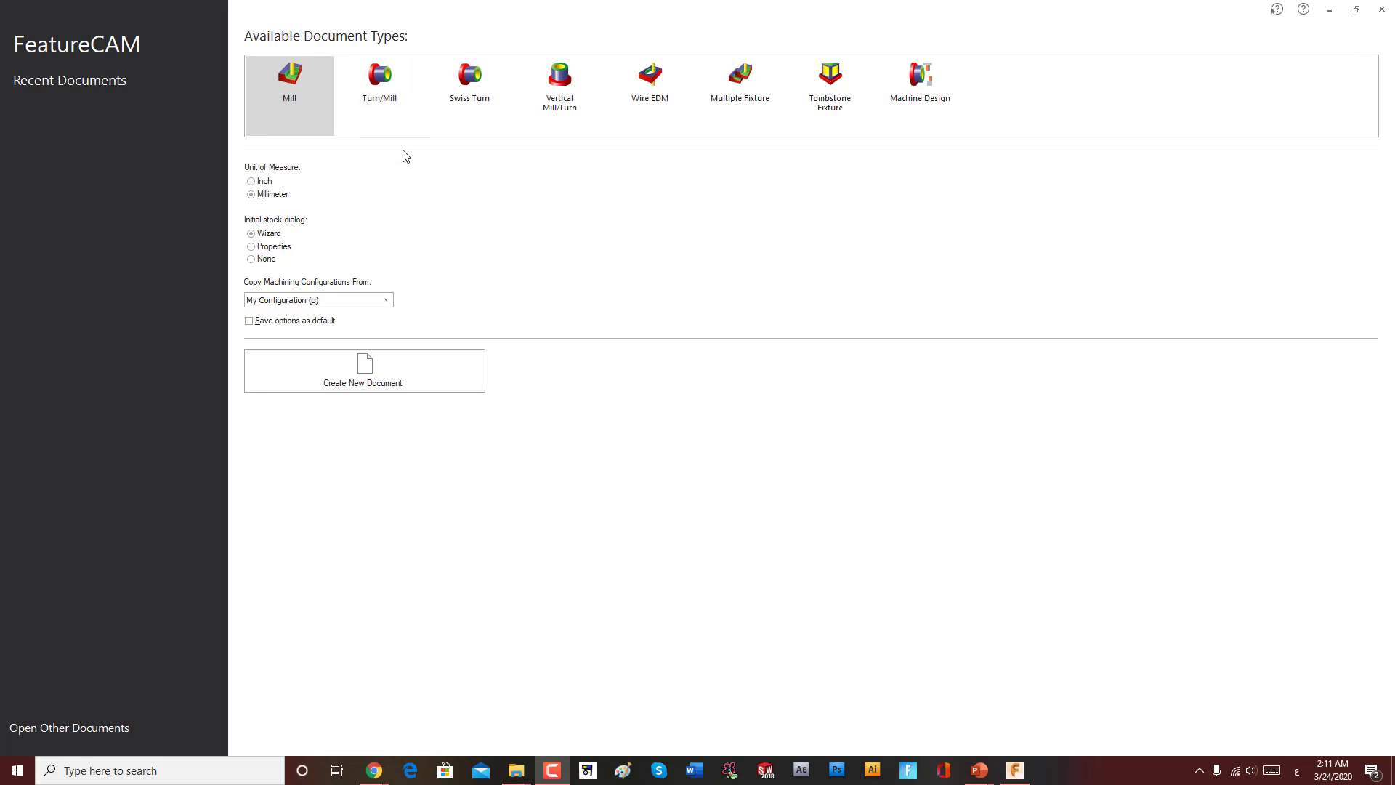
Step: Create a new Turn/Mill document in millimetres with the Wizard stock dialog and My Configuration (p)
left_click(381, 75)
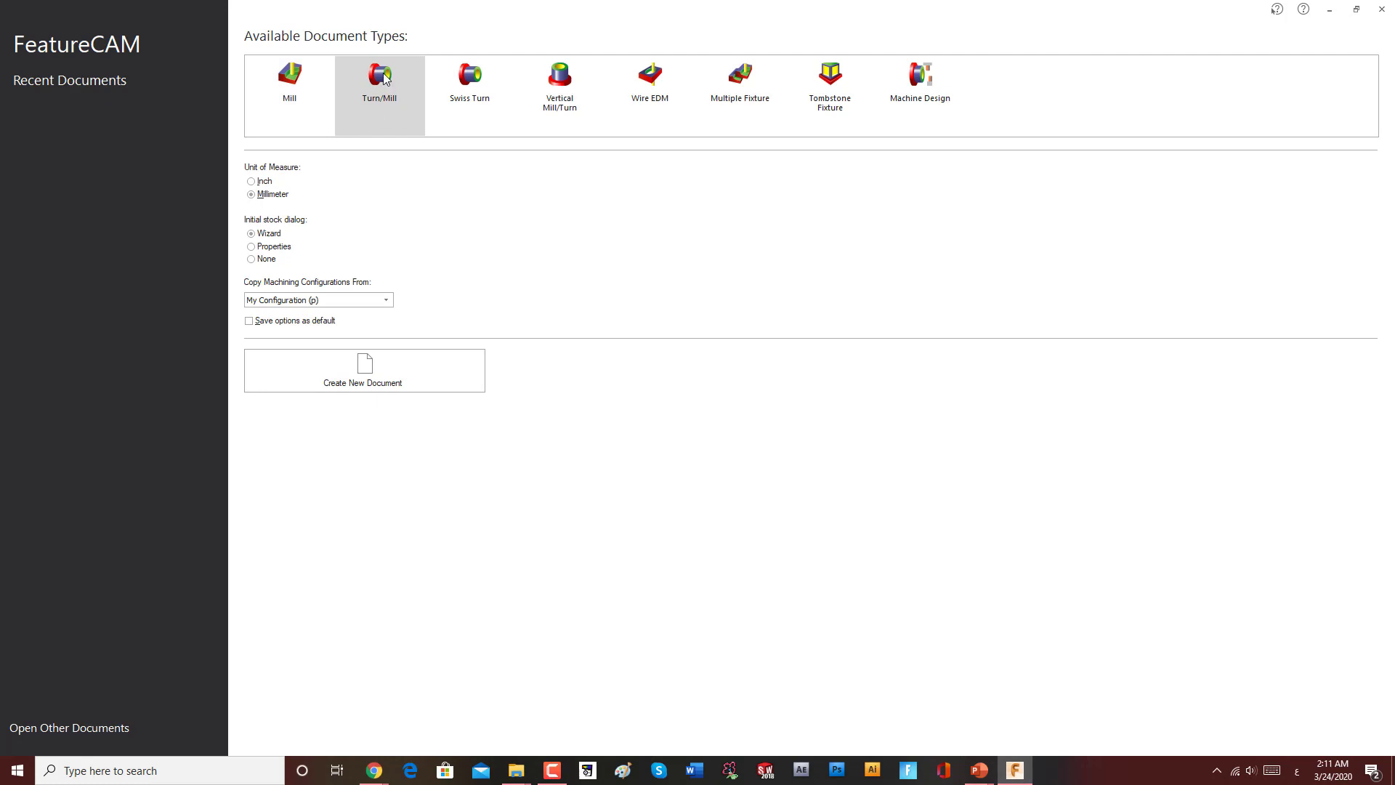
left_click(302, 94)
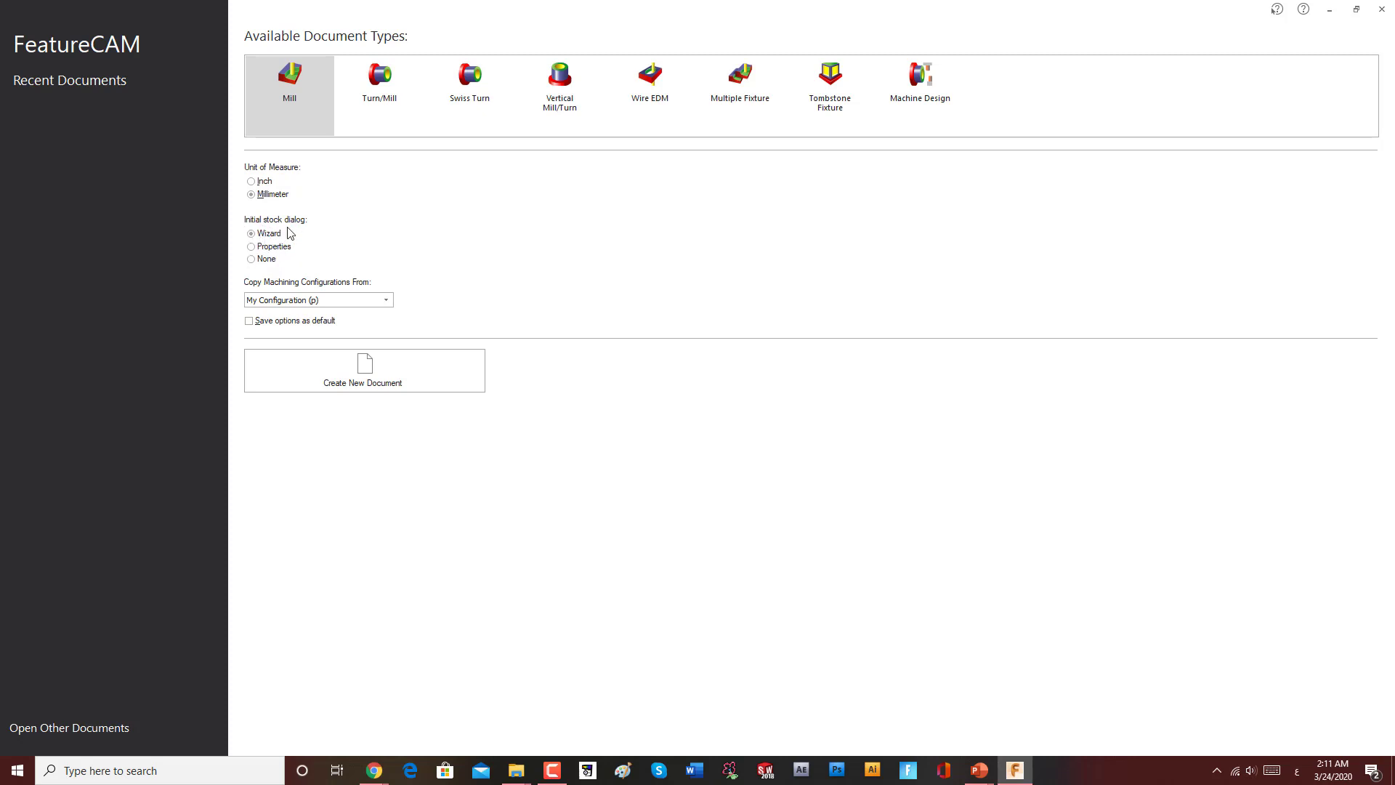
left_click(359, 303)
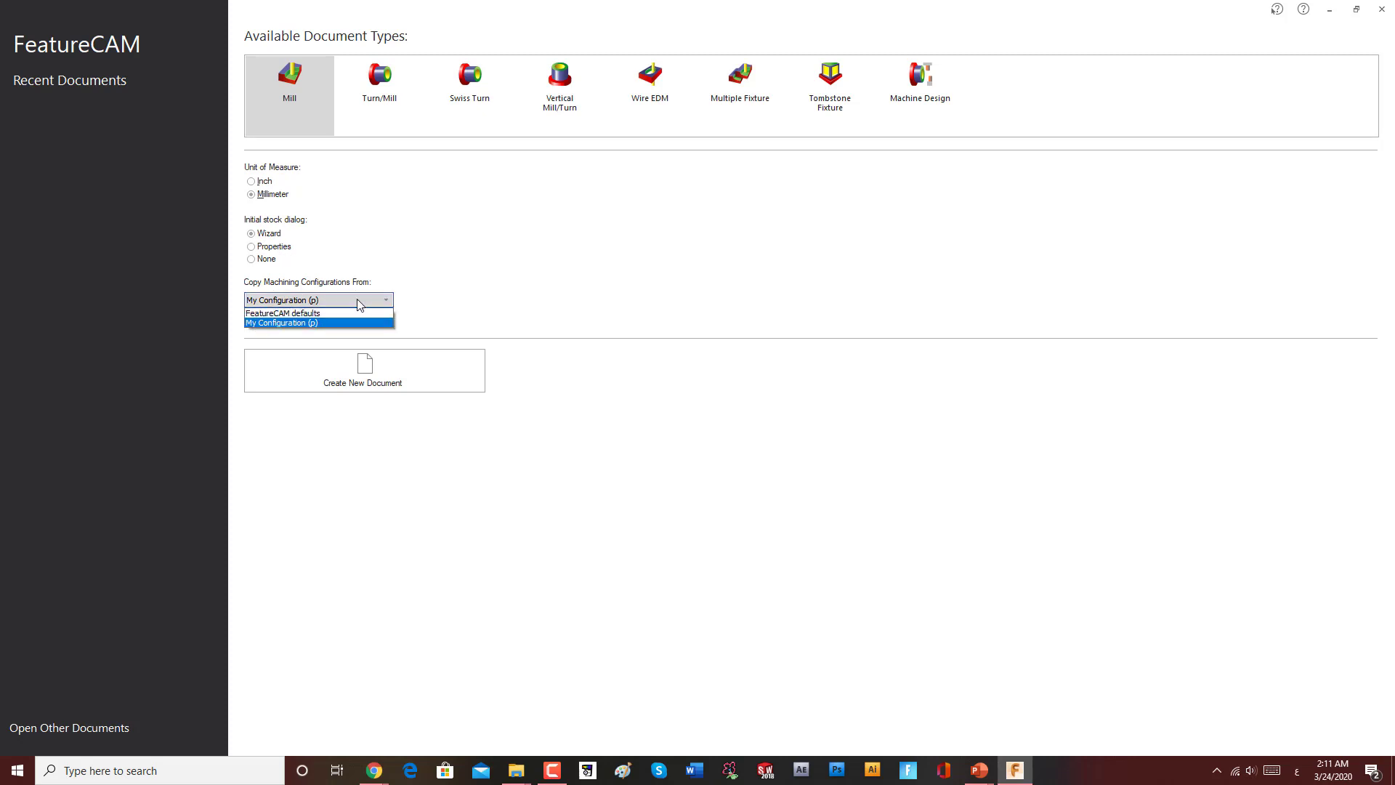
left_click(359, 304)
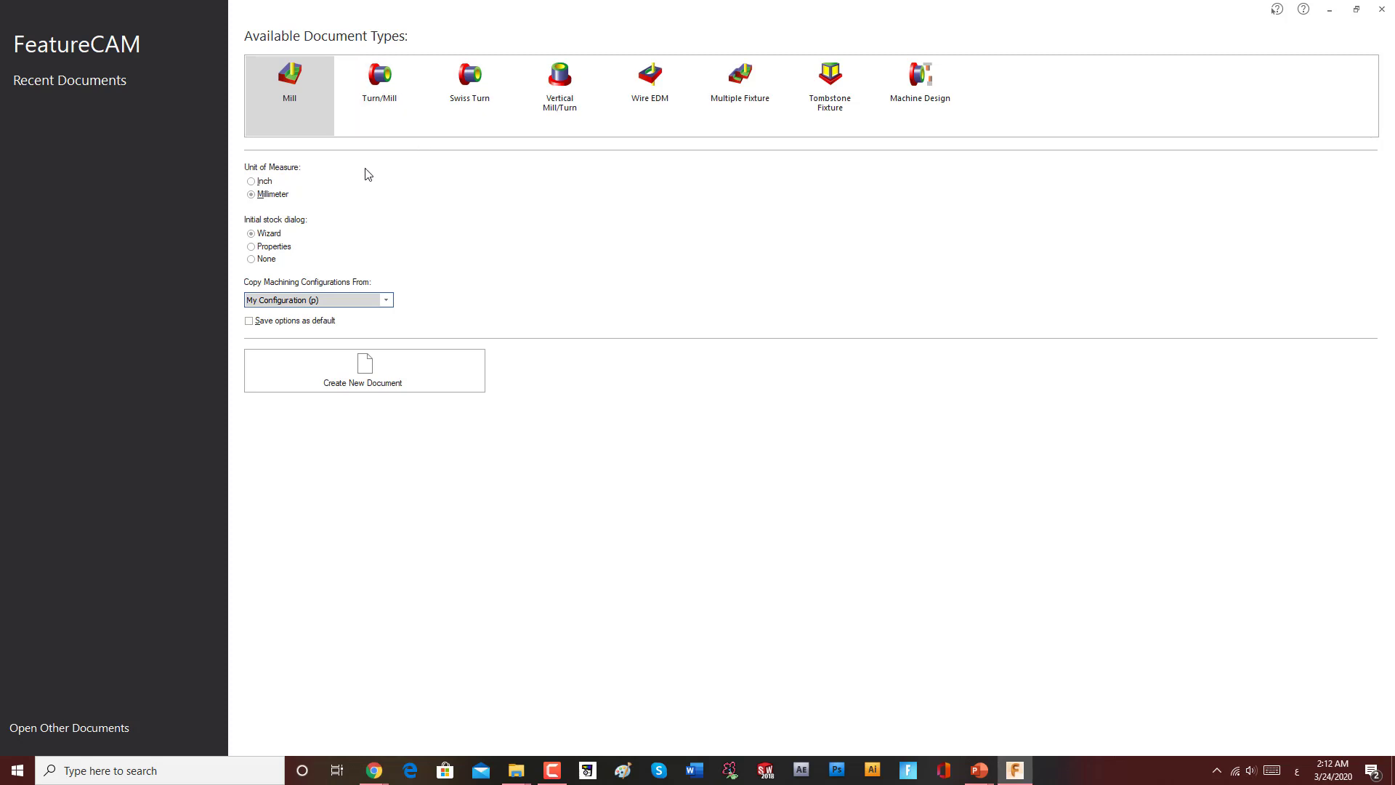
left_click(370, 84)
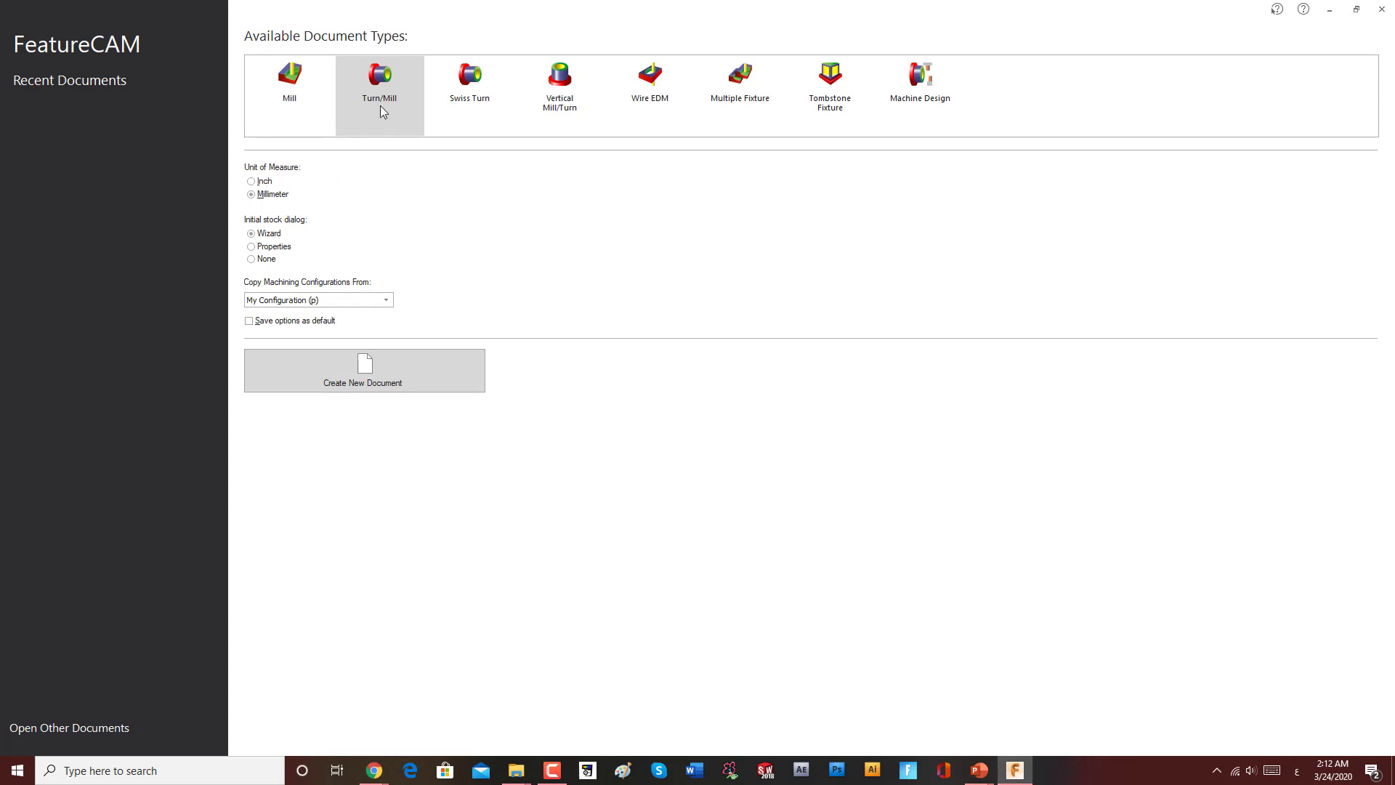
left_click(395, 363)
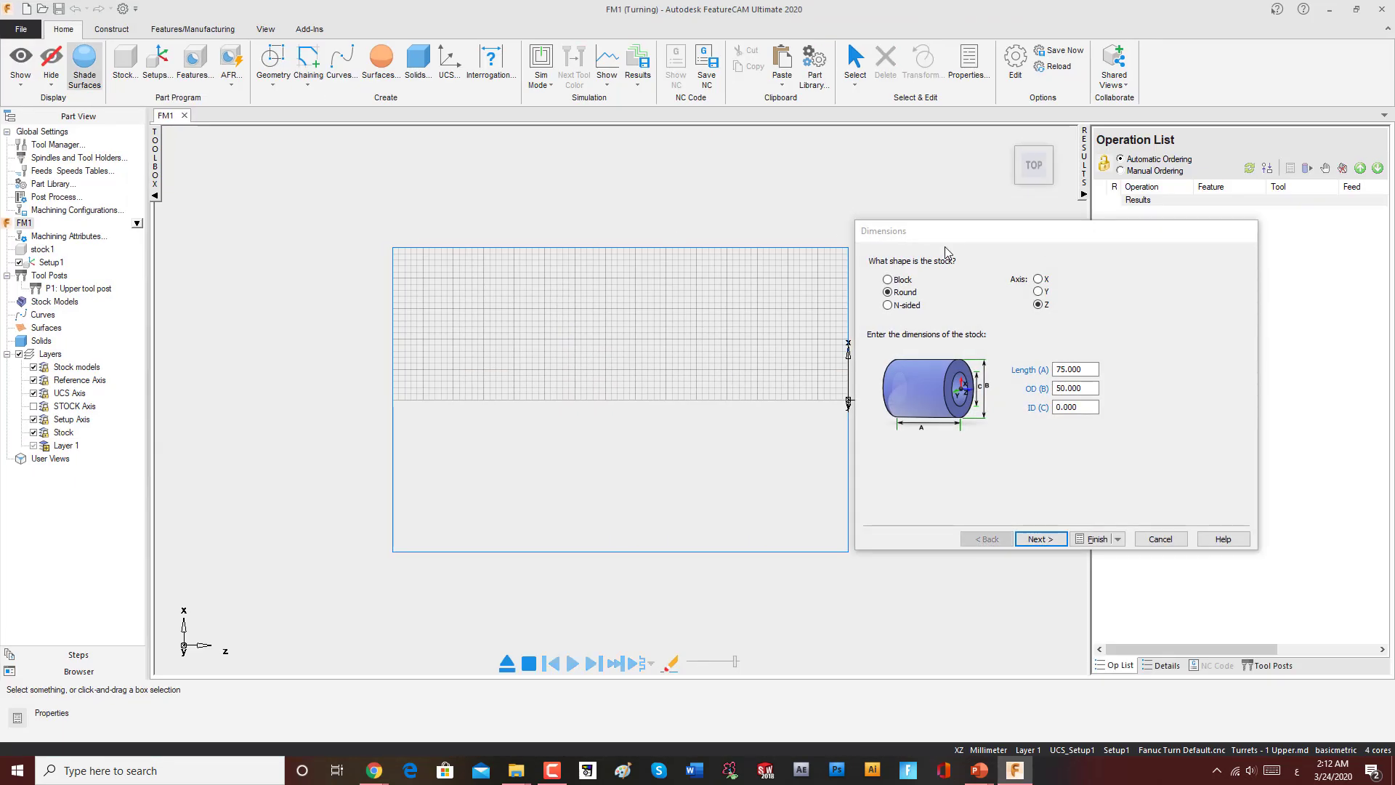
left_click_drag(950, 243, 607, 191)
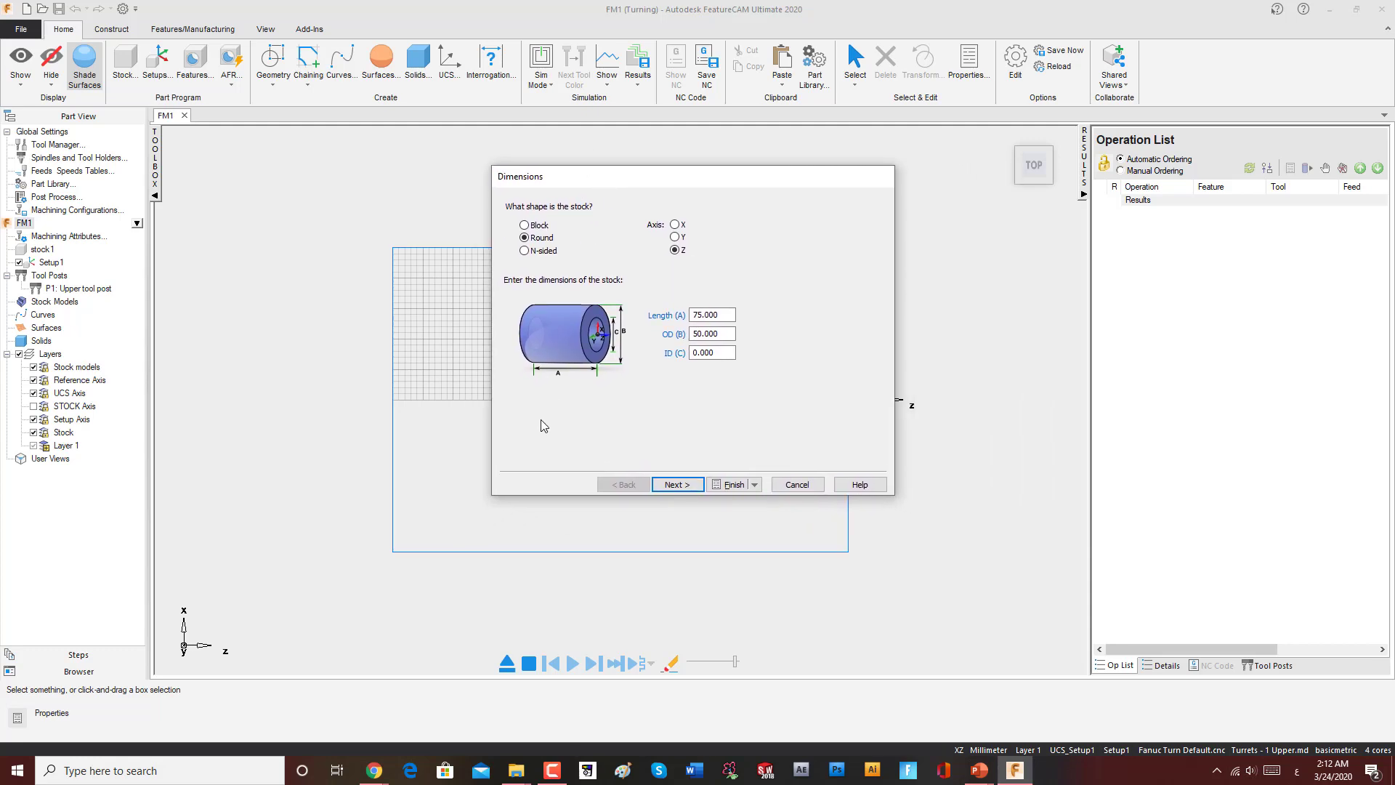
left_click_drag(742, 179, 718, 206)
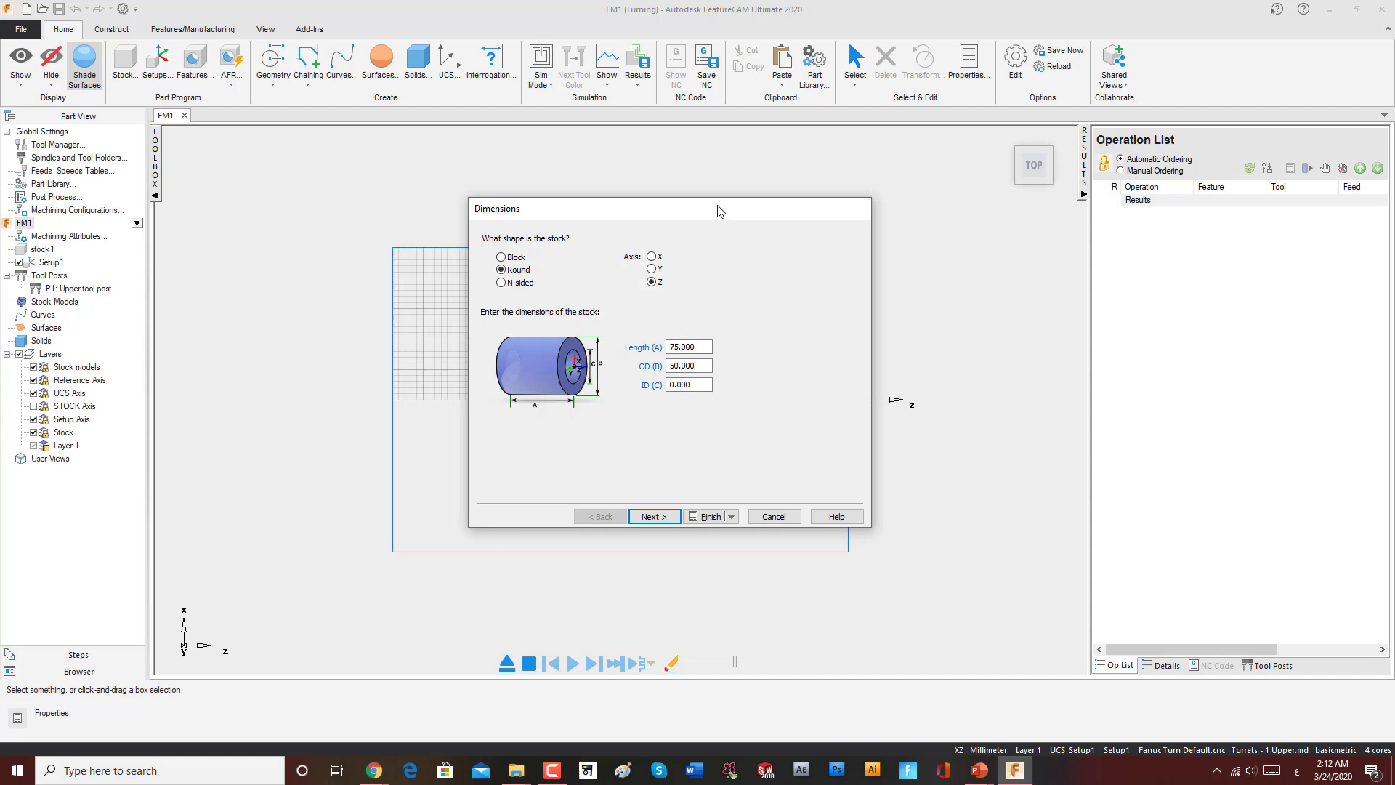
left_click_drag(719, 212, 1140, 199)
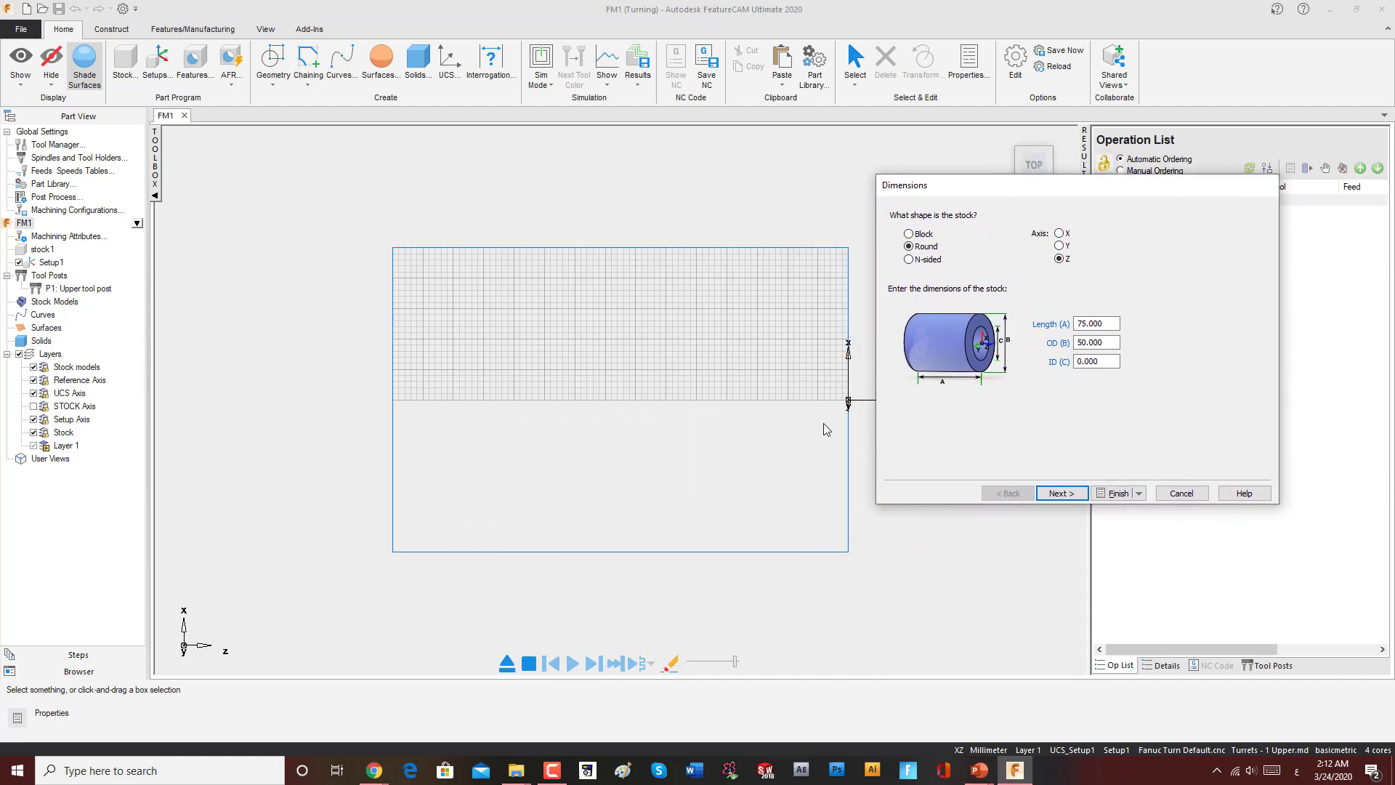
Step: Switch to Paint and draw a black square with a narrower rectangle attached to its right side
left_click(623, 770)
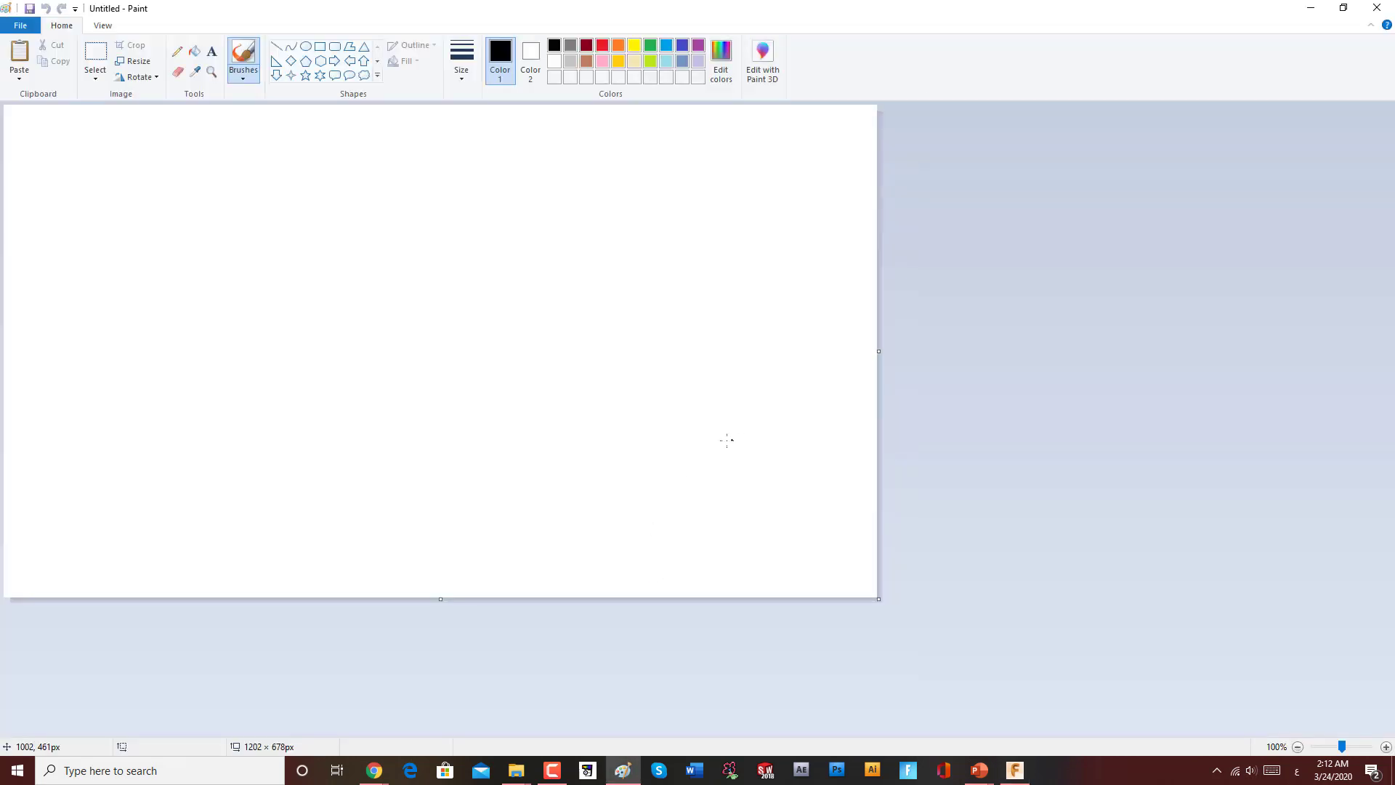
left_click(321, 48)
mouse_move(336, 274)
left_mouse_down()
mouse_move(388, 305)
mouse_move(470, 399)
left_mouse_up()
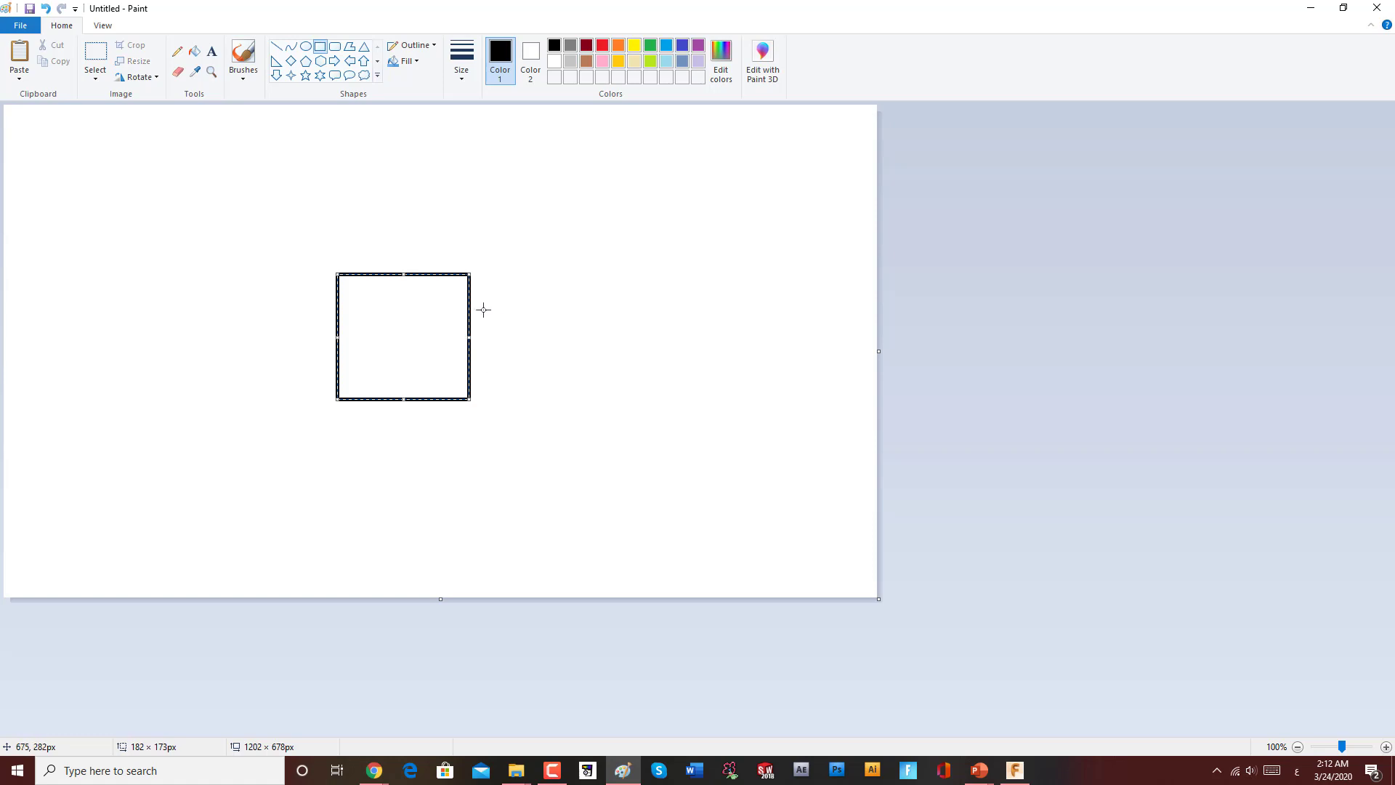
left_click_drag(605, 305, 470, 362)
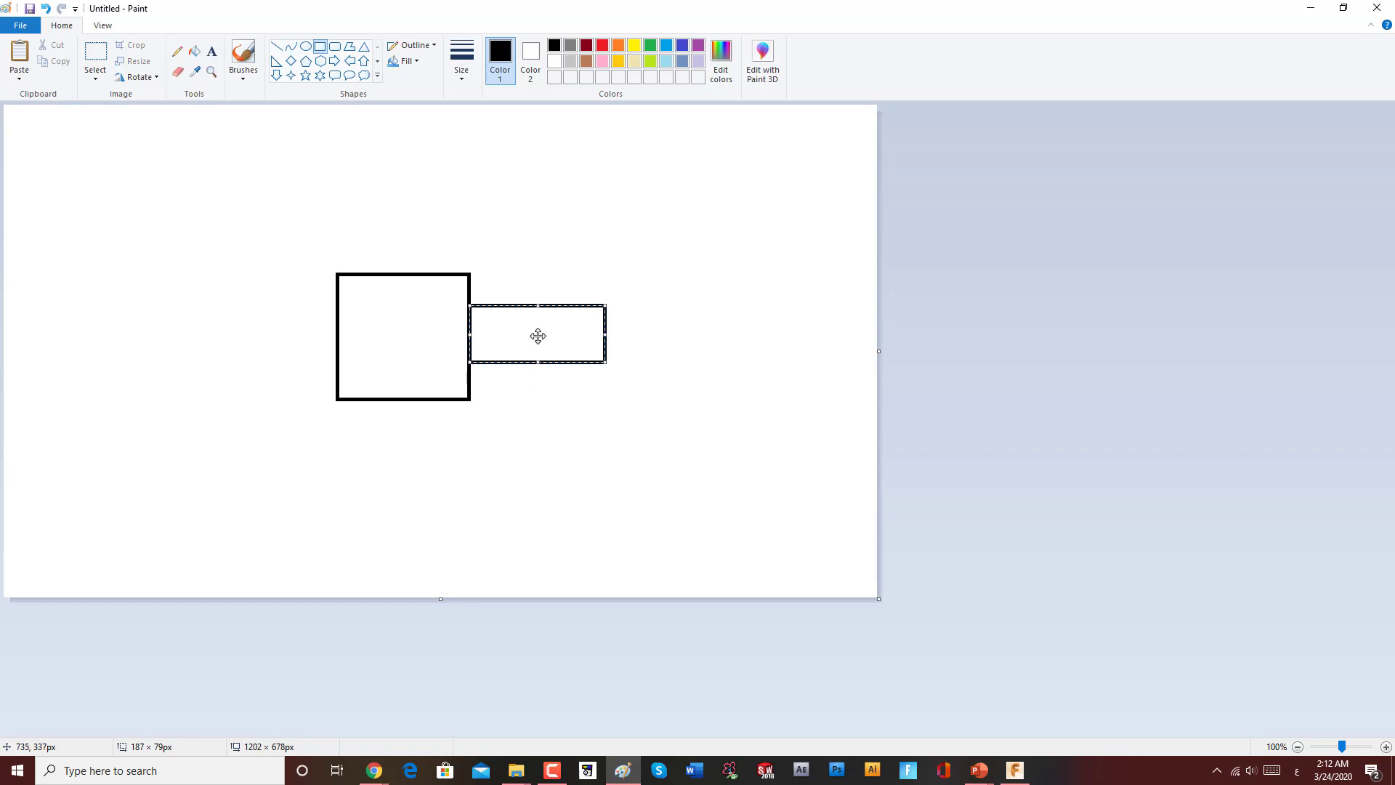
left_click(542, 259)
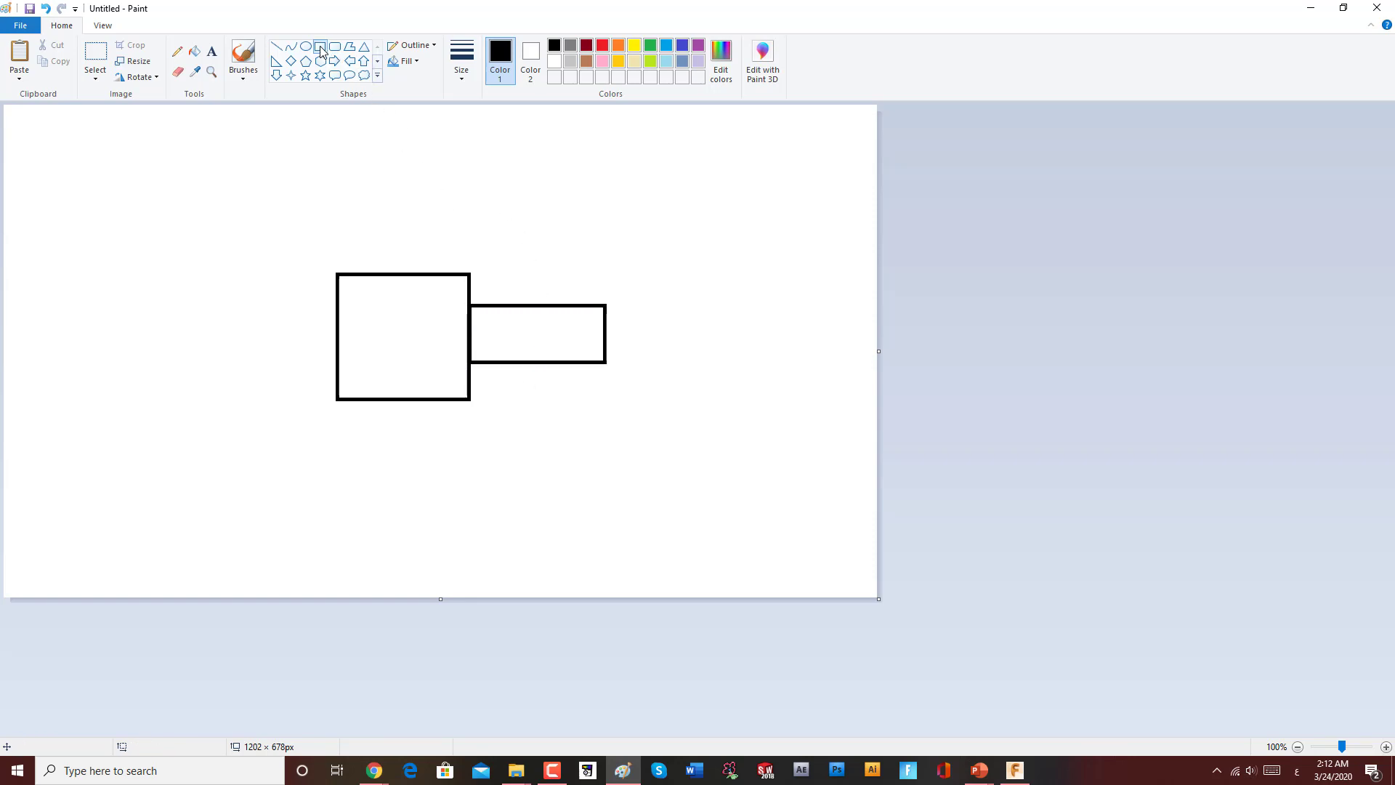
Step: In red, draw a large rectangle above with two small rectangles in its upper and lower right corners
left_click(602, 46)
left_click_drag(330, 128, 608, 257)
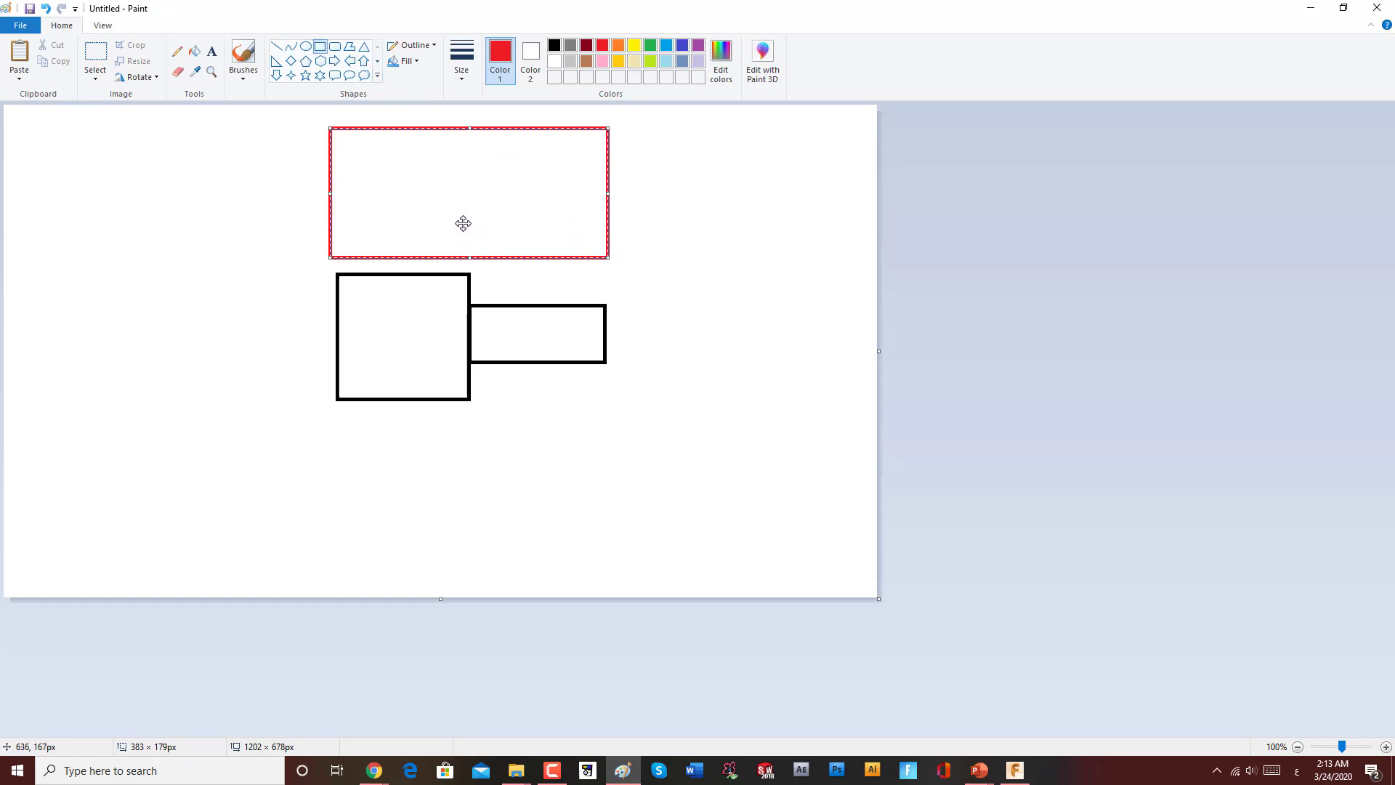
left_click(661, 177)
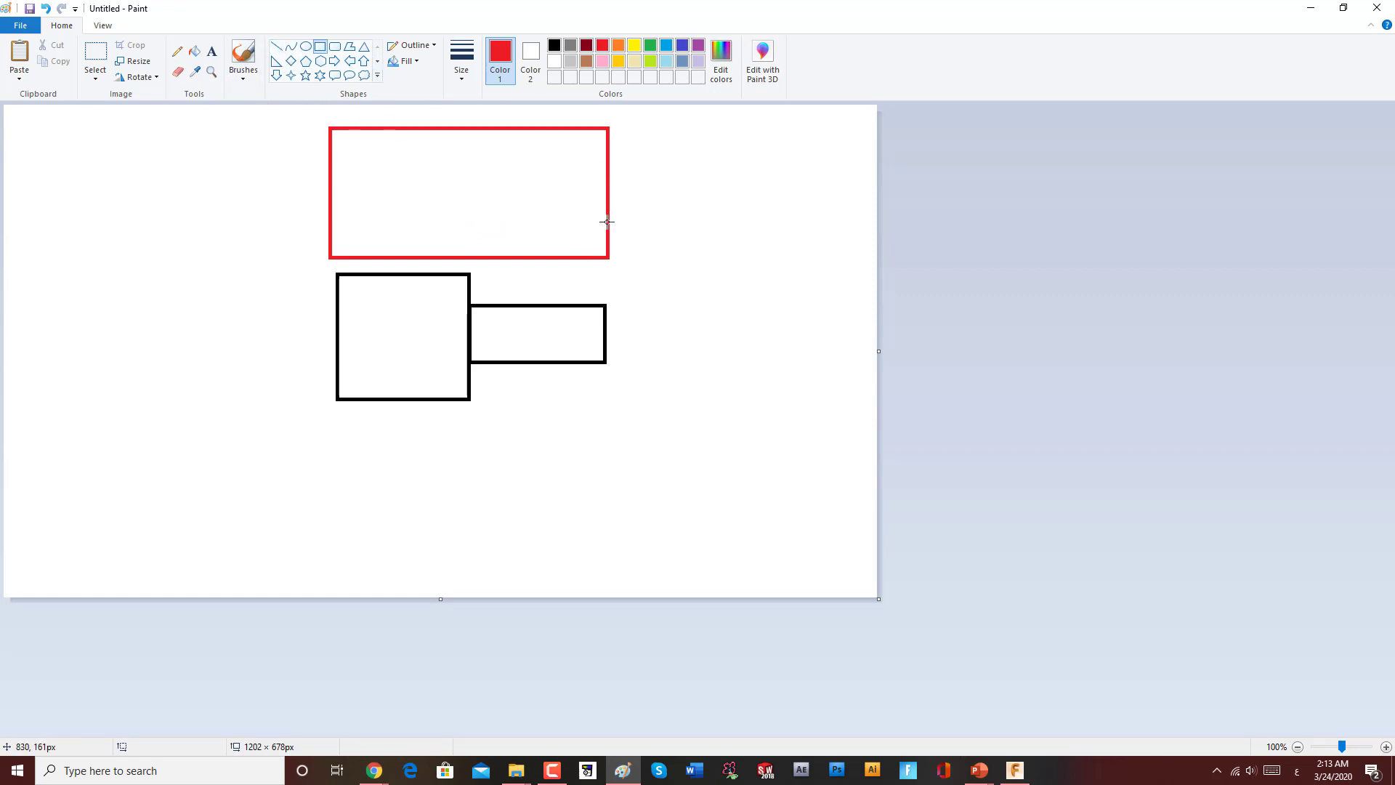
left_click_drag(606, 222, 469, 257)
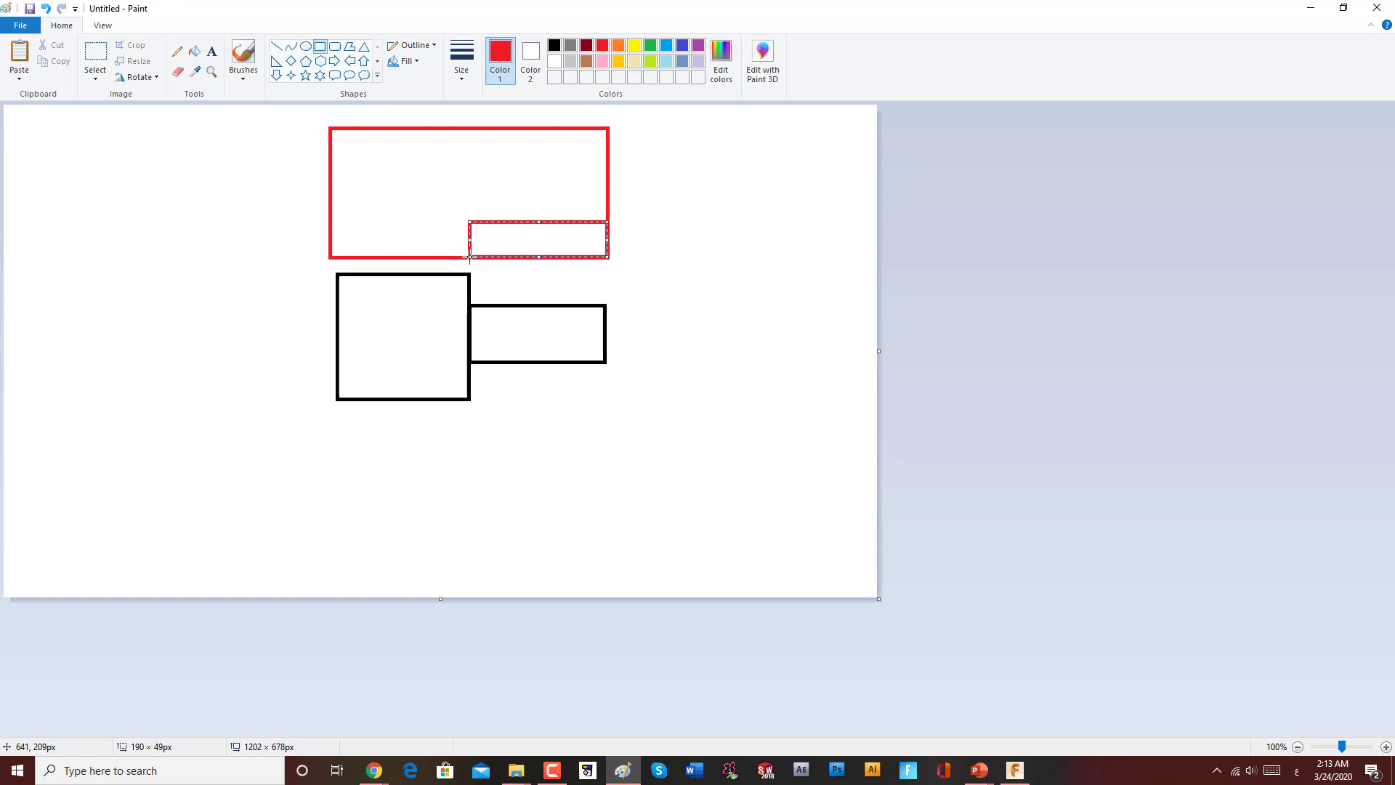
left_click_drag(464, 127, 608, 170)
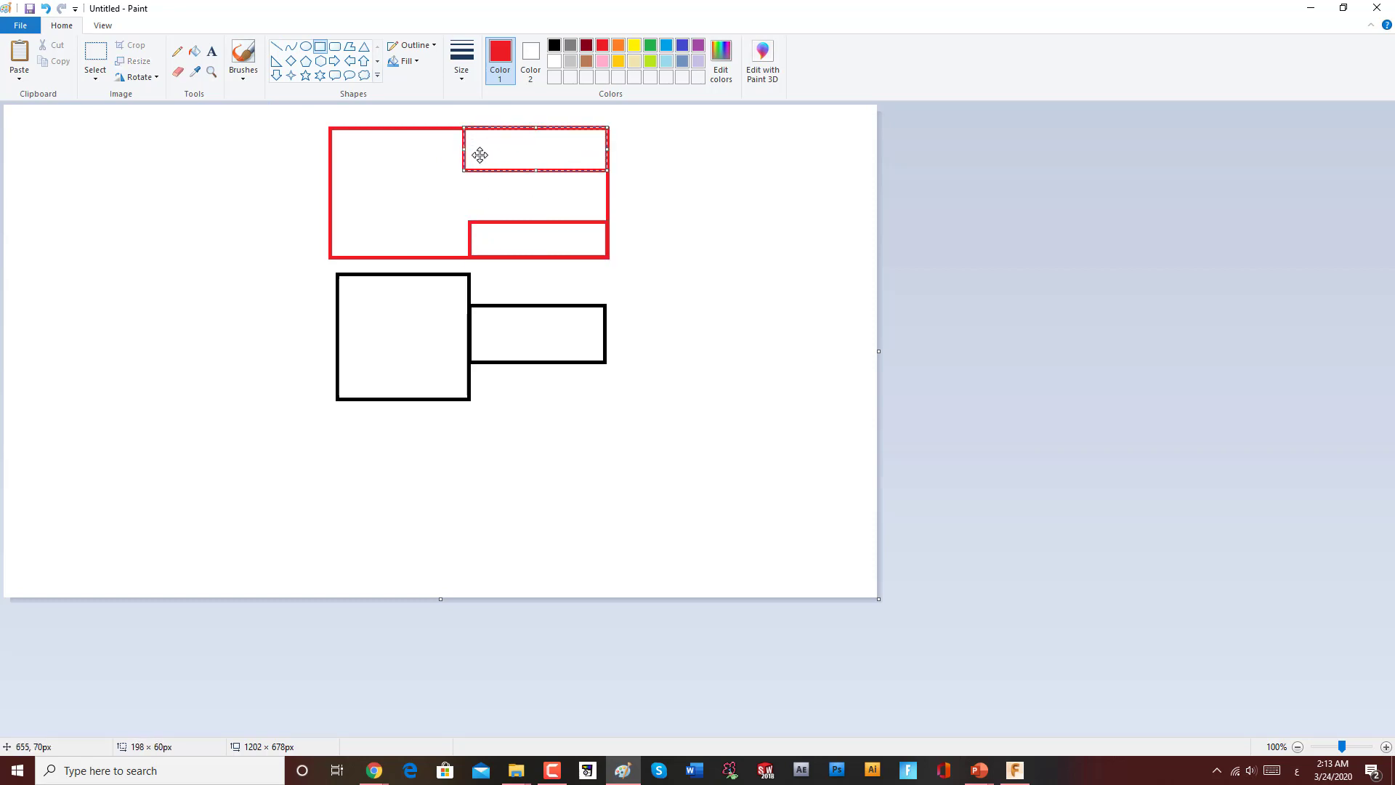
left_click_drag(465, 148, 534, 164)
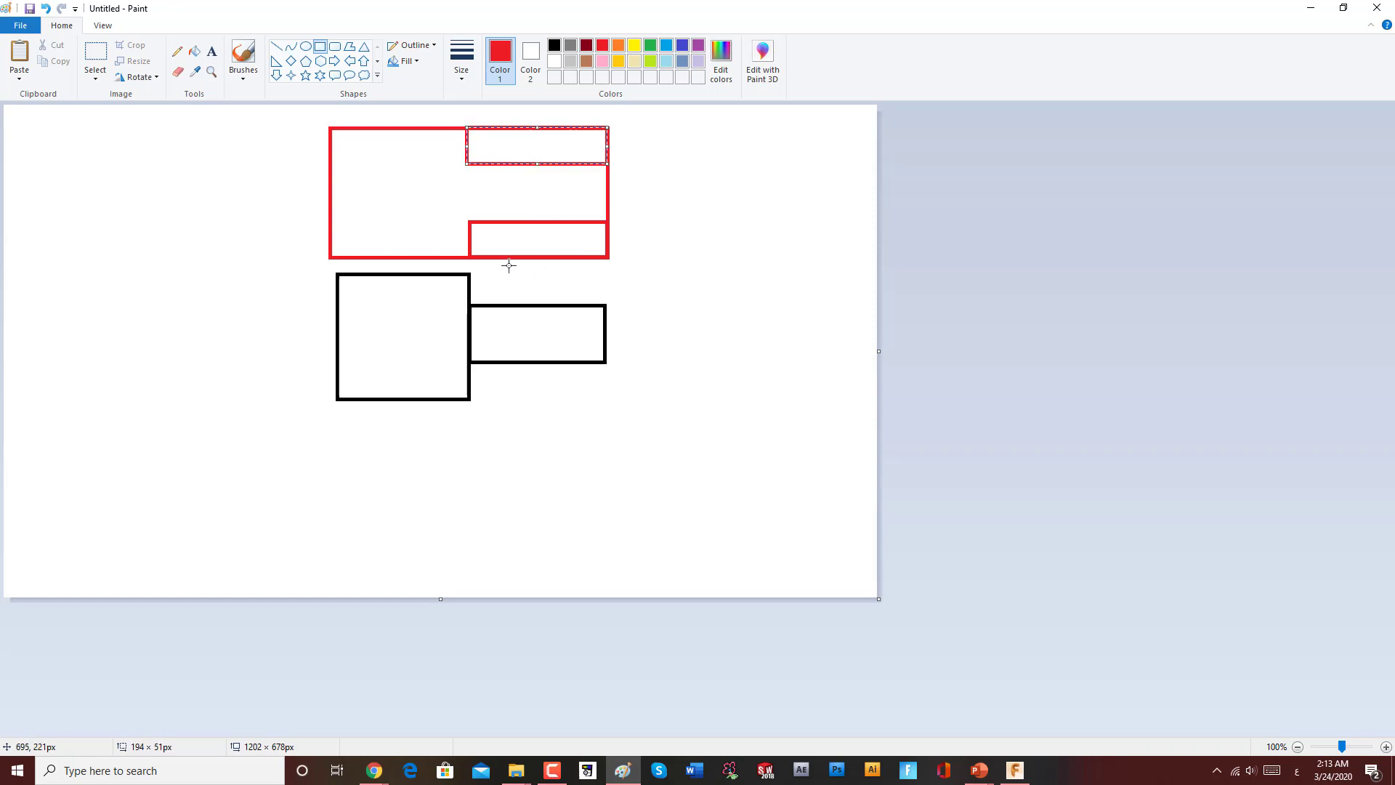
Step: Hatch the two small red rectangles with diagonal line strokes
left_click(276, 46)
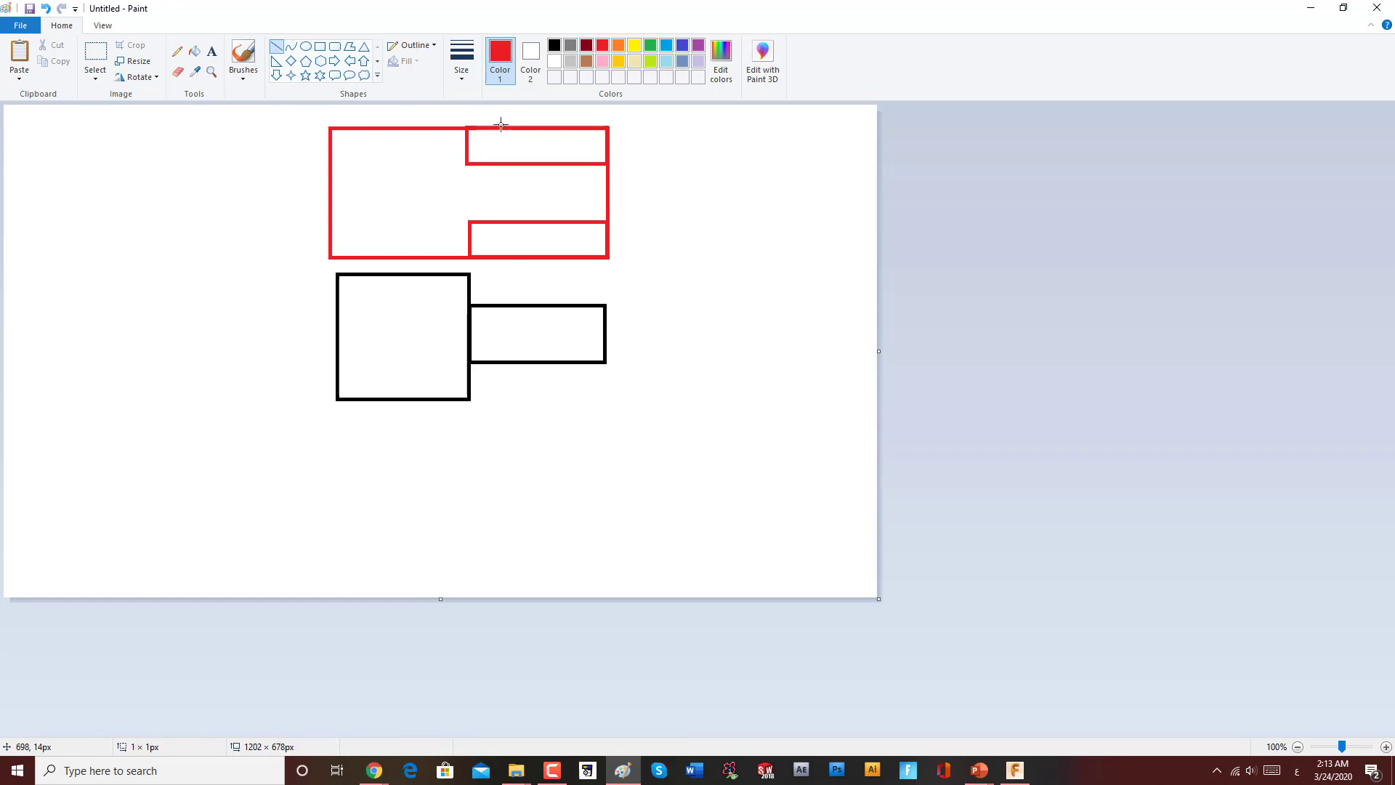
mouse_move(512, 114)
left_mouse_down()
mouse_move(479, 149)
mouse_move(585, 156)
left_mouse_up()
left_click_drag(503, 232, 480, 246)
mouse_move(519, 239)
left_mouse_down()
mouse_move(505, 253)
mouse_move(596, 257)
left_mouse_up()
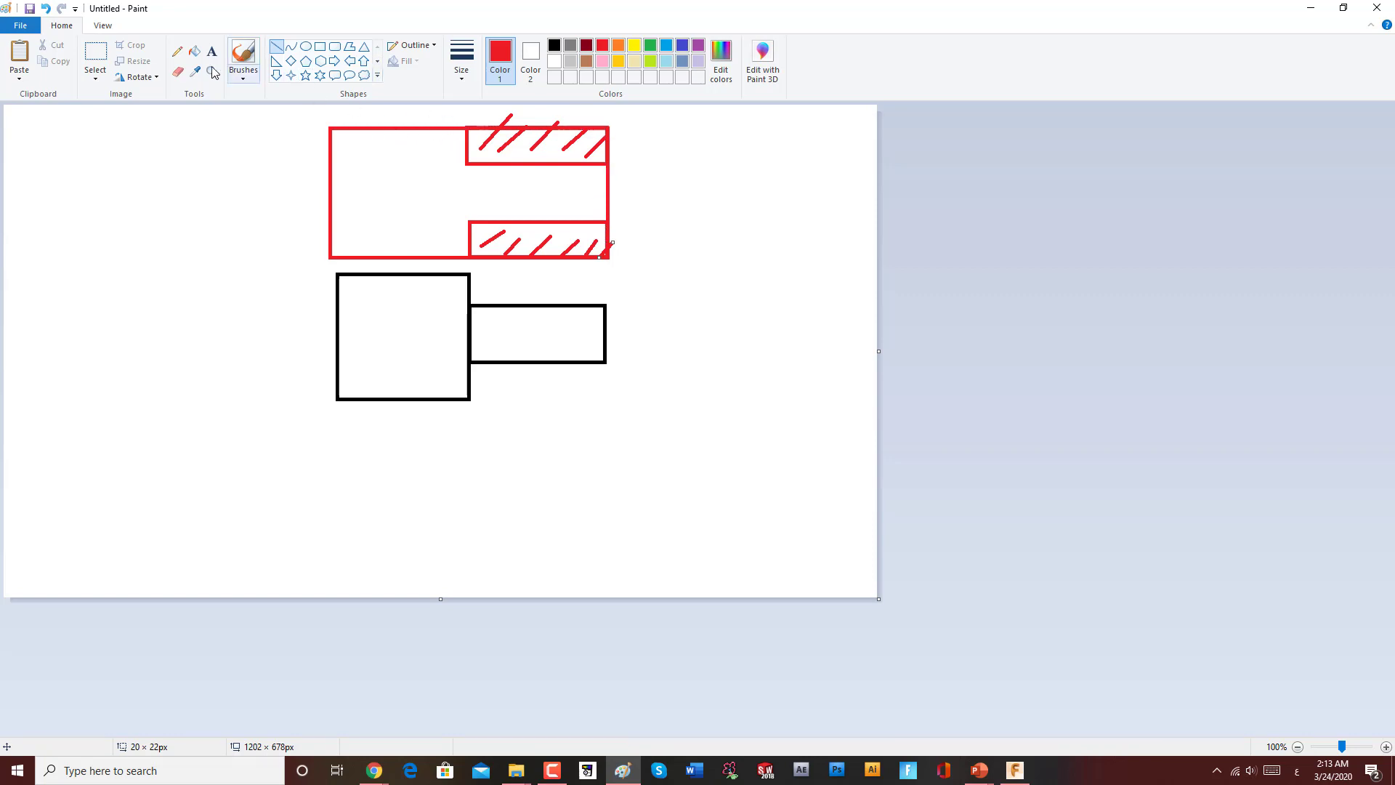
Step: Select the whole sketch and delete it
left_click(177, 72)
left_click(103, 57)
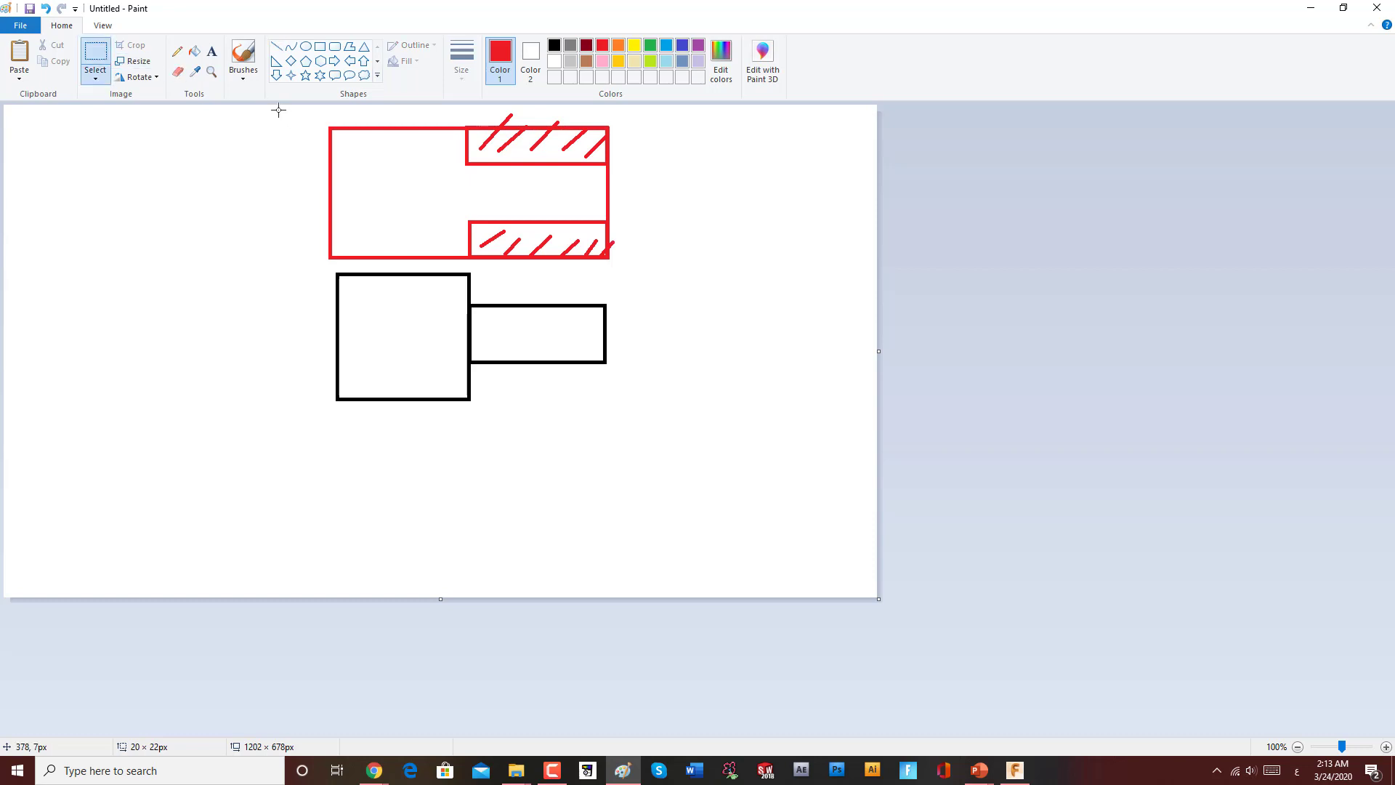
left_click_drag(279, 110, 679, 441)
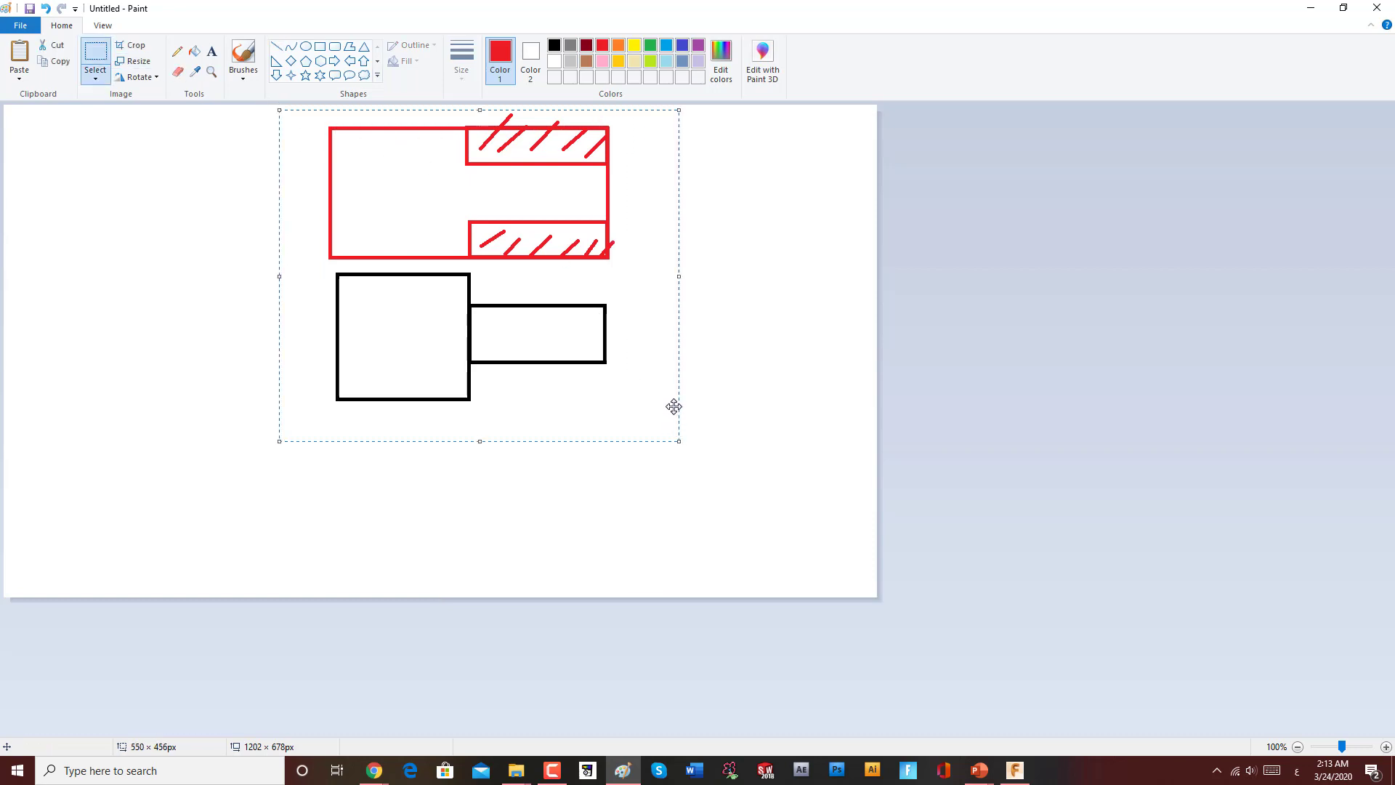
key("Delete")
Step: Draw a red stepped shaft outline: a square, a smaller rectangle, and a thin rectangle extending right
left_click(320, 46)
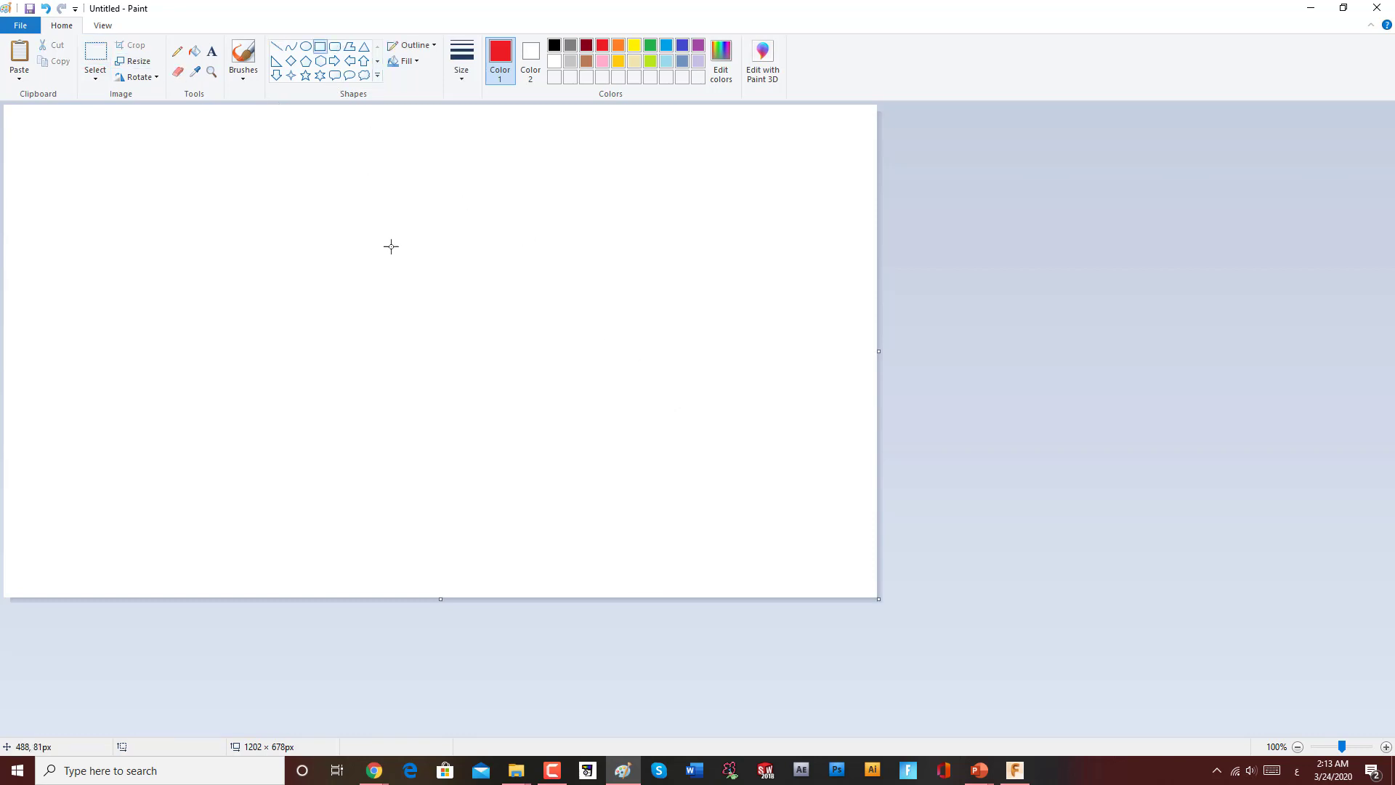
left_click_drag(342, 232, 474, 359)
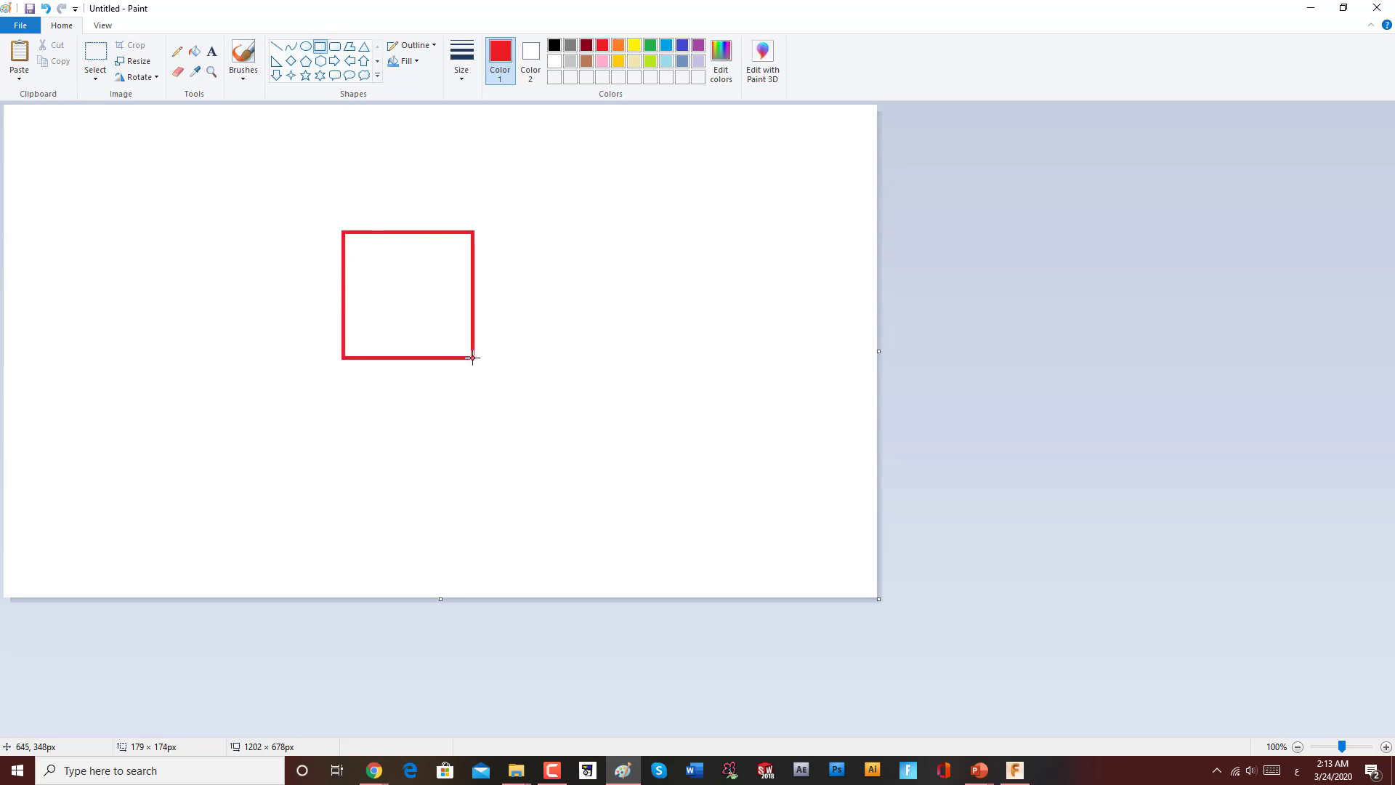
left_click(514, 271)
mouse_move(473, 258)
left_mouse_down()
mouse_move(526, 325)
mouse_move(556, 287)
mouse_move(622, 303)
left_mouse_up()
left_click(570, 291)
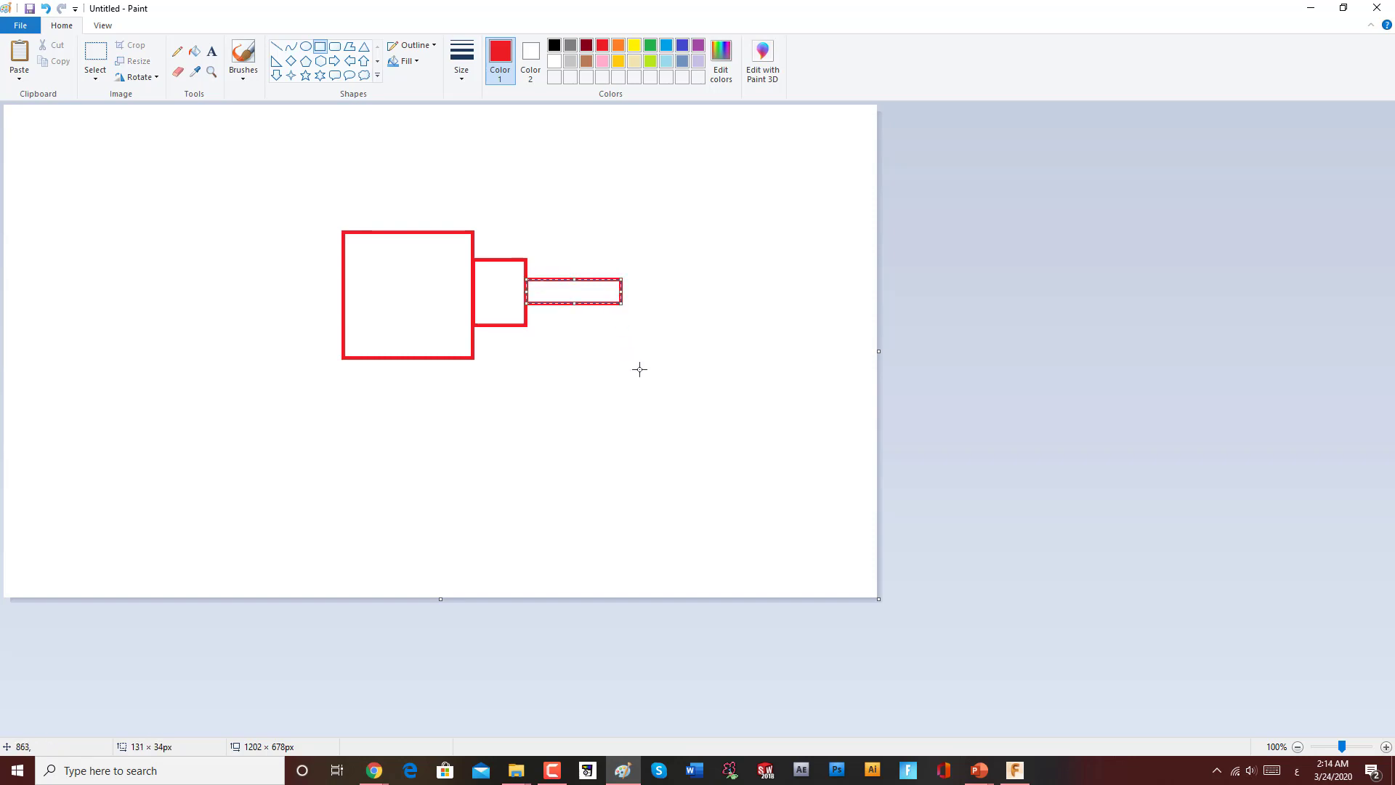
left_click(581, 462)
Step: Try drawing a green rounded rectangle around the shaft outline
left_click(335, 47)
left_click(651, 61)
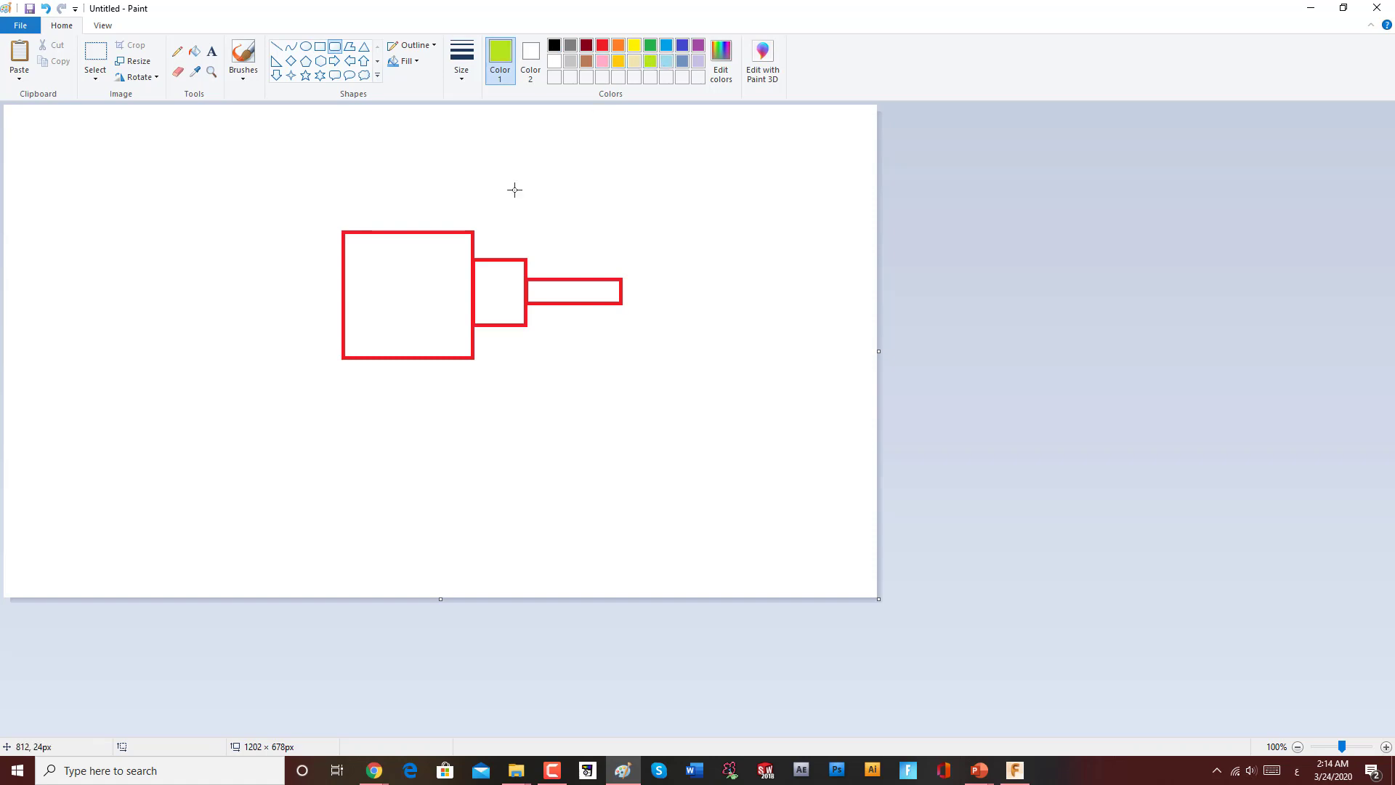
left_click_drag(342, 230, 625, 365)
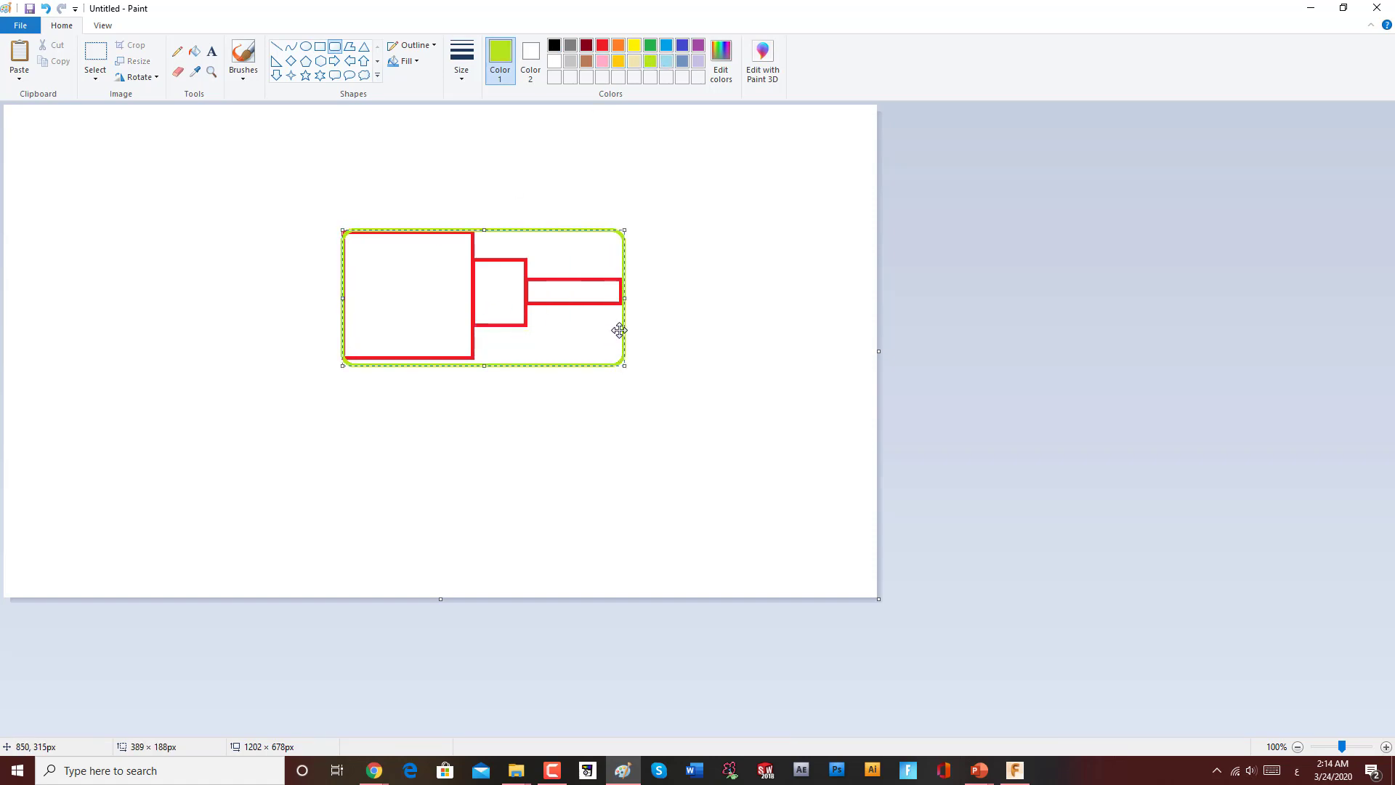
key("ctrl+z")
Step: Draw a green rectangle enclosing the red shaft outline
left_click(319, 46)
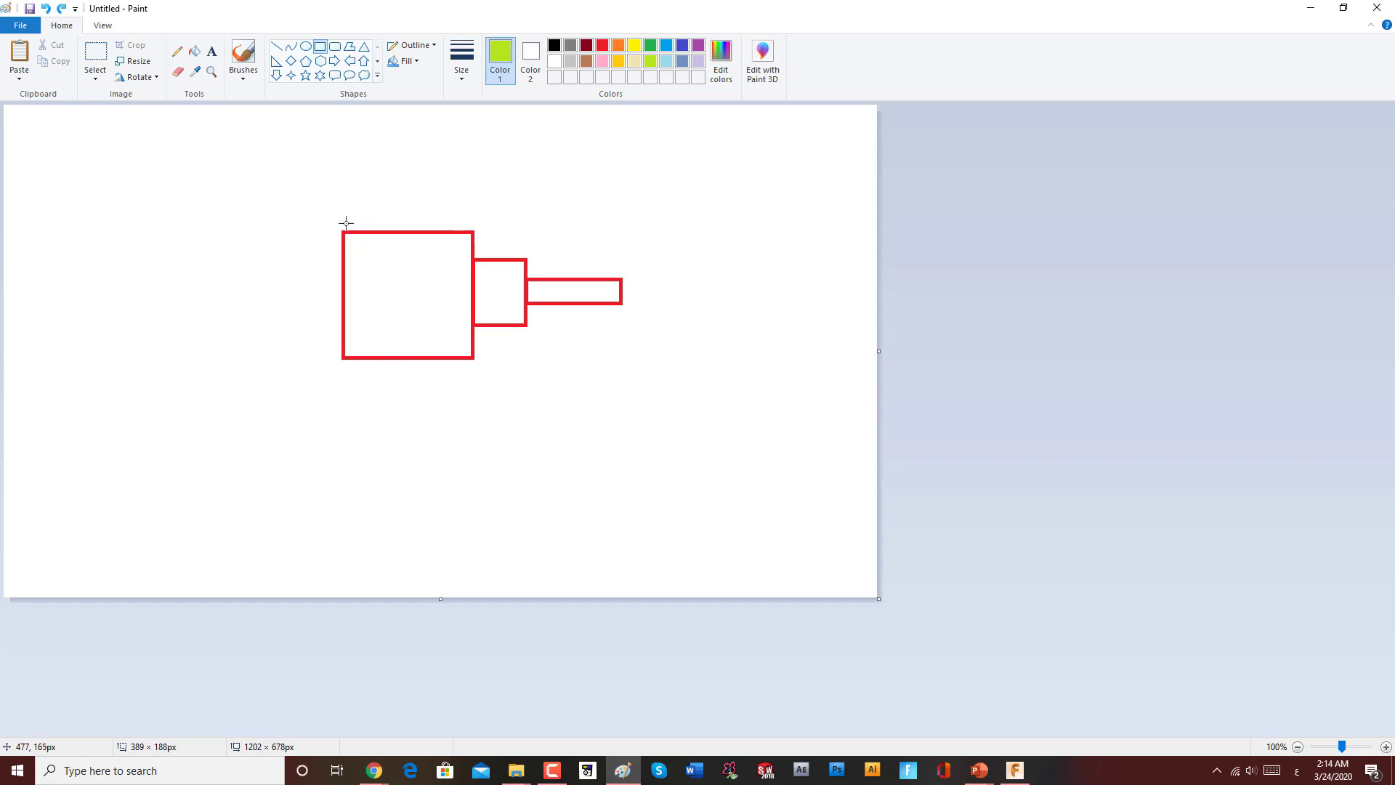
left_click_drag(340, 222, 649, 374)
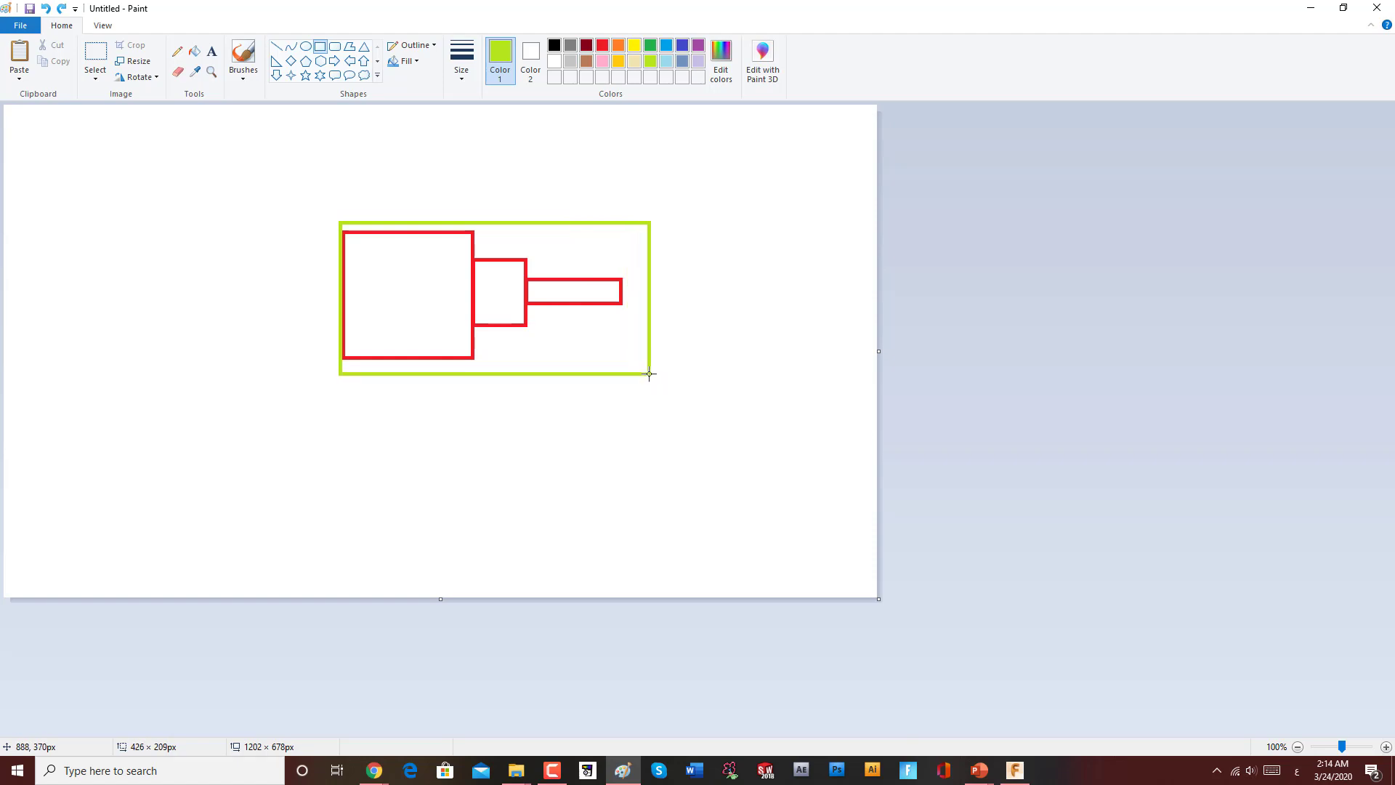
left_click(698, 255)
Step: Hatch the green rectangle's top, bottom and right edges with pencil strokes
left_click(177, 51)
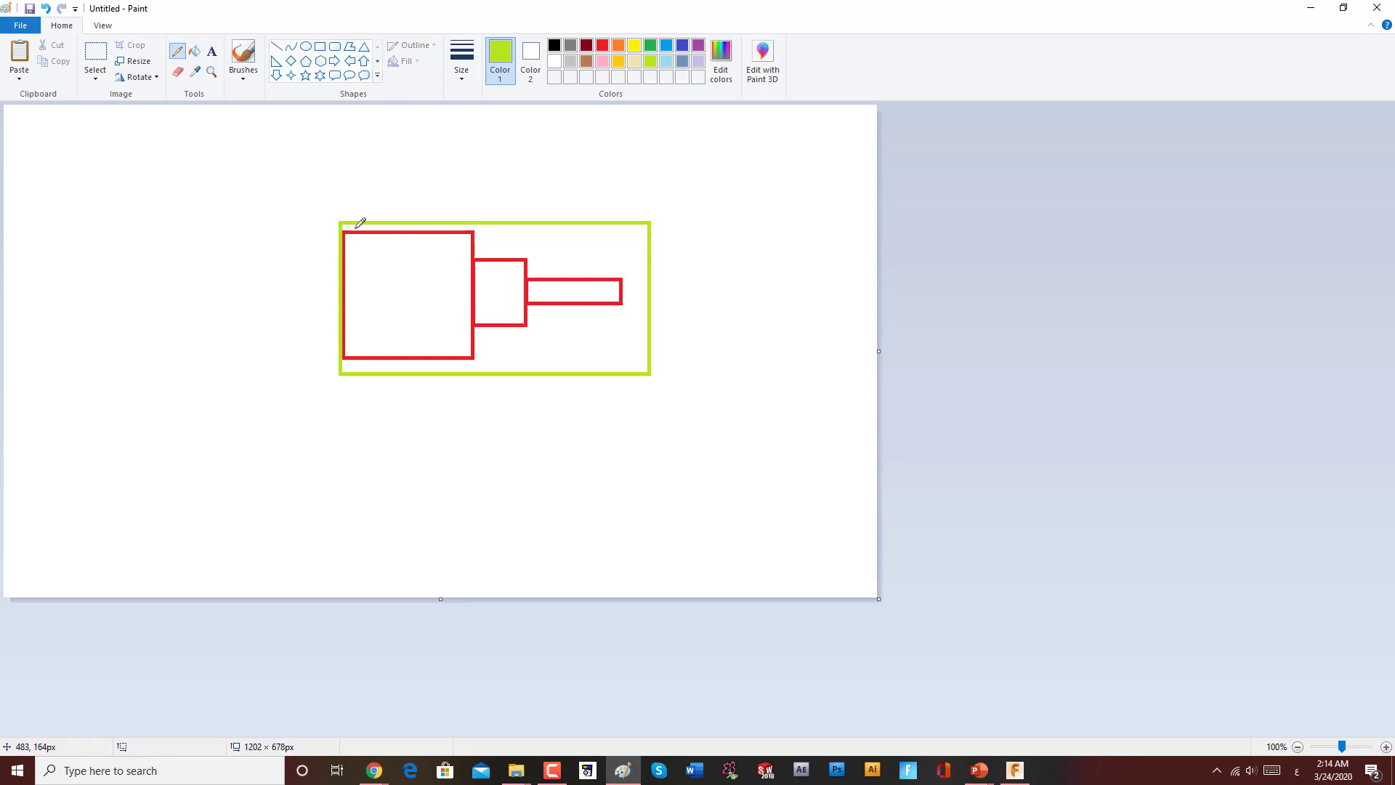
mouse_move(351, 229)
left_mouse_down()
mouse_move(395, 193)
mouse_move(465, 200)
left_mouse_up()
left_click_drag(355, 364, 391, 383)
left_click_drag(393, 365, 428, 381)
mouse_move(640, 203)
left_mouse_down()
mouse_move(636, 324)
mouse_move(643, 265)
left_mouse_up()
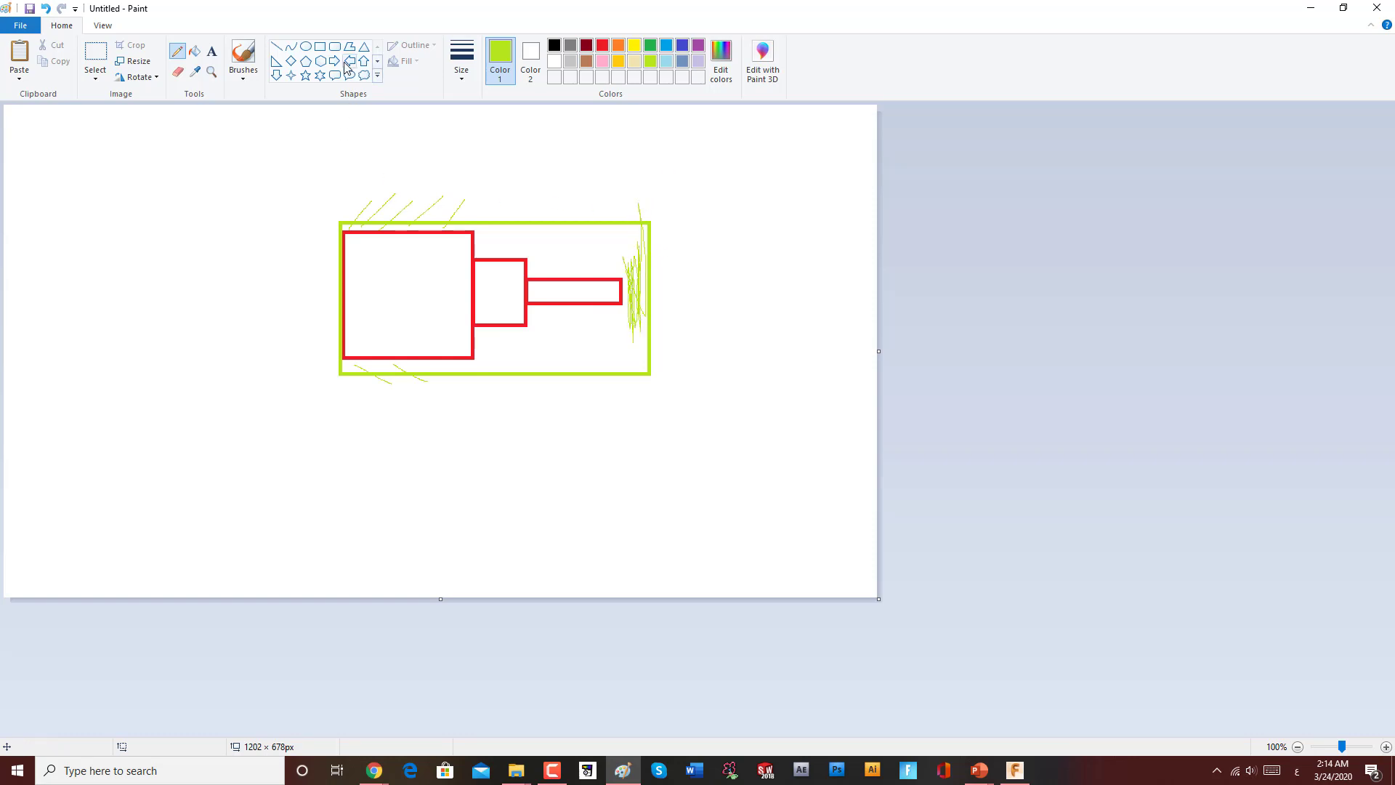
Step: Draw a blue dimension line with end ticks spanning the green rectangle's length beneath it
left_click(276, 49)
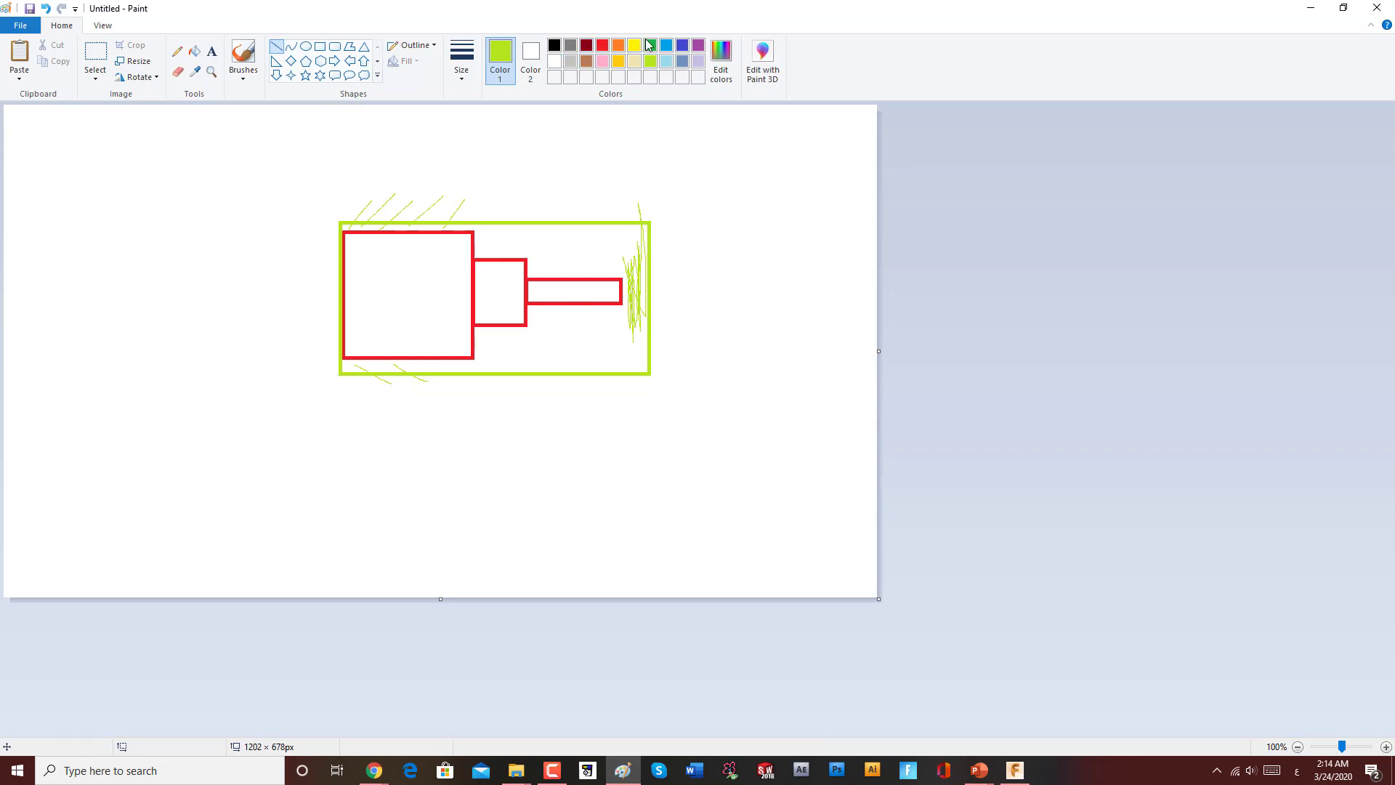
left_click(666, 46)
left_click_drag(341, 387, 339, 451)
mouse_move(649, 395)
left_mouse_down()
mouse_move(651, 457)
mouse_move(587, 436)
mouse_move(637, 414)
mouse_move(646, 428)
left_mouse_up()
left_click(582, 449)
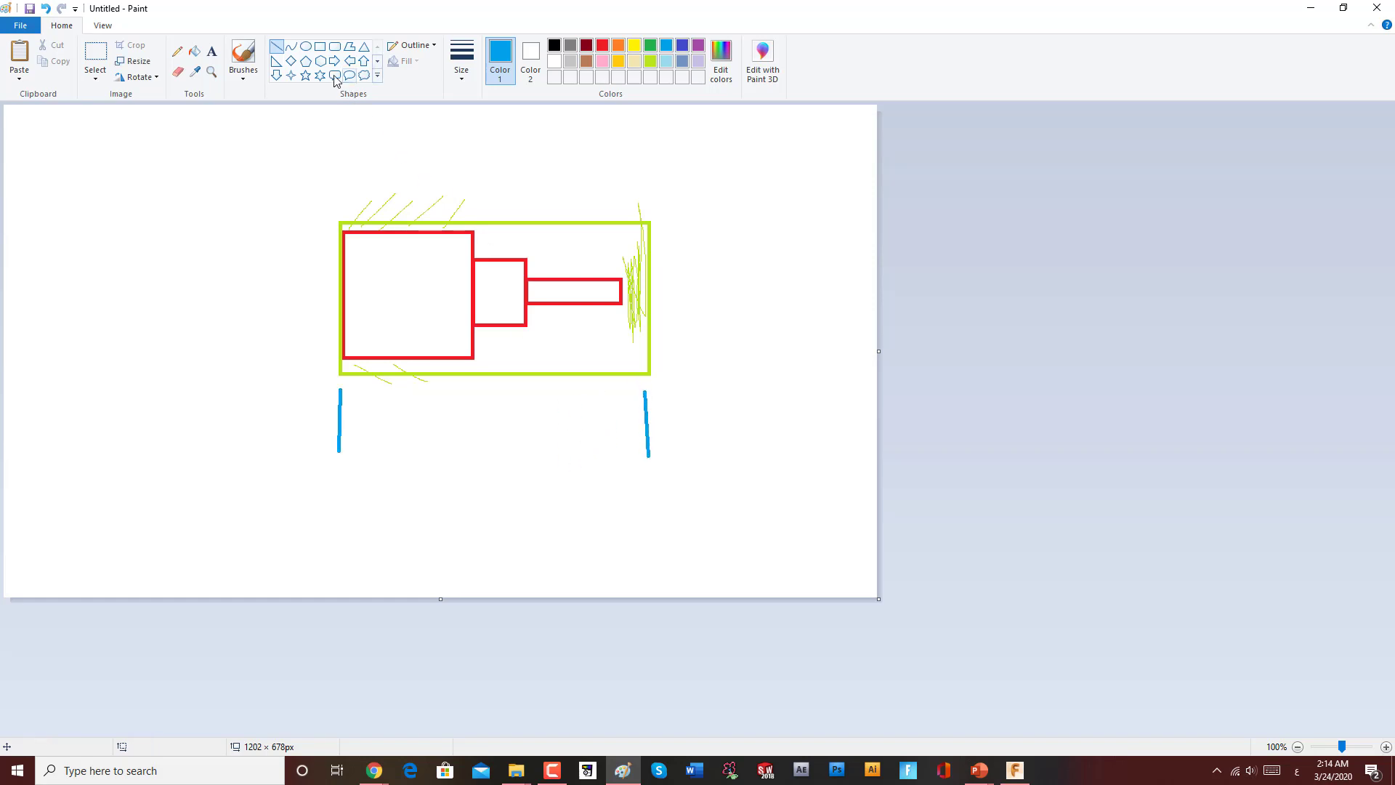
left_click(278, 47)
left_click_drag(340, 424, 647, 427)
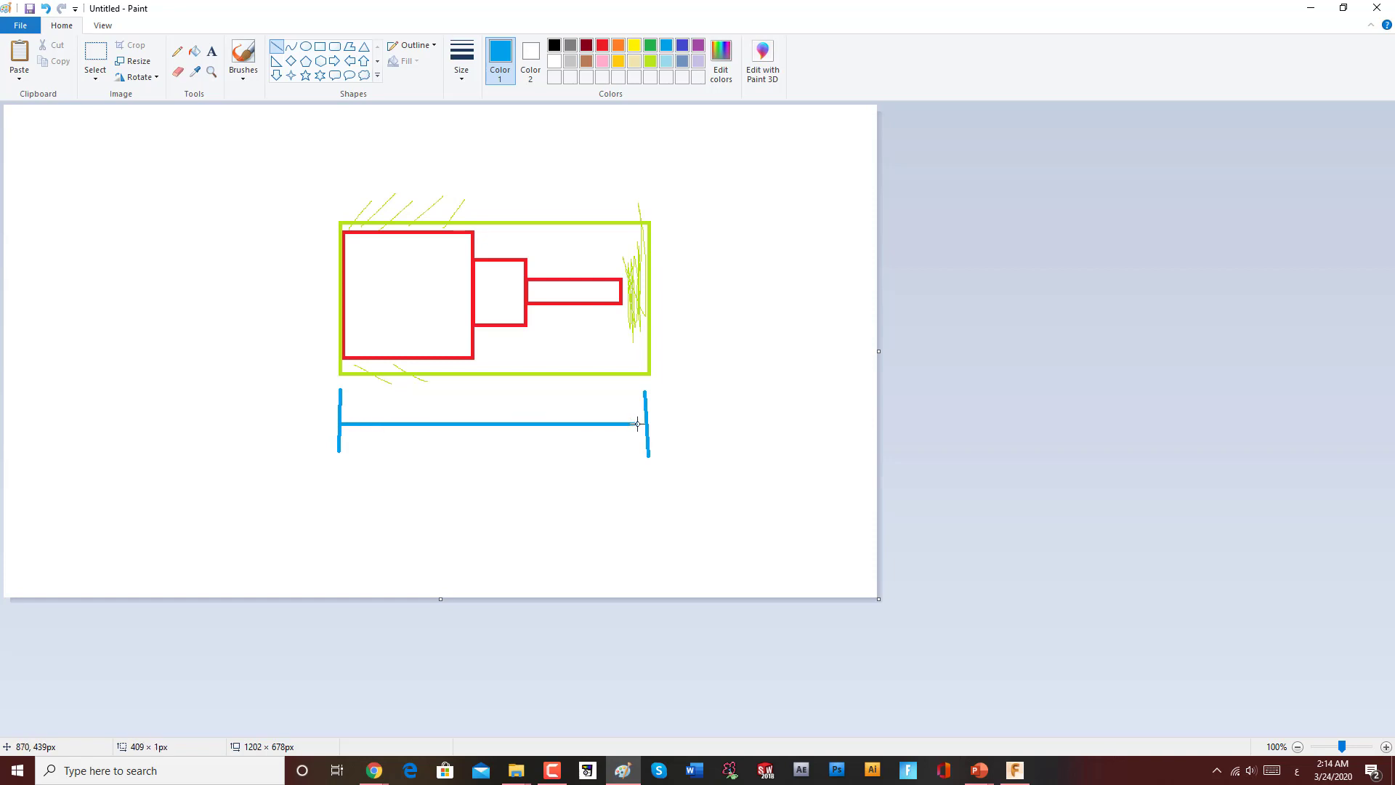
Step: Label the blue horizontal dimension line with the letter L using the Text tool
left_click(212, 51)
left_click(463, 392)
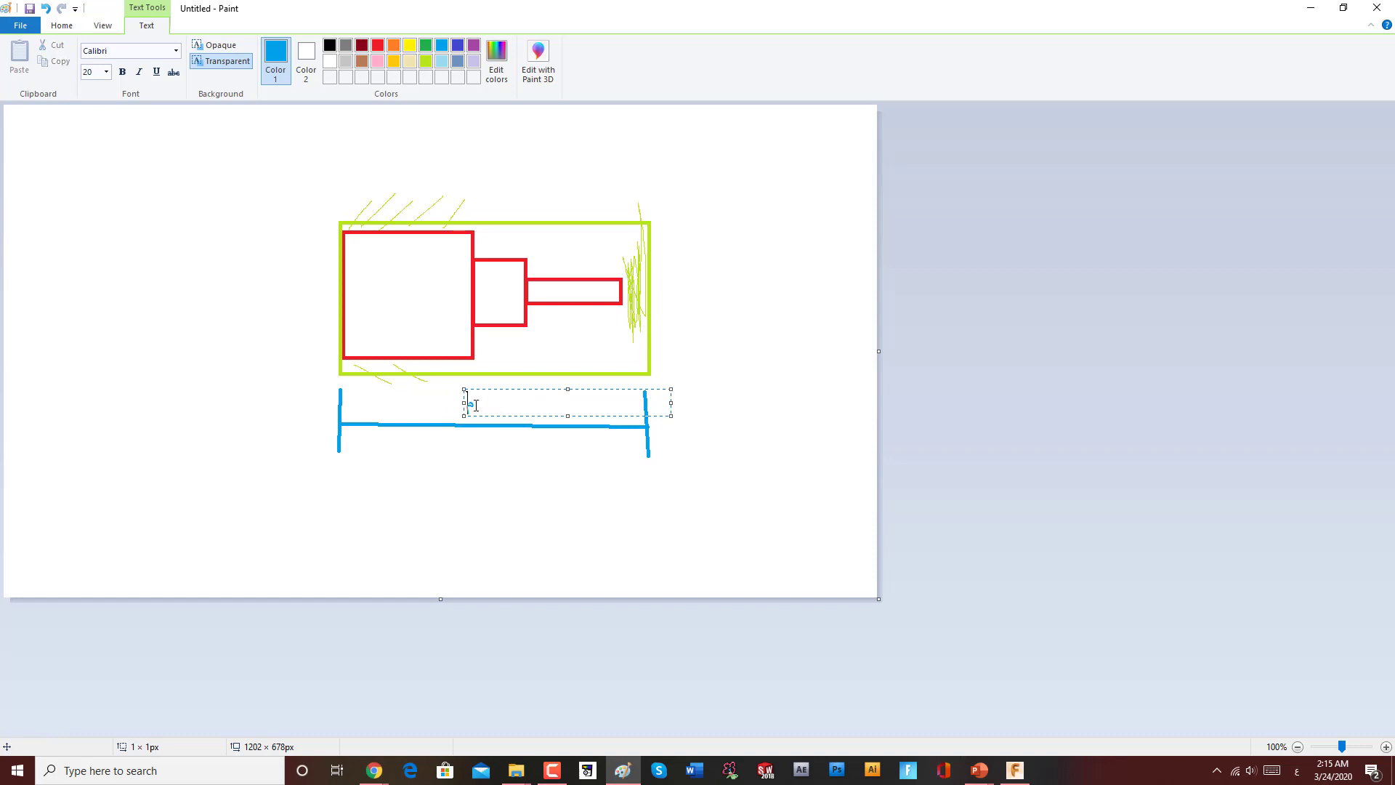
double_click(474, 405)
key("BackSpace")
left_click(570, 417)
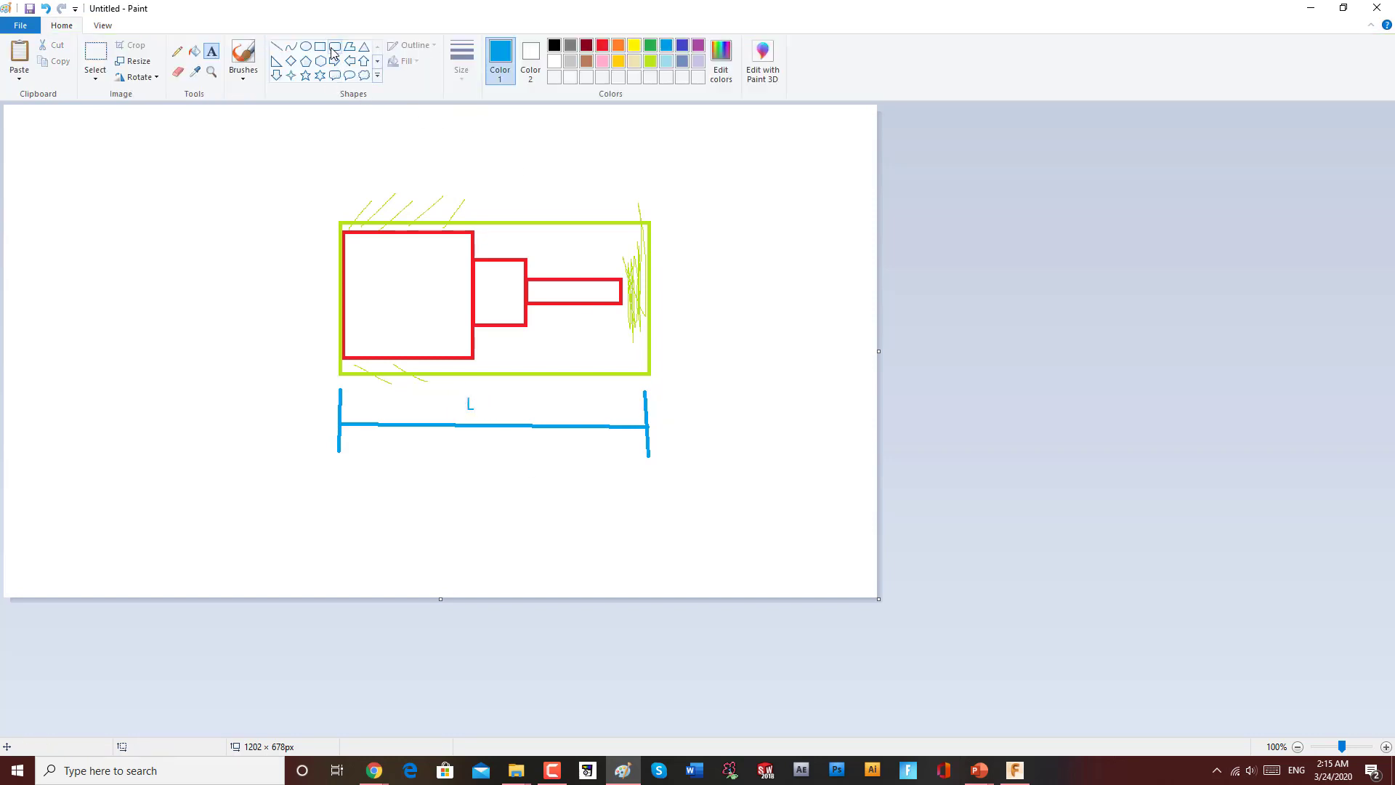
Step: Draw blue extension lines from the green rectangle's right corners and a vertical dimension line between them
left_click(277, 47)
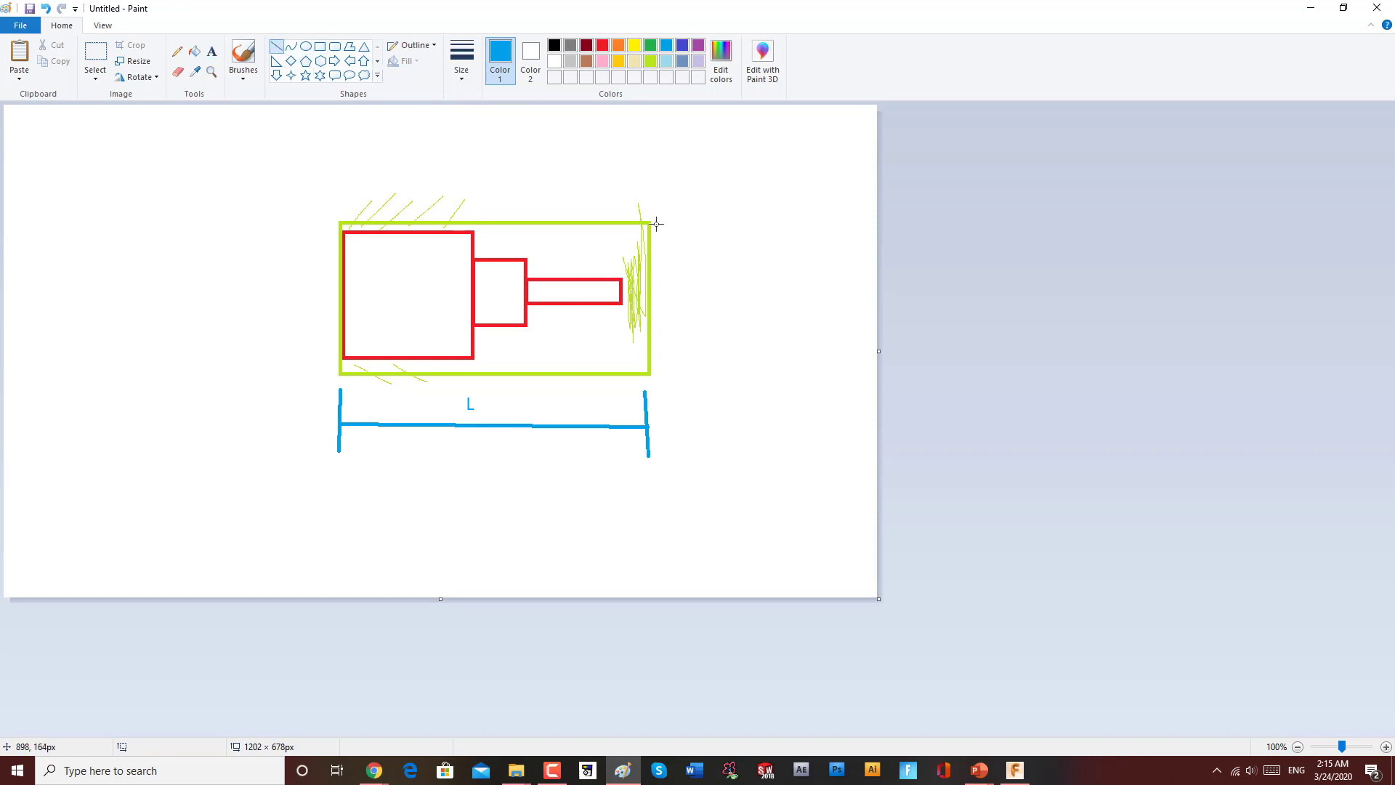
left_click_drag(656, 224, 742, 223)
mouse_move(659, 369)
left_mouse_down()
mouse_move(746, 372)
mouse_move(780, 332)
left_mouse_up()
left_click_drag(711, 226, 713, 365)
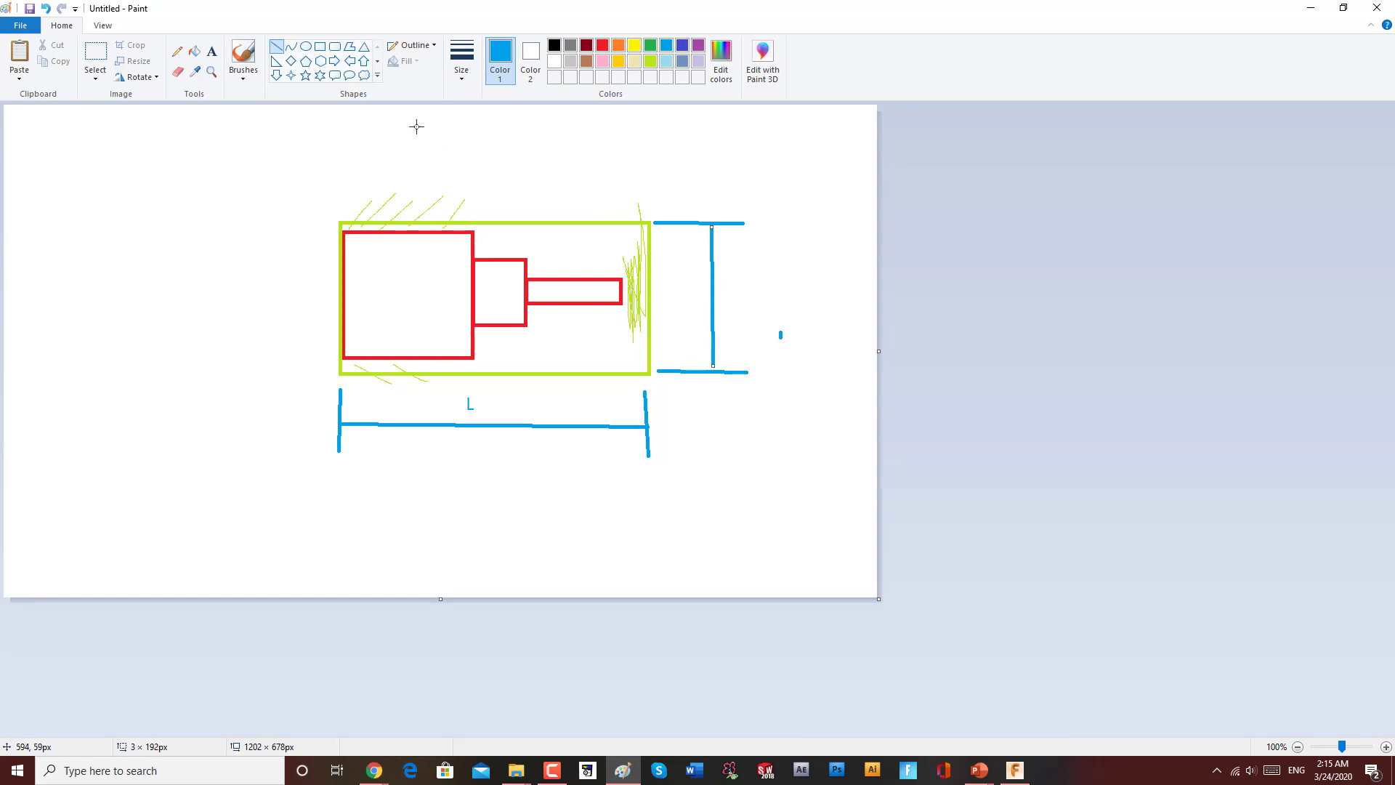
Step: Label the vertical dimension line with the letter D using the Text tool
left_click(211, 51)
left_click(726, 290)
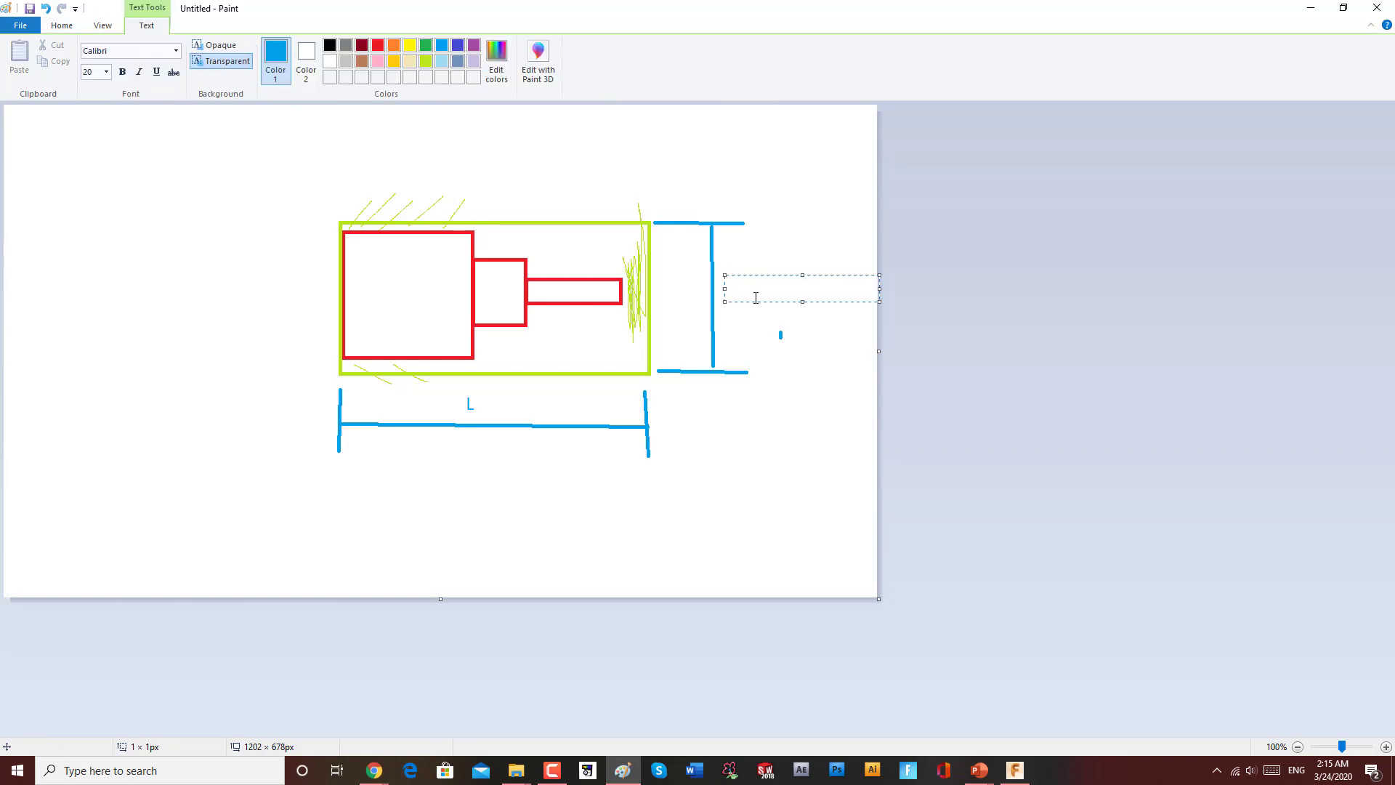
left_click_drag(758, 292, 713, 294)
type("D")
left_click(716, 274)
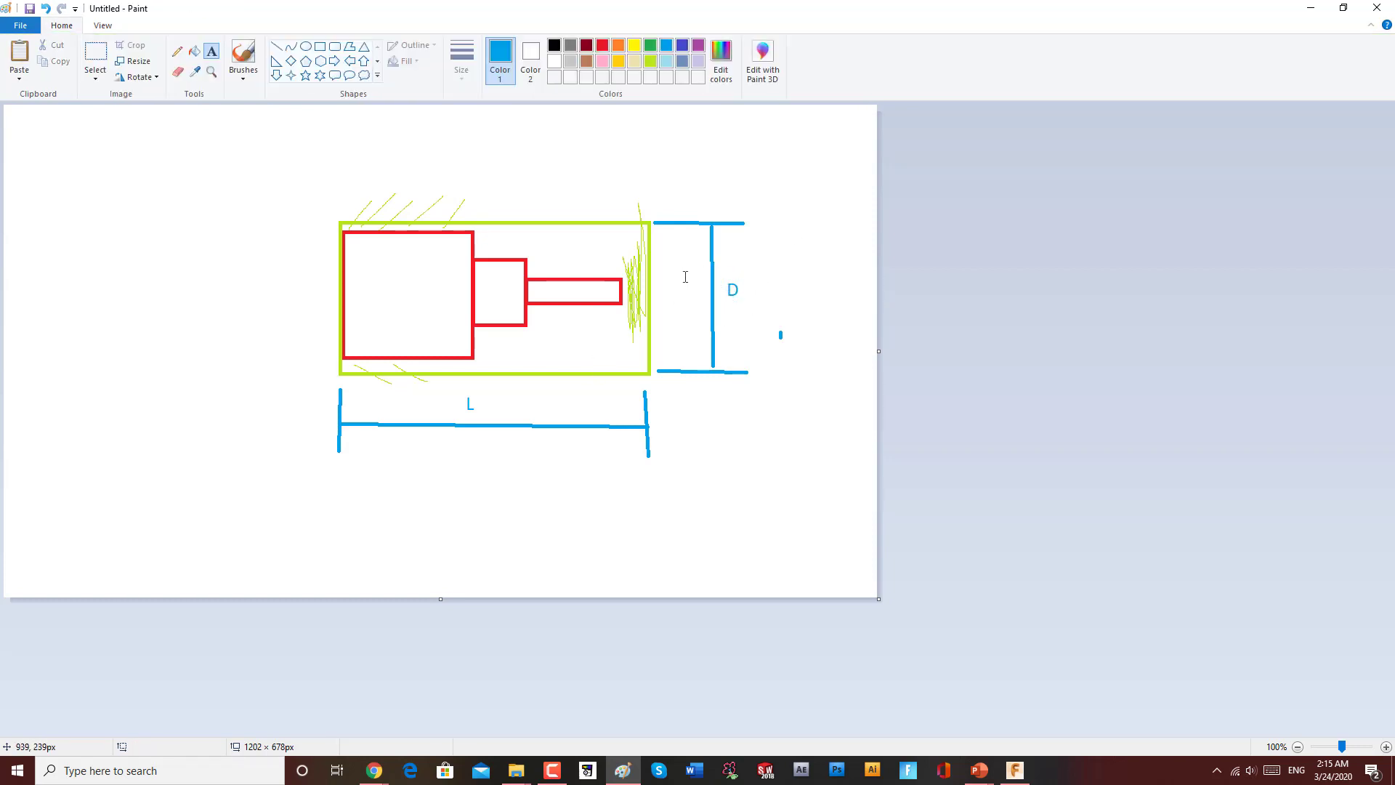
Step: Draw an orange horizontal centre line through the shaft and the green rectangle
left_click(276, 45)
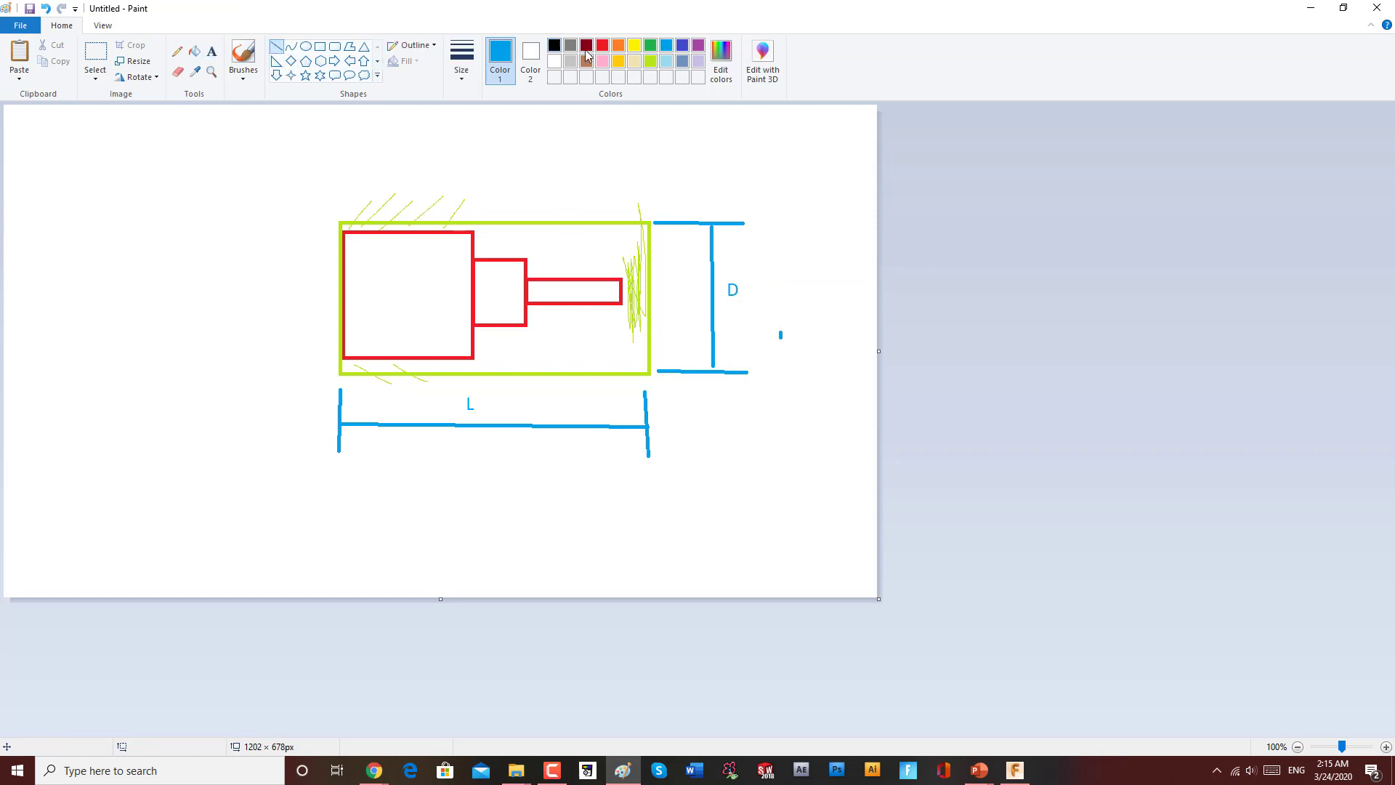
left_click(619, 45)
left_click_drag(719, 288, 279, 288)
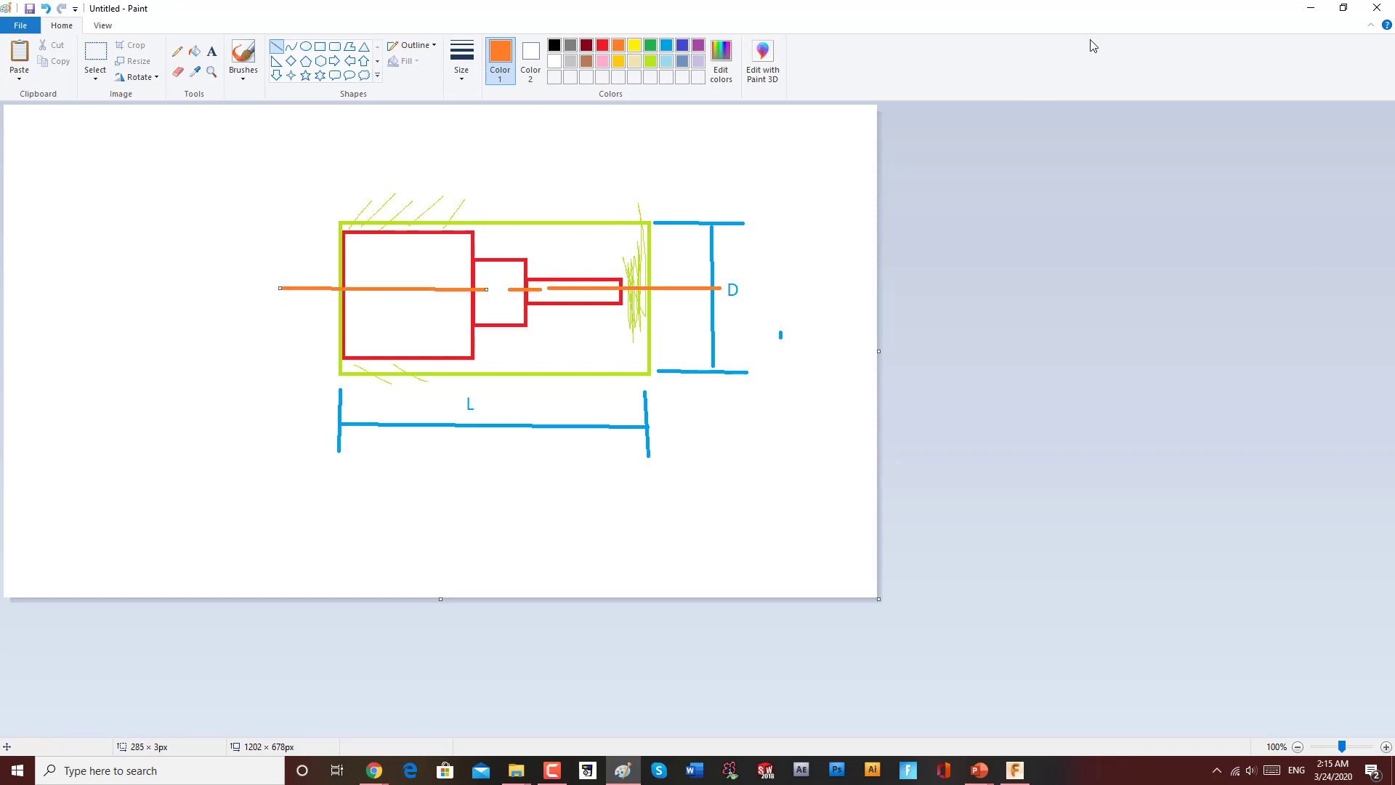
Step: Switch to FeatureCAM, set the round stock length to 150 mm and advance to the material page
left_click(1309, 8)
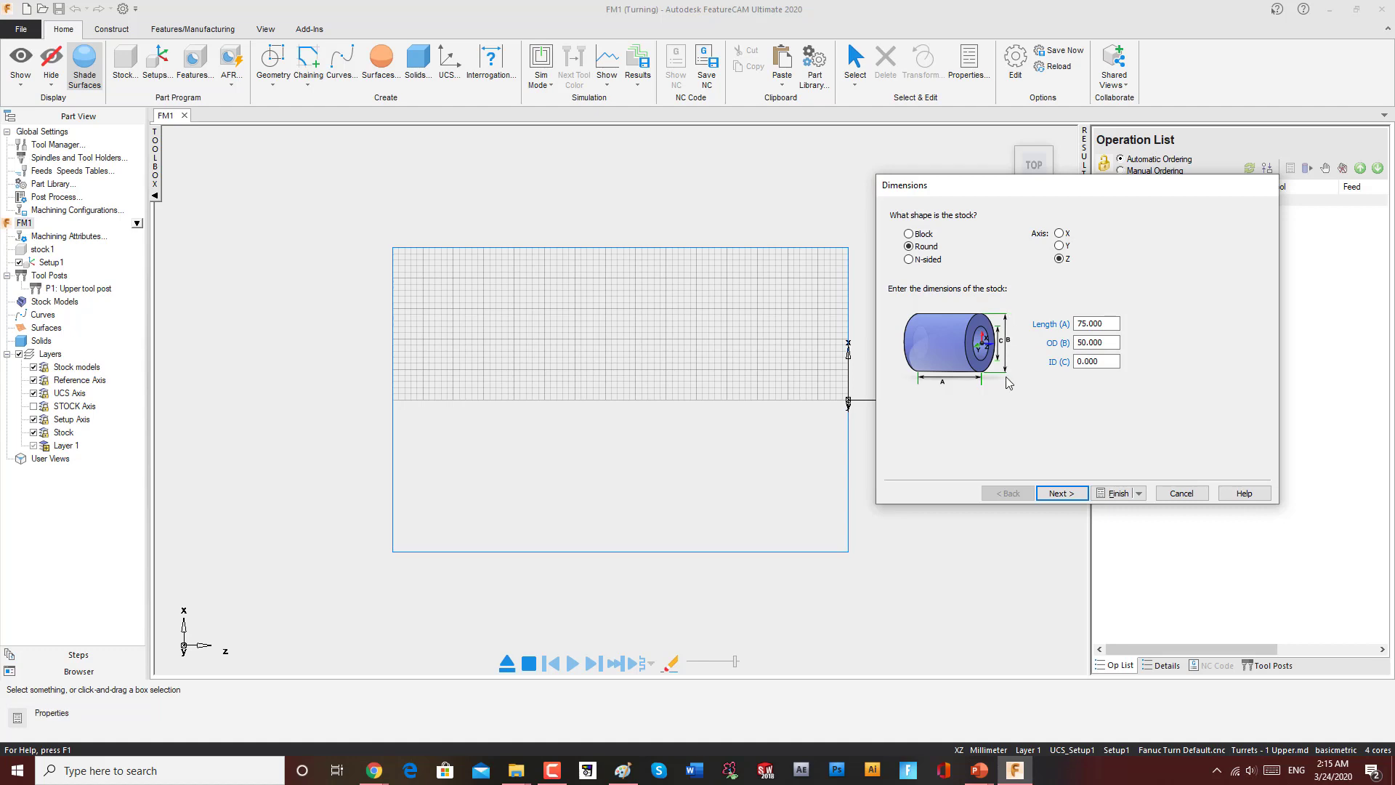
left_click_drag(1106, 343, 1066, 331)
type("150")
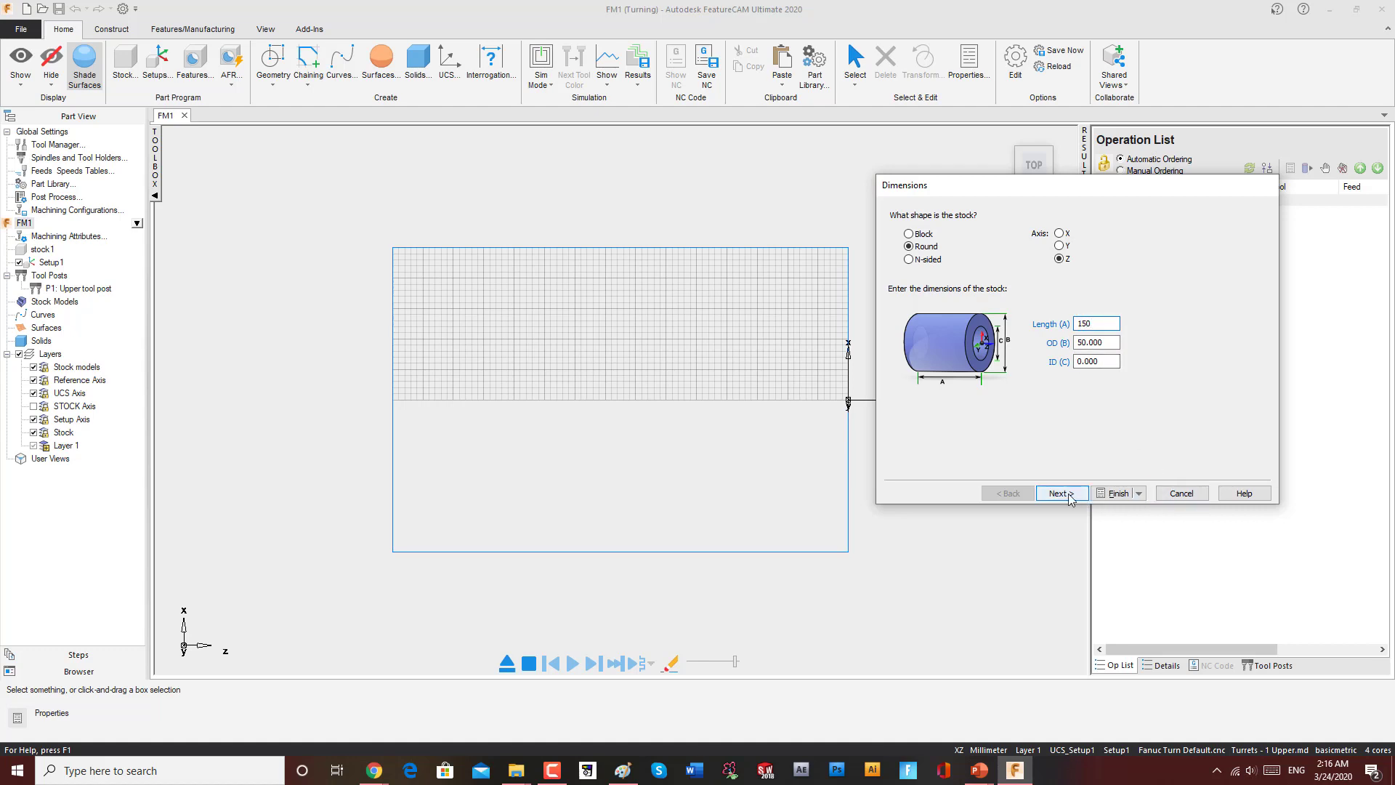
left_click(1068, 496)
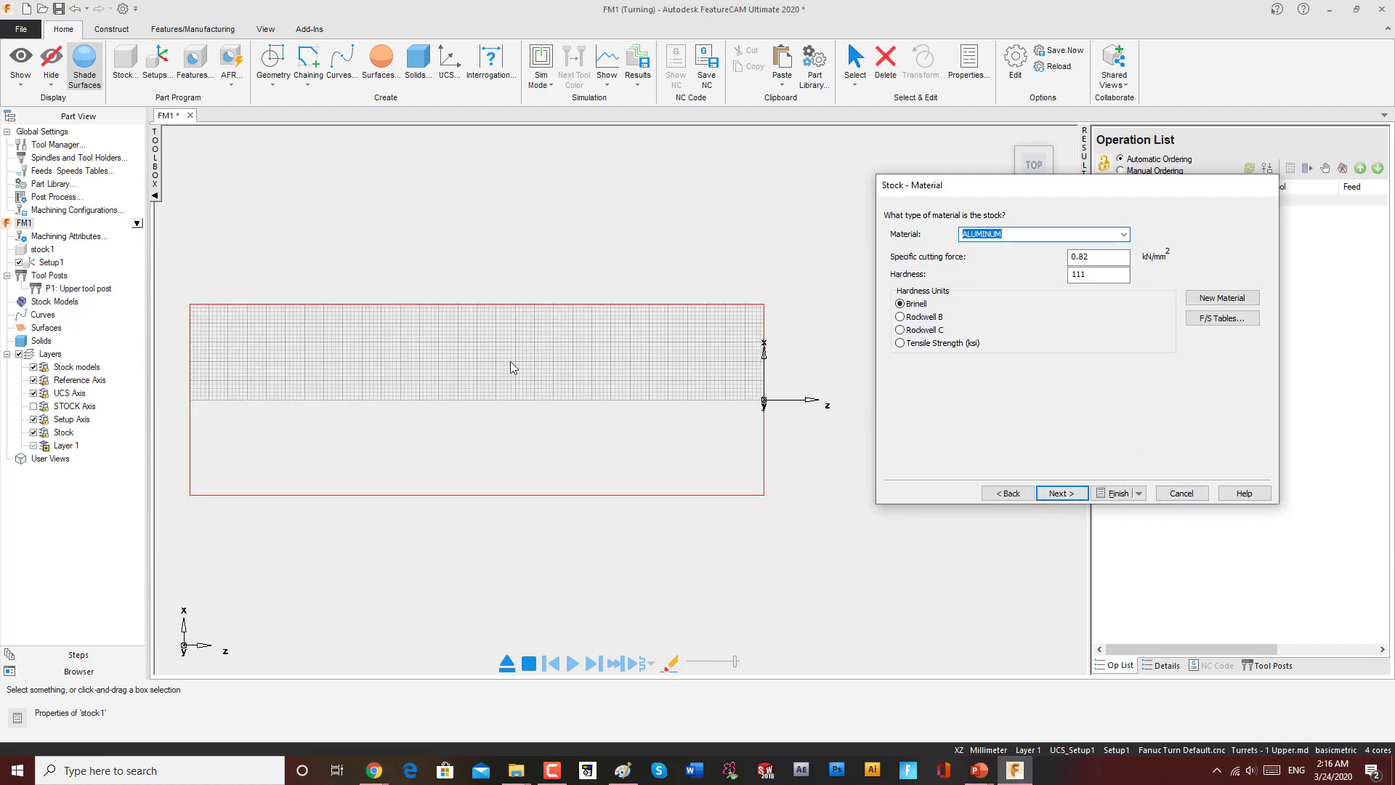
Step: Go back to the stock dimensions and try a length of 100 mm
left_click(1007, 494)
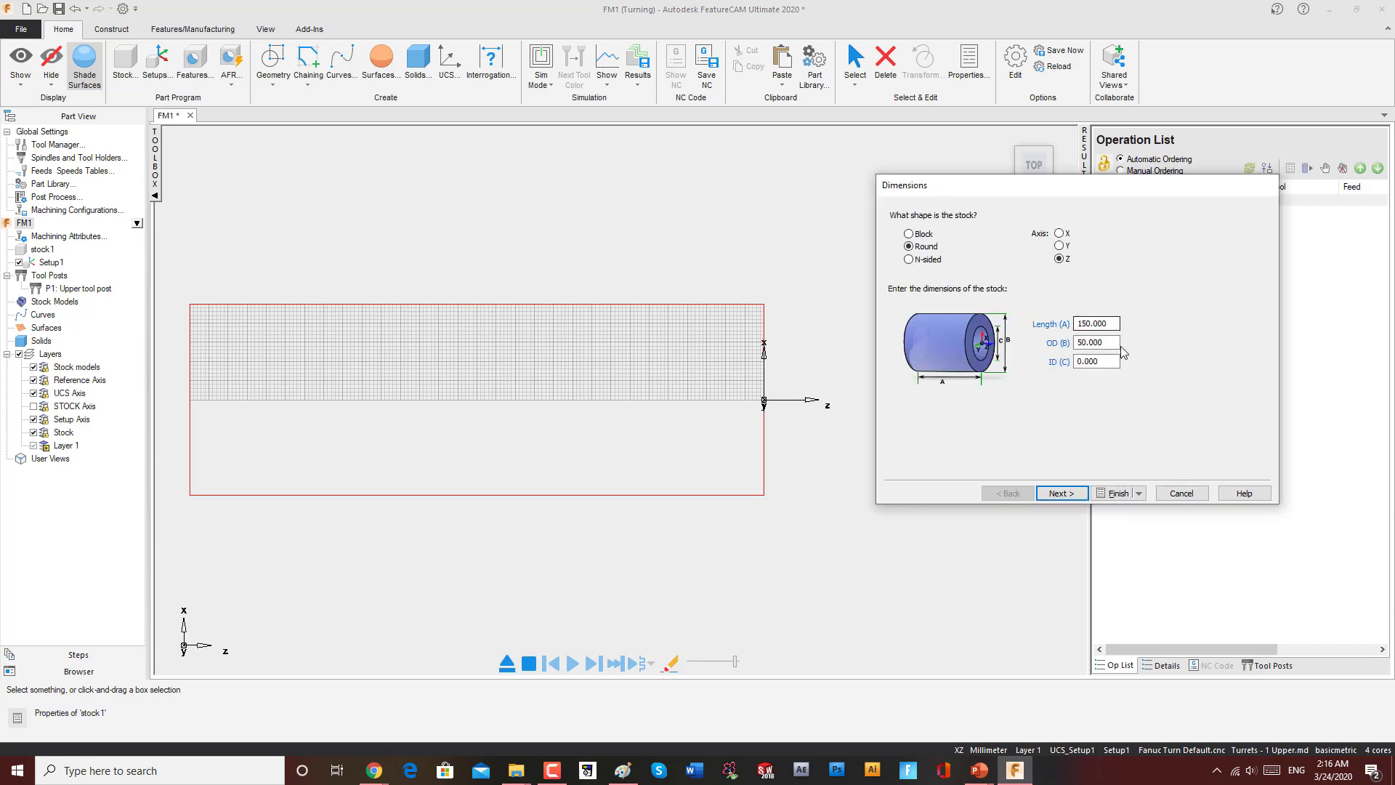
left_click_drag(1113, 327, 1063, 329)
type("100")
left_click(1062, 494)
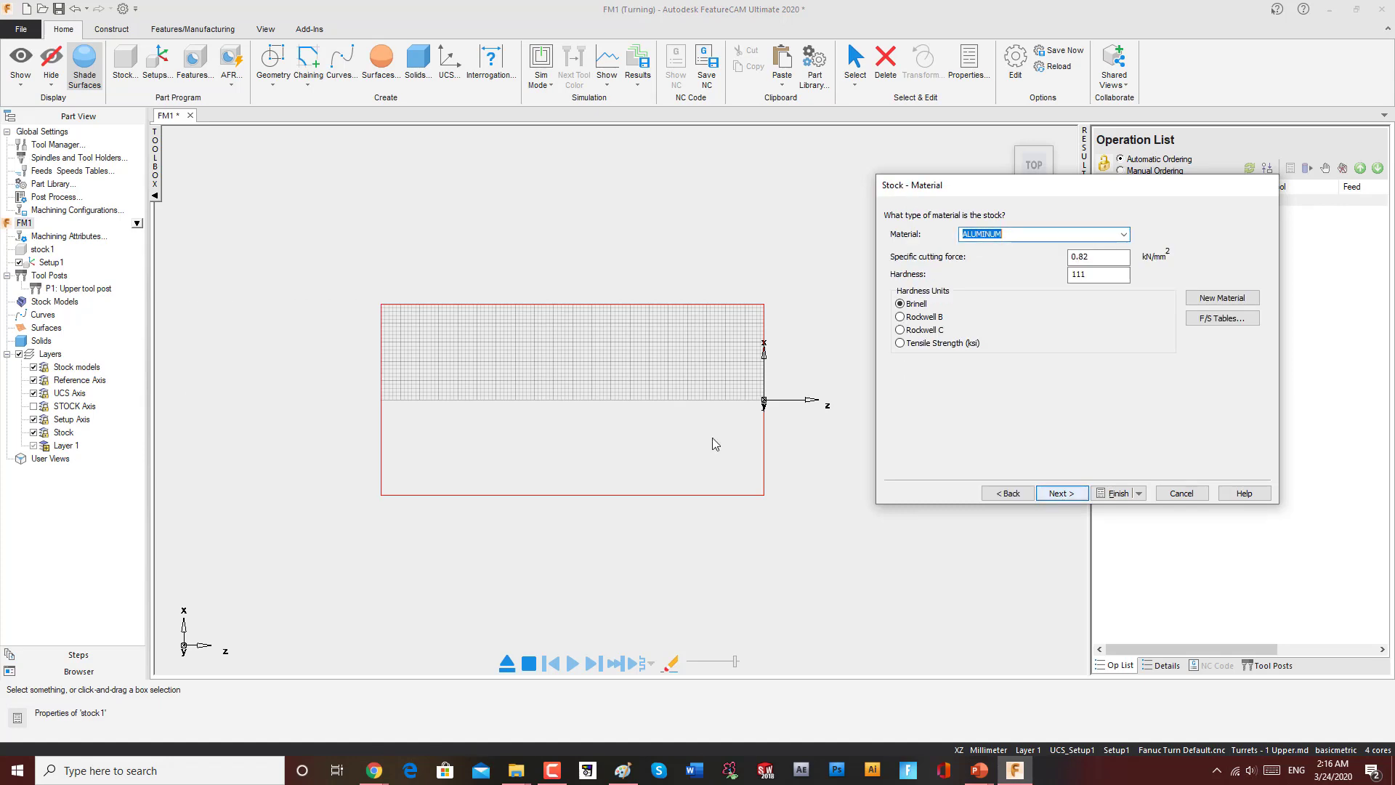
Step: Return to the stock dimensions, enter a length of 150 mm and confirm
left_click(1008, 493)
left_click_drag(1115, 324, 1072, 324)
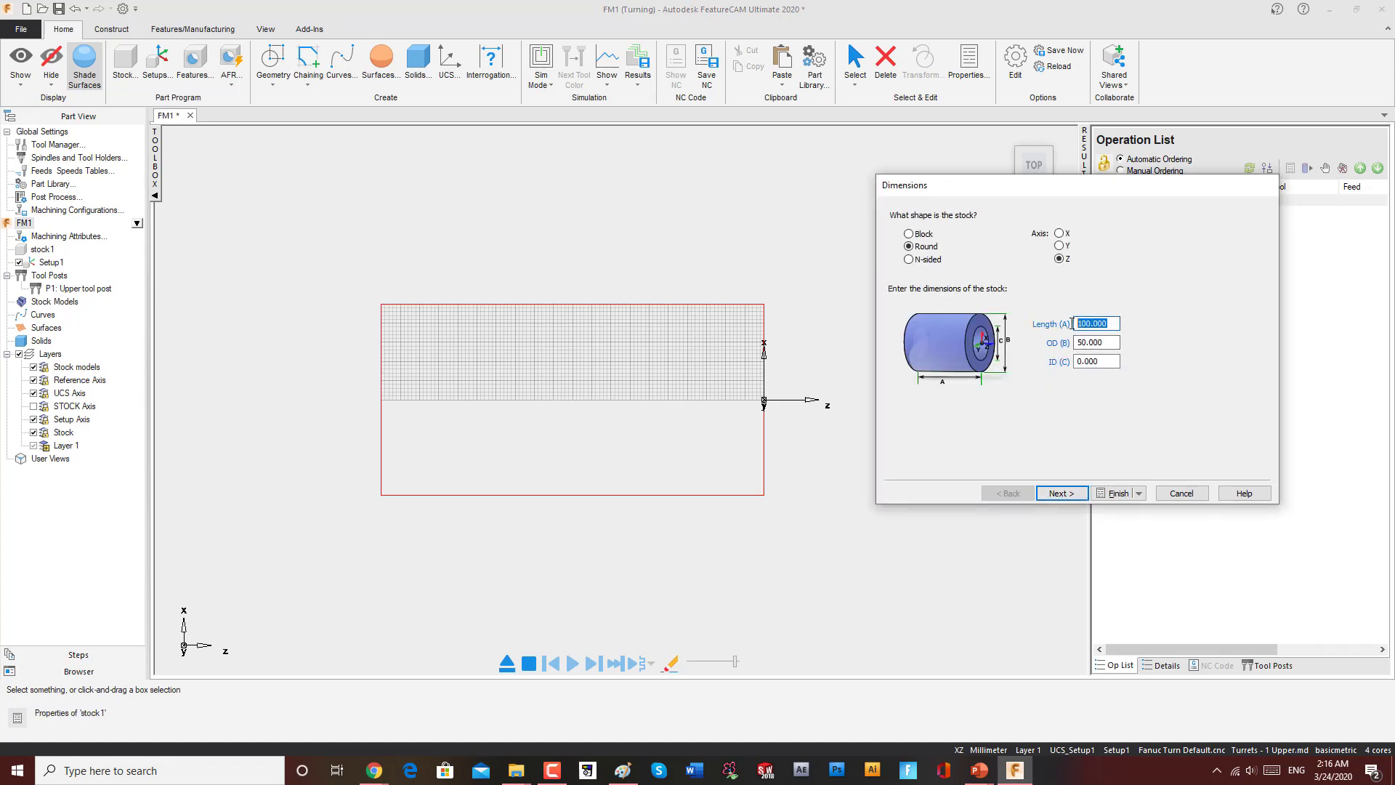
type("150")
key("Return")
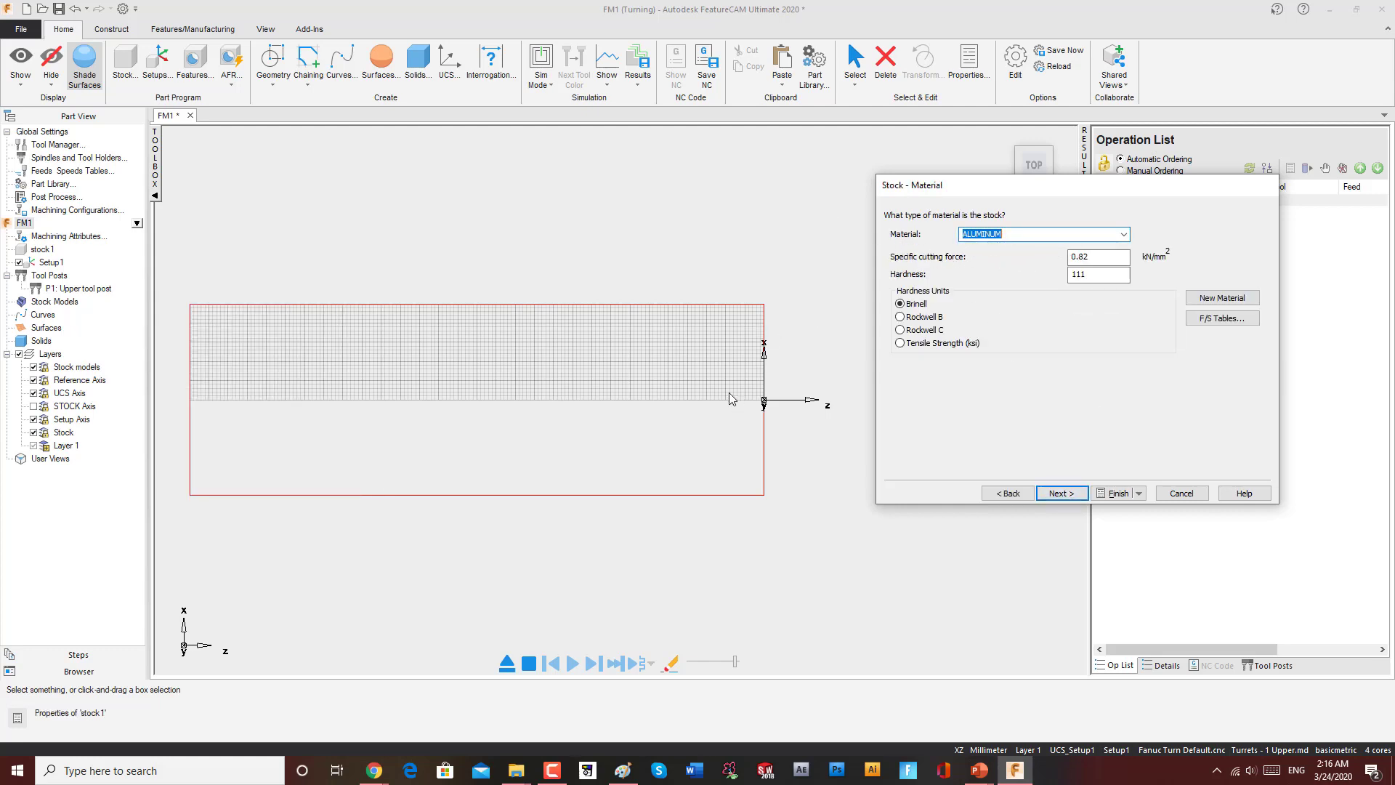
Step: Choose ALUMINUM as the stock material and continue
left_click(1124, 234)
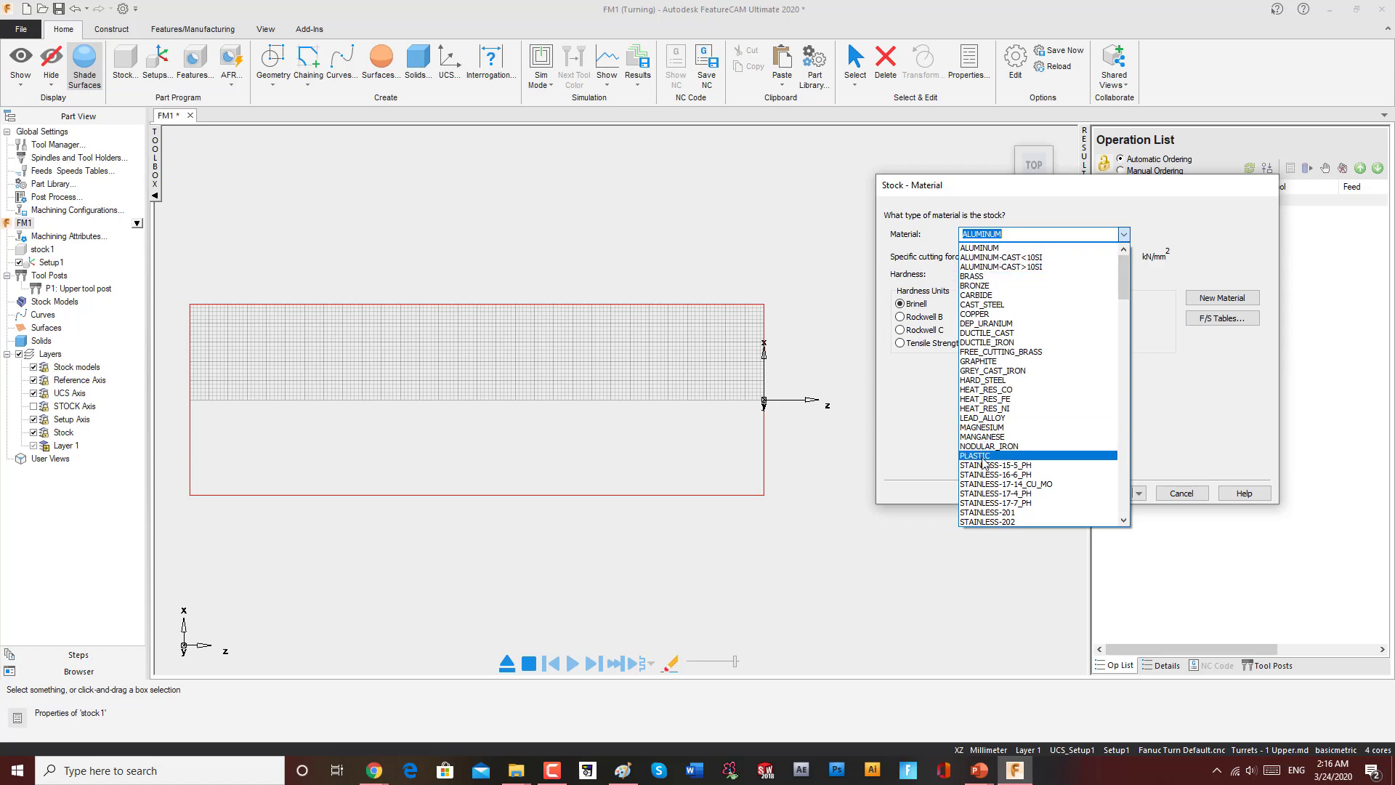
left_click(1015, 248)
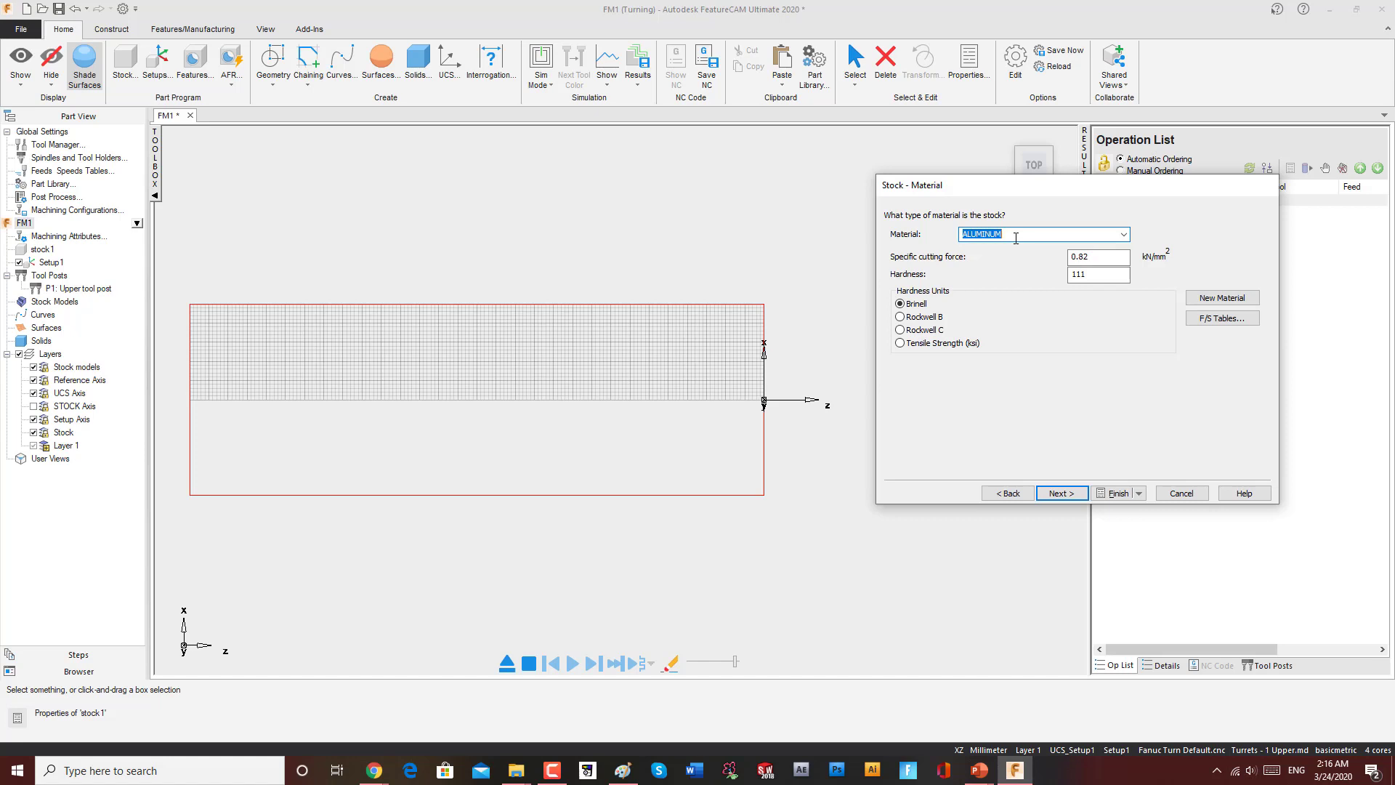
left_click(1064, 493)
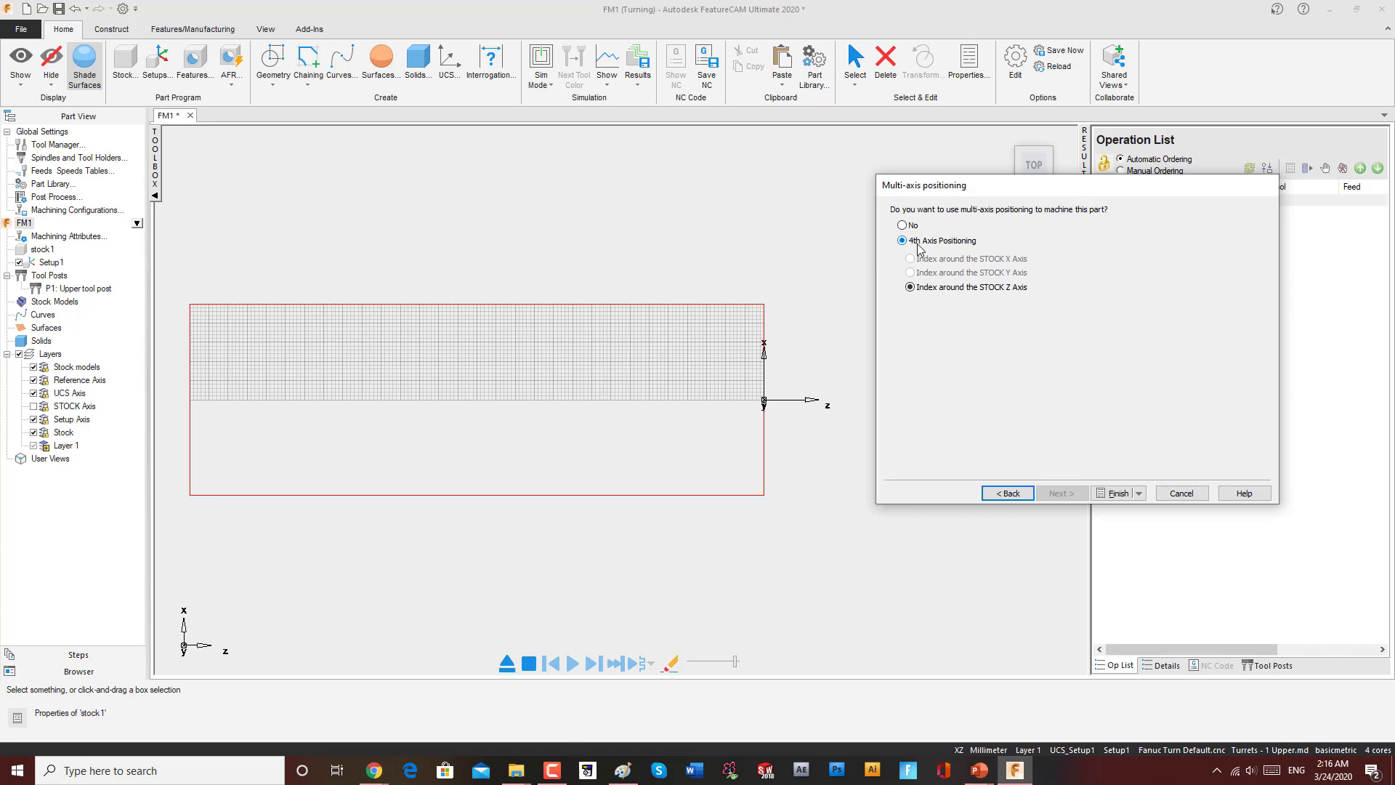
Step: Finish the stock wizard and accept the stock properties
left_click(1116, 493)
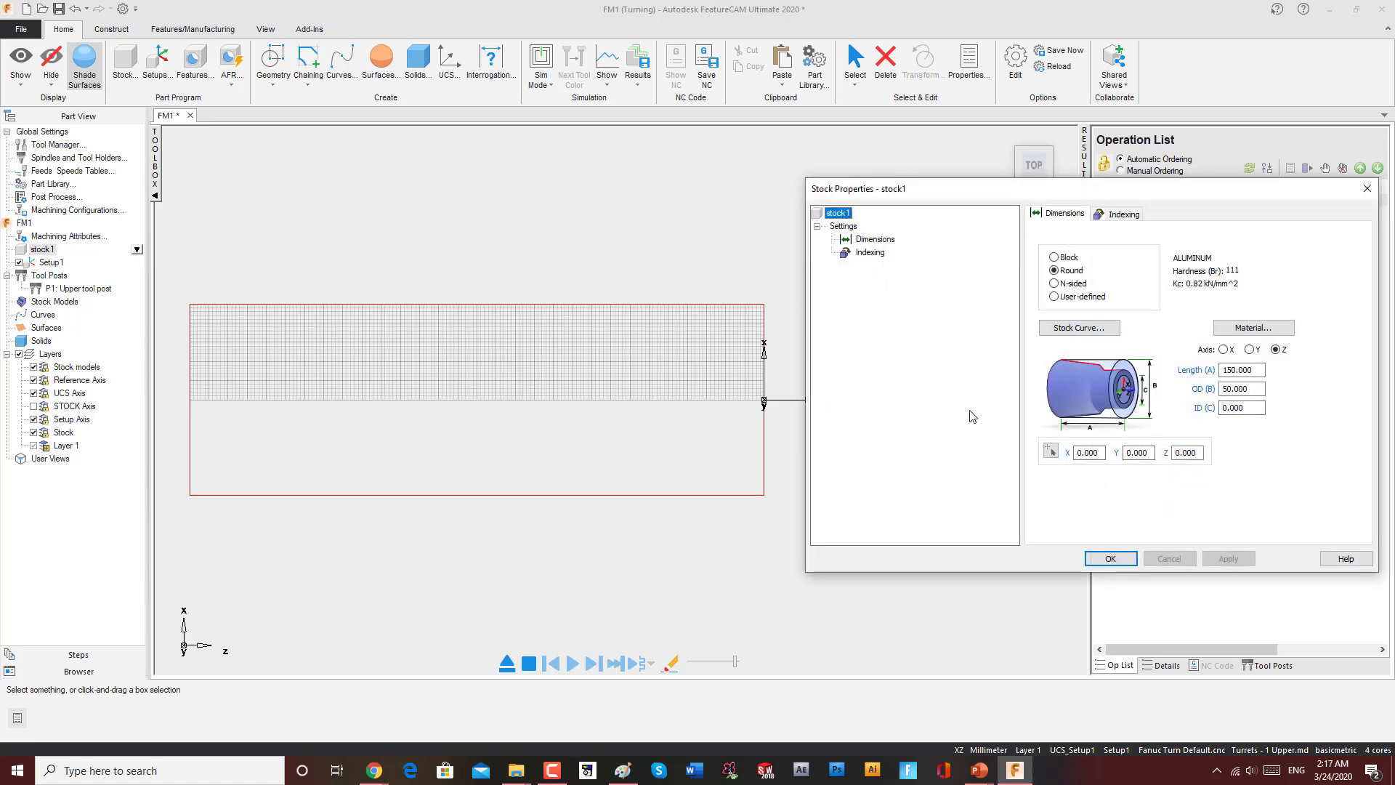
left_click(1109, 558)
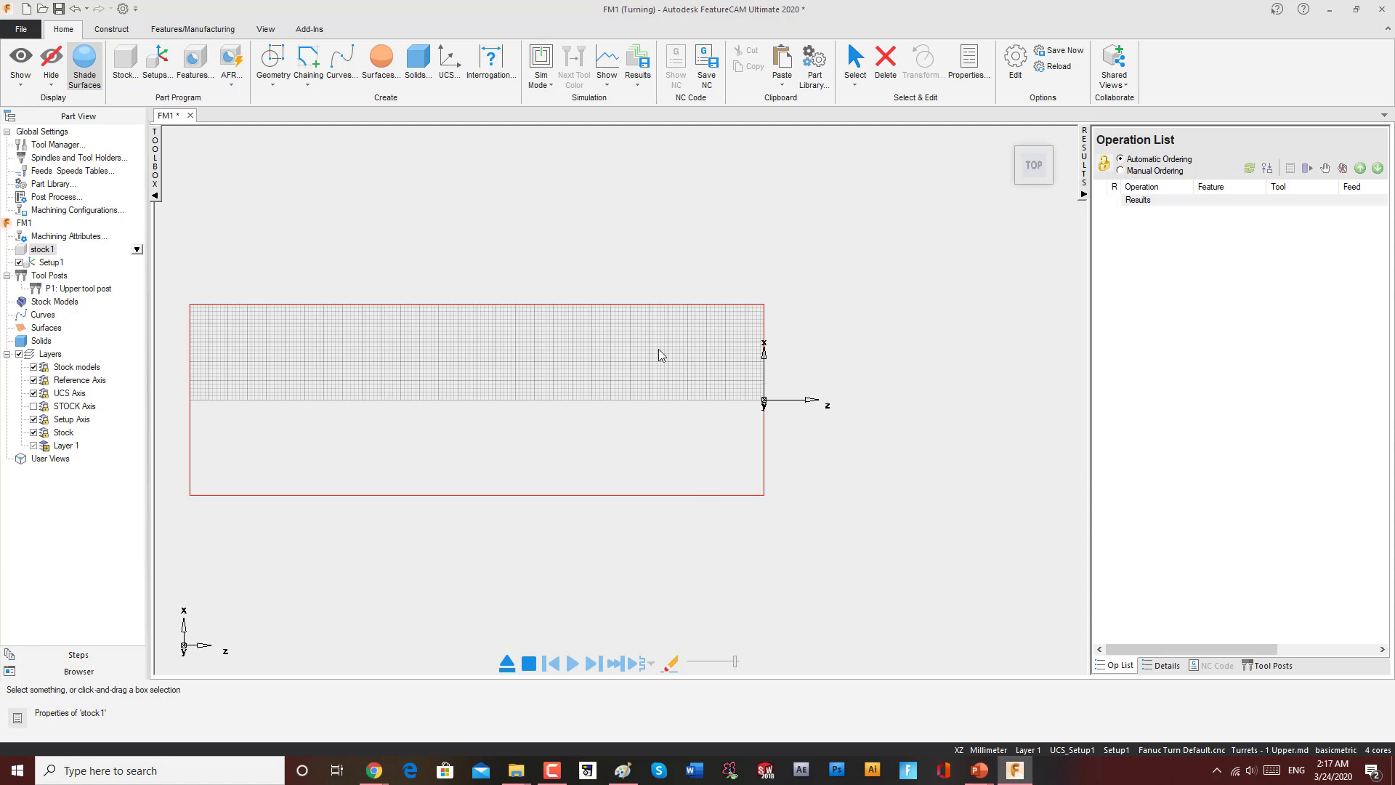
Step: Review stock1's dimensions in its properties dialog and the stock wizard without changing them
double_click(44, 250)
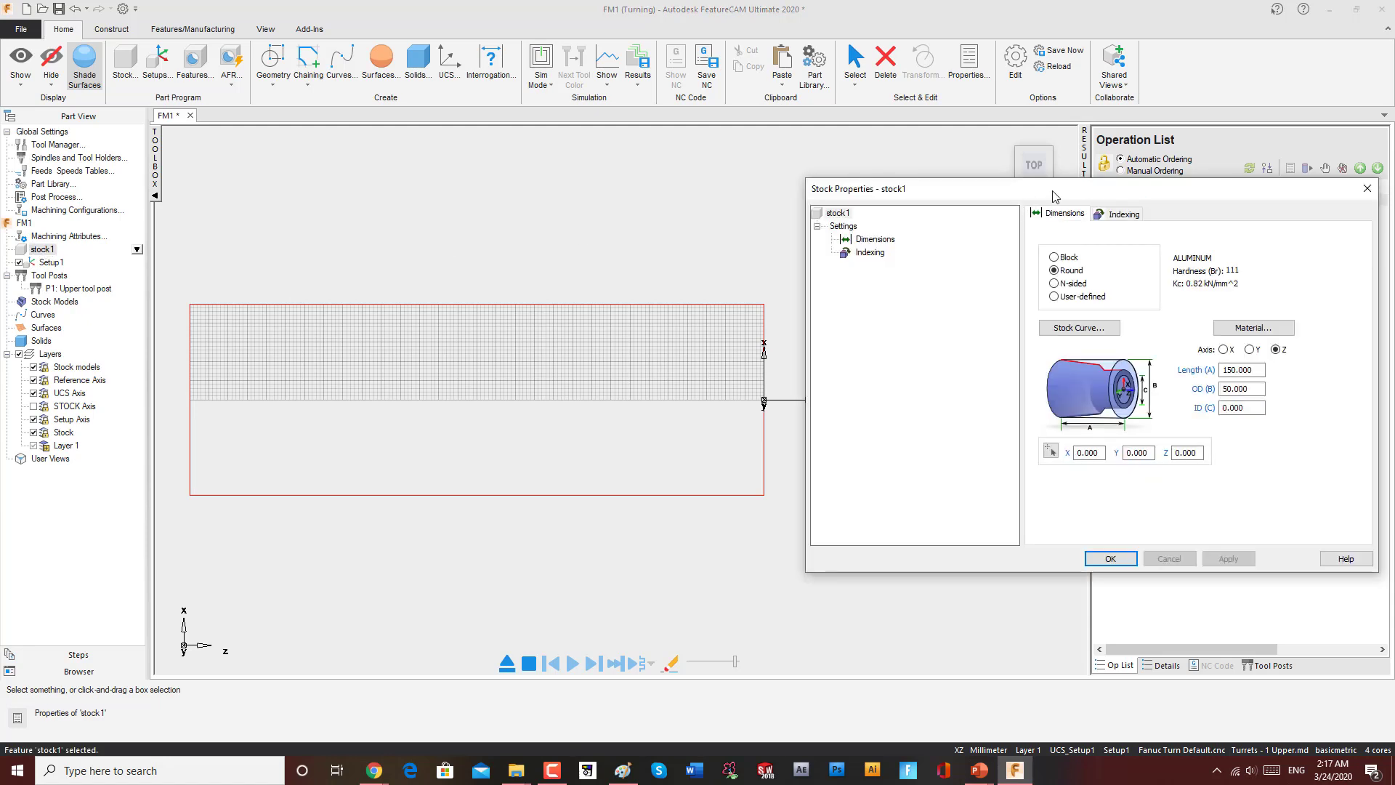
left_click_drag(1055, 197, 795, 199)
left_click(1103, 193)
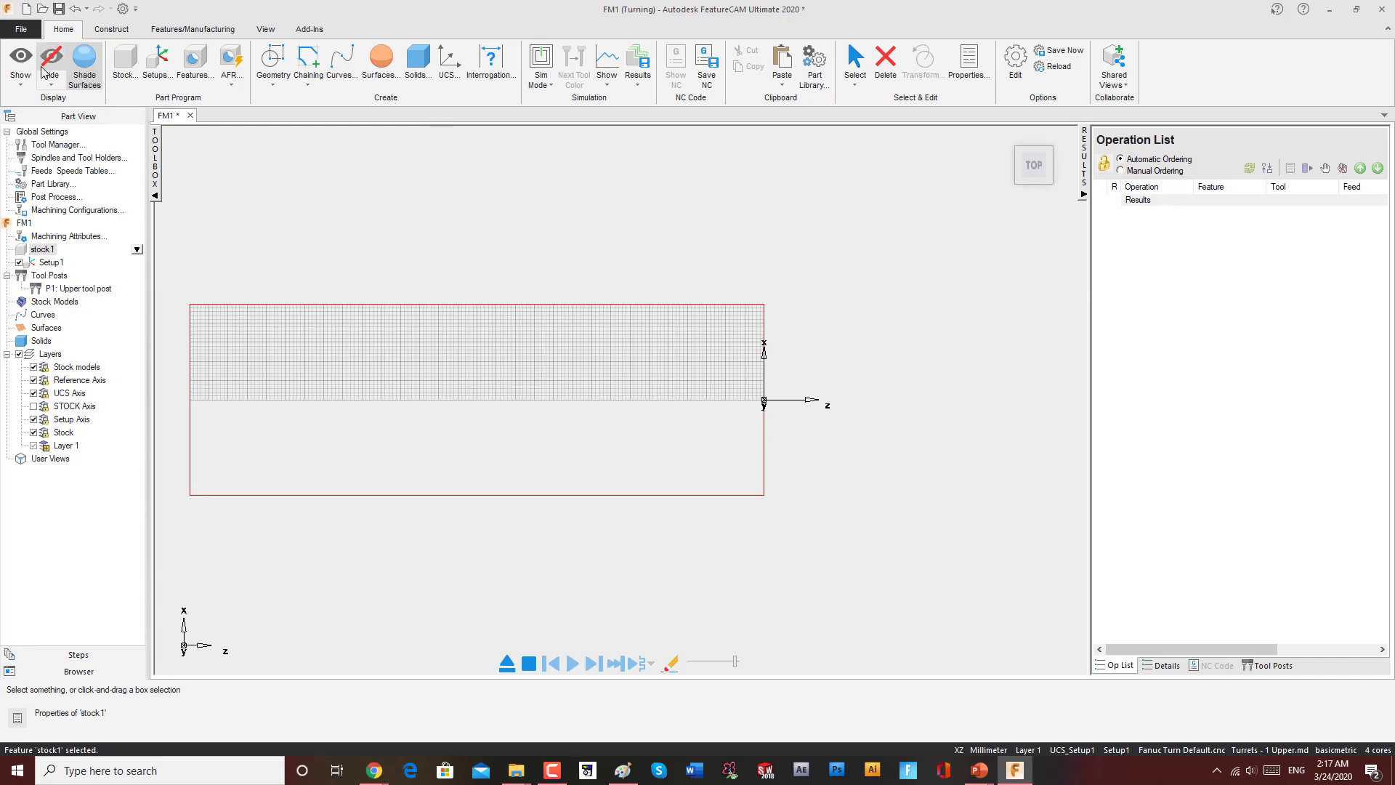
left_click(22, 81)
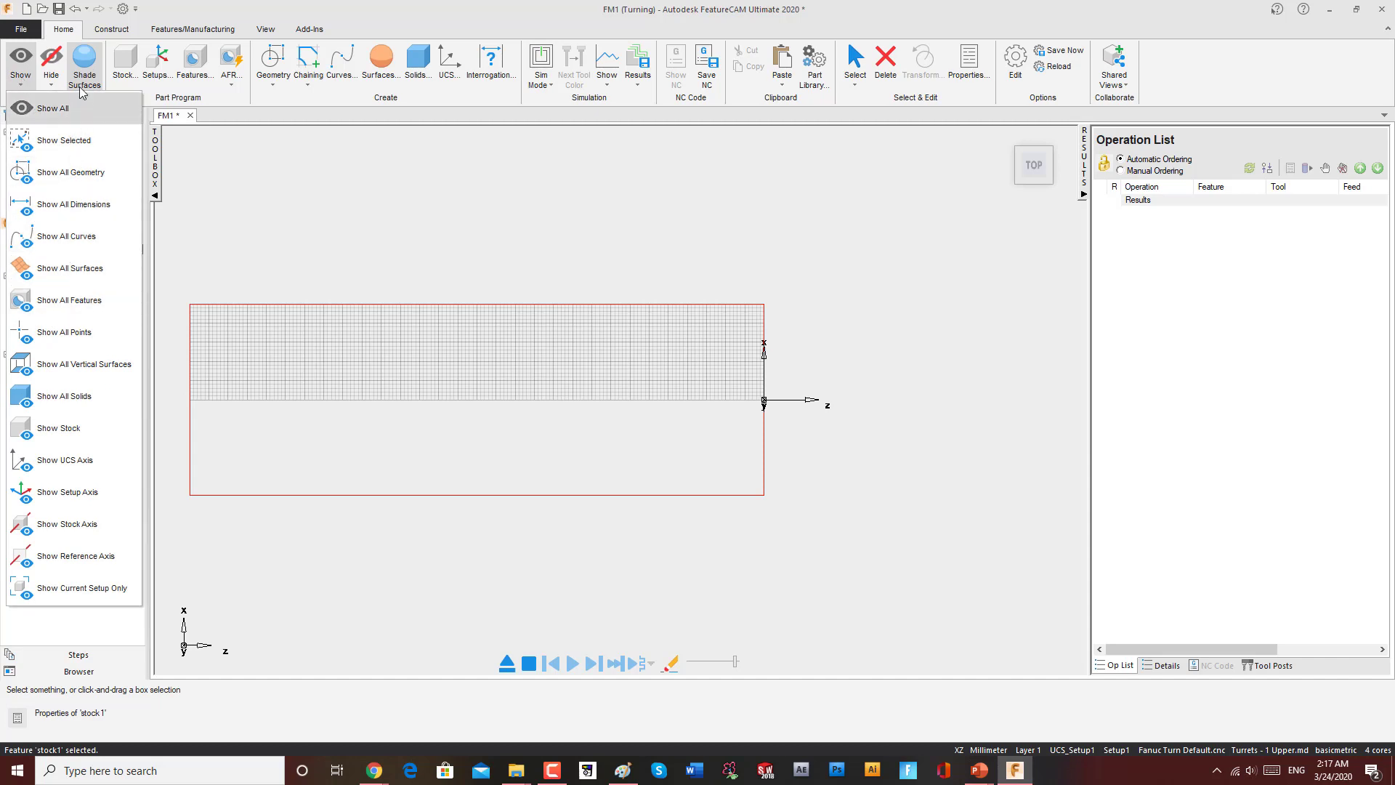
left_click(21, 83)
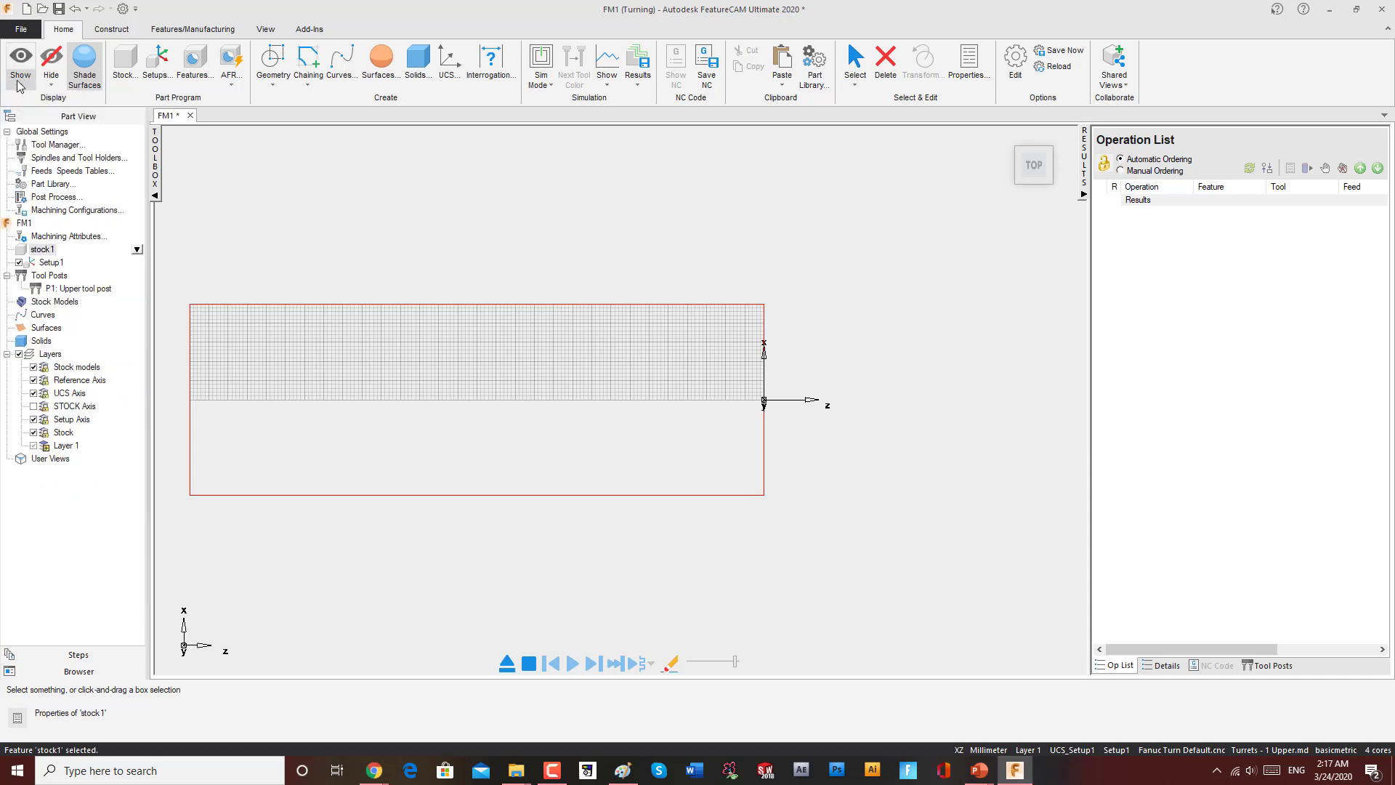
left_click(122, 73)
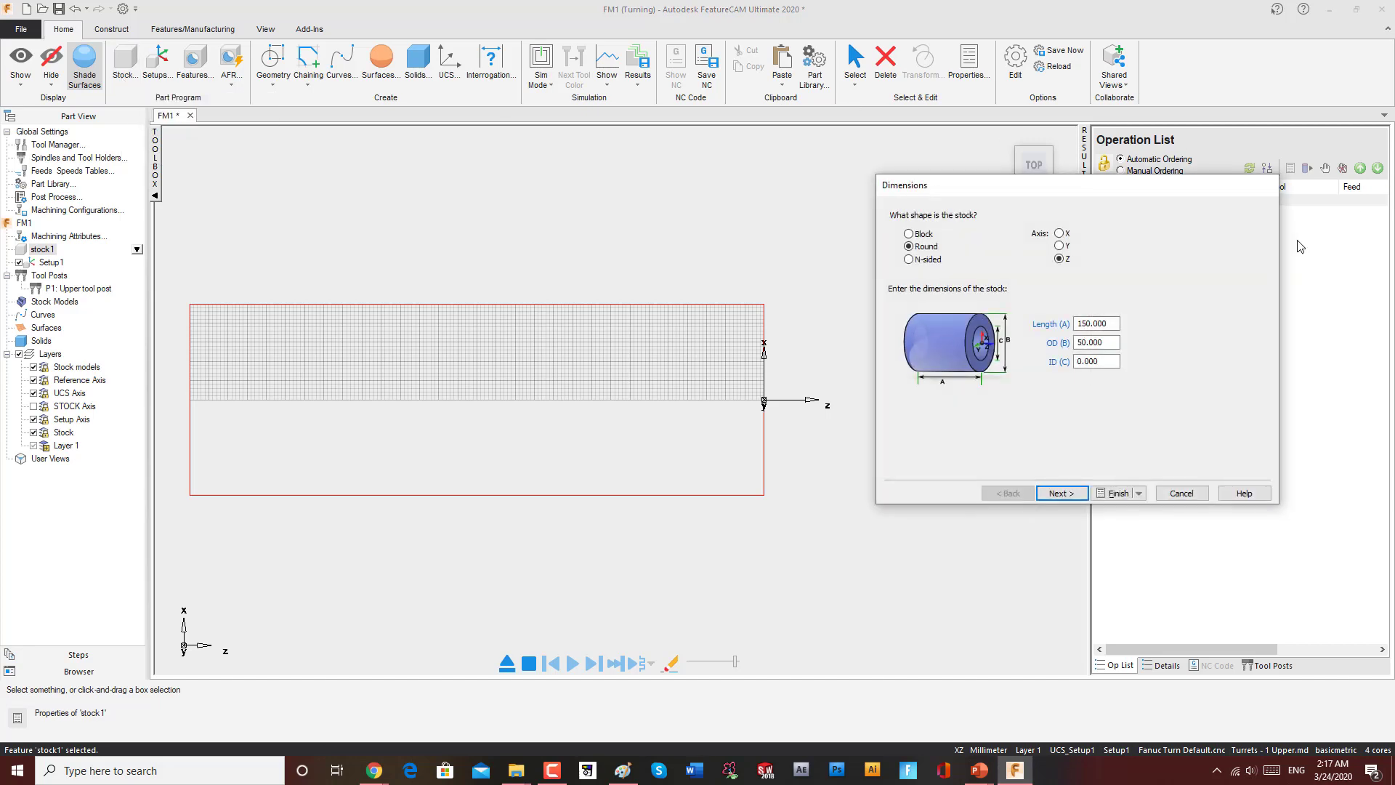
left_click(1182, 494)
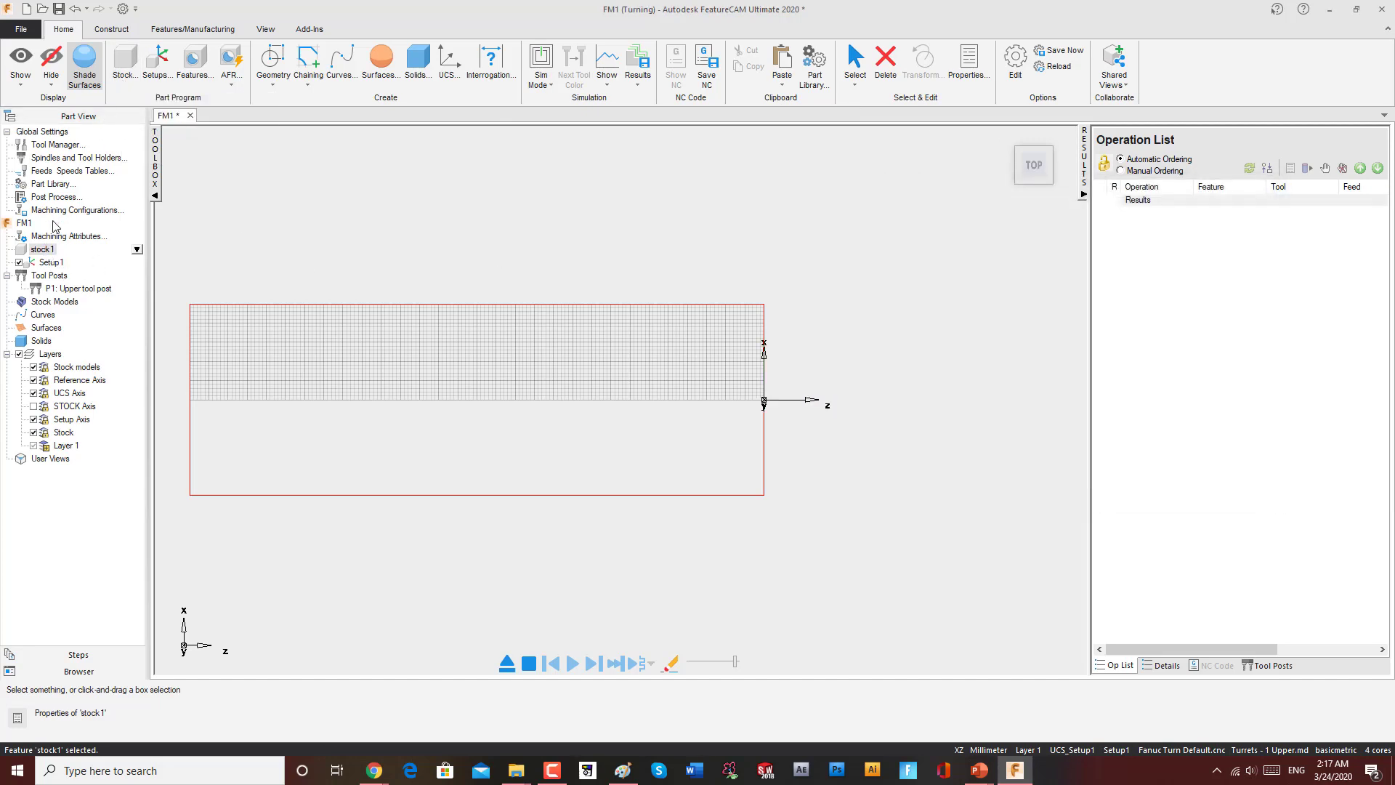
double_click(45, 250)
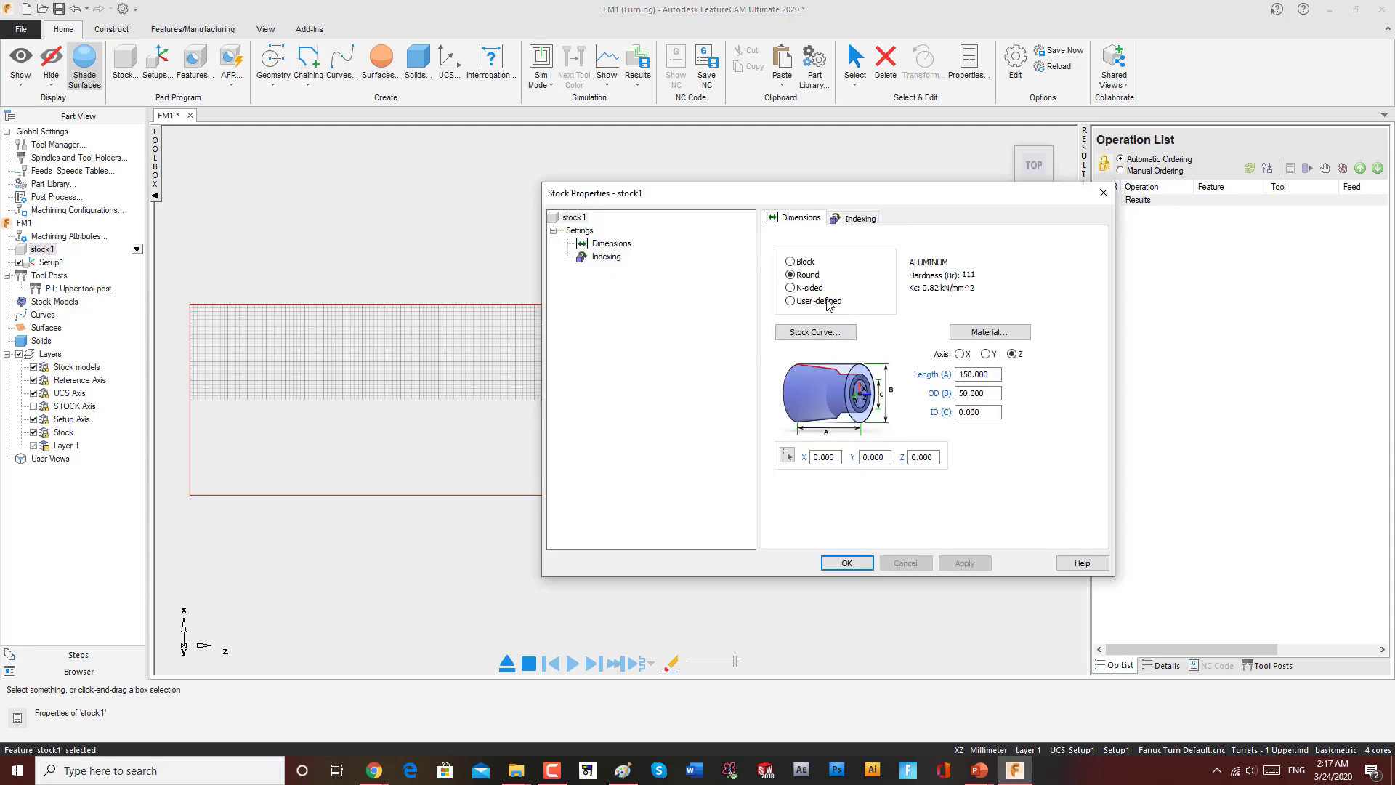
left_click(1103, 194)
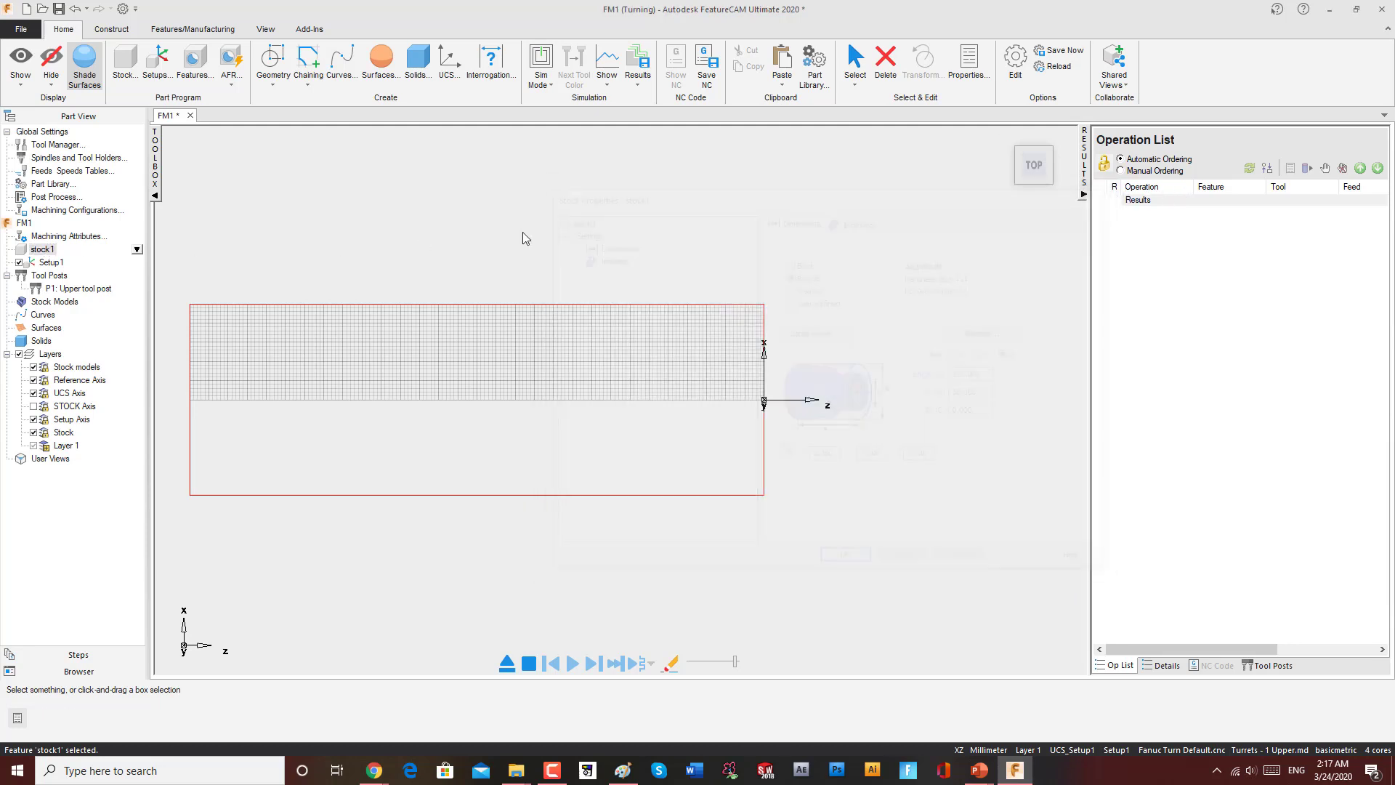
Step: Inspect the setup properties and switch the side panel to the Steps list
left_click(149, 60)
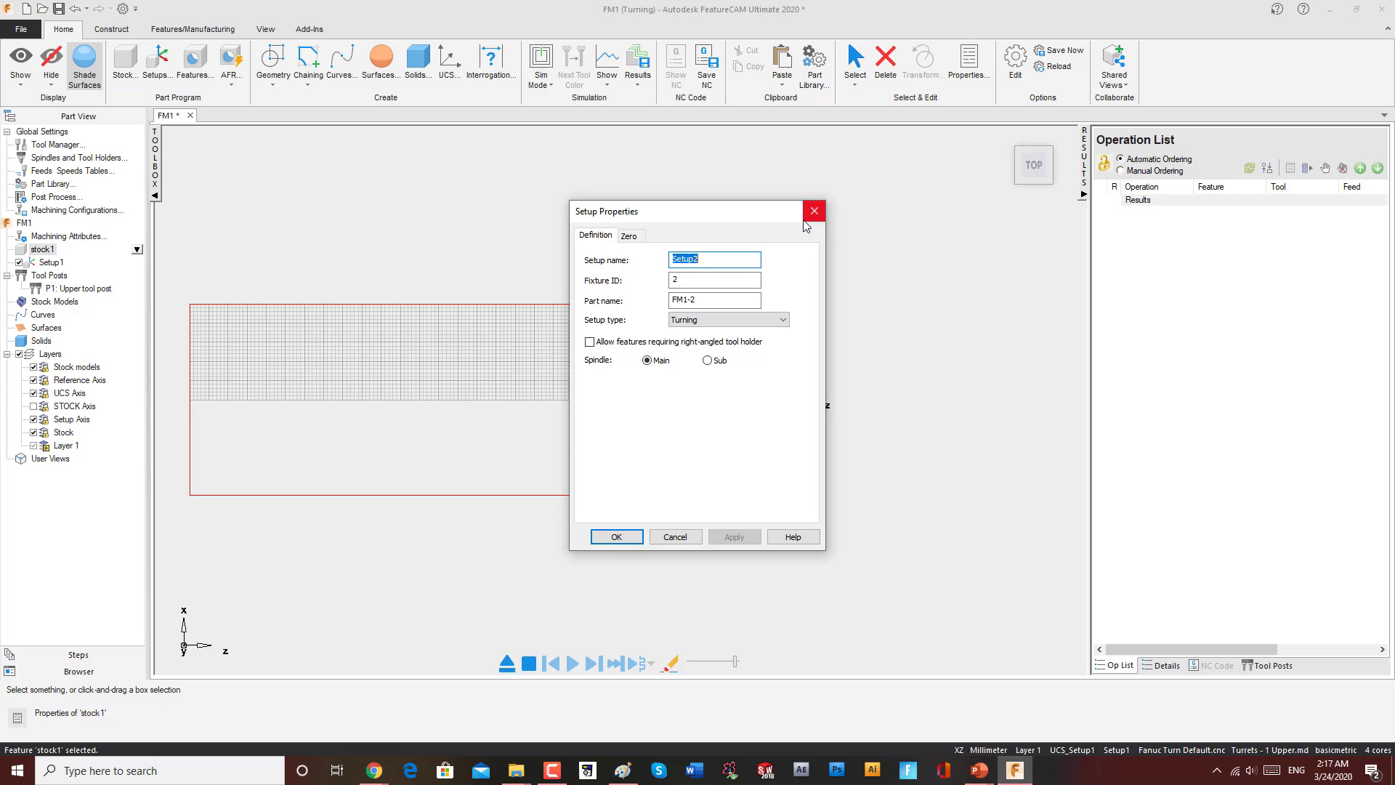
left_click(814, 212)
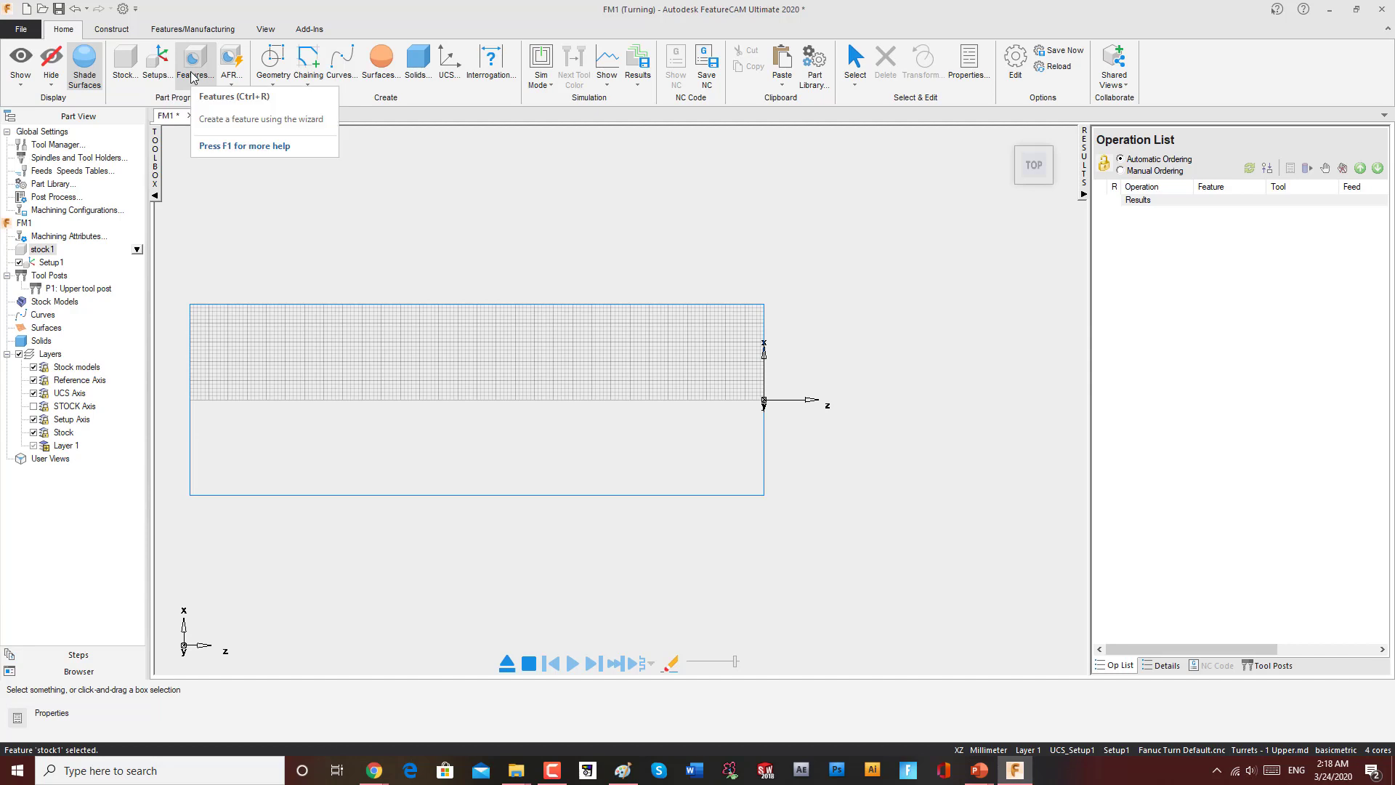
left_click(79, 655)
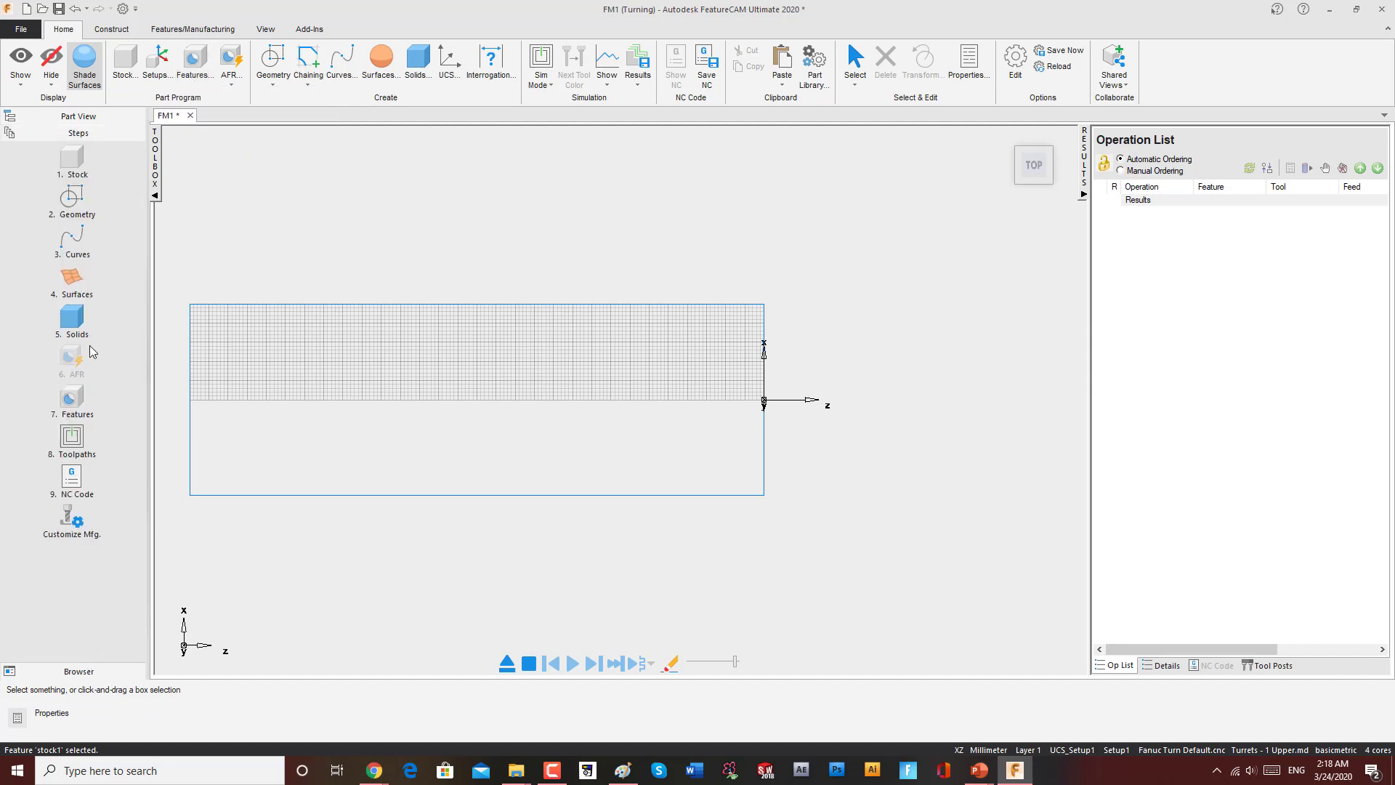
left_click(78, 118)
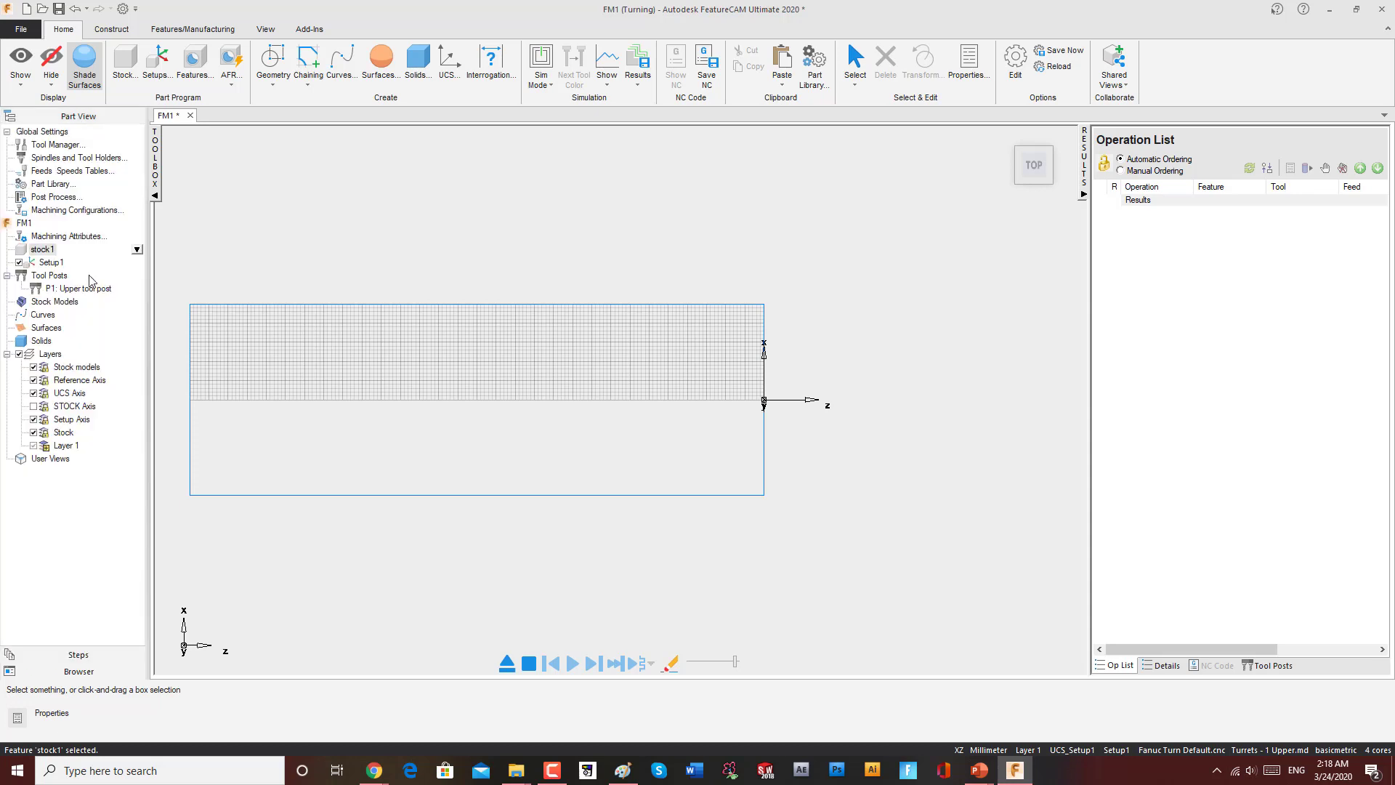
left_click(76, 656)
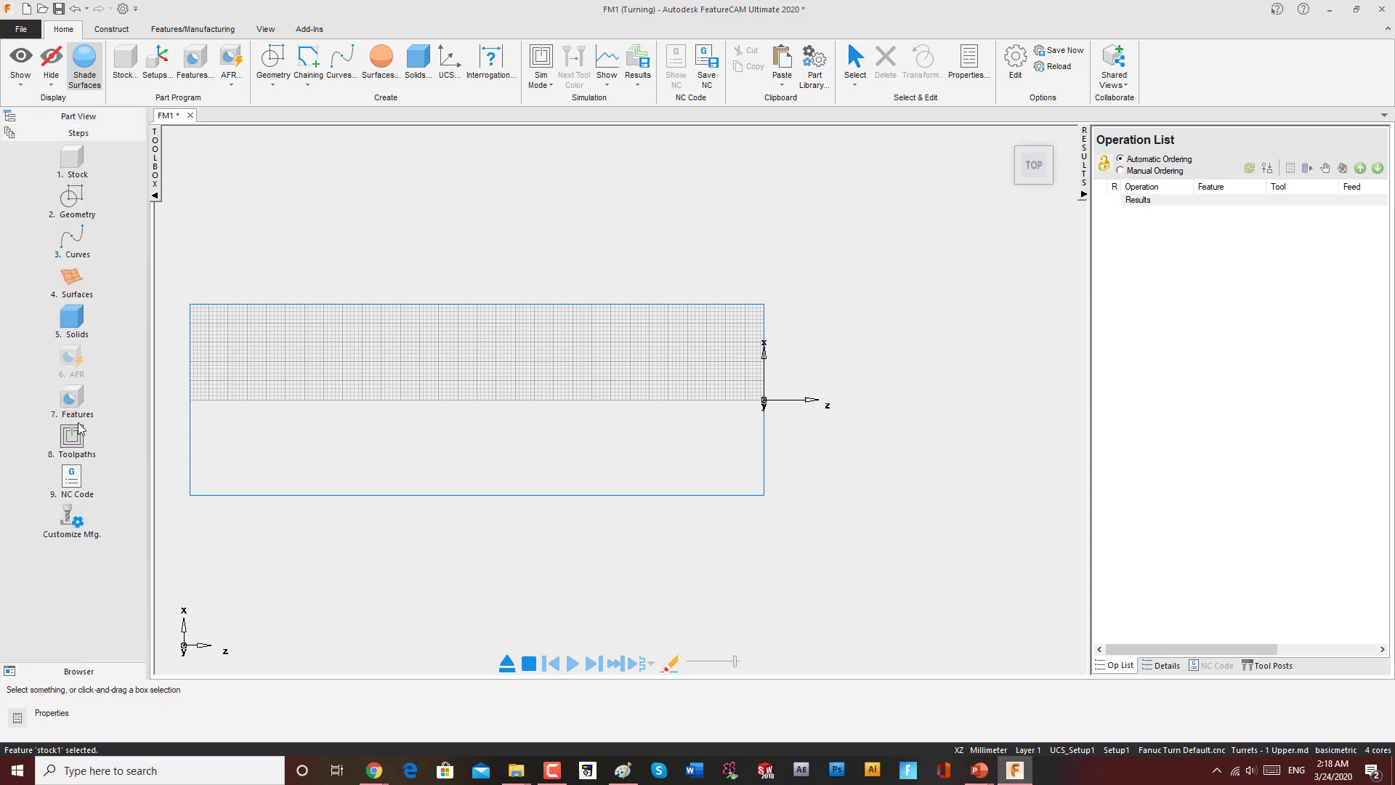
Step: Start a new feature, compare the Turn/Mill and Turning types, and continue with Turning
left_click(198, 82)
left_click_drag(968, 197, 914, 248)
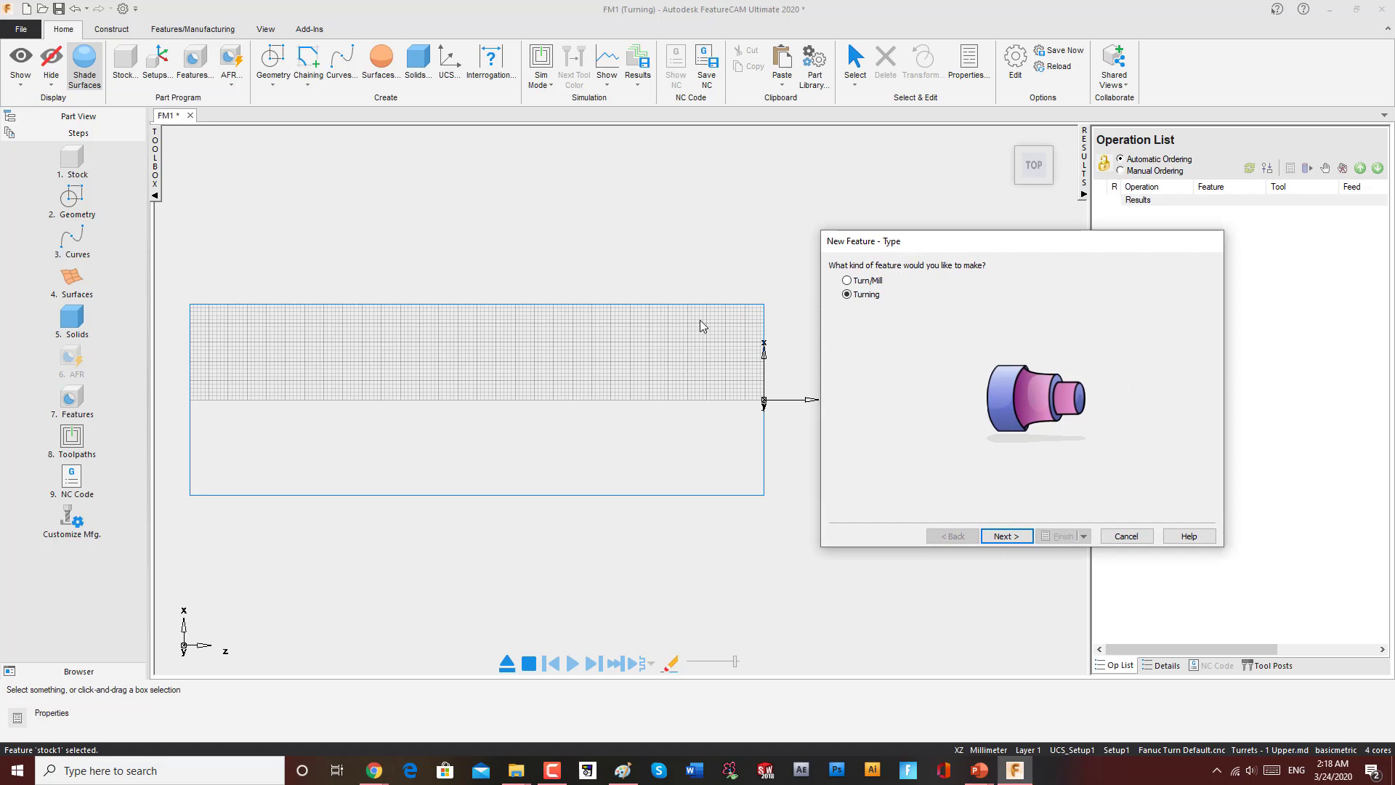
left_click(854, 284)
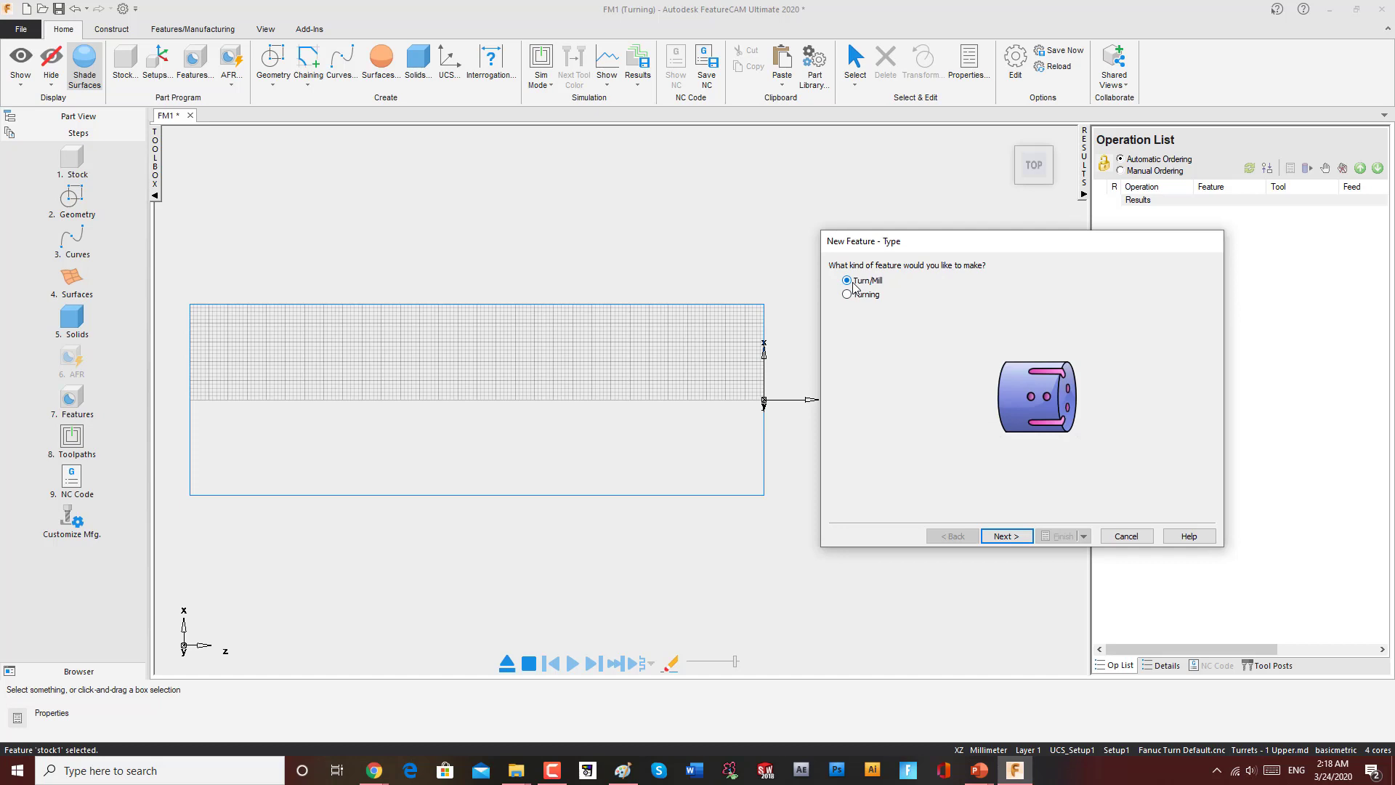
left_click(852, 294)
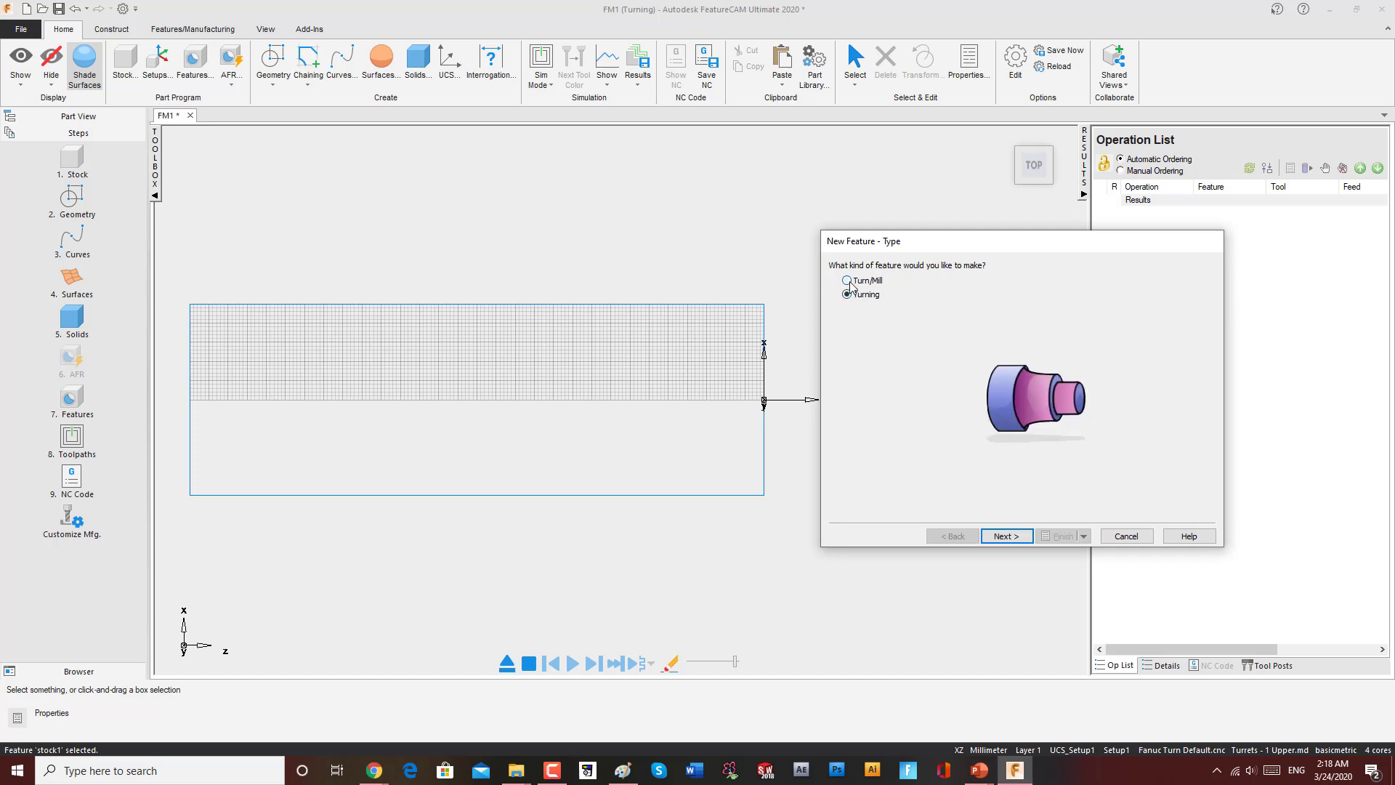
left_click(852, 282)
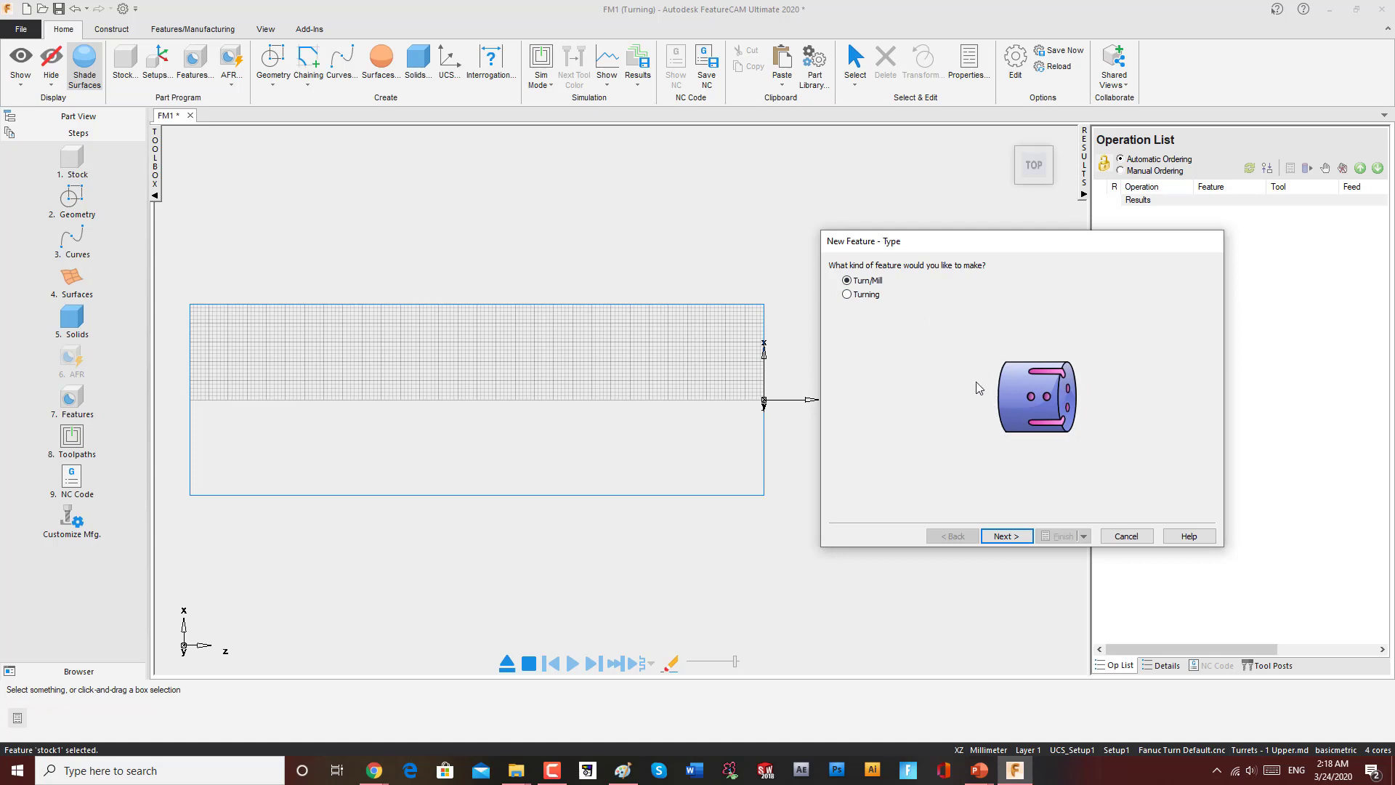
left_click(847, 295)
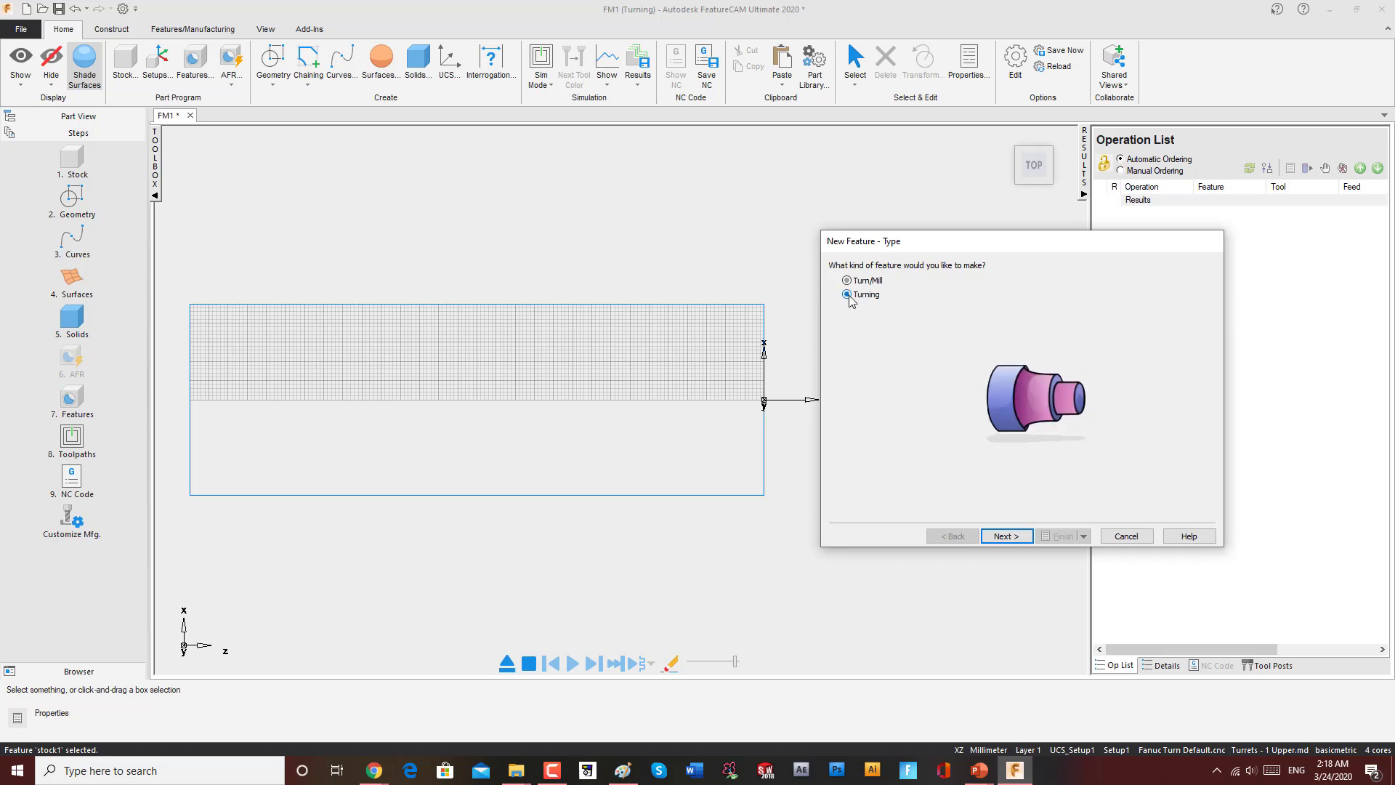
left_click(1006, 536)
left_click_drag(974, 243, 954, 250)
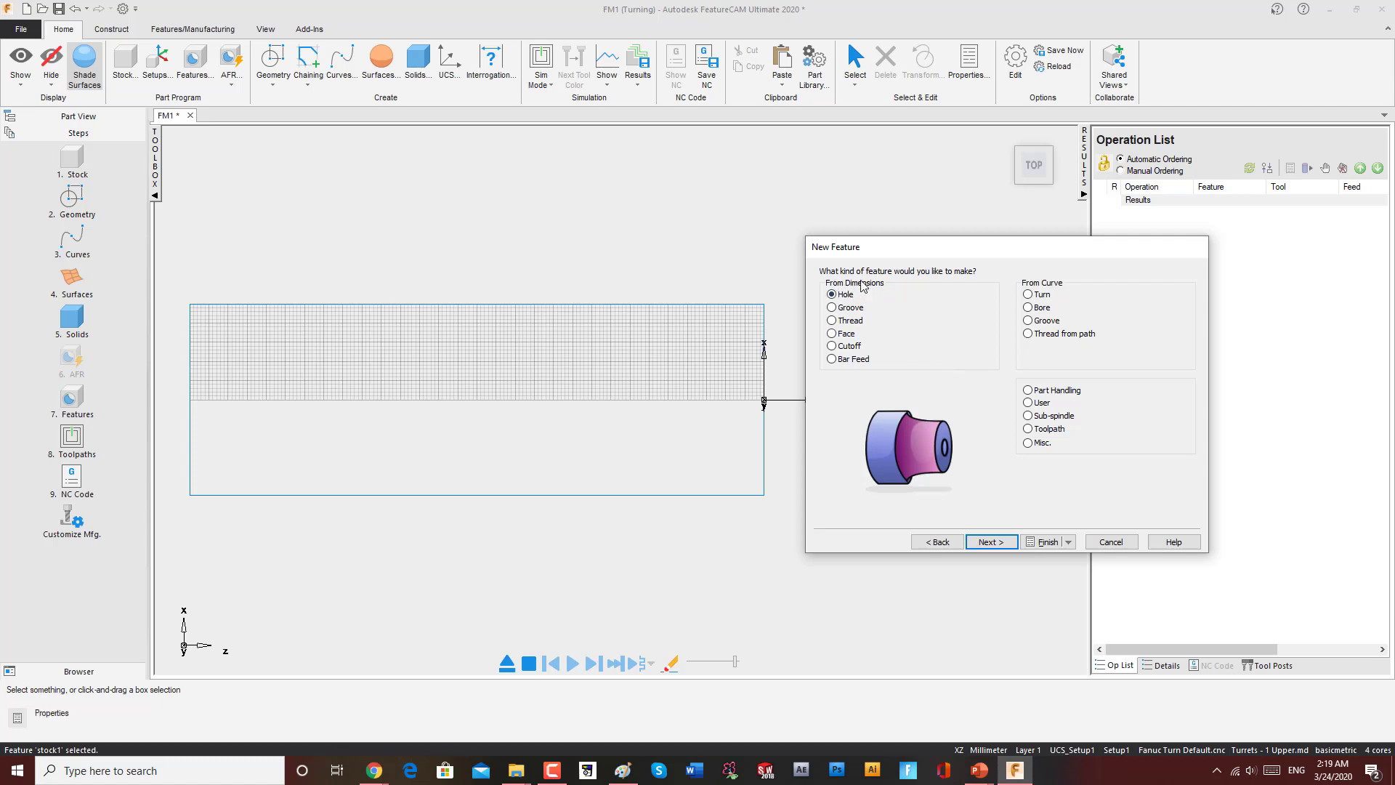
Step: Preview the available dimension-based feature types and continue with Hole
left_click(832, 307)
left_click(832, 321)
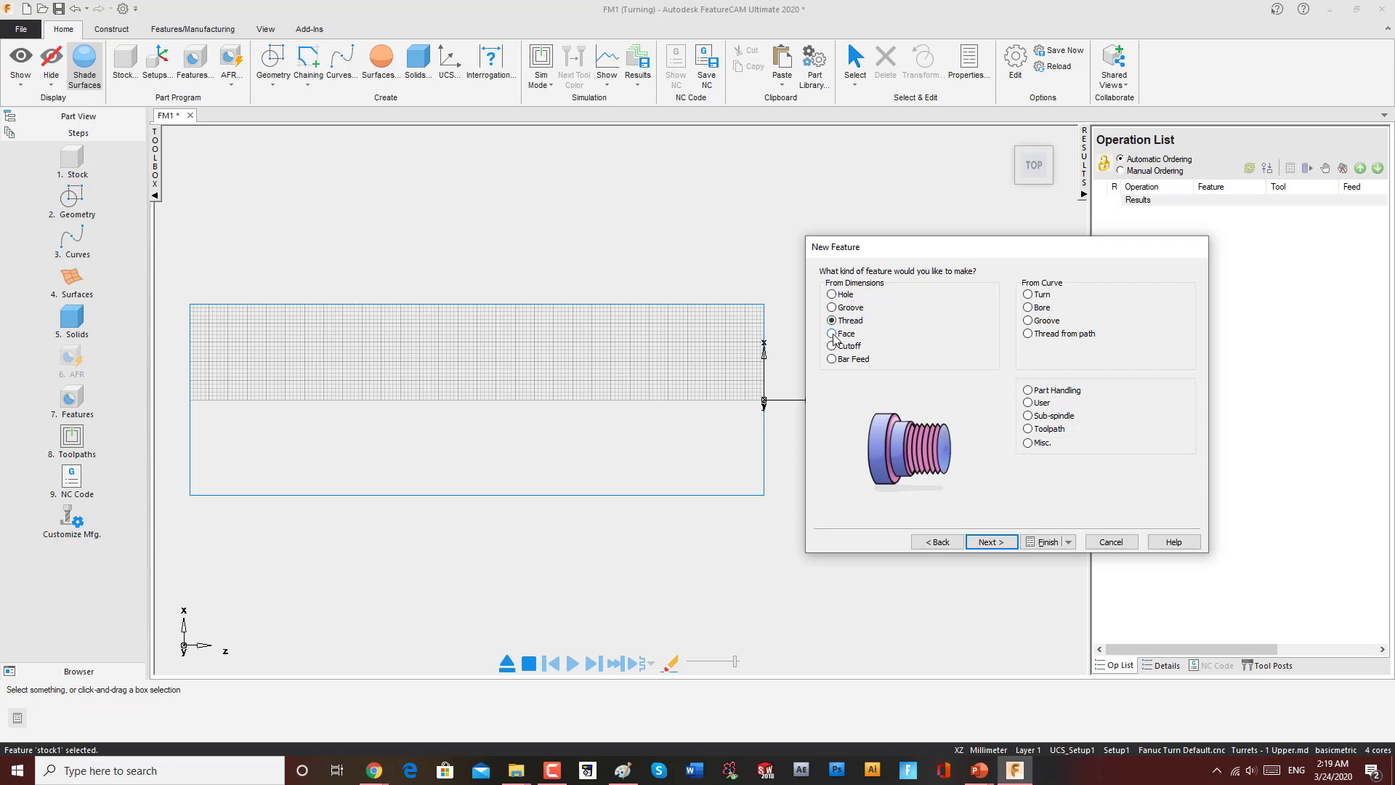
left_click(832, 334)
left_click(832, 347)
left_click(832, 359)
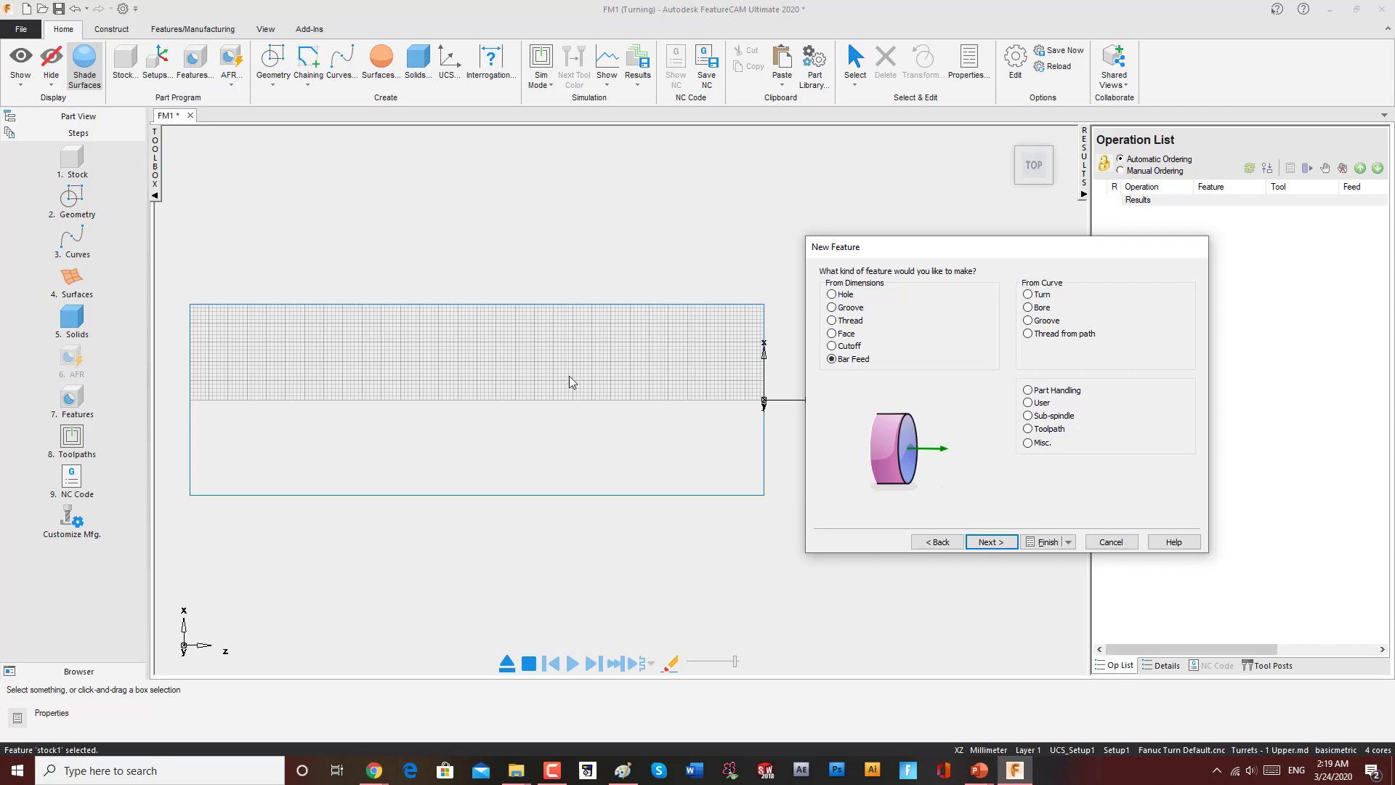
left_click(832, 295)
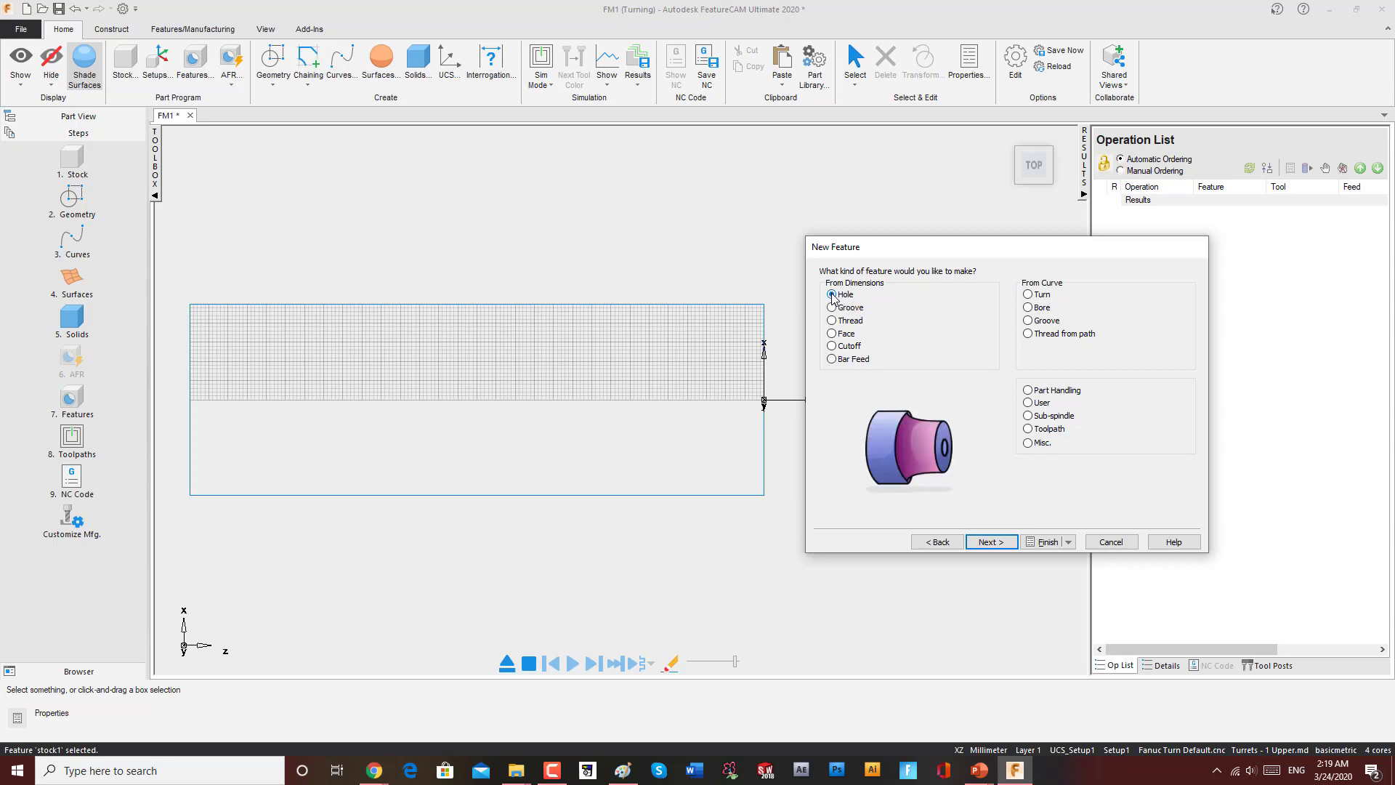
left_click_drag(900, 247, 937, 209)
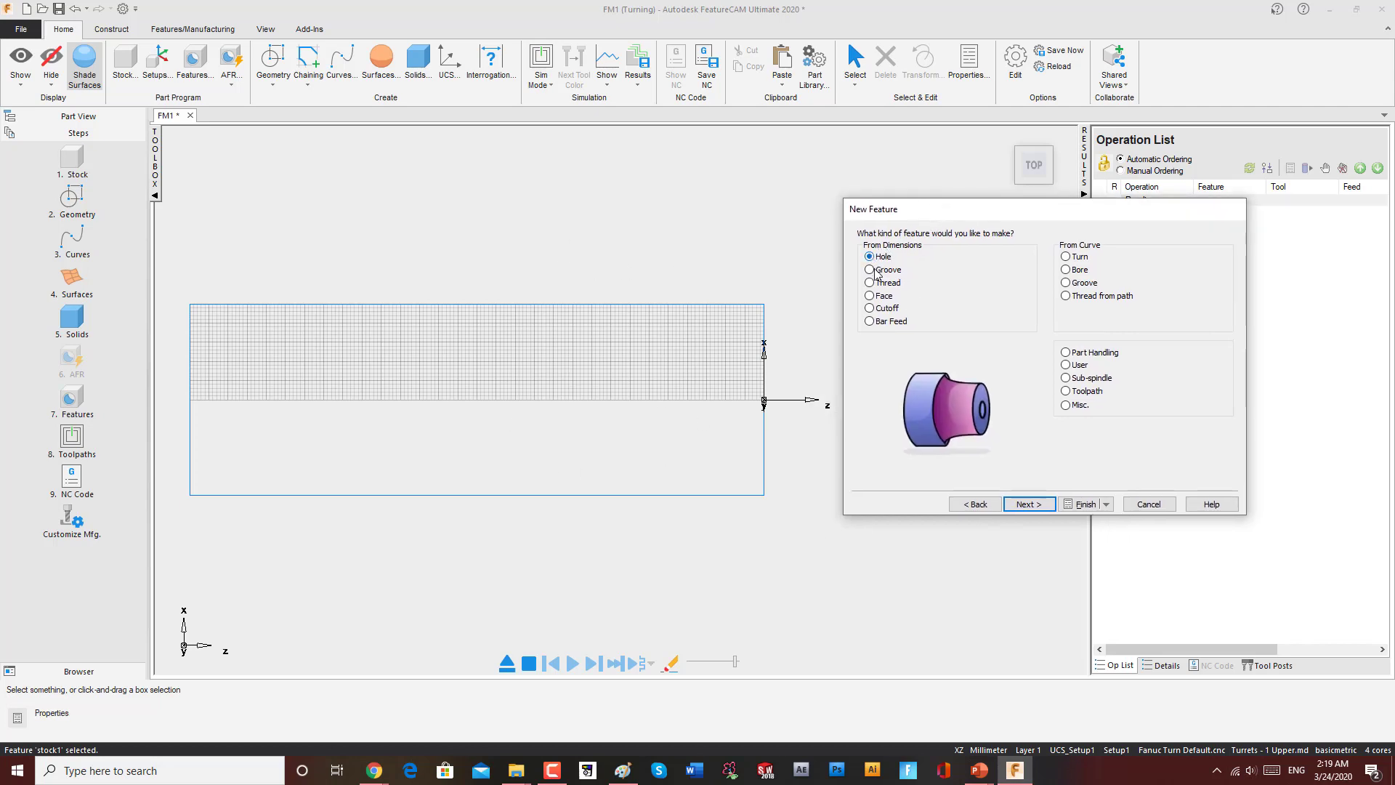
left_click(1027, 504)
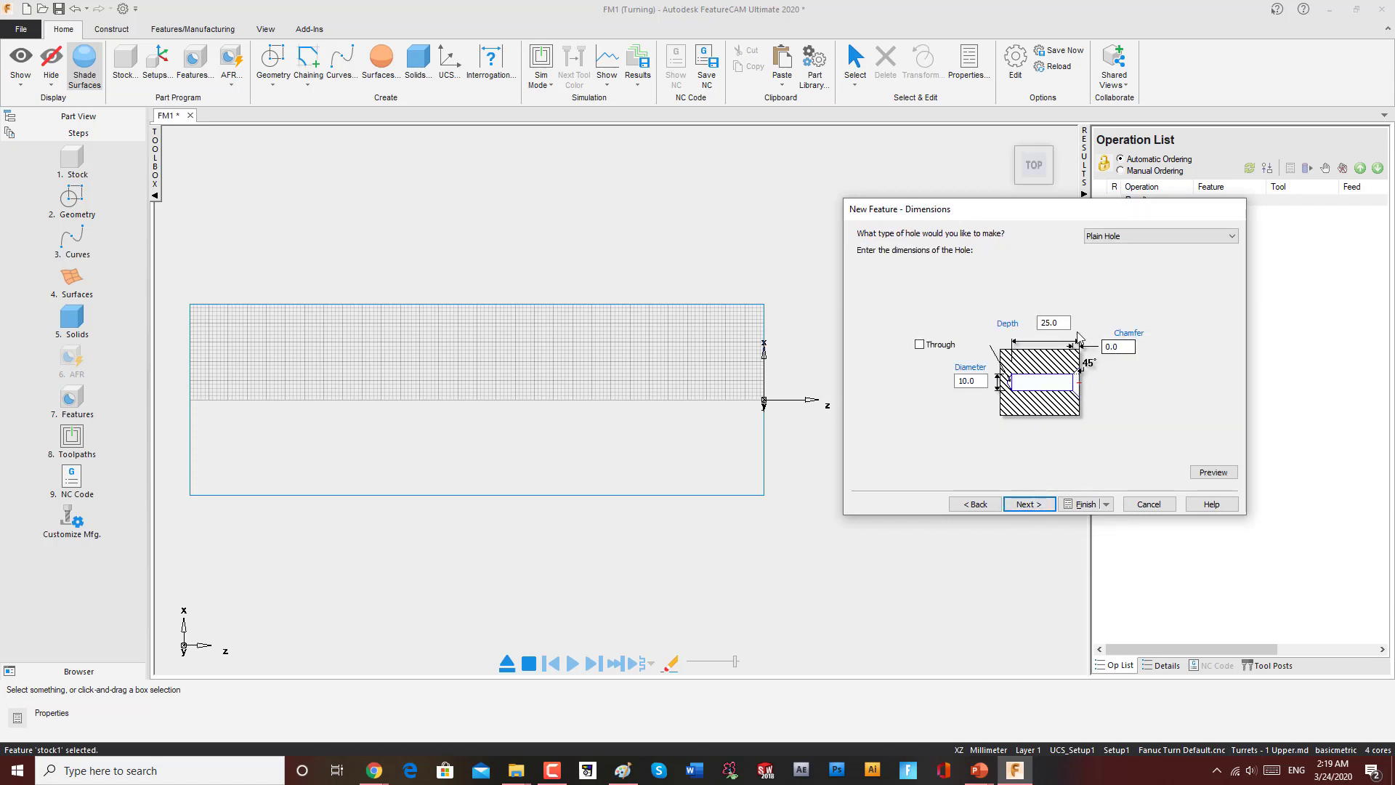
Step: Set the plain hole's diameter to 15 and depth to 30, then preview it
left_click_drag(980, 380, 944, 381)
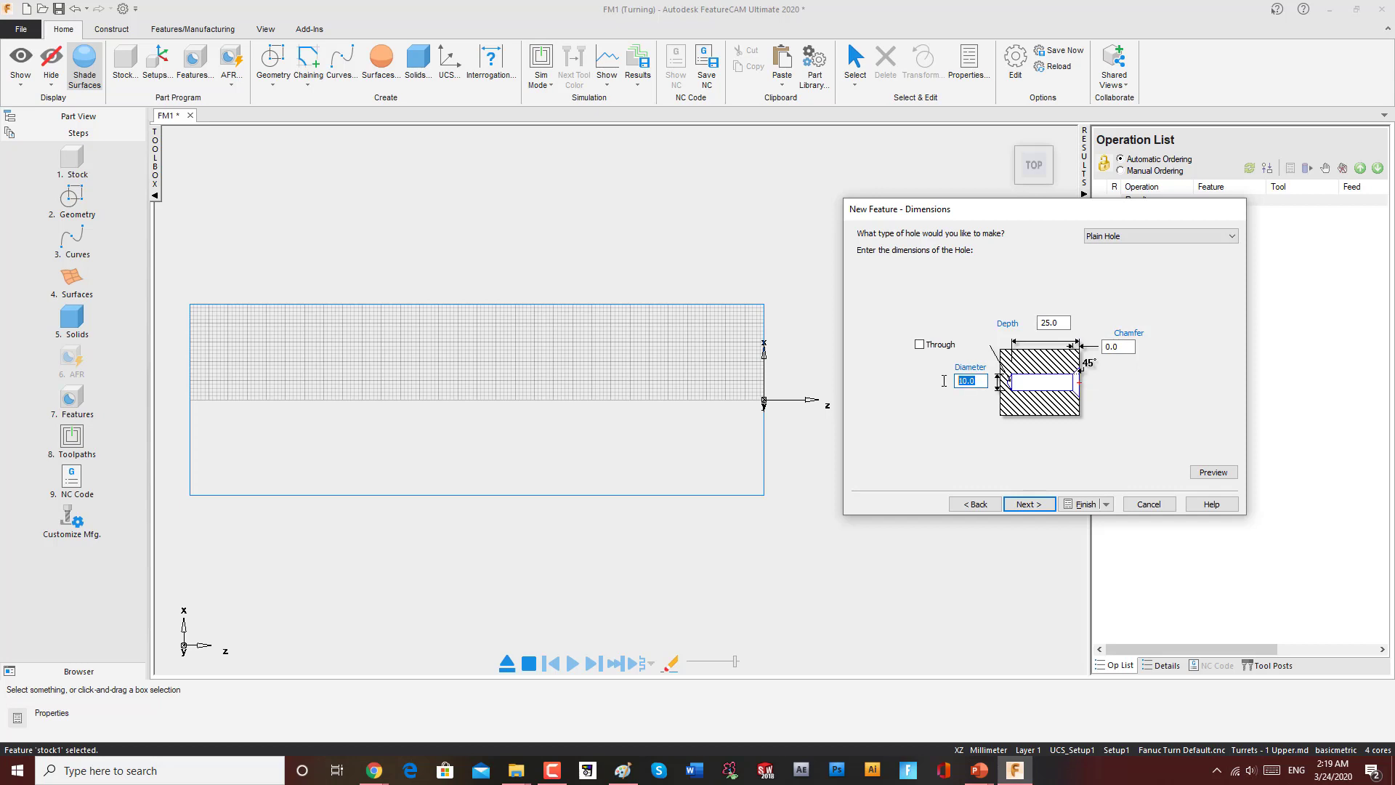
type("15")
left_click_drag(1067, 322, 1013, 327)
type("30")
left_click(1213, 472)
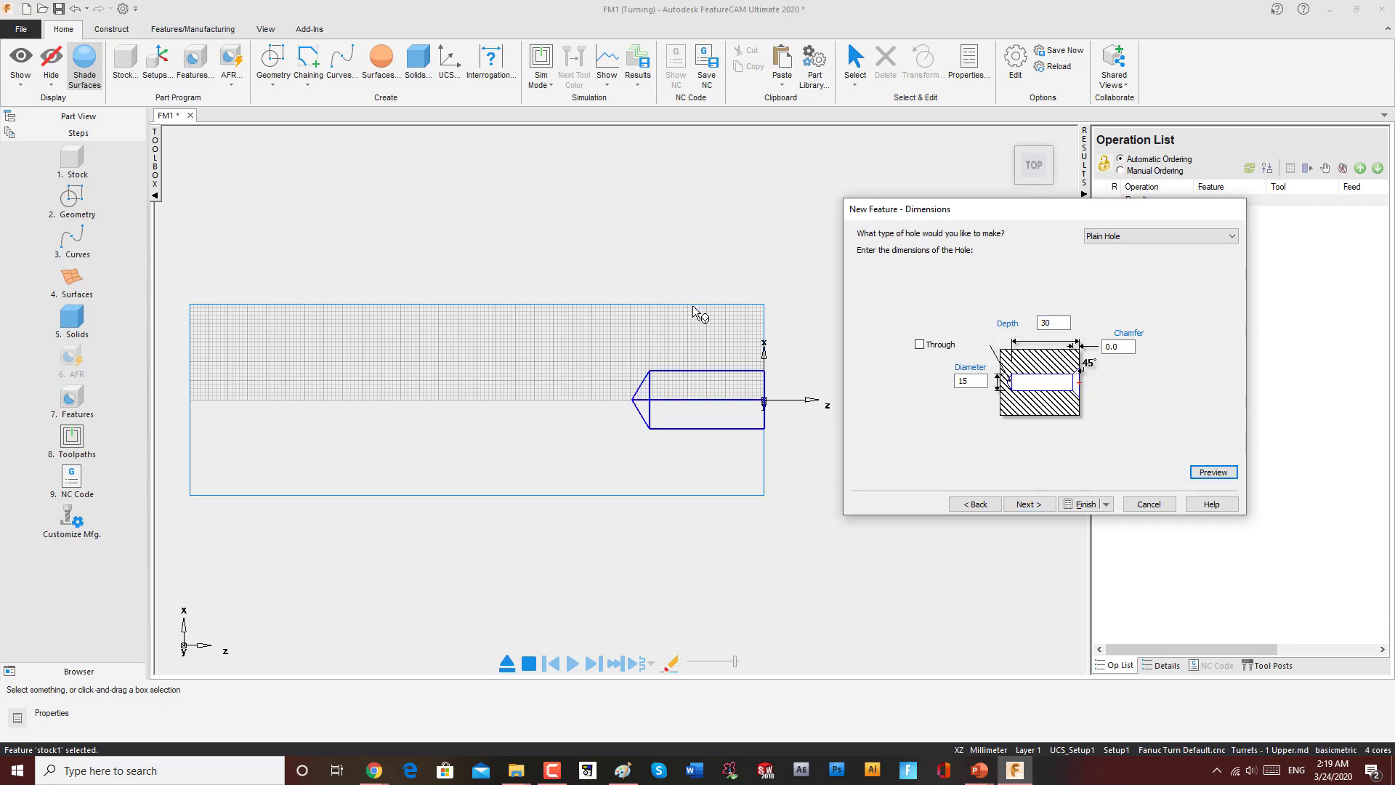
Step: Finish creating the hole feature
right_click(727, 217)
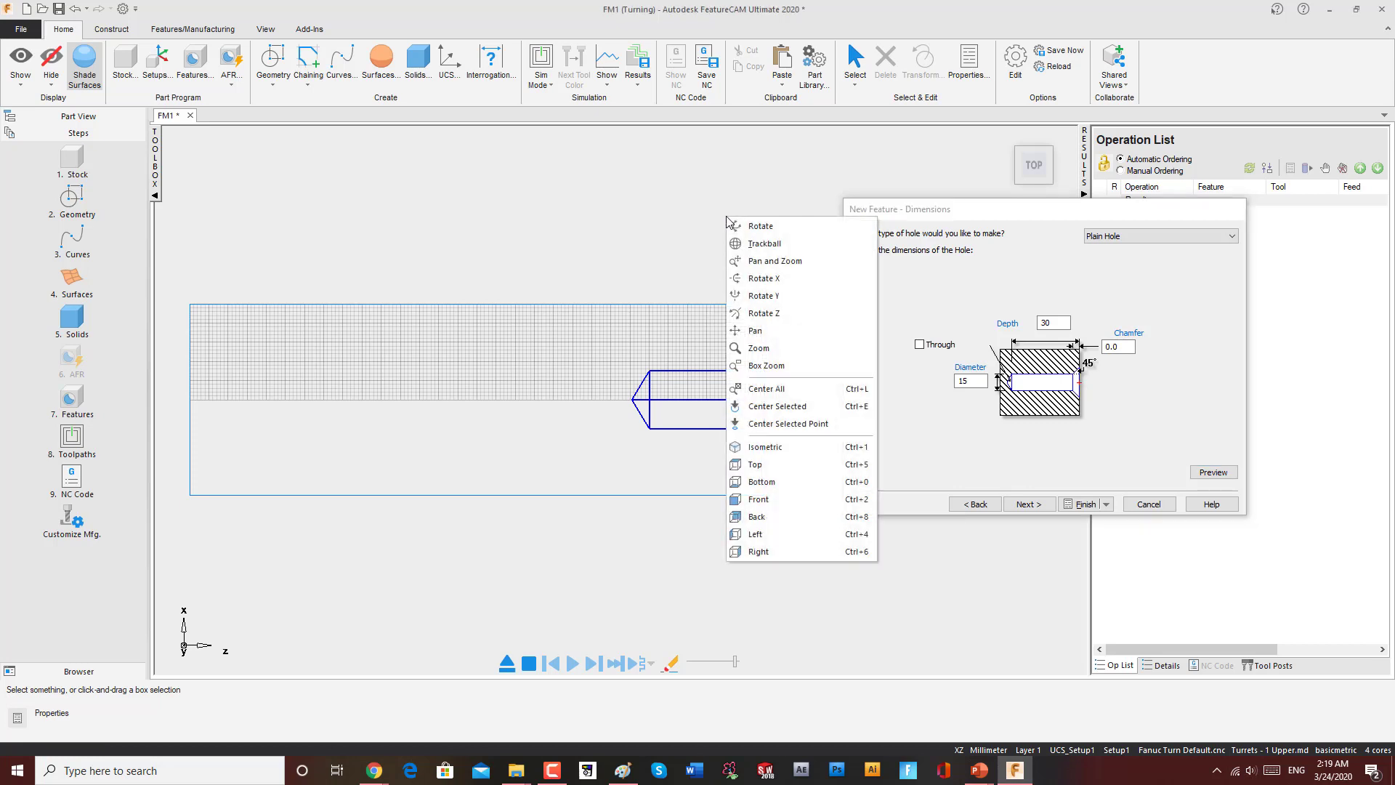
left_click(754, 243)
left_click_drag(796, 359, 607, 419)
left_click(1025, 173)
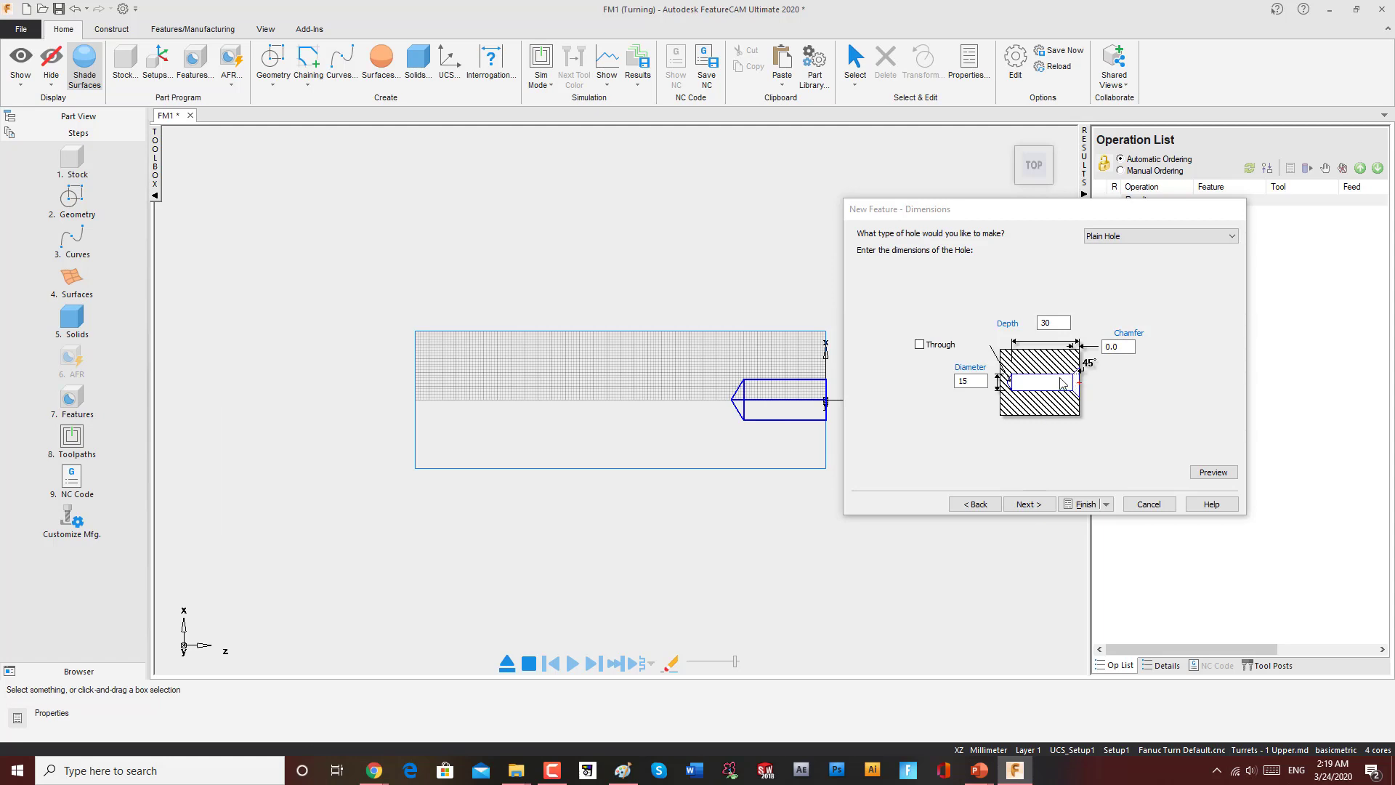
left_click(1085, 504)
left_click(869, 562)
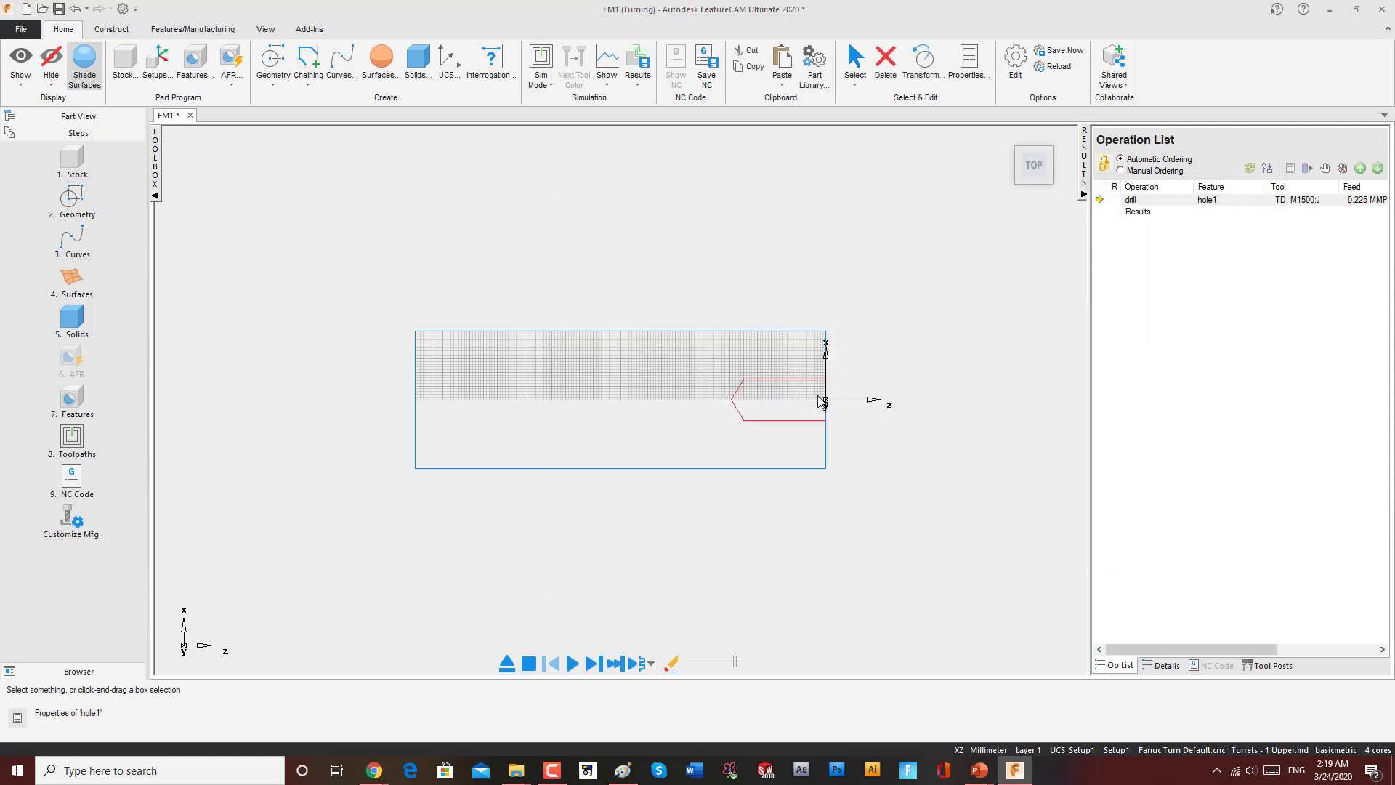
Step: Delete the hole feature from the part view tree
scroll(836, 413, "up", 3)
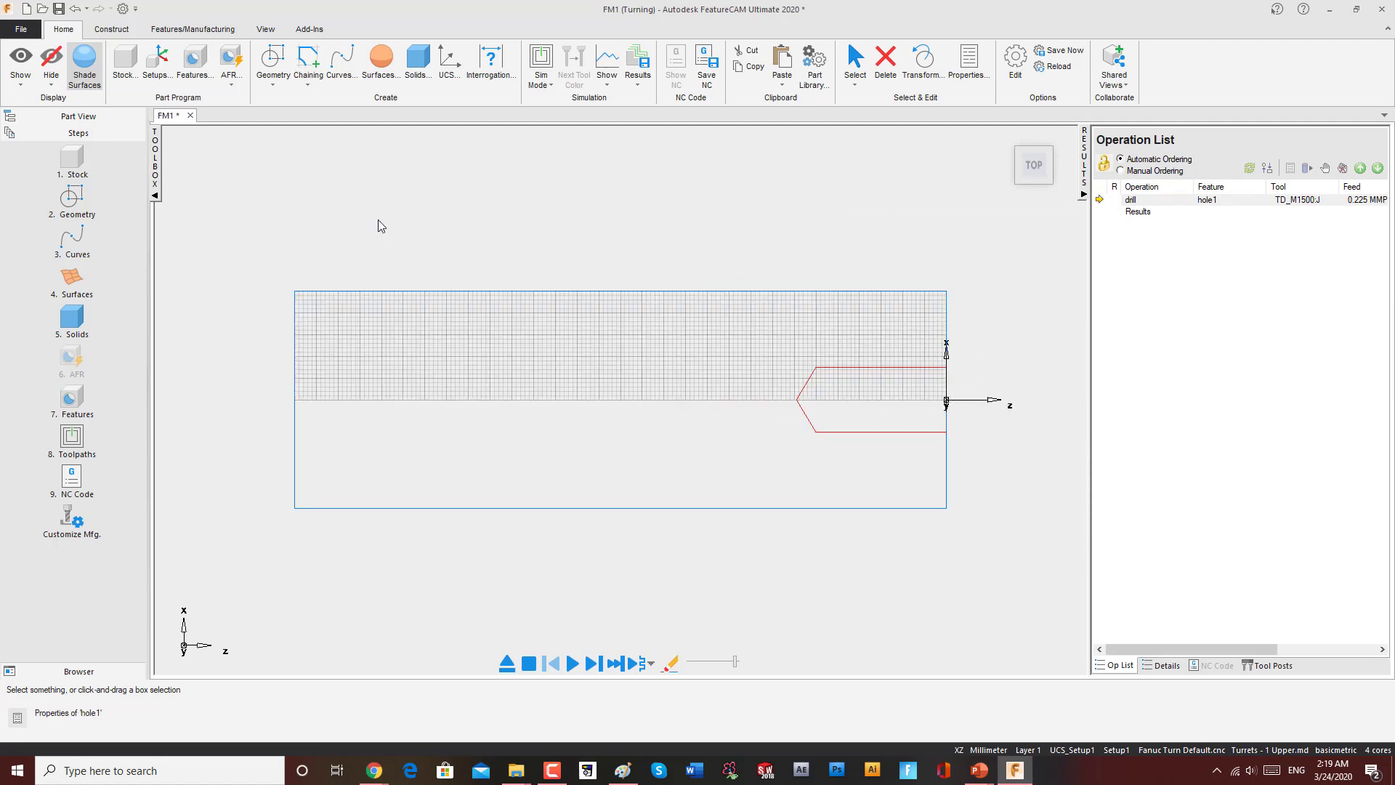
left_click(80, 120)
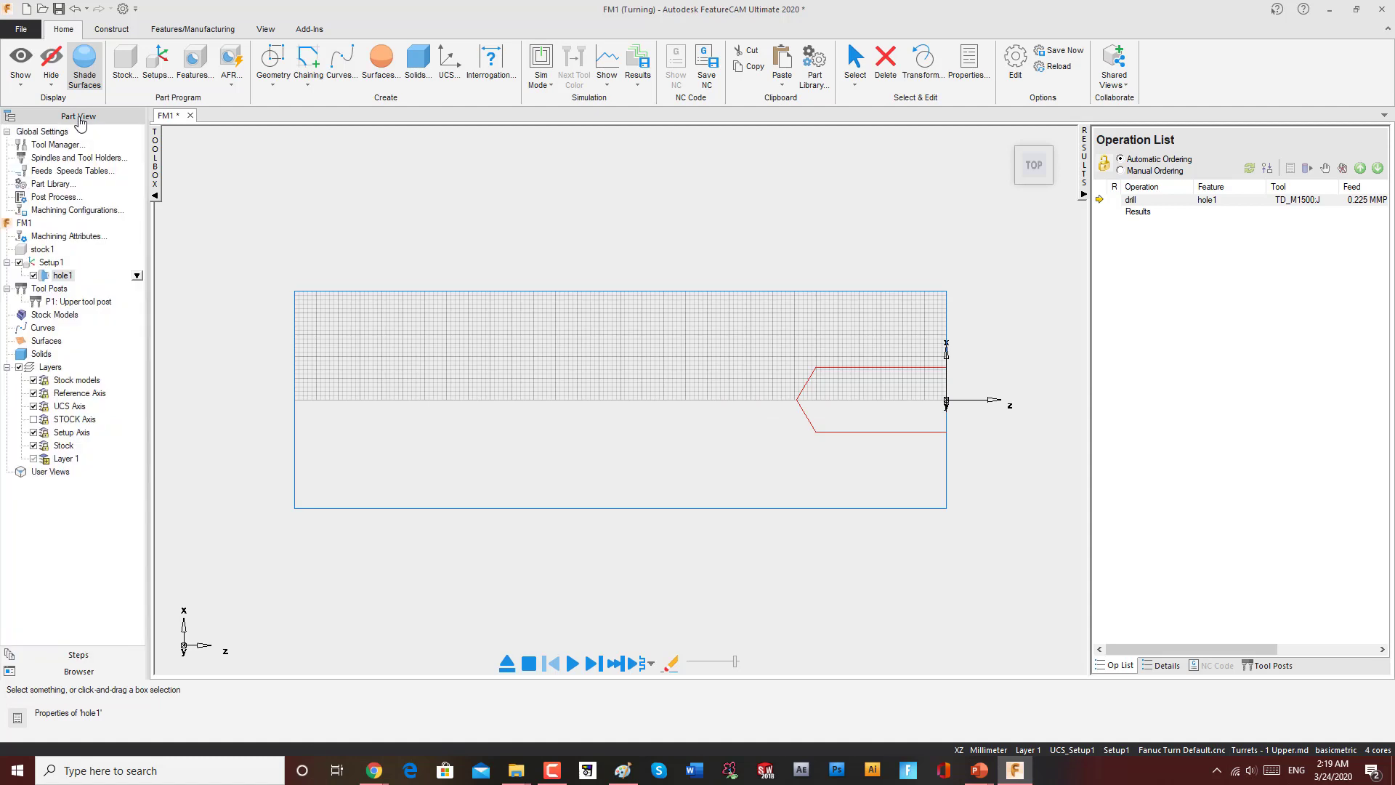
left_click(63, 277)
right_click(62, 277)
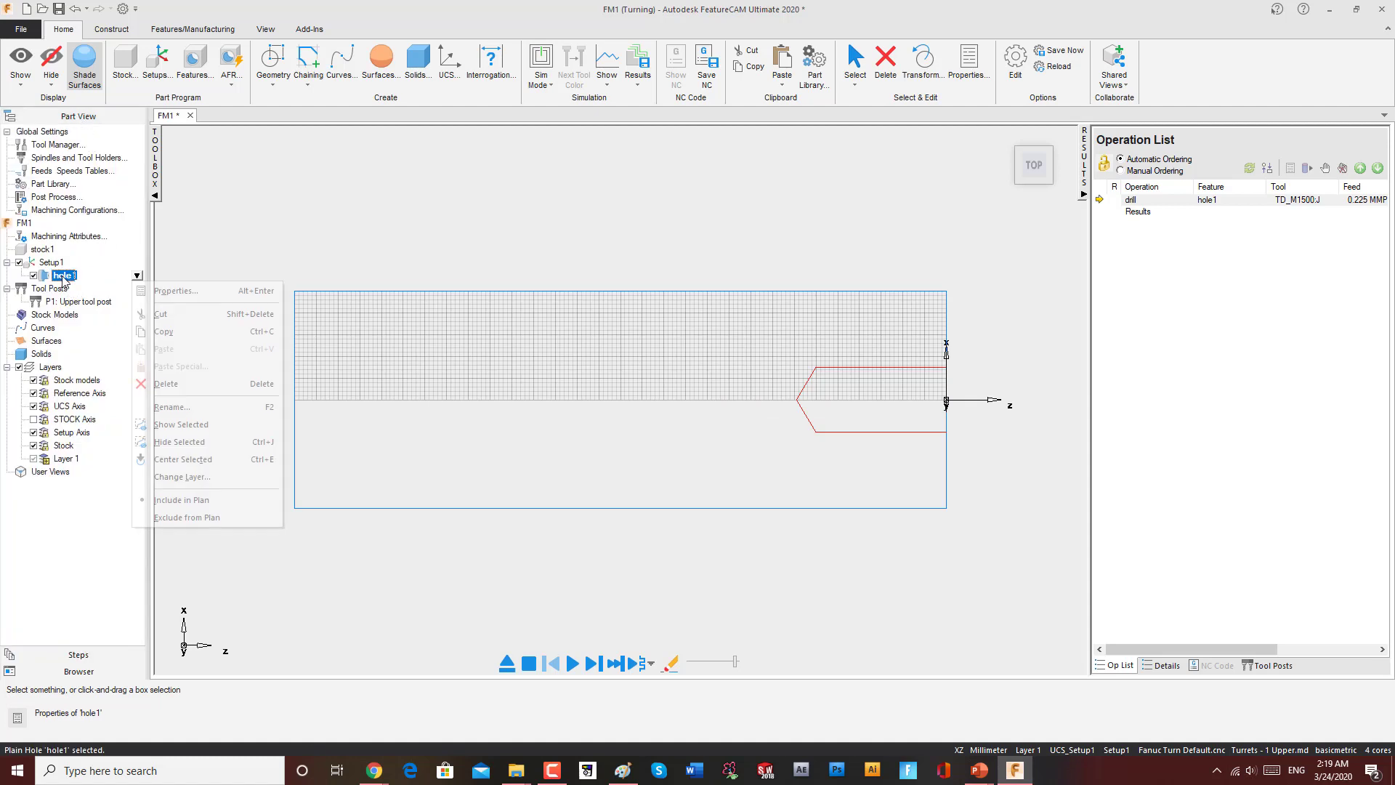
left_click(158, 389)
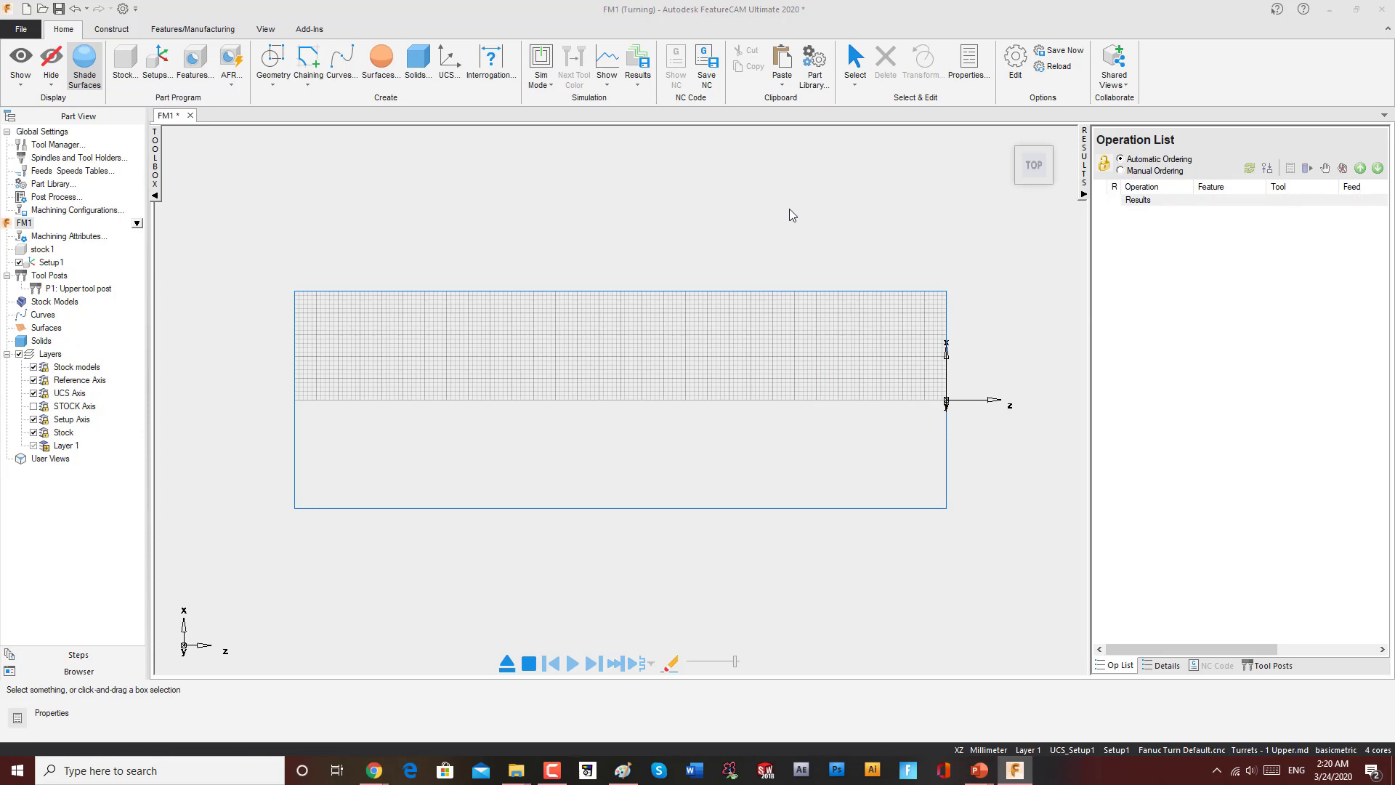
Step: Start a new turning feature and choose Groove as its type
left_click(194, 63)
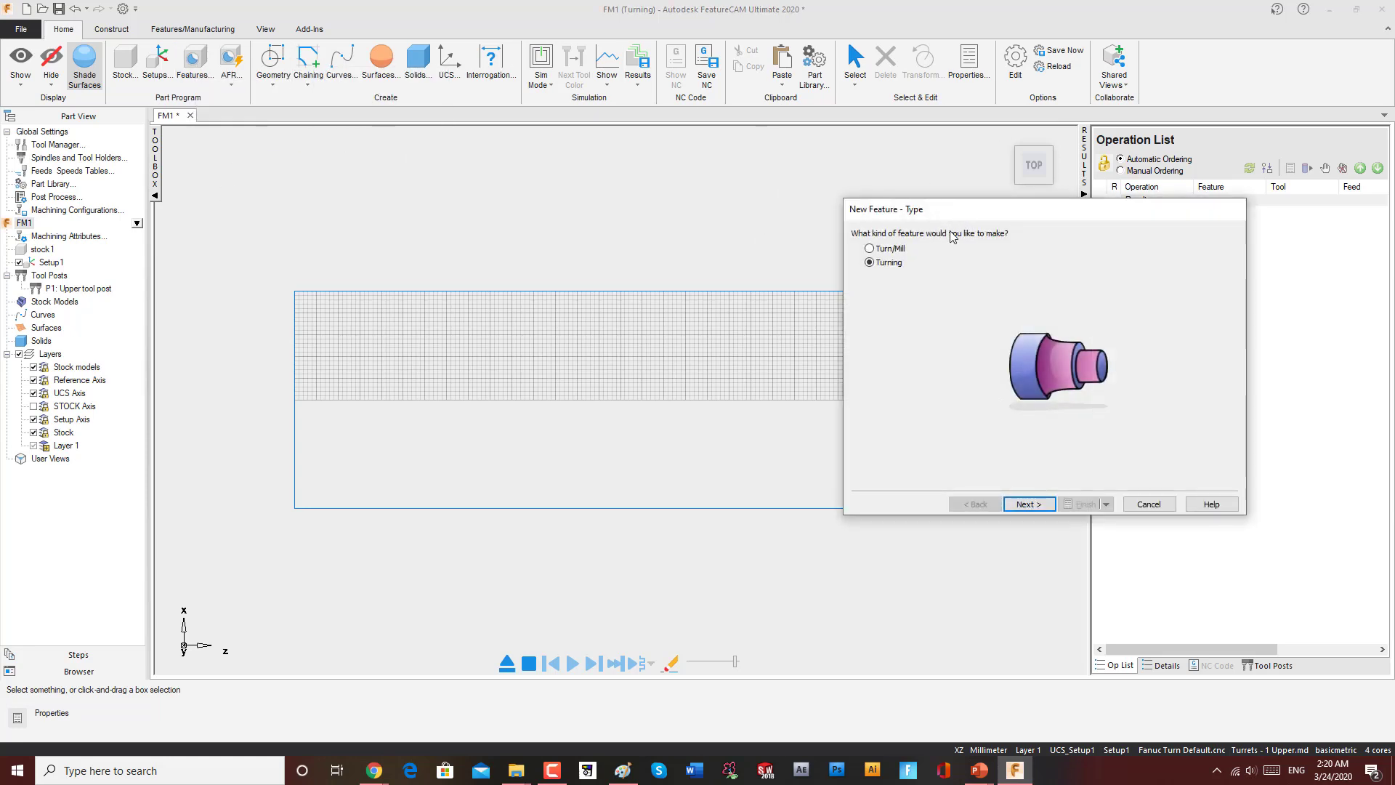
left_click(1033, 503)
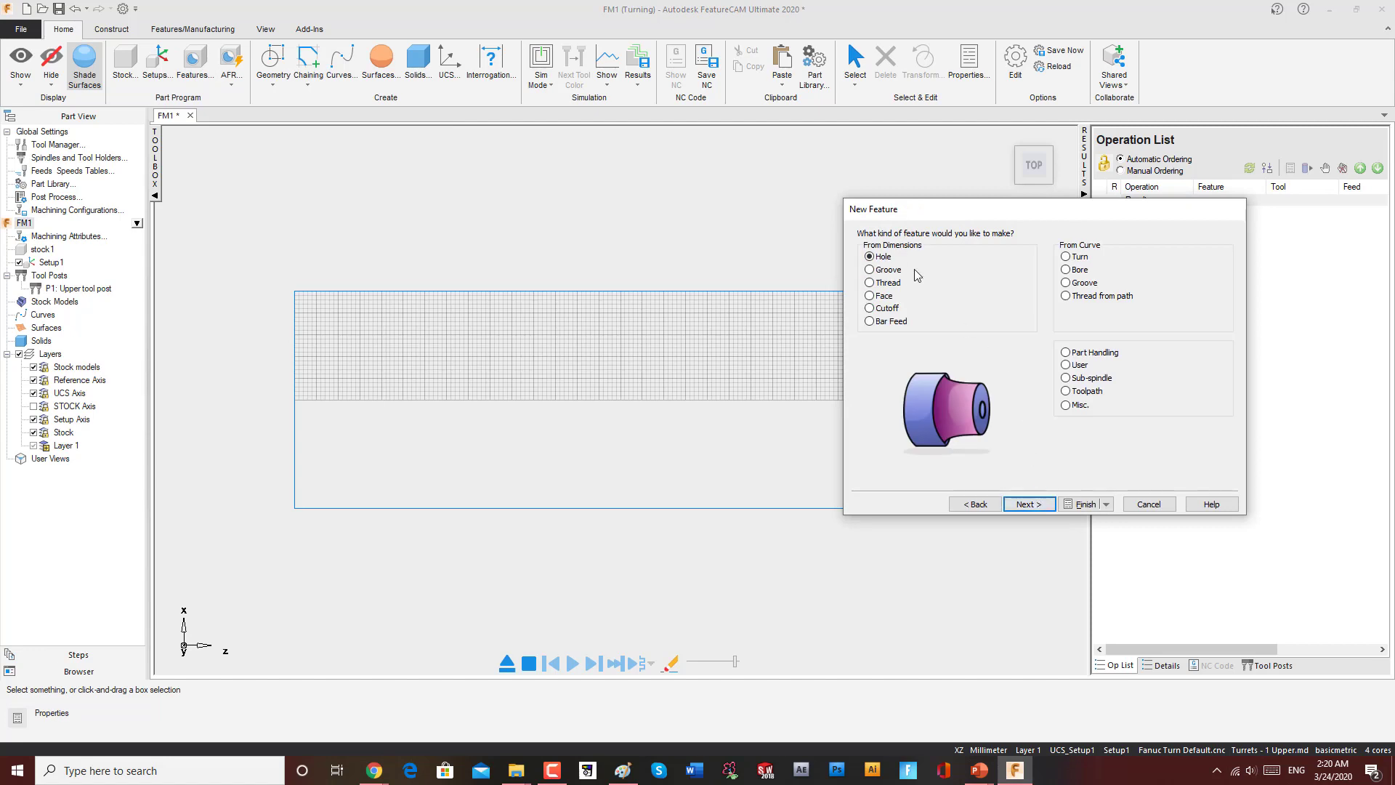
left_click(870, 270)
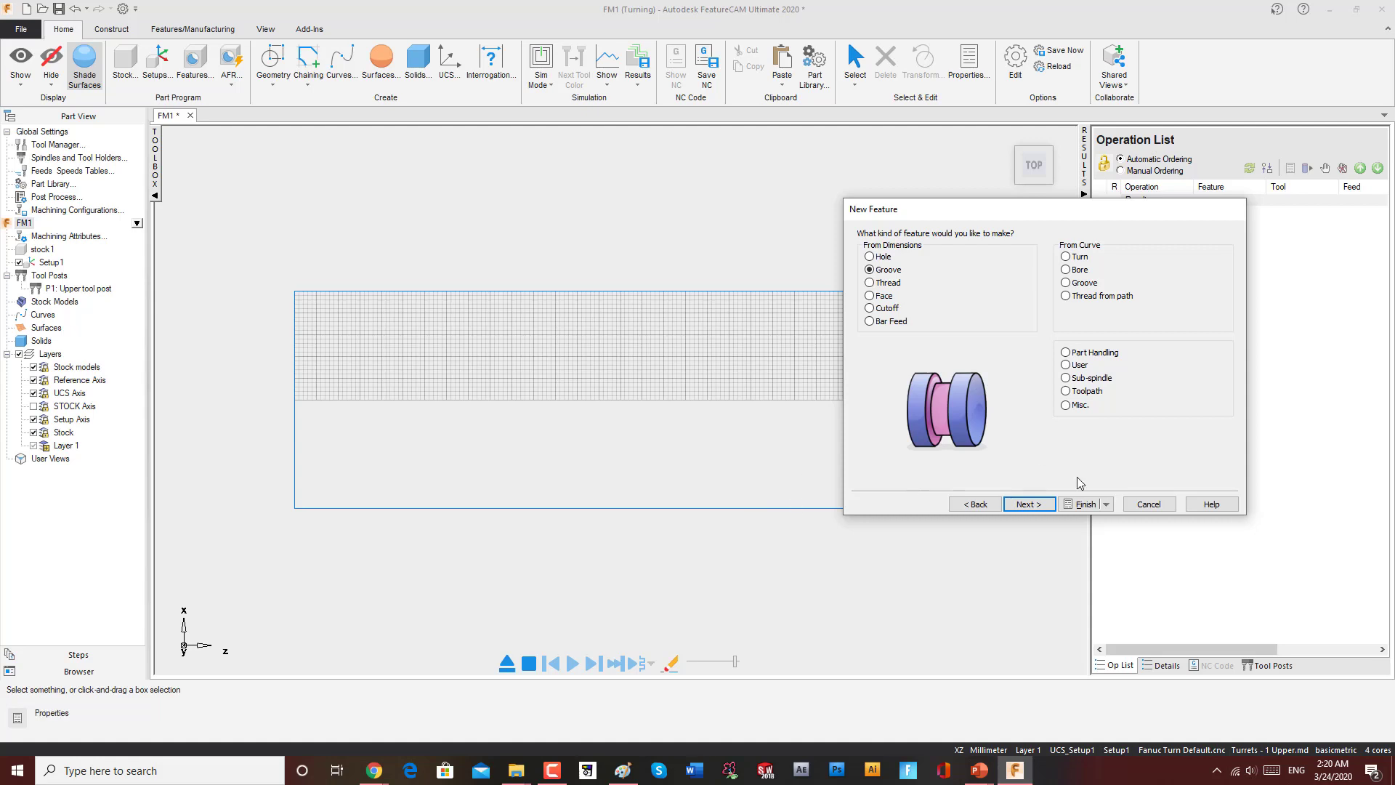
left_click(1037, 505)
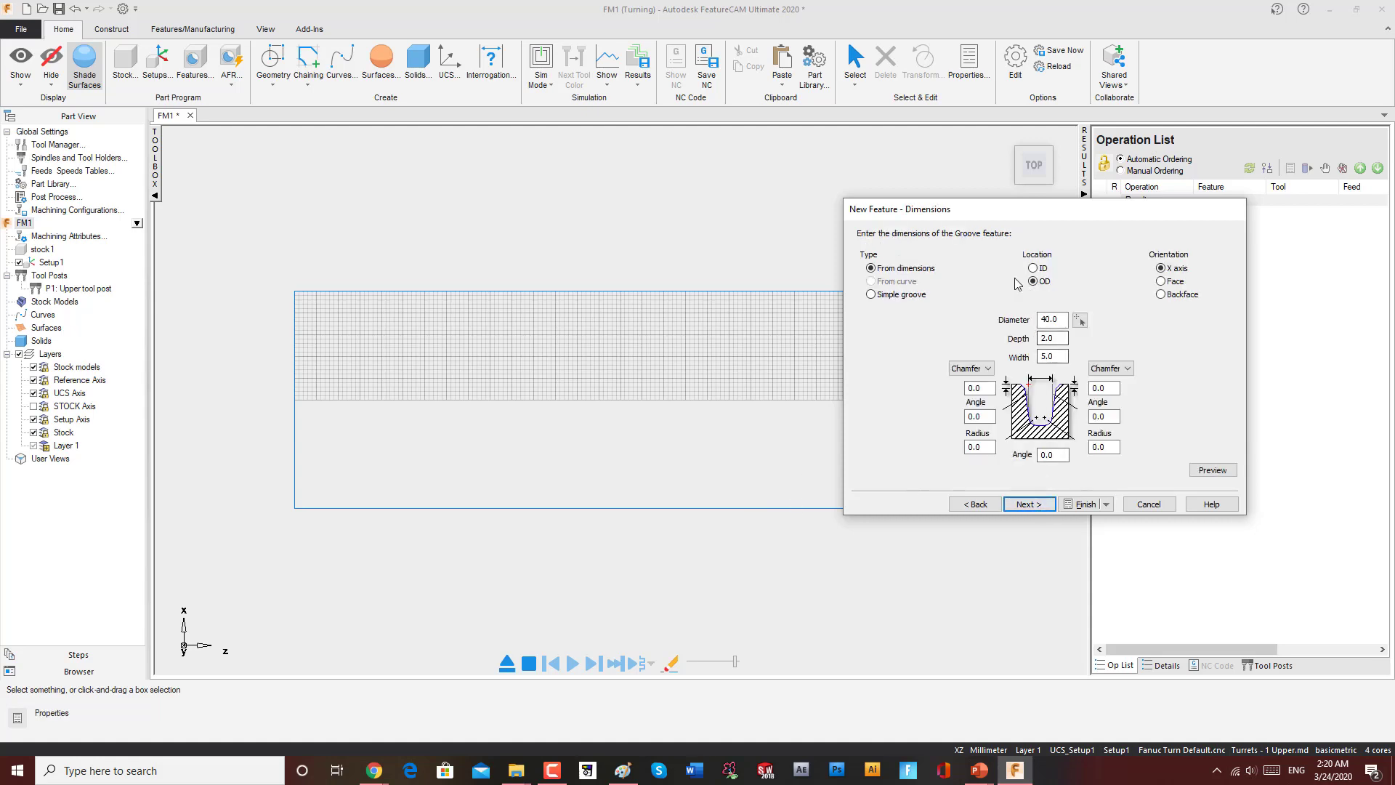
Step: Try a Simple groove on the OD, open its location page, and go back to the groove dimensions
left_click(871, 295)
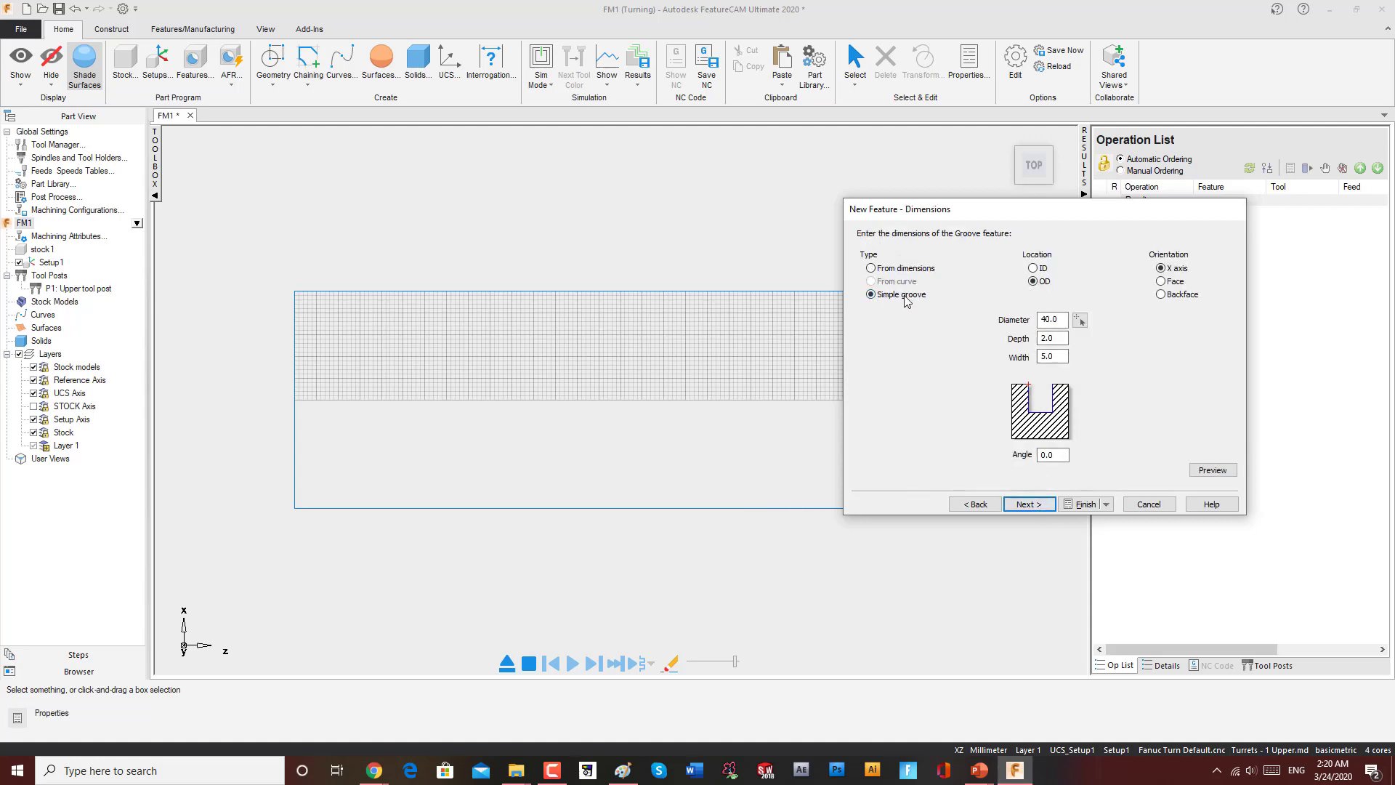
left_click(878, 269)
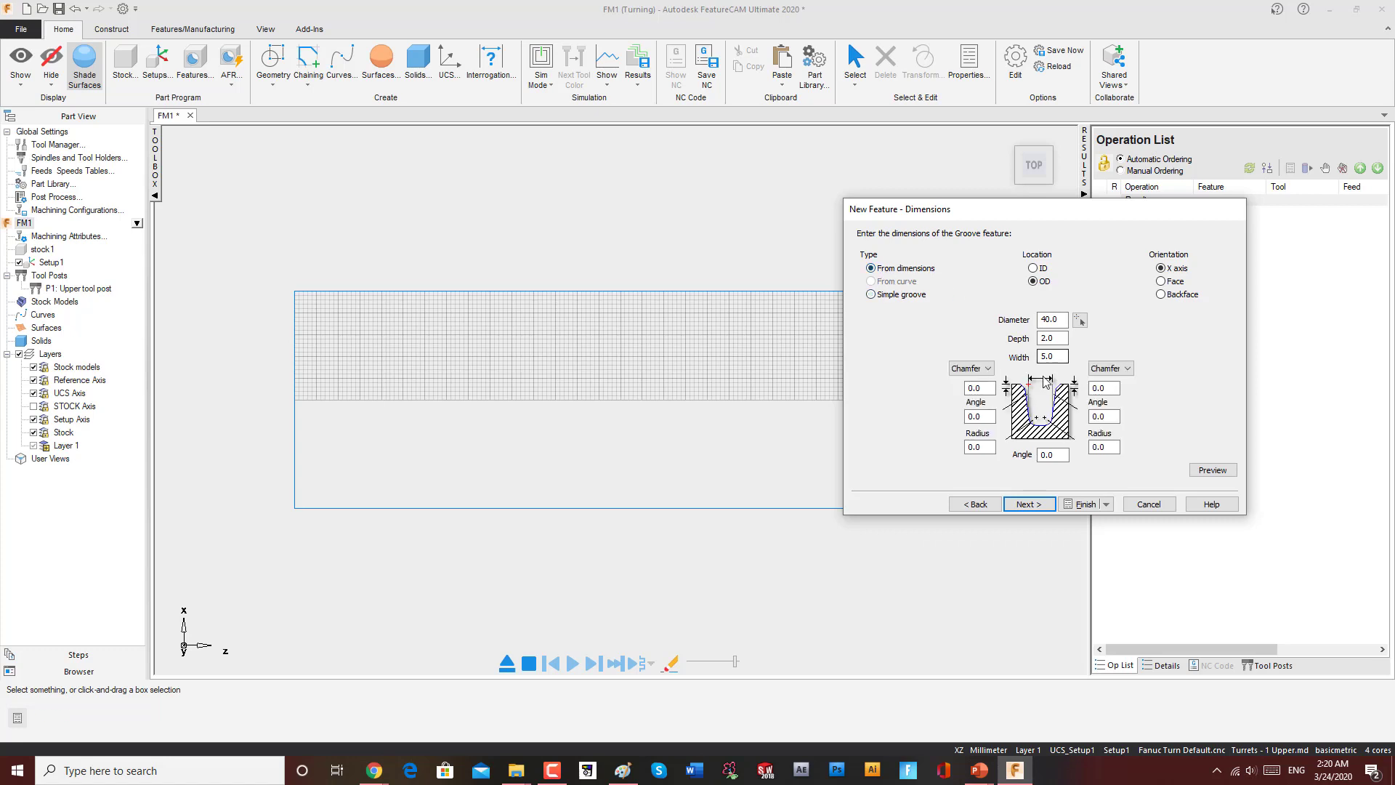
left_click(871, 294)
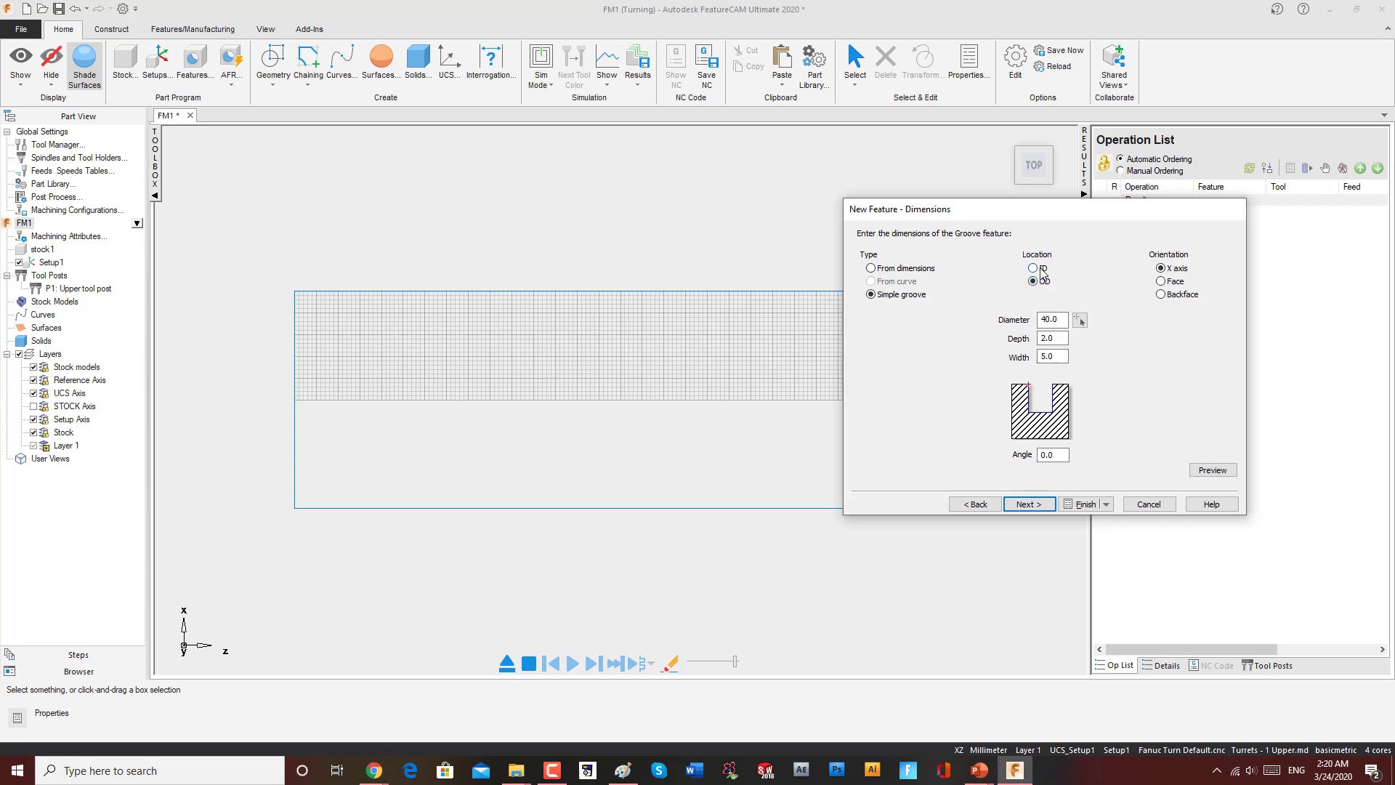
left_click(1042, 269)
left_click(1033, 282)
left_click(1063, 338)
left_click(1037, 505)
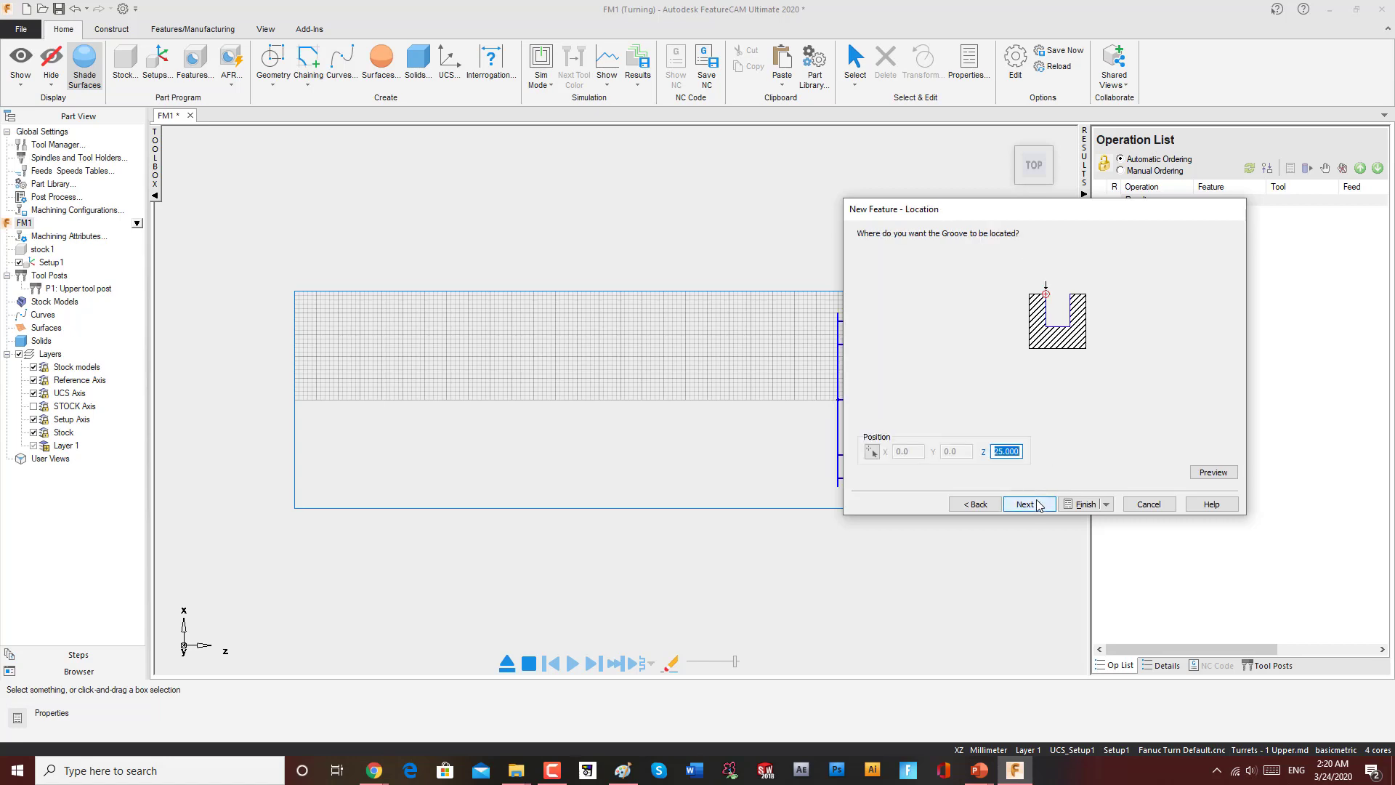
left_click_drag(1100, 216, 534, 218)
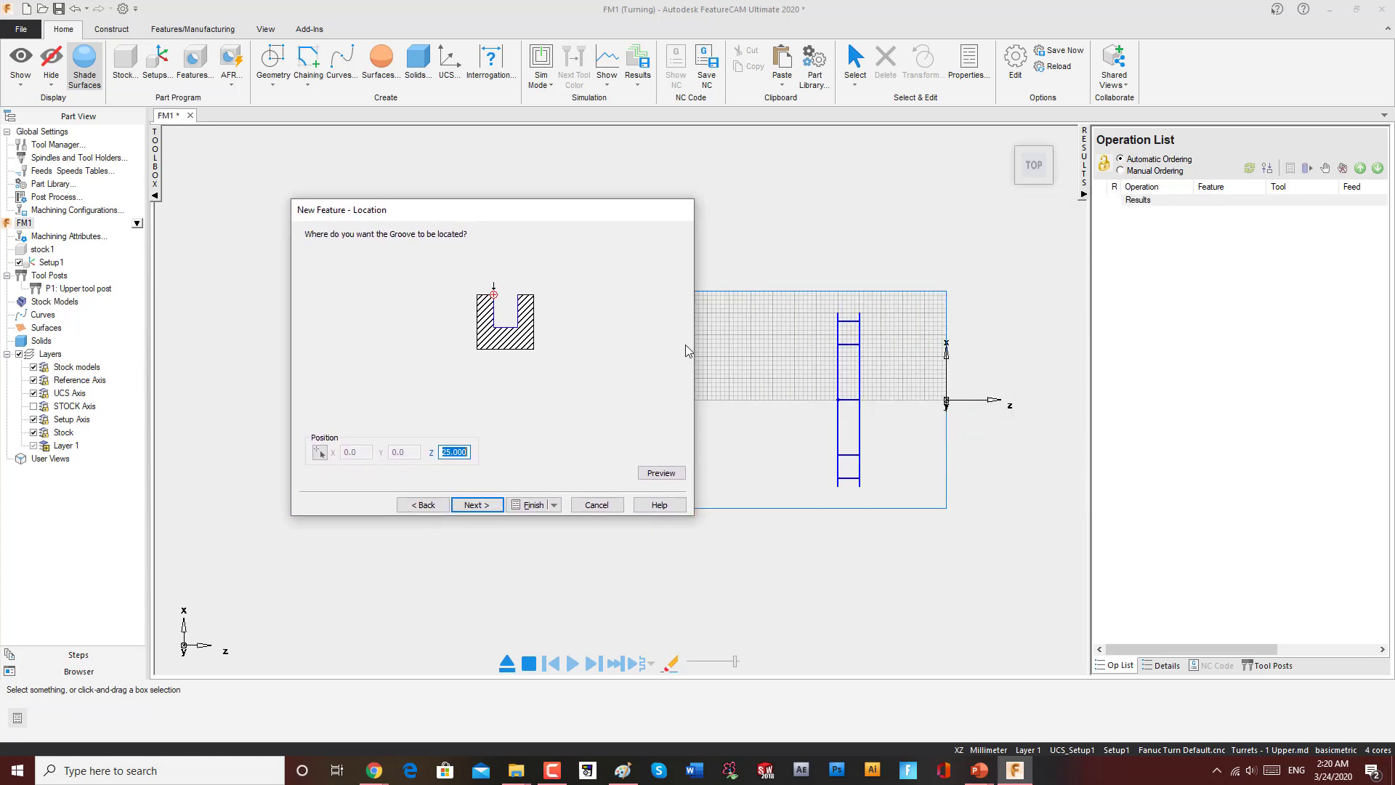
left_click(423, 504)
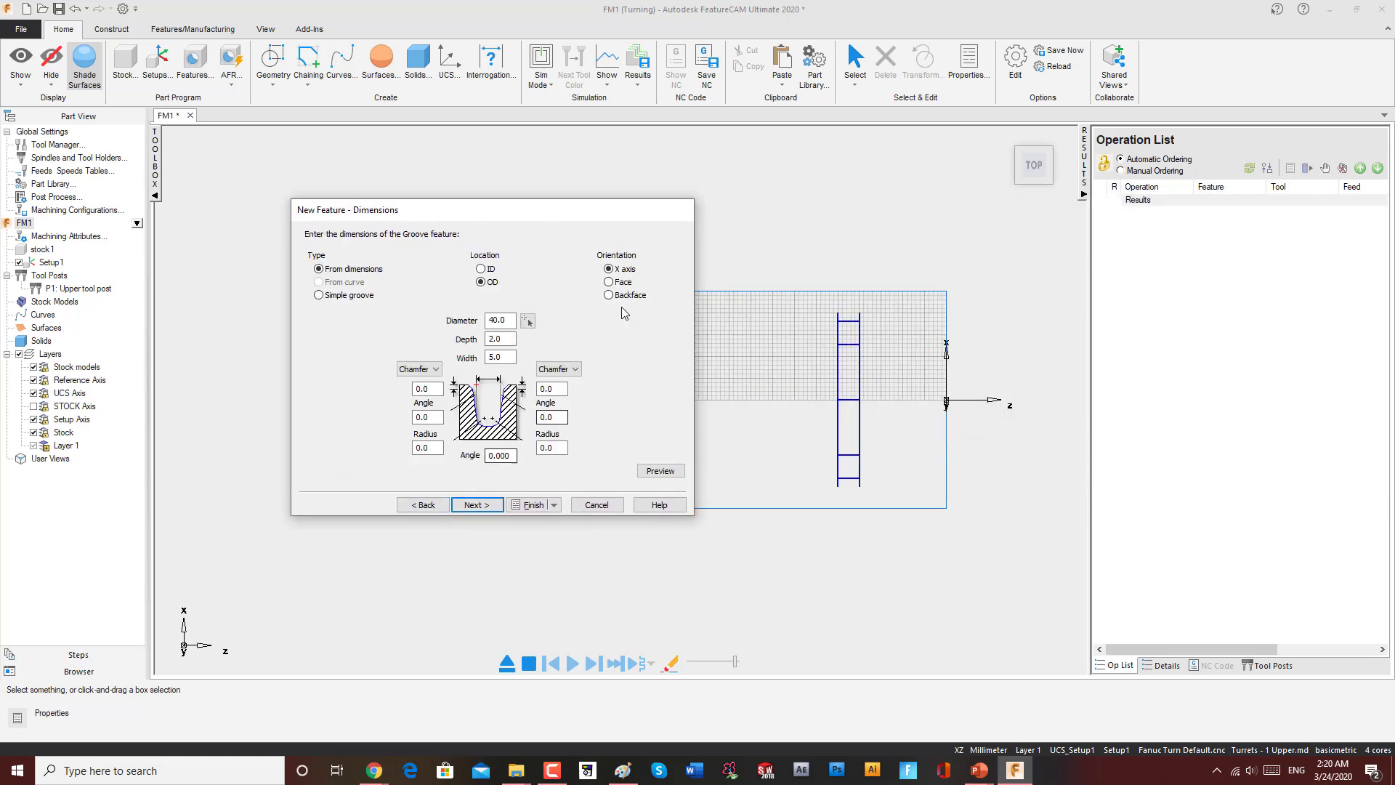
Step: Select Simple groove, pick the stock's outer edge to set the diameter to 50, and preview it
left_click(328, 295)
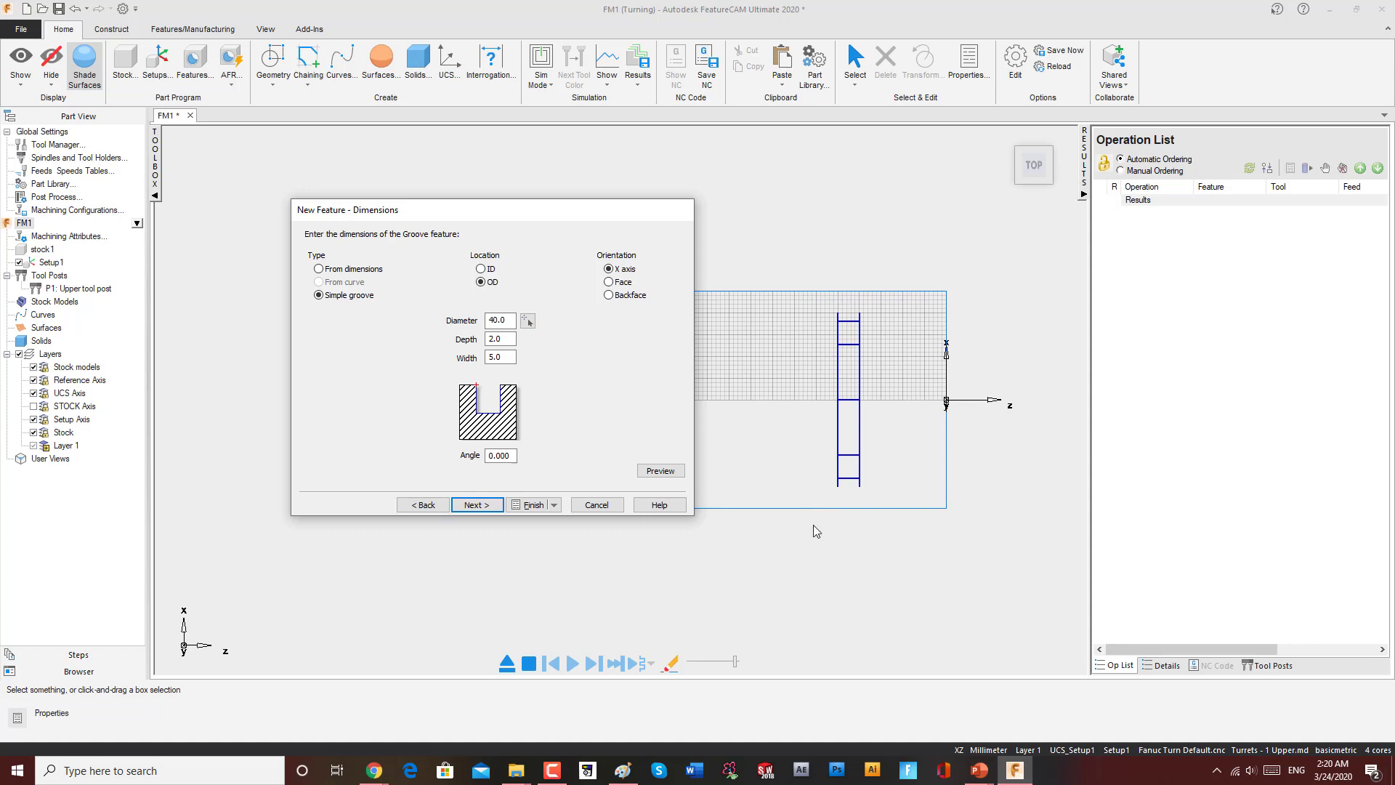
left_click(528, 322)
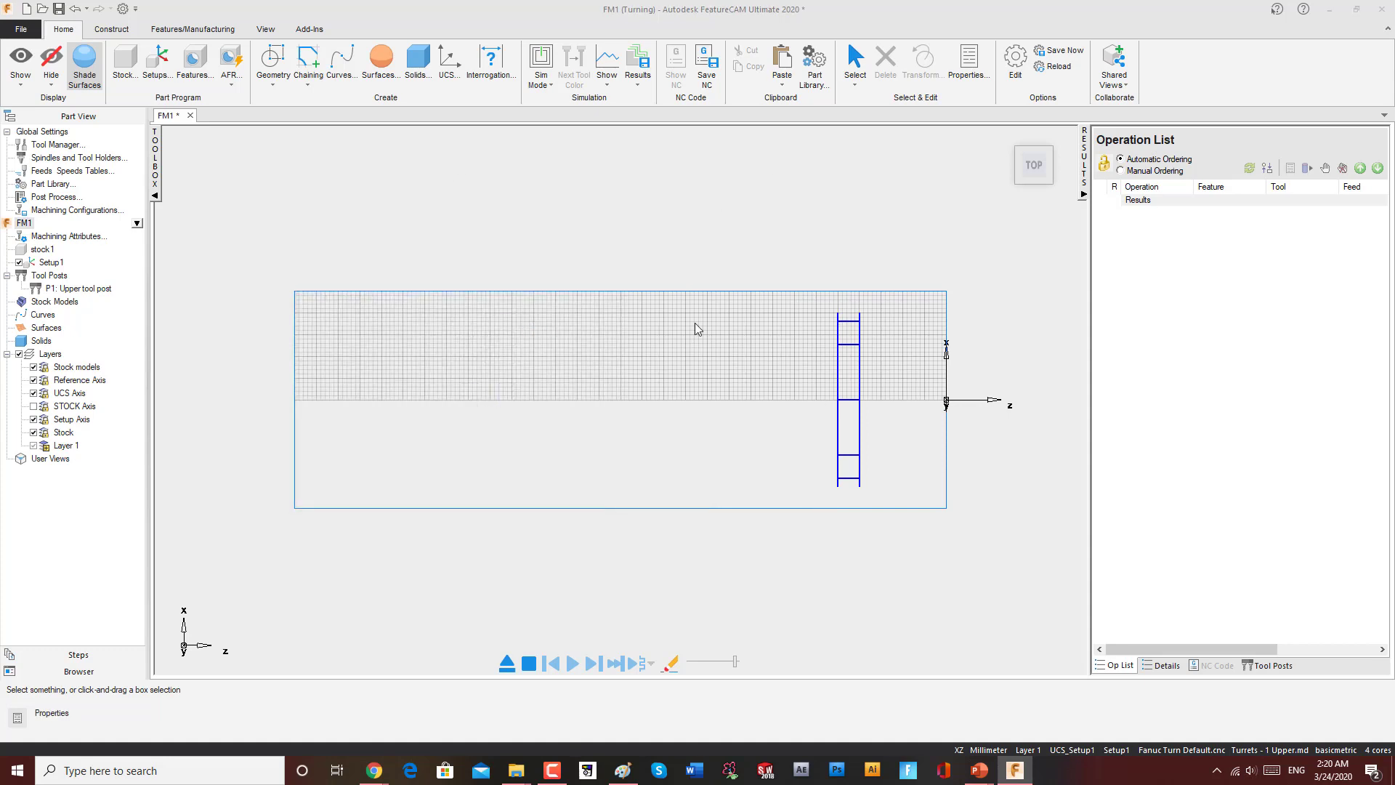
left_click(820, 294)
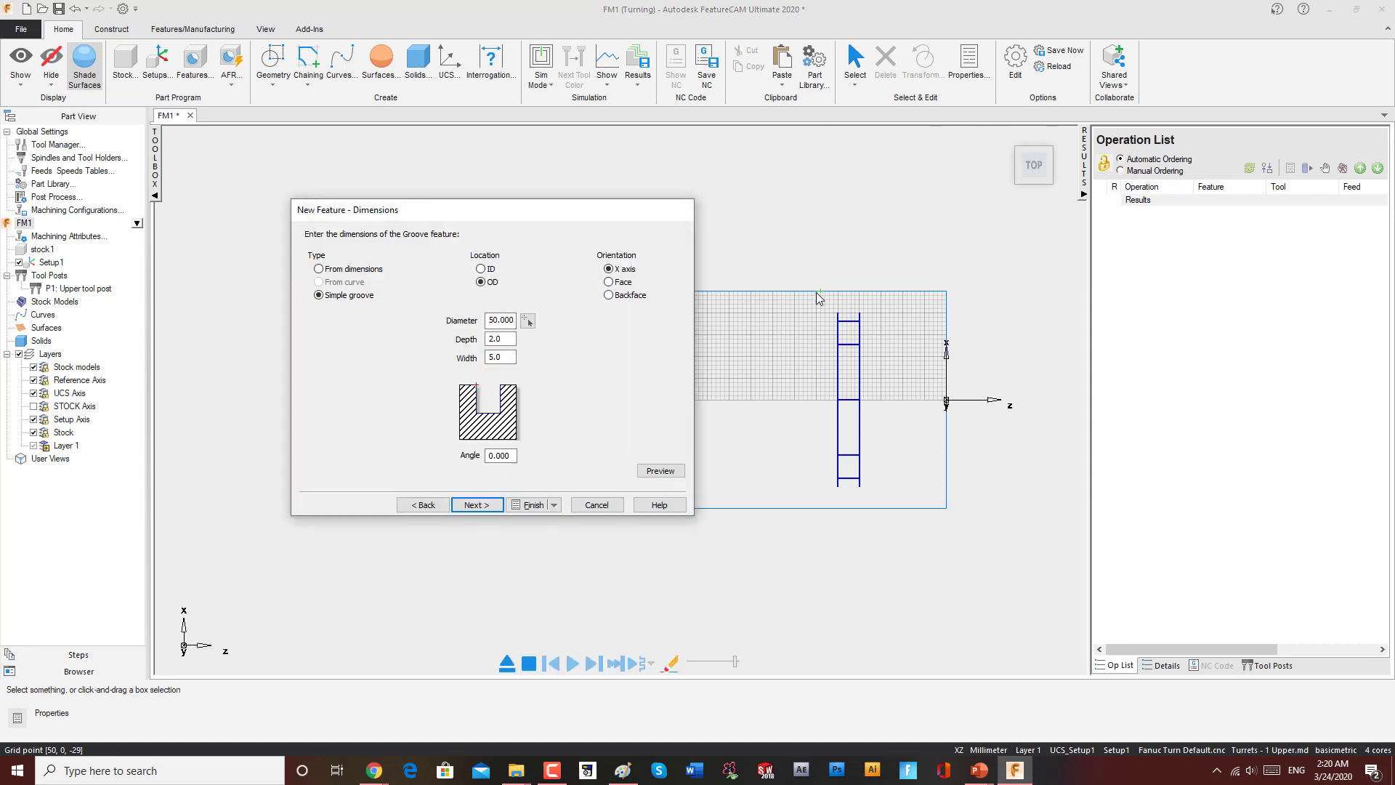
left_click(660, 470)
Step: Re-pick the stock's outer edge for the groove diameter, set the groove width to 6, and preview it
left_click(528, 320)
left_click(724, 292)
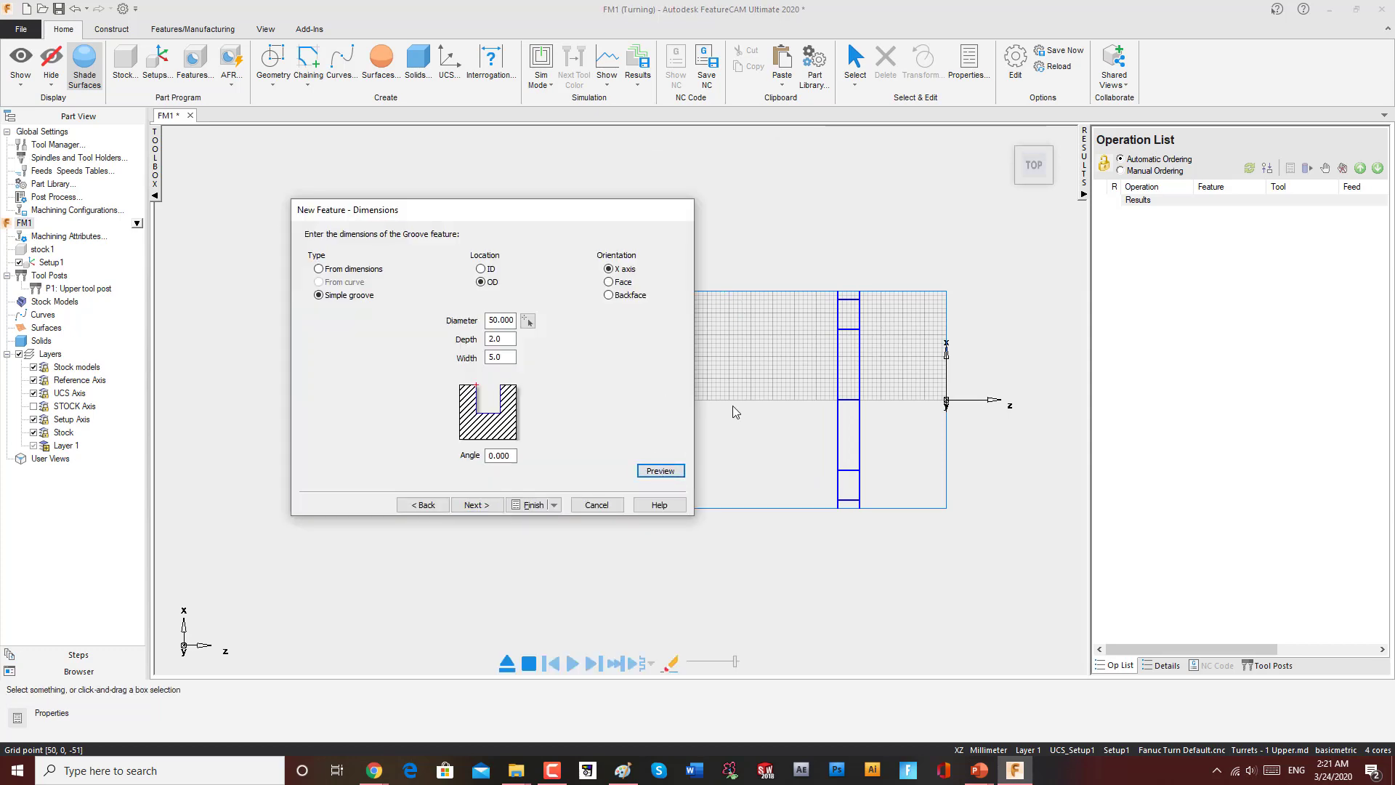
left_click(500, 339)
key("Tab")
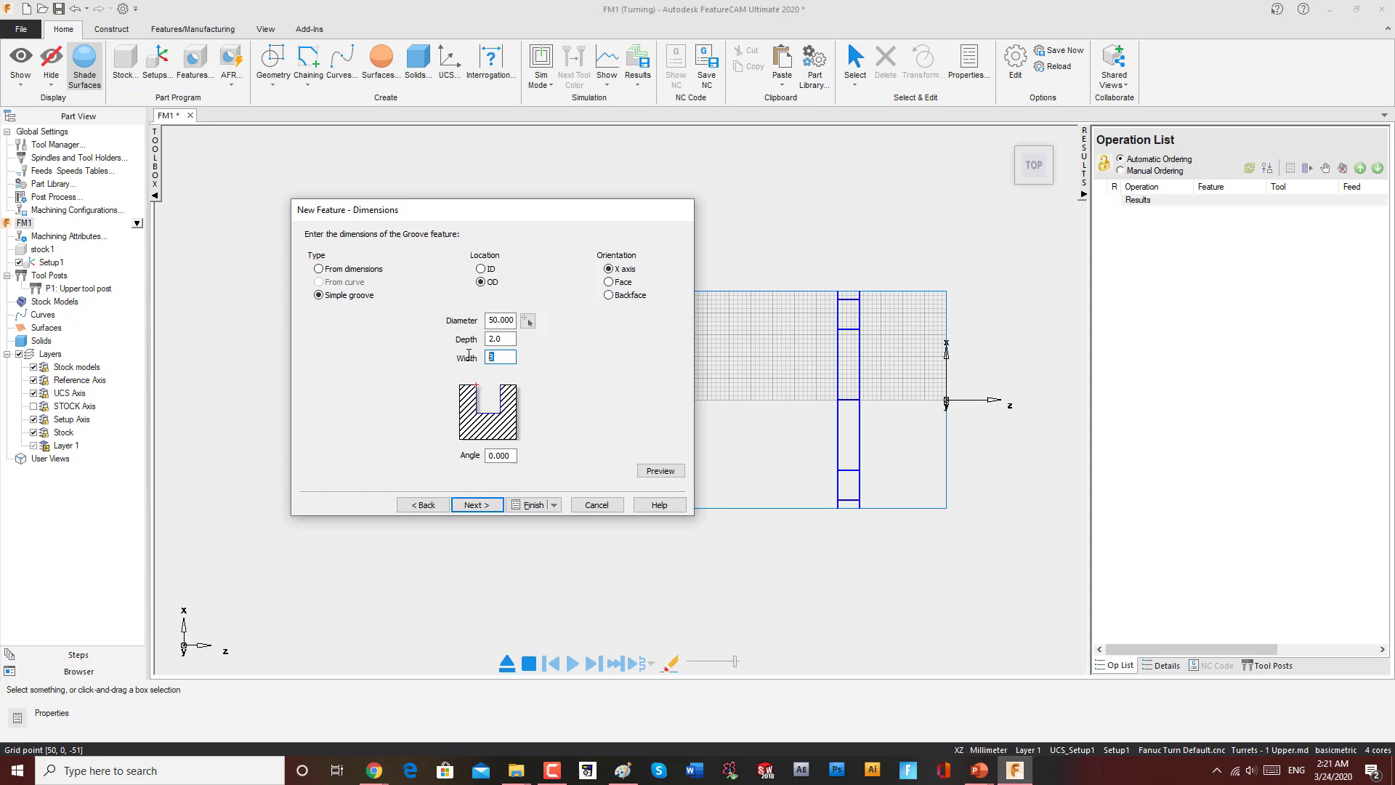
type("6")
left_click(660, 471)
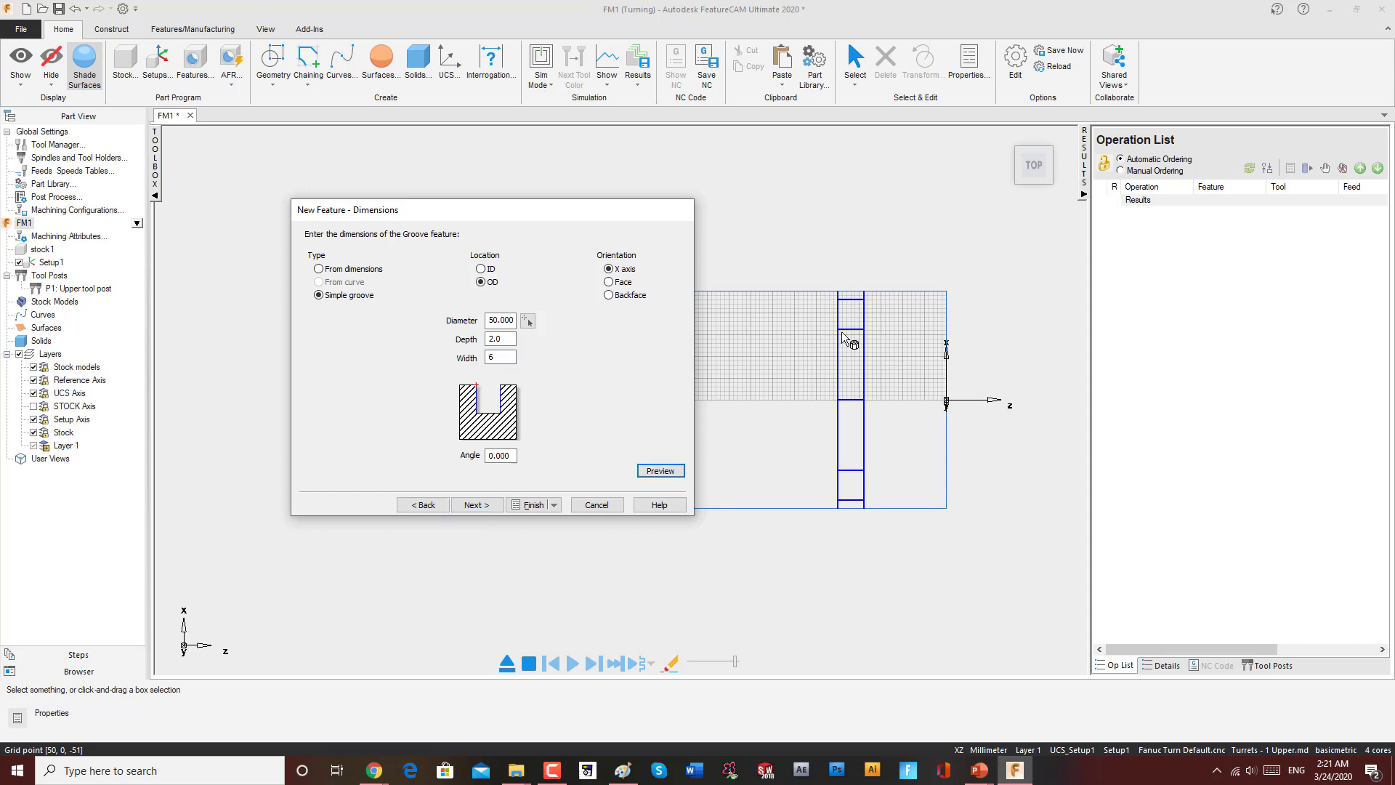
Step: Try groove Z positions of 50 and -50 on the location page, previewing each
left_click(484, 506)
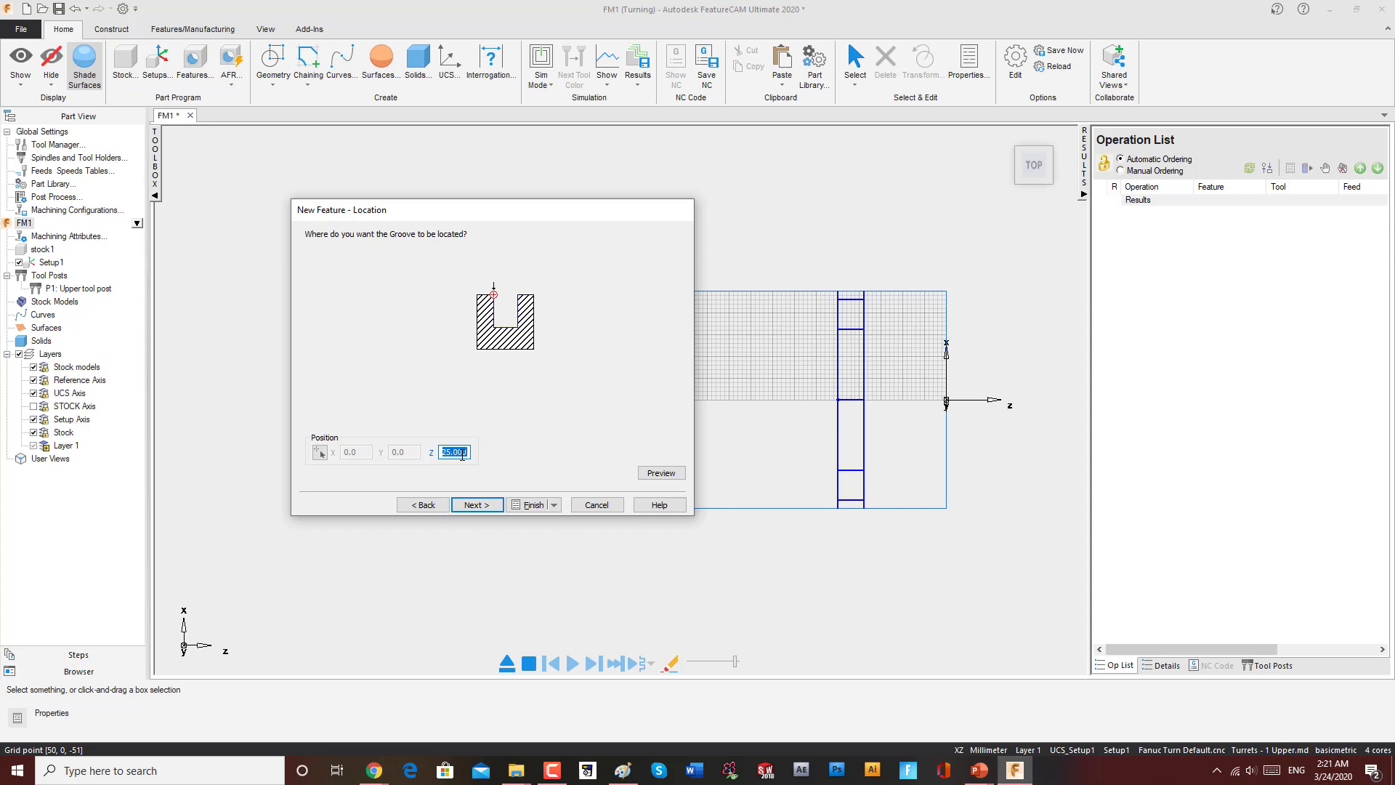
type("50")
left_click(658, 473)
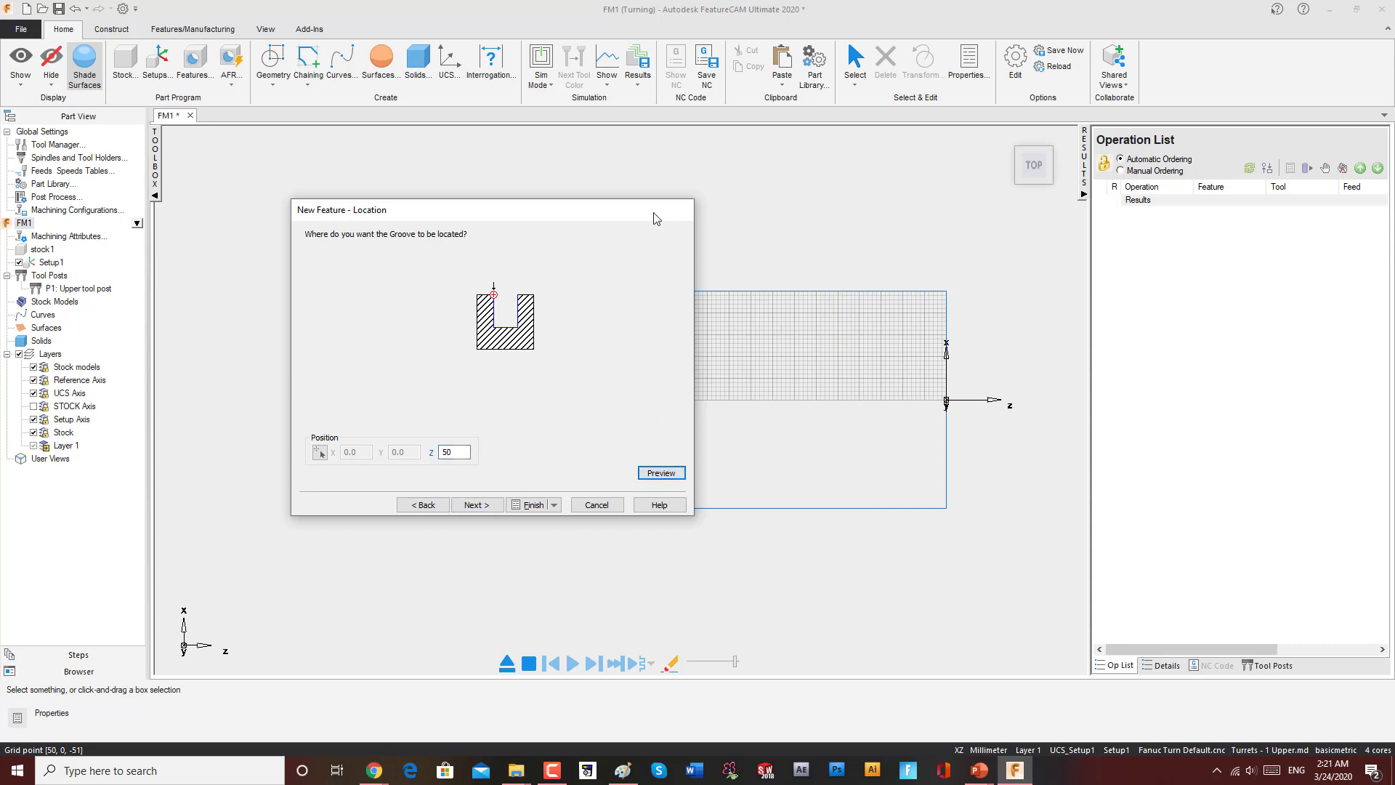
left_click_drag(656, 218, 663, 395)
scroll(638, 333, "down", 2)
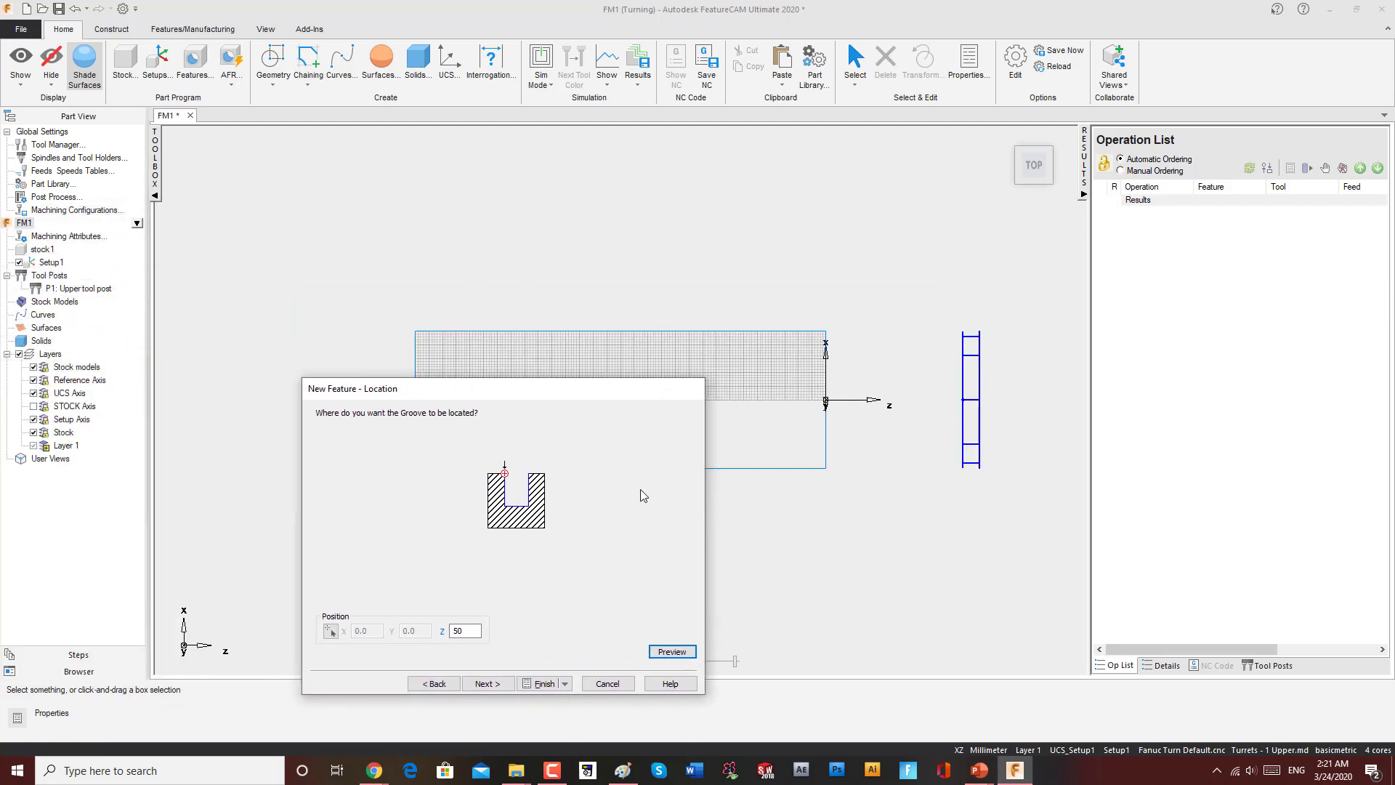
left_click(465, 630)
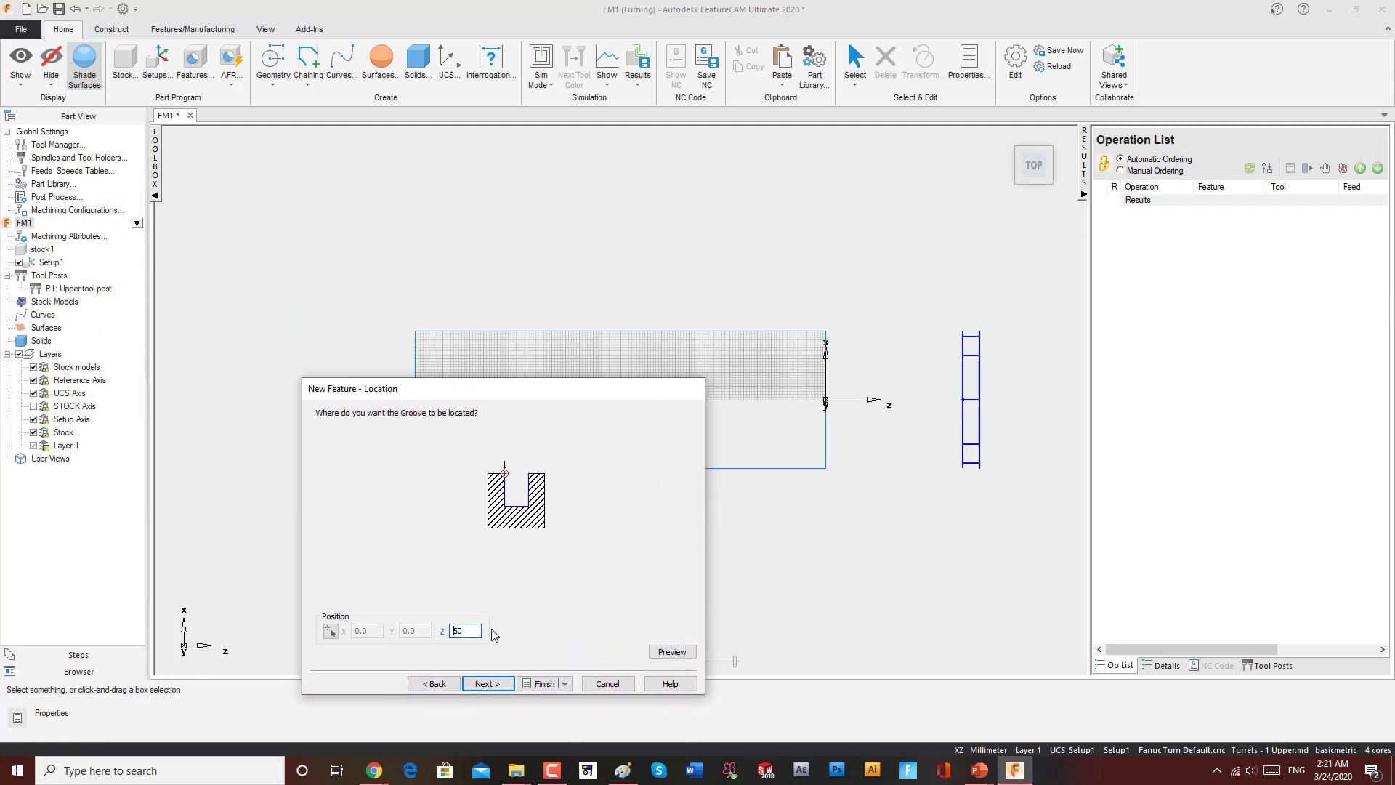
left_click(660, 651)
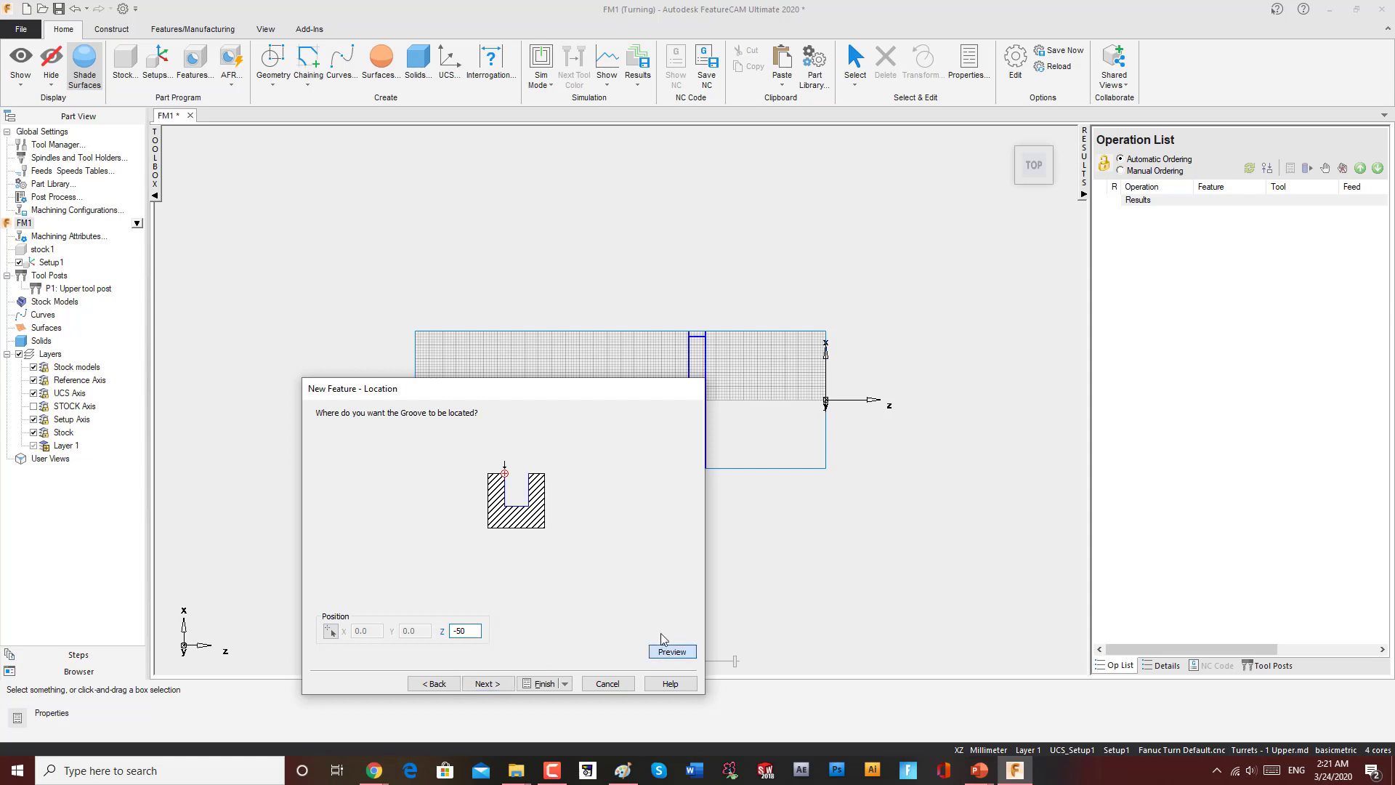
Step: Set the groove's Z position to -30 and preview it
left_click_drag(615, 392, 372, 246)
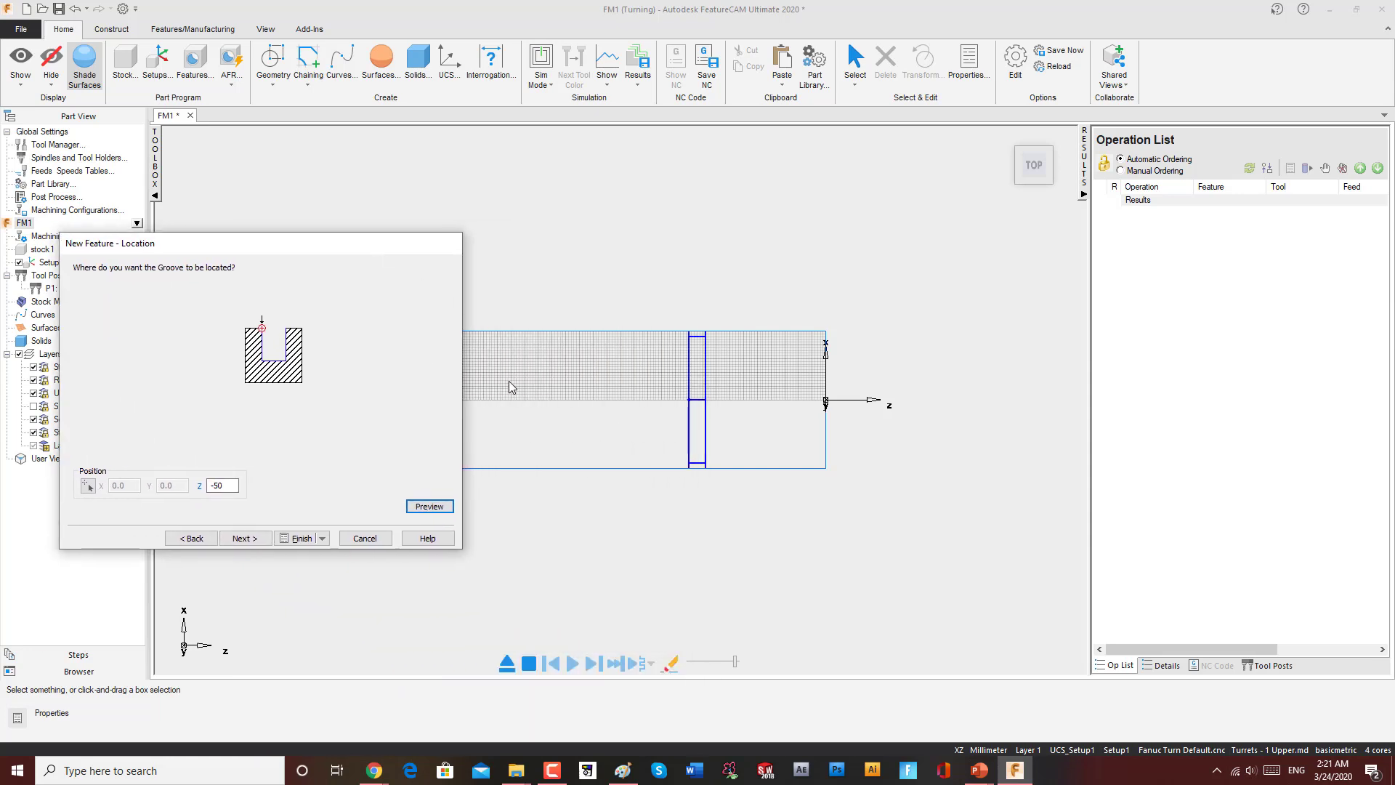
scroll(538, 389, "up", 3)
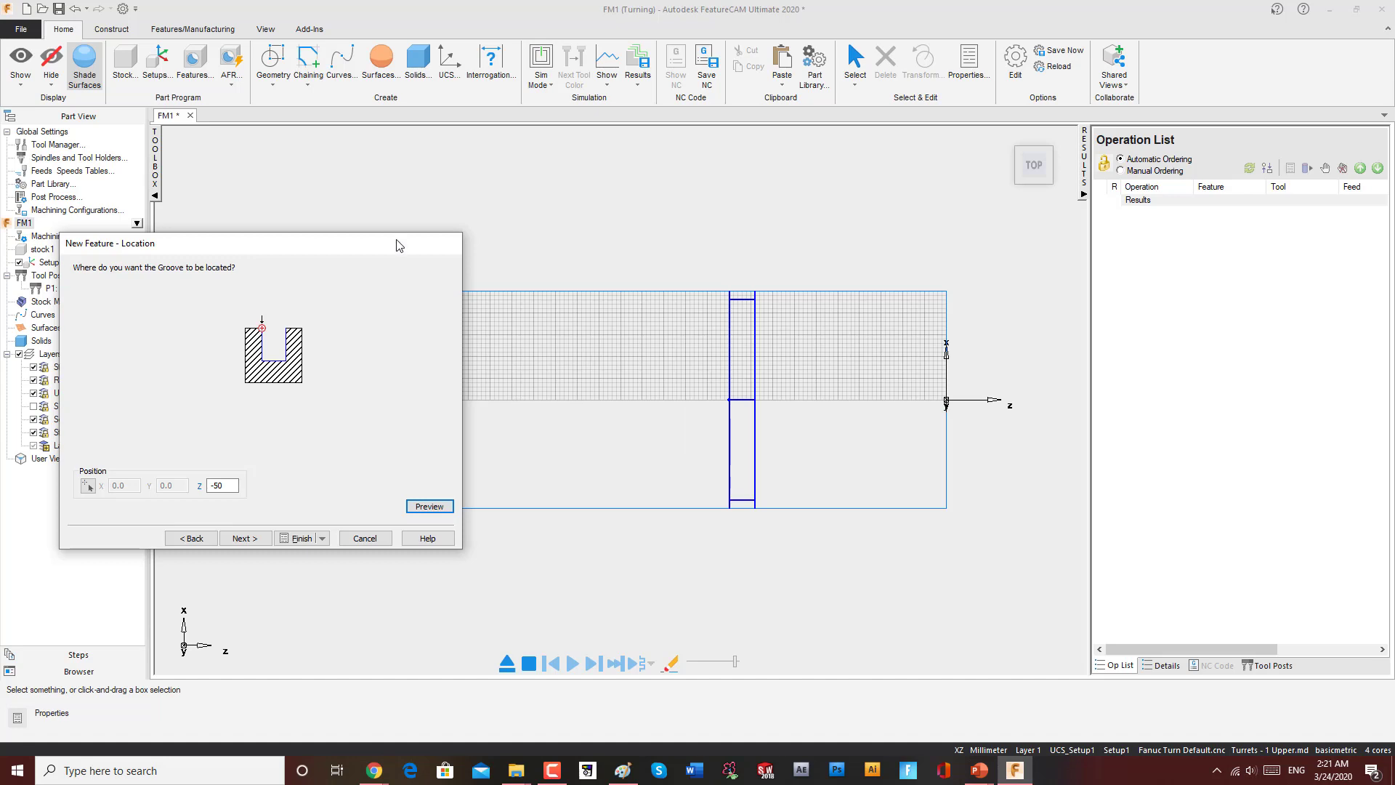
left_click_drag(398, 245, 515, 256)
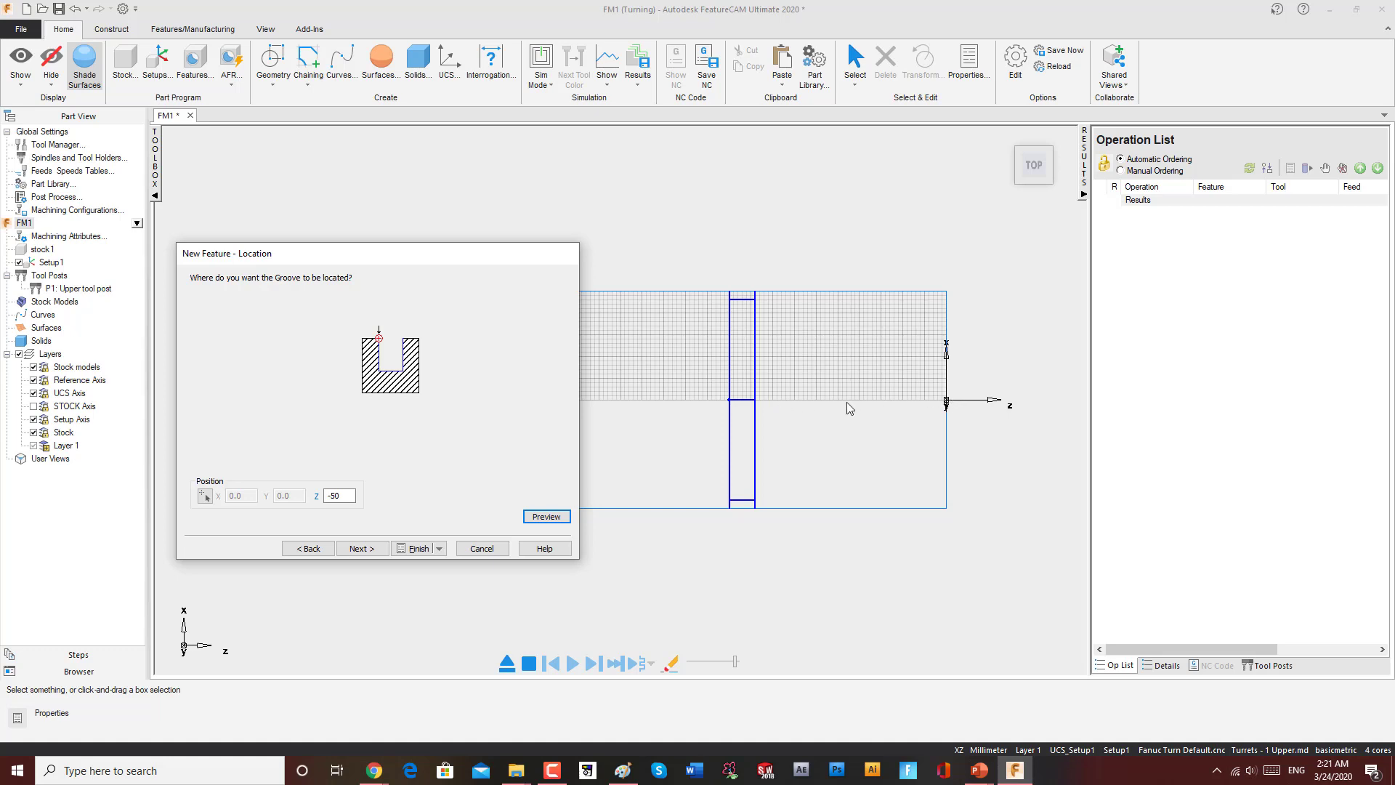
left_click(332, 496)
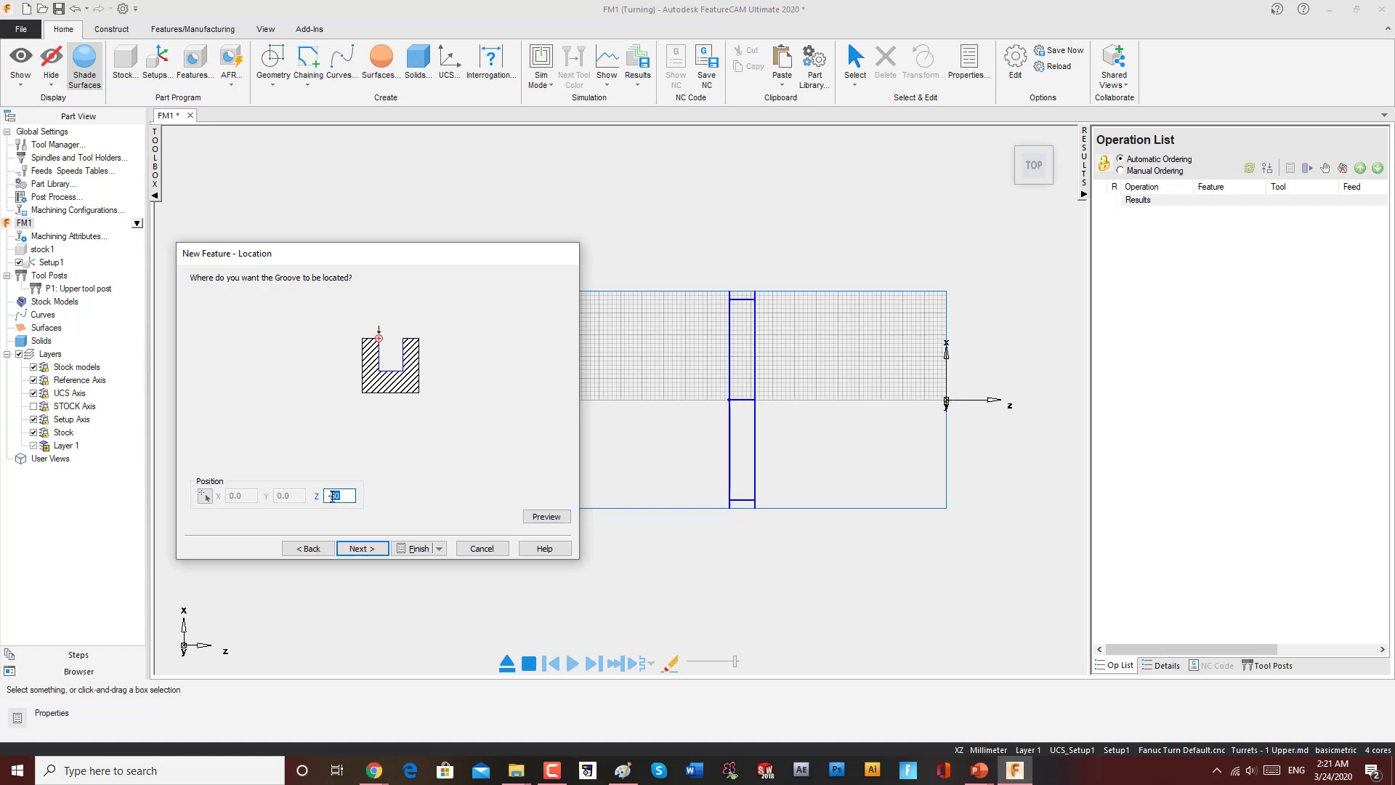
left_click(549, 513)
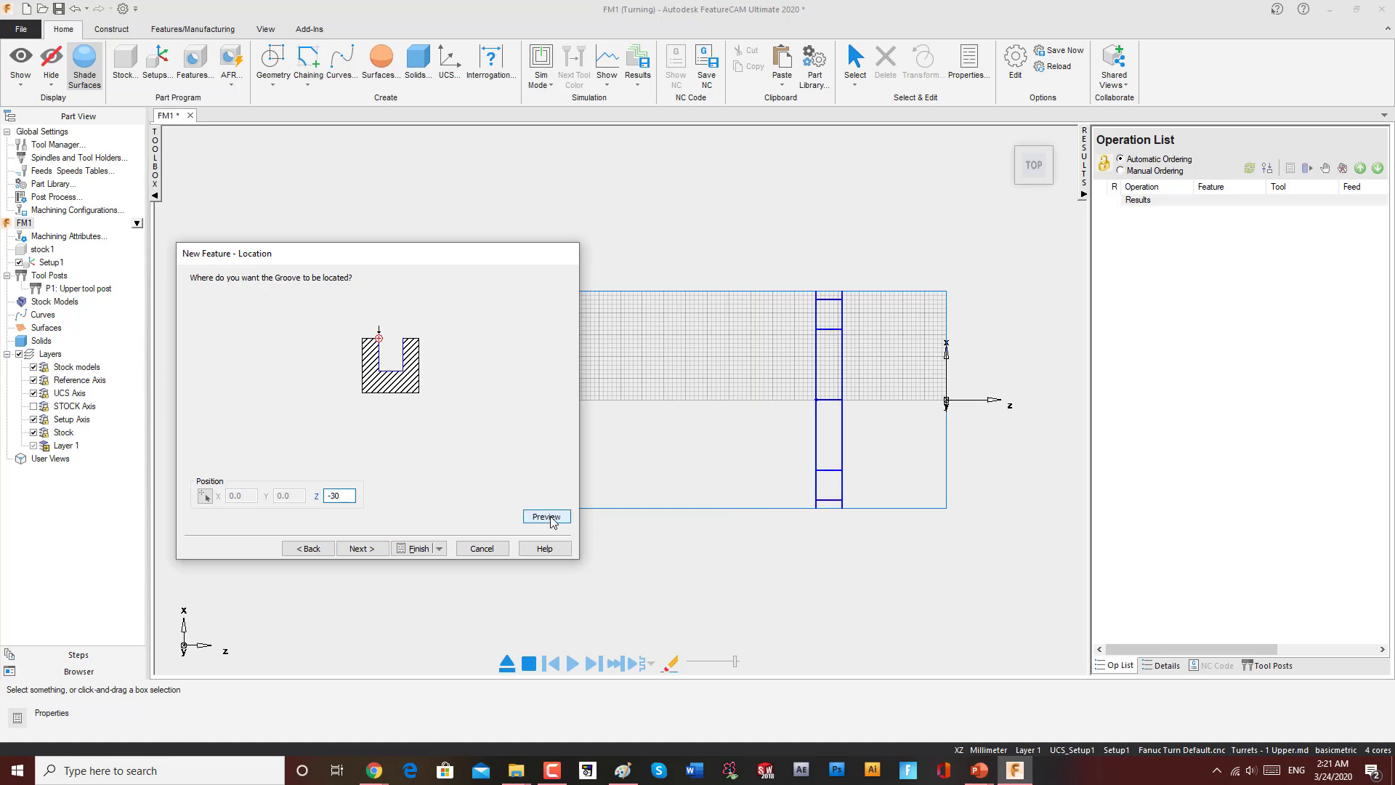
Step: Enable the Rough pass strategy, accept the default grooving tool, and finish the groove feature
left_click(365, 553)
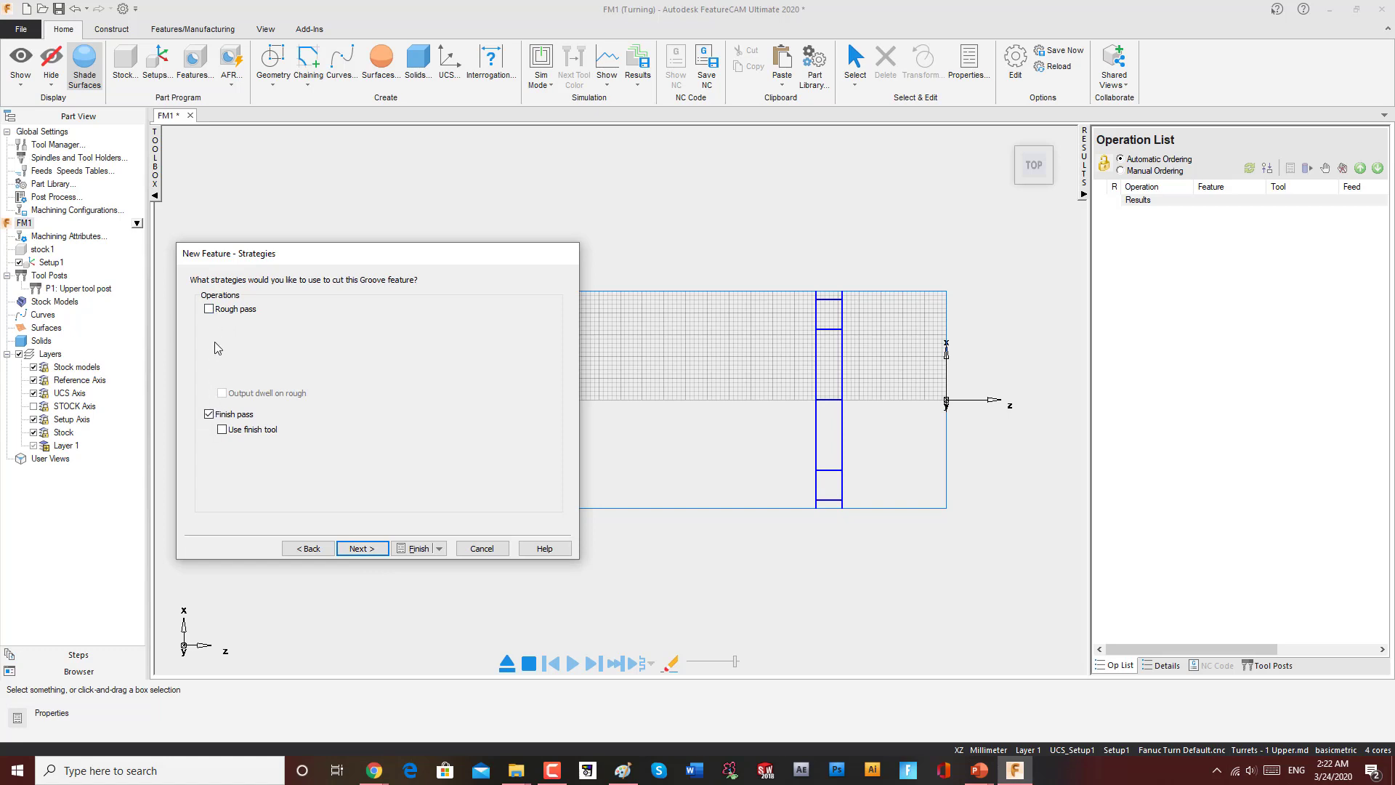
left_click(209, 309)
left_click(362, 548)
left_click(363, 548)
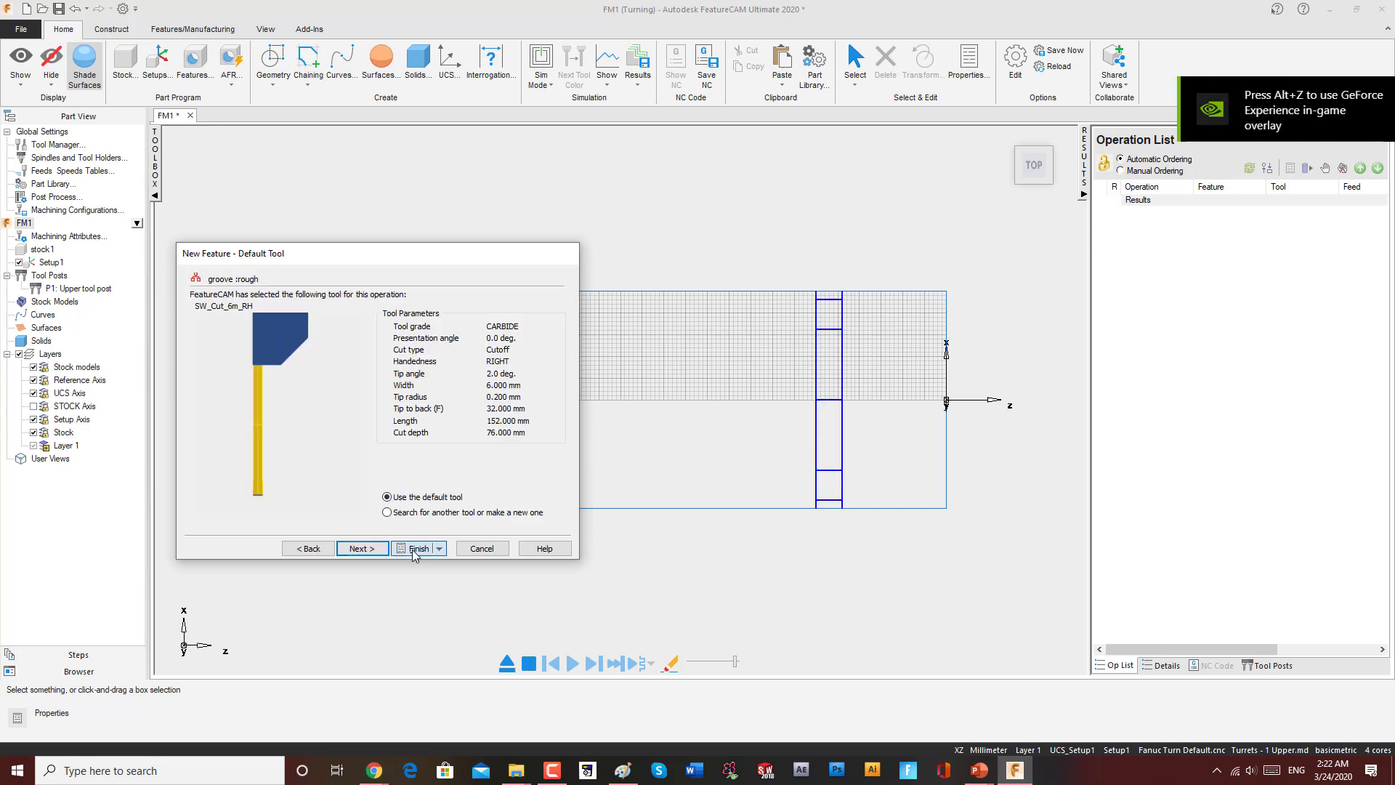
left_click(412, 550)
left_click(846, 564)
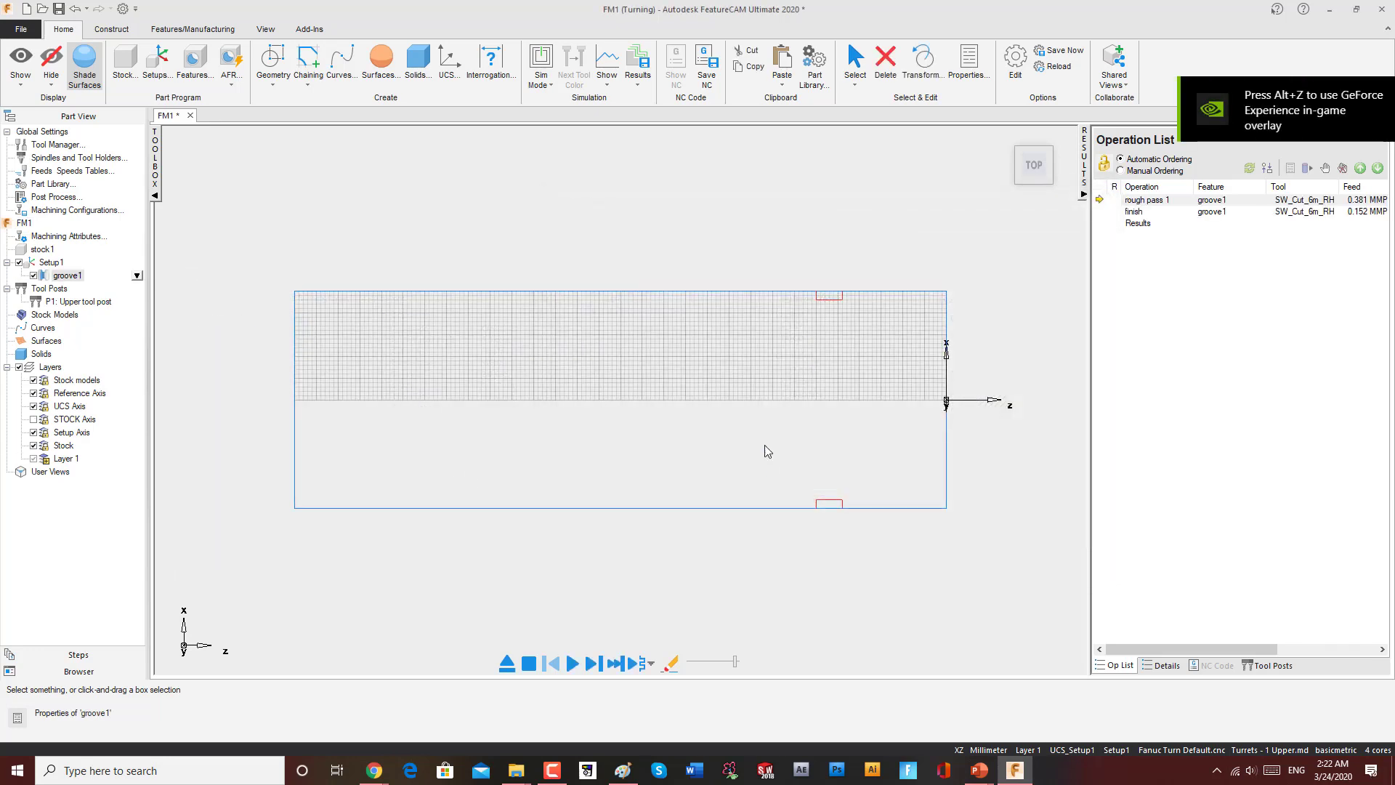
Step: Run the toolpath simulation at a reduced simulation speed
middle_click_drag(924, 228, 805, 293)
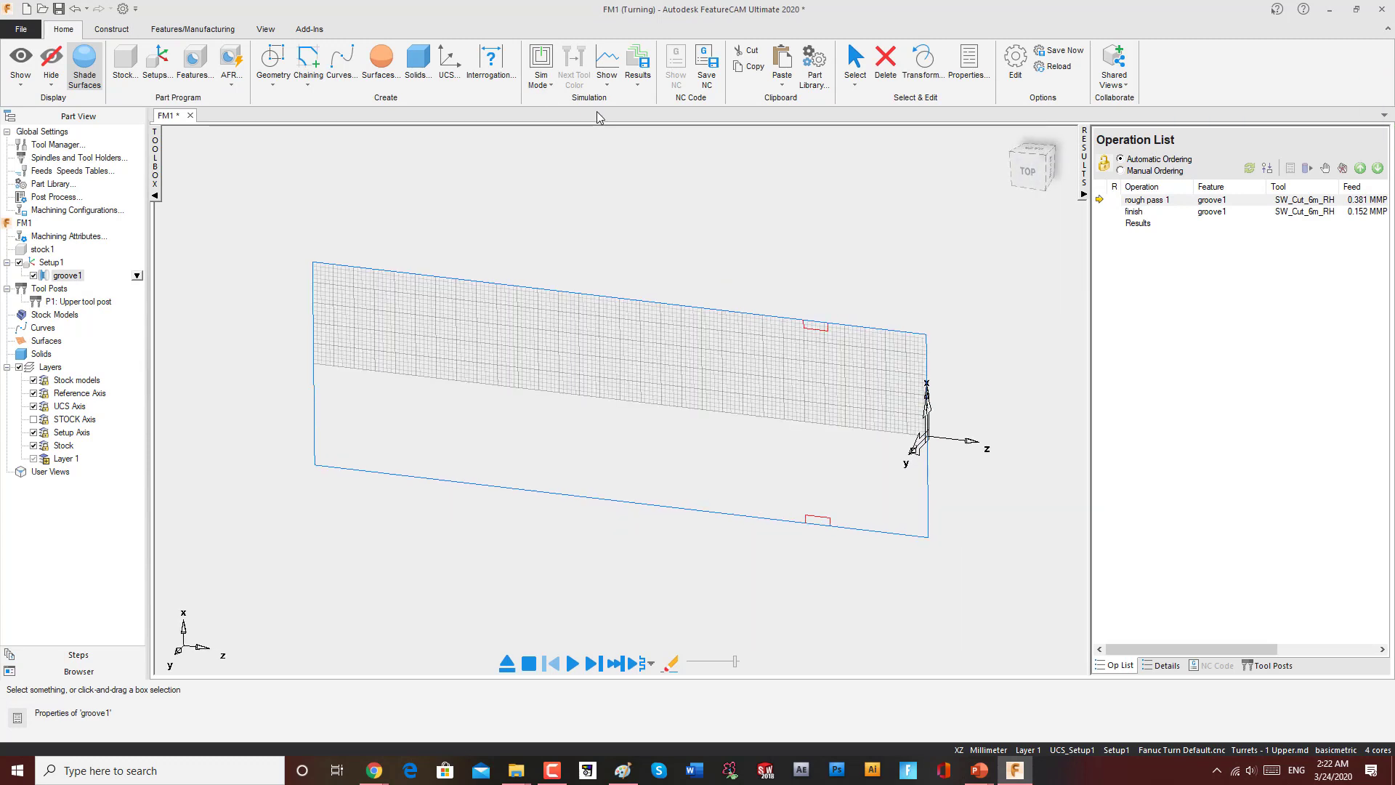
left_click(572, 663)
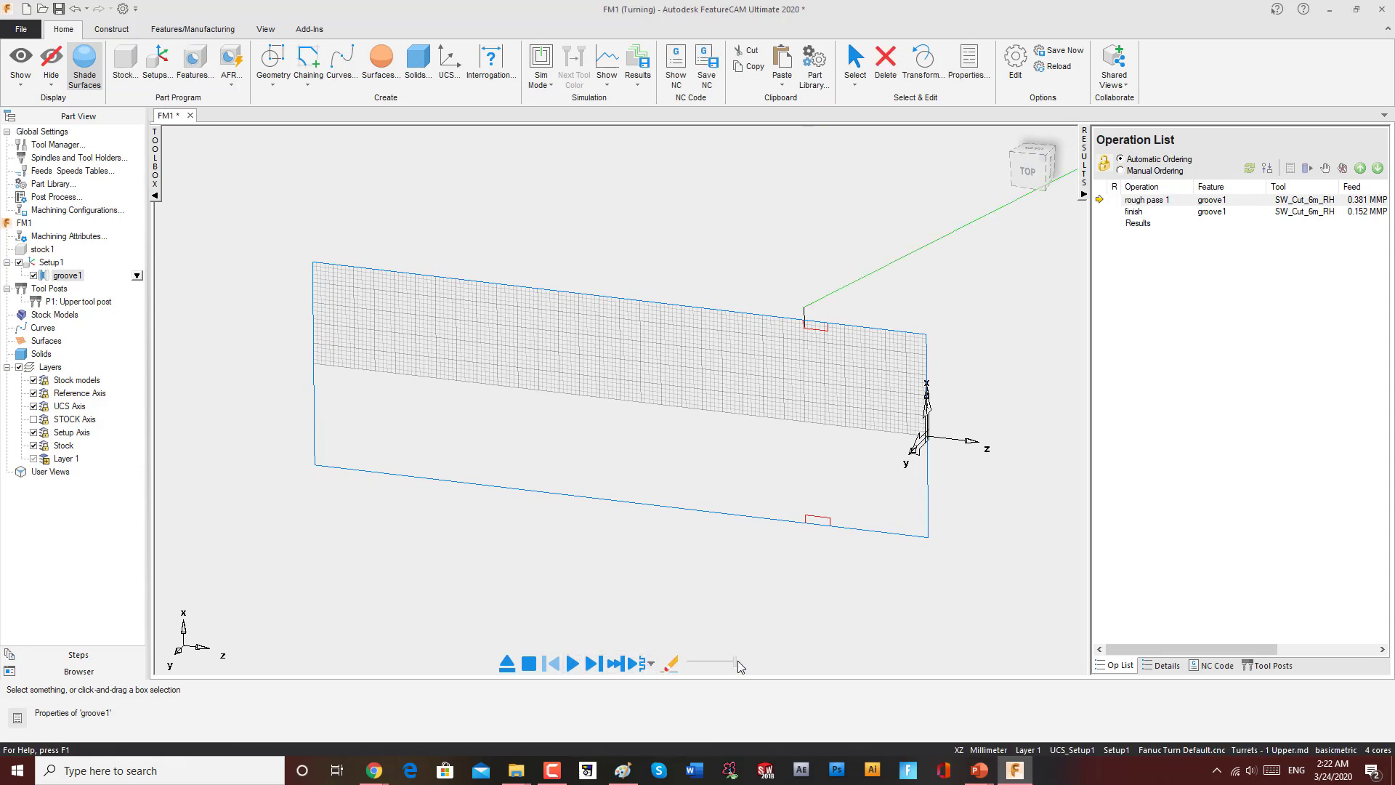
left_click_drag(737, 667, 682, 669)
left_click(573, 664)
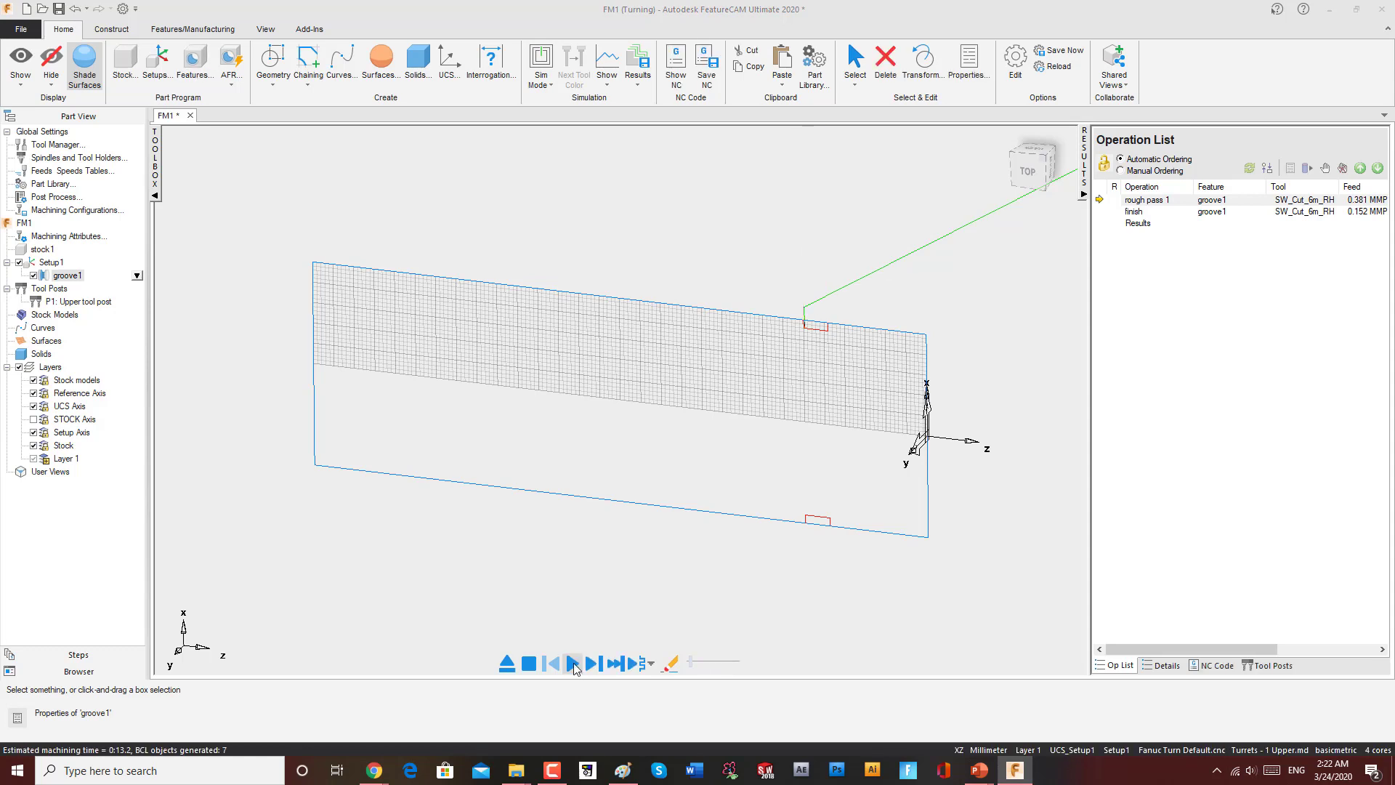
left_click(266, 31)
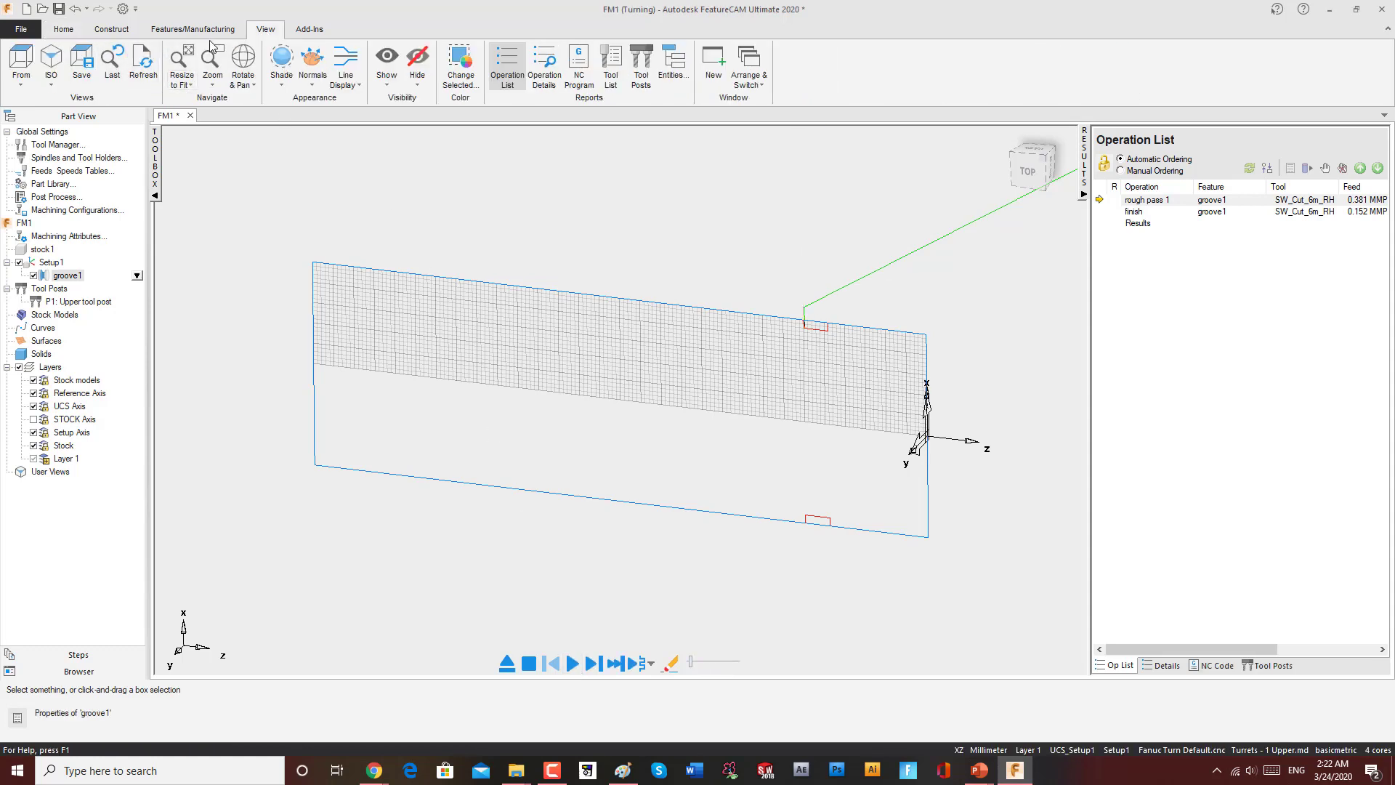
left_click(199, 30)
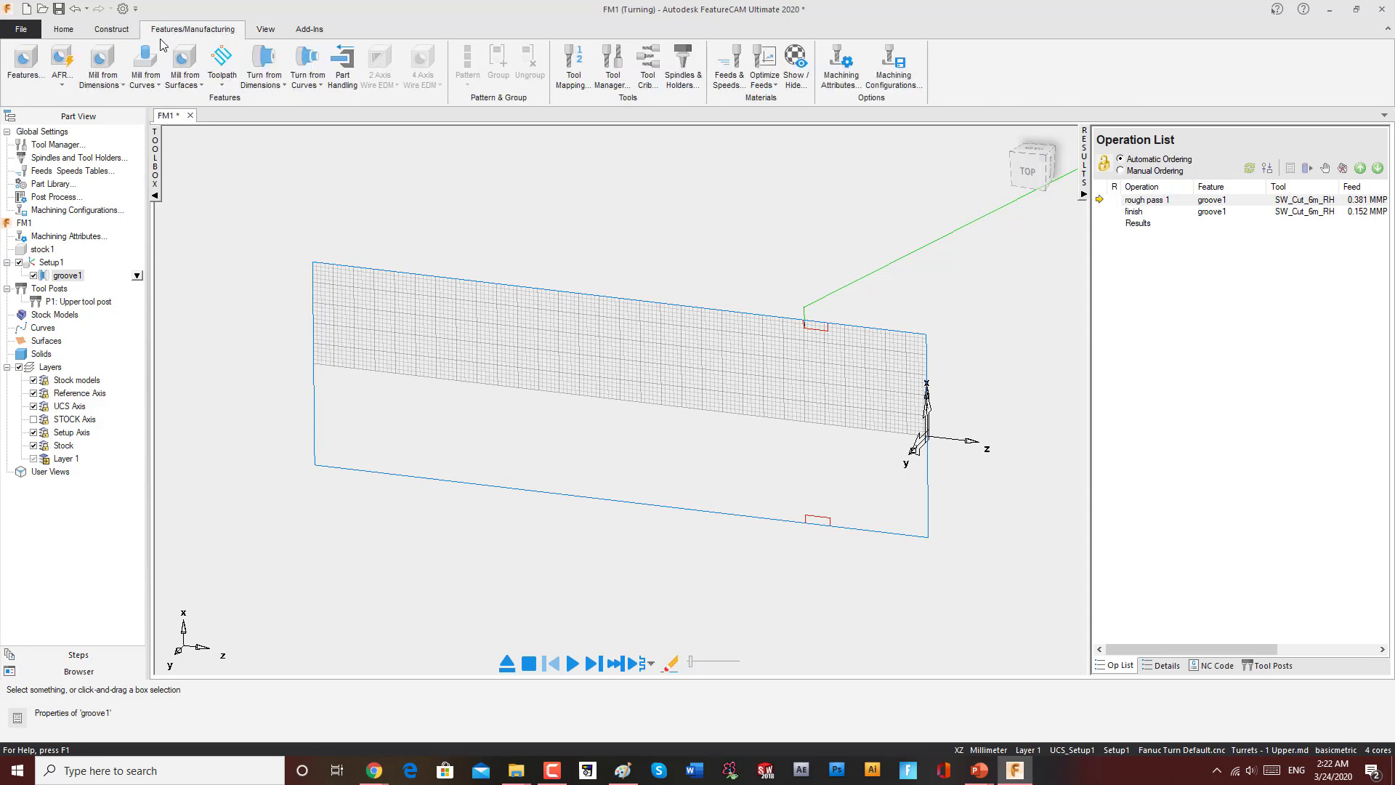
left_click(116, 31)
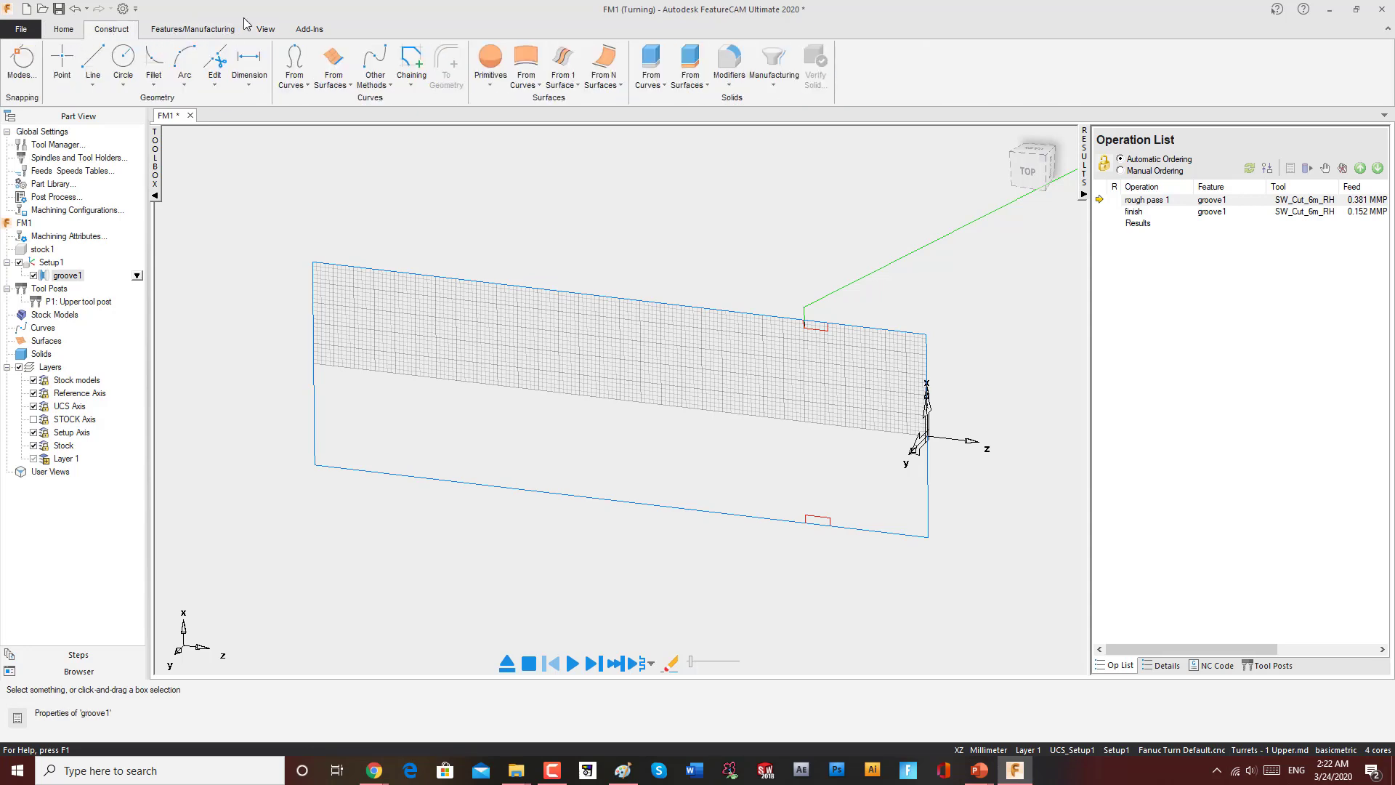
left_click(78, 32)
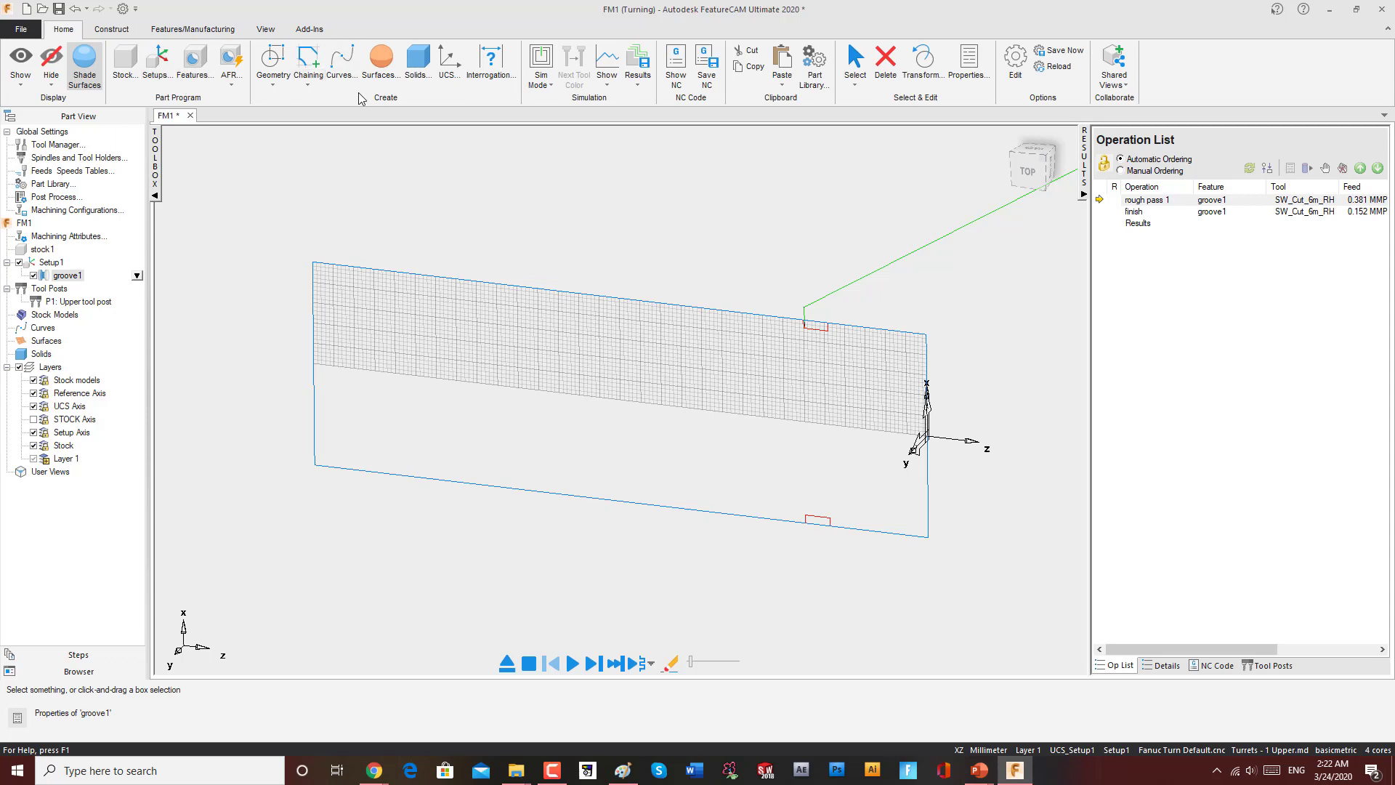
left_click(280, 86)
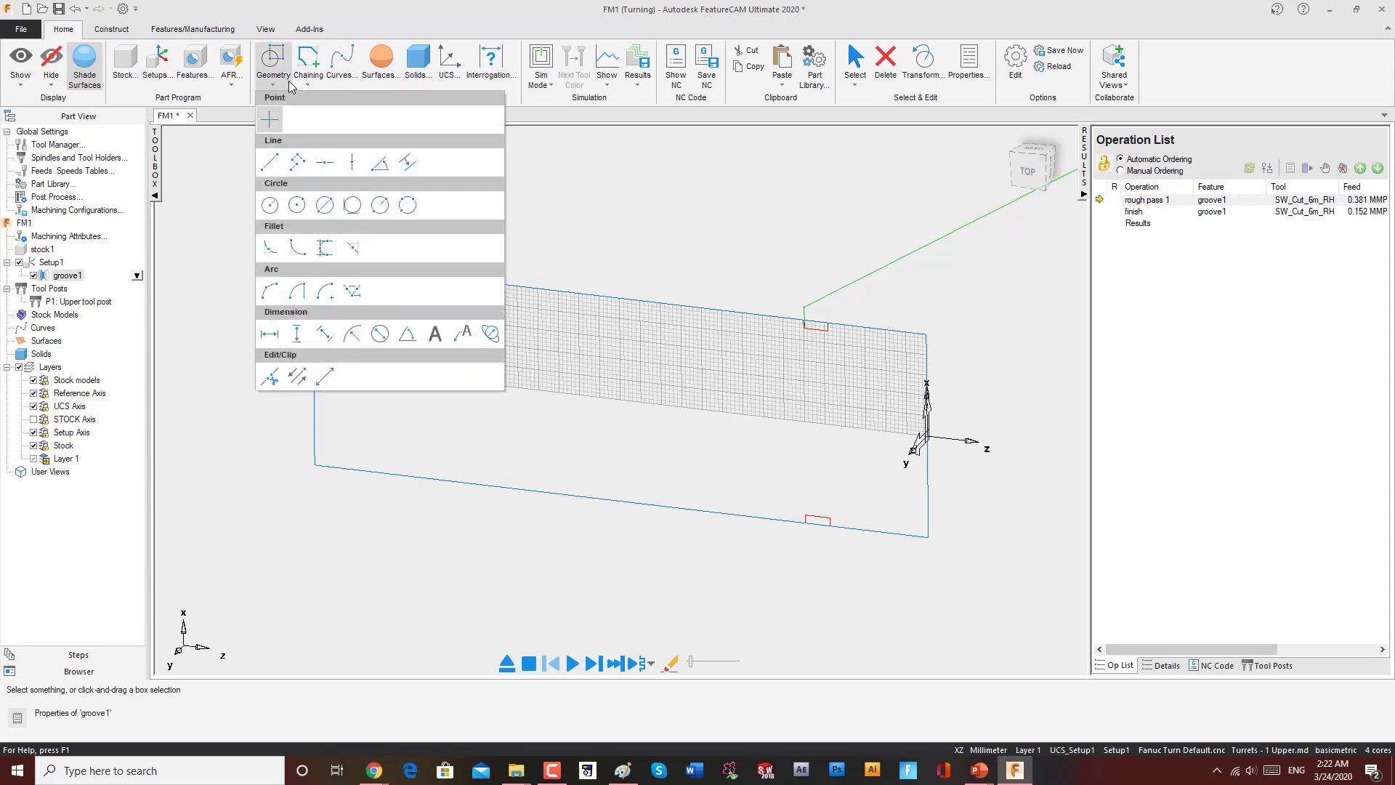
left_click(529, 112)
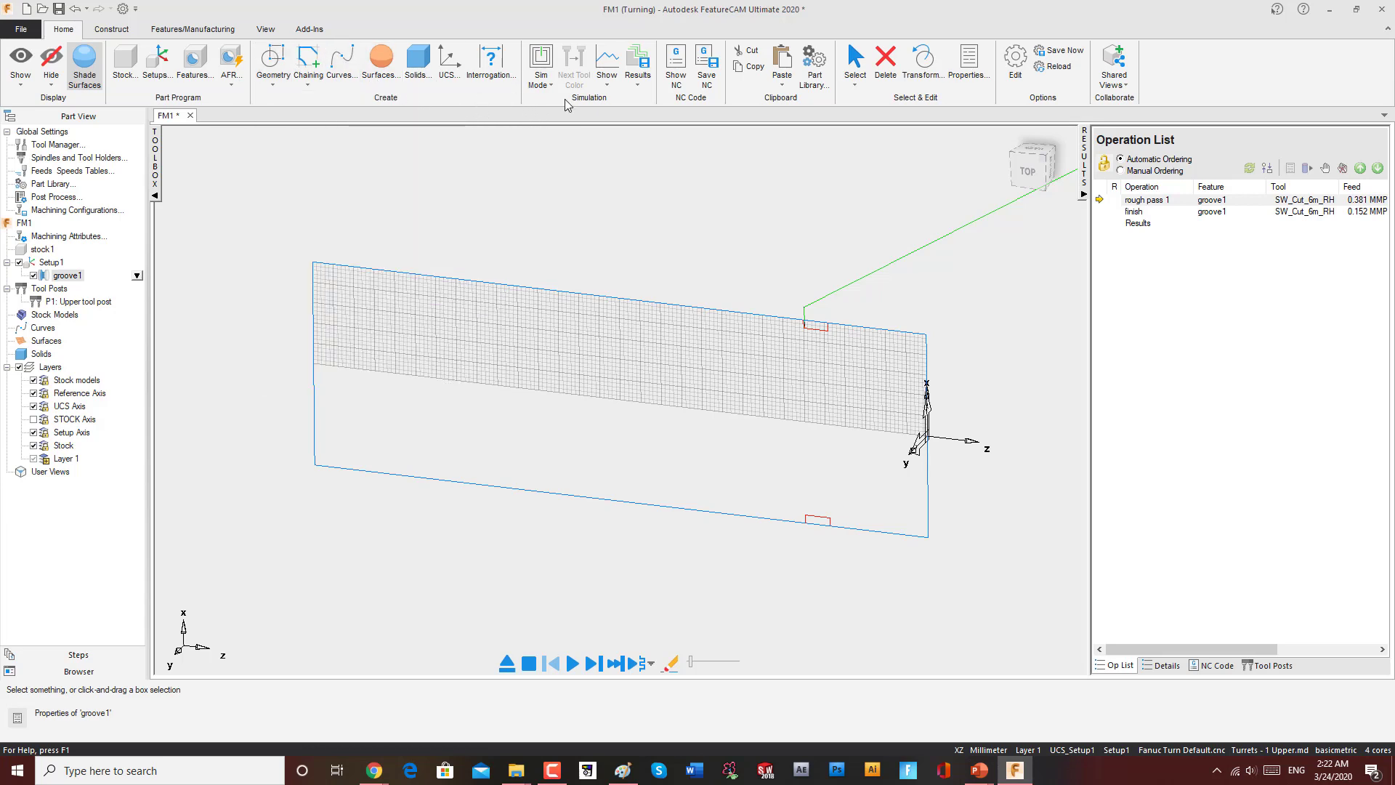
Step: Switch the simulation mode to 3D and run the simulation of the grooved stock
left_click(548, 83)
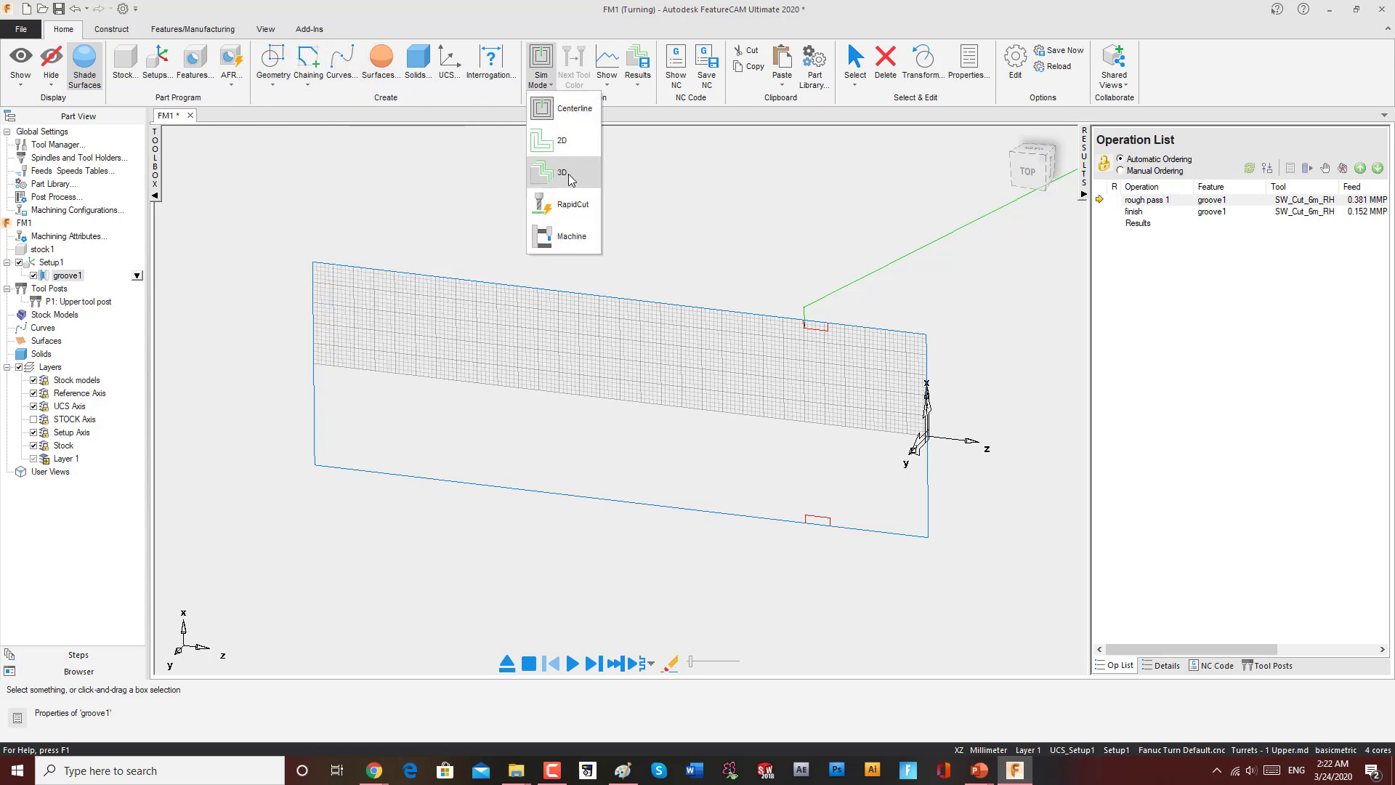
left_click(570, 176)
left_click(572, 664)
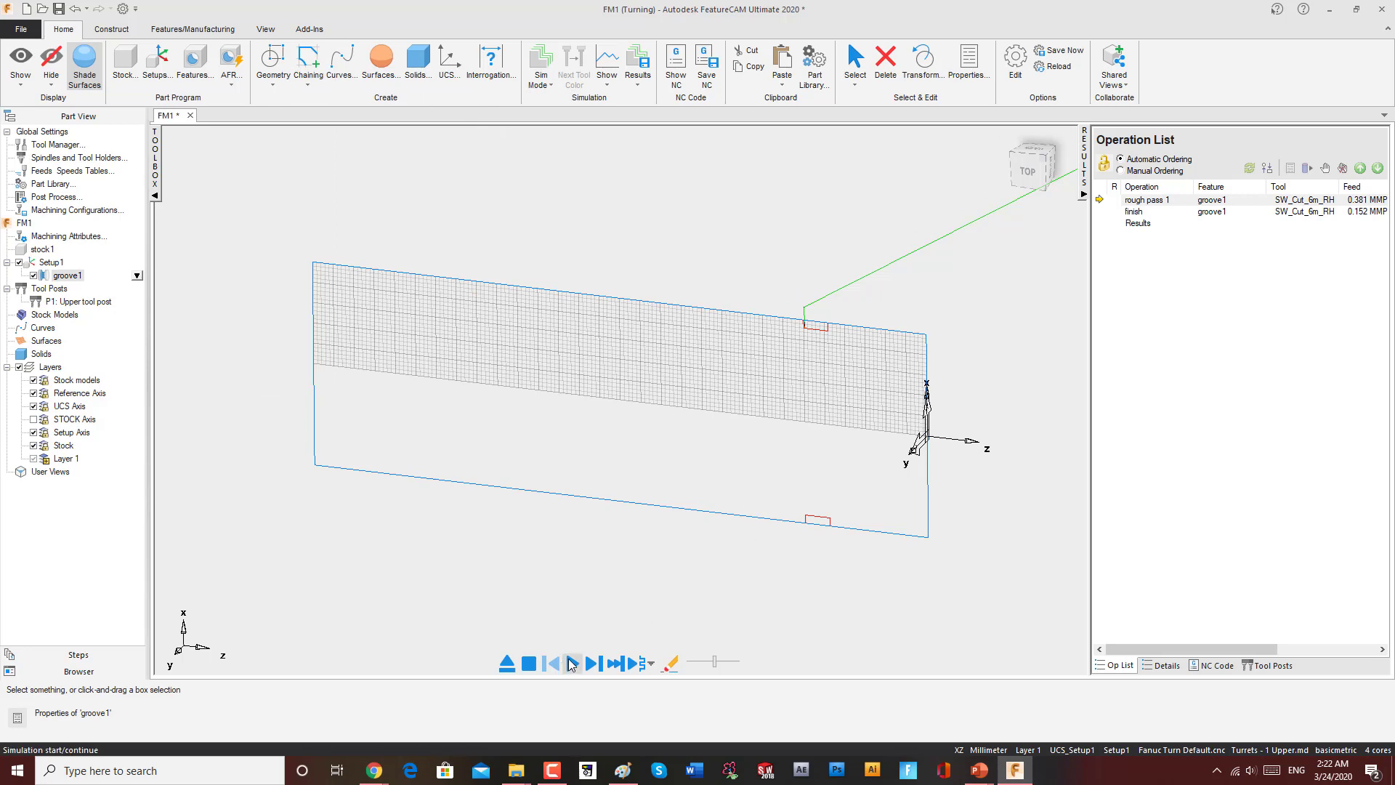
middle_click_drag(713, 574, 722, 483)
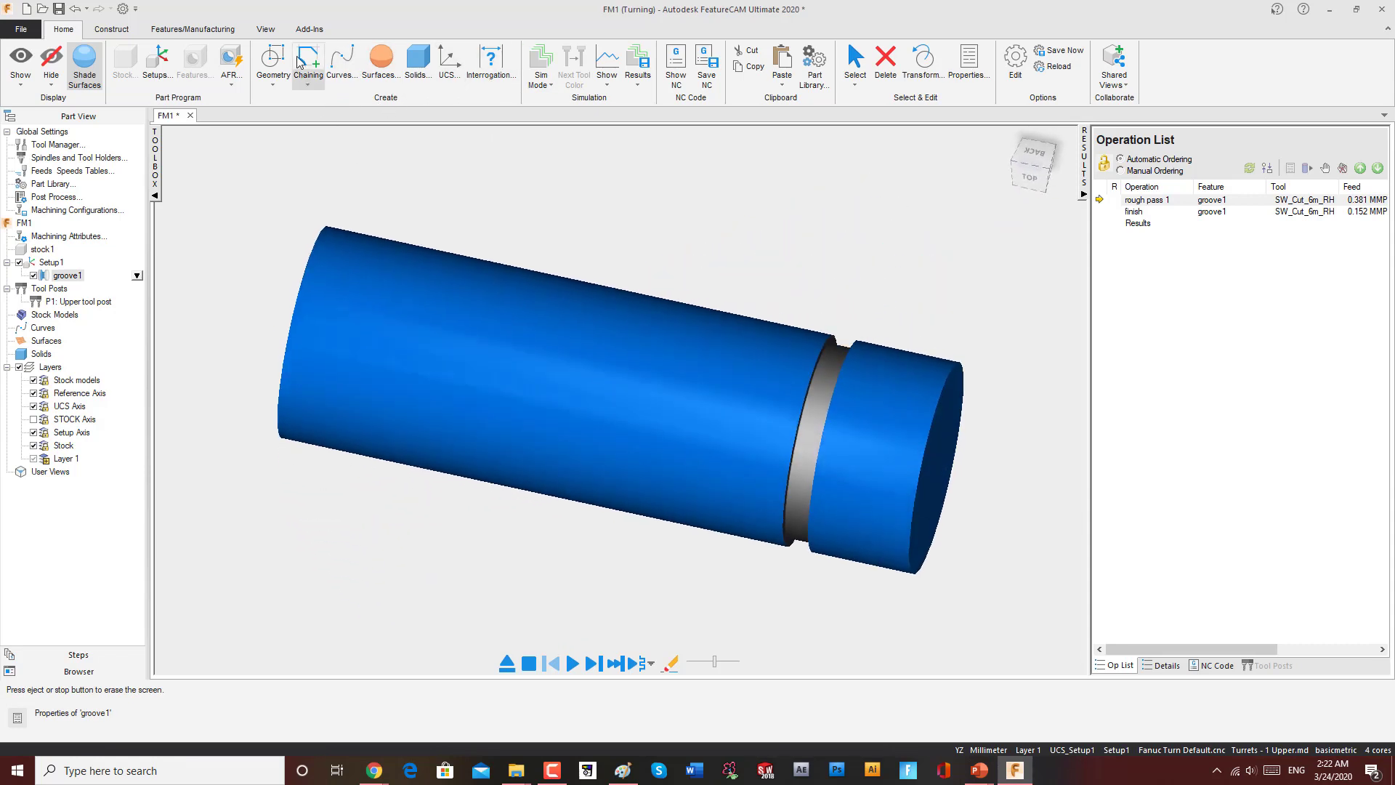
Step: Try switching the simulation mode to RapidCut and dismiss the message
left_click(551, 90)
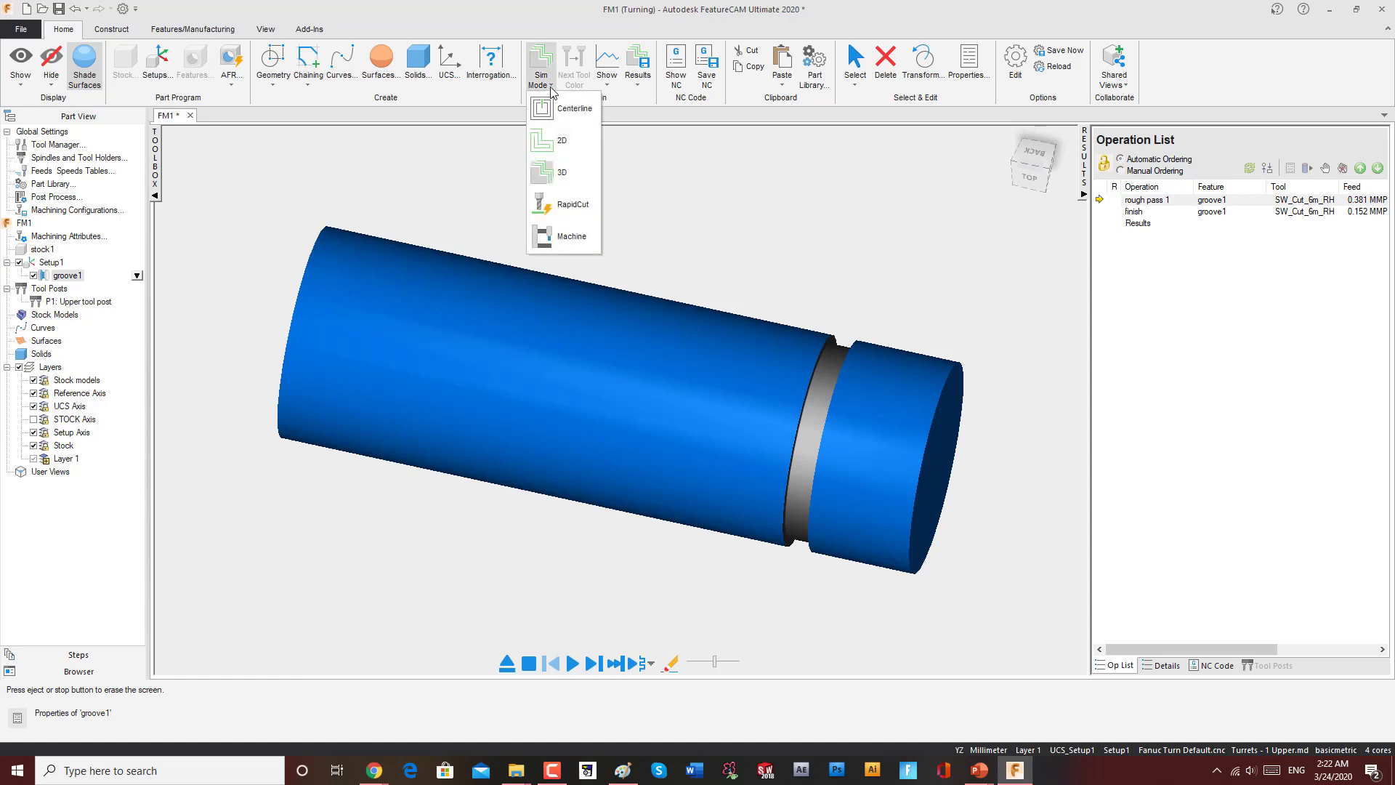
left_click(573, 205)
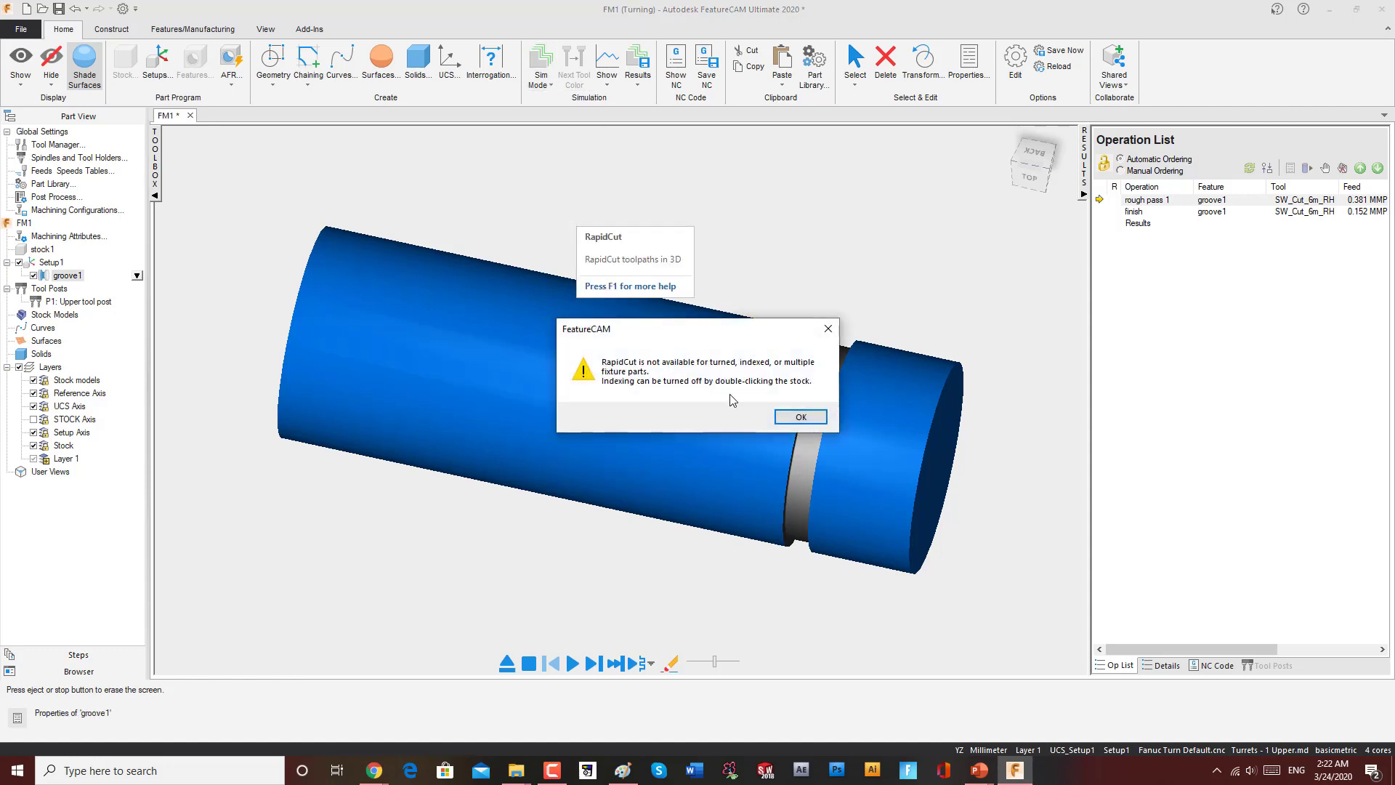
left_click(795, 413)
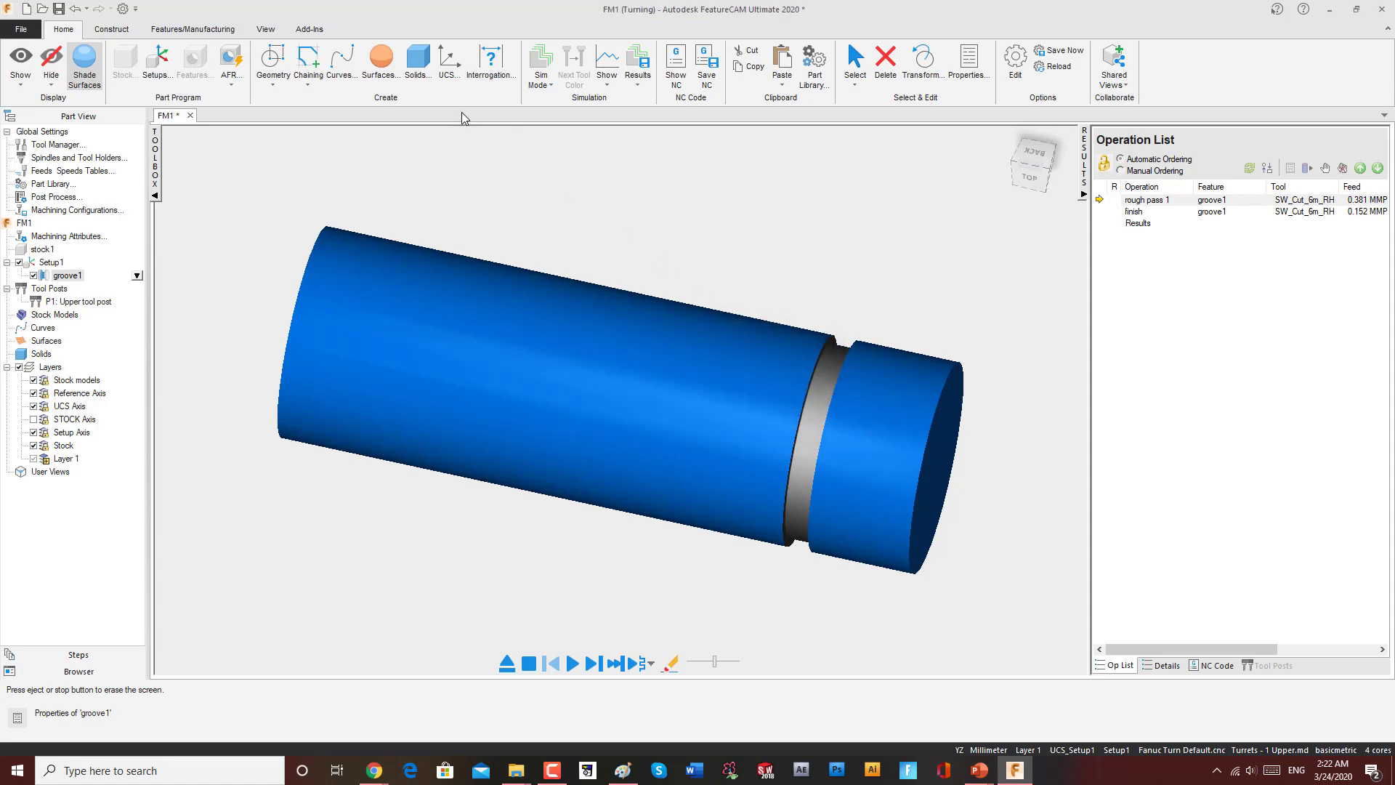
Step: Delete the groove feature from the part view tree
left_click(583, 664)
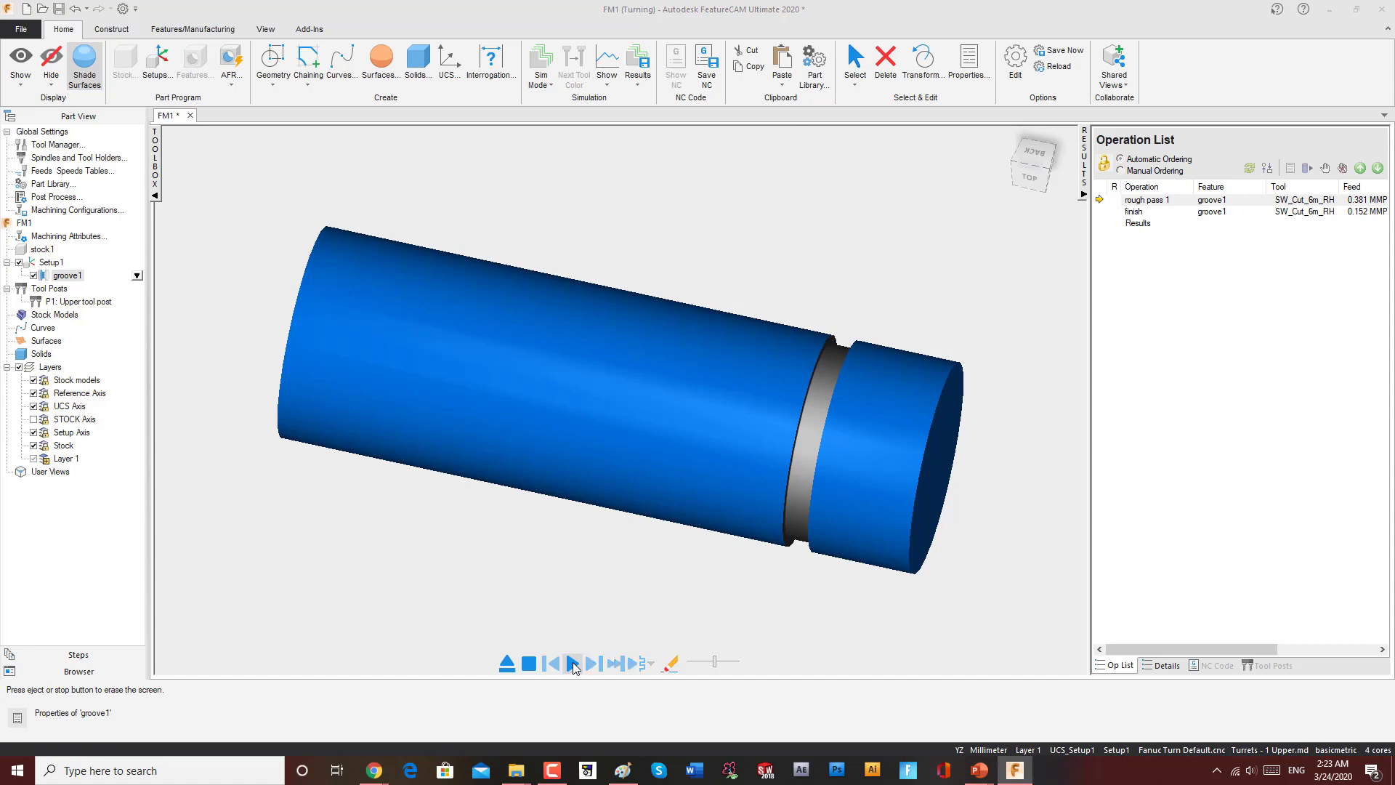
scroll(776, 317, "down", 2)
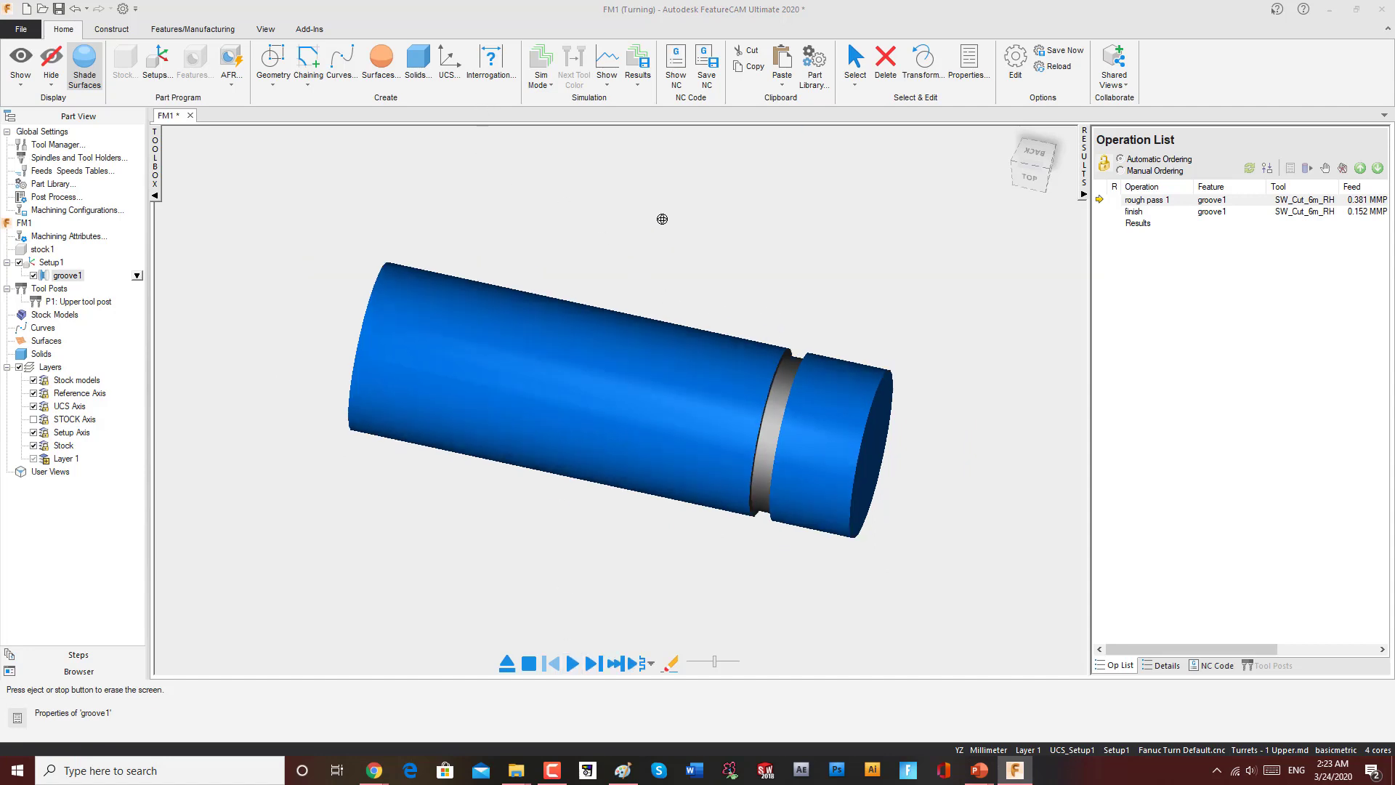
left_click(68, 276)
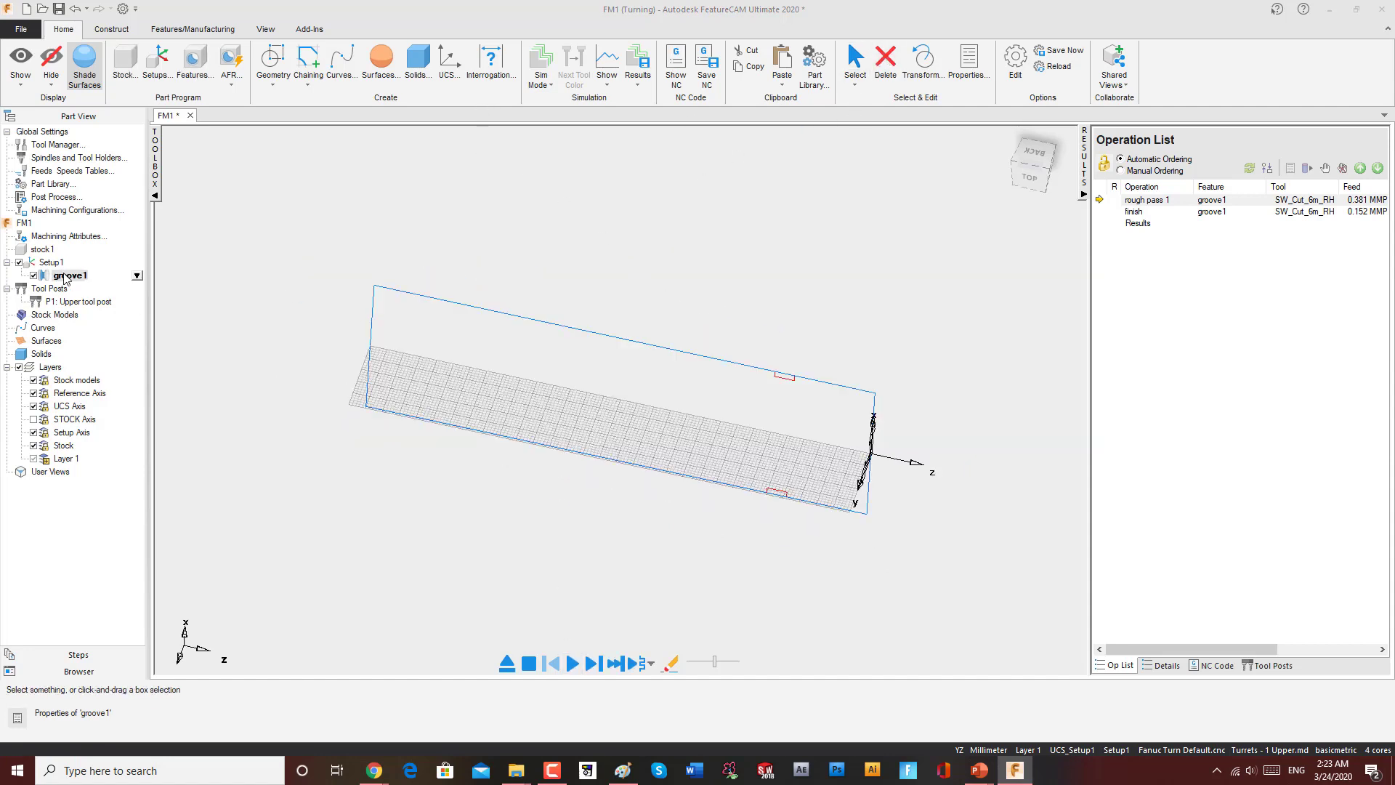
right_click(68, 279)
left_click(166, 383)
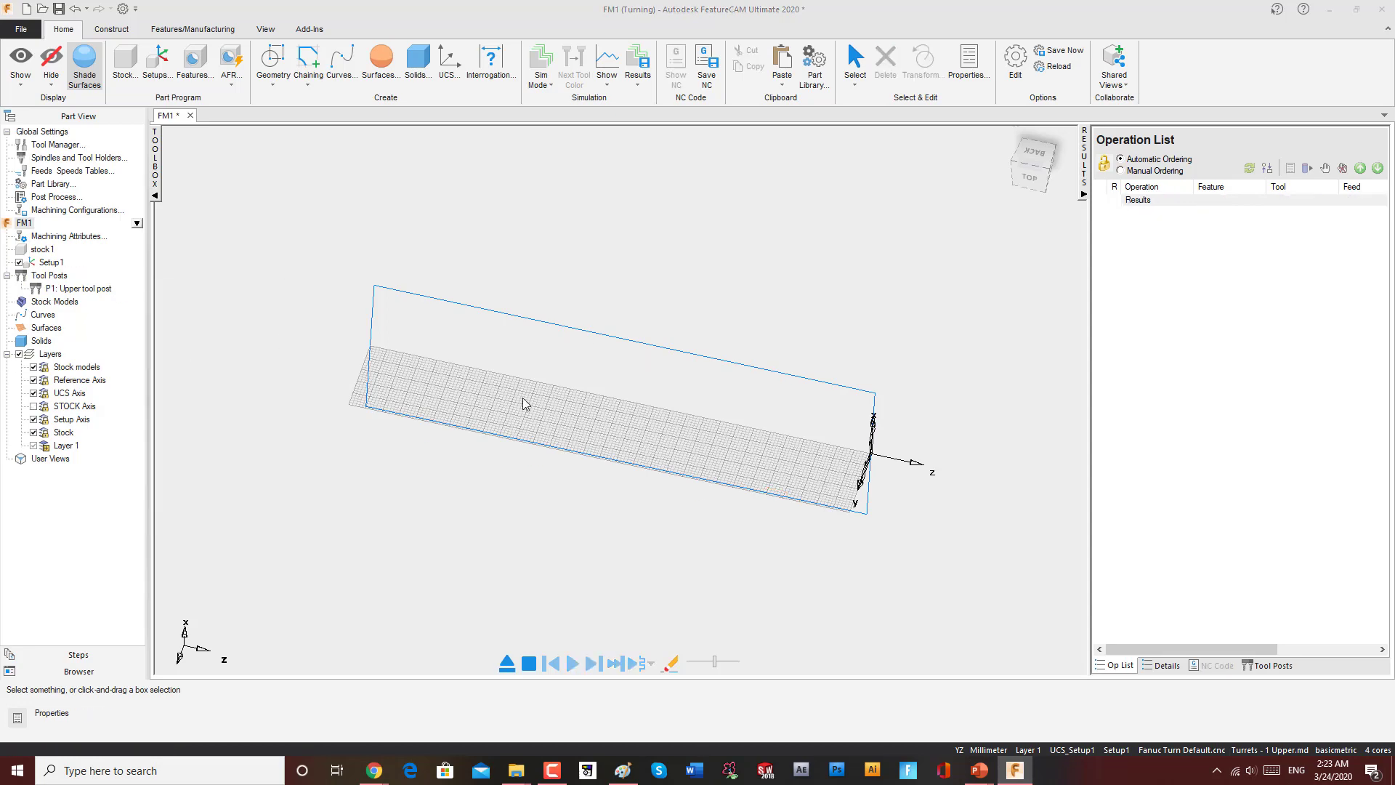
Step: Orient the view back to the top view of the stock
left_click(1029, 178)
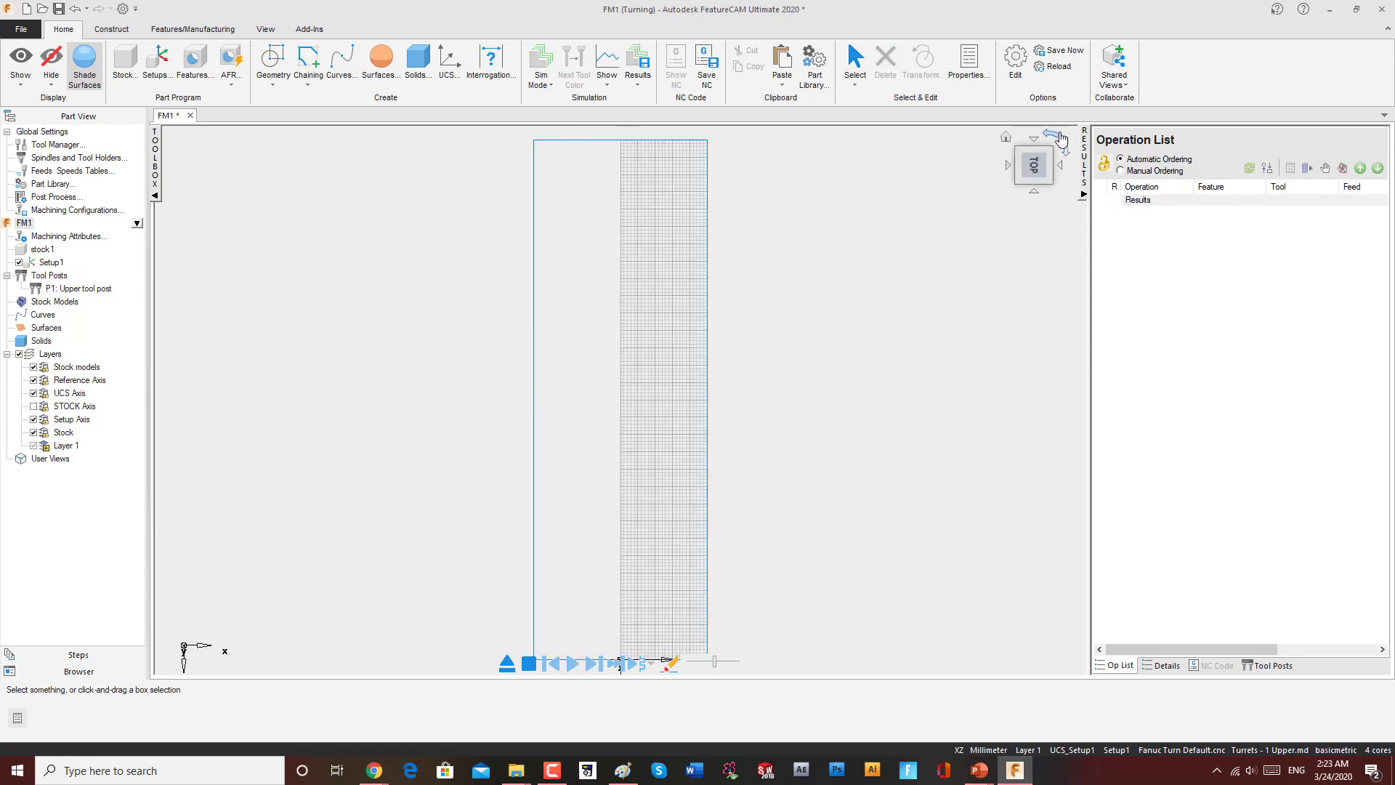
left_click(1057, 140)
scroll(974, 371, "down", 2)
scroll(951, 378, "up", 4)
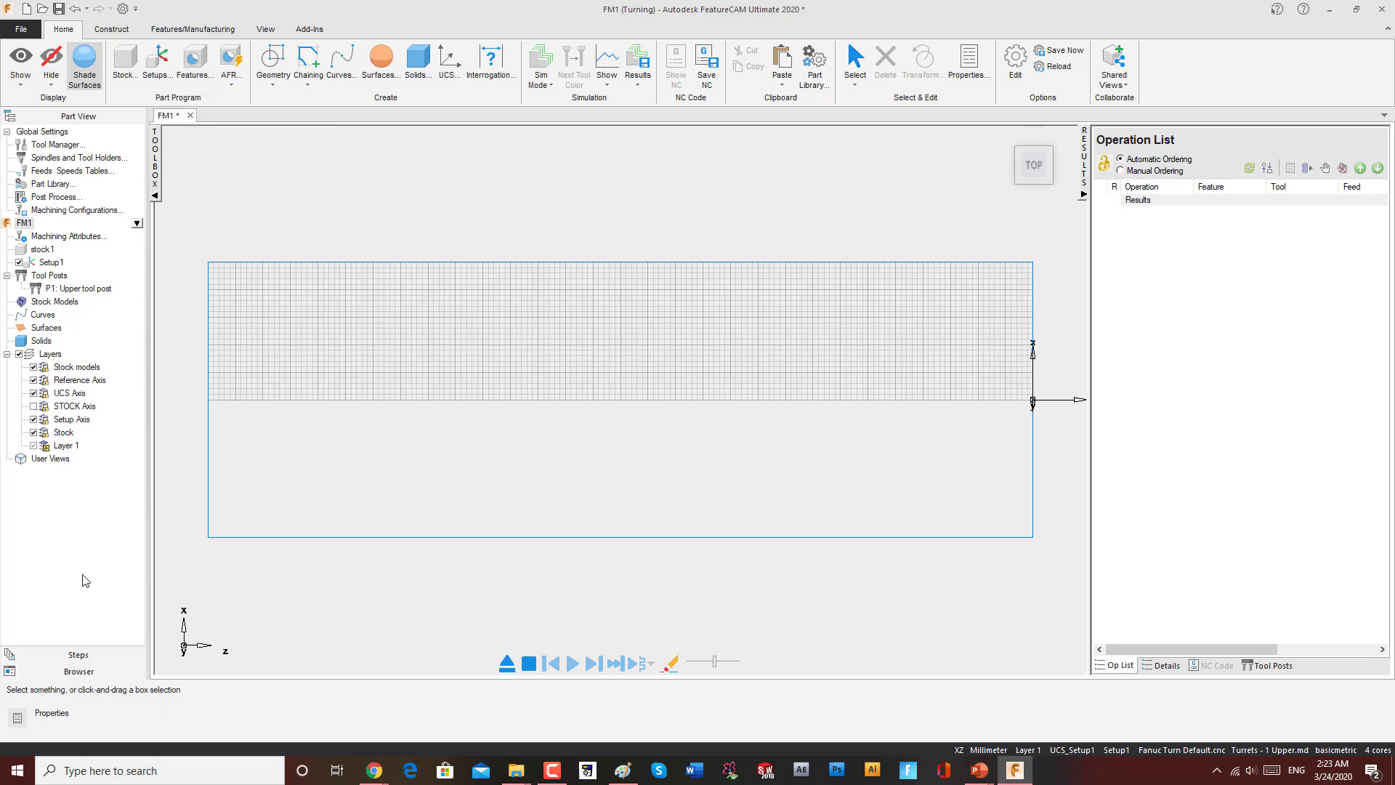
left_click(78, 654)
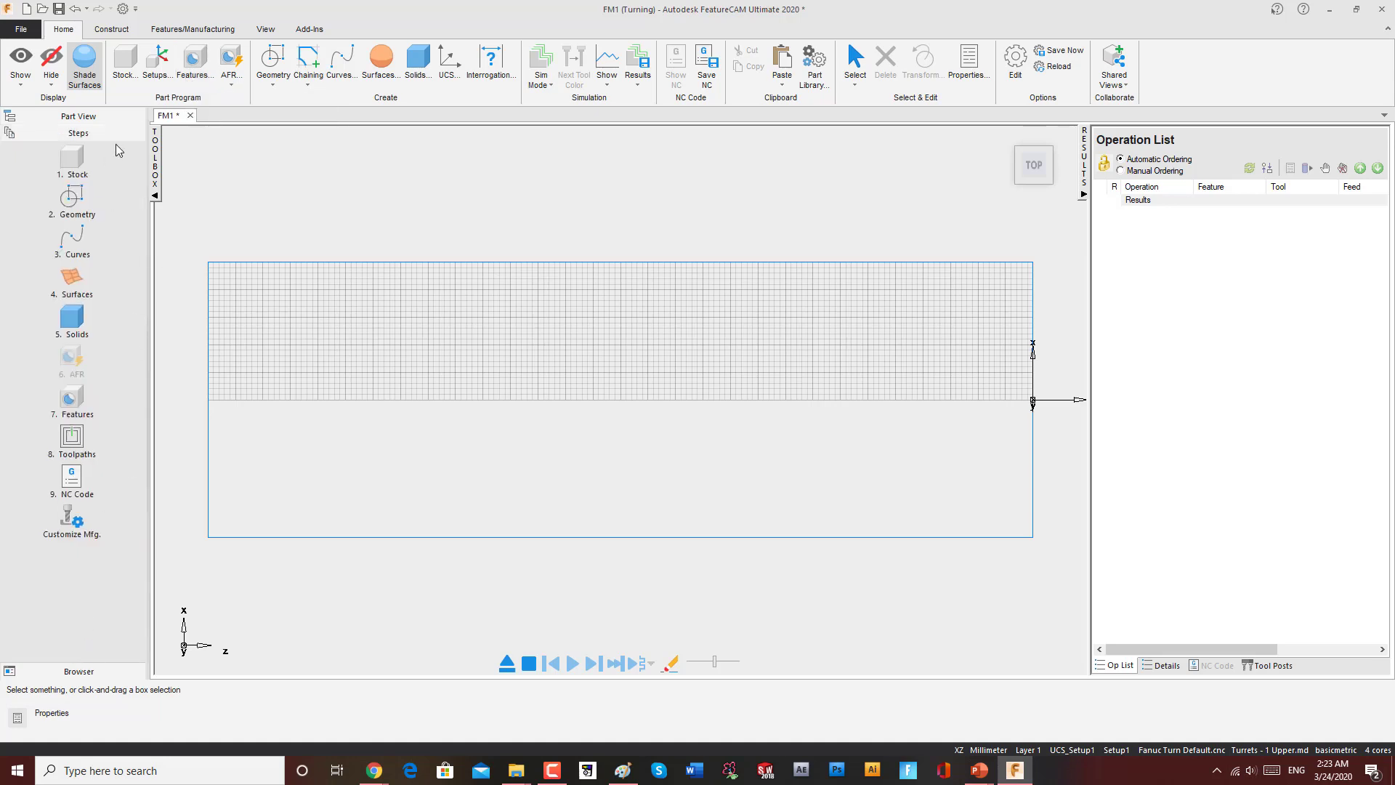
left_click(76, 405)
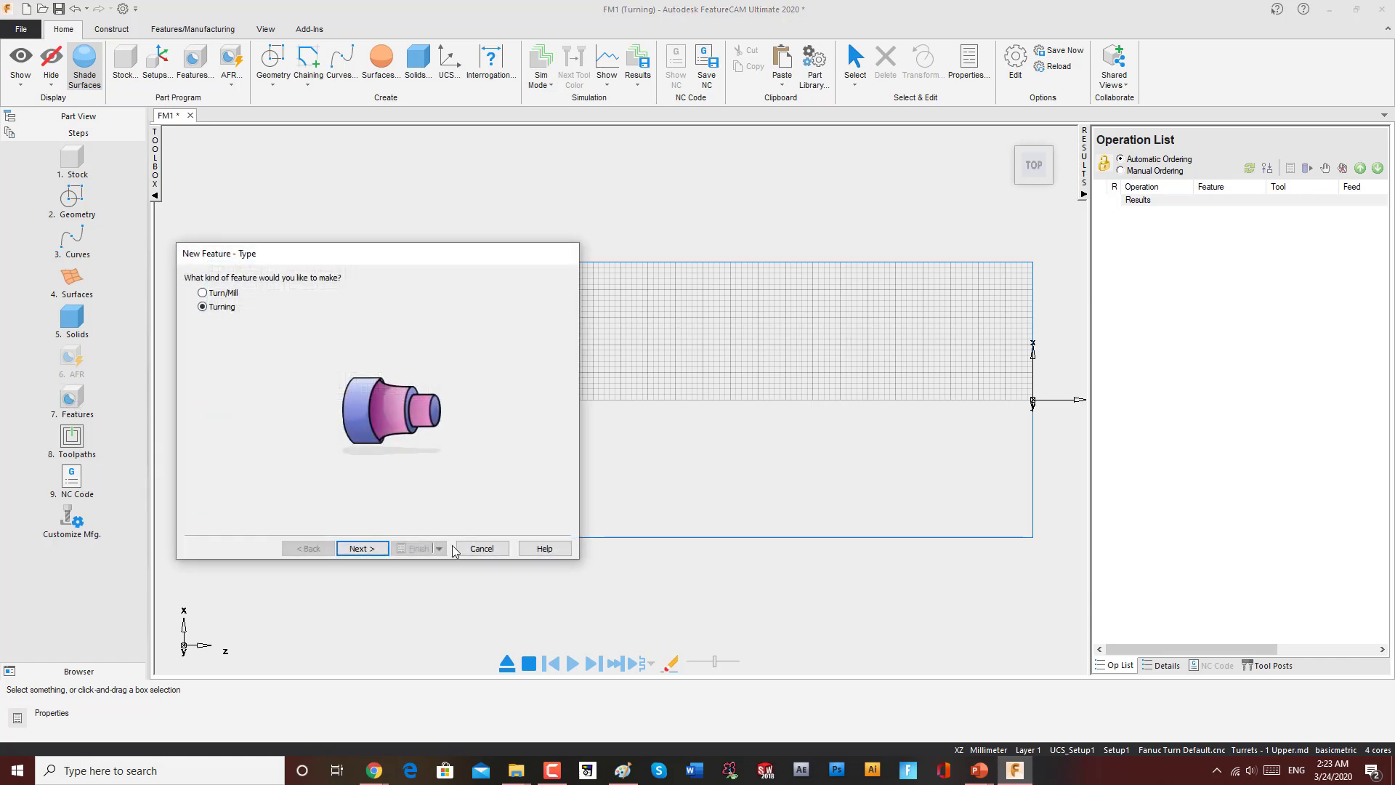
left_click(361, 549)
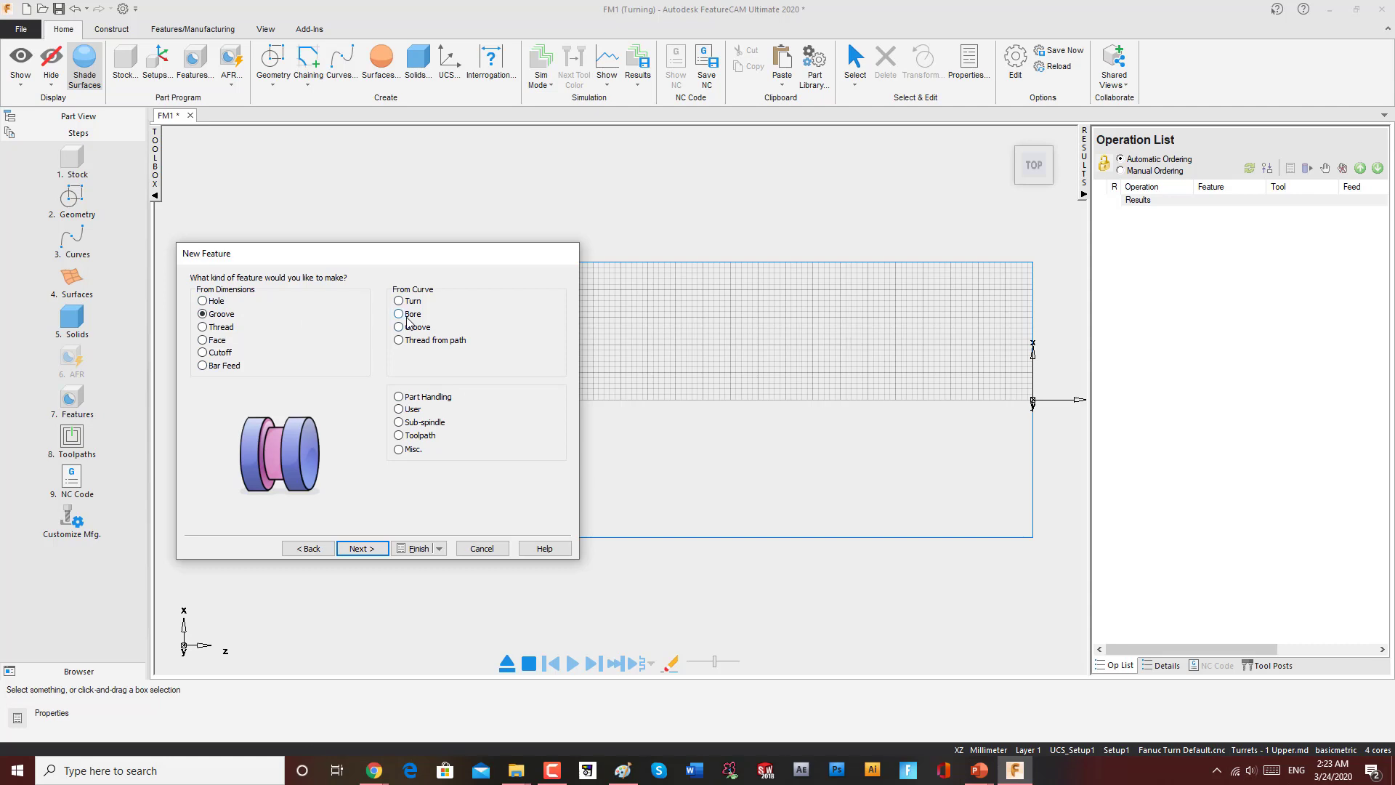
left_click(479, 549)
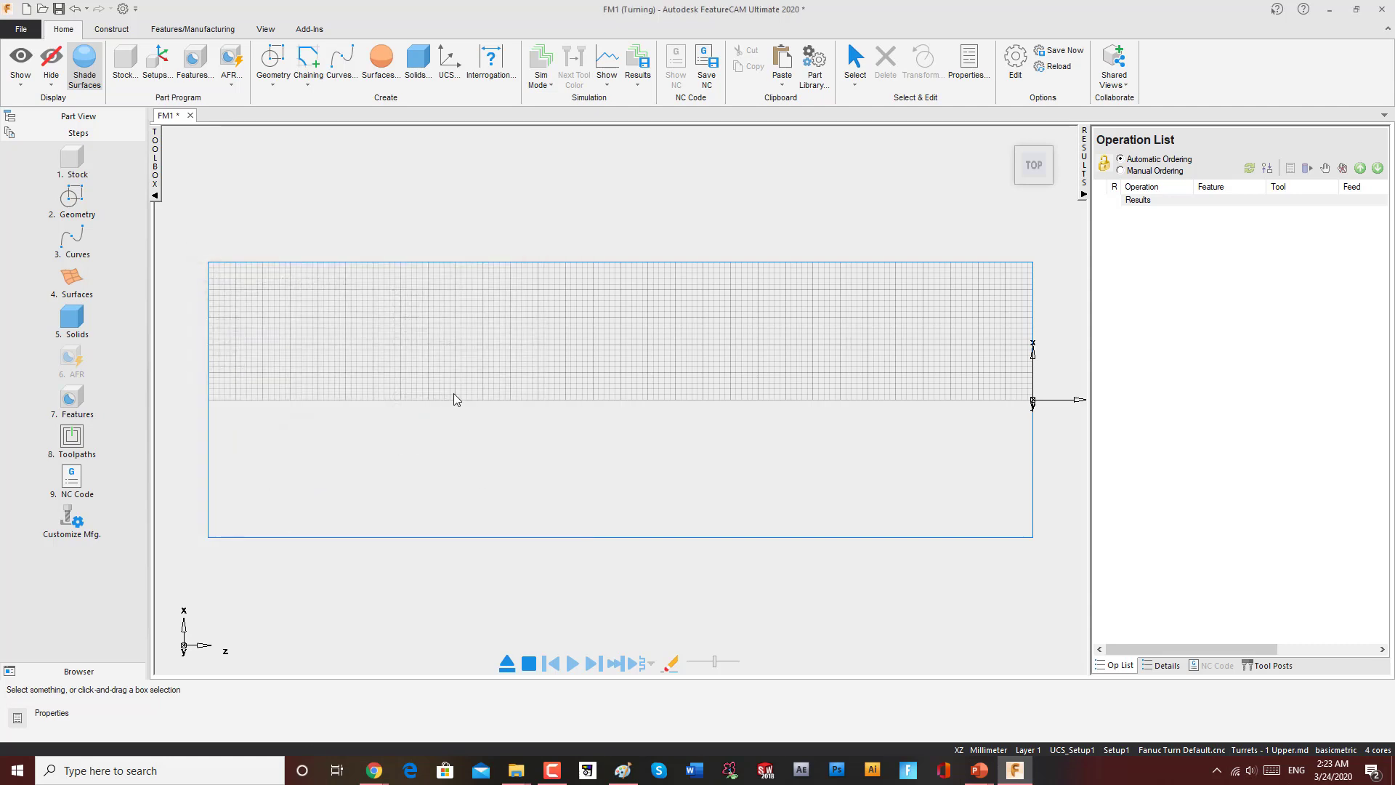
left_click(73, 240)
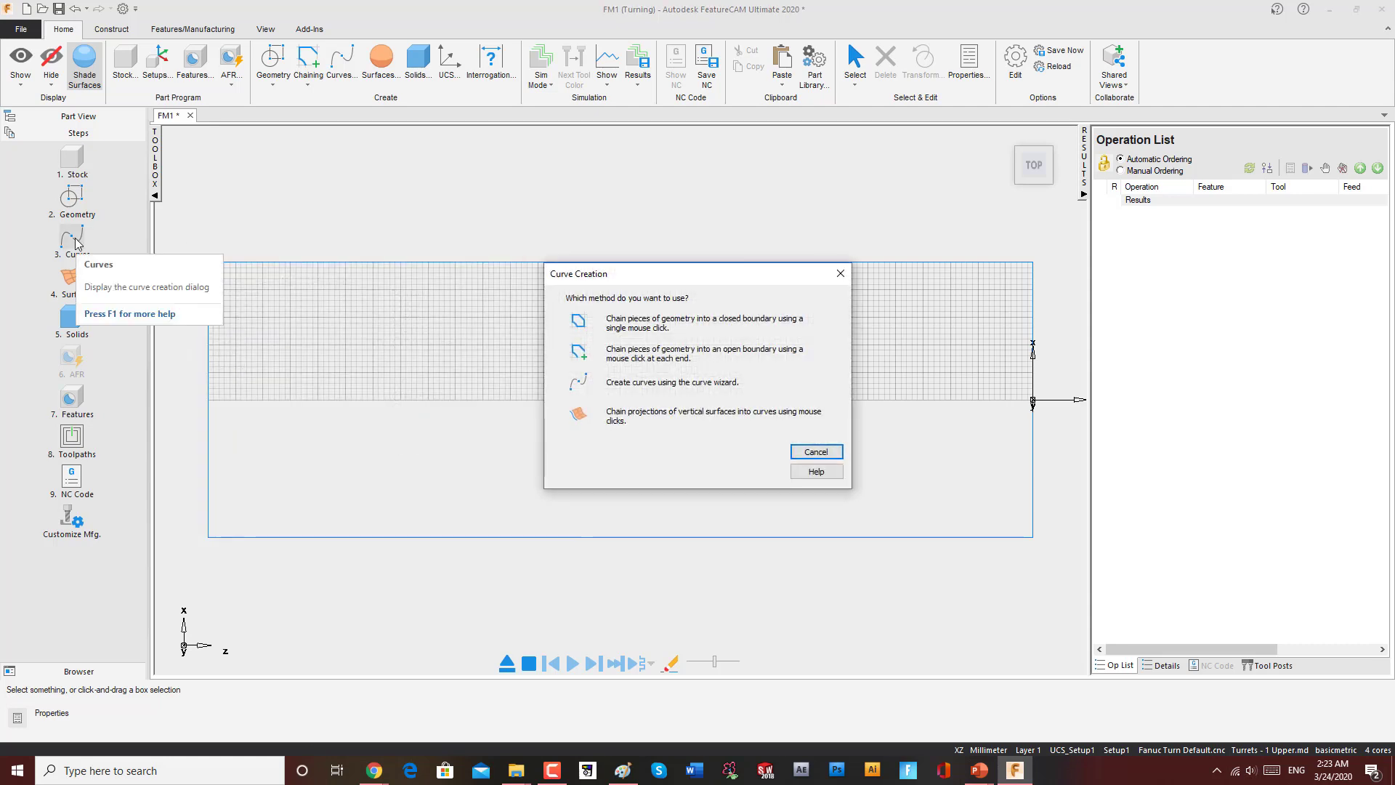
left_click(839, 274)
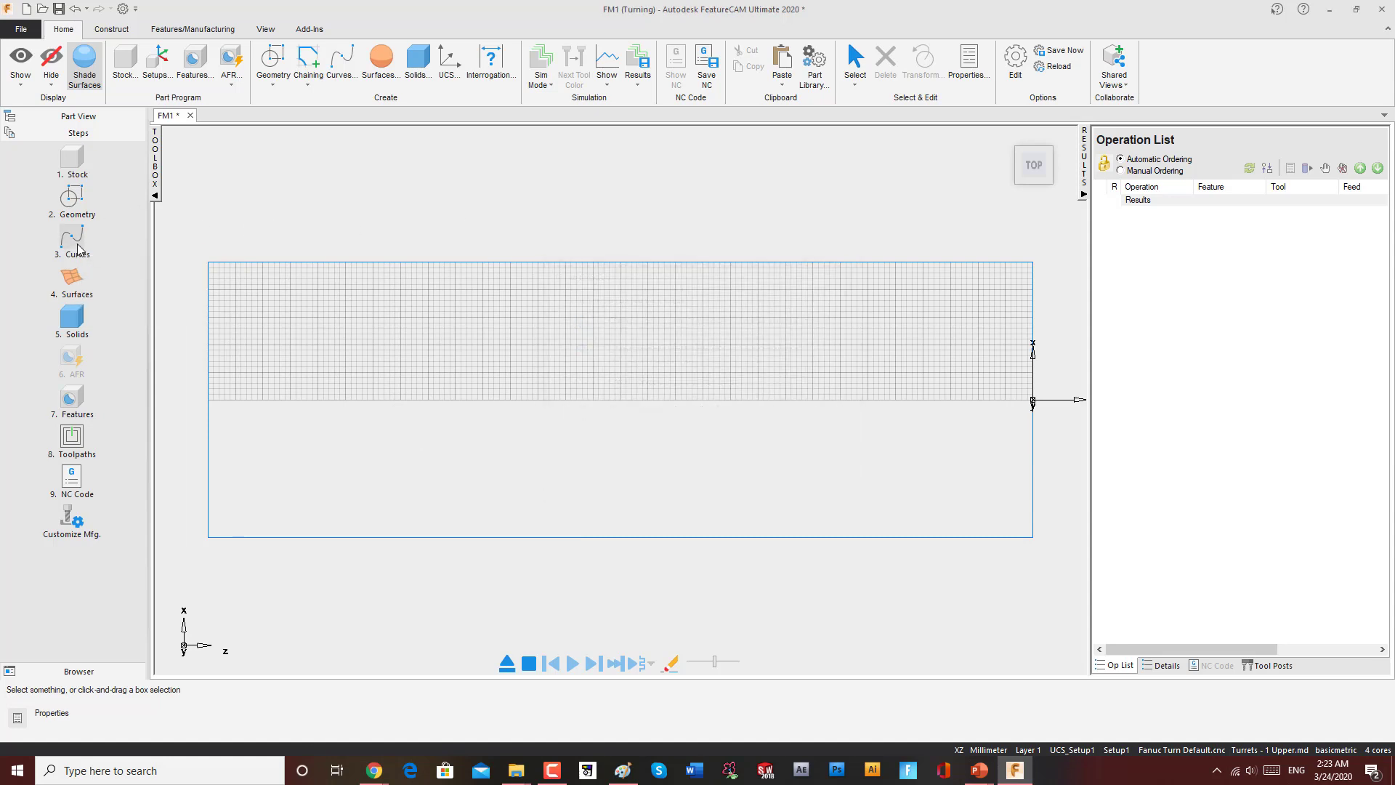
left_click(72, 204)
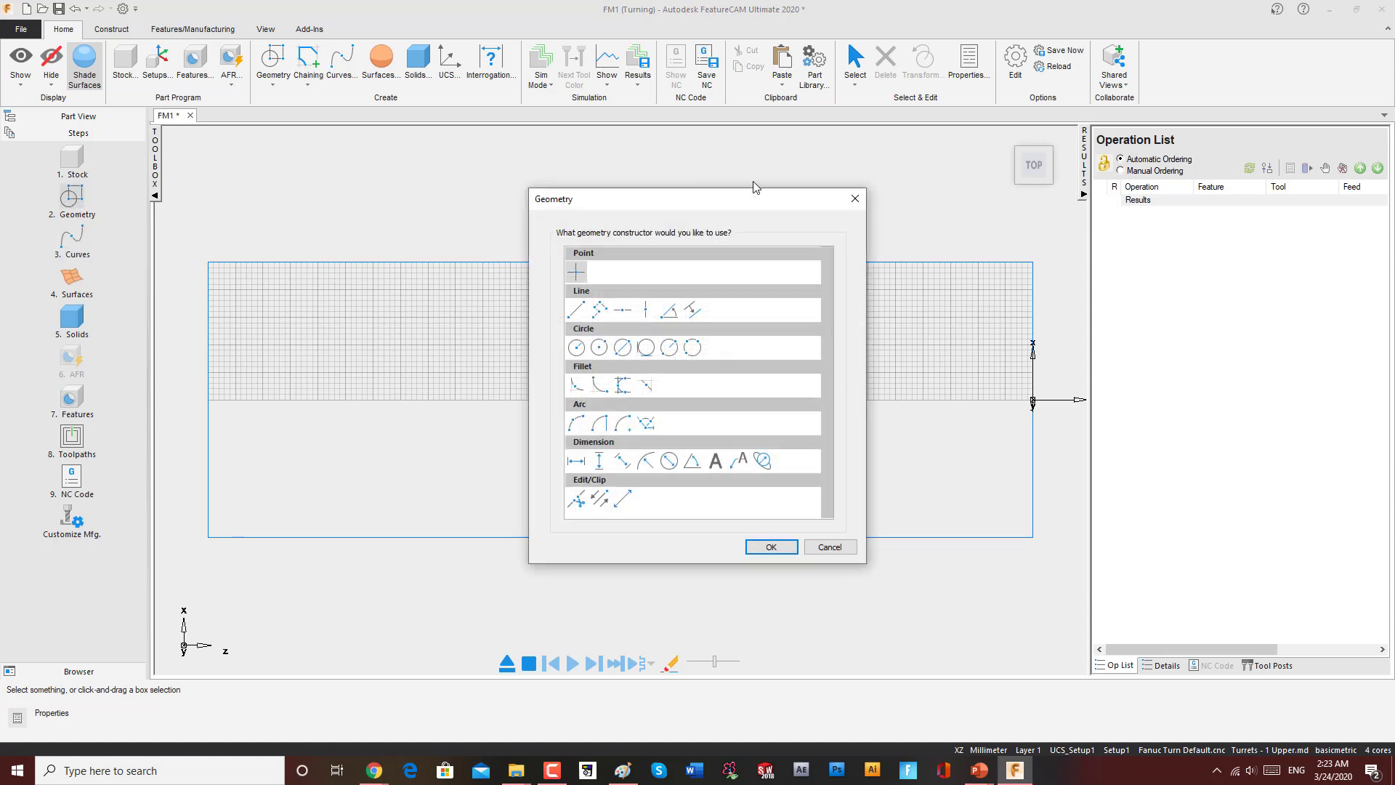
left_click(863, 204)
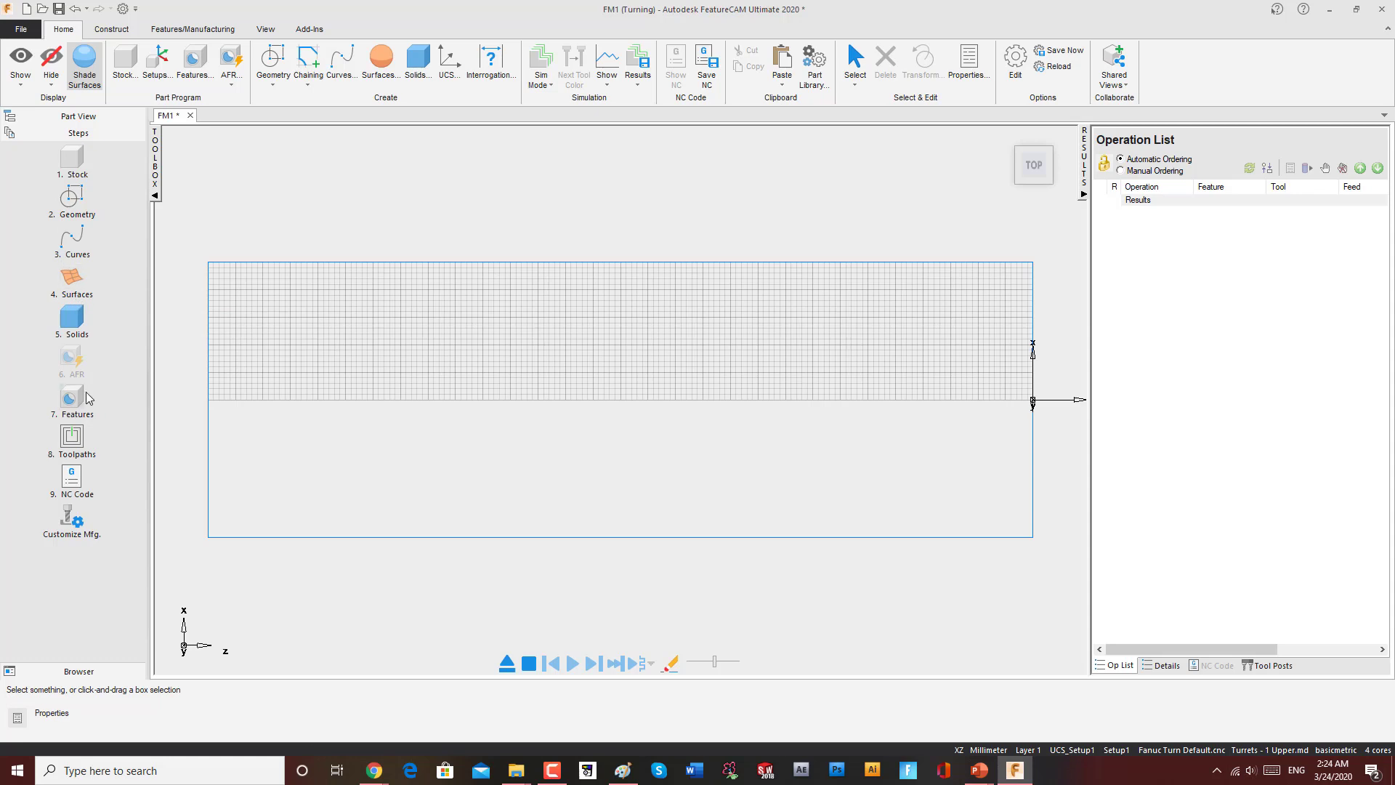
Step: Draw a connected-line profile along the stock from X 30 at its right end, with a taper, a groove and steps
left_click(70, 200)
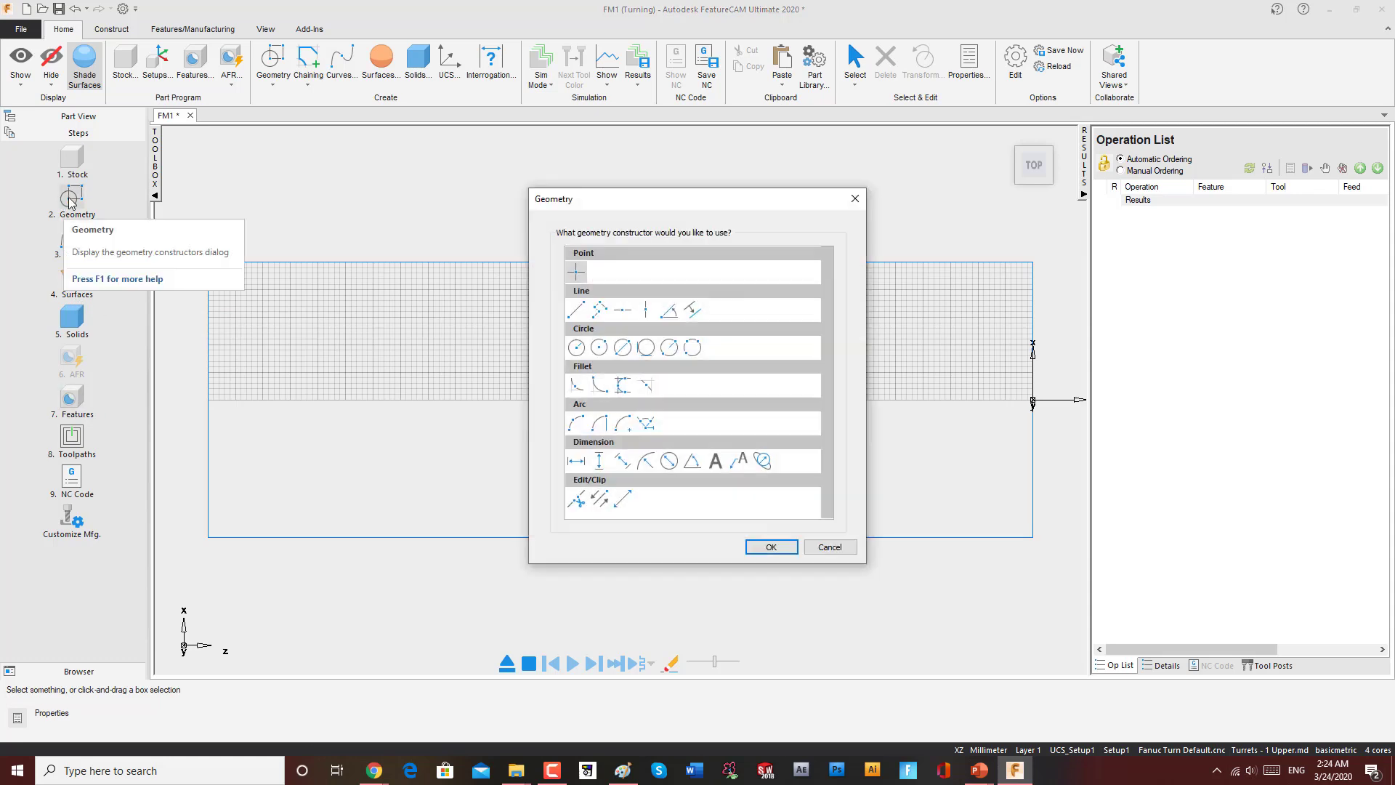
left_click(599, 311)
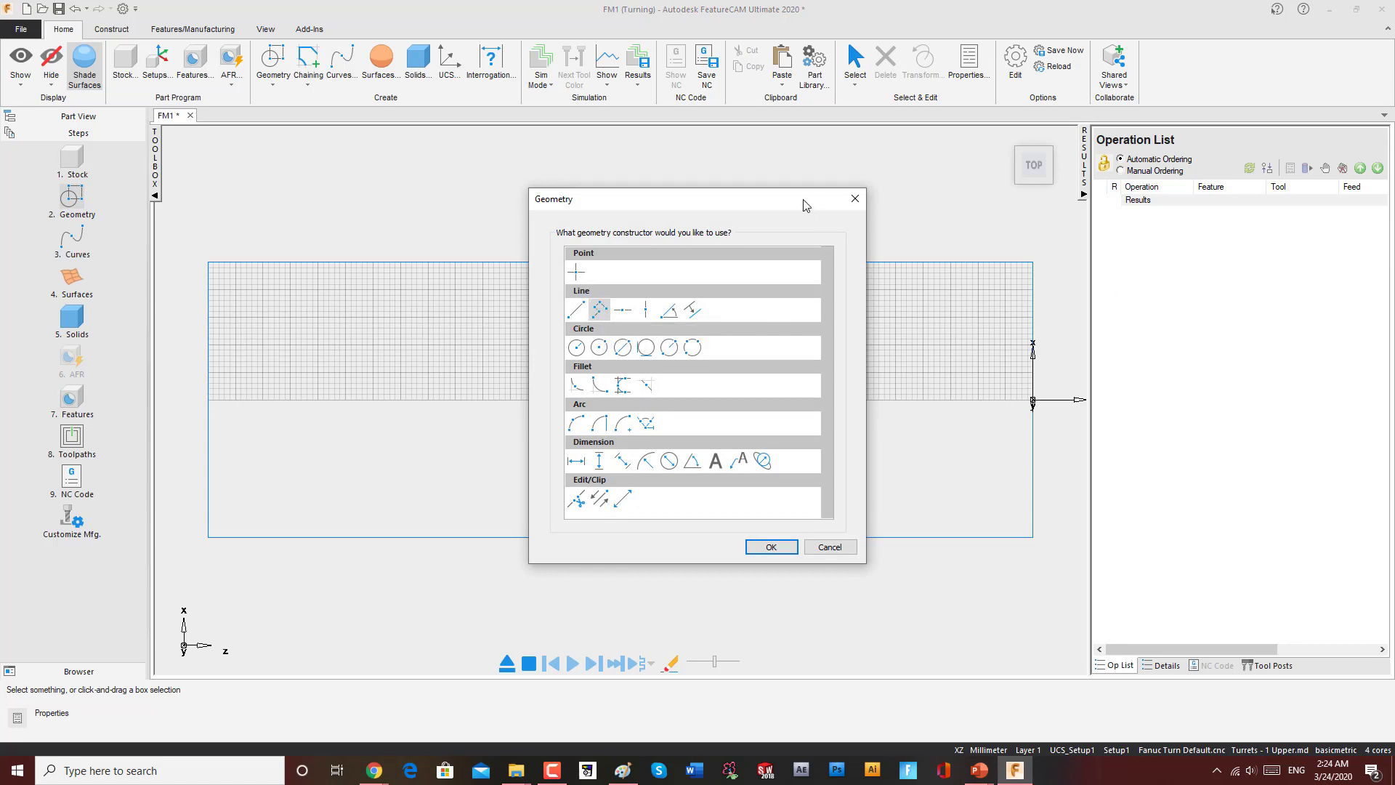
left_click_drag(805, 205, 490, 222)
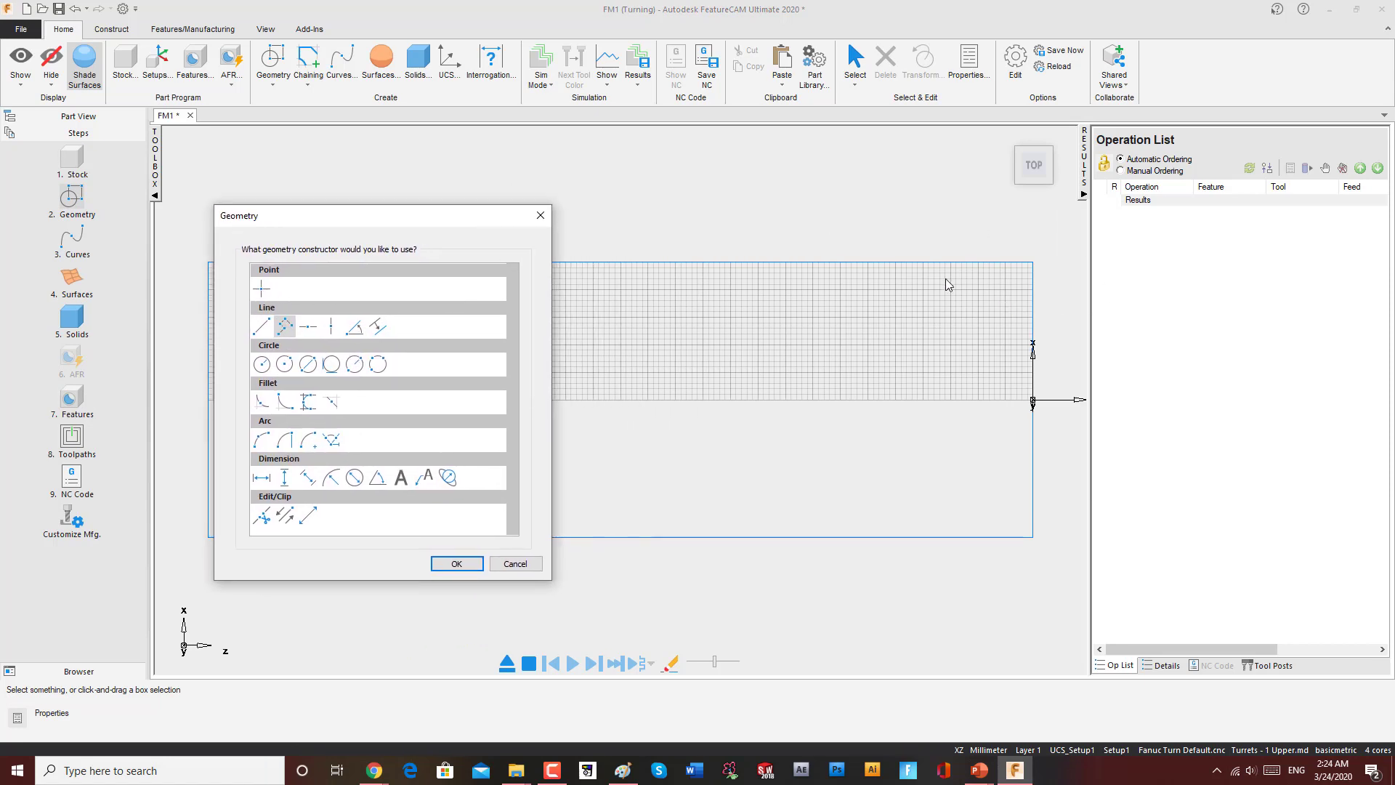
left_click(474, 561)
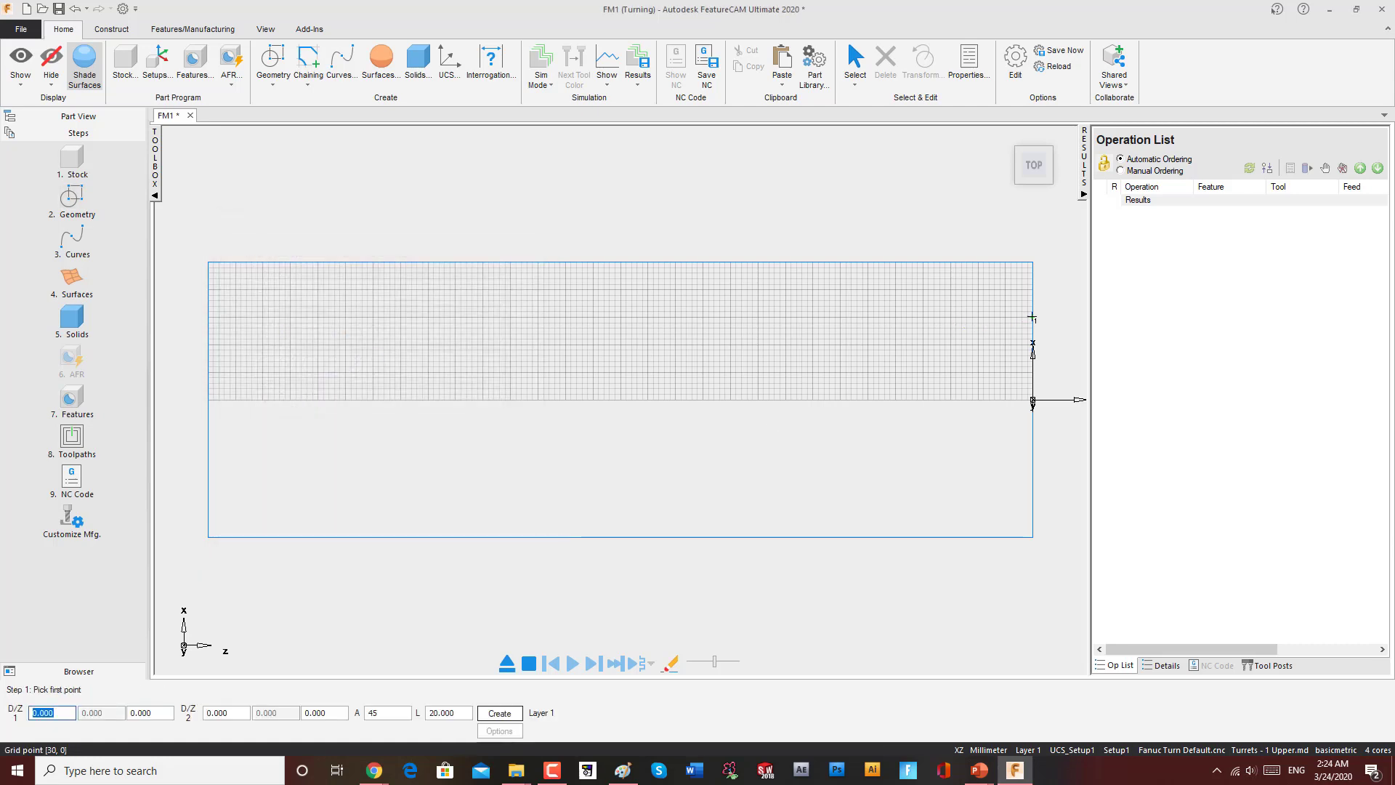
left_click(1031, 318)
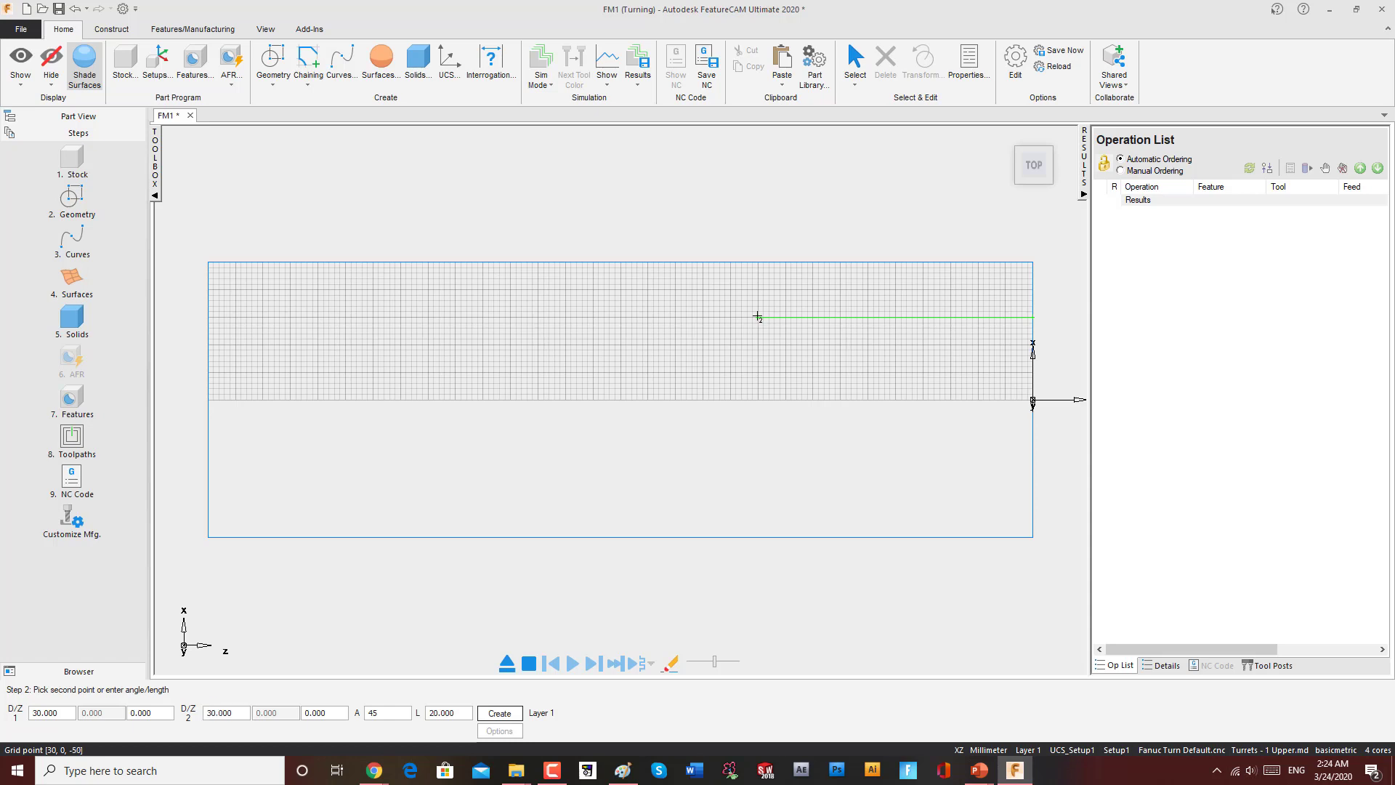
left_click(757, 317)
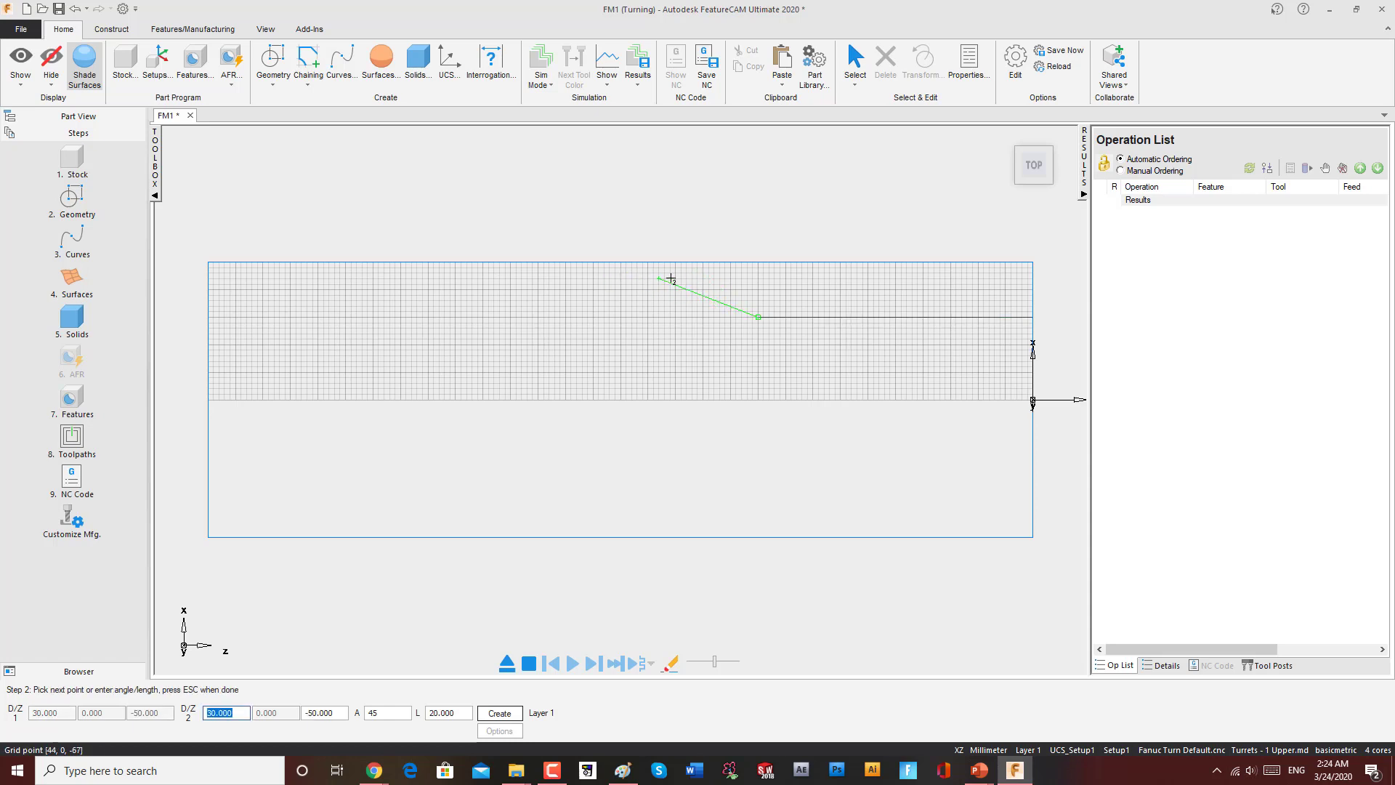
left_click(674, 278)
left_click(509, 278)
left_click(505, 316)
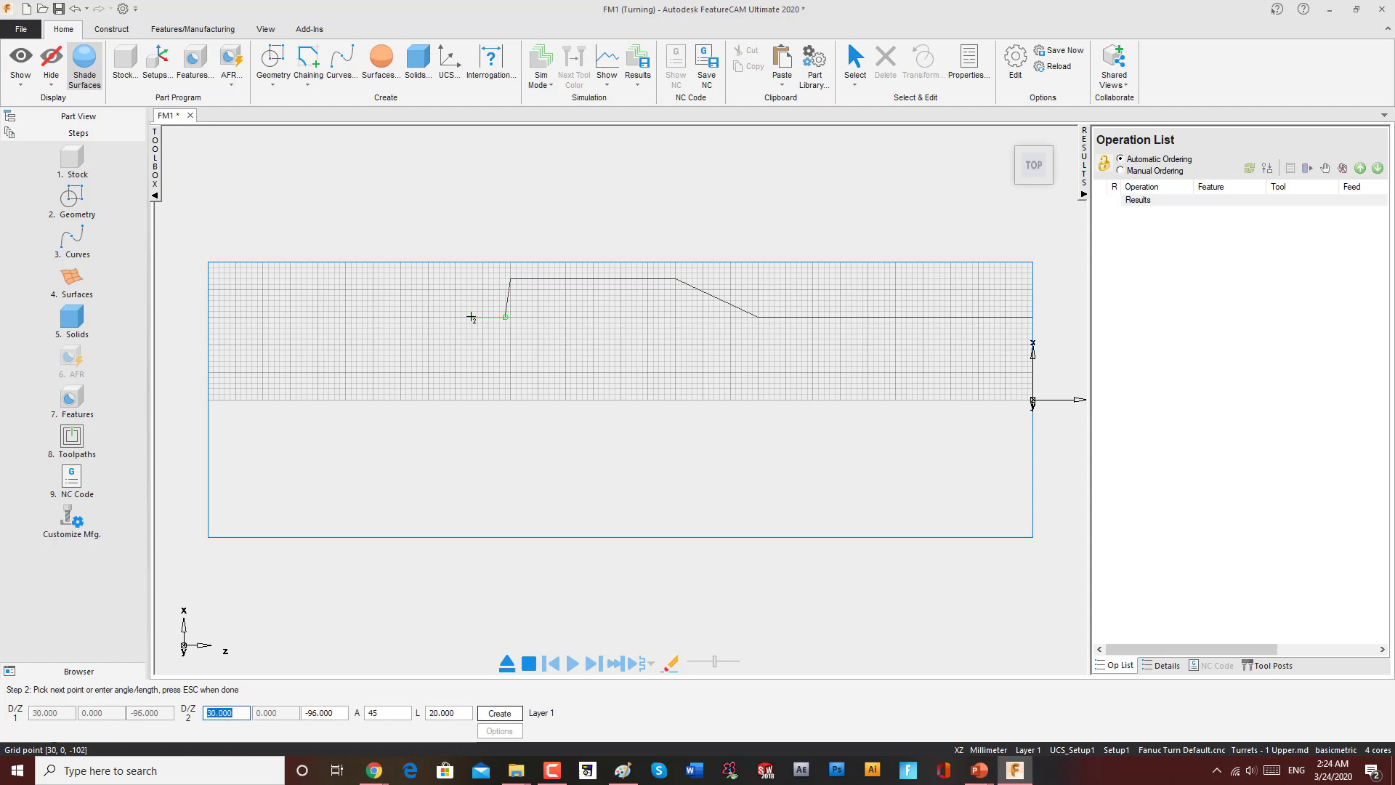
left_click(470, 317)
left_click(451, 279)
left_click(405, 278)
left_click(401, 261)
left_click(364, 260)
right_click(394, 234)
key("Escape")
key("Escape")
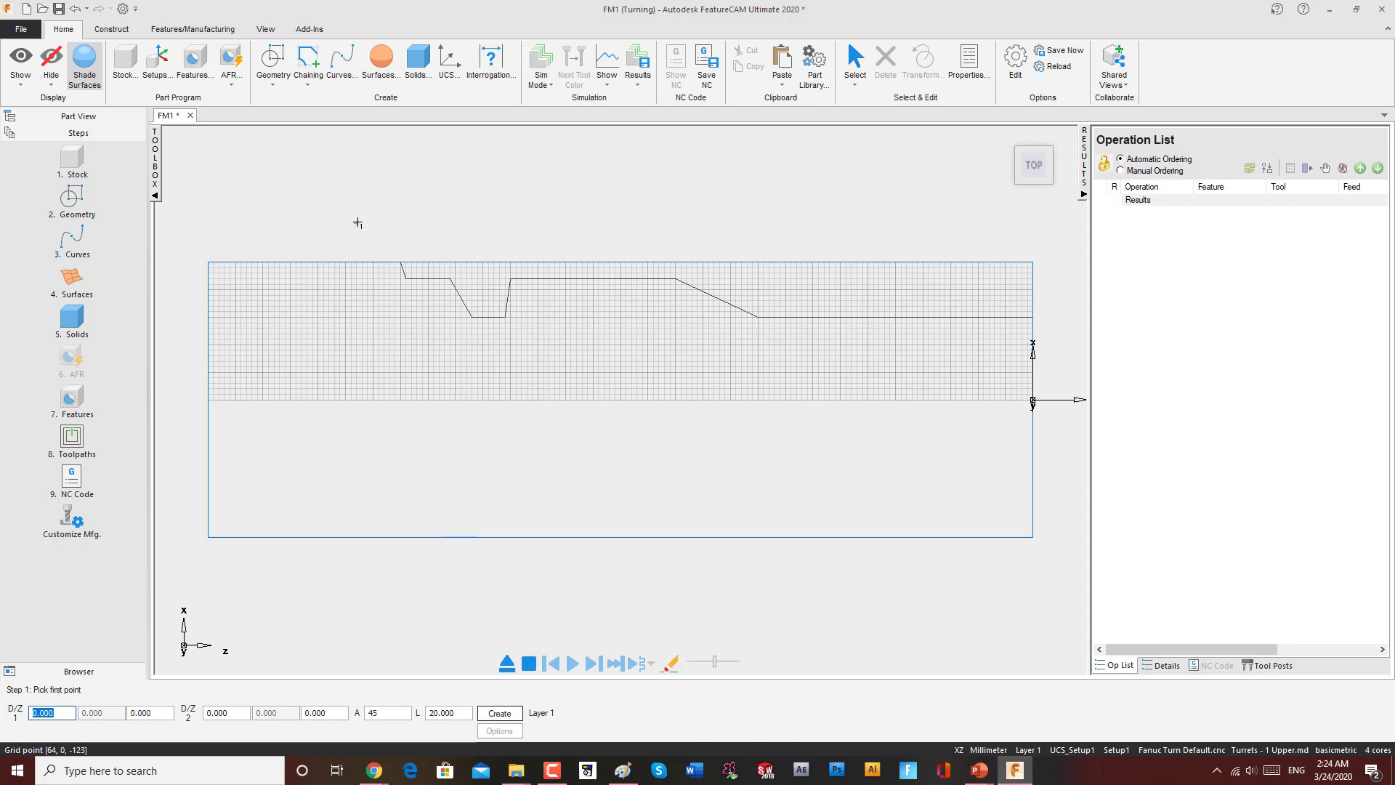
Step: Chain the profile's line pieces into a single curve named CUT
left_click(71, 236)
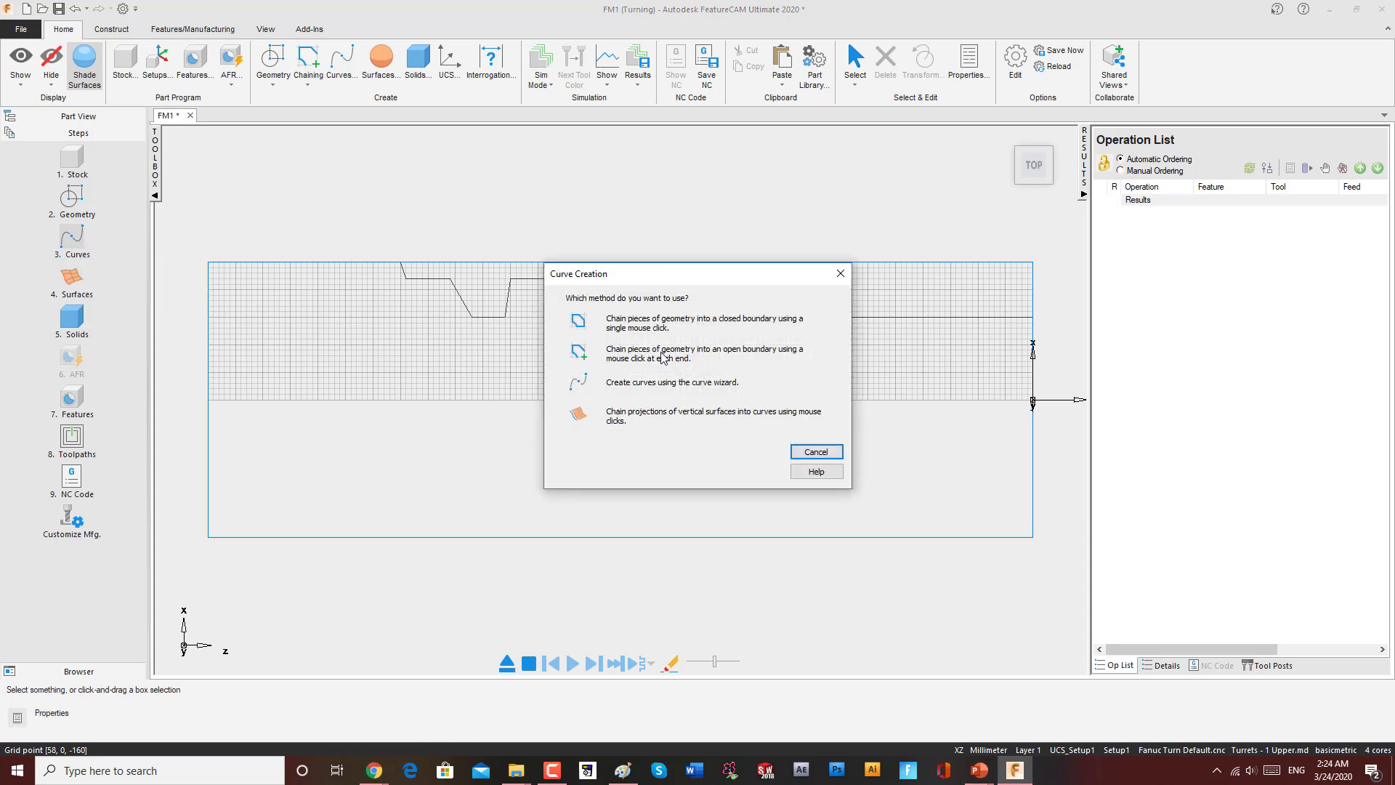
left_click(840, 273)
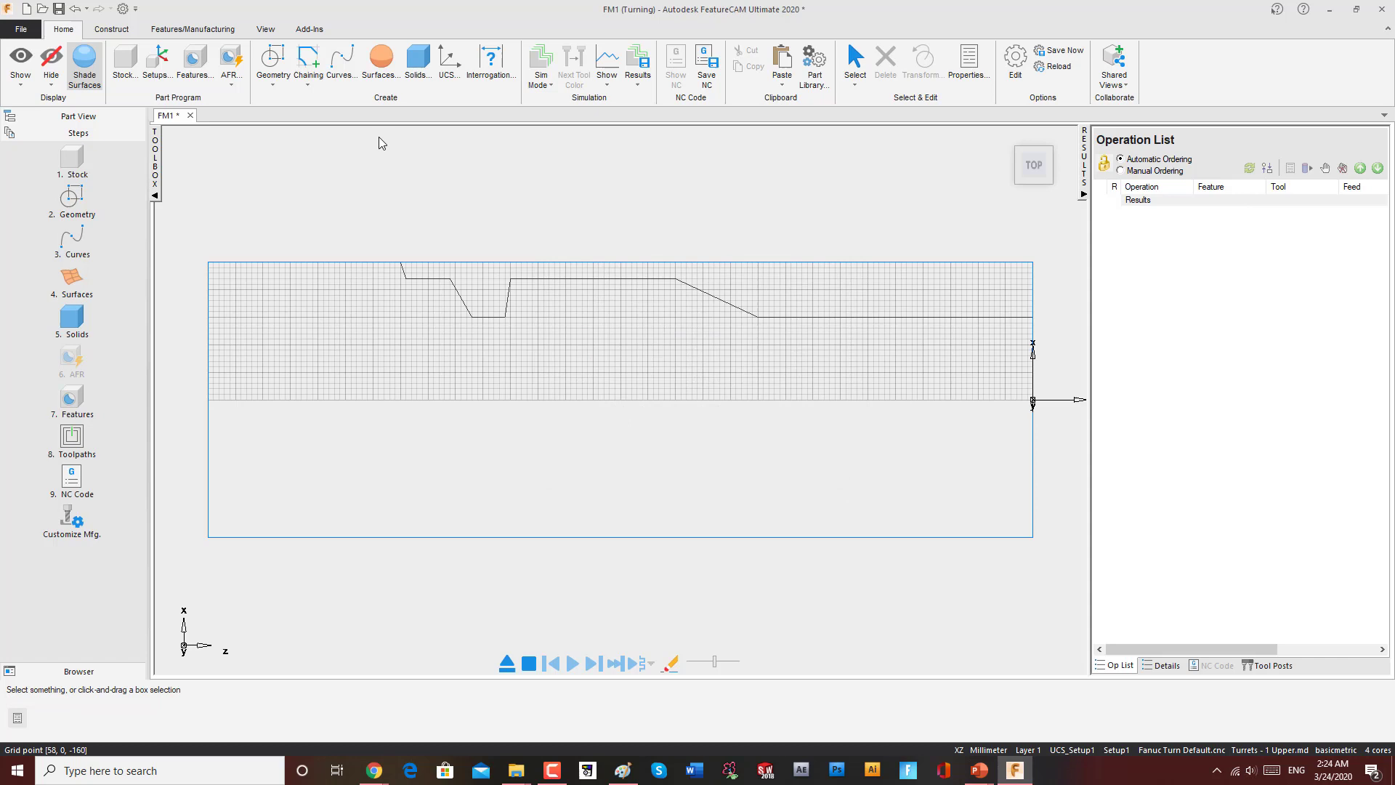
left_click(309, 81)
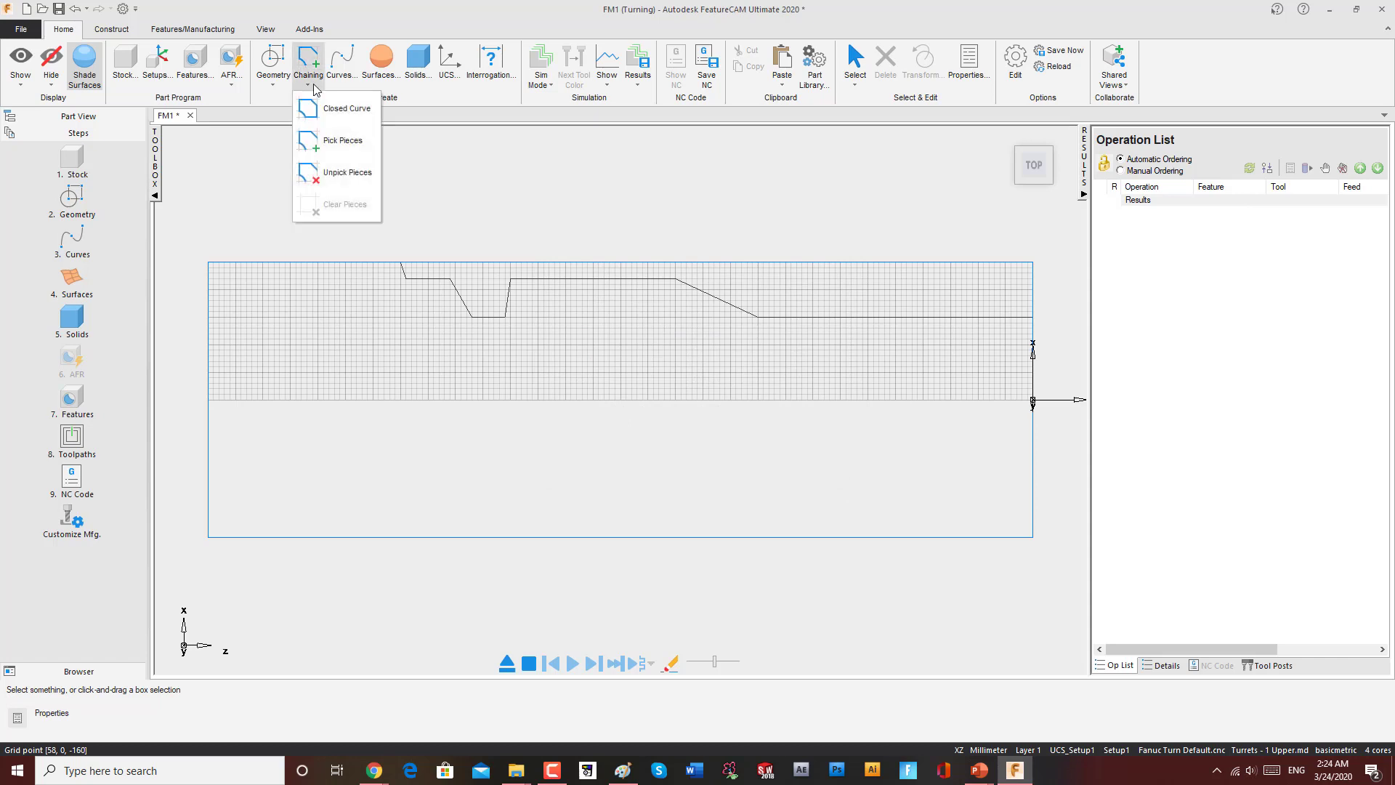
left_click(339, 143)
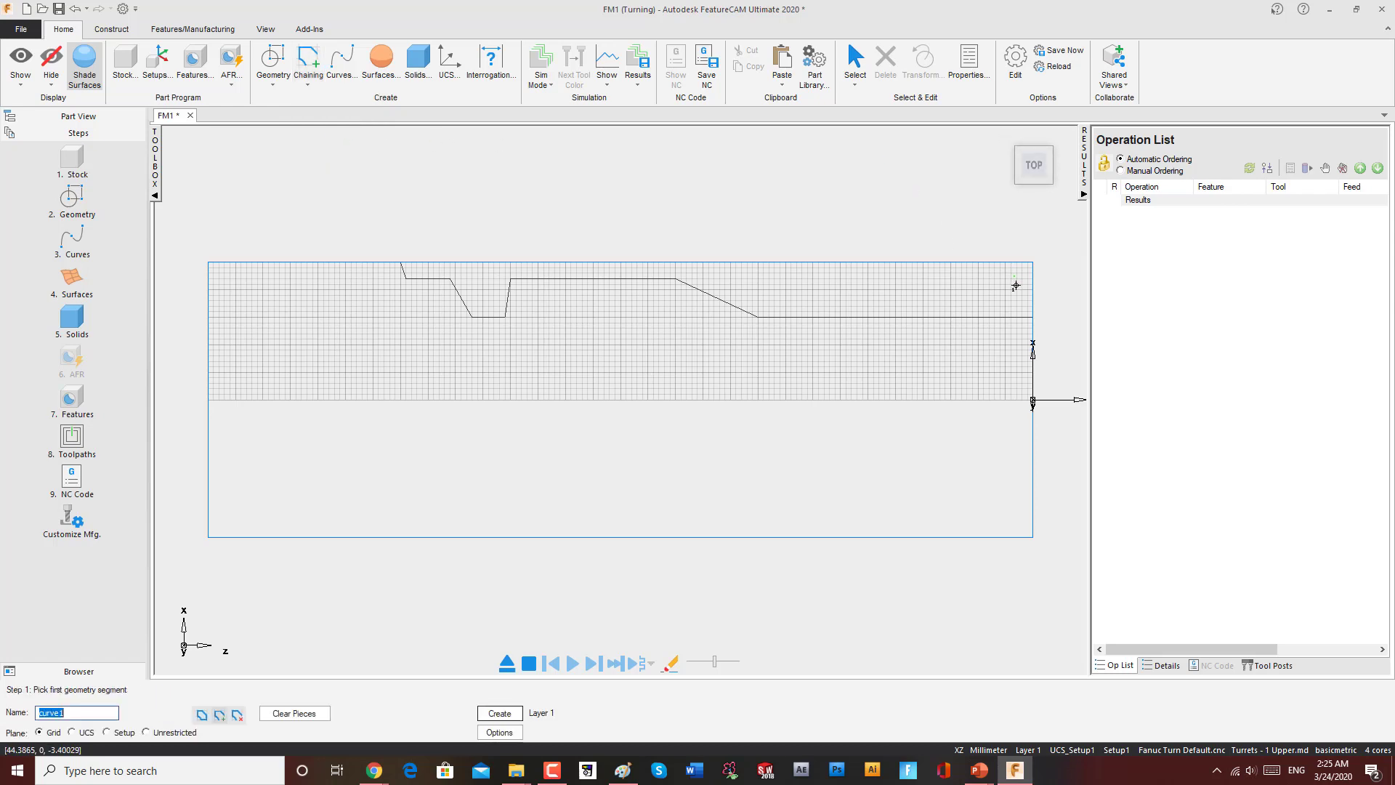
left_click(1017, 319)
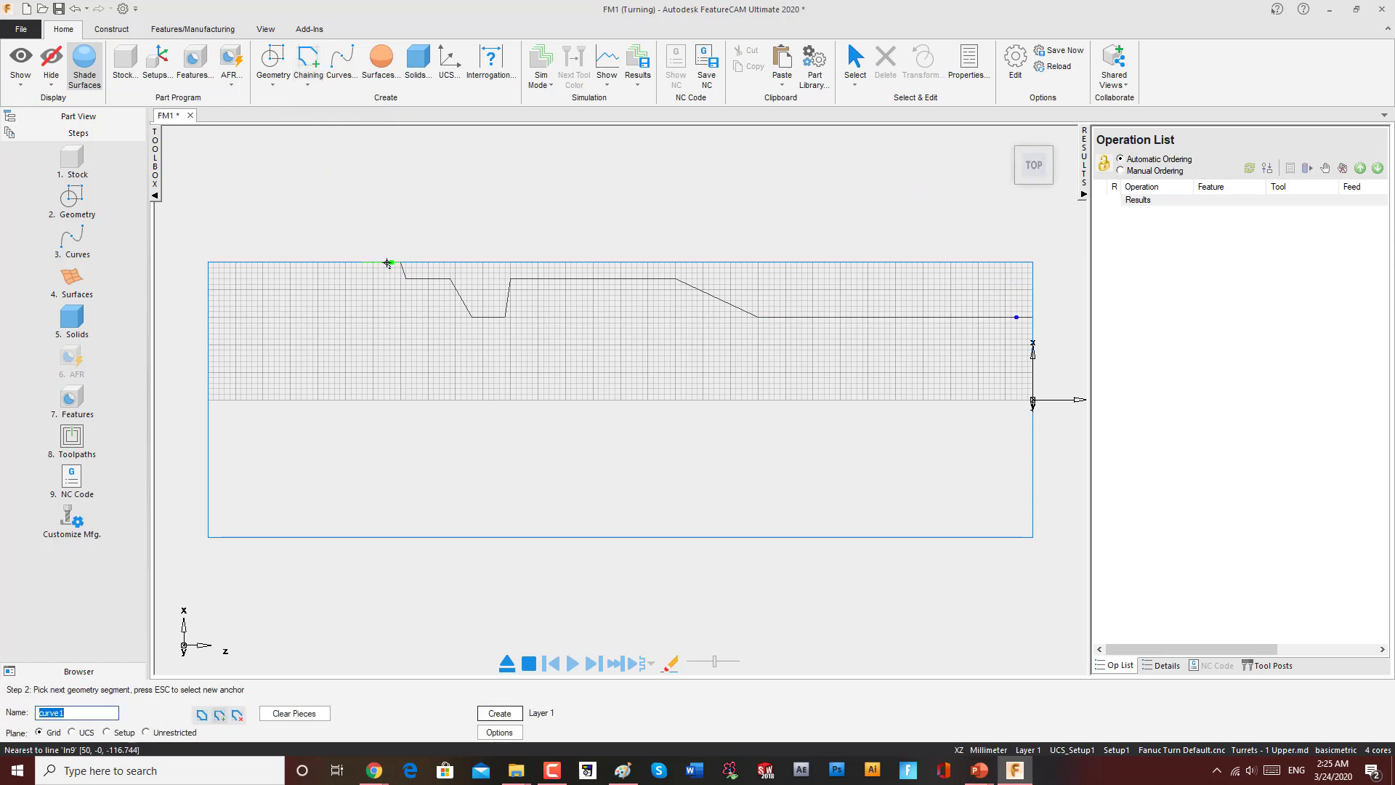
left_click(374, 262)
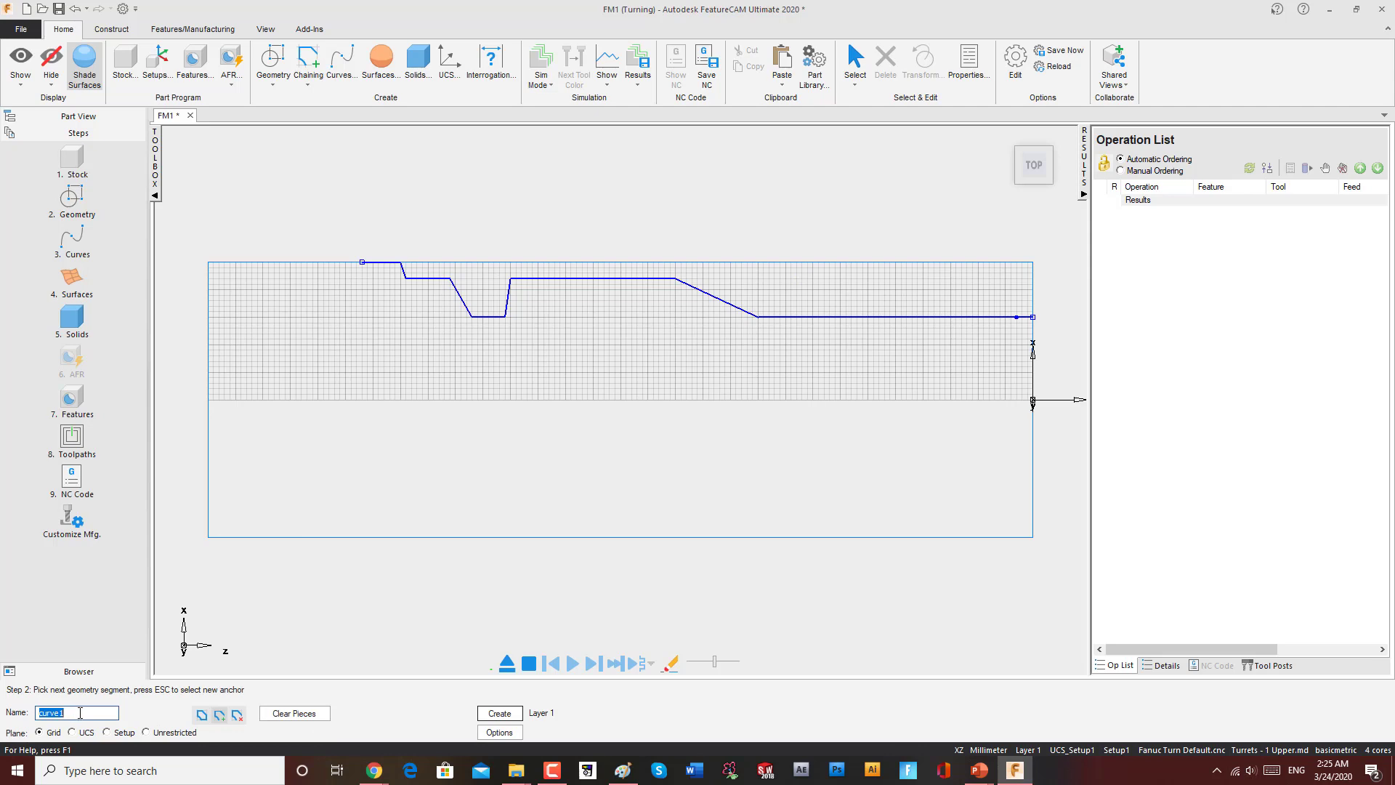
type("r")
type("FI")
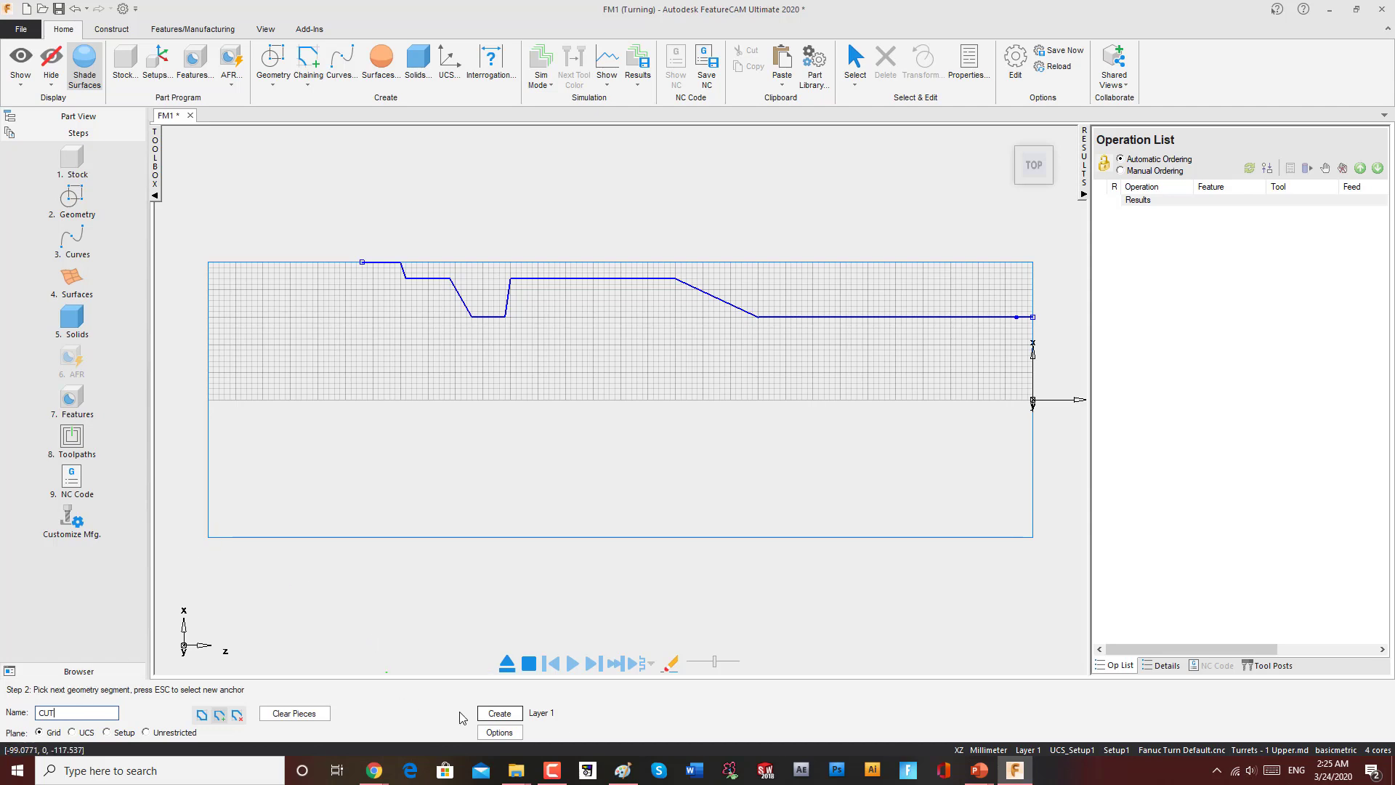
left_click(498, 712)
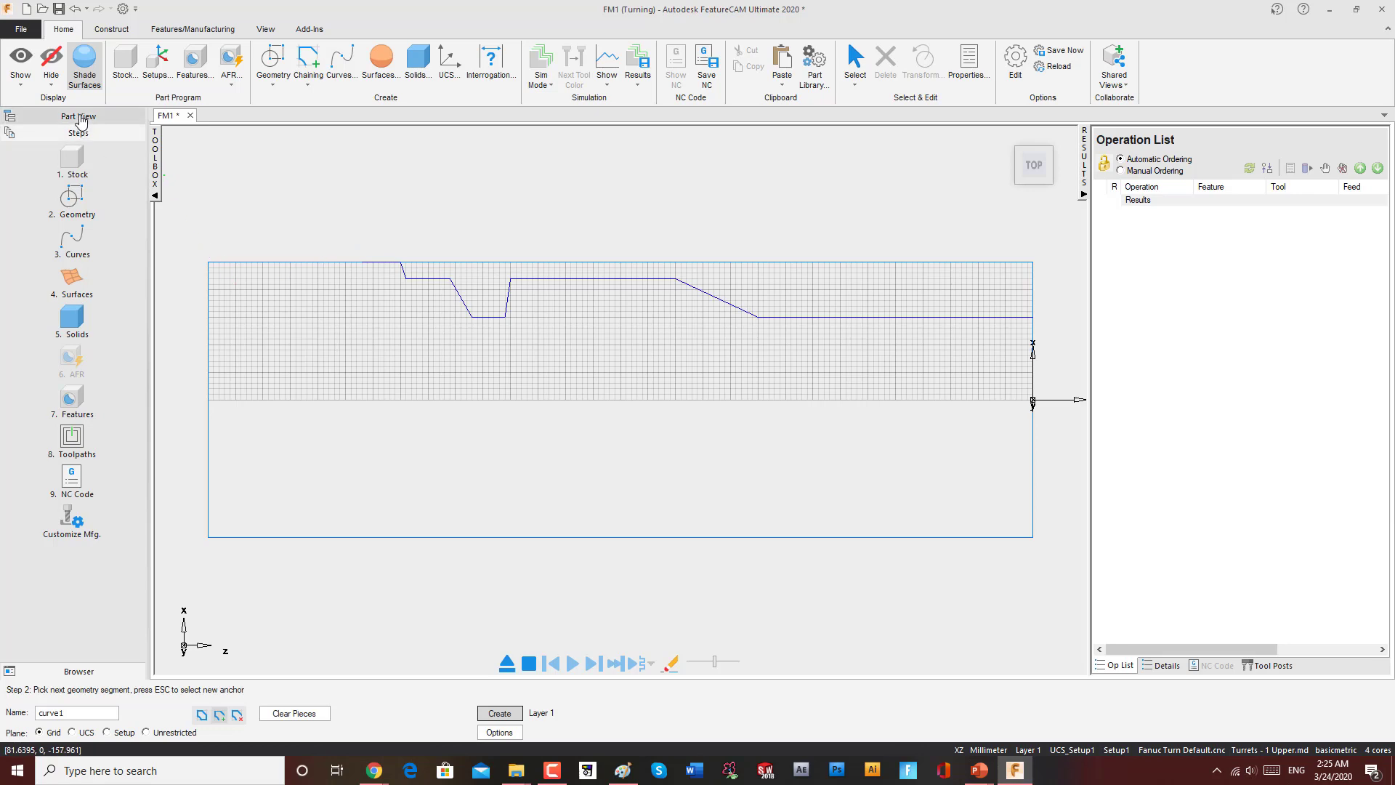
Step: Review the cut curve from the part tree by opening it for editing and reapplying it
left_click(80, 118)
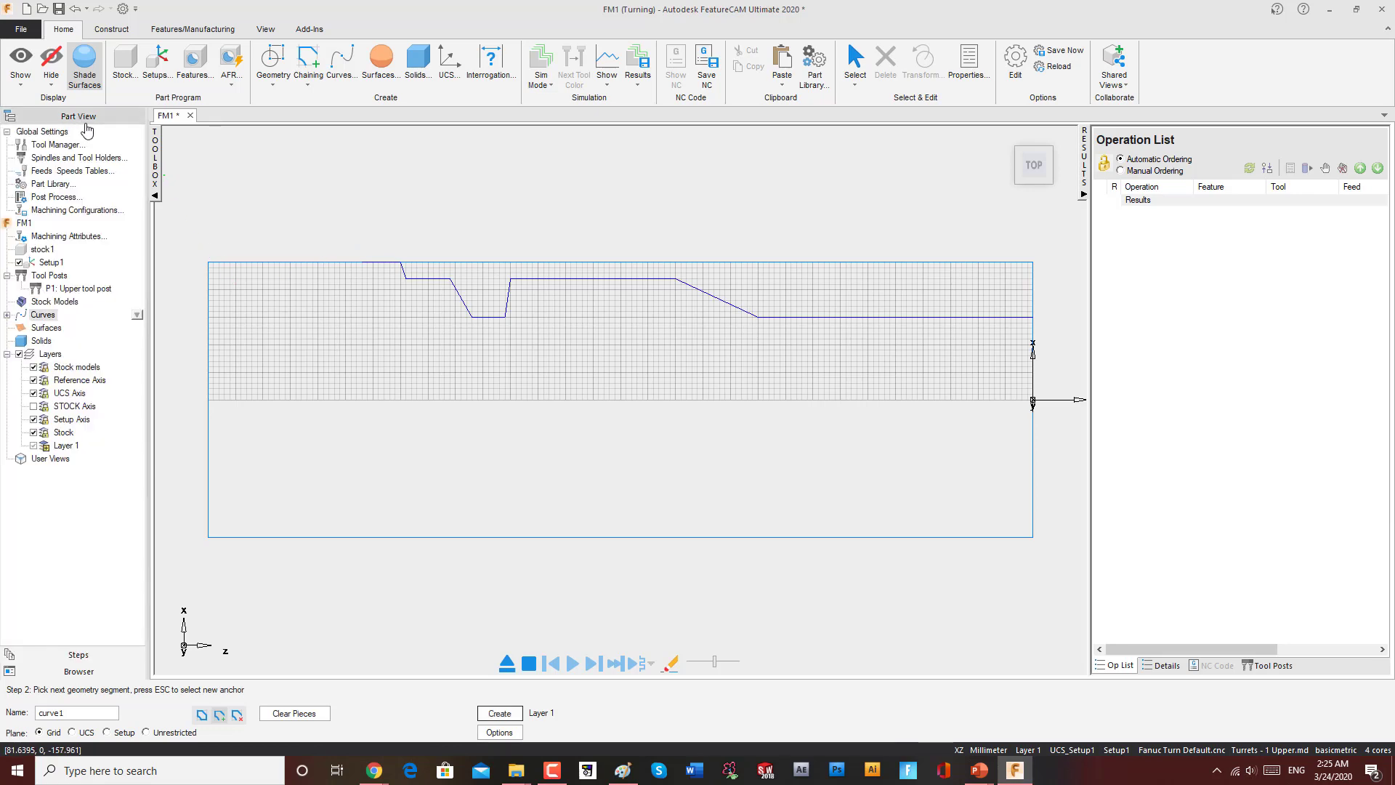
left_click(7, 316)
left_click(51, 329)
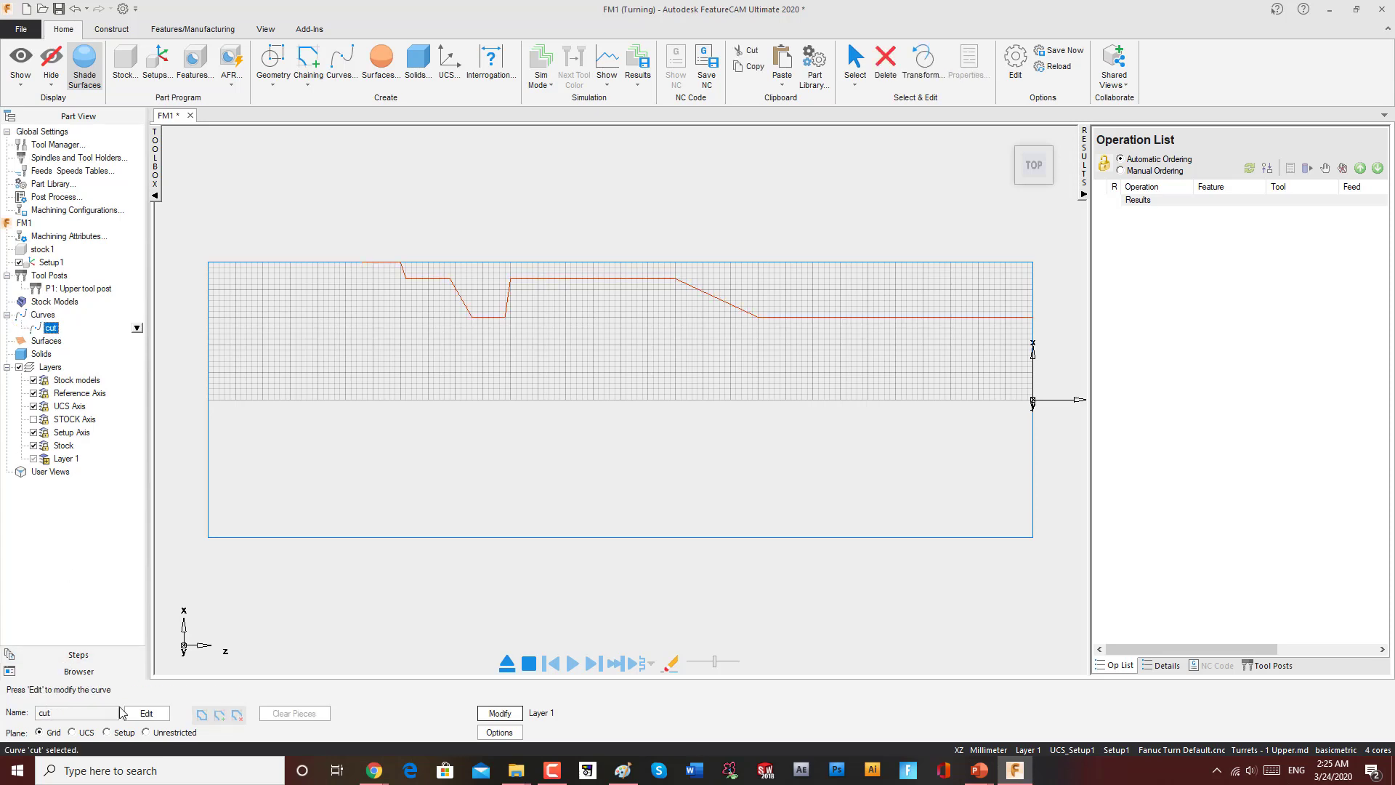
left_click(139, 713)
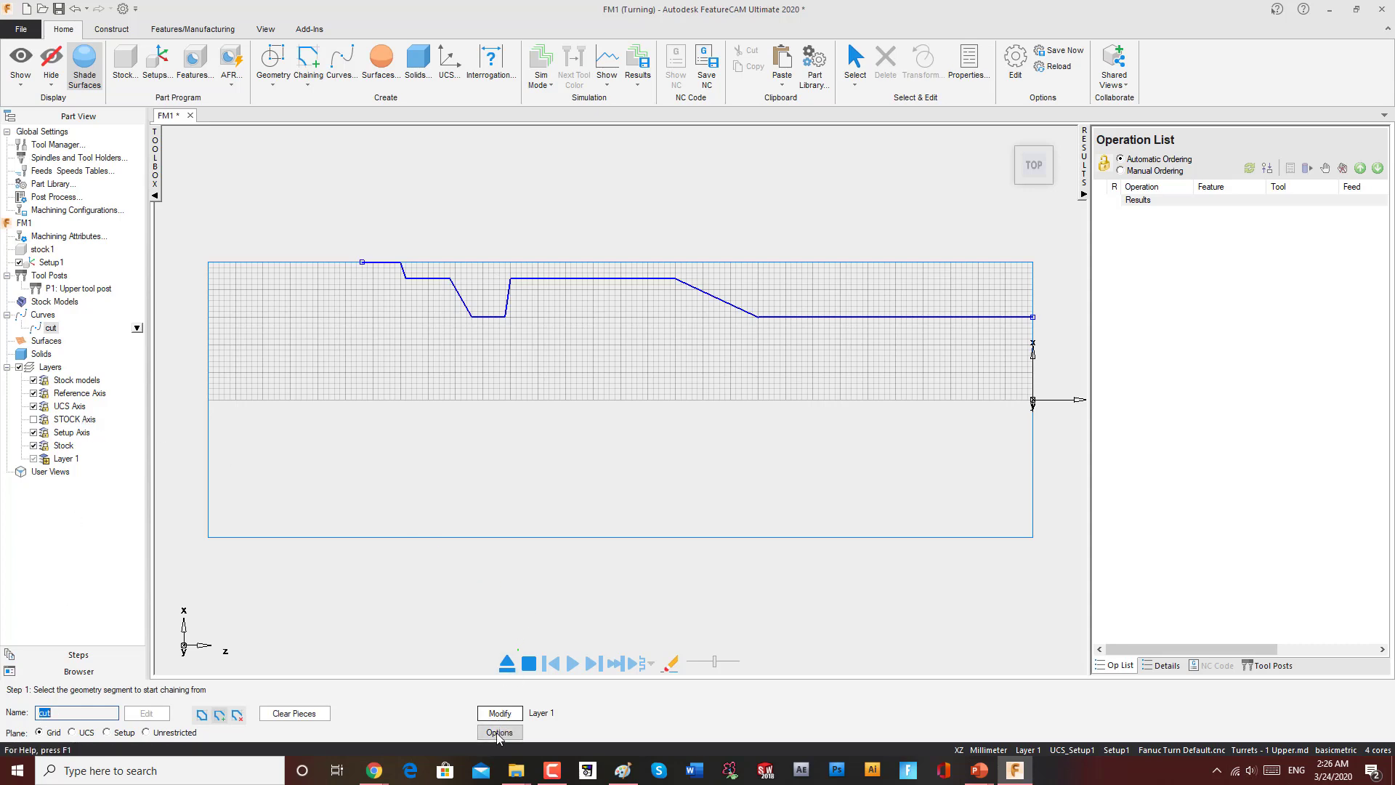
left_click(499, 713)
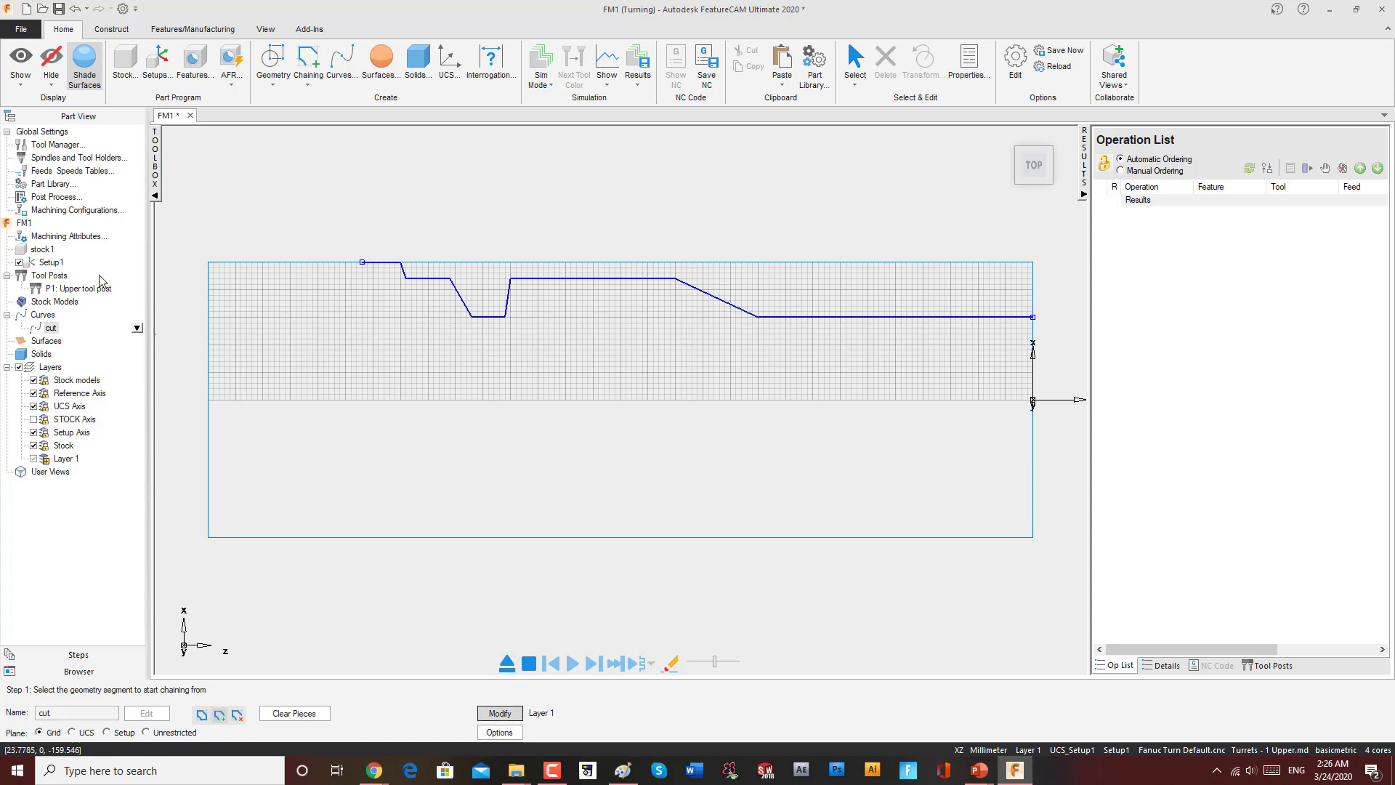
Step: Select the cut curve and review the stock properties dialog
left_click(50, 328)
left_click(44, 315)
left_click(49, 329)
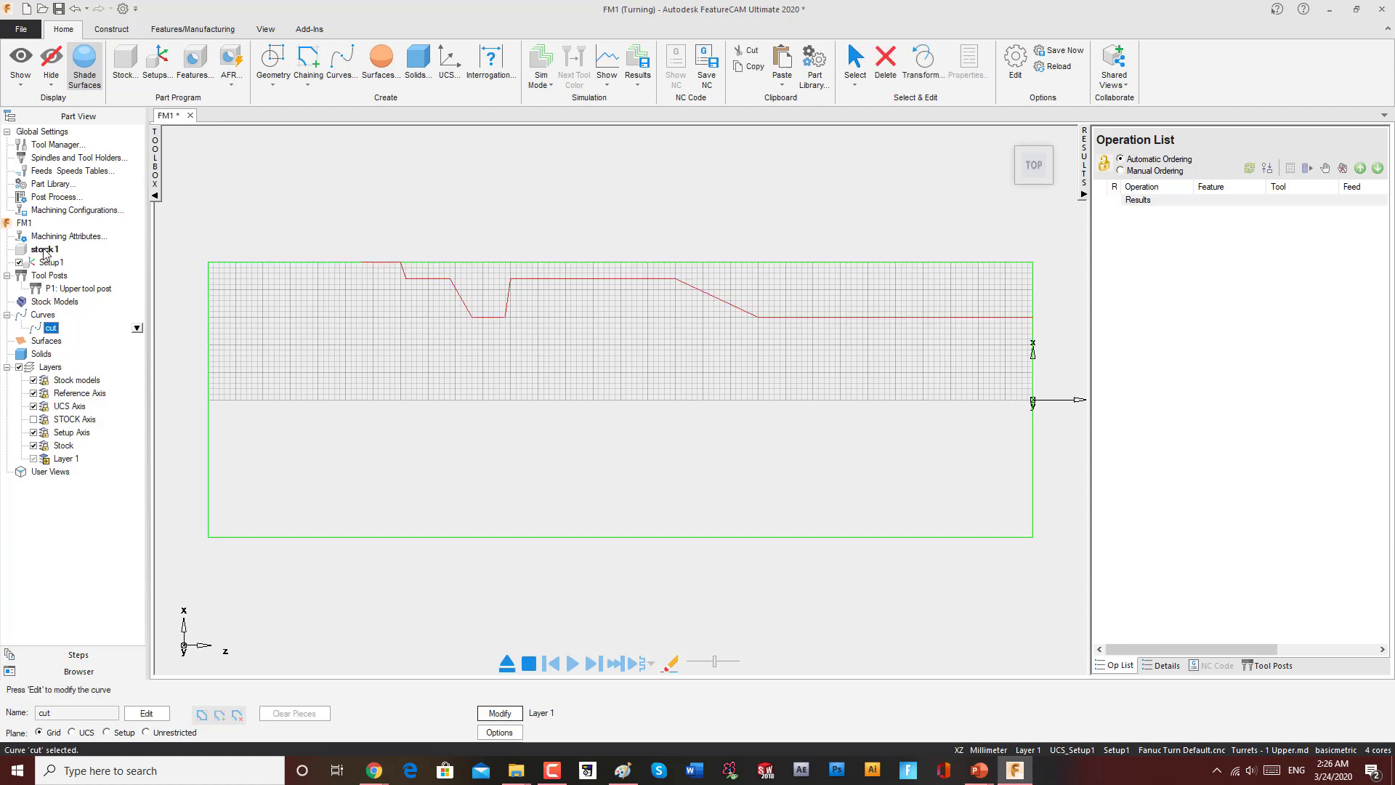
double_click(43, 251)
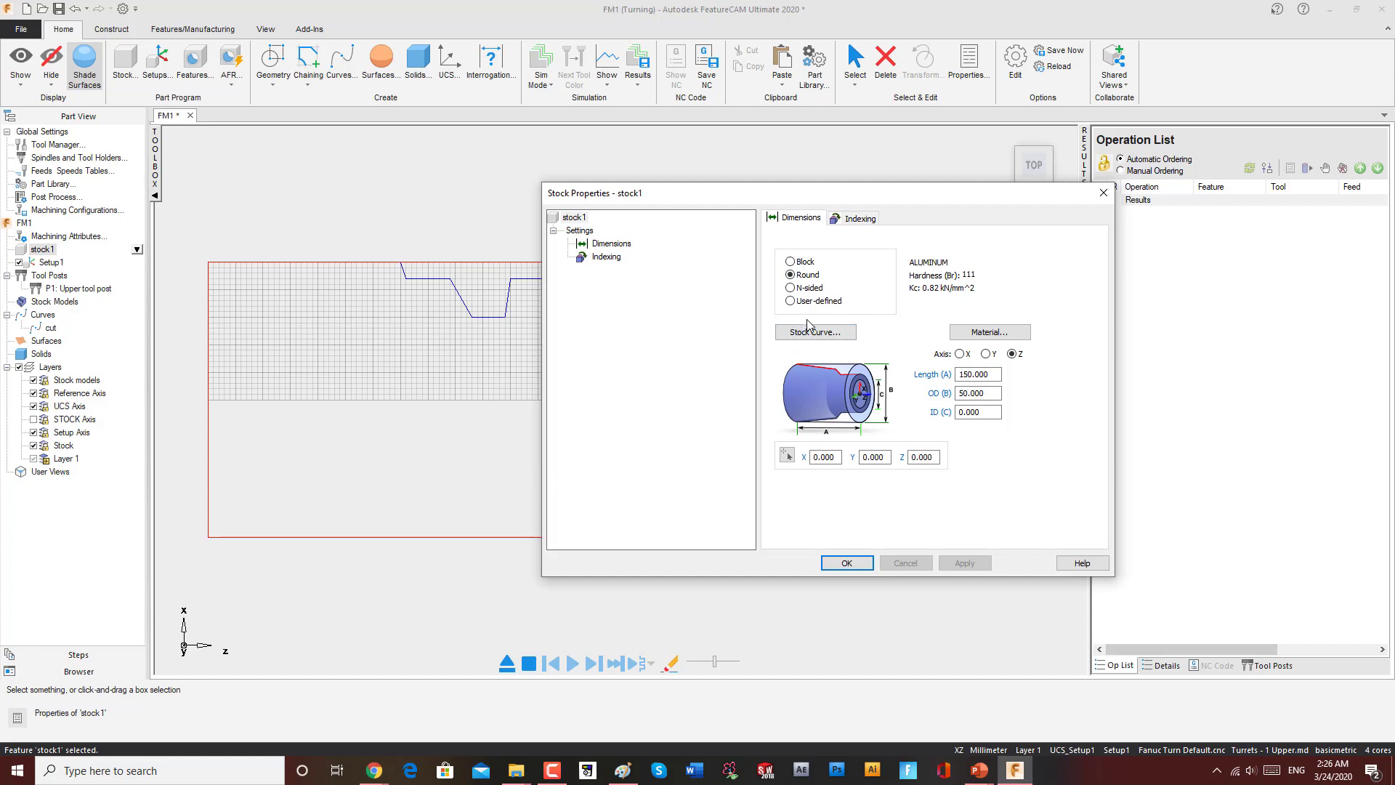
left_click(1103, 192)
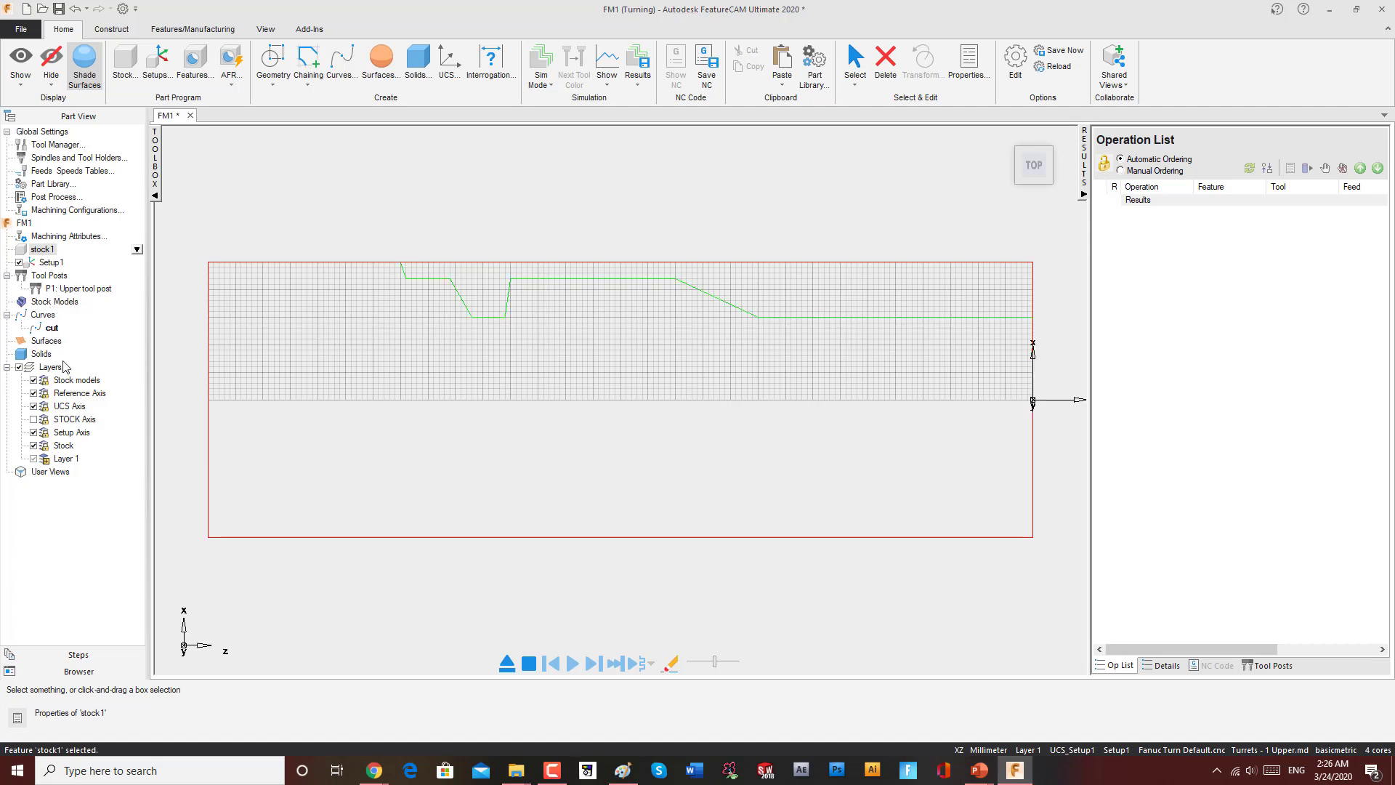
Step: Open the New Feature wizard from the Steps panel and choose a Turning feature
left_click(81, 655)
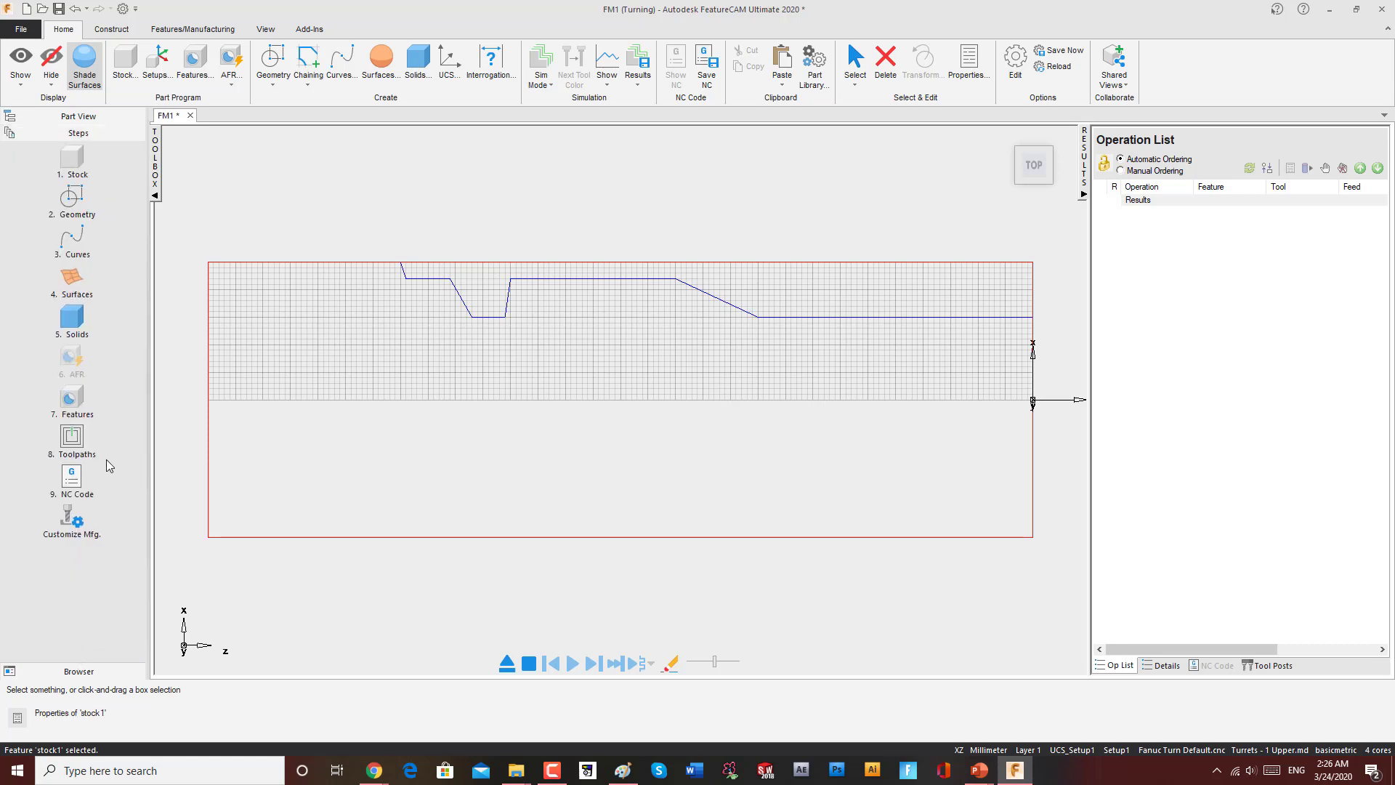
left_click(192, 72)
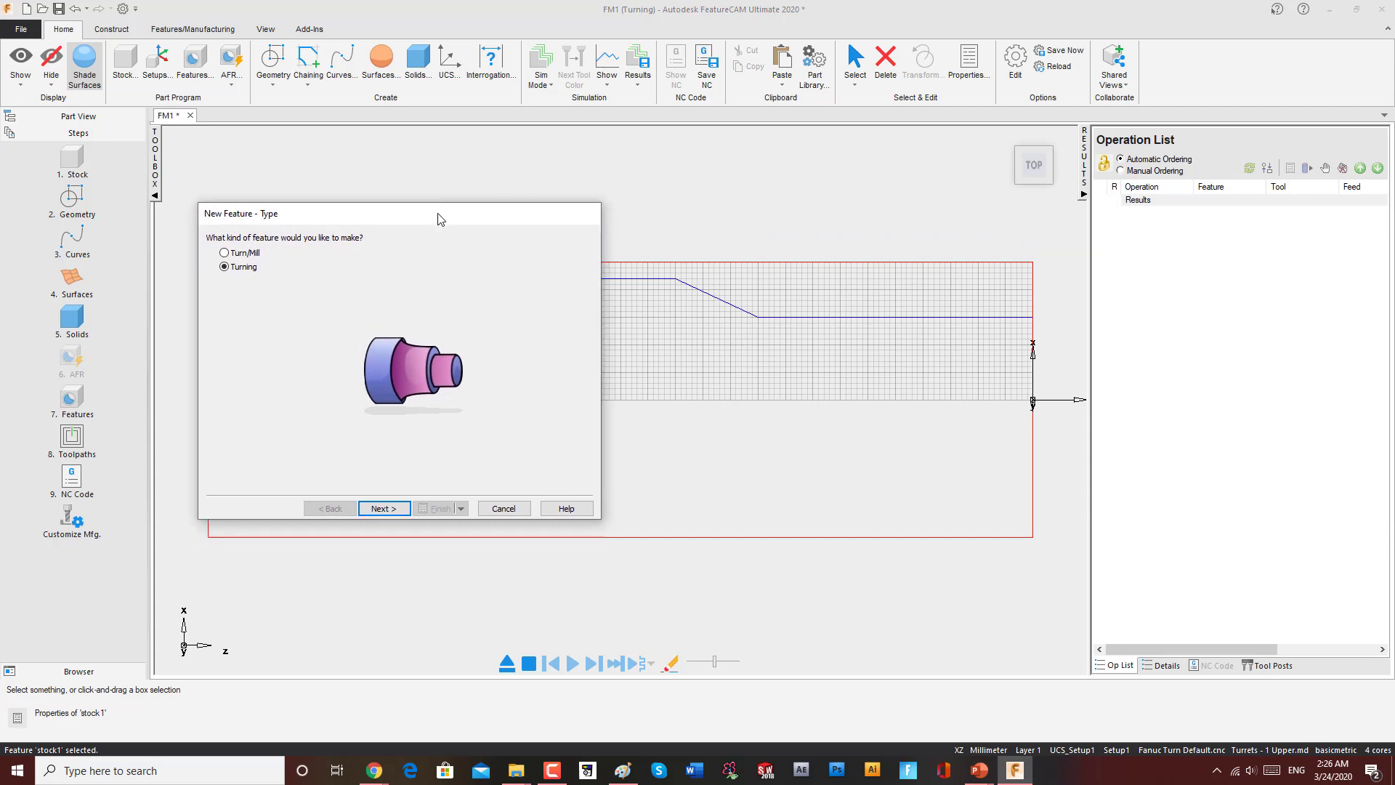
left_click(383, 507)
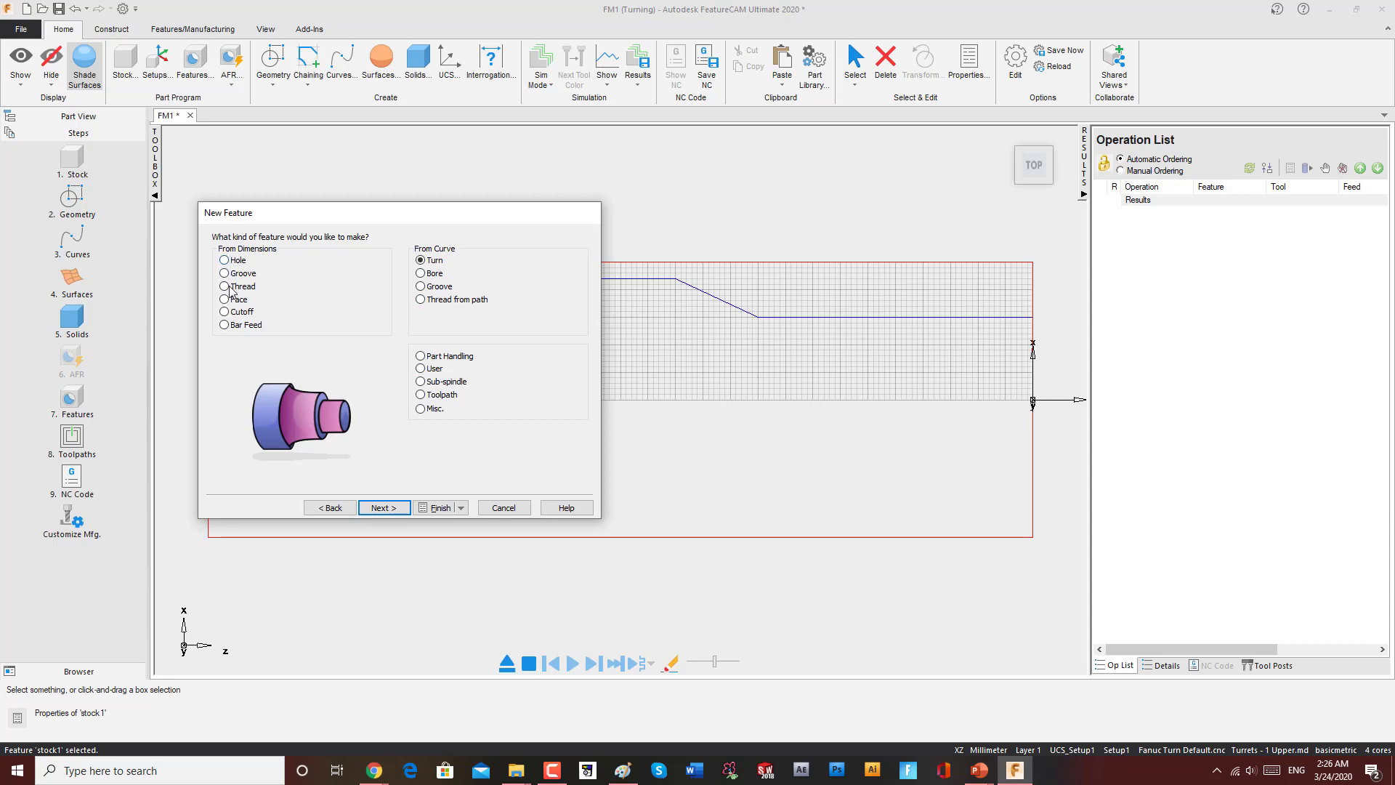
Step: Compare the available feature types, both from dimensions and from curve, in the New Feature dialog
left_click(430, 260)
left_click(432, 242)
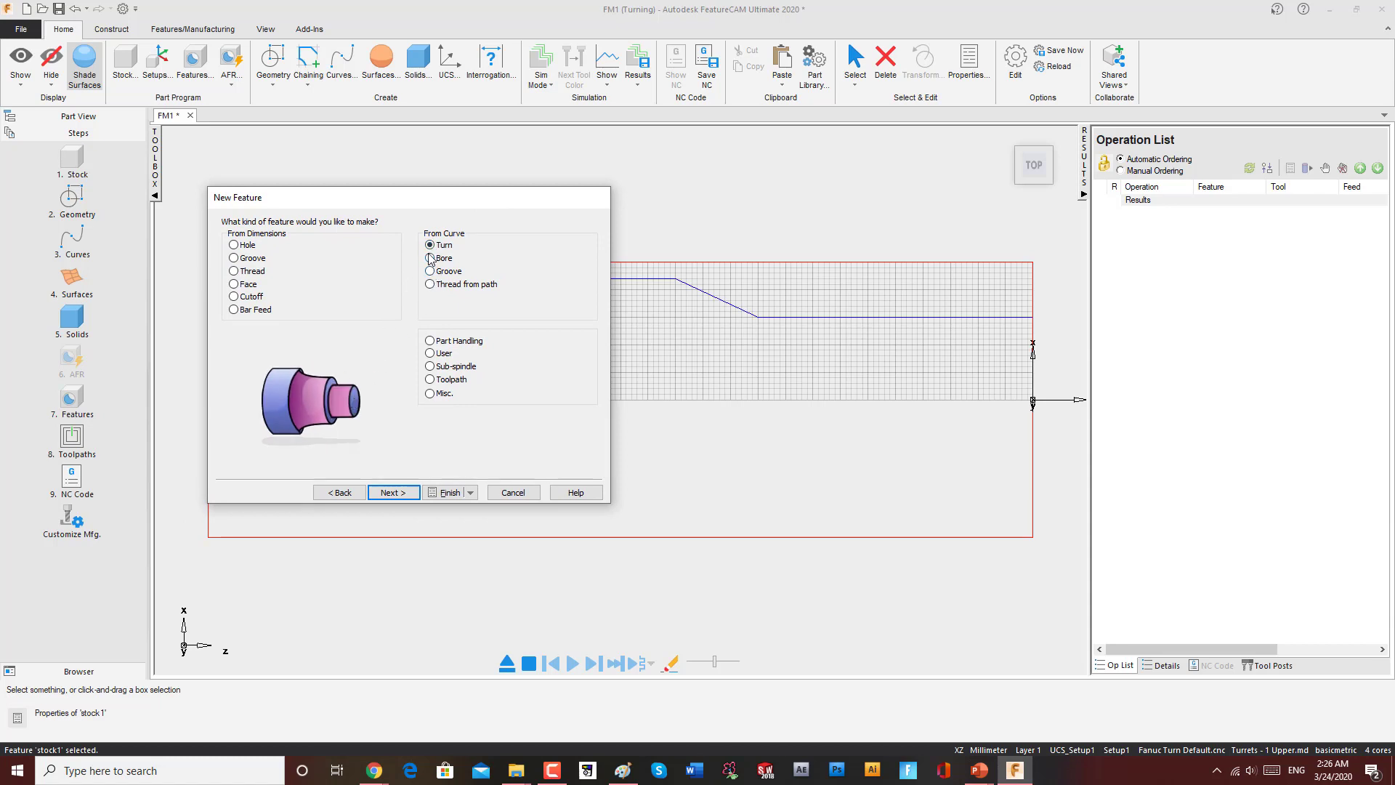
left_click(430, 258)
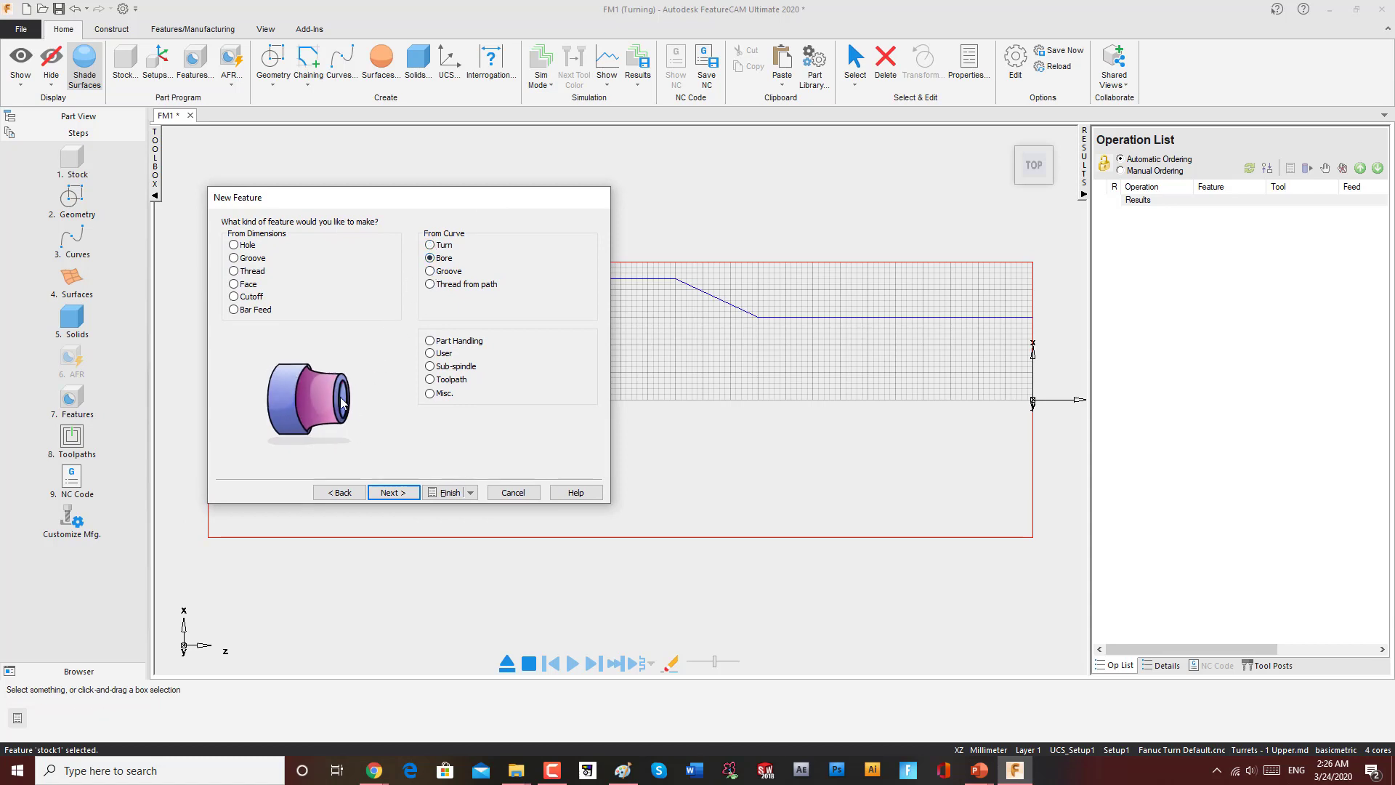
left_click(431, 245)
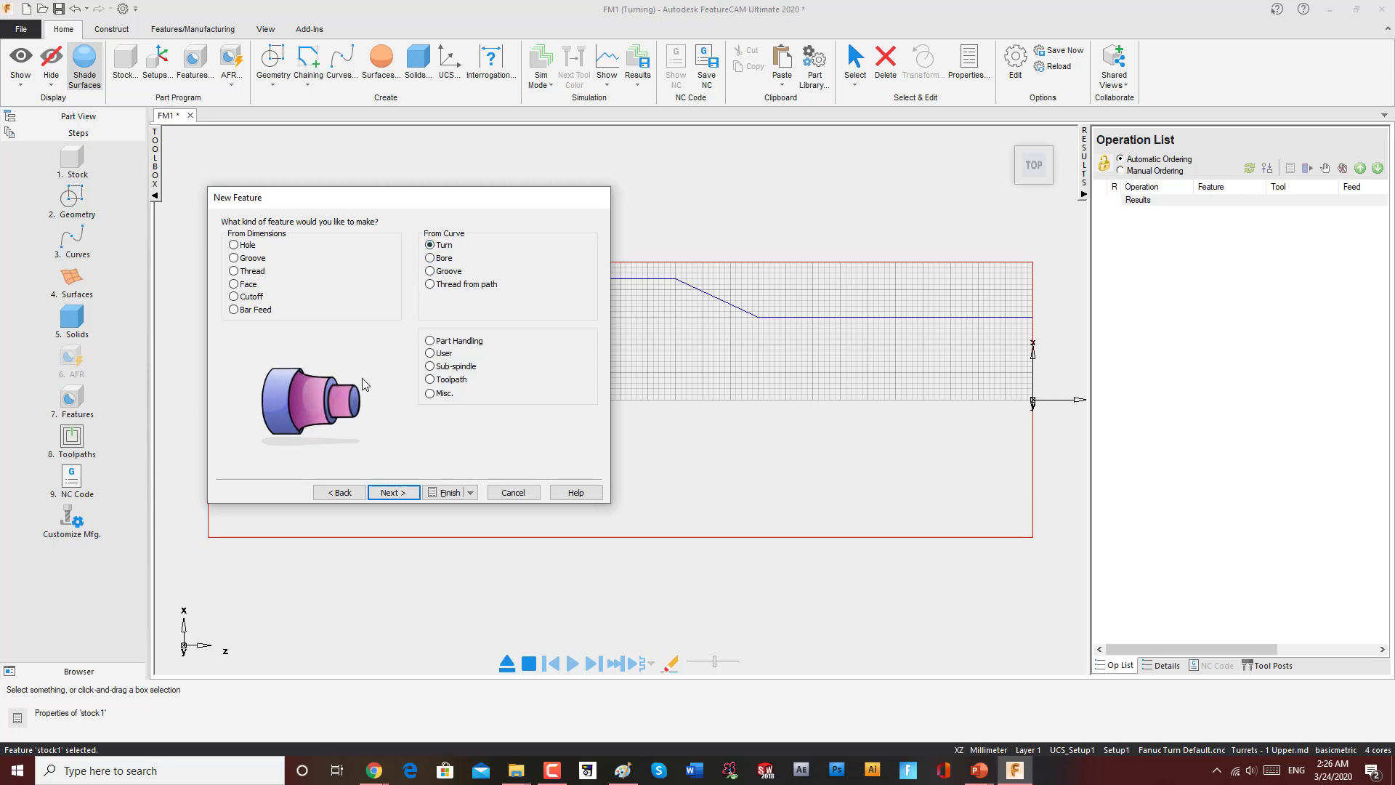
left_click(431, 259)
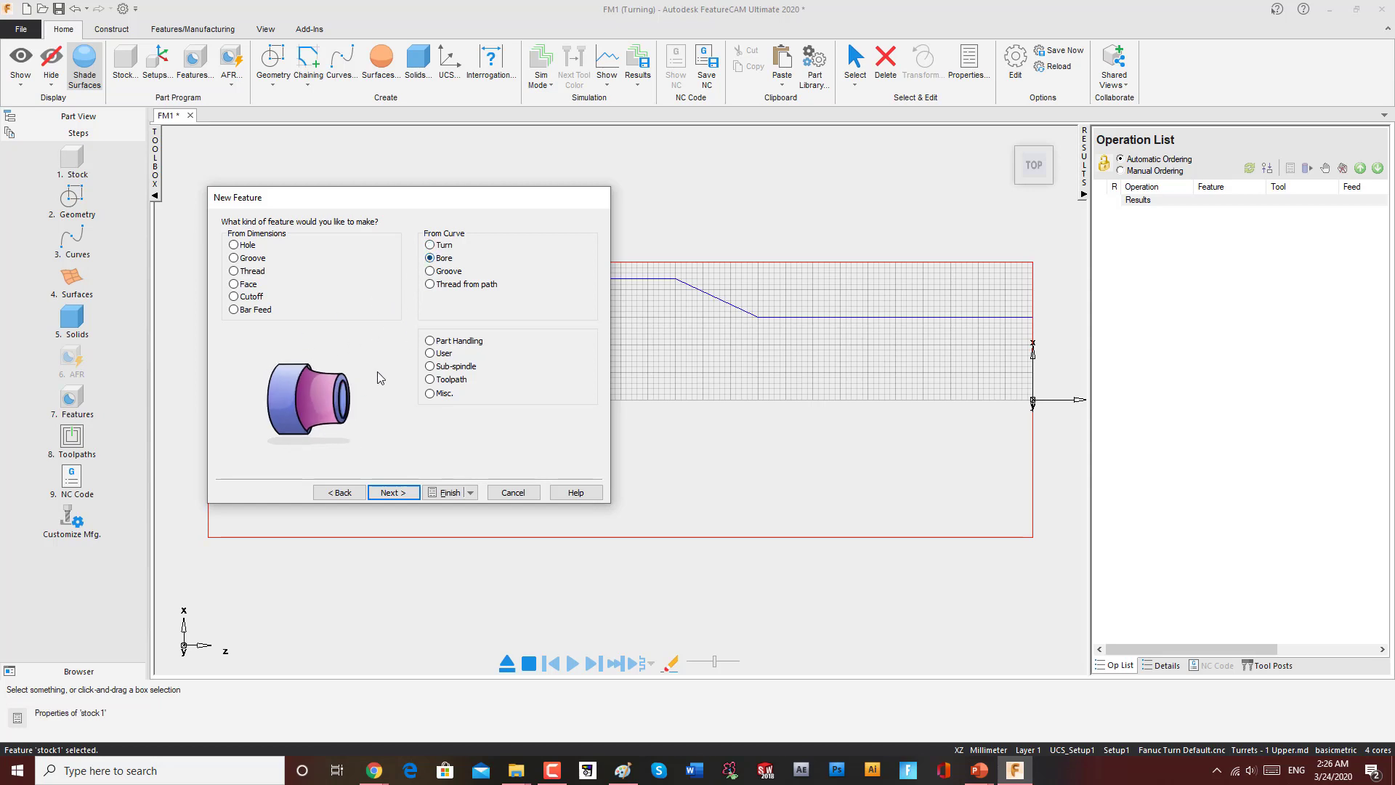
left_click(430, 271)
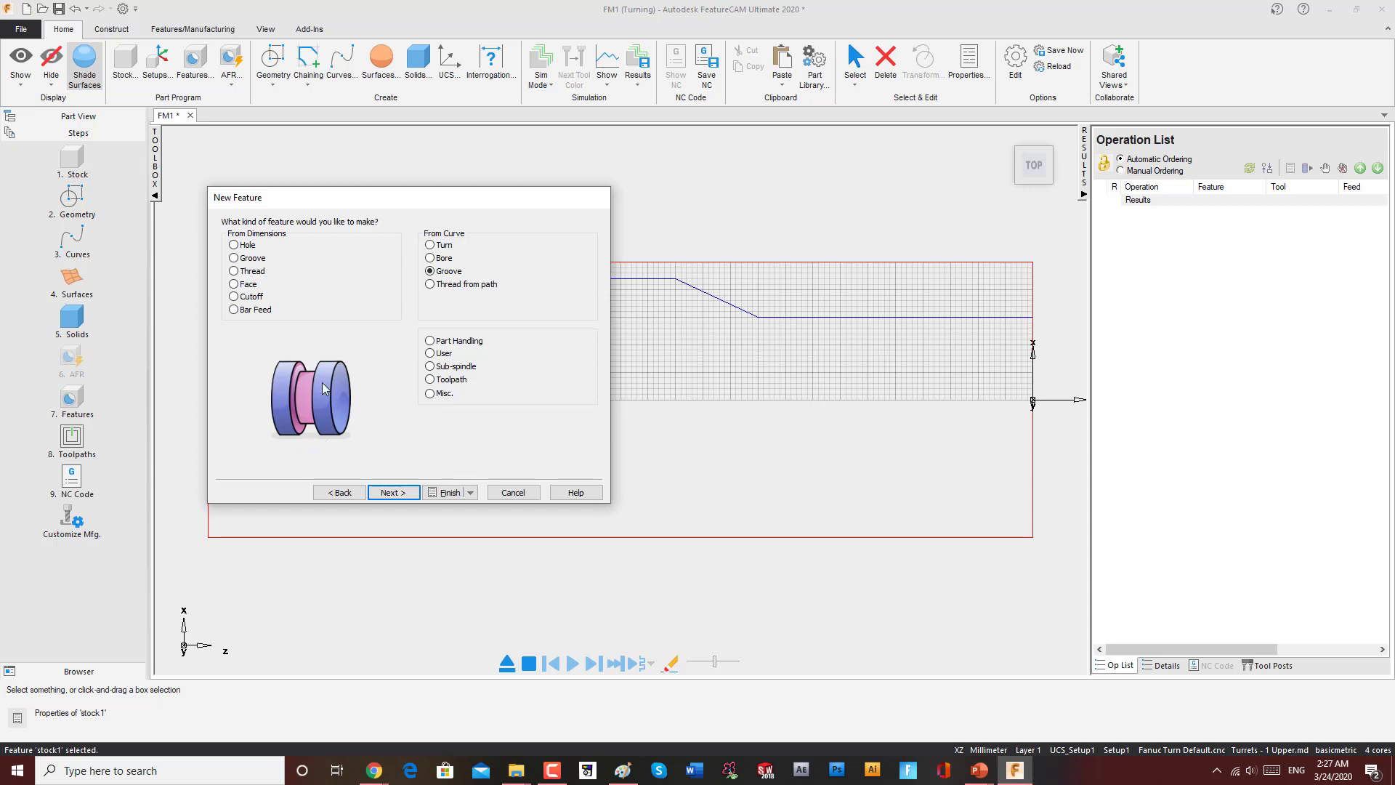
left_click(429, 284)
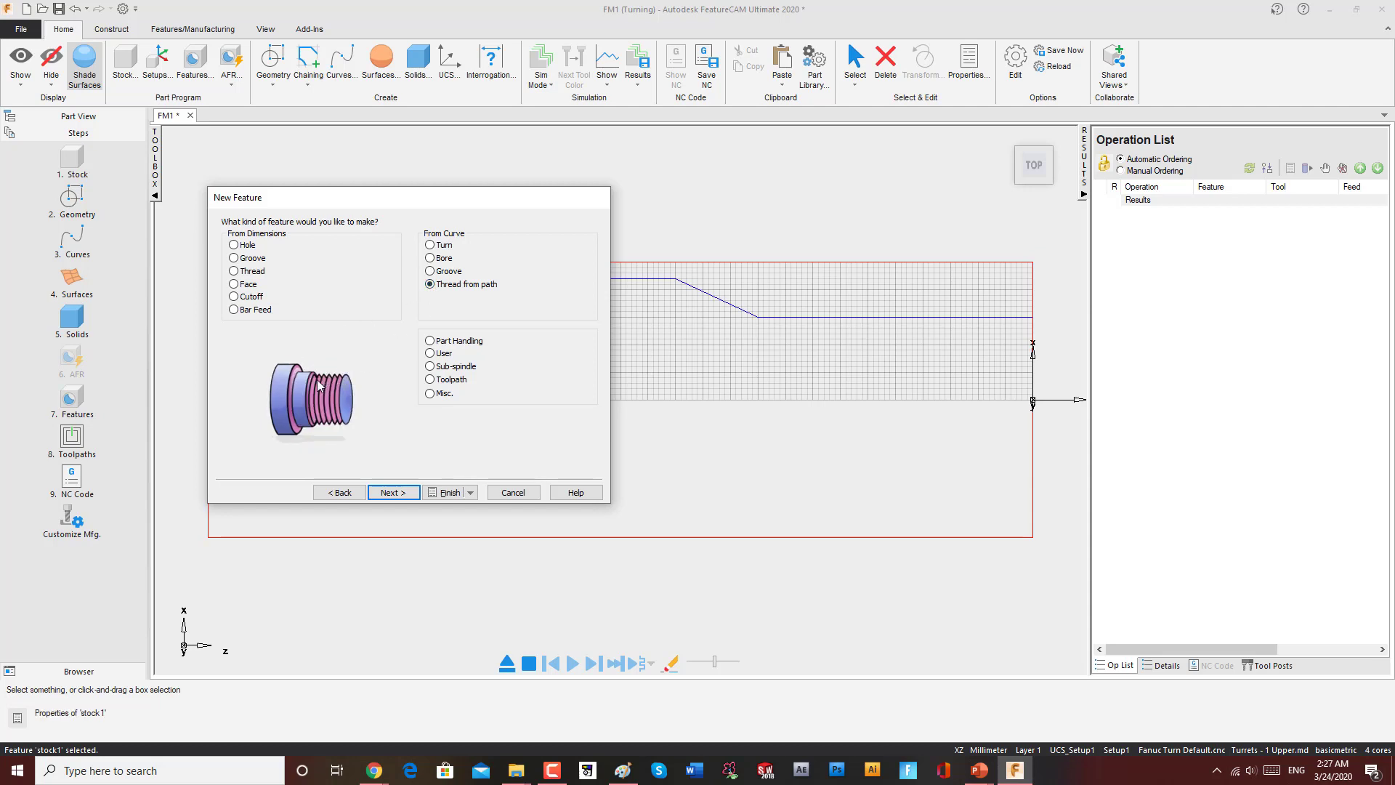
left_click(430, 271)
left_click(431, 257)
left_click(430, 245)
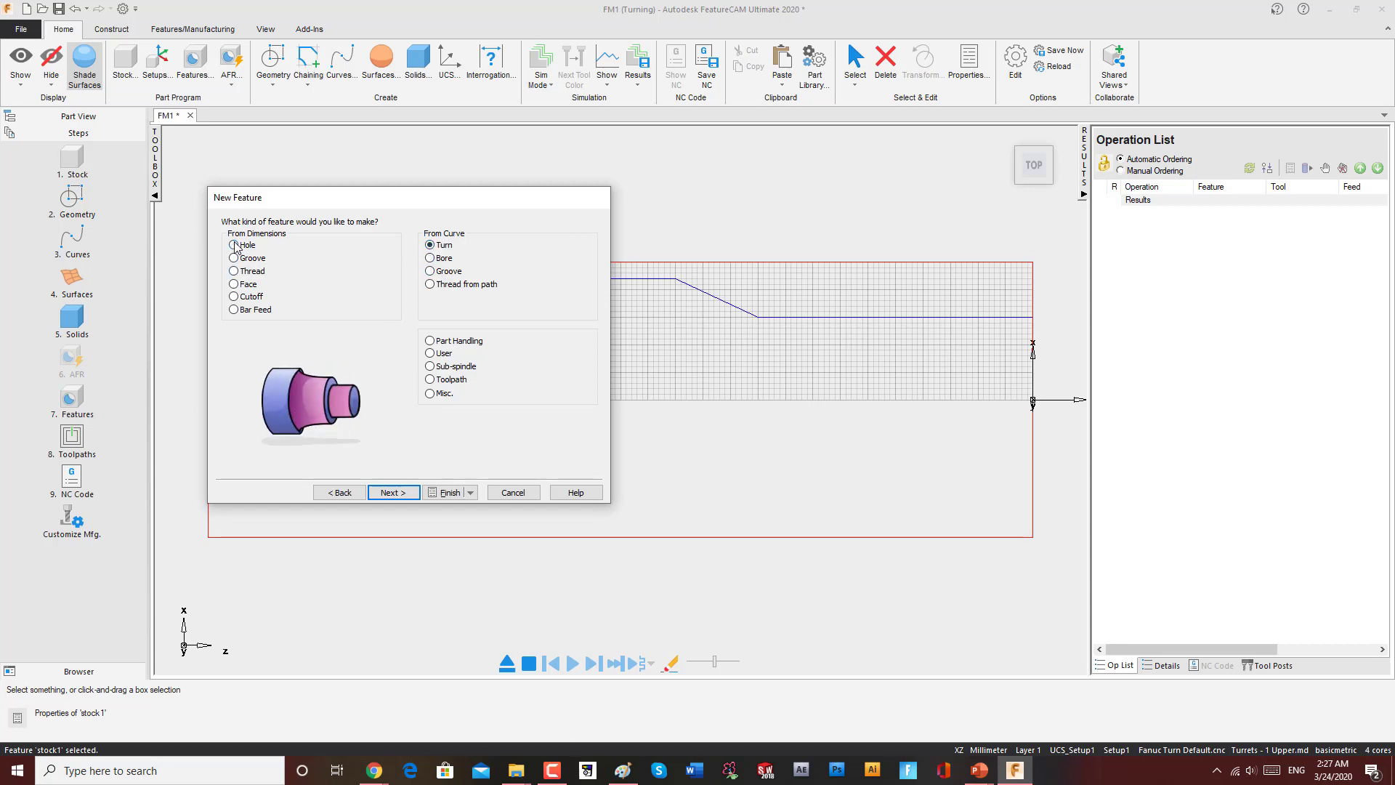
left_click(233, 245)
left_click(234, 258)
left_click(234, 271)
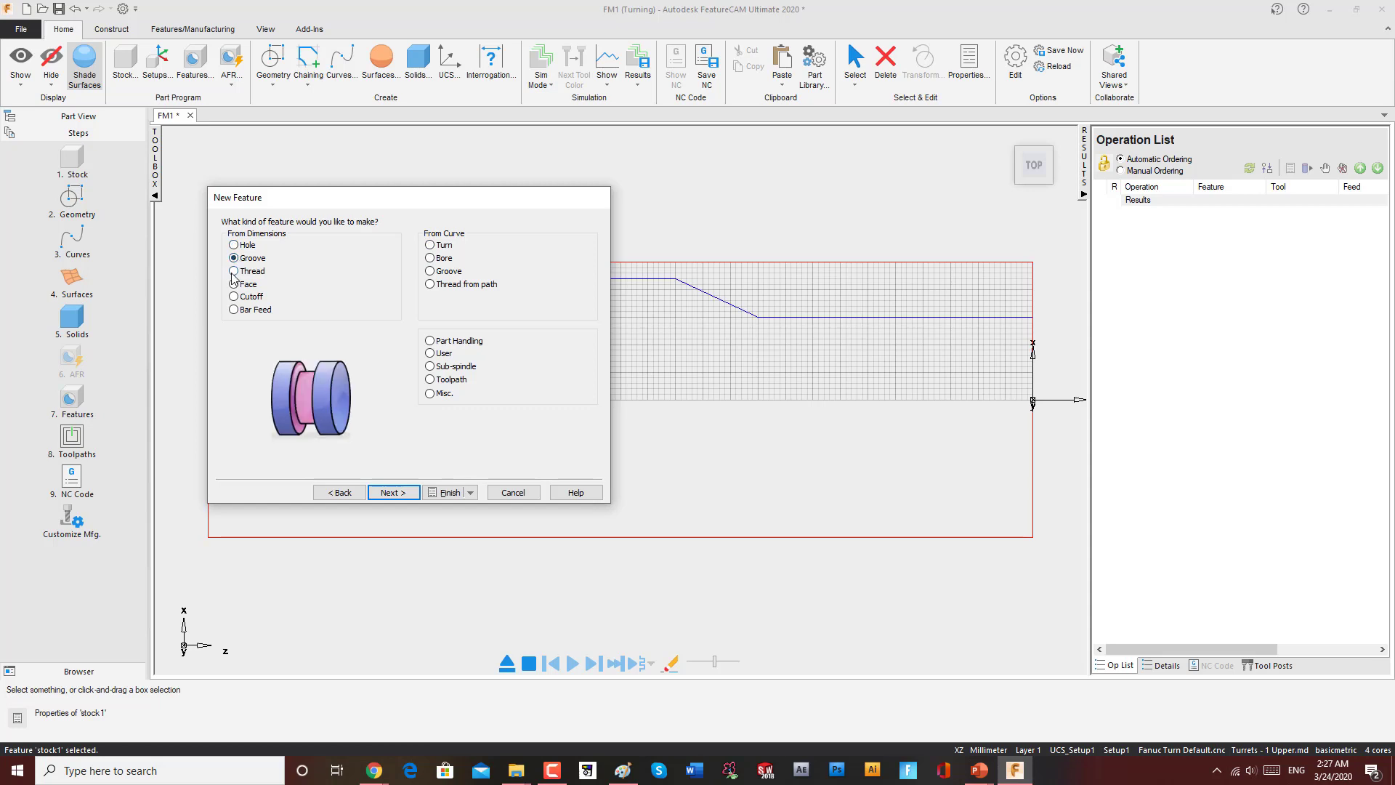
left_click(233, 285)
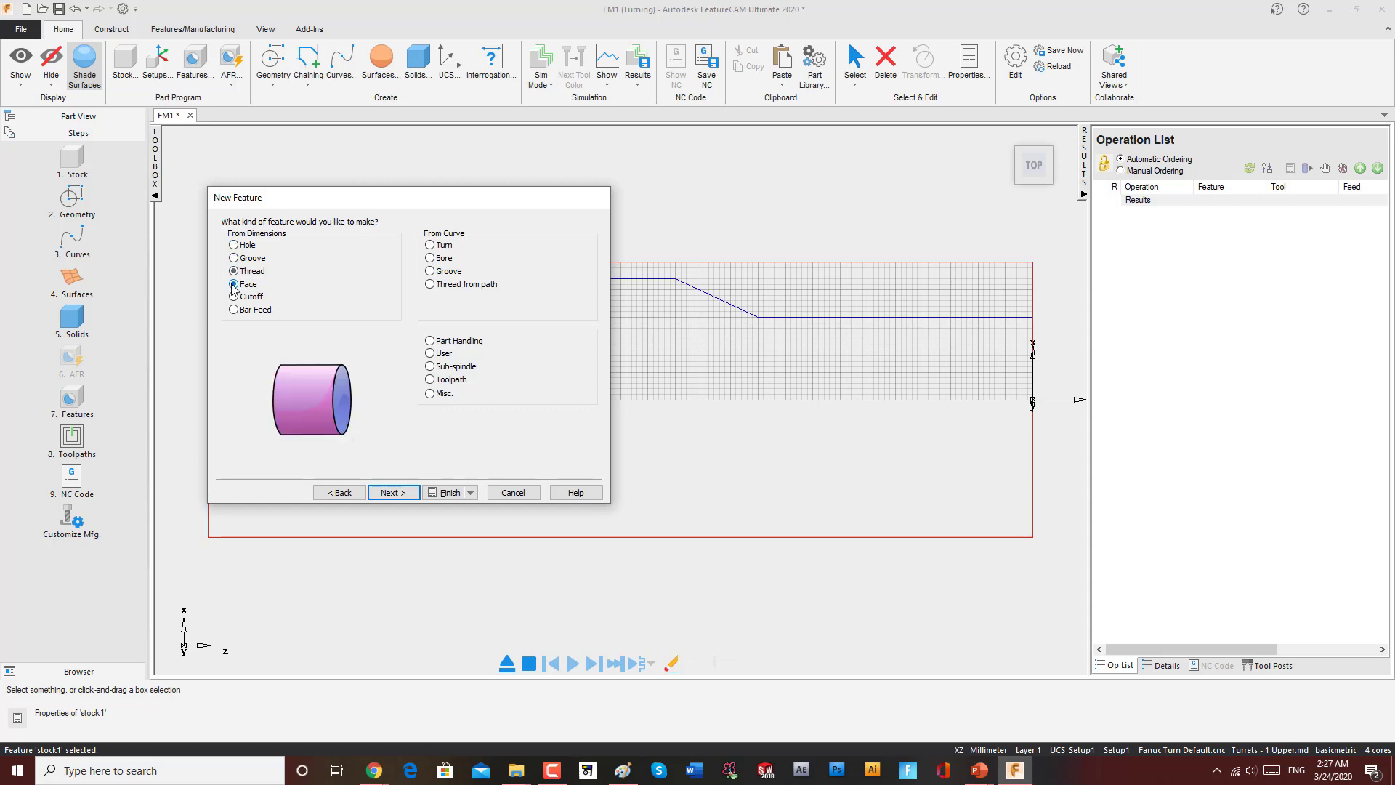
left_click(233, 296)
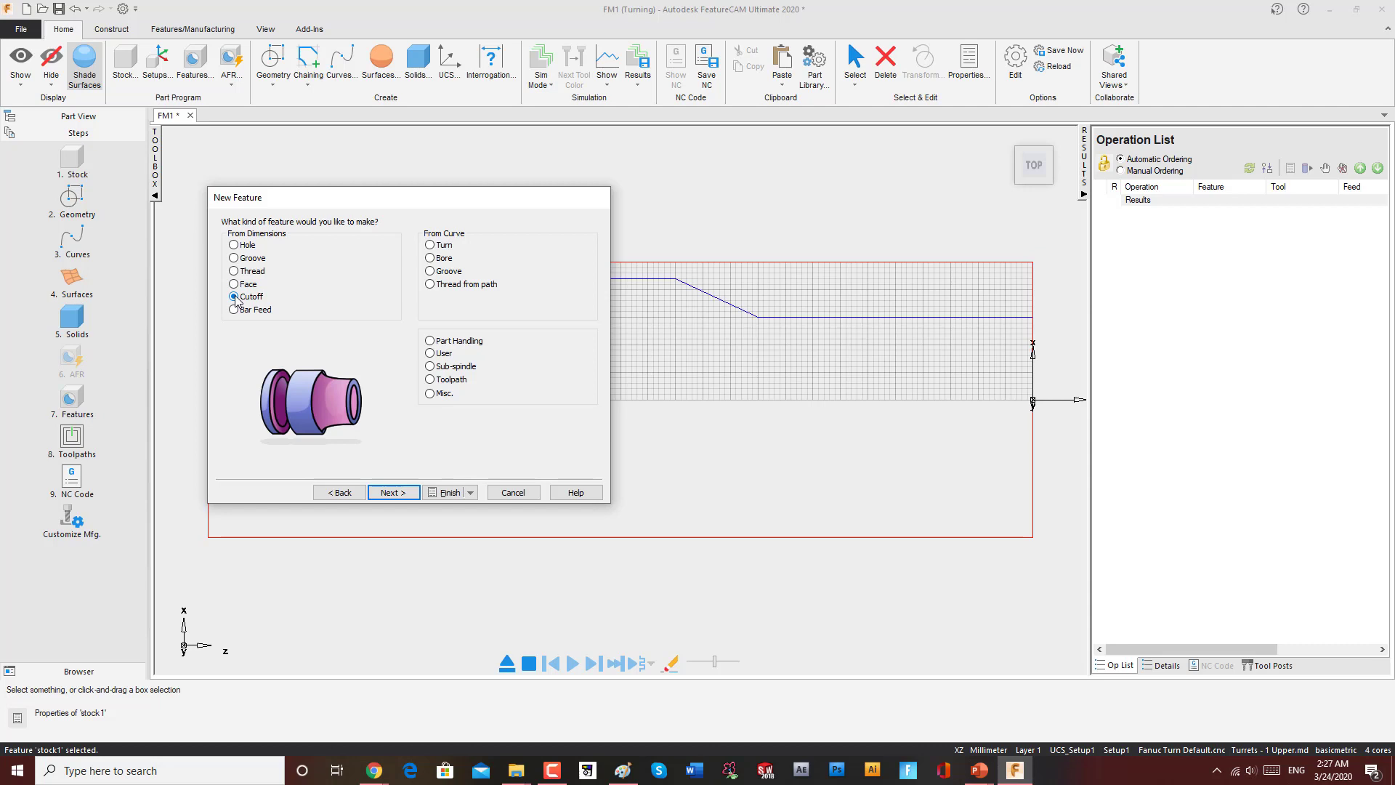
left_click(234, 310)
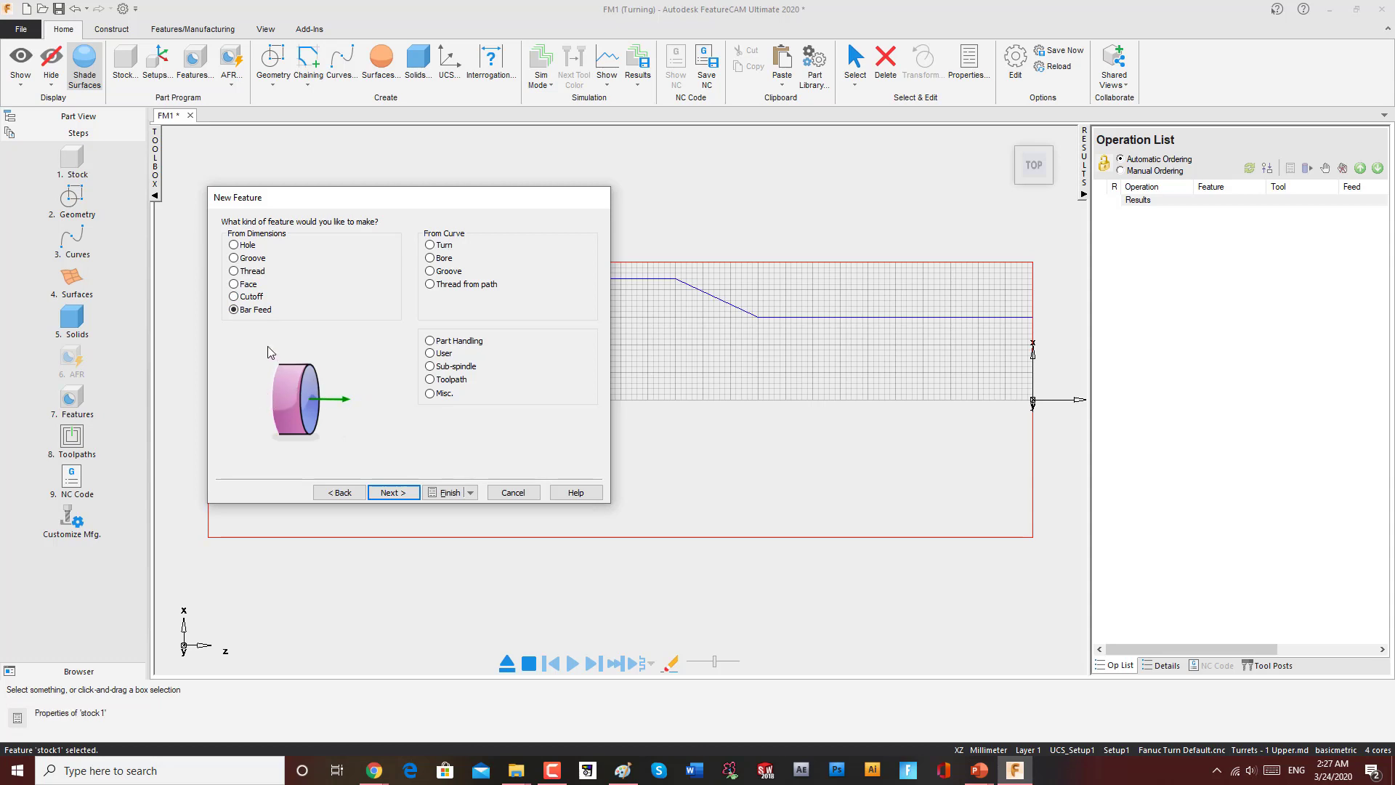
left_click(234, 284)
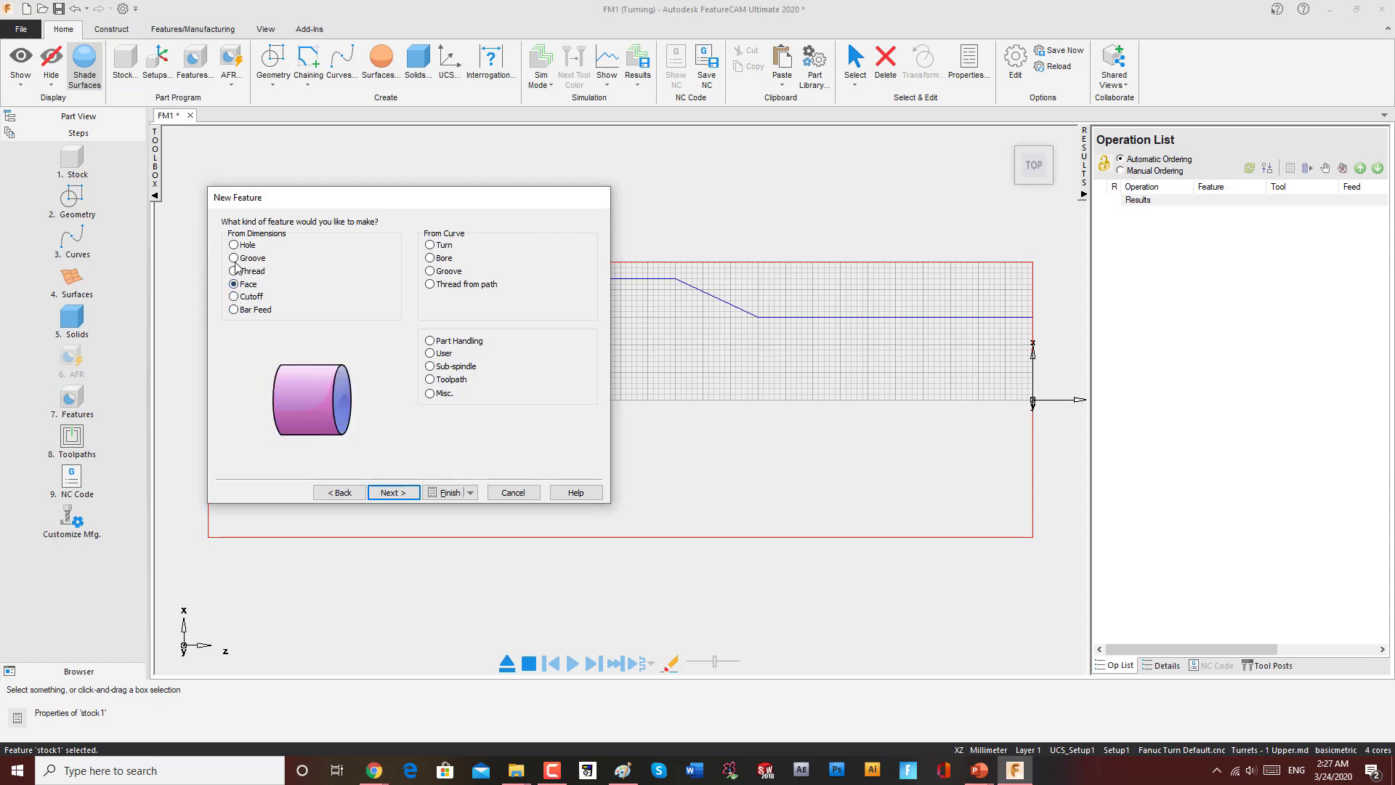
left_click(233, 244)
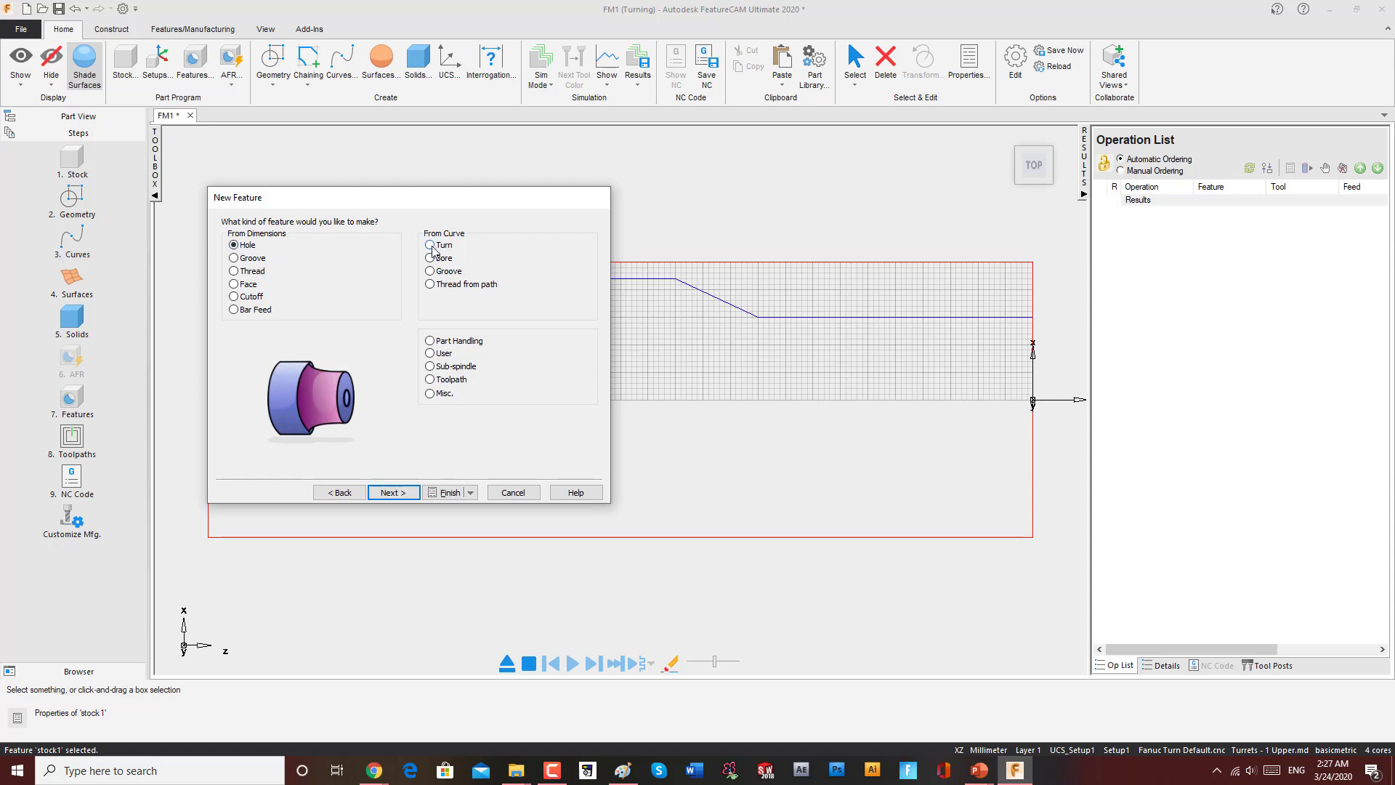
Step: Choose a Turn feature from curve and continue to the curve selection page
left_click(439, 247)
left_click_drag(557, 204, 498, 202)
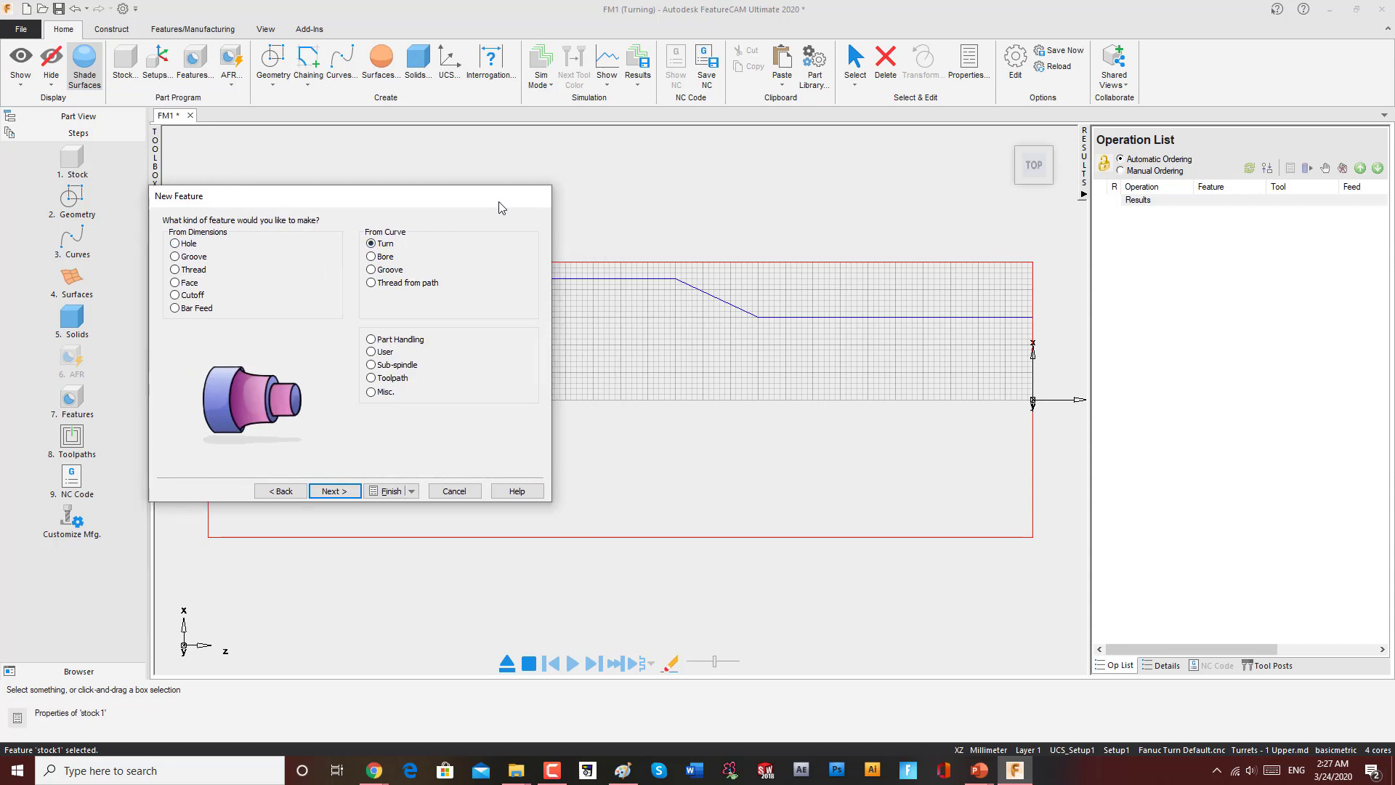
left_click(375, 258)
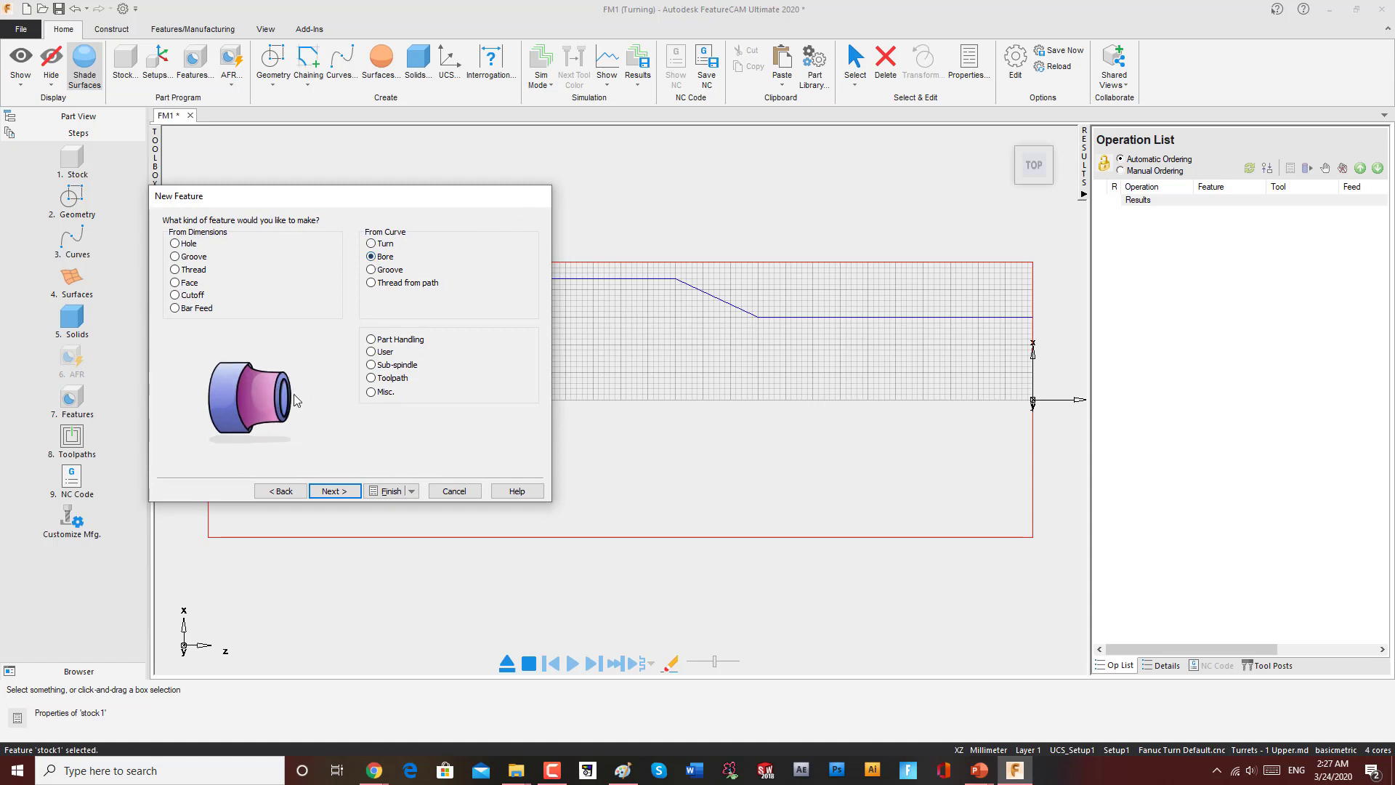
left_click(371, 245)
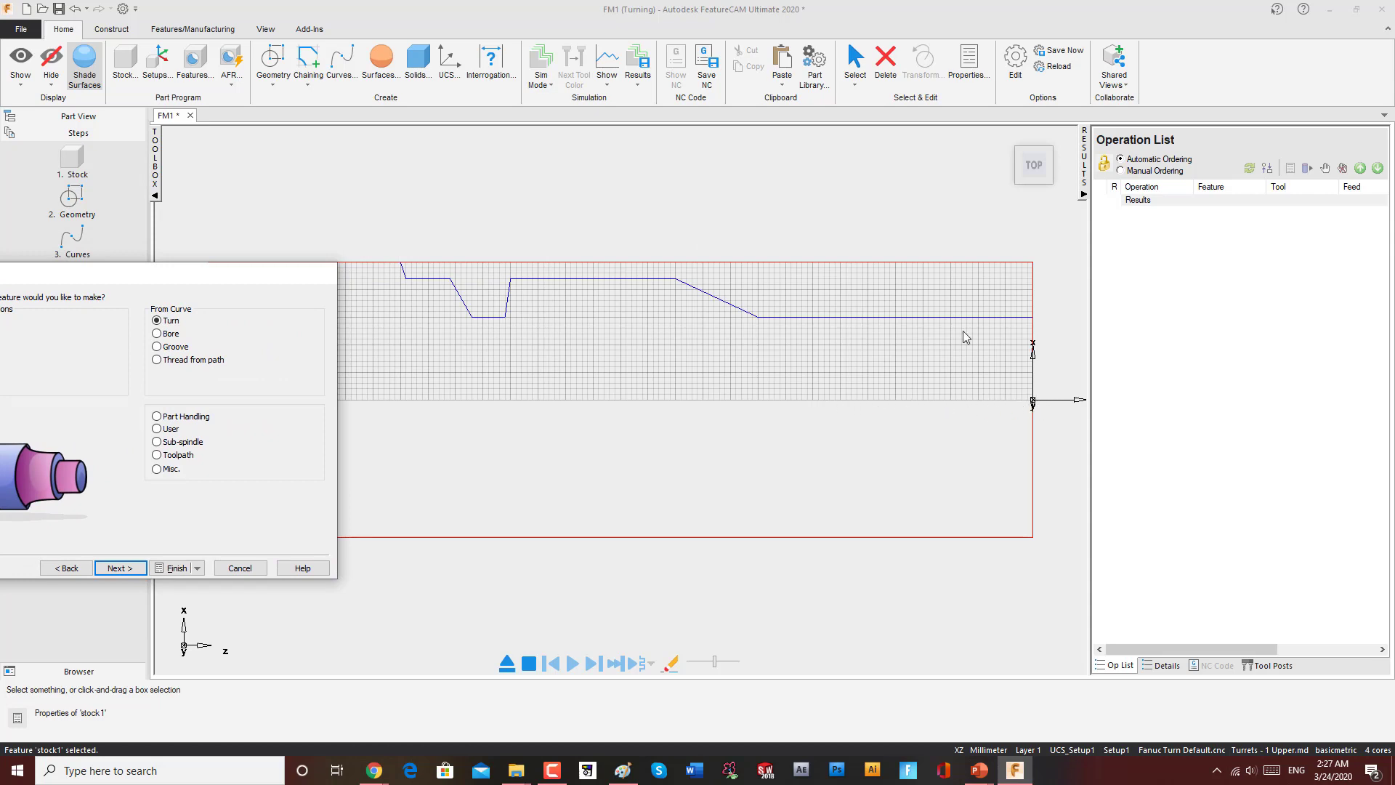
left_click_drag(305, 286, 476, 213)
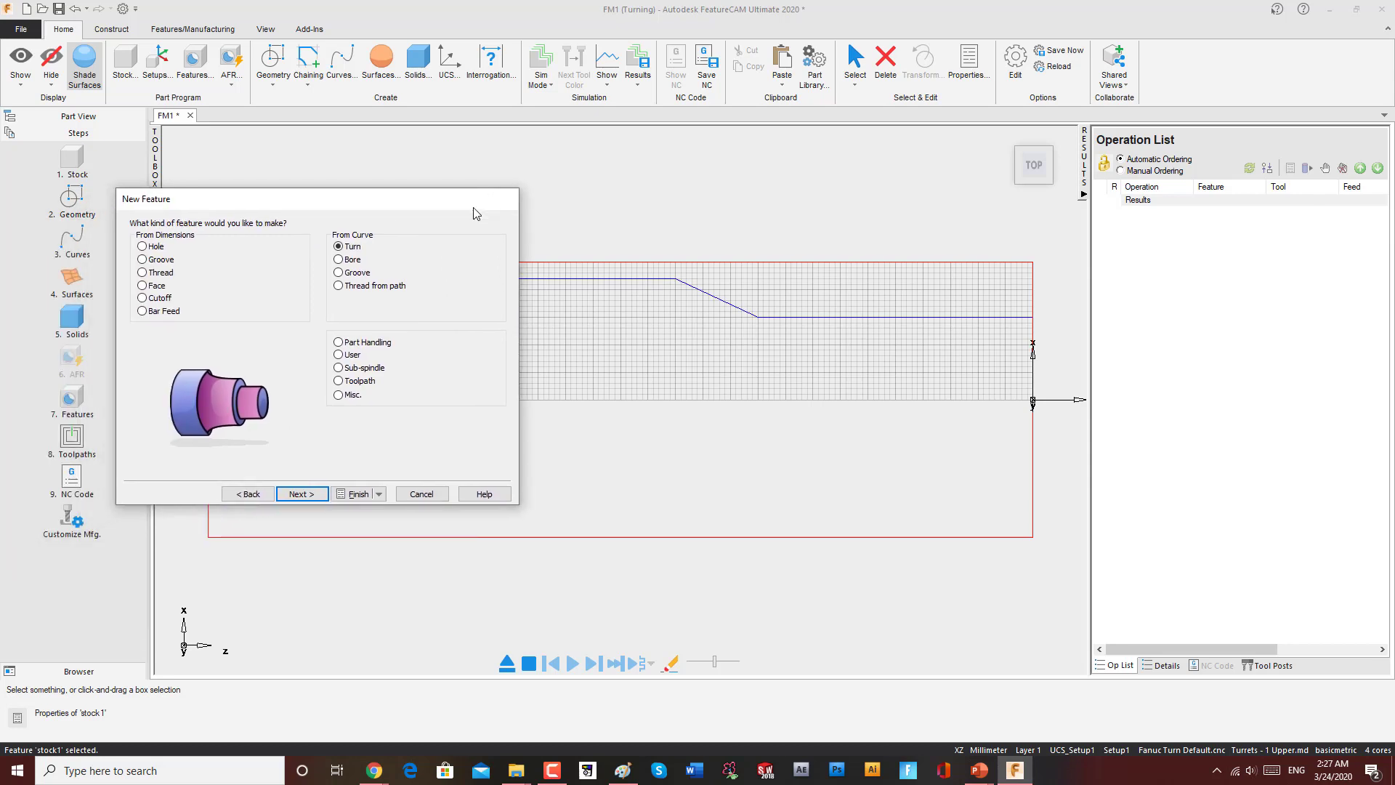
left_click(301, 494)
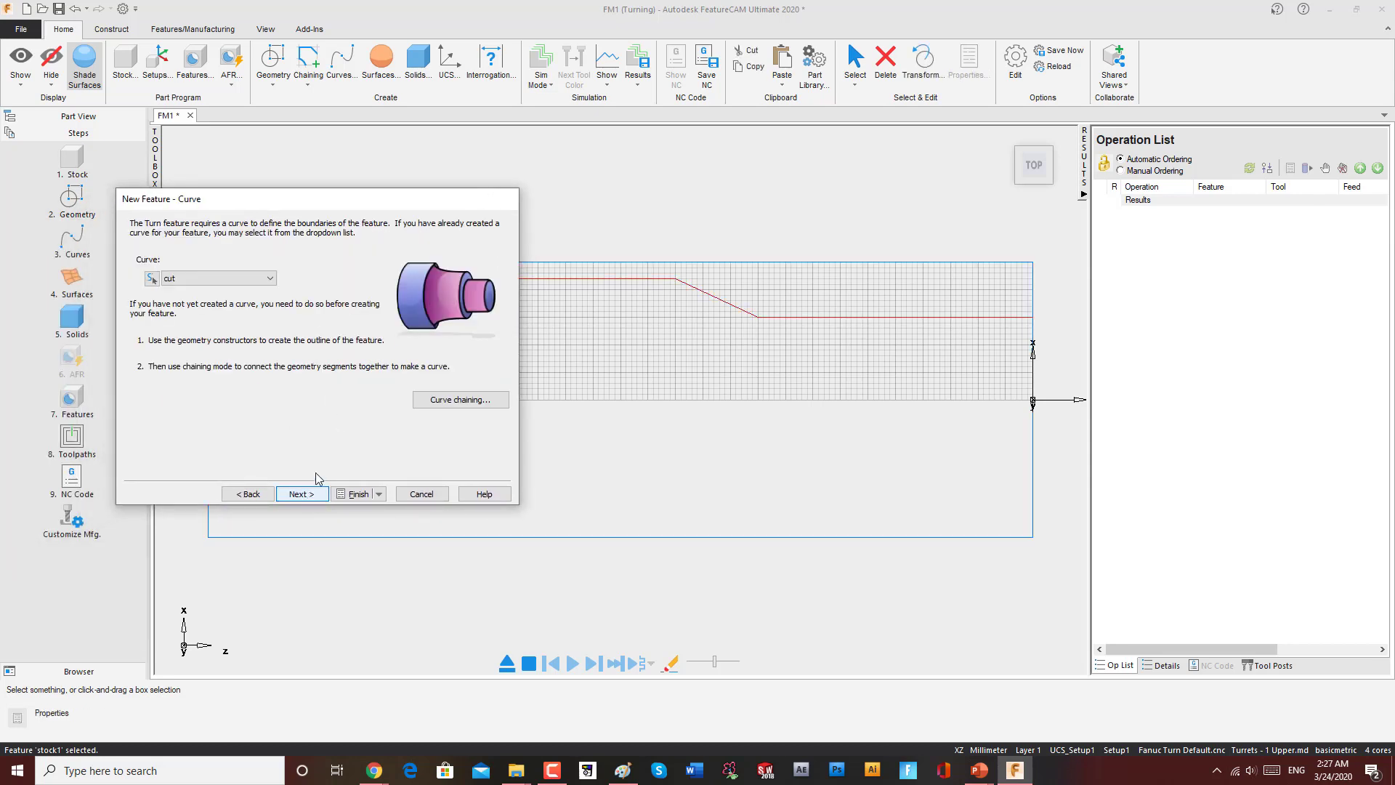
Step: Chain a new curve for the Turn feature along the profile from its right end to its left end
left_click(193, 279)
left_click(192, 279)
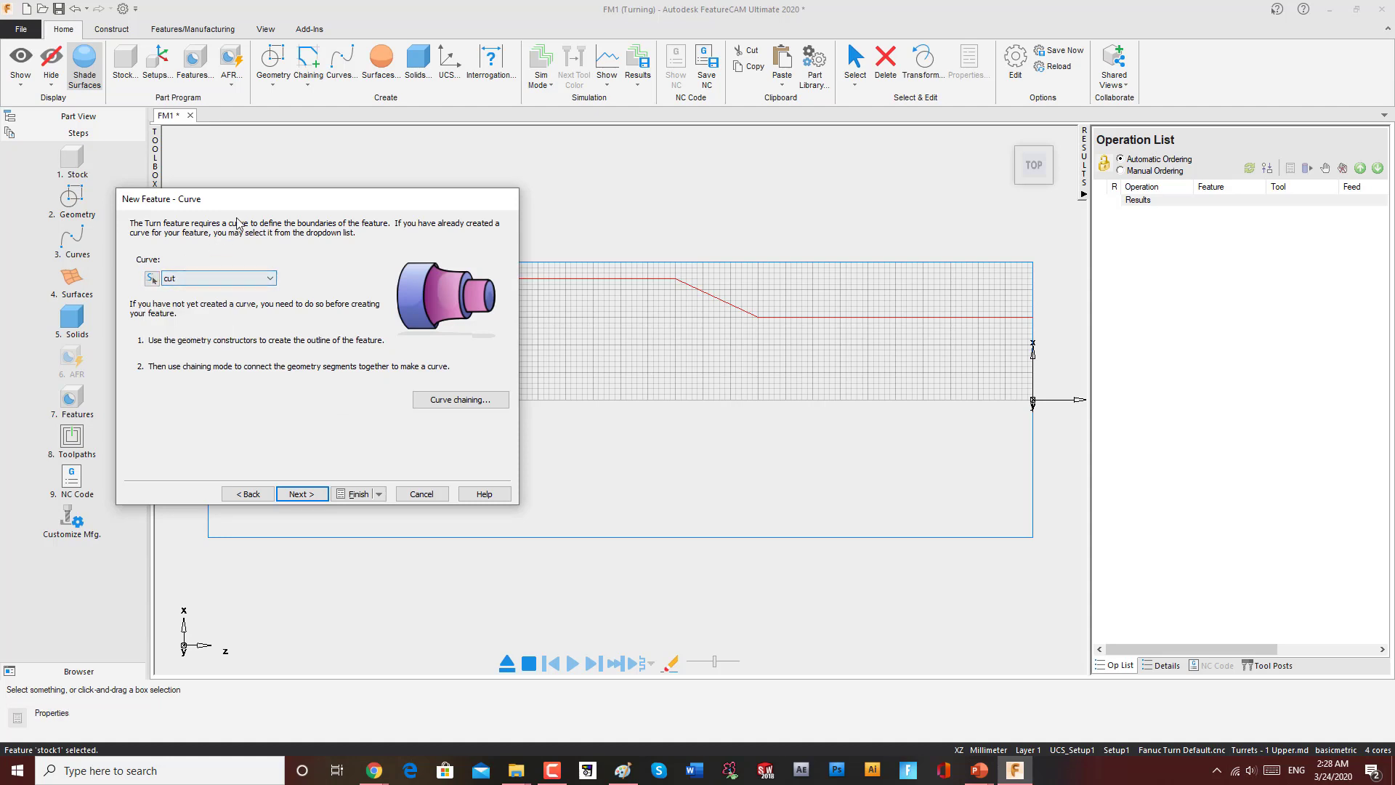
left_click_drag(240, 198, 345, 163)
left_click(78, 116)
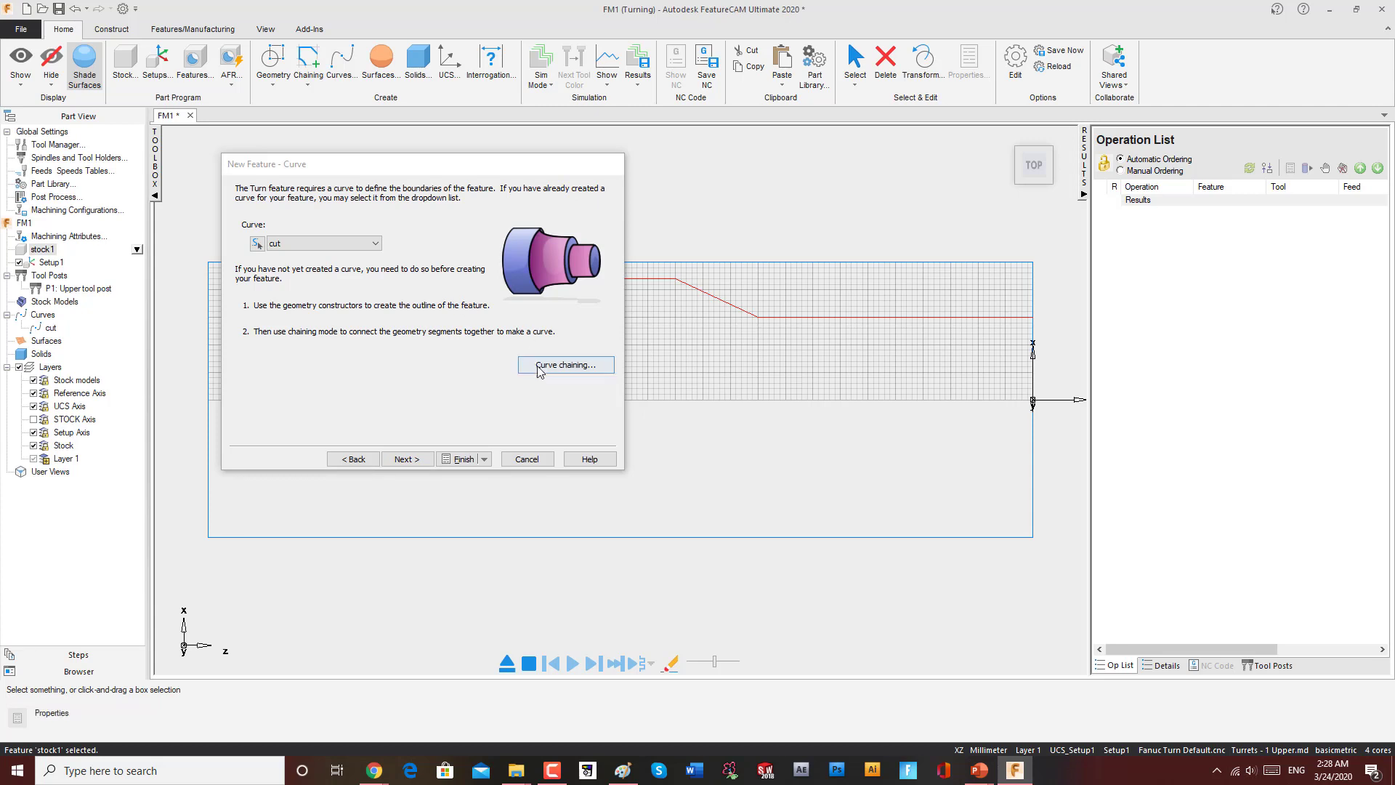
left_click(565, 365)
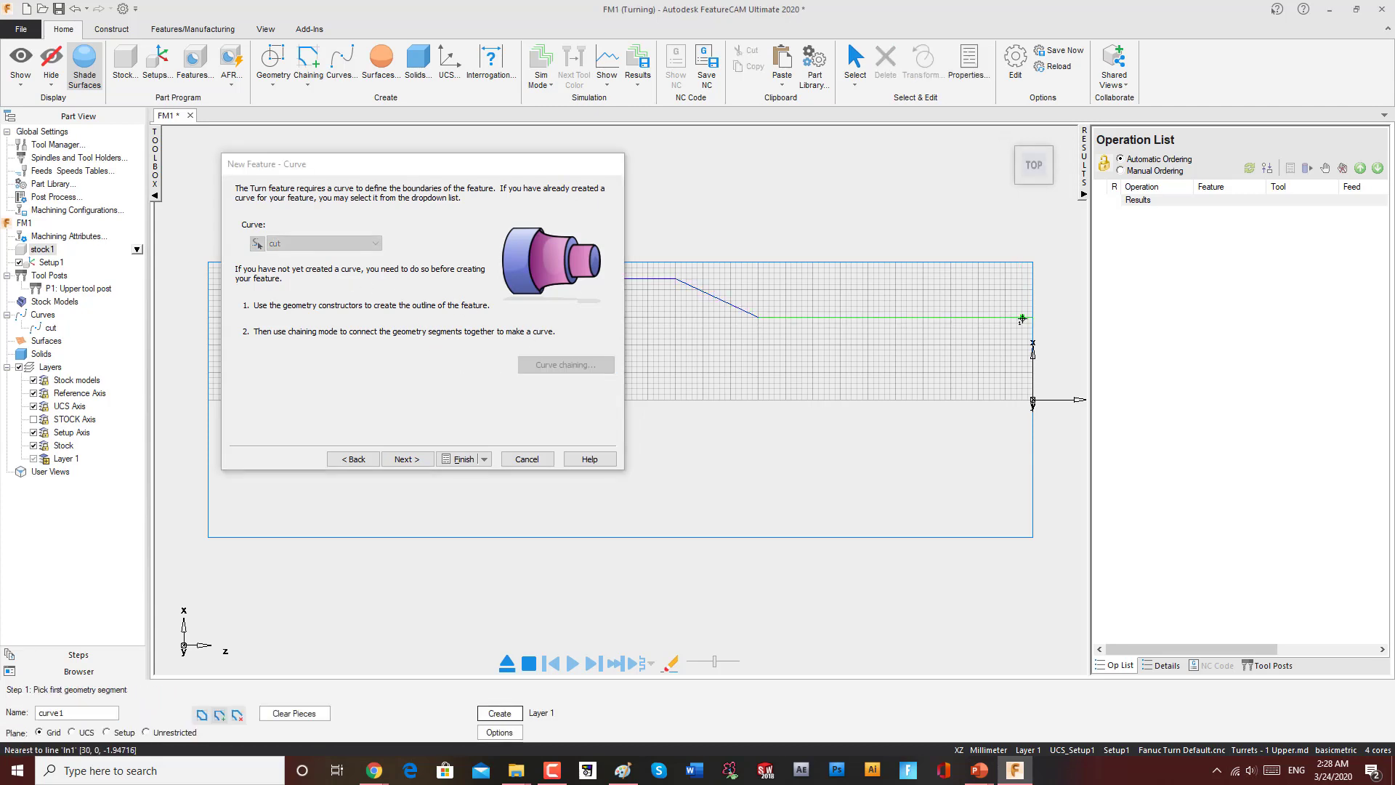
left_click(1022, 318)
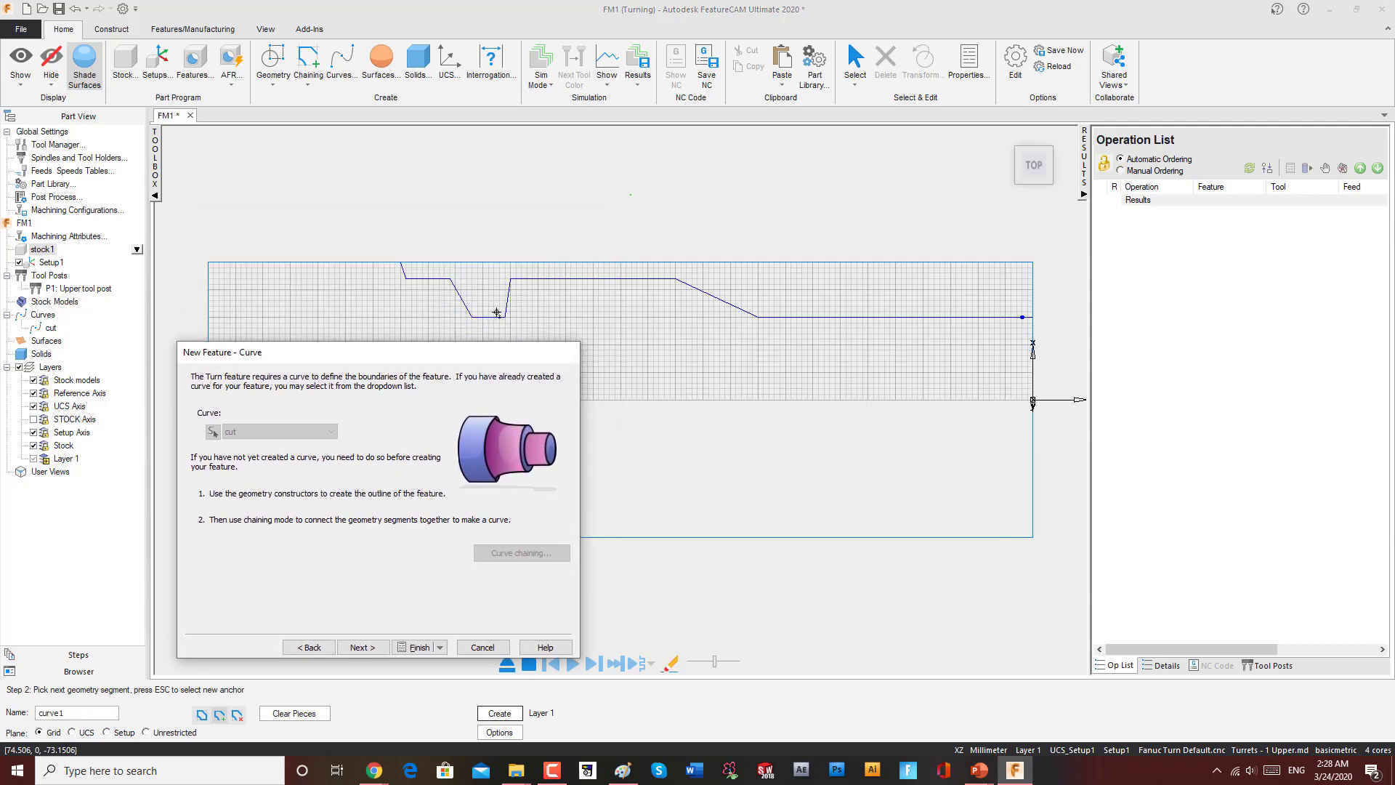
left_click(367, 262)
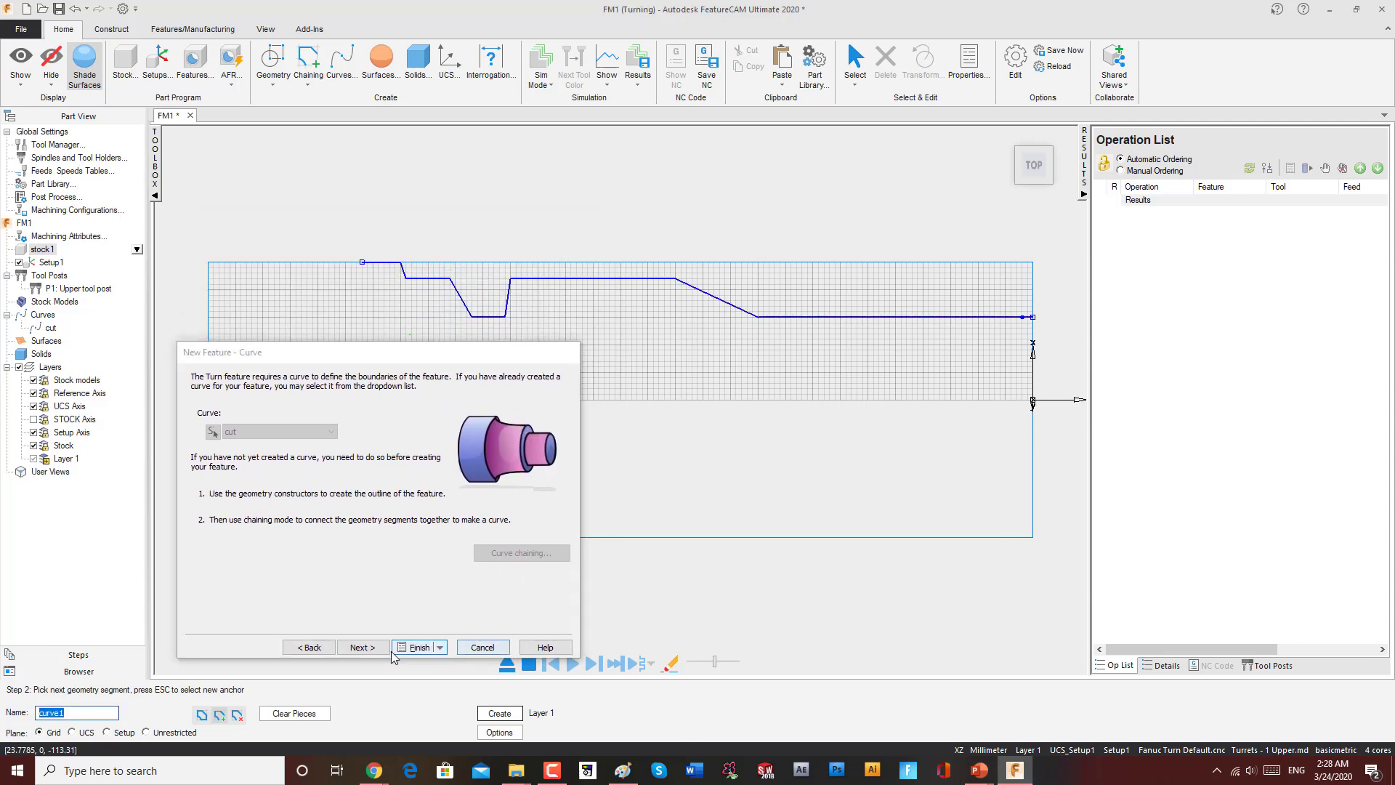
left_click(362, 646)
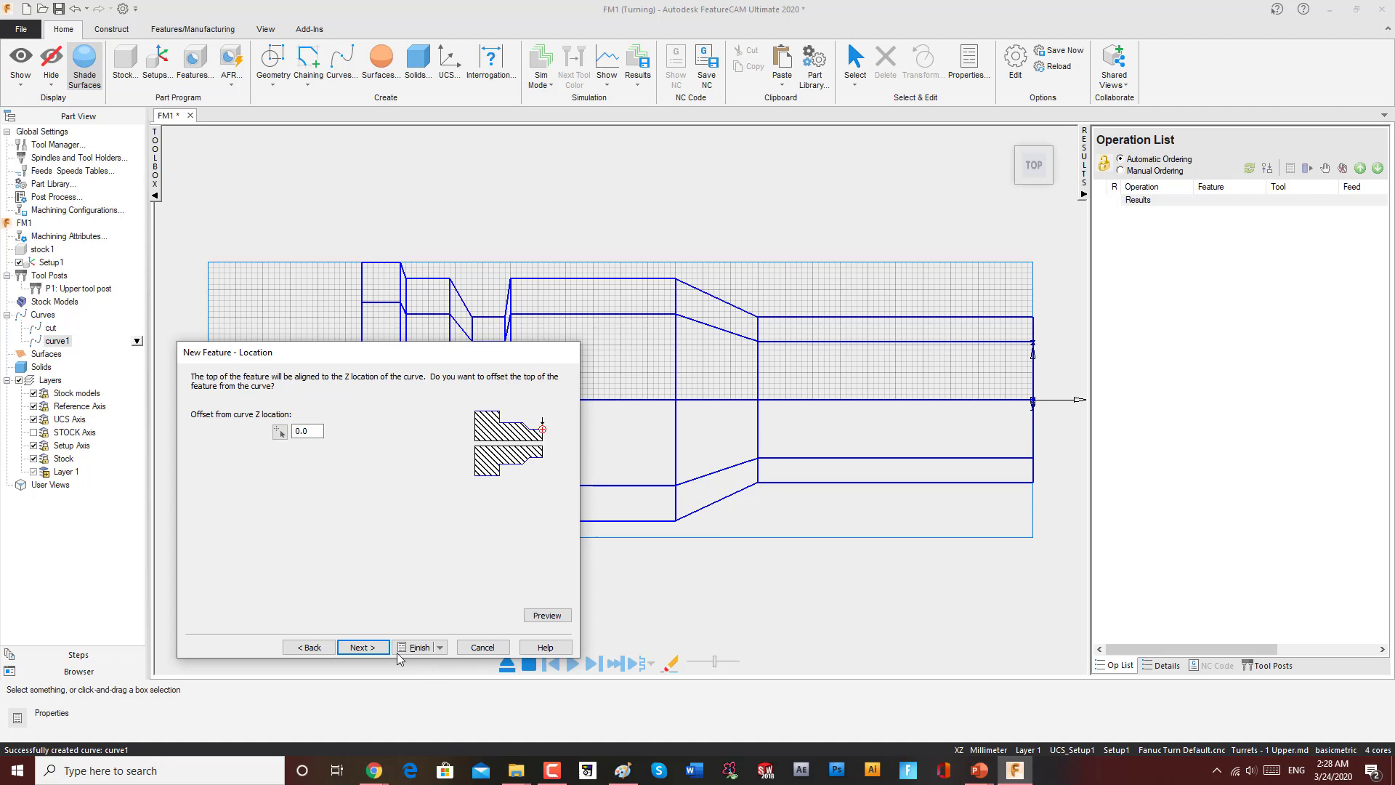
Step: Accept the default location offset, rough and finish strategies and operations, and finish the turn feature
left_click(362, 647)
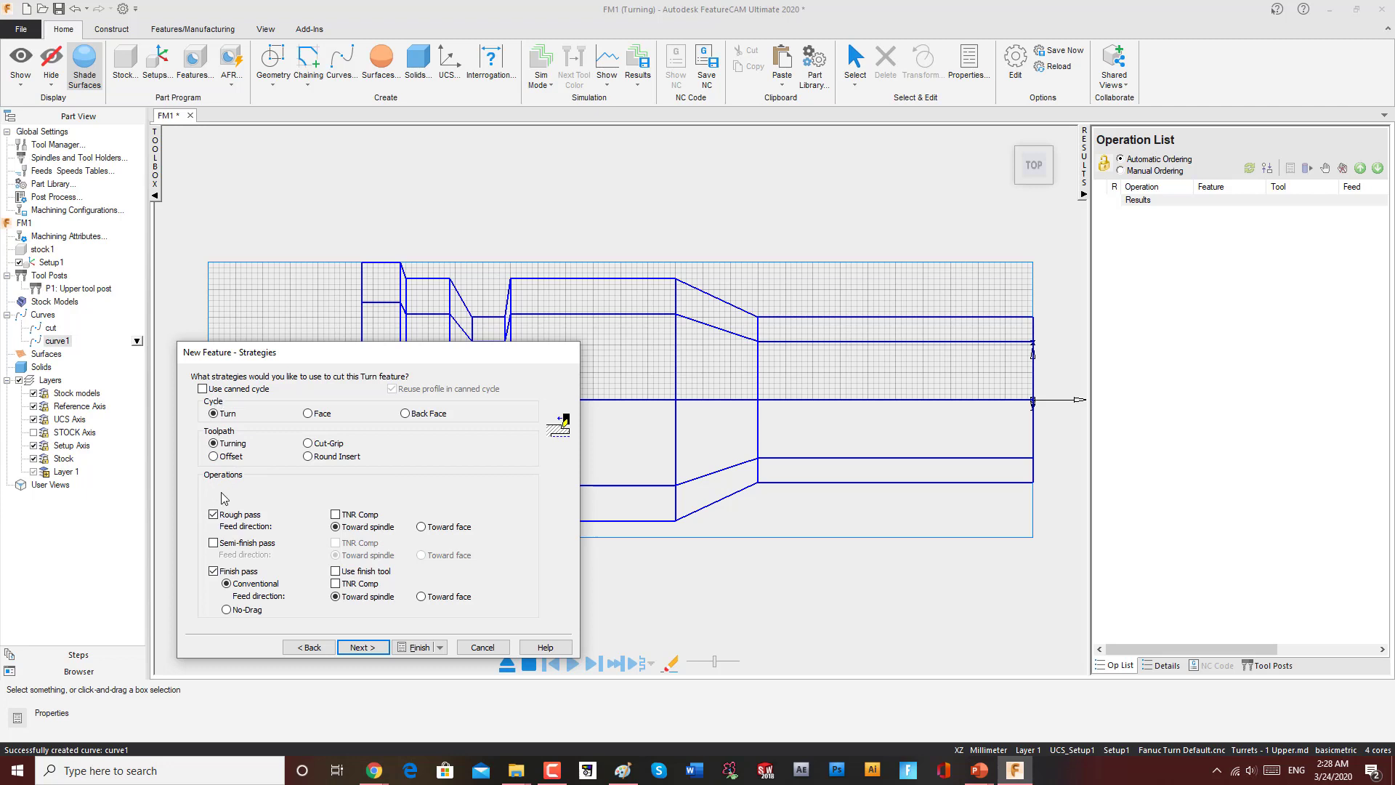
left_click(364, 646)
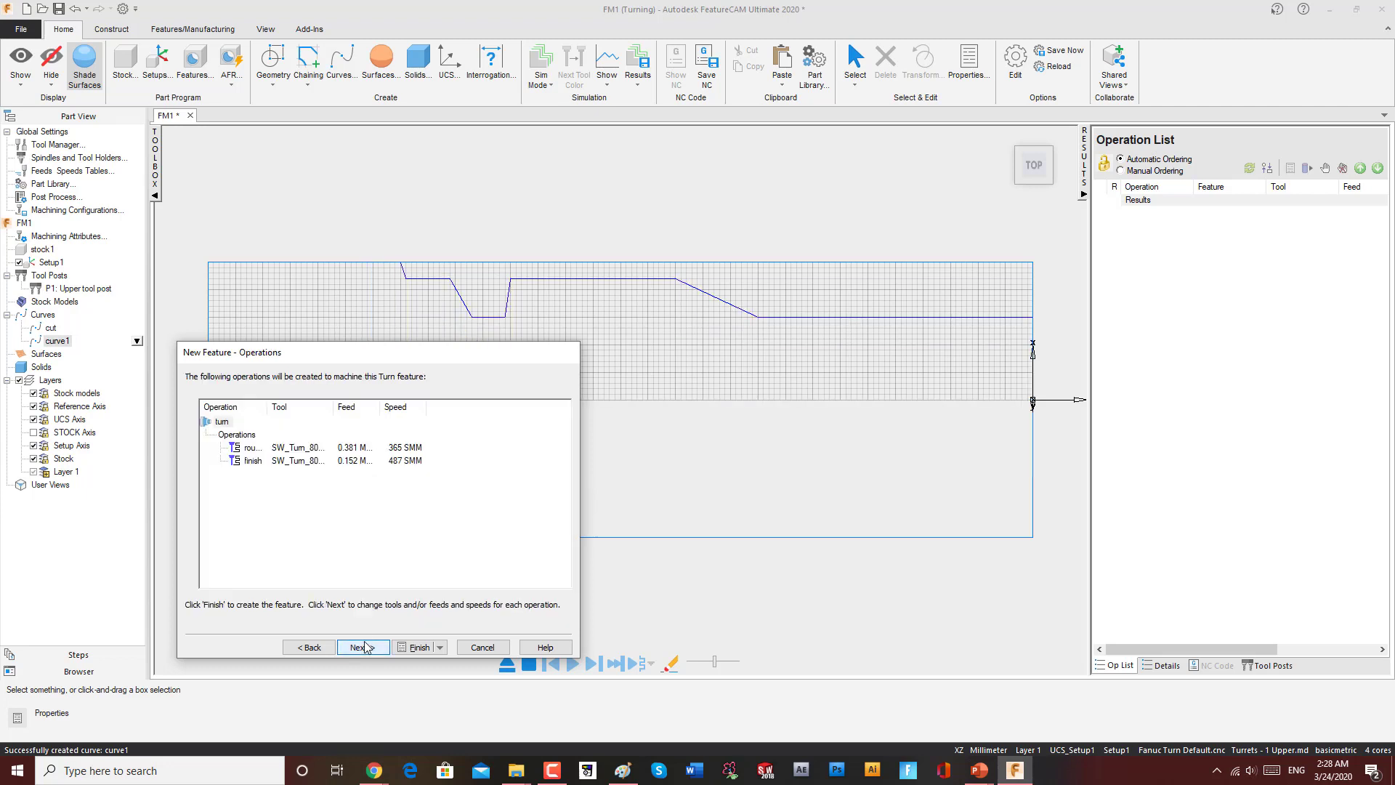
left_click(364, 646)
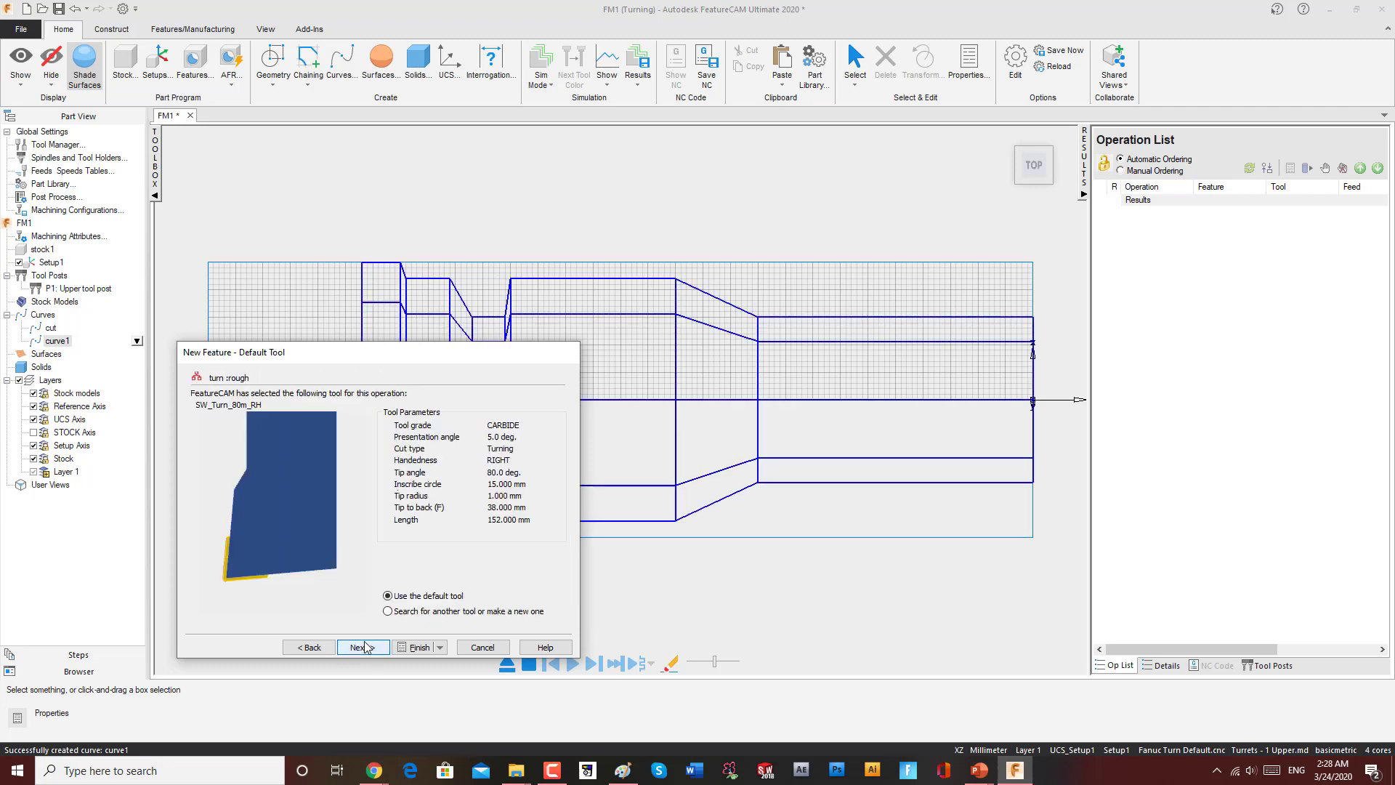
left_click(418, 646)
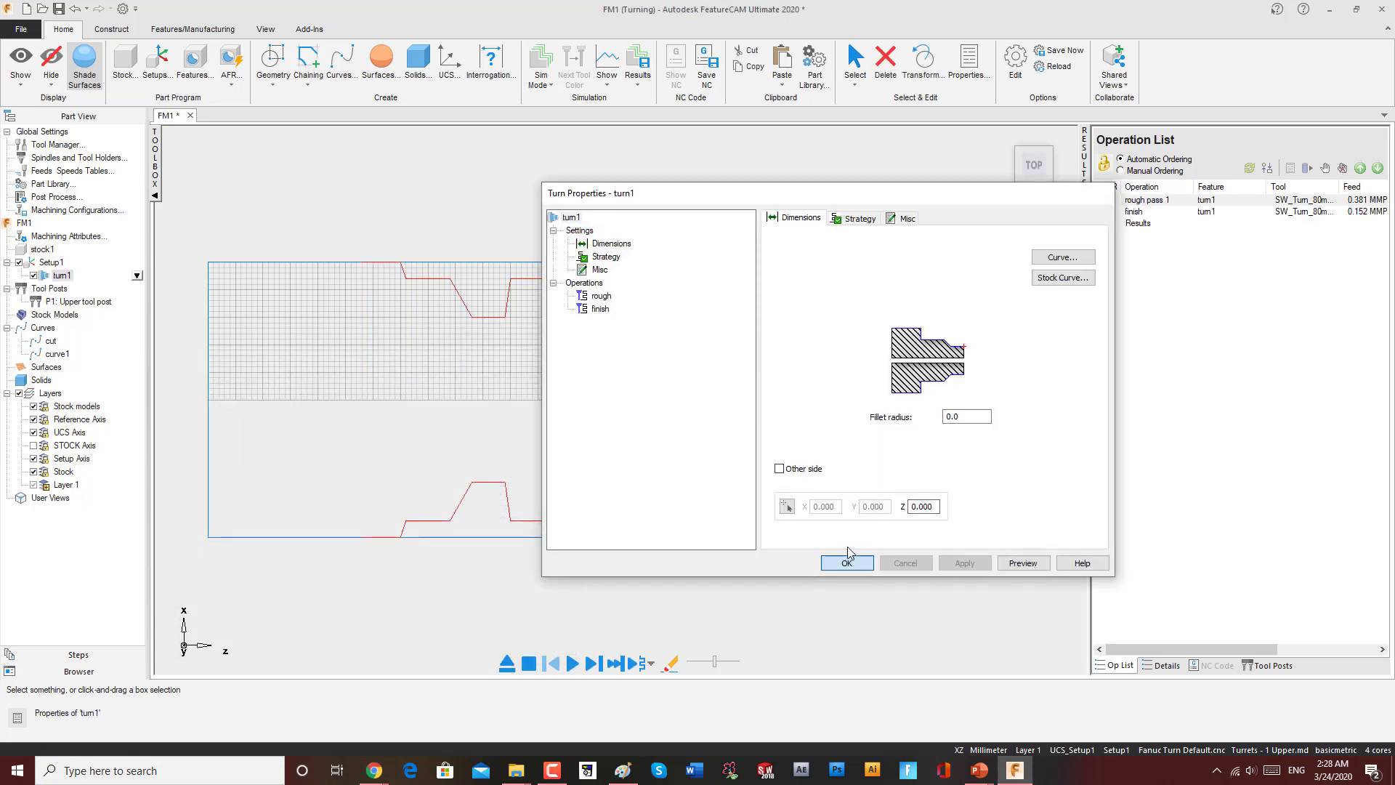
left_click(845, 564)
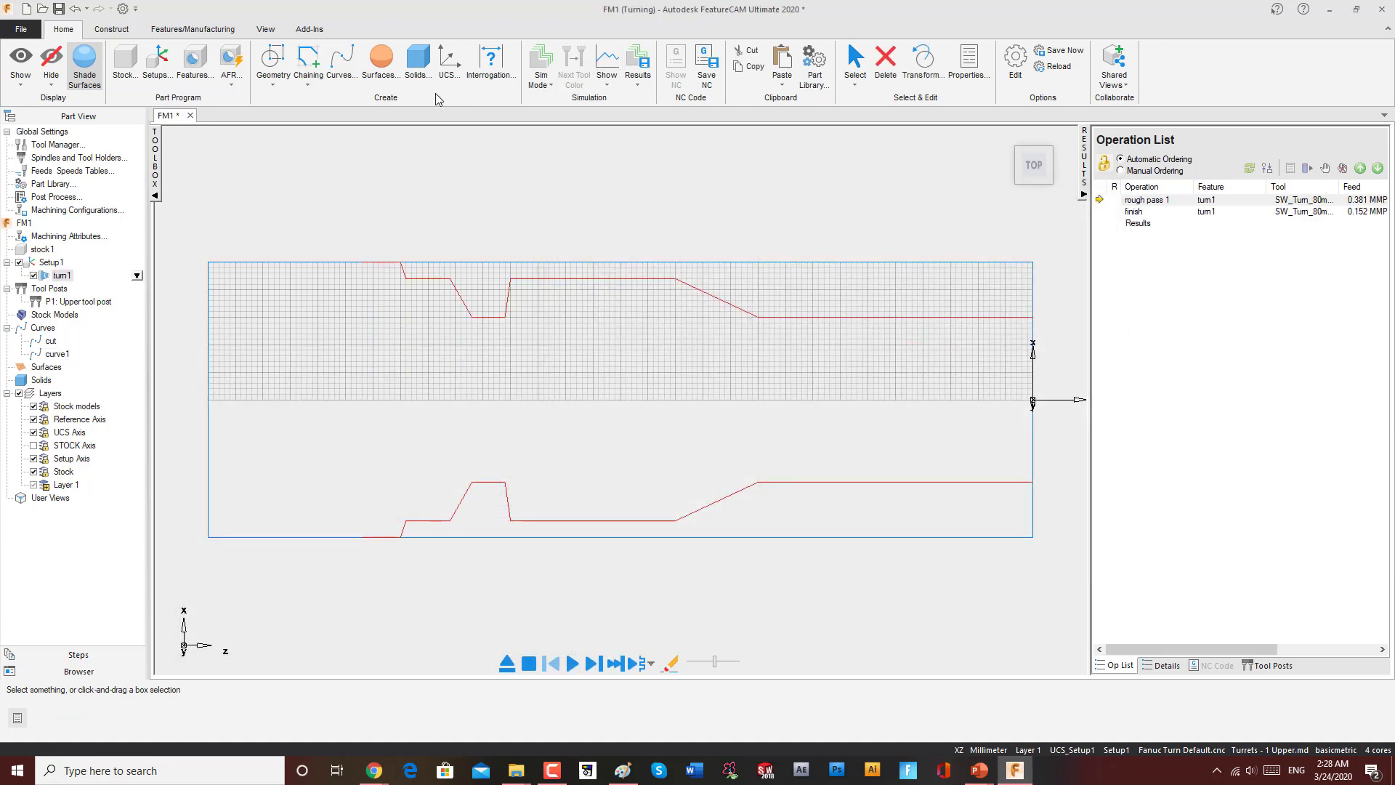
Step: Switch the simulation mode to 3D and run the simulation of the turning operations
left_click(541, 79)
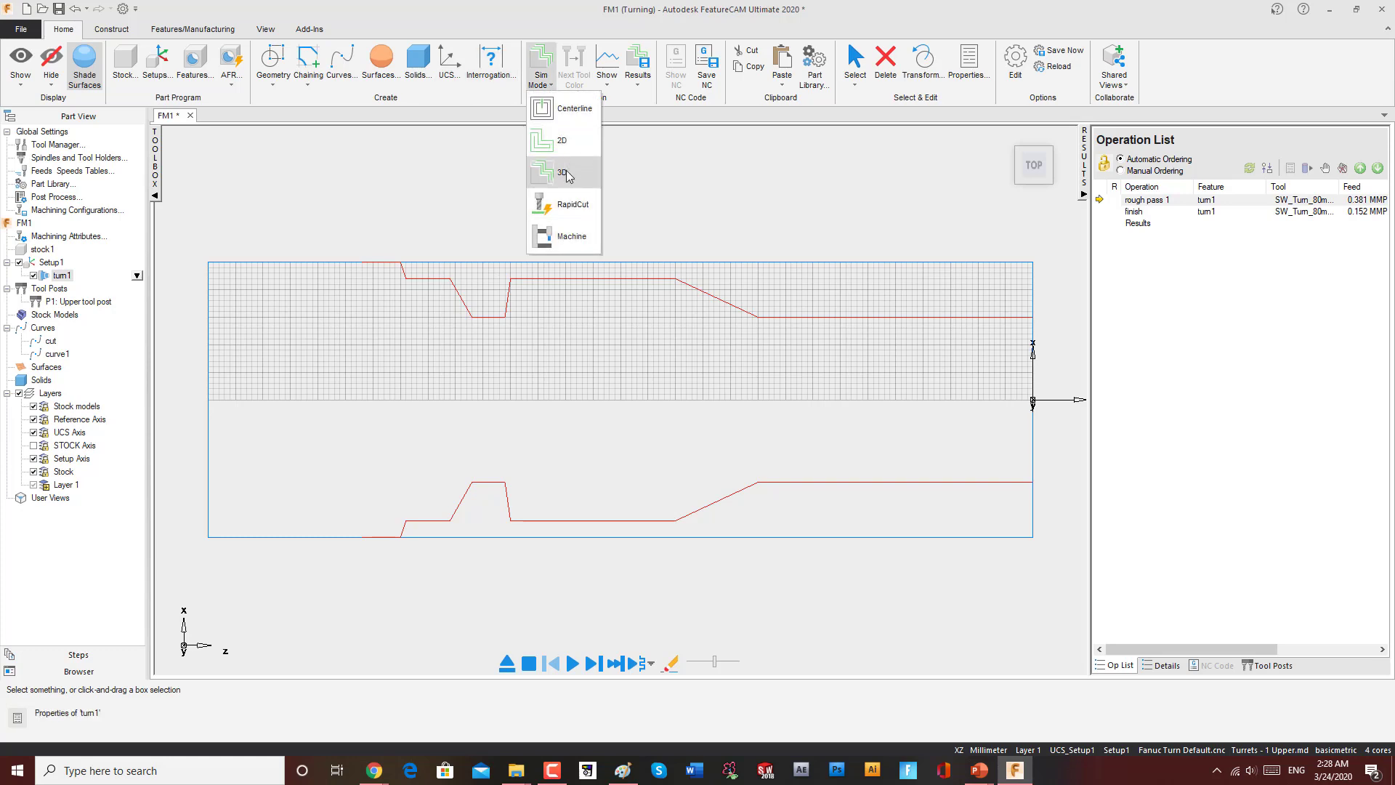
left_click(565, 173)
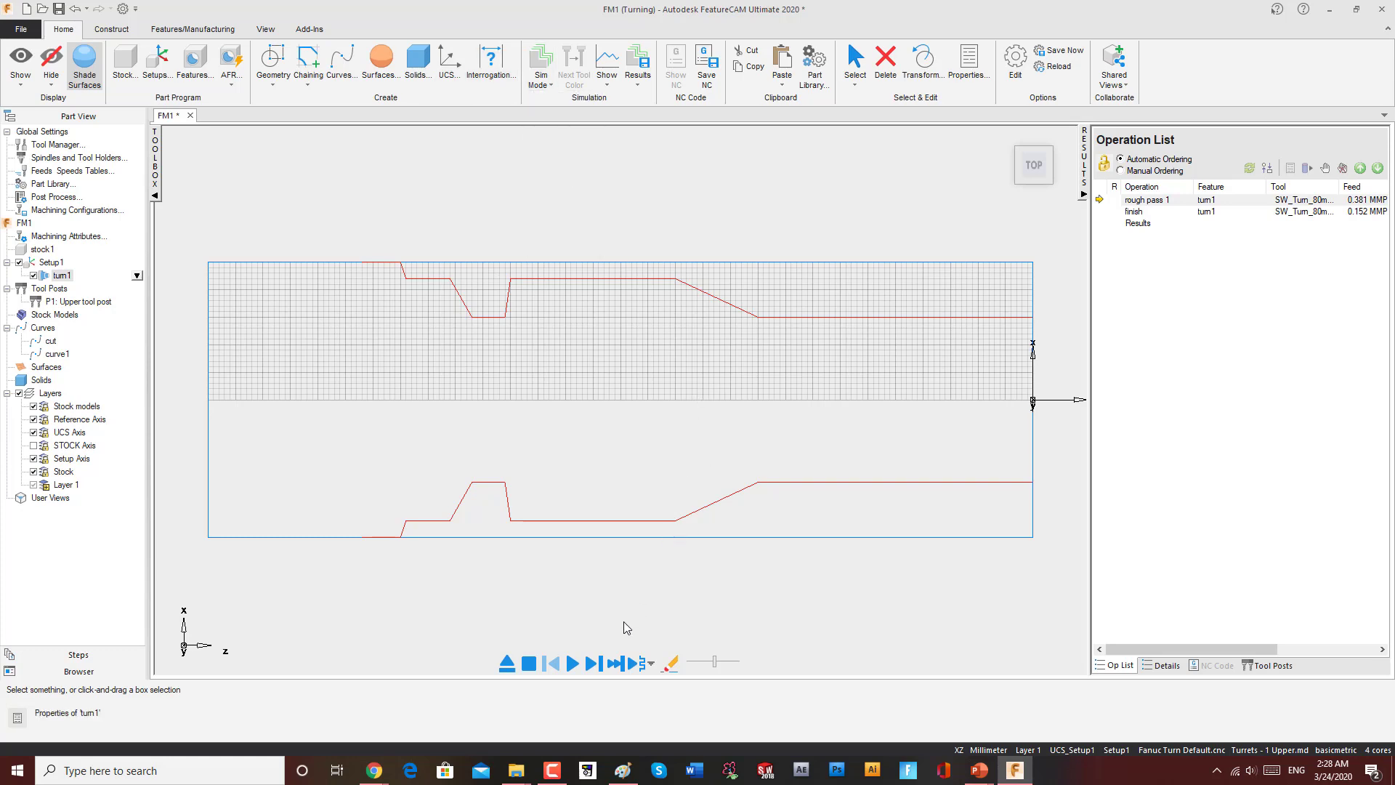
left_click(762, 499)
middle_click_drag(766, 506, 600, 406)
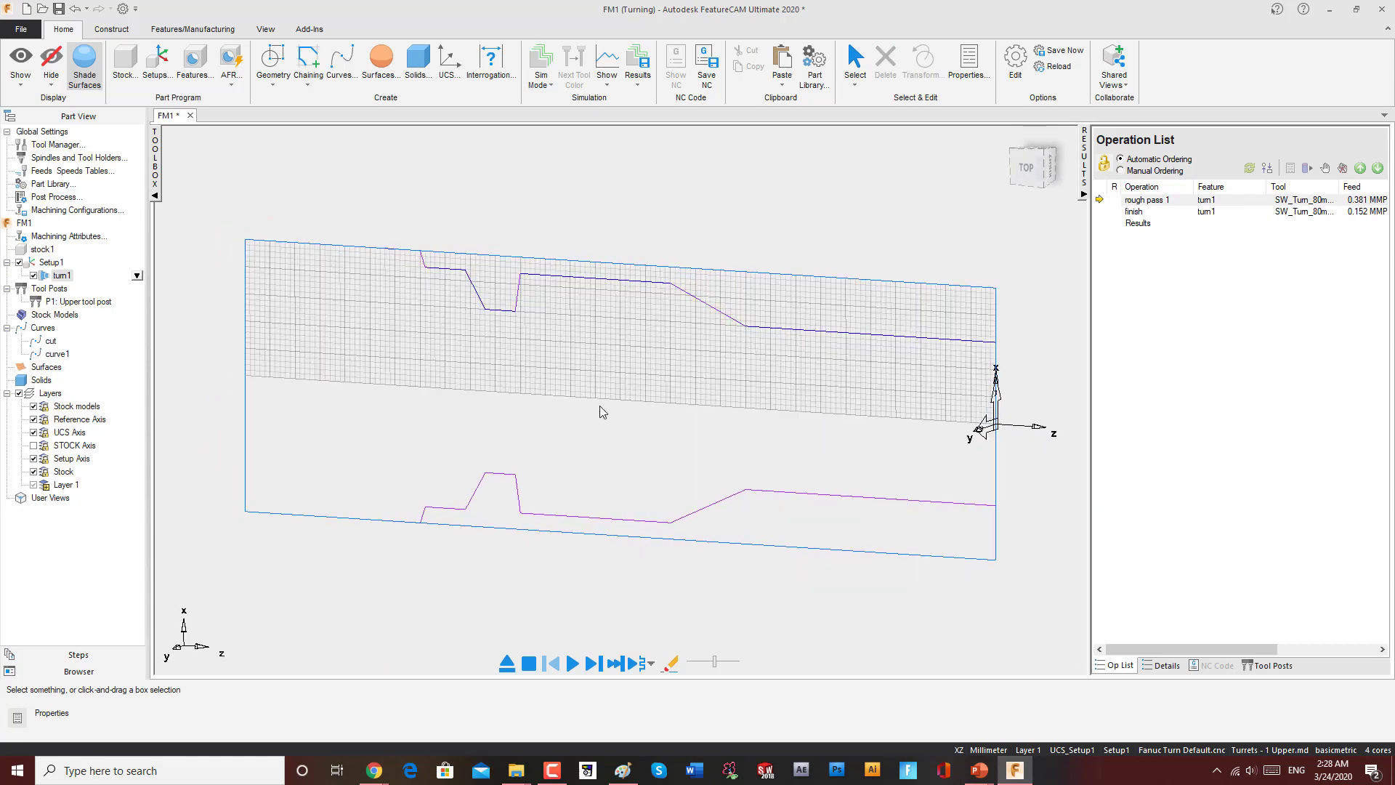
scroll(624, 528, "down", 2)
left_click(572, 664)
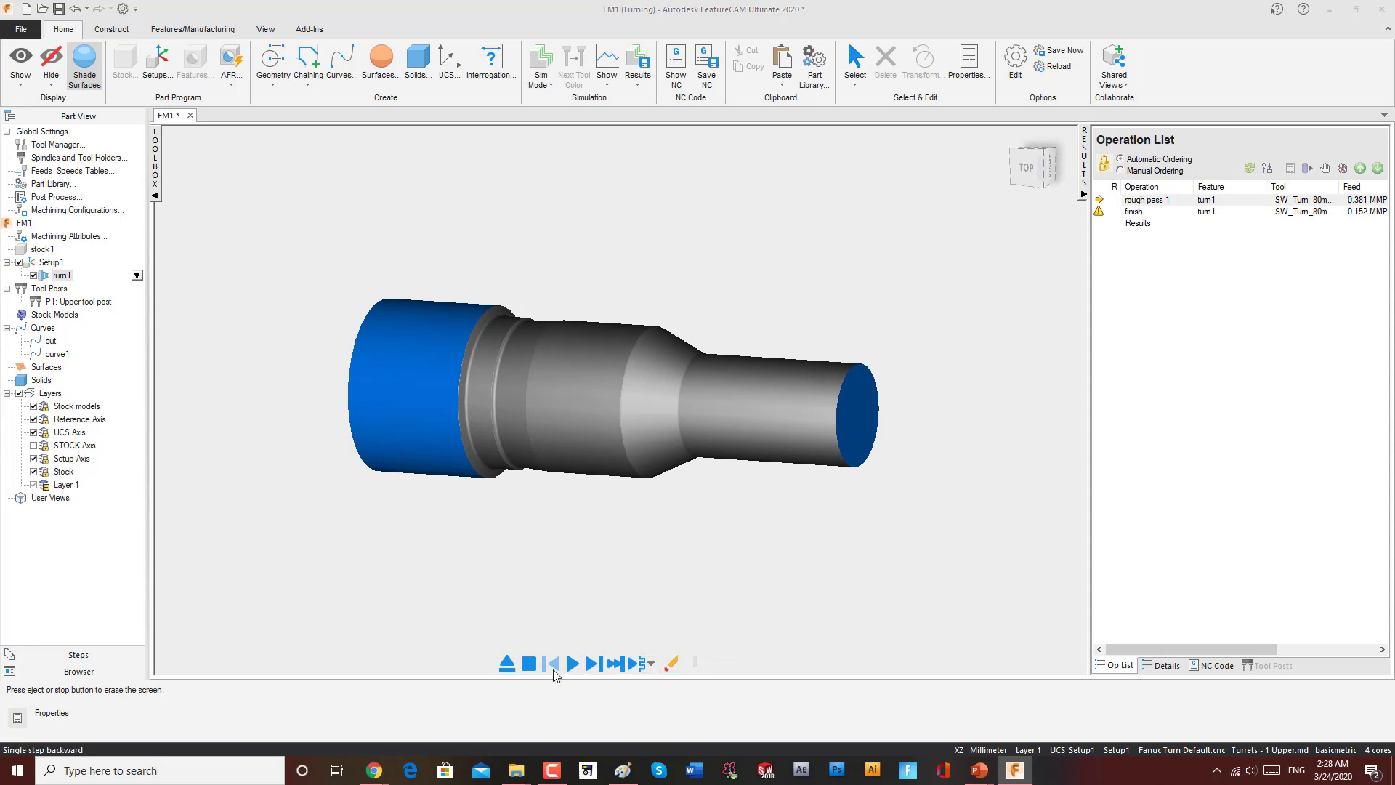
left_click(572, 663)
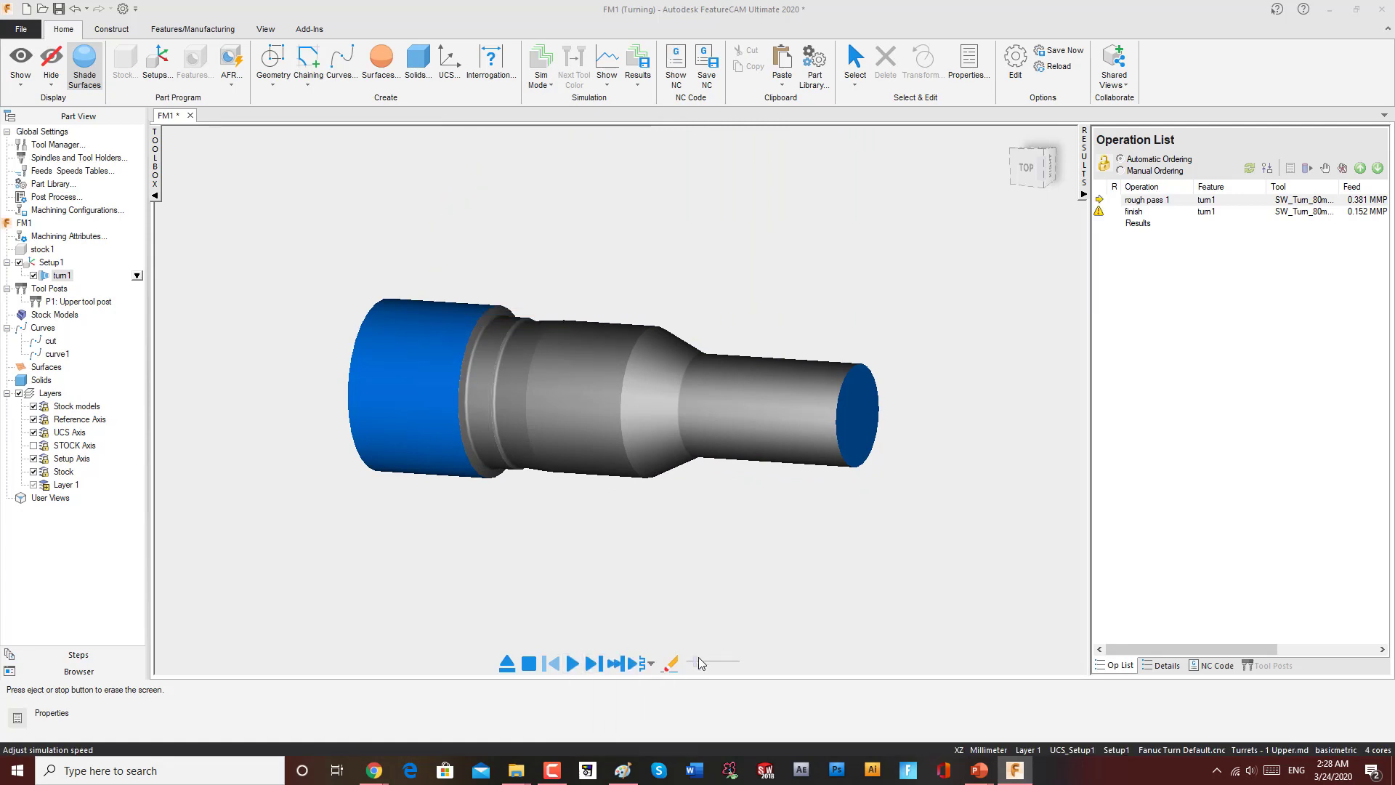
left_click(573, 664)
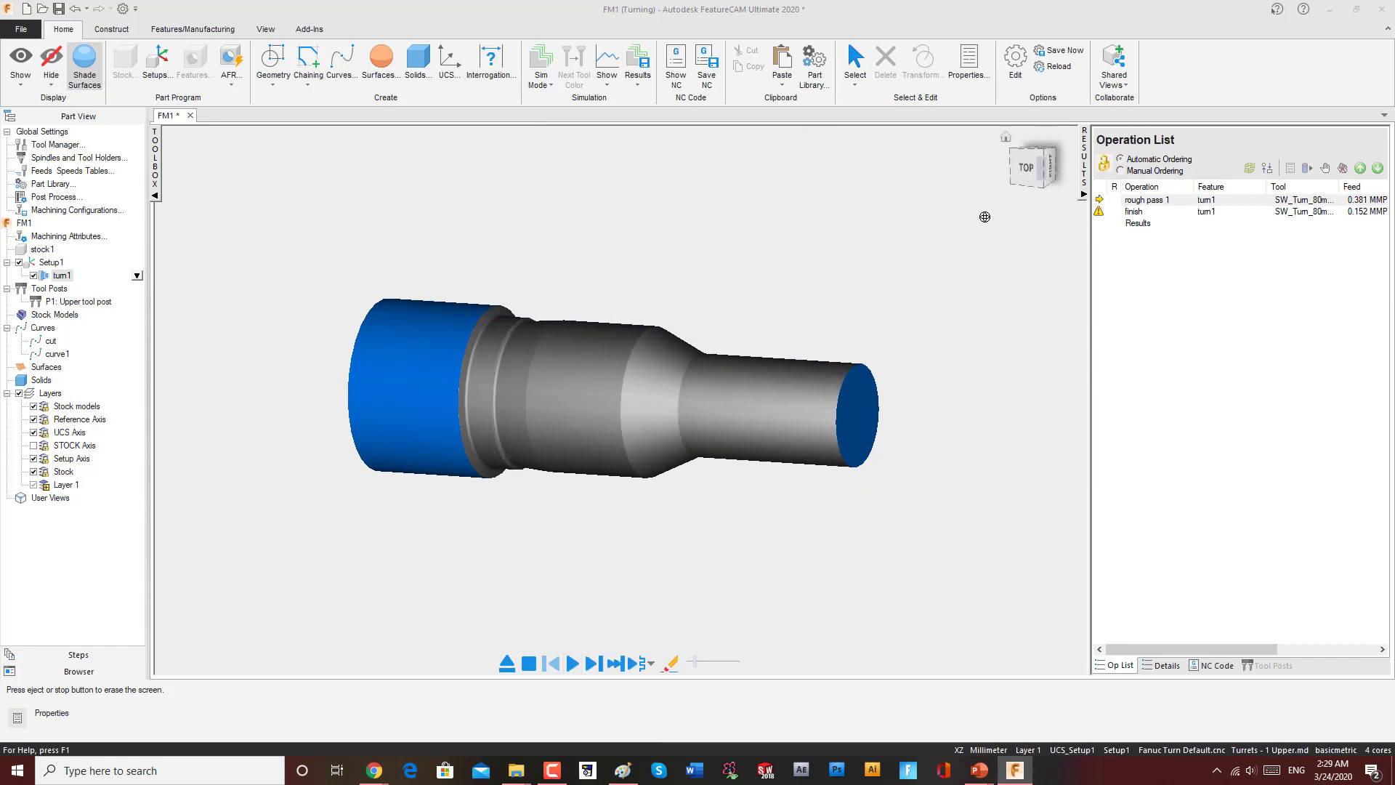
Step: Return to the top view and inspect the finish operation in the operation list
left_click(1039, 171)
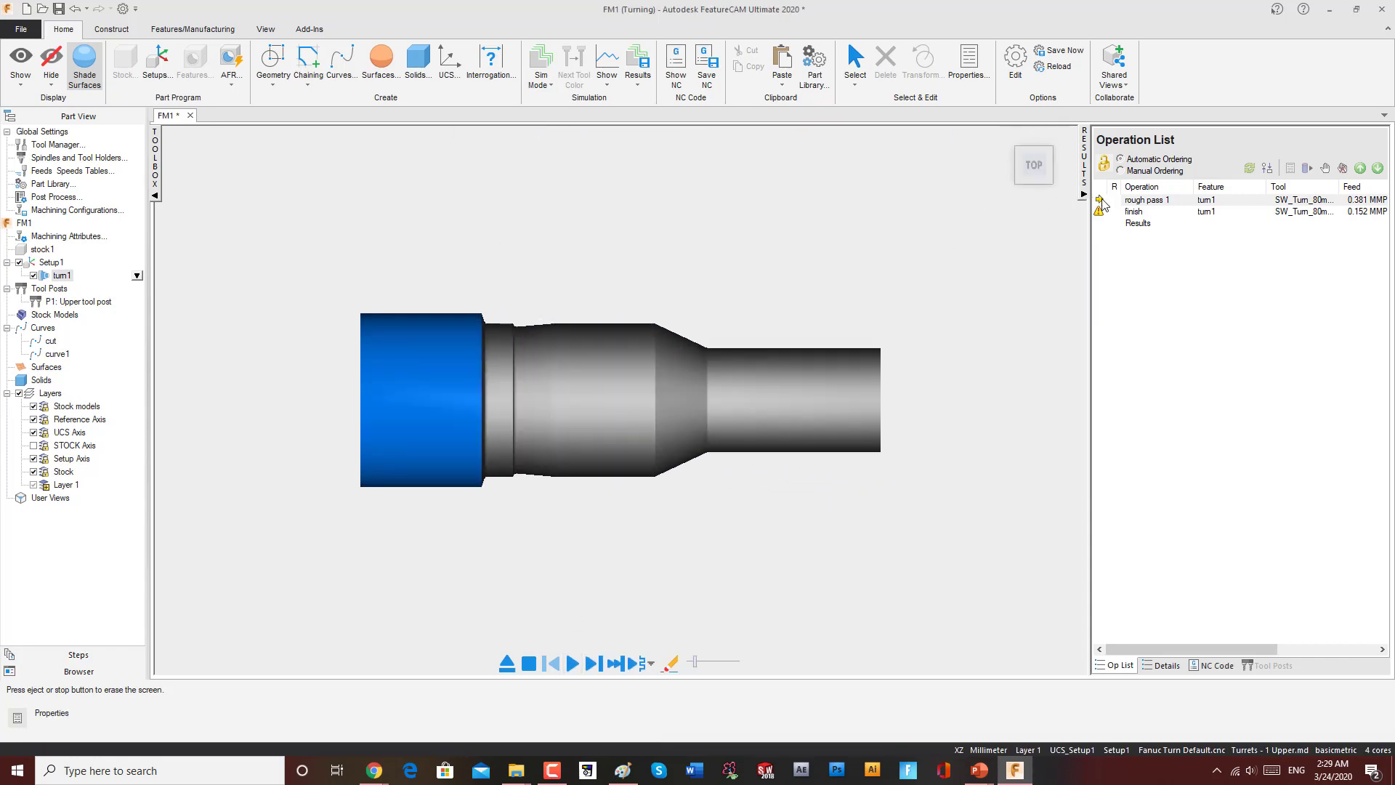
mouse_move(1101, 215)
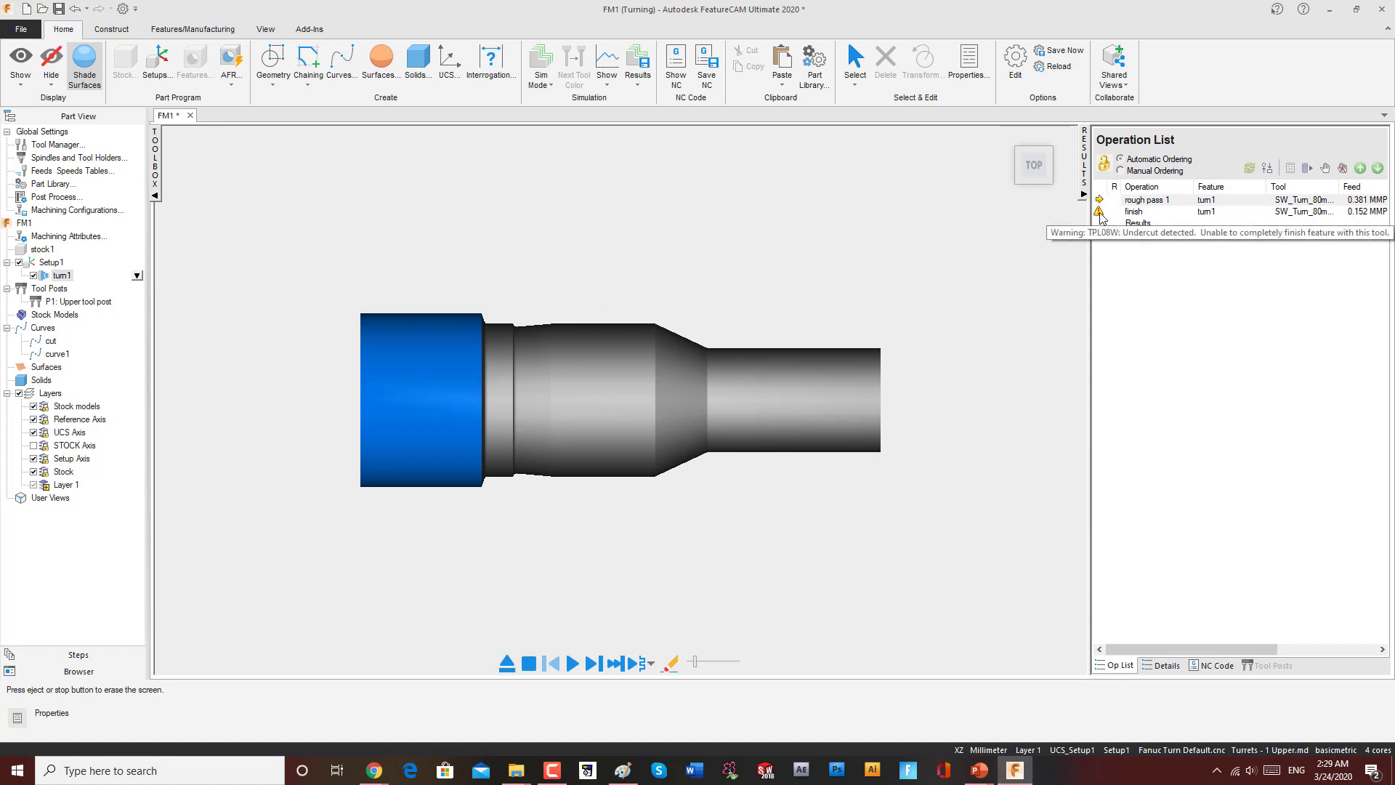
left_click(1139, 212)
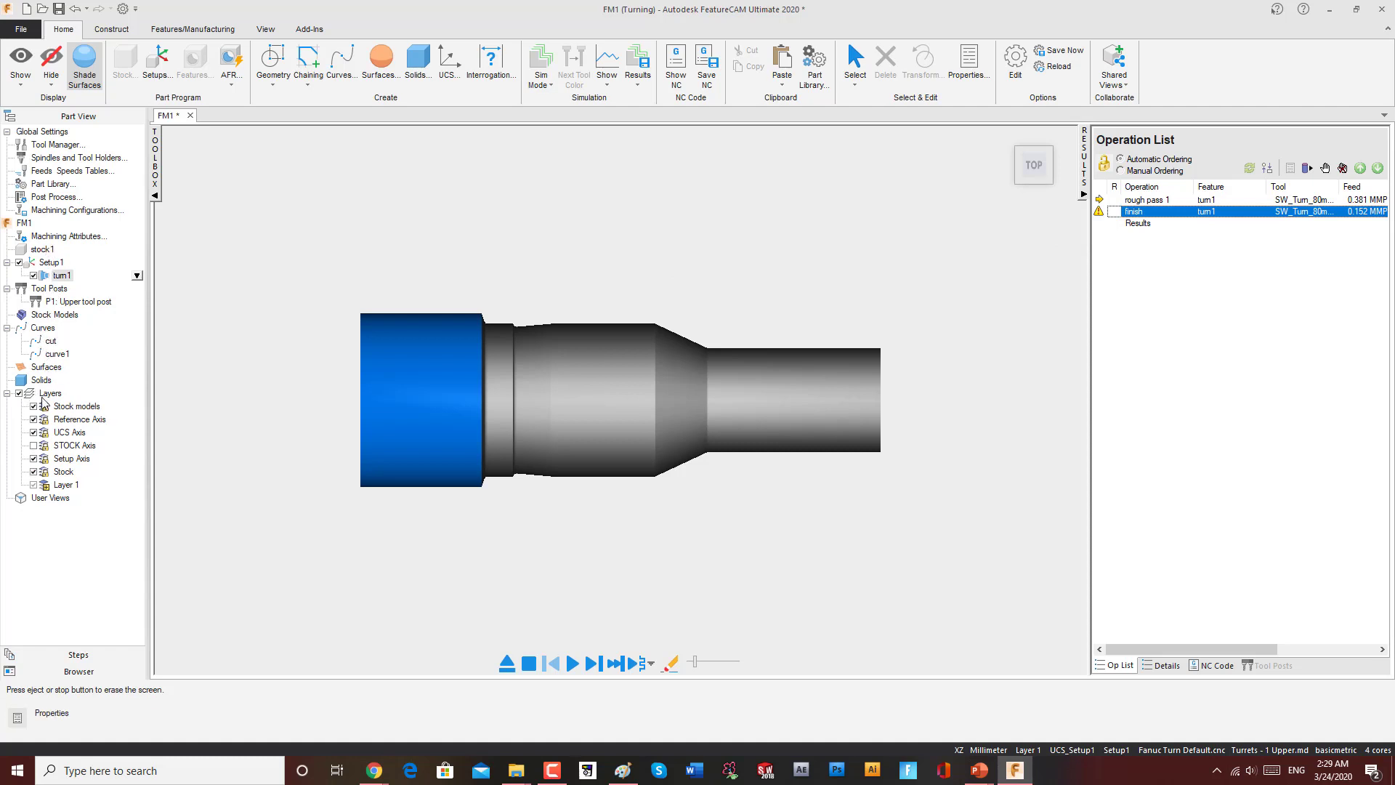
Step: Open the Turn feature's properties and switch between its rough and finish operations to review their turning settings
left_click(57, 238)
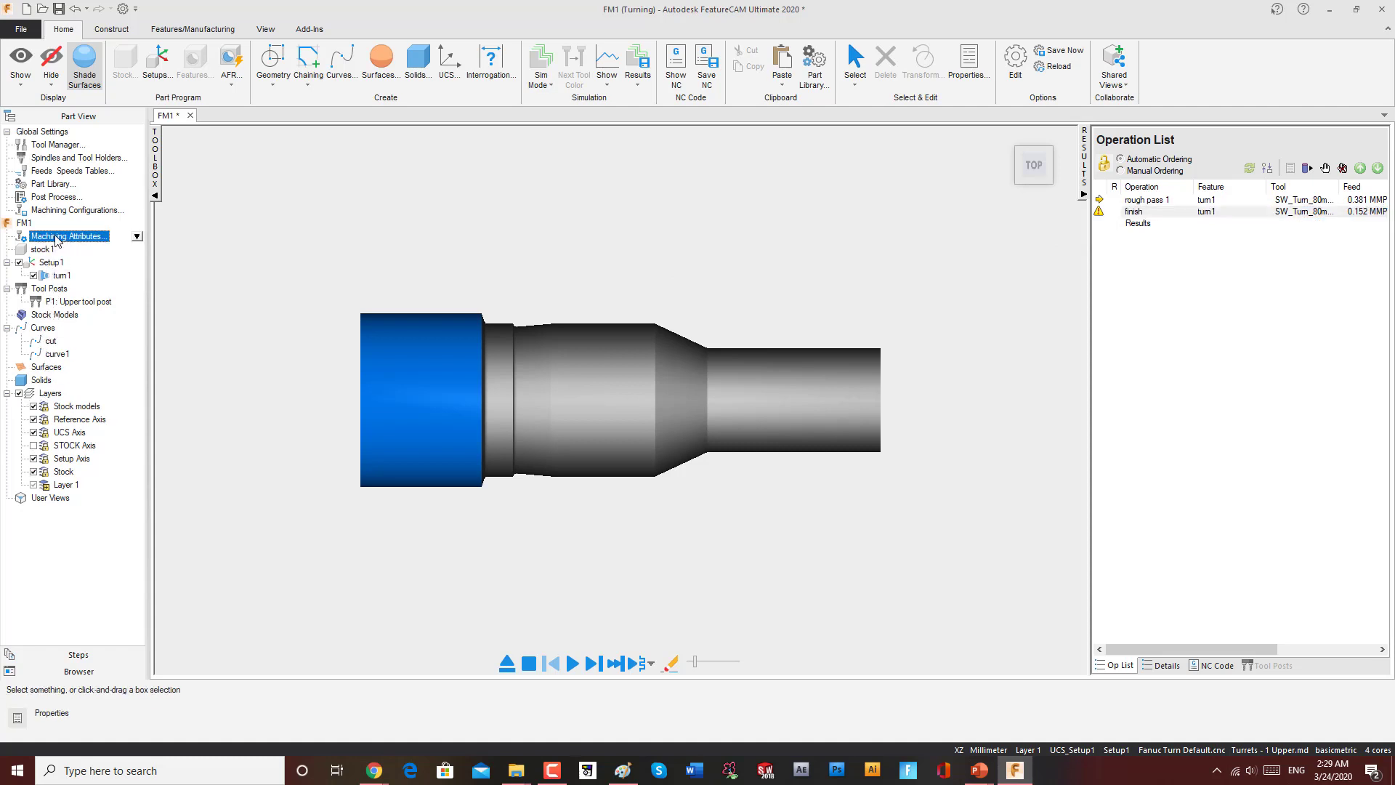
double_click(61, 275)
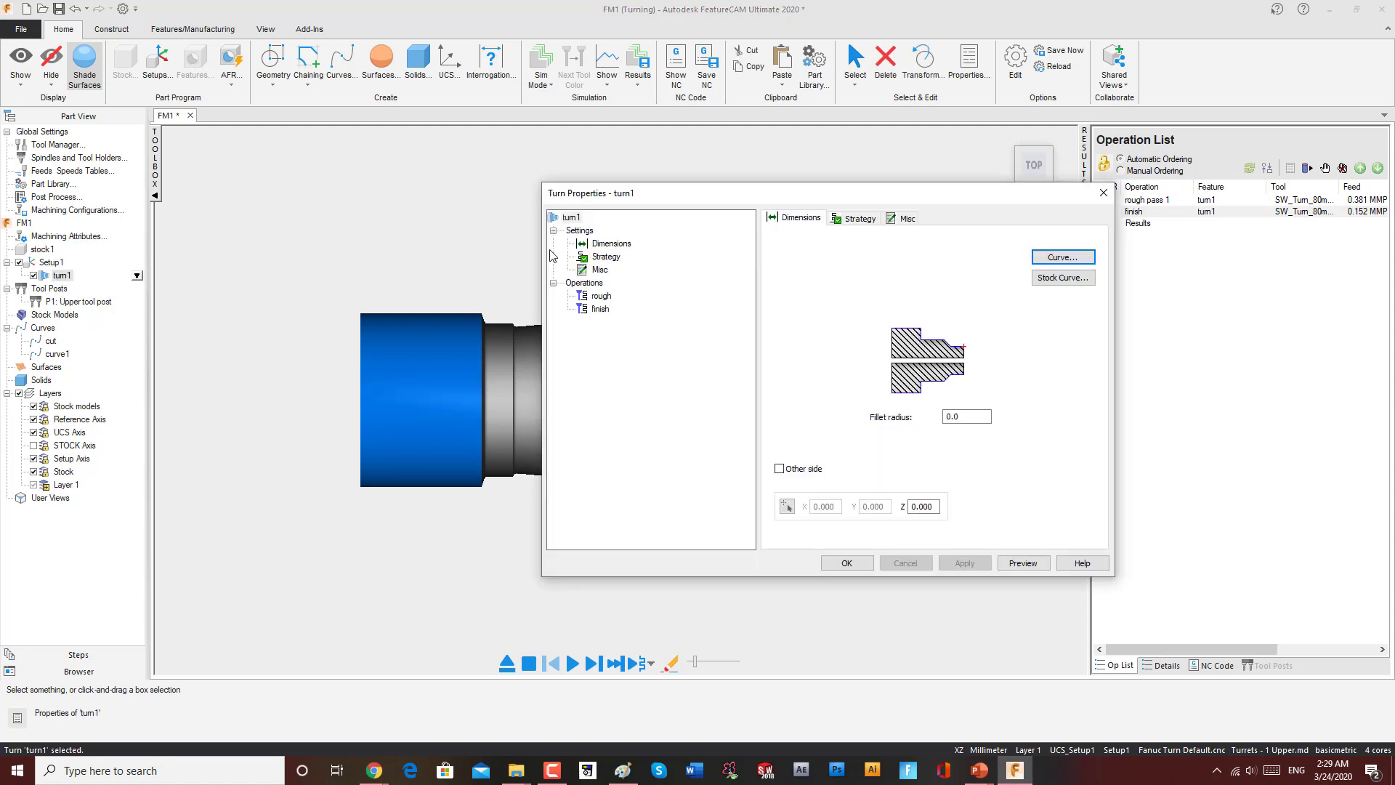
left_click(601, 296)
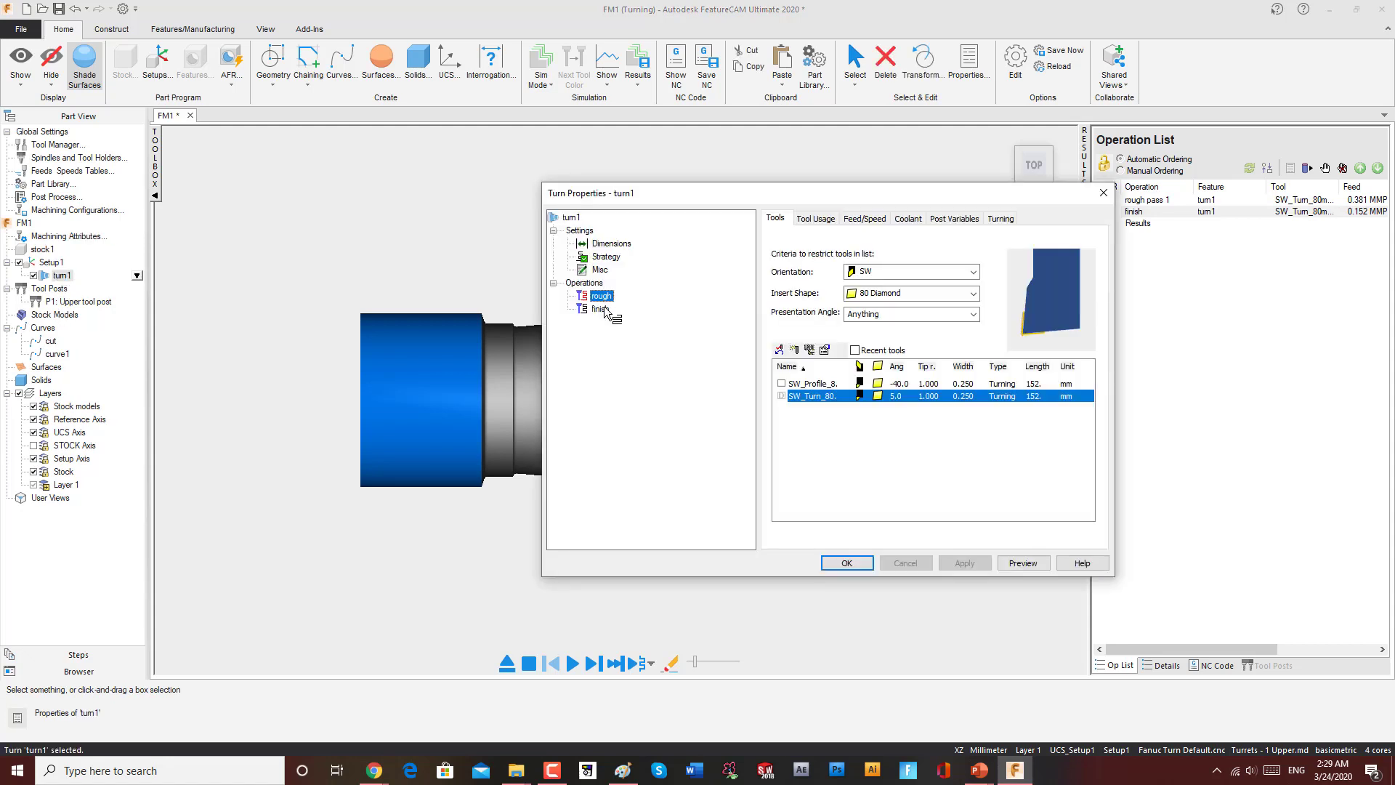
left_click(601, 309)
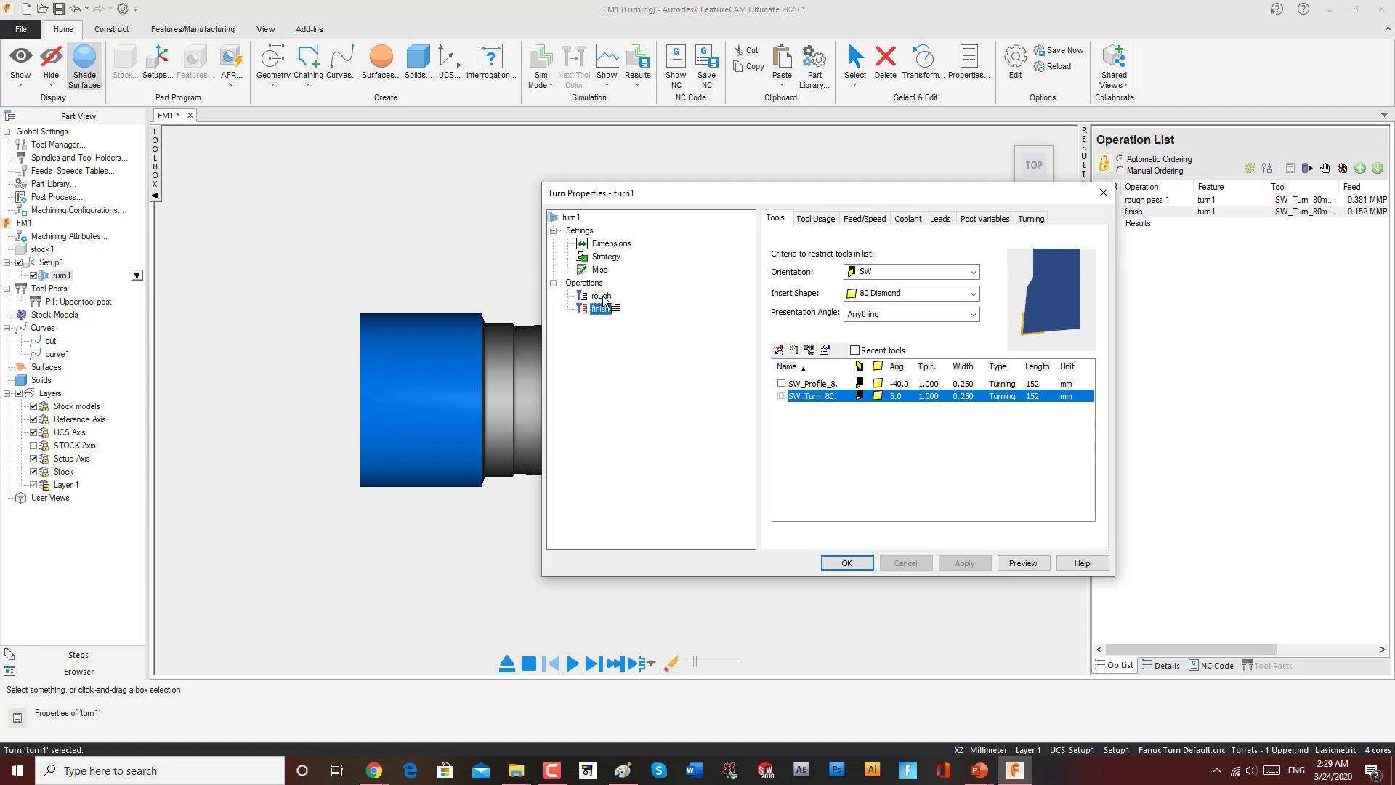
left_click(1109, 190)
double_click(1140, 211)
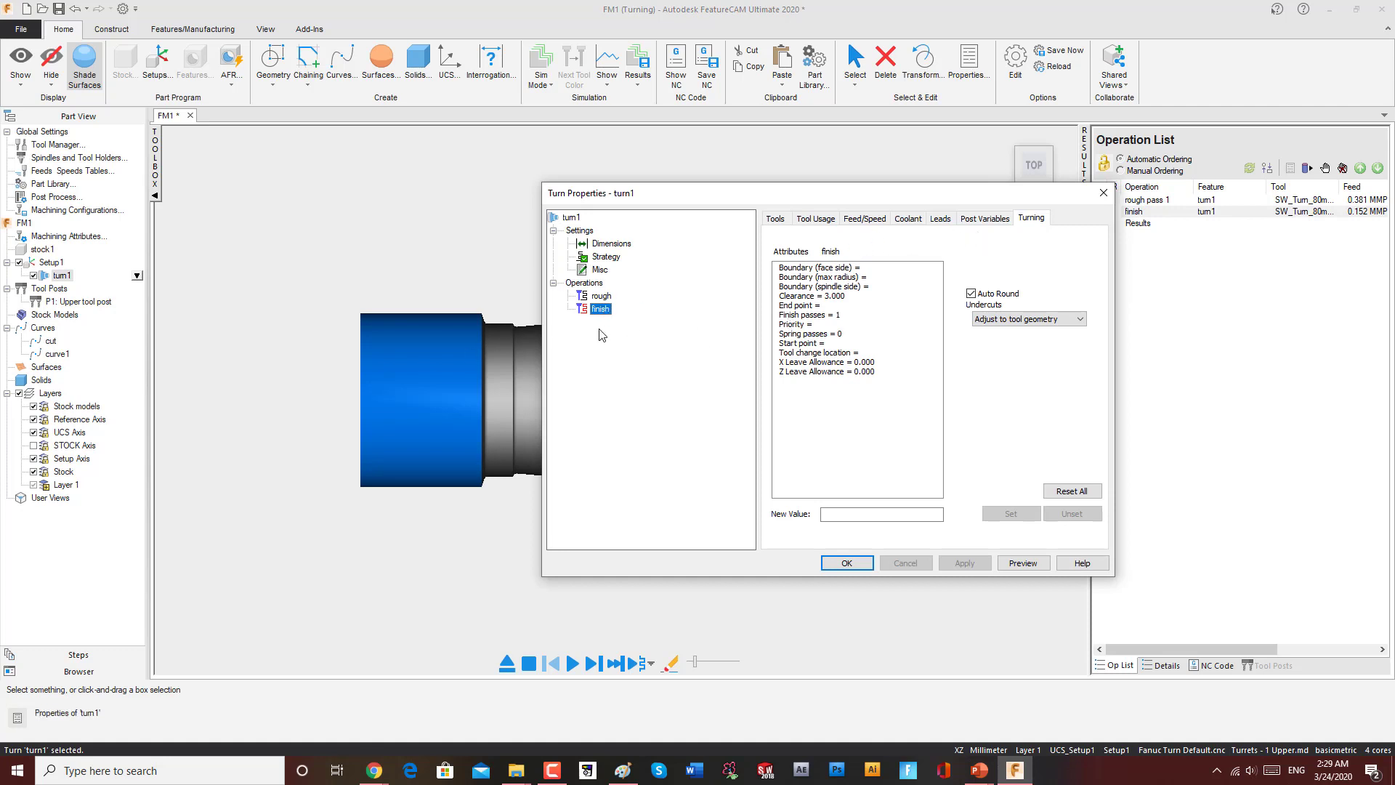
left_click(601, 296)
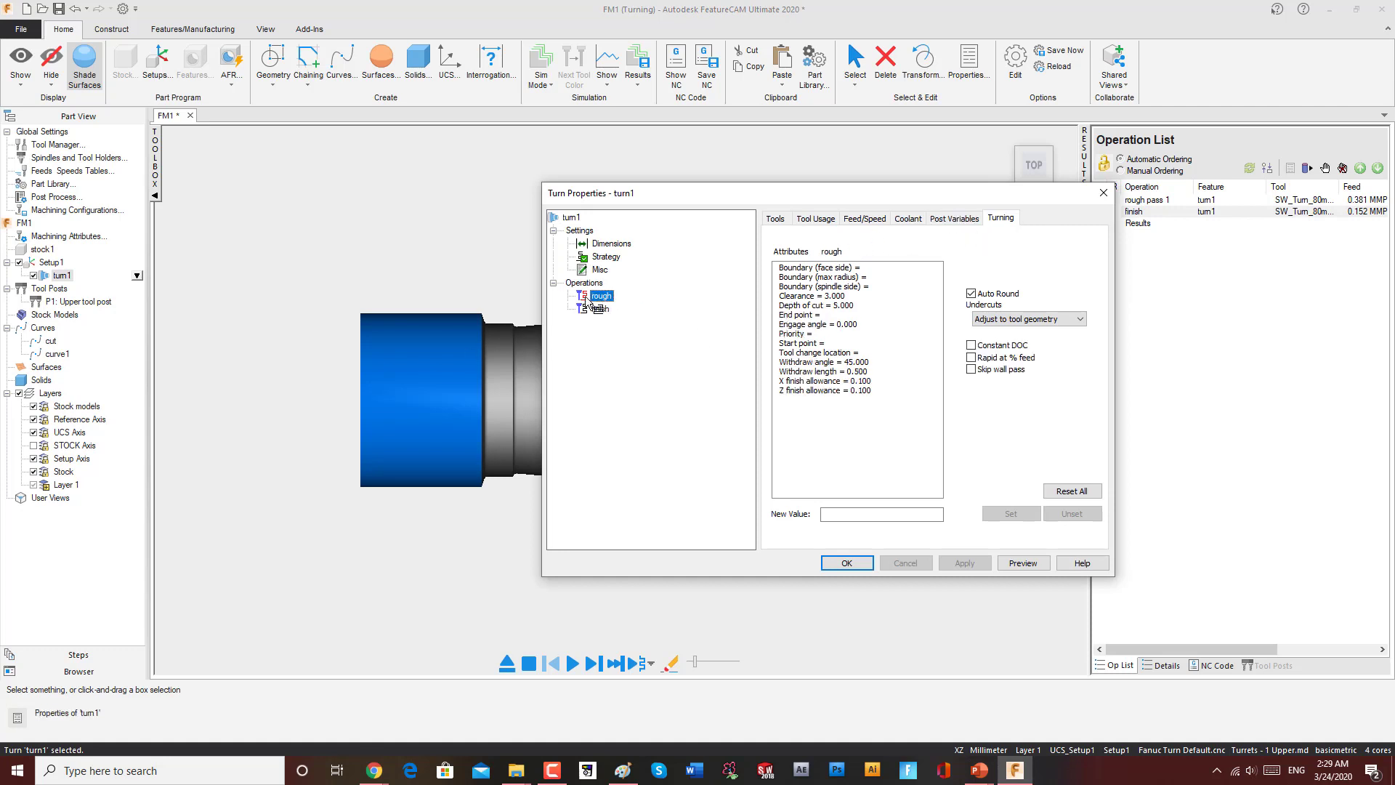
left_click(601, 309)
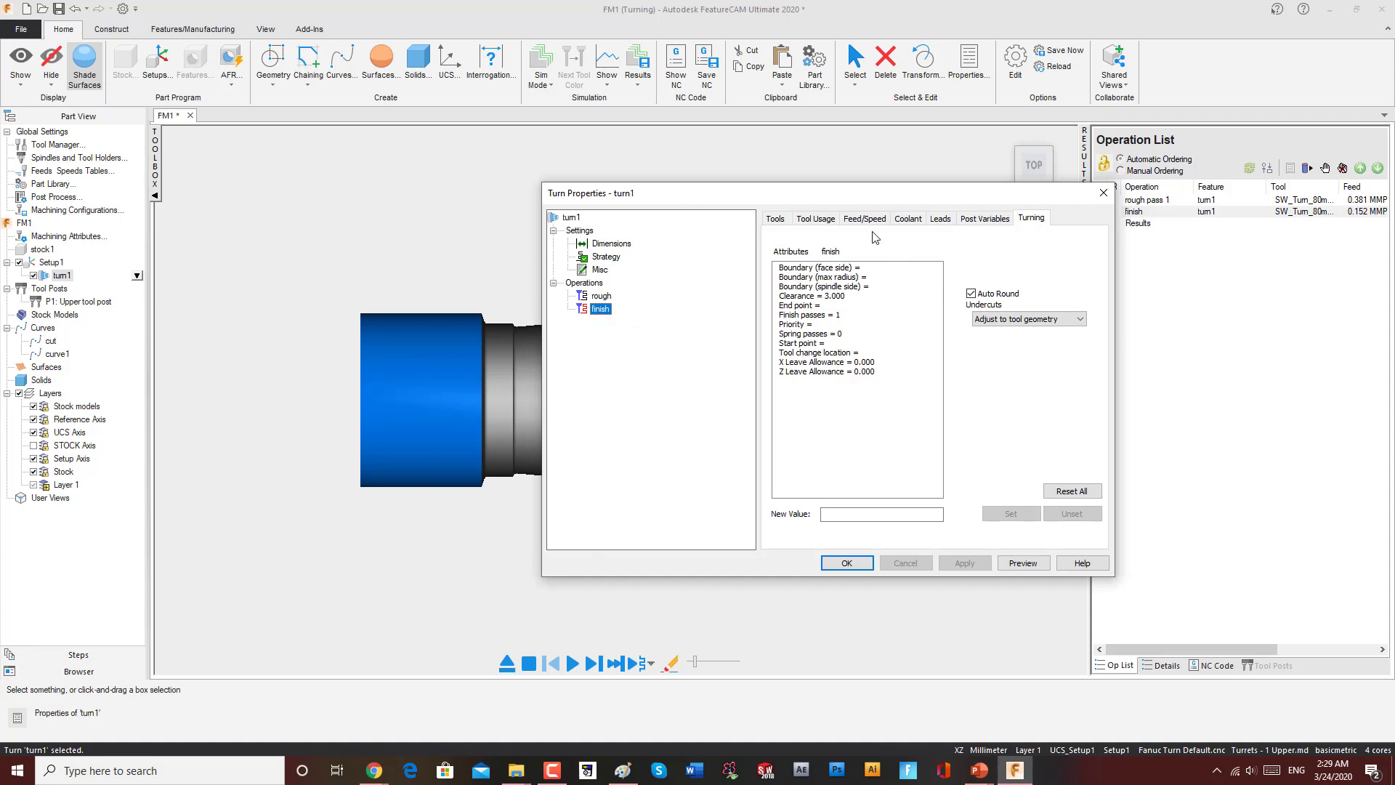
Step: Browse the finish operation's tool, tool usage, feed/speed, coolant, leads, post variables and turning tabs
left_click(776, 218)
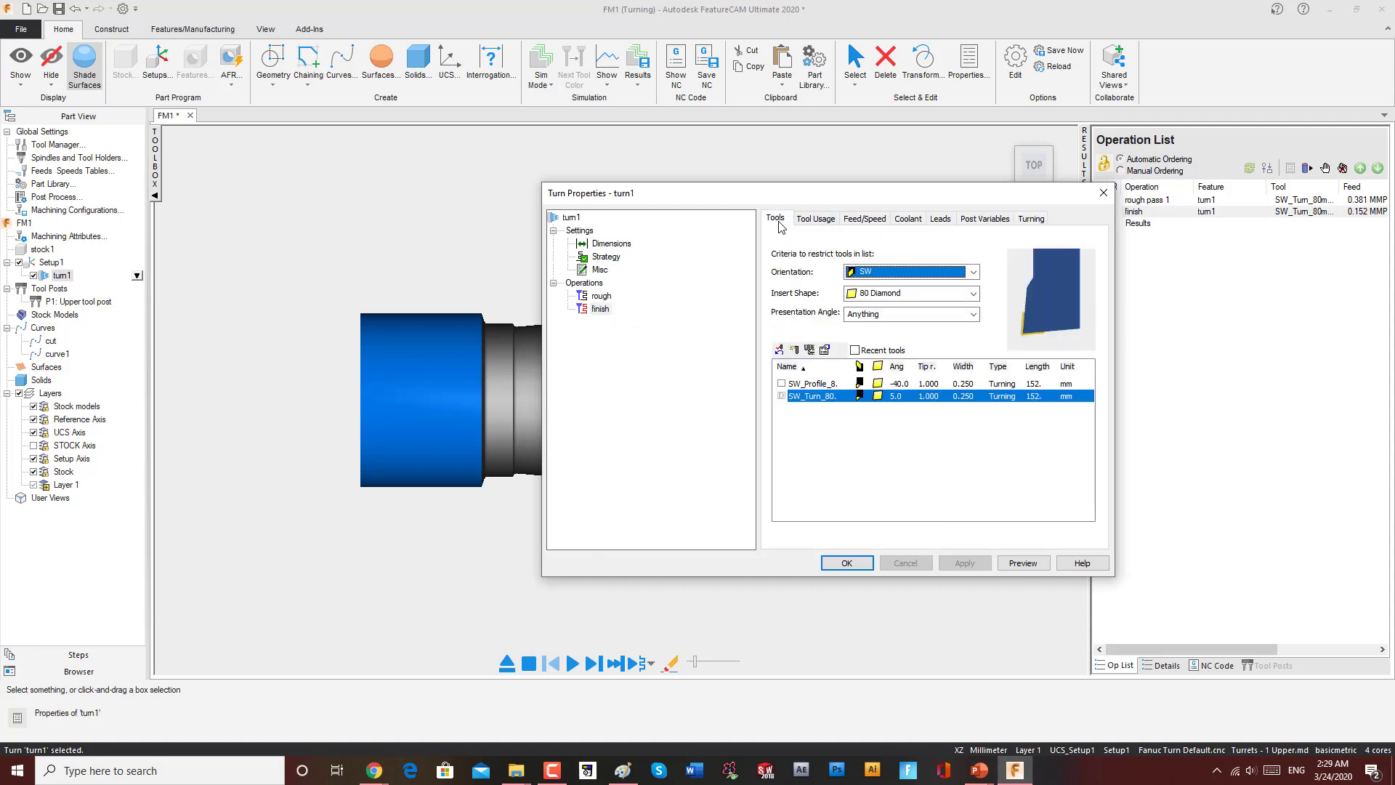
left_click(892, 385)
left_click(889, 397)
left_click(829, 220)
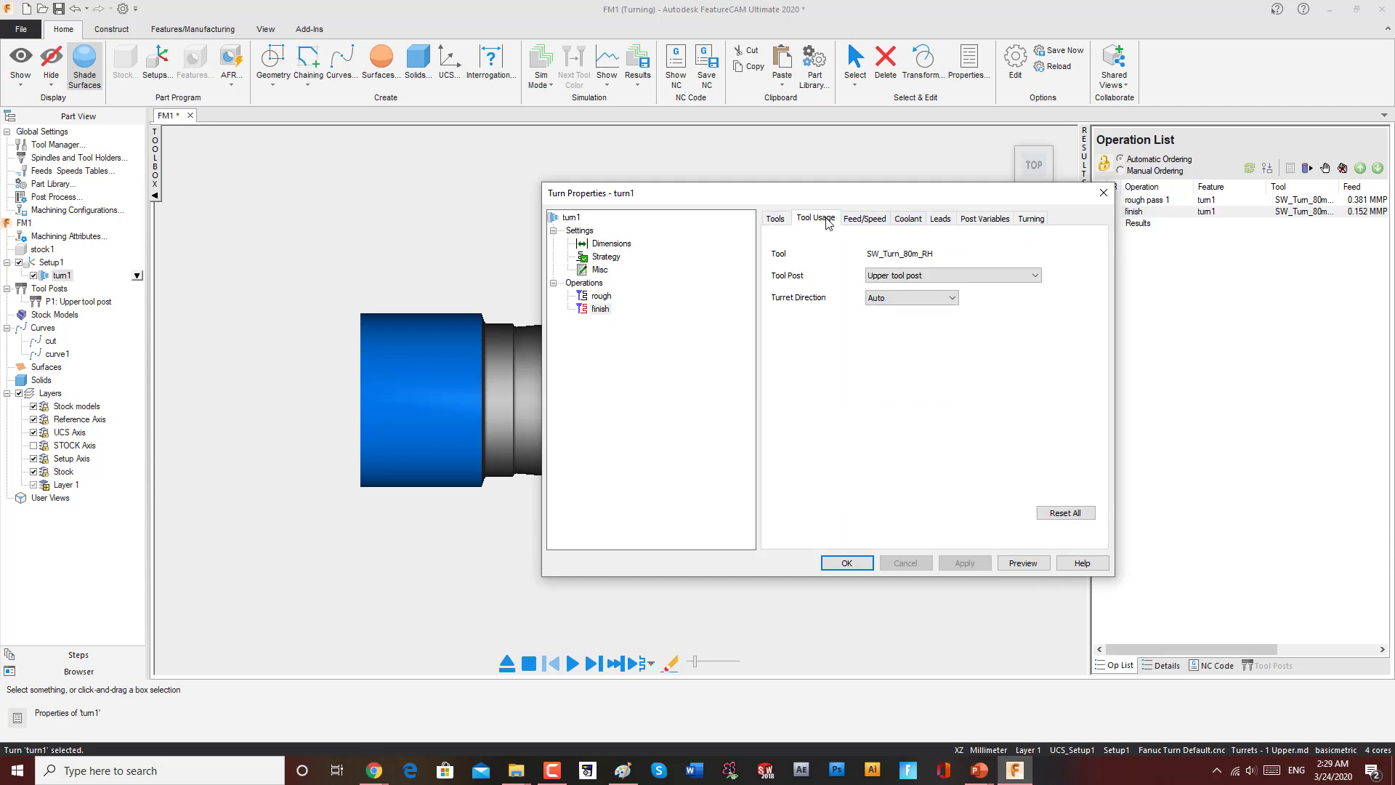
left_click(853, 219)
left_click(900, 219)
left_click(940, 219)
left_click(984, 219)
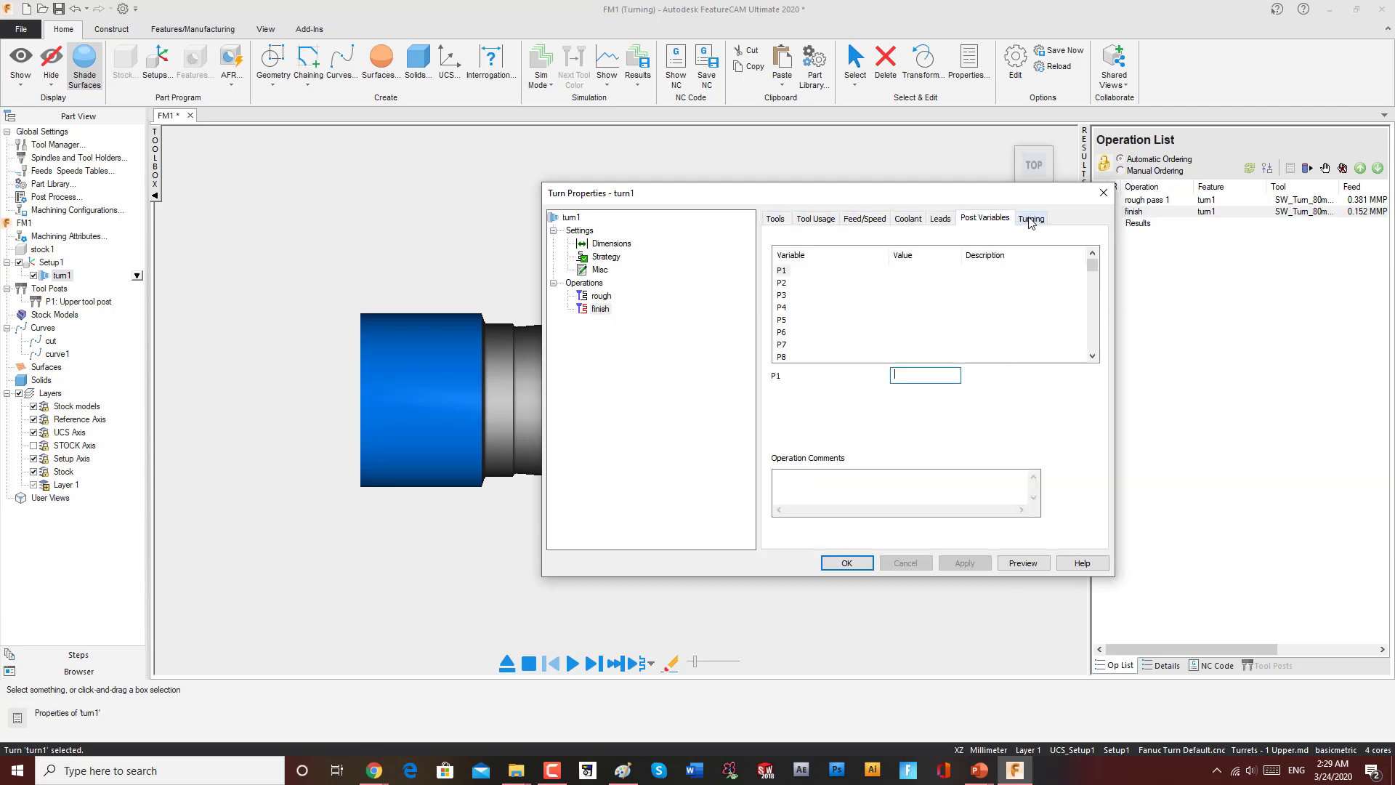
left_click(1031, 219)
left_click(775, 220)
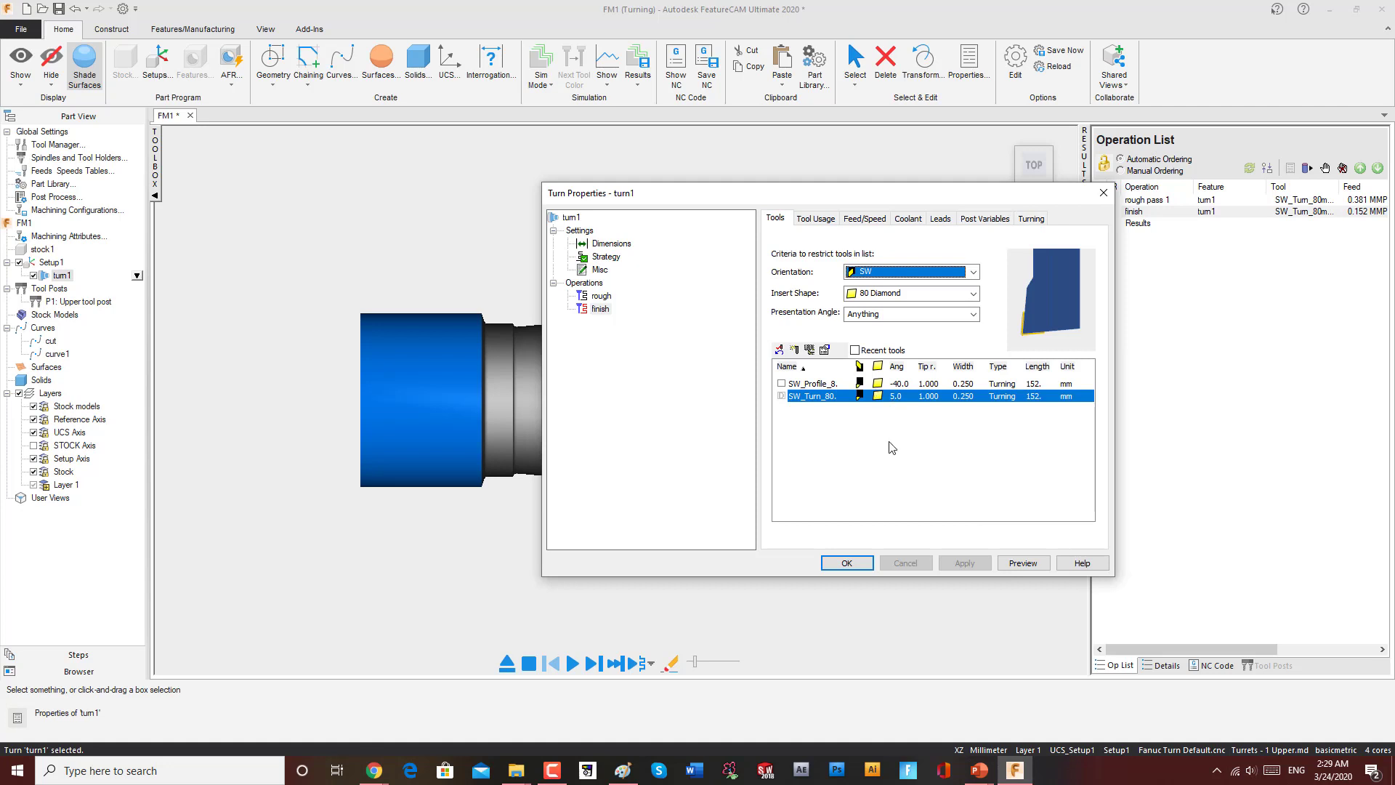
Step: Close the Turn feature's properties dialog and dismiss the toolpath computation messages
left_click_drag(987, 197, 804, 208)
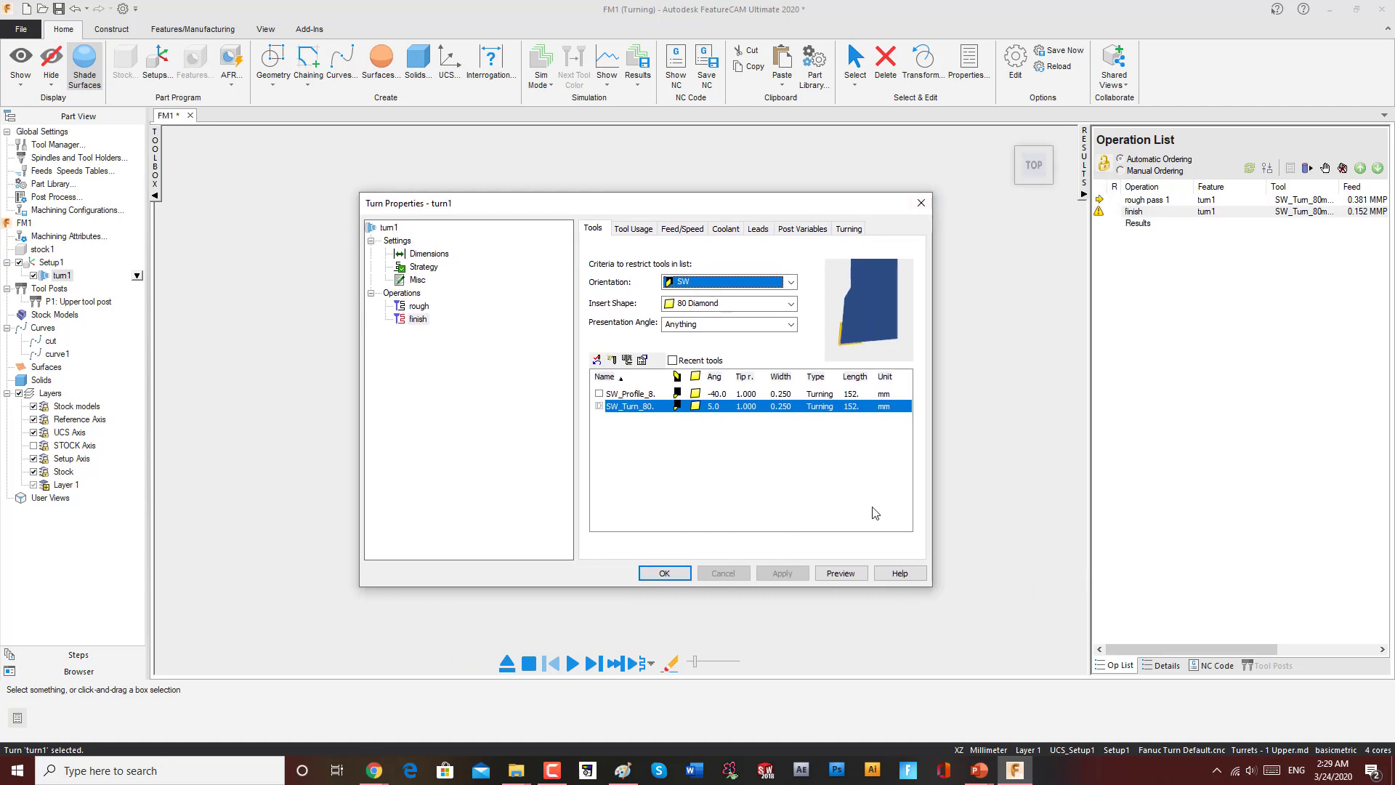
left_click(652, 574)
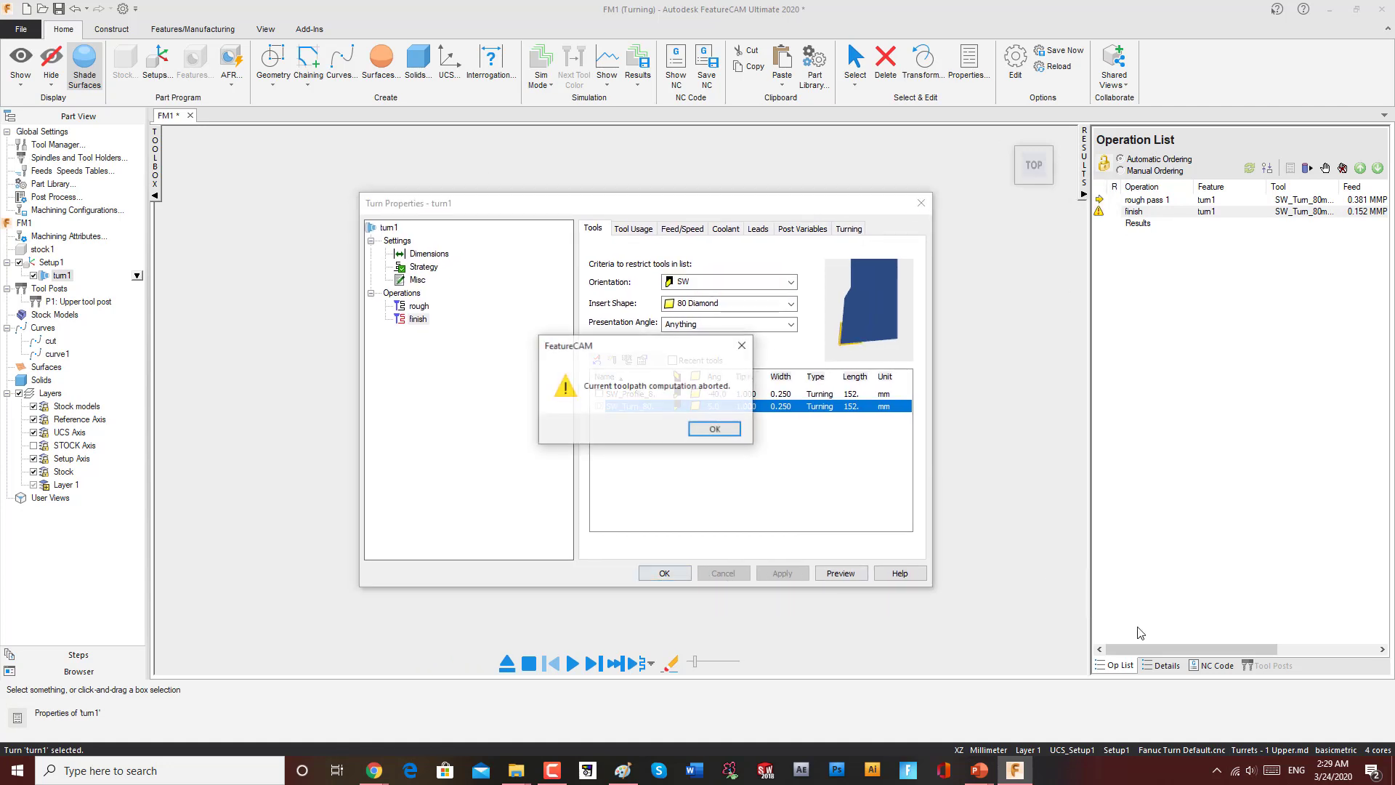
left_click(726, 430)
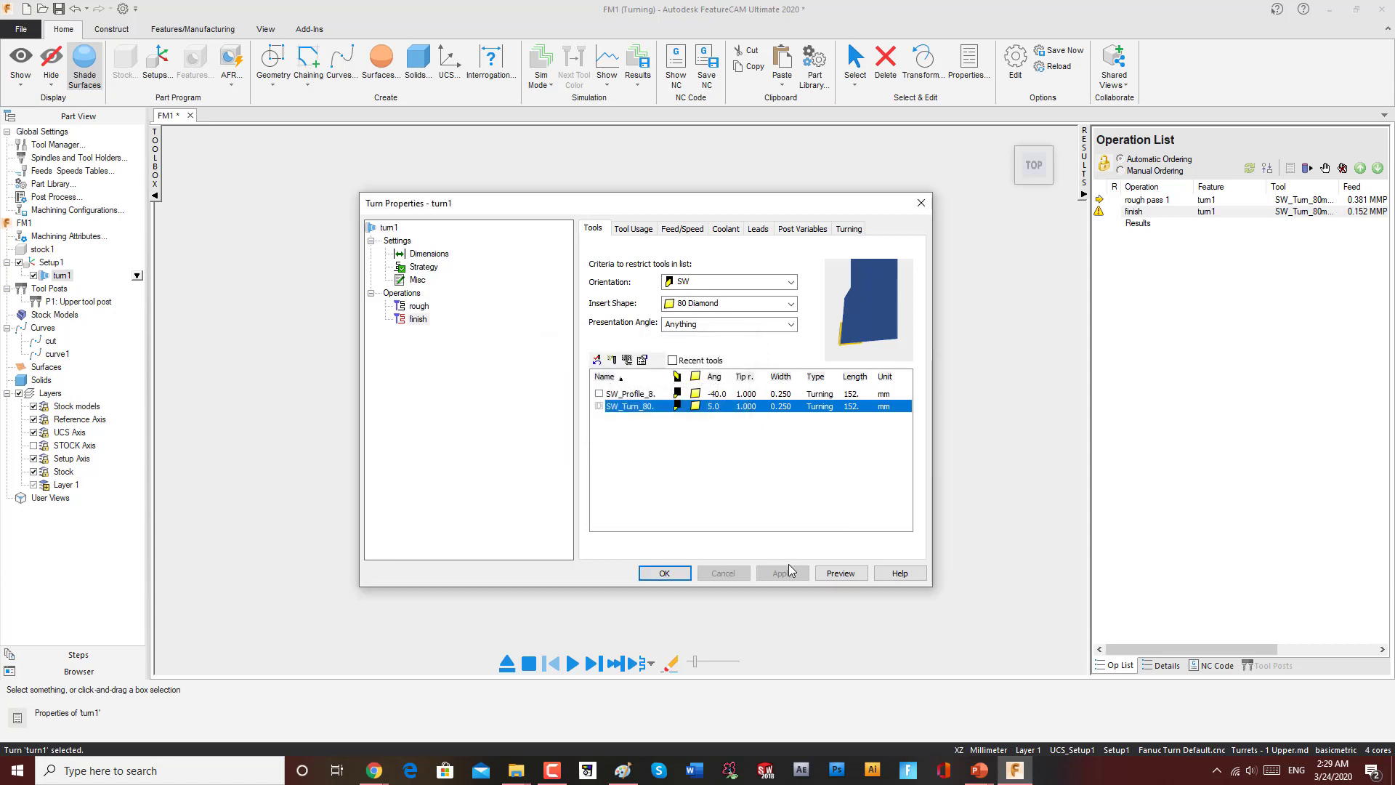
left_click(664, 573)
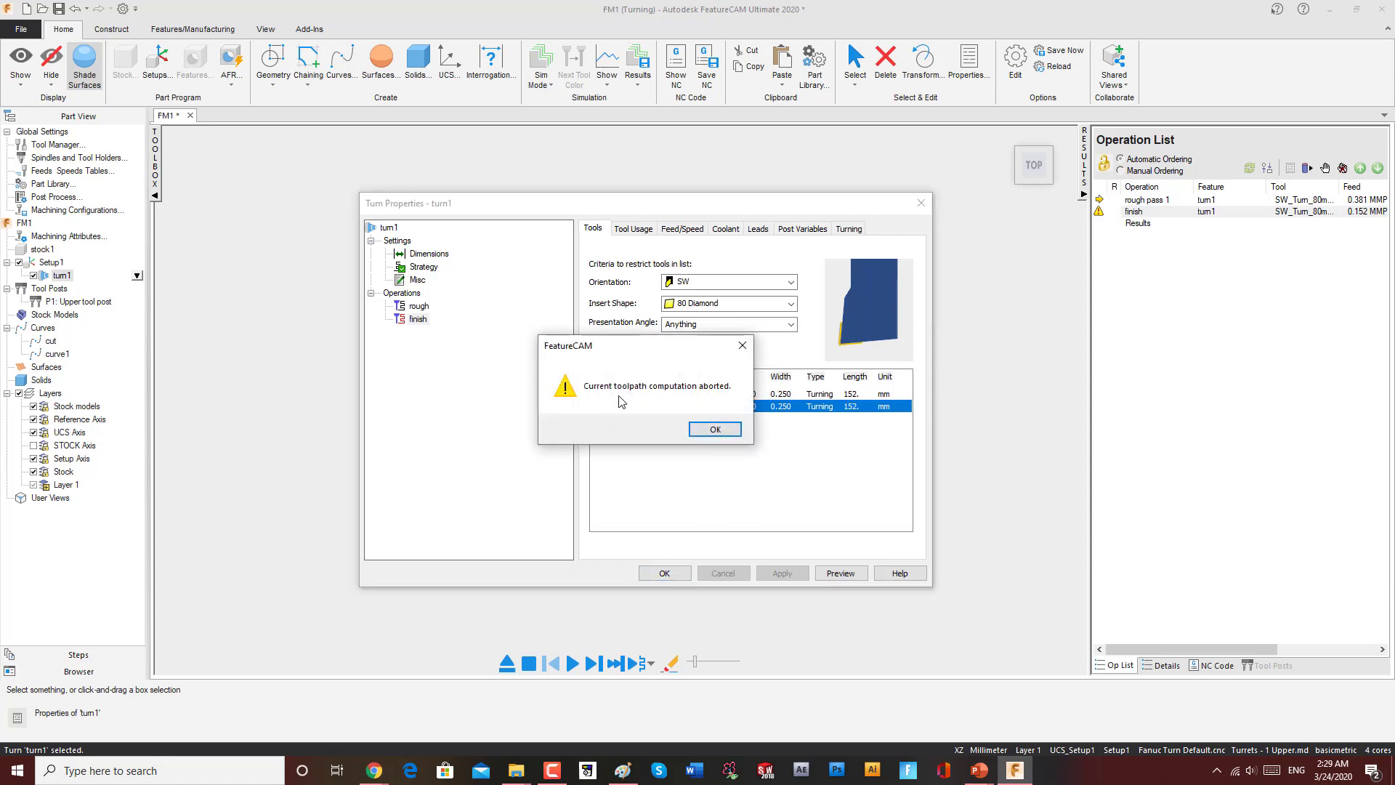
left_click(715, 429)
left_click(919, 203)
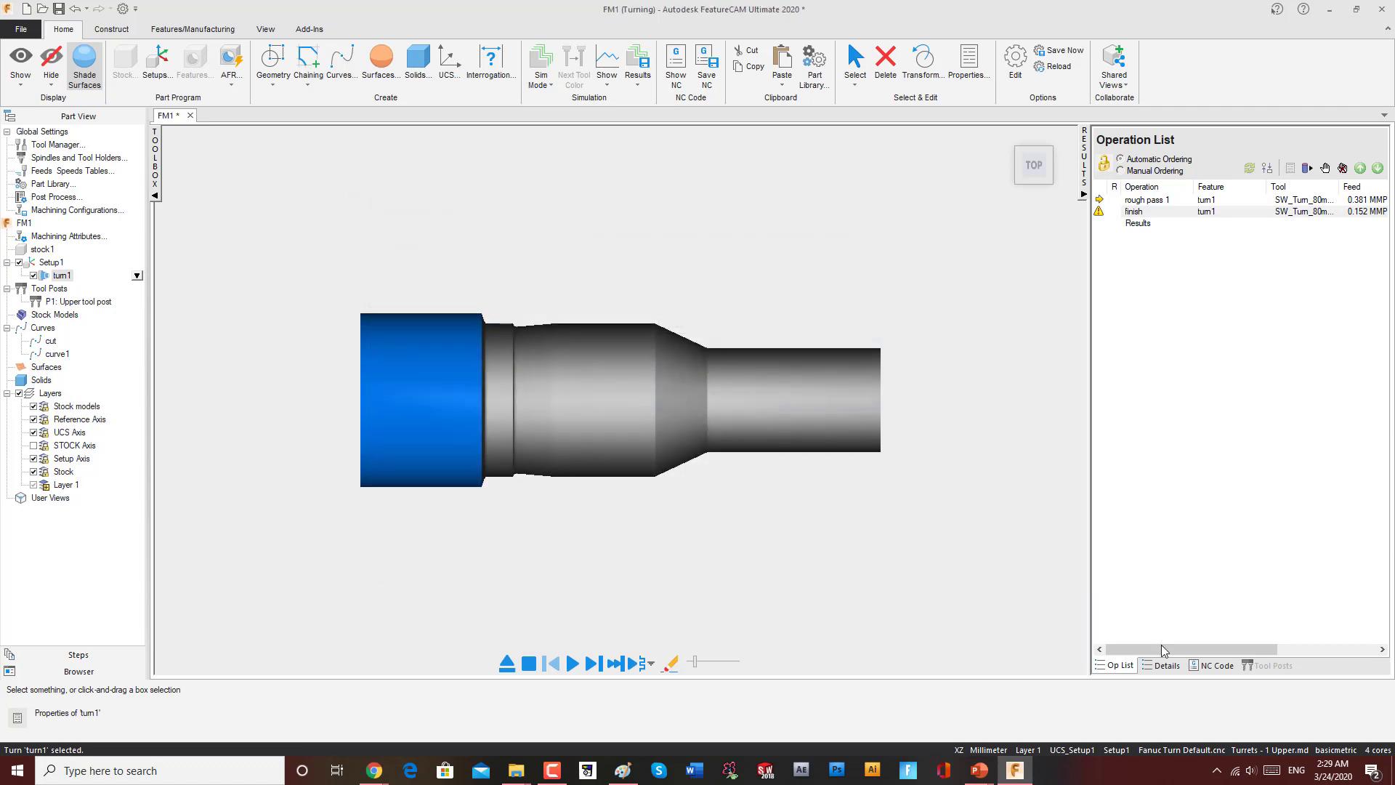
Step: Review the manufacturing details sheet, widen the operation list panel, and replay the simulation
left_click(1163, 666)
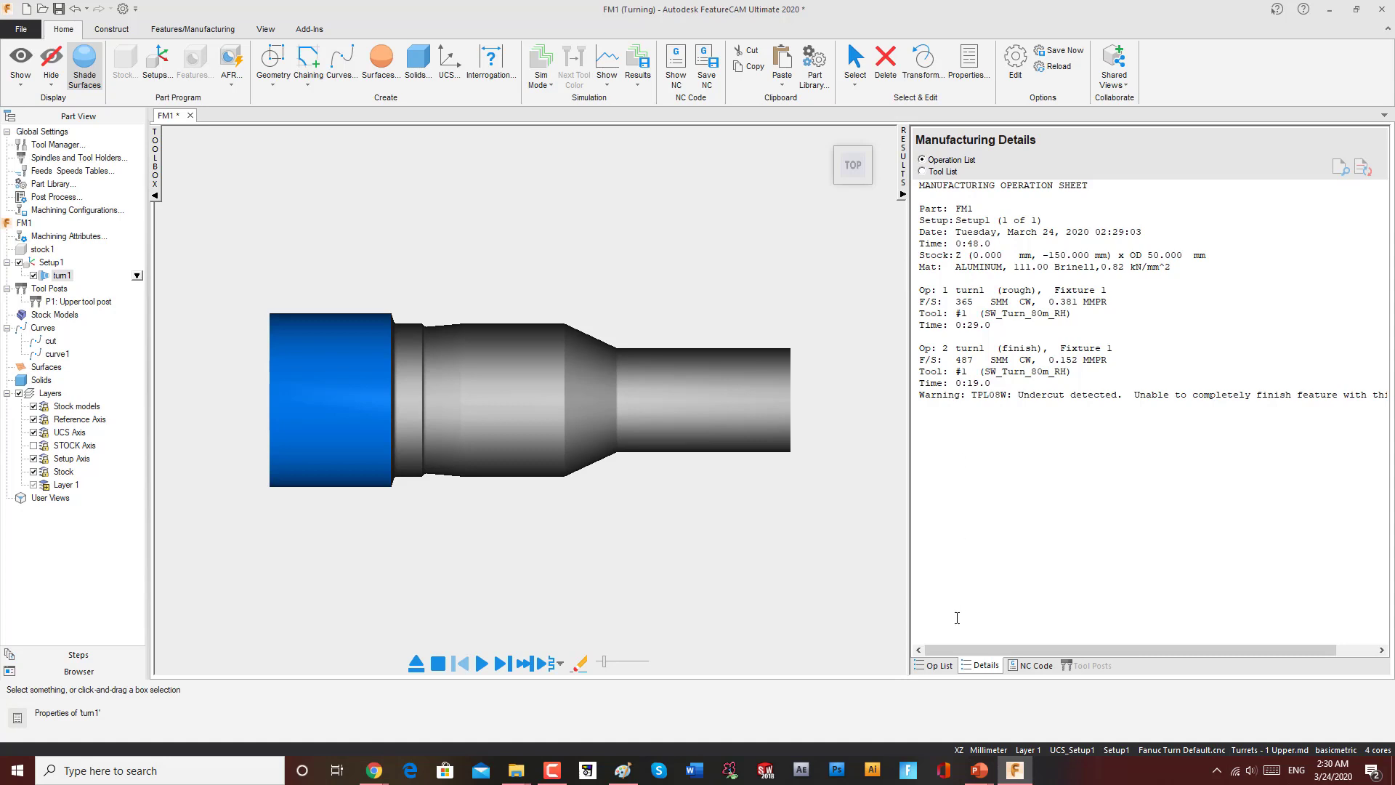
left_click(936, 666)
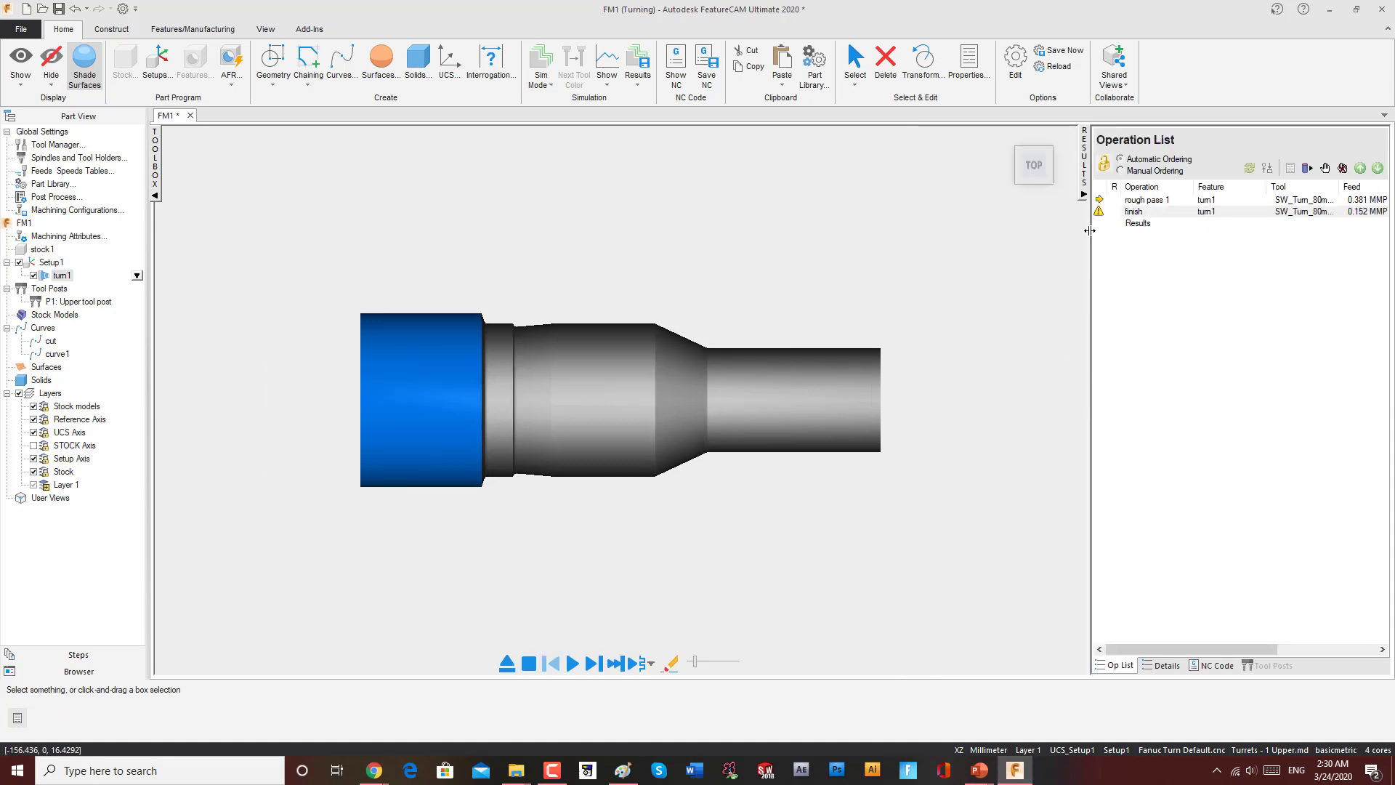
left_click_drag(1089, 230, 903, 238)
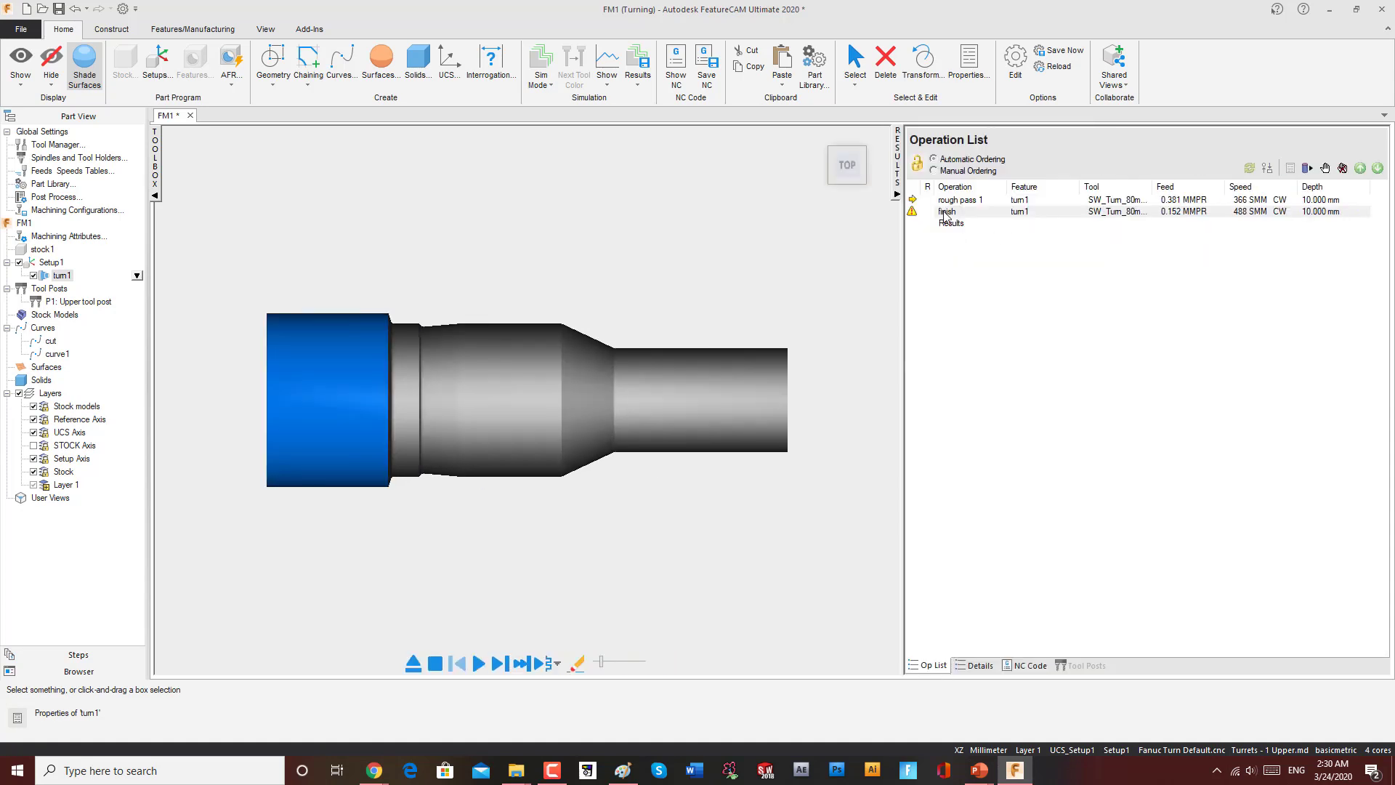
left_click(479, 663)
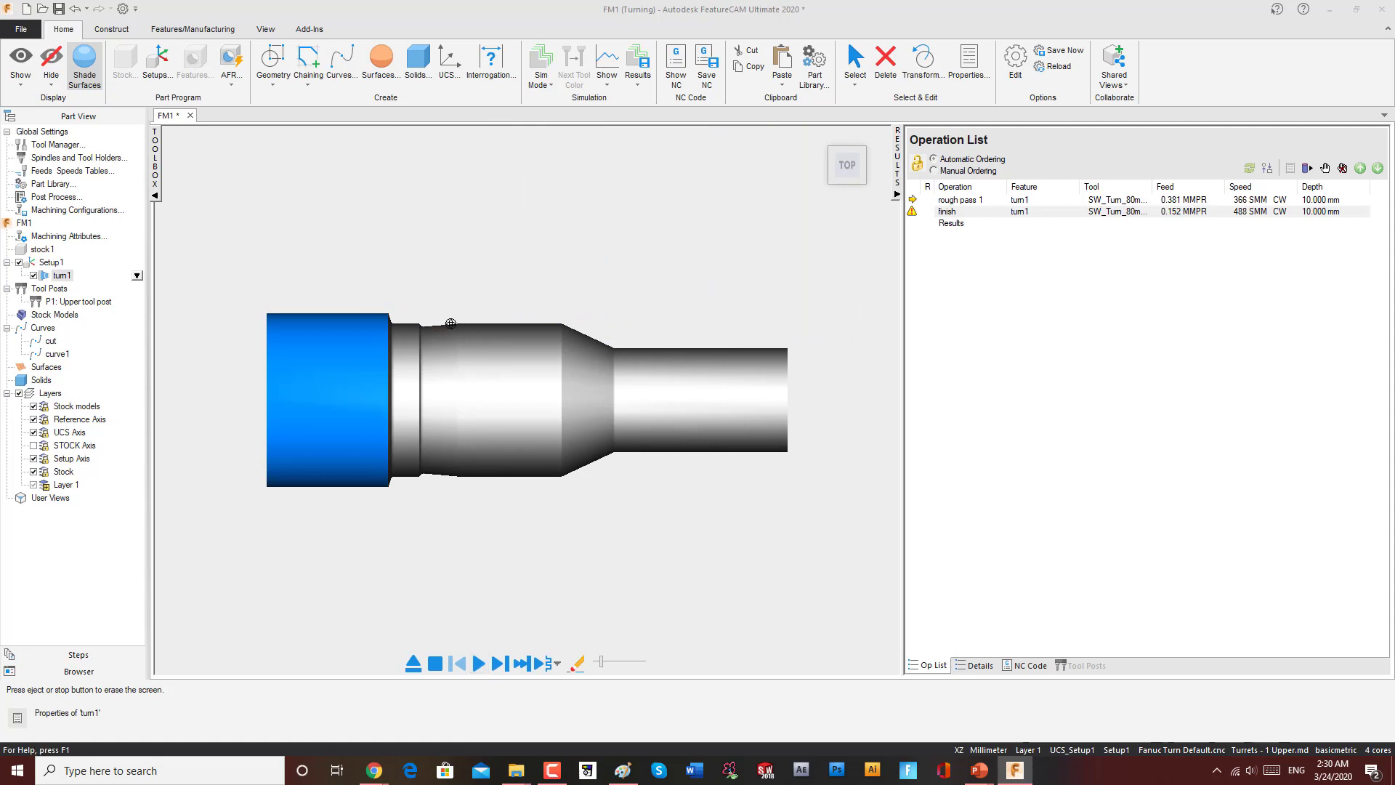
Step: Open the finish operation's tool settings and review the insert shape and orientation options
double_click(944, 211)
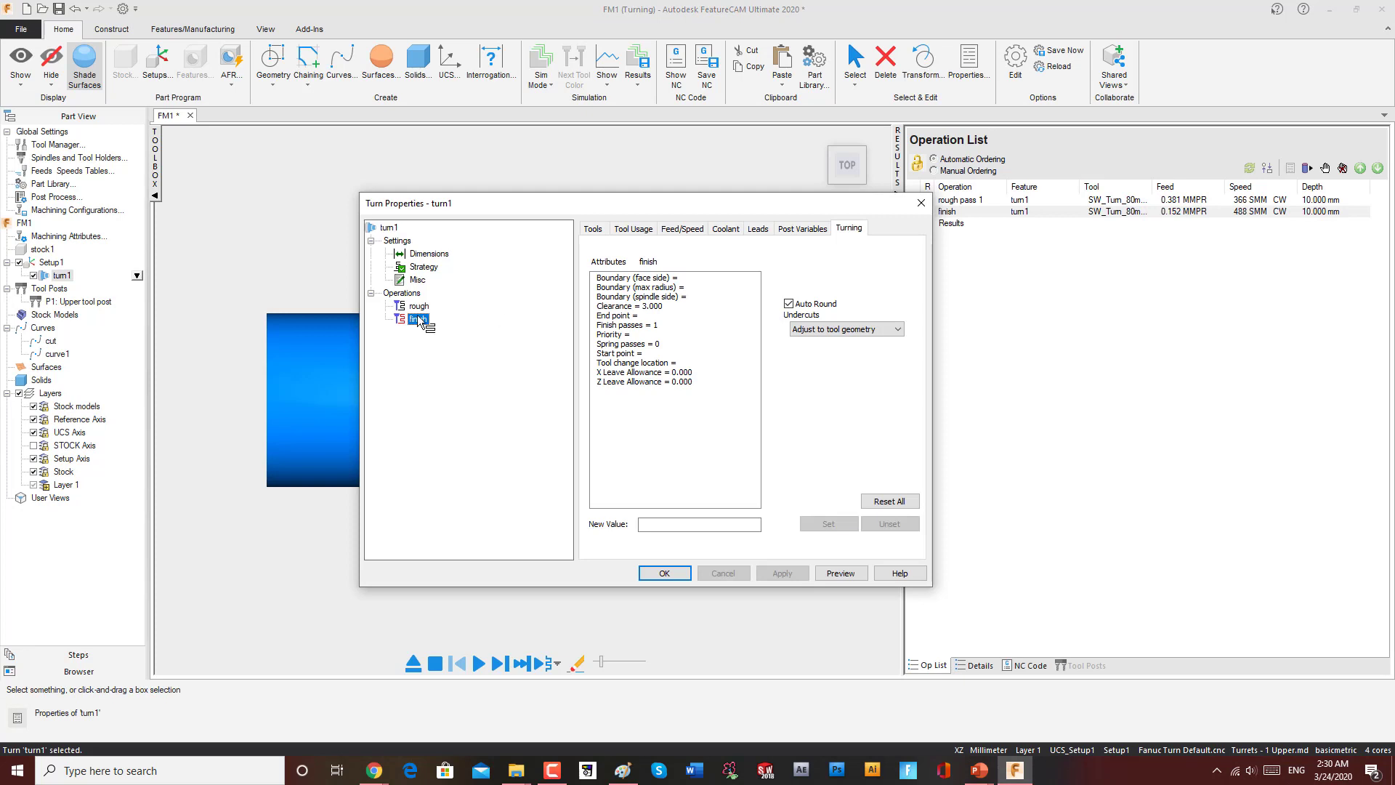
left_click(594, 228)
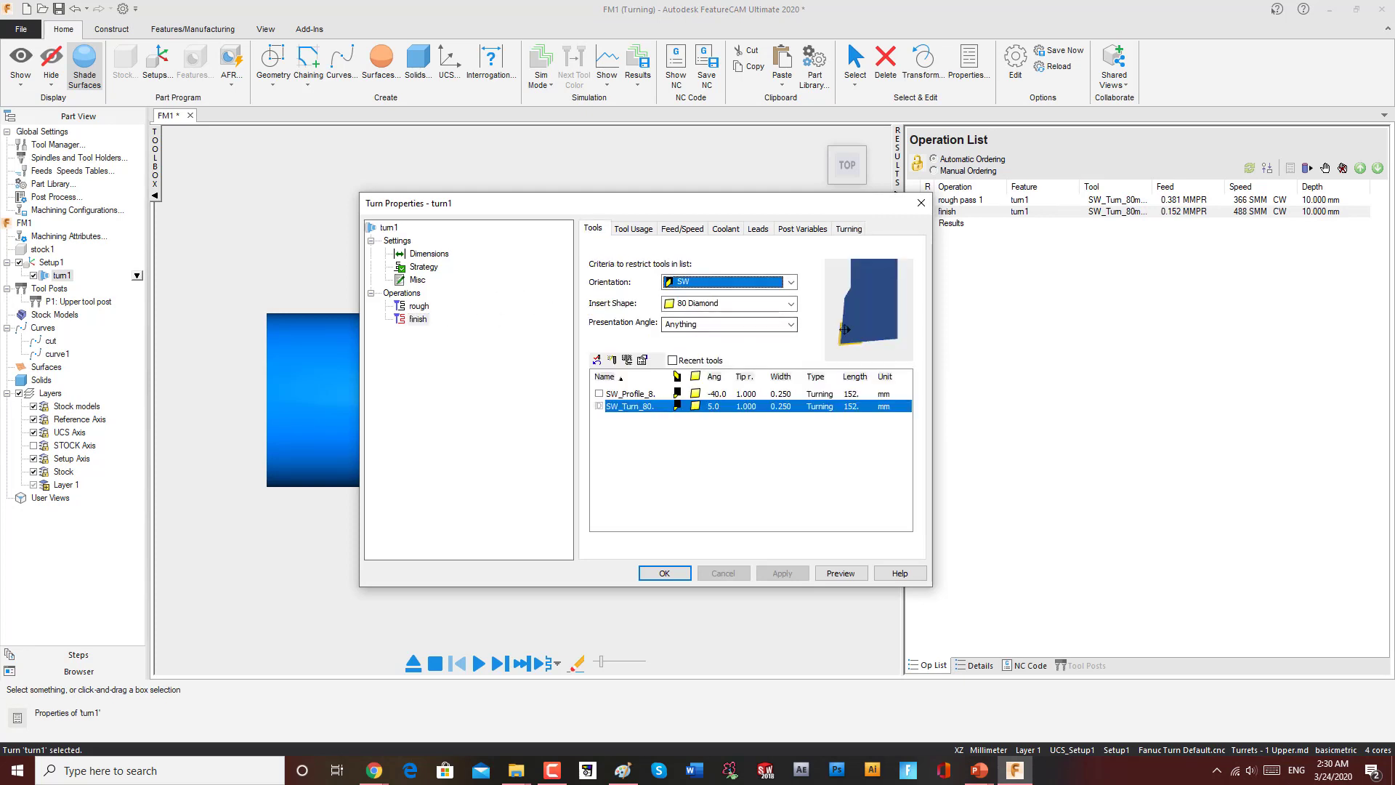
left_click(793, 300)
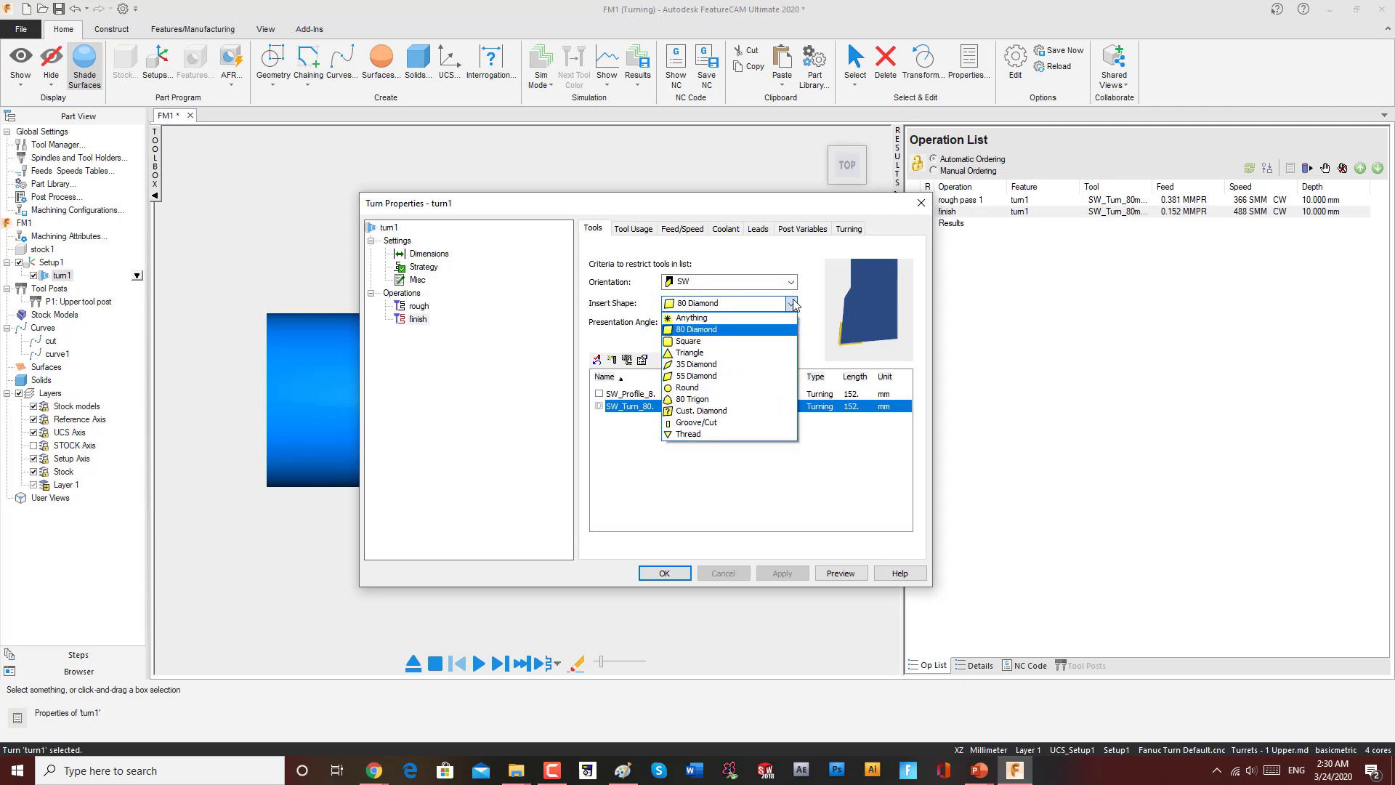
left_click(794, 303)
left_click(777, 284)
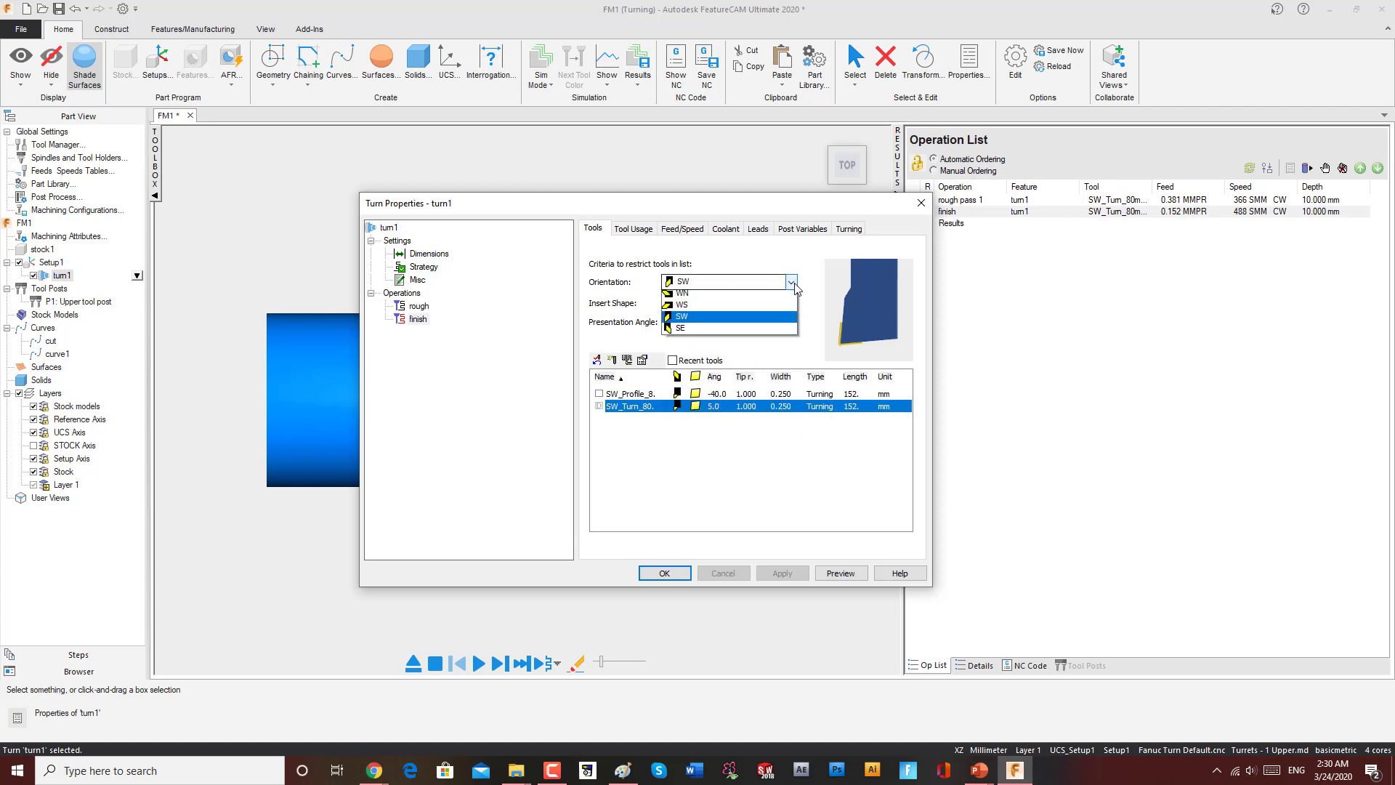
left_click(778, 284)
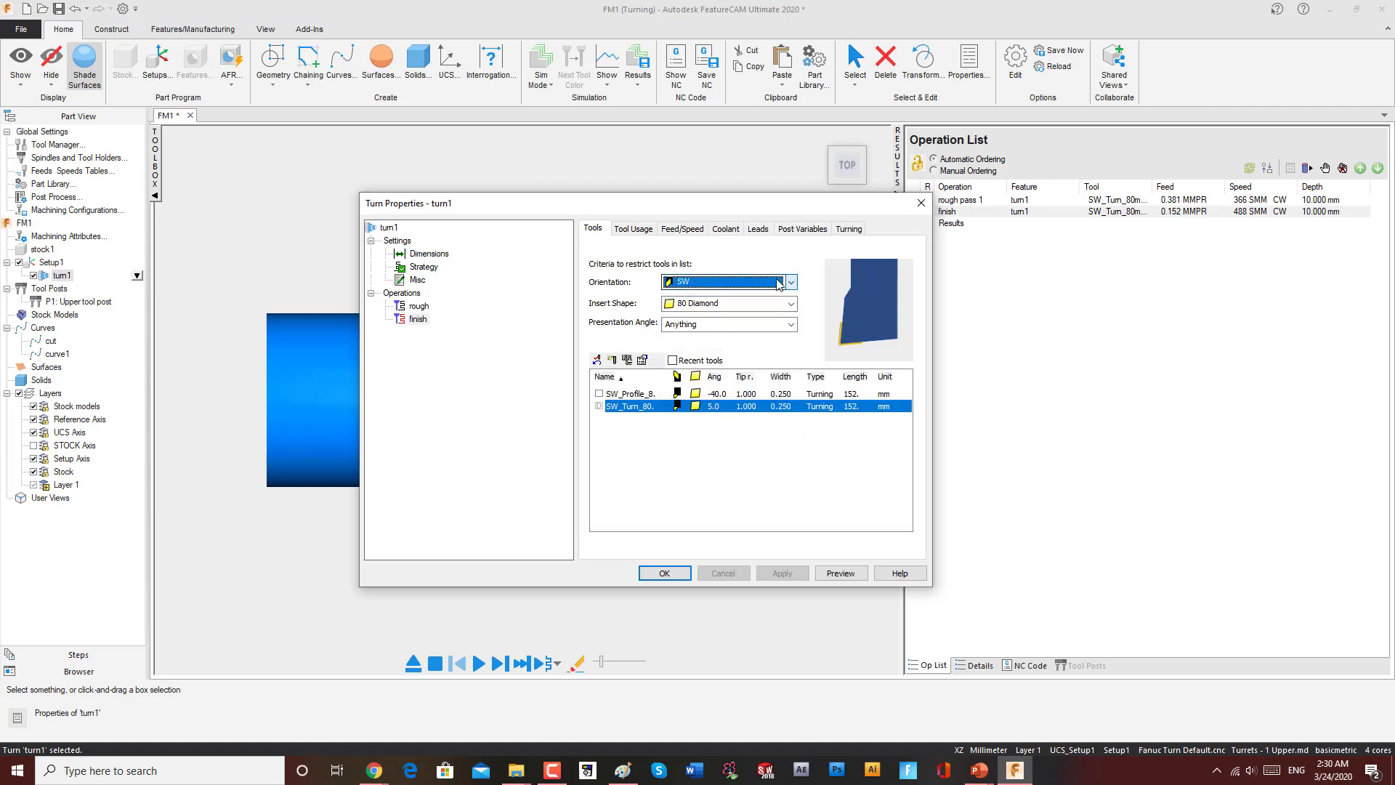
left_click(635, 229)
left_click(593, 229)
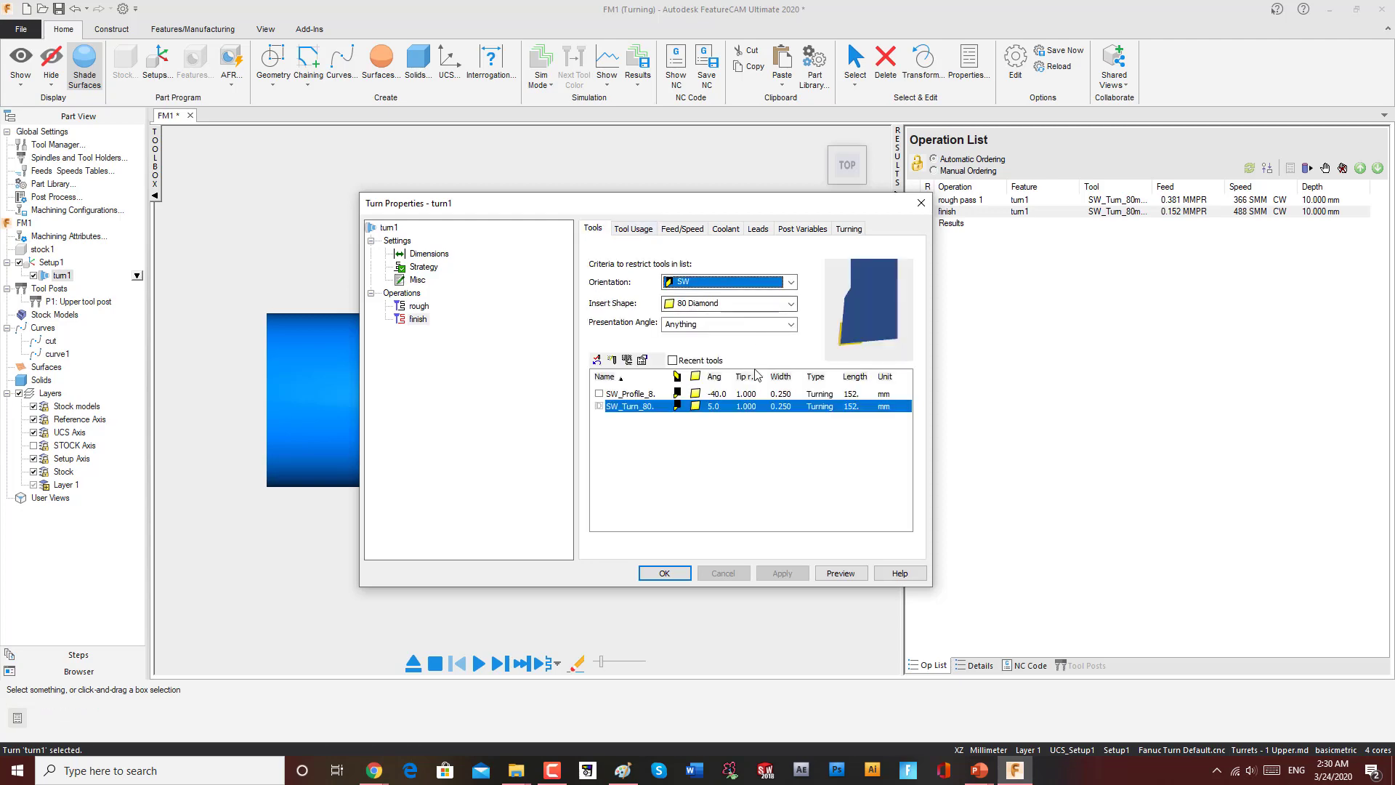
Step: Set the finish tool's inscribed circle diameter to 5, preview it, and apply it without making it an override
double_click(709, 405)
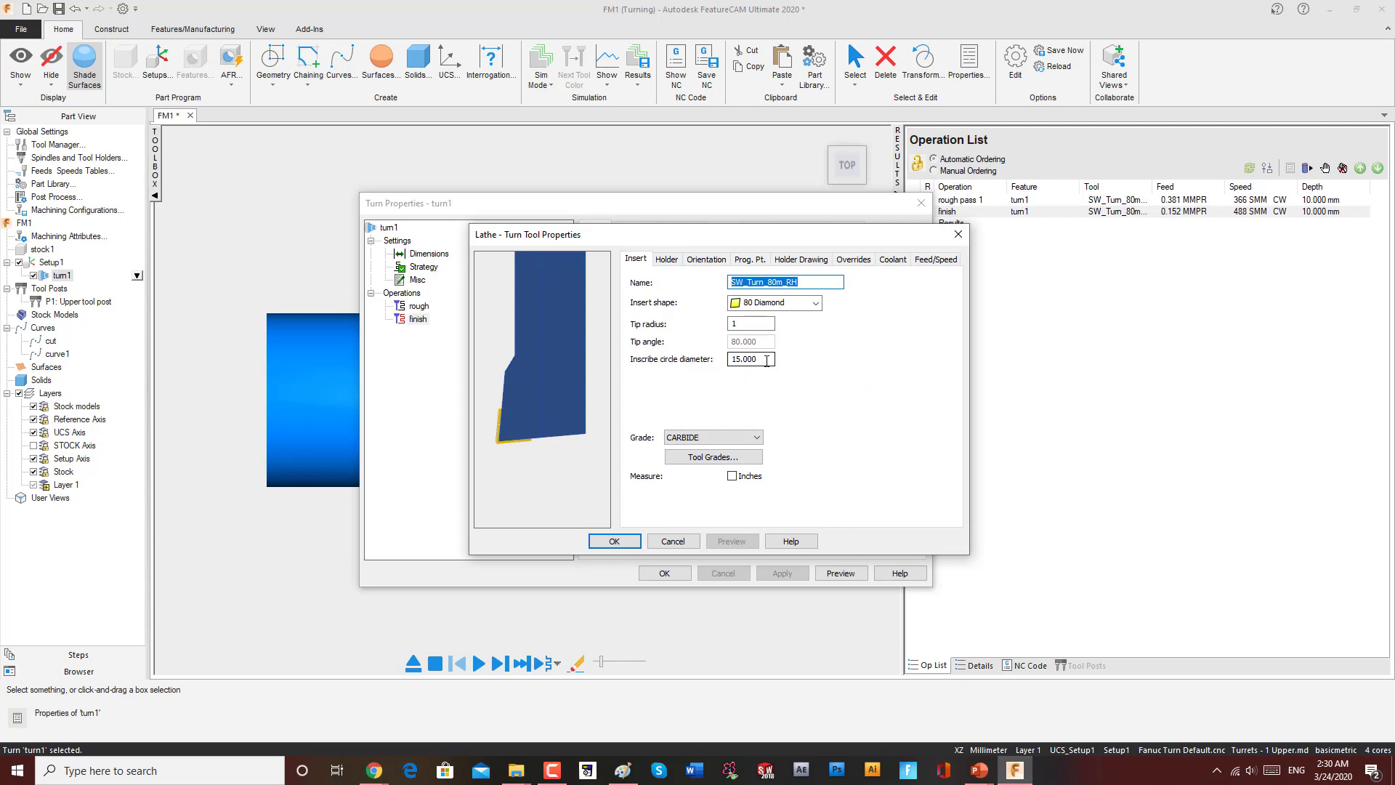
left_click_drag(767, 361, 715, 366)
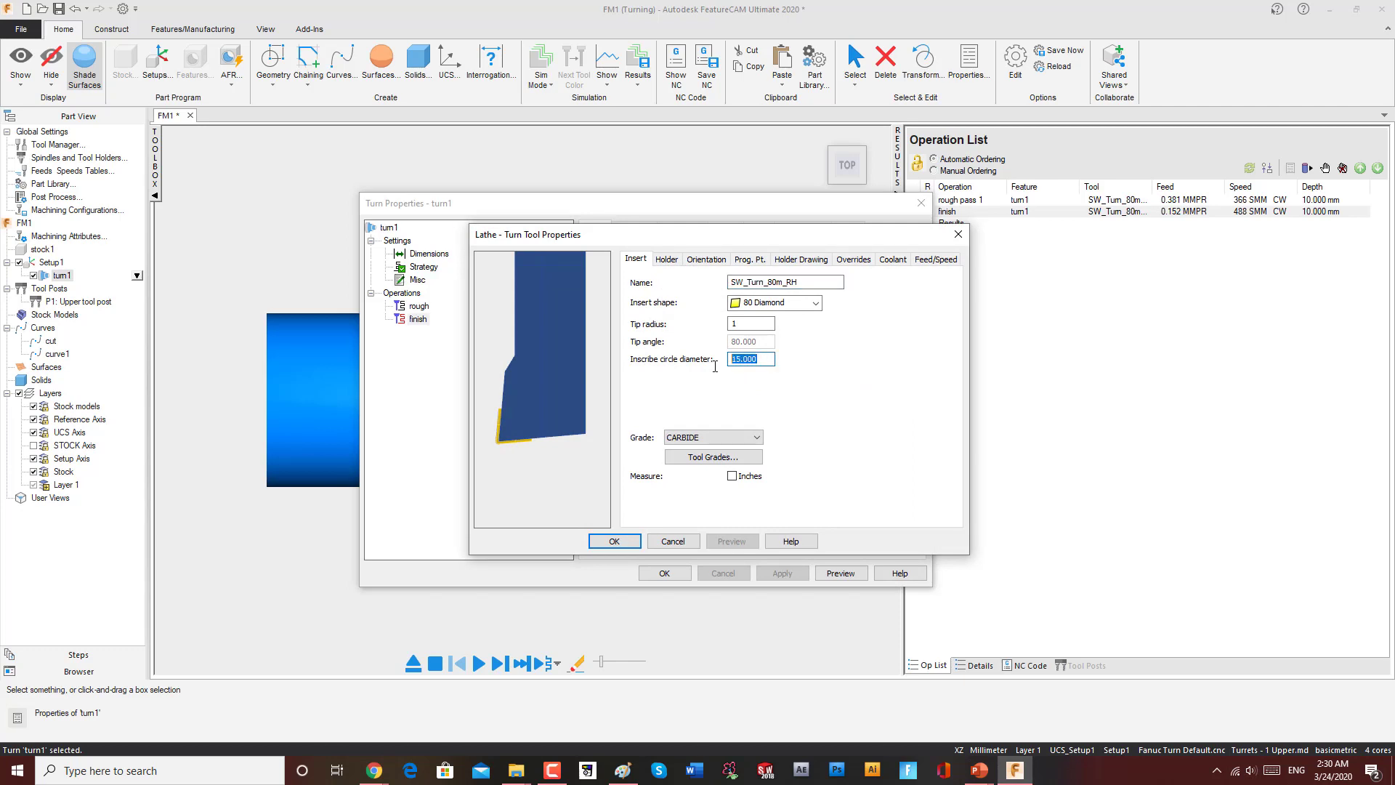
type("5")
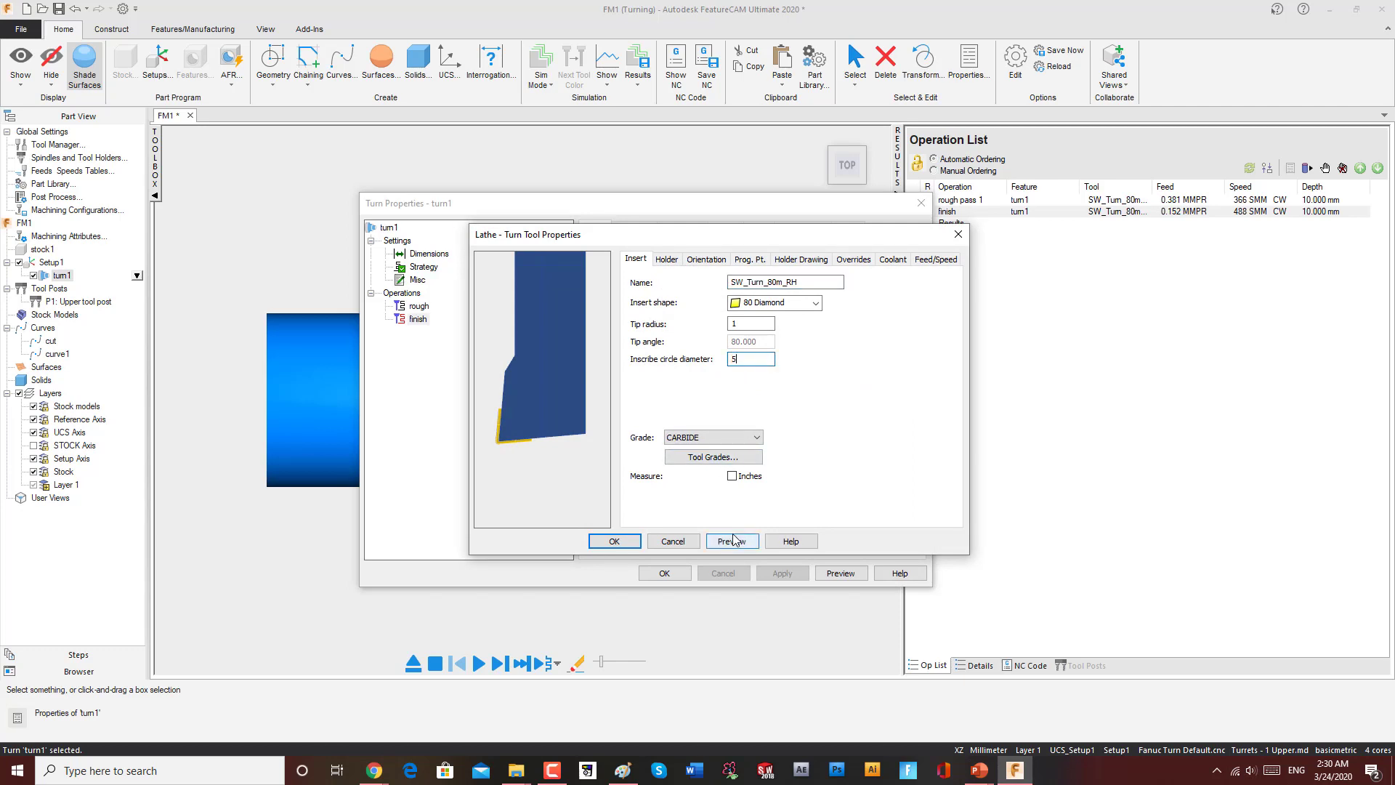
left_click(732, 541)
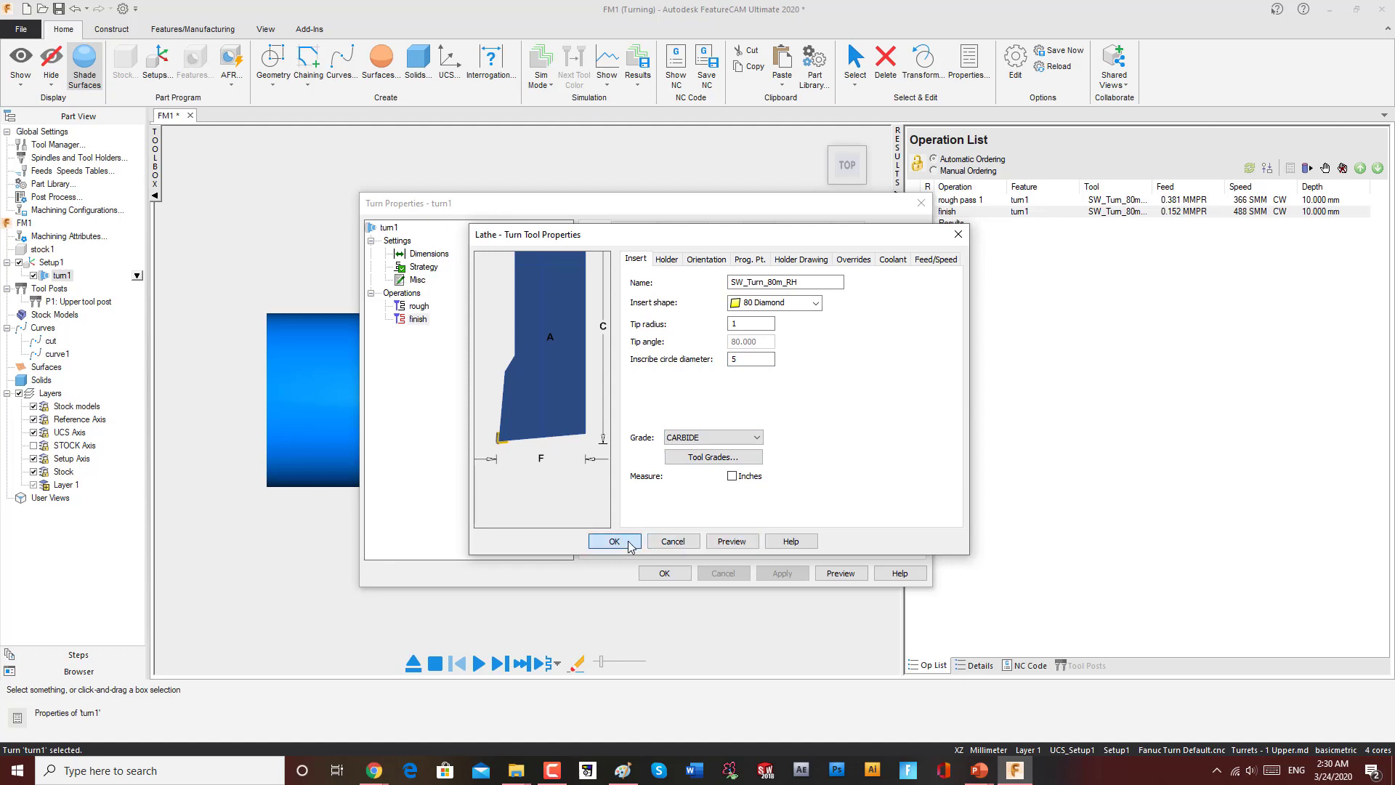
left_click(614, 541)
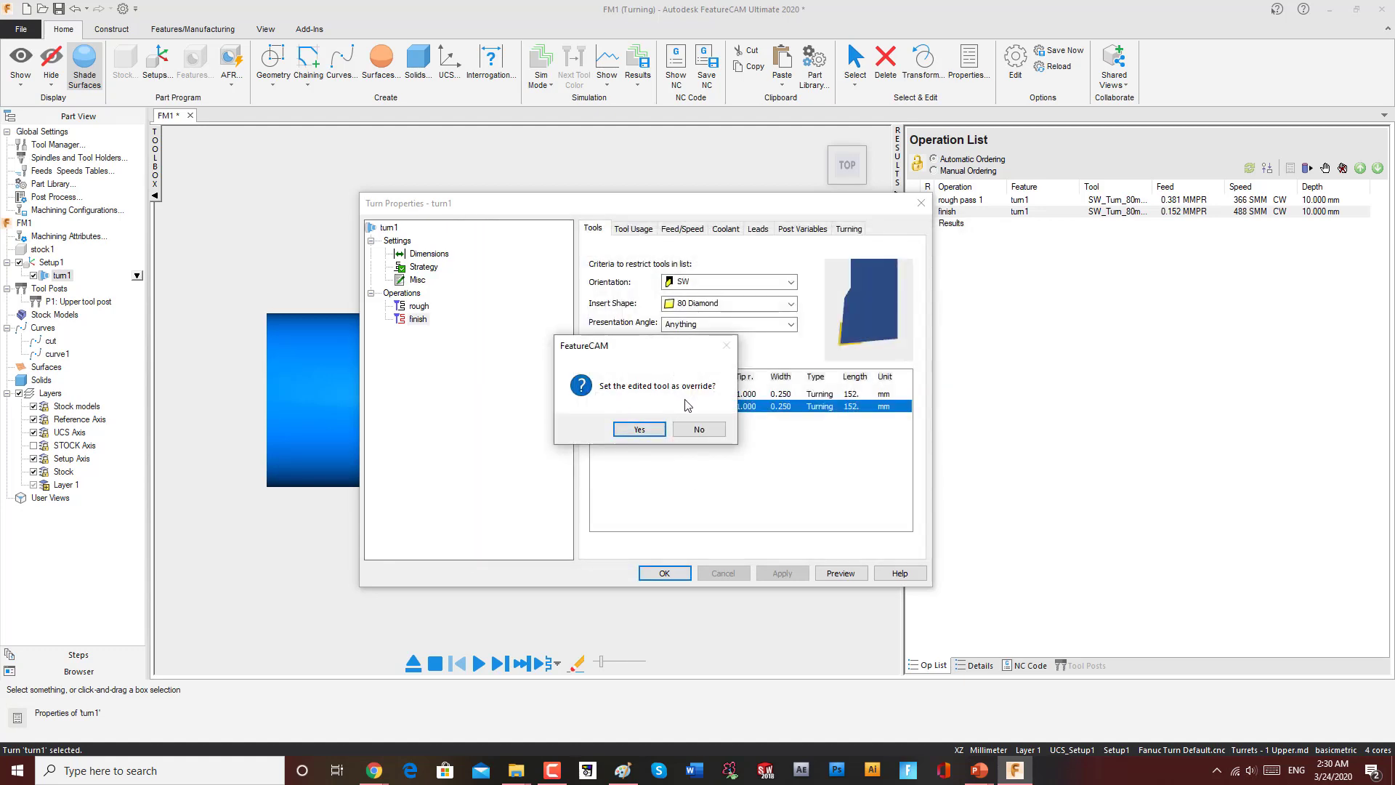
left_click(698, 429)
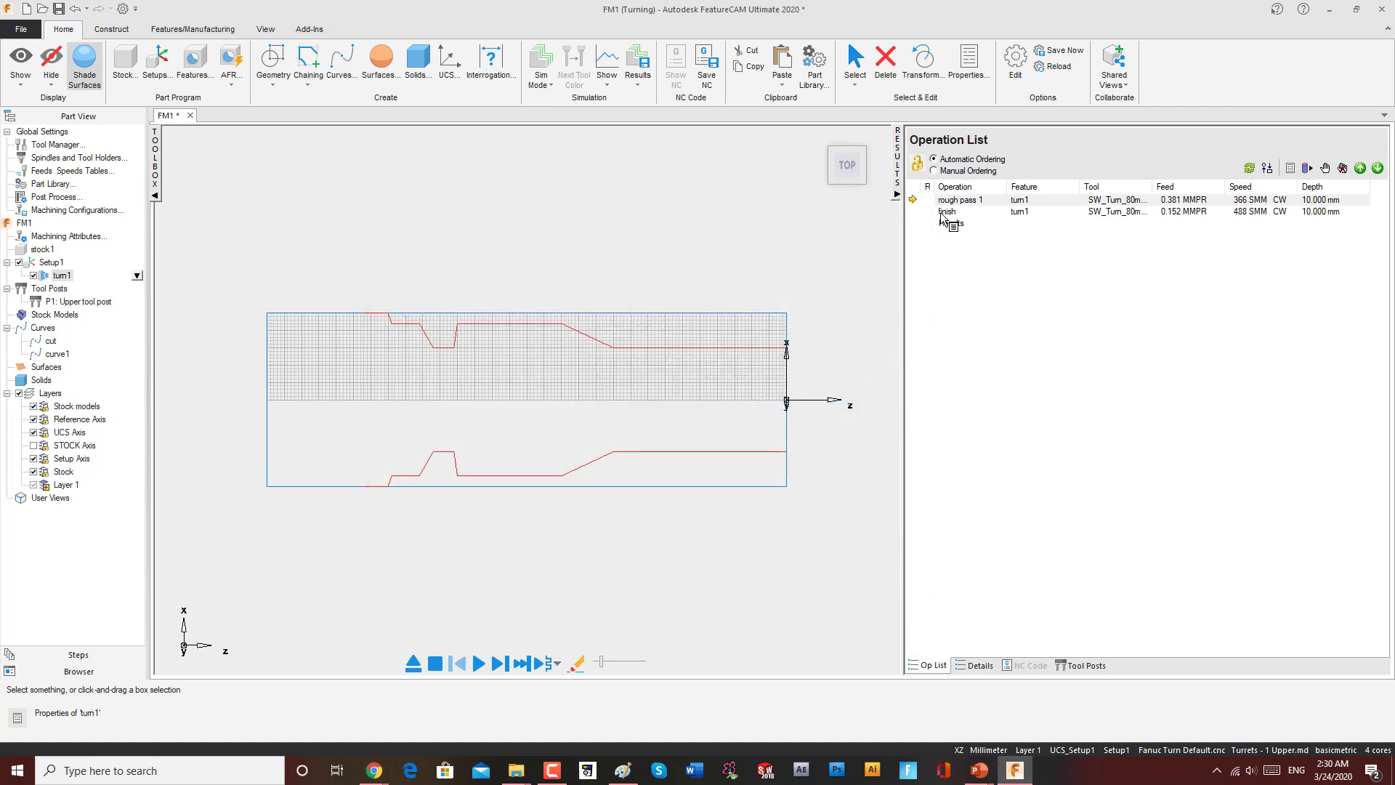
Step: Rerun the simulation and select the finish operation in the operation list
left_click(496, 663)
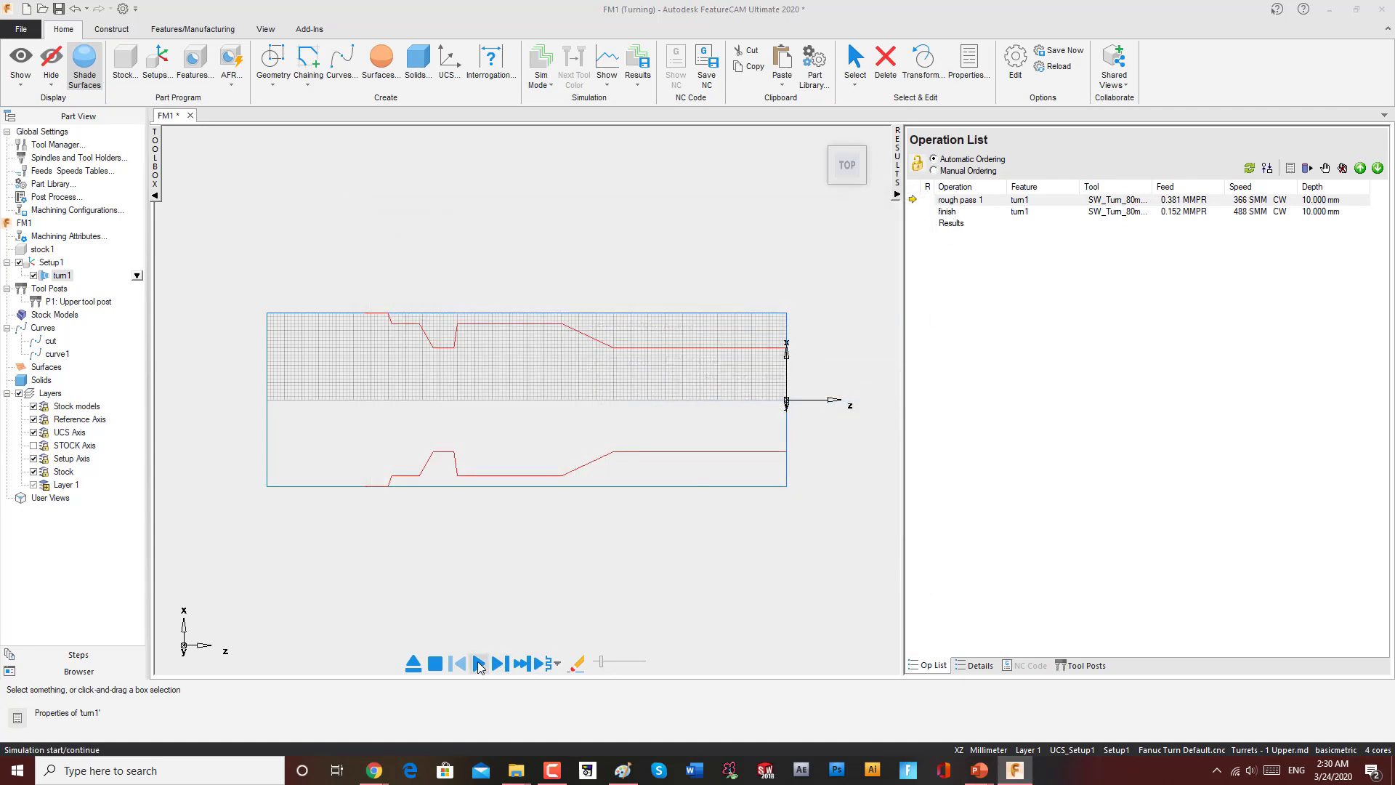
left_click(479, 664)
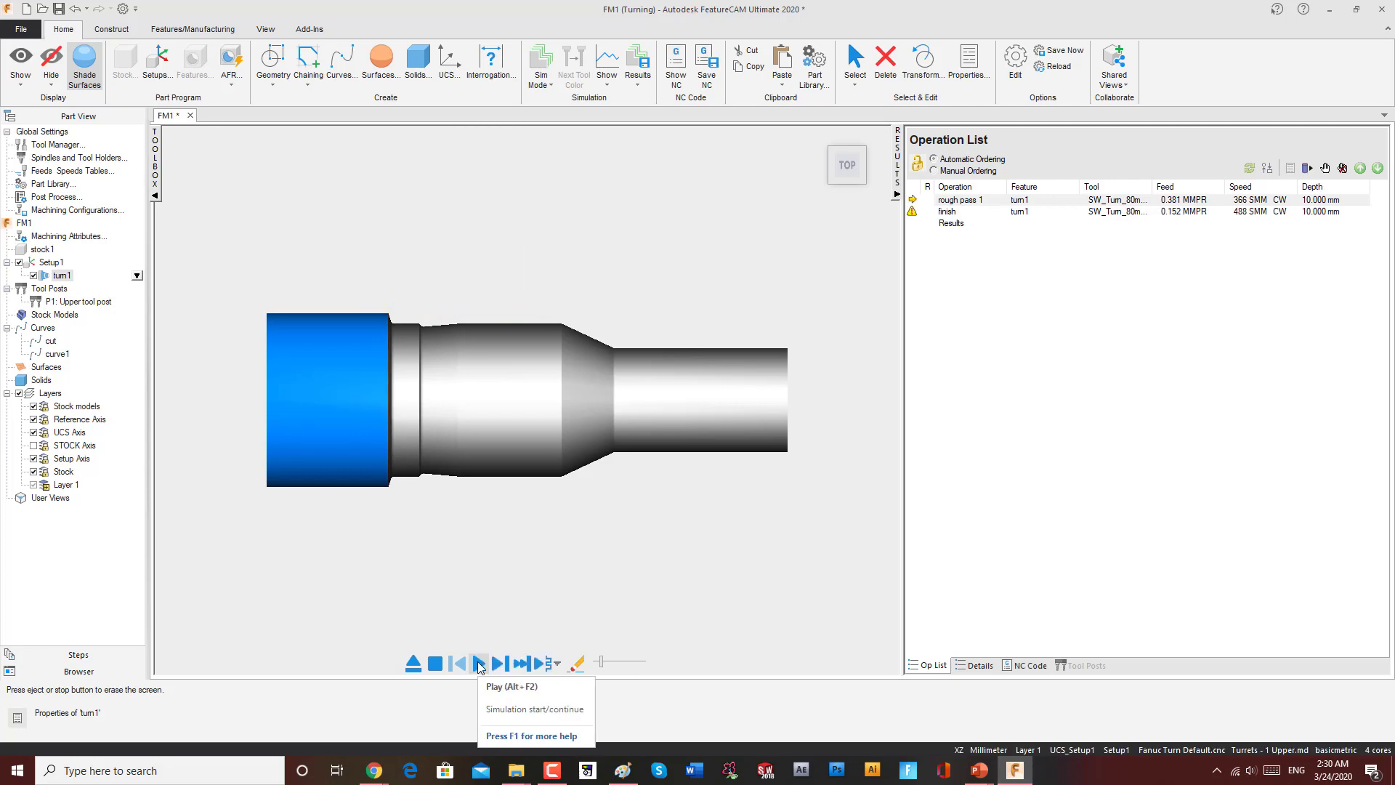
left_click(946, 211)
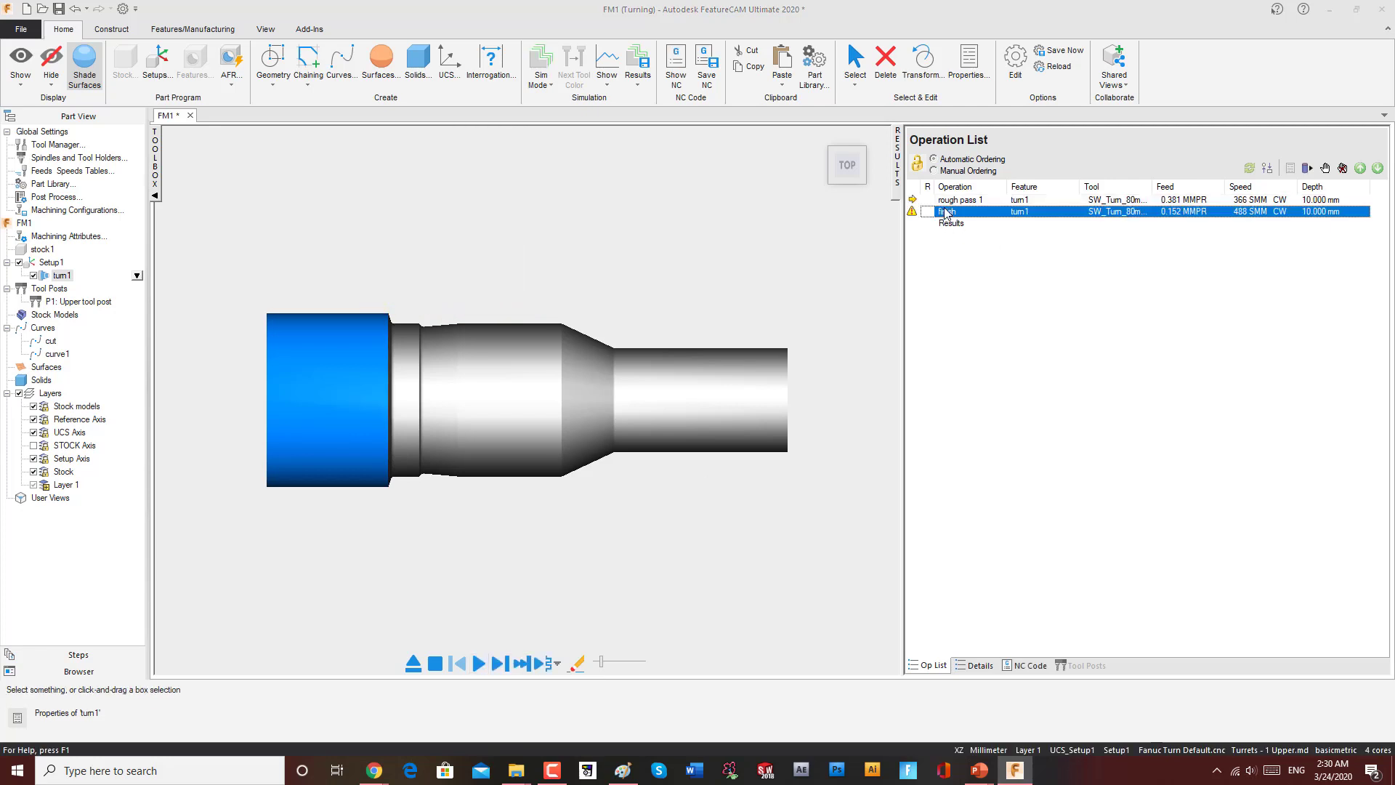
Step: Try to switch the finish operation's tool to a 35 Diamond turning insert and confirm the change
double_click(946, 212)
left_click(593, 228)
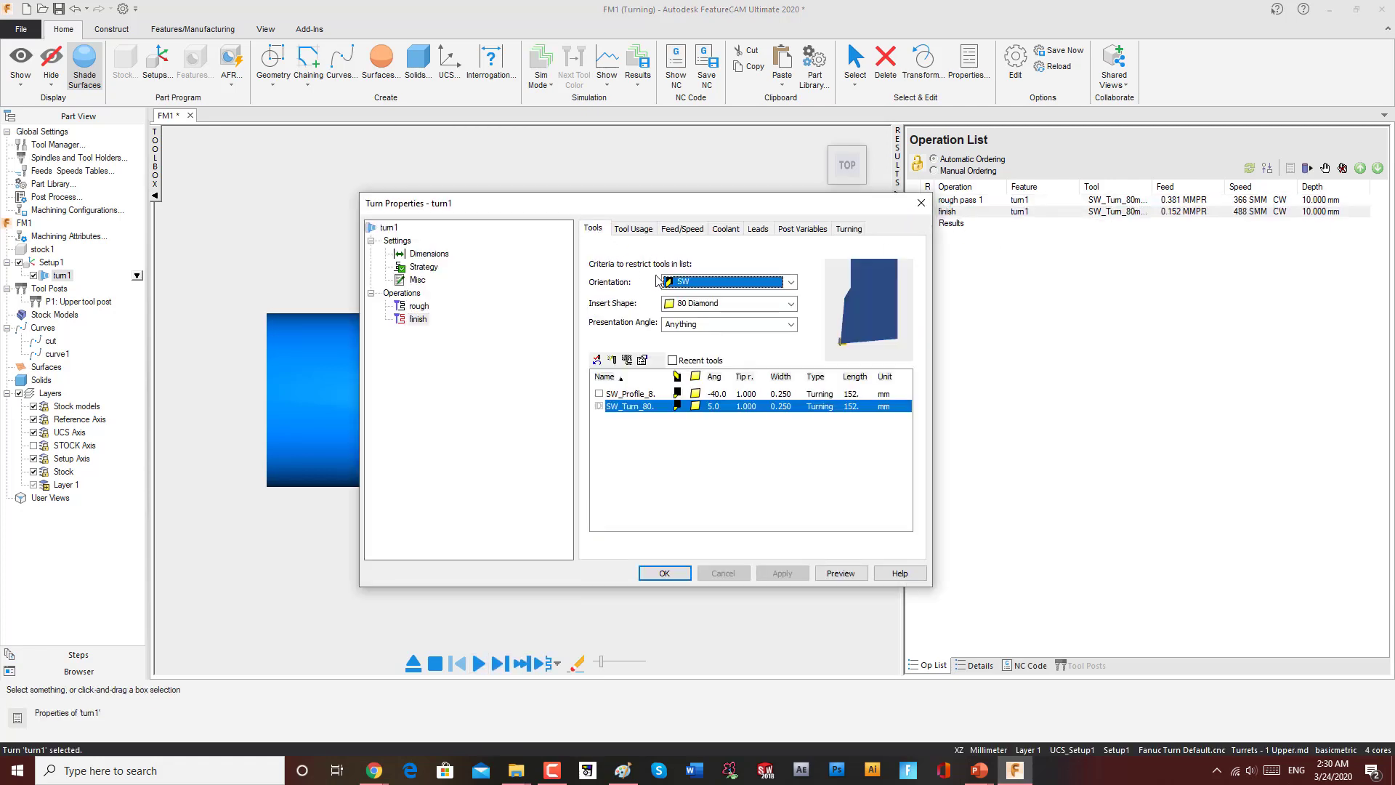
left_click(792, 304)
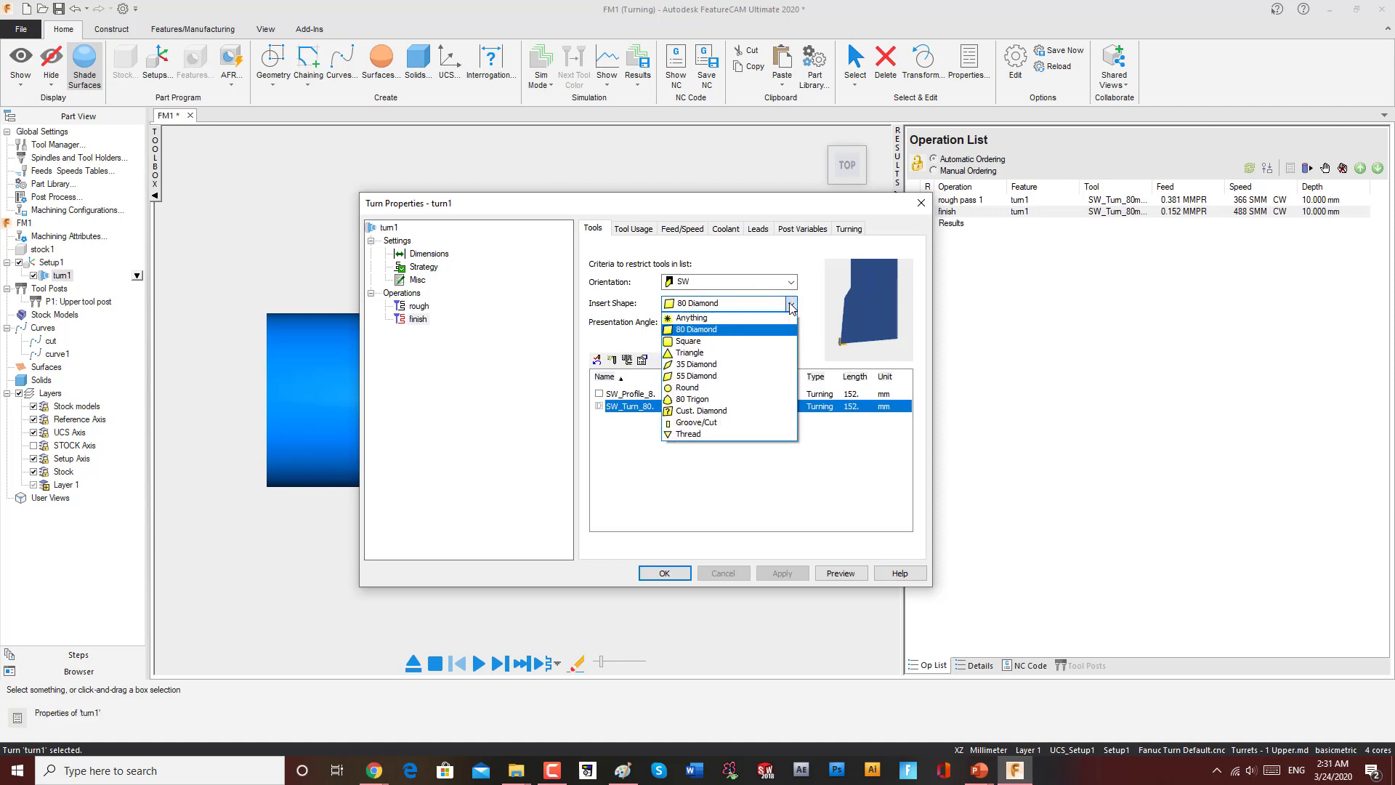
left_click(694, 364)
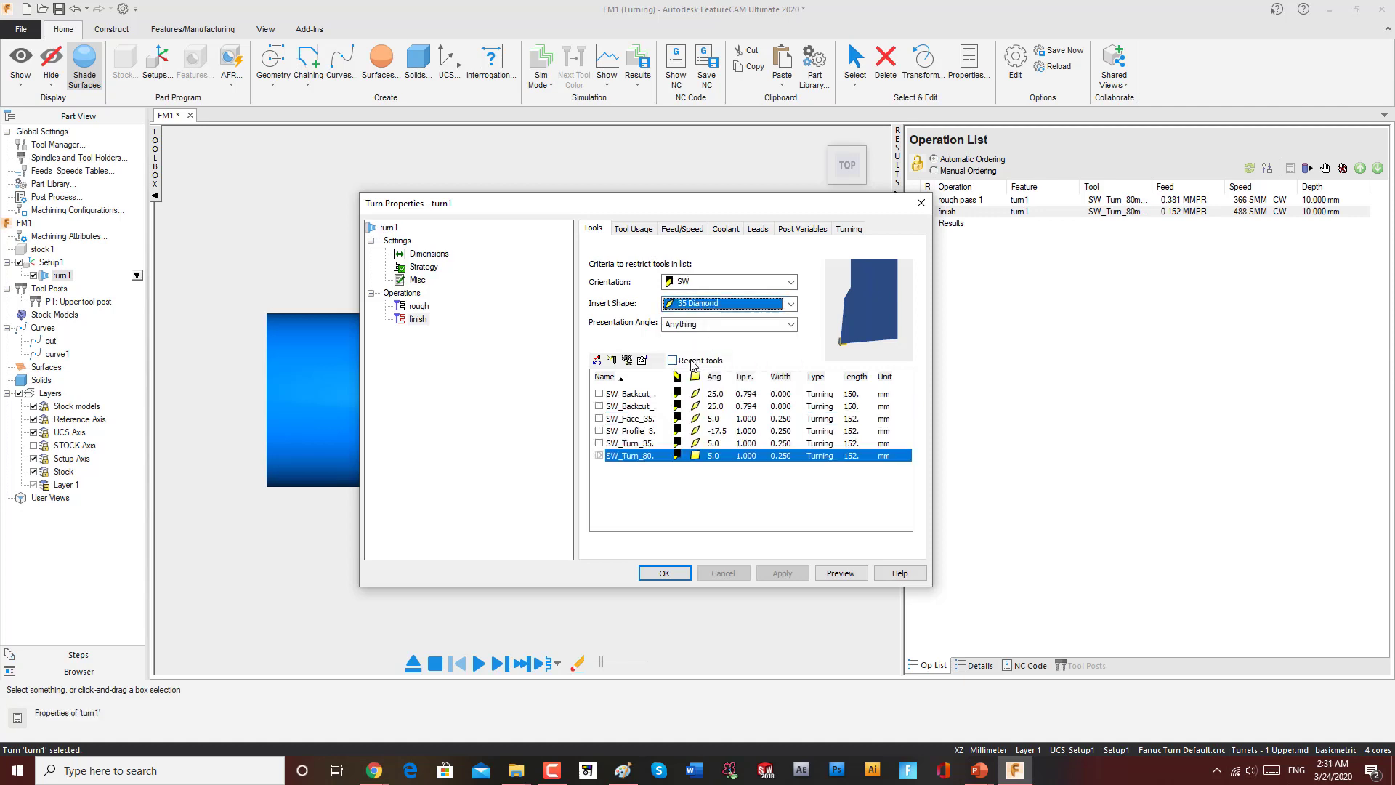
left_click(701, 444)
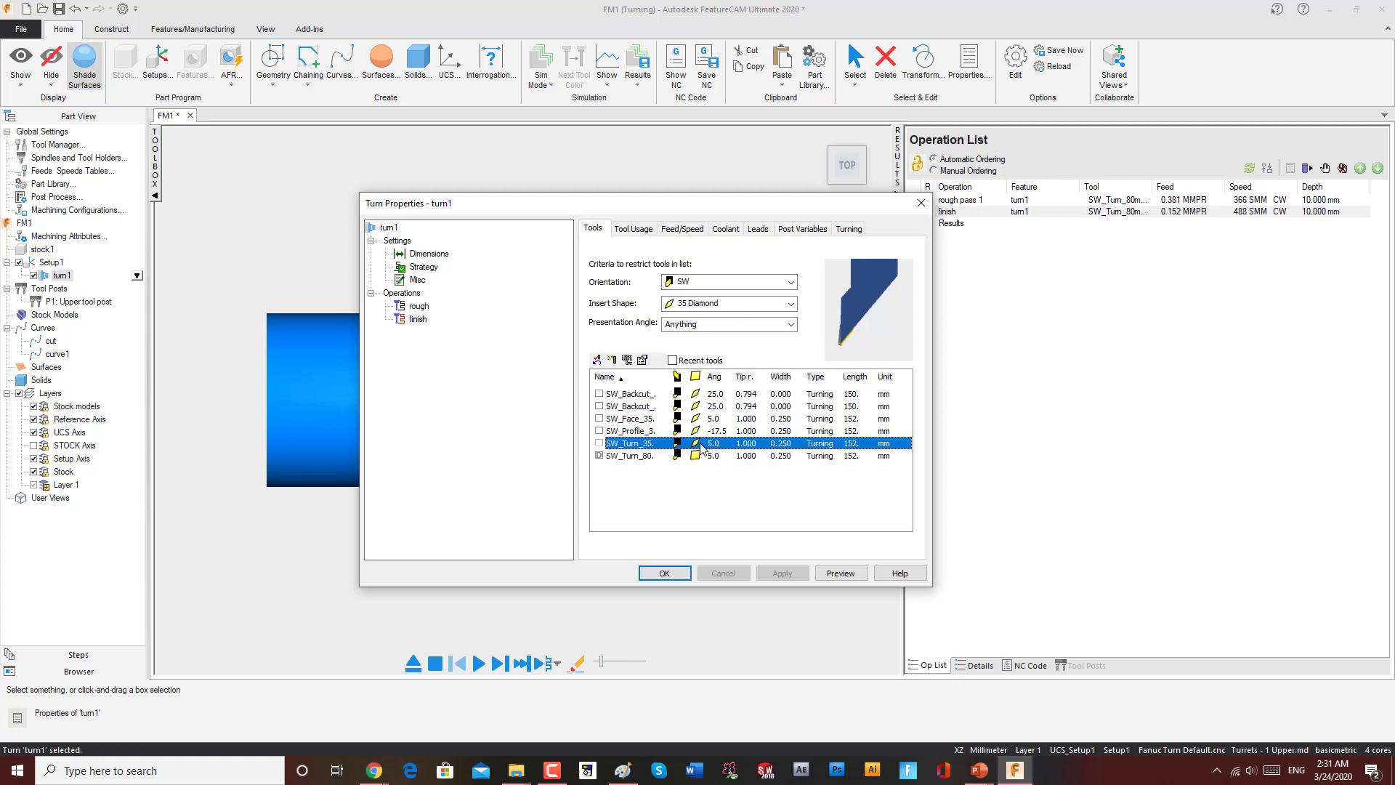
left_click(664, 573)
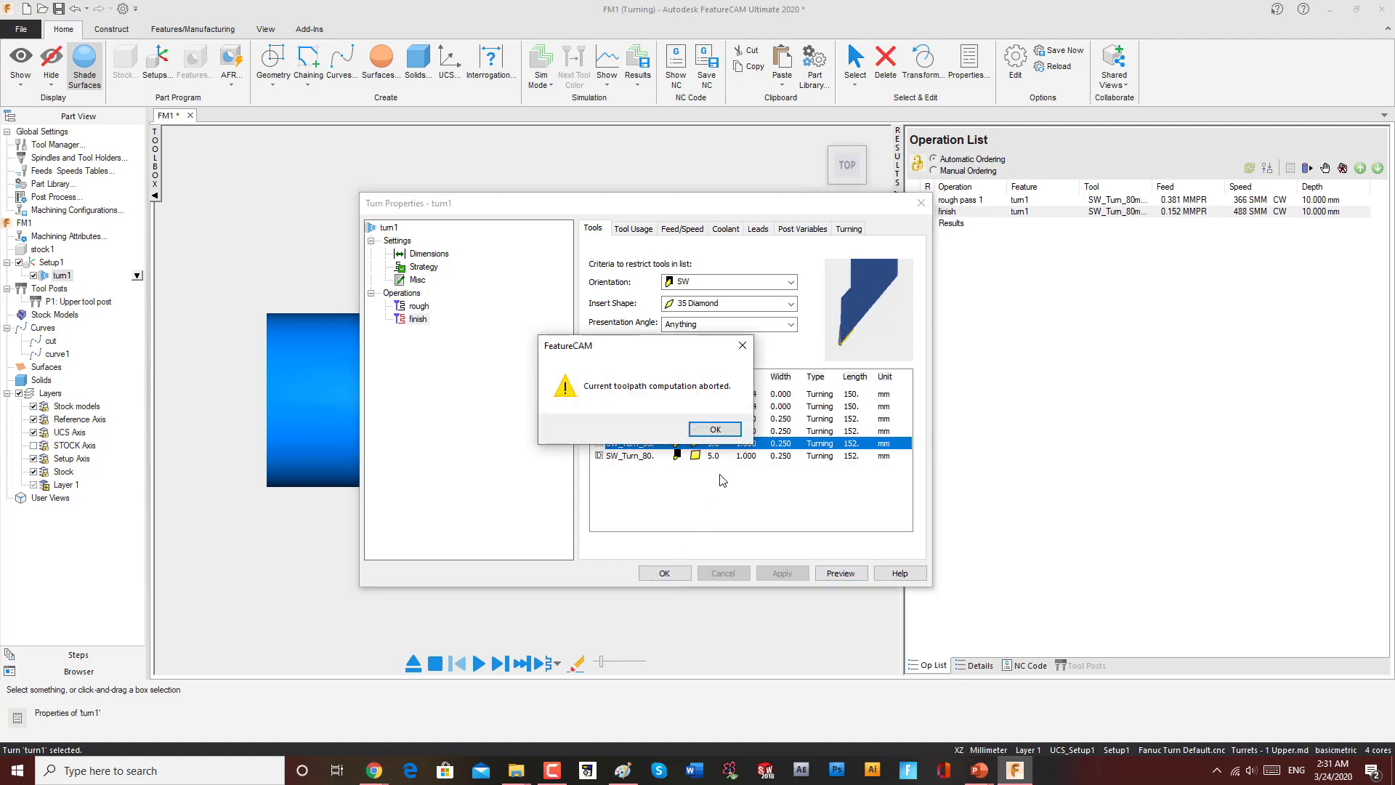
left_click(710, 431)
Step: Try selecting the 35 Diamond profile tool for the finish operation instead and confirm
left_click(716, 432)
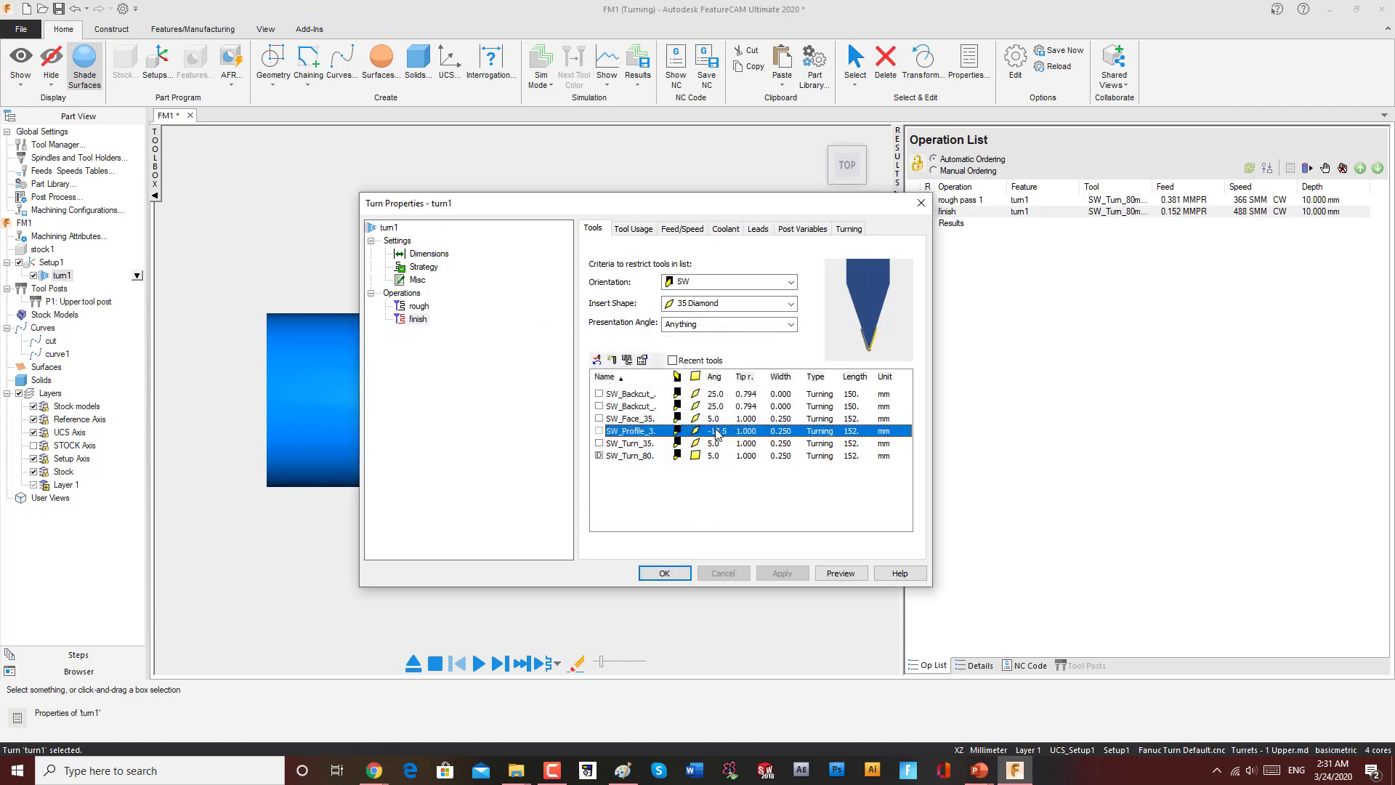
left_click(664, 573)
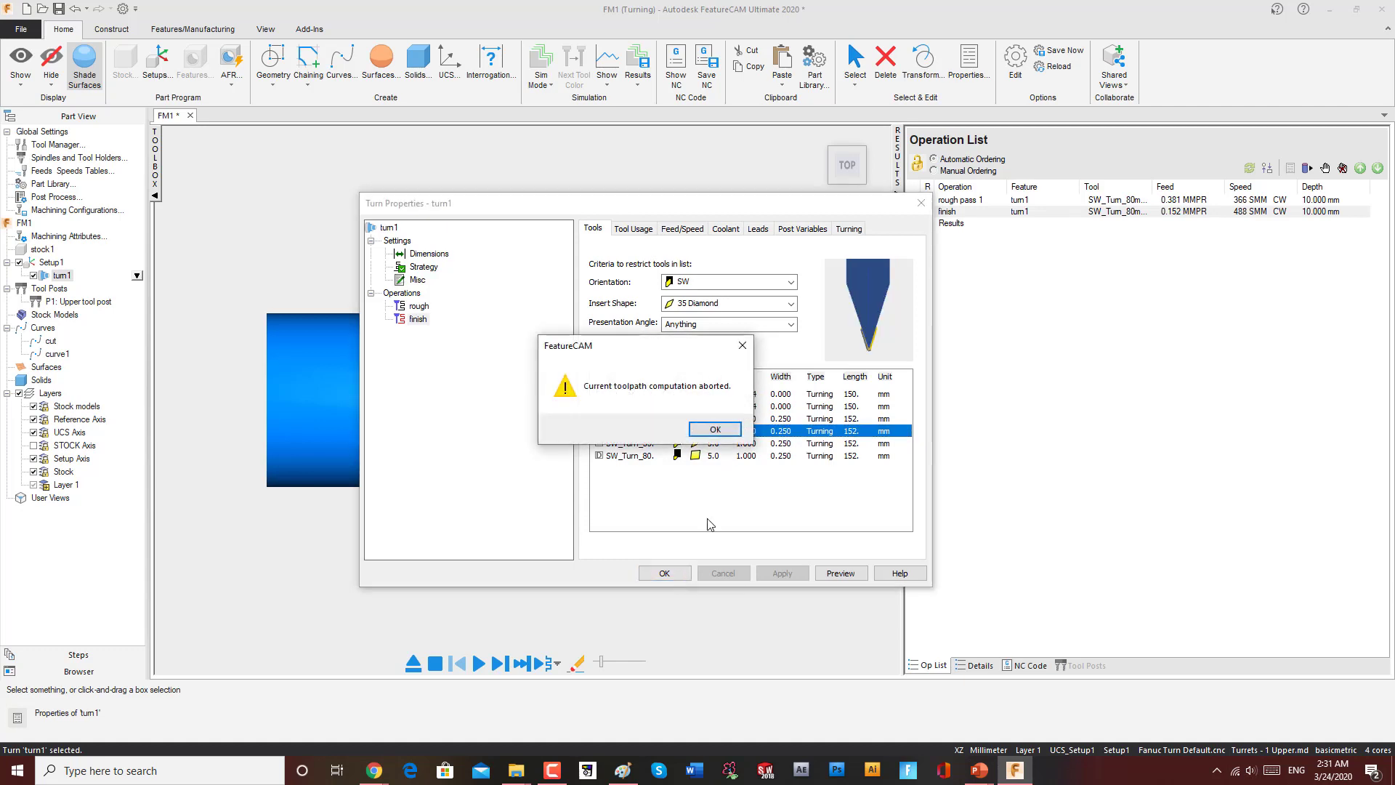
left_click(716, 433)
key("Return")
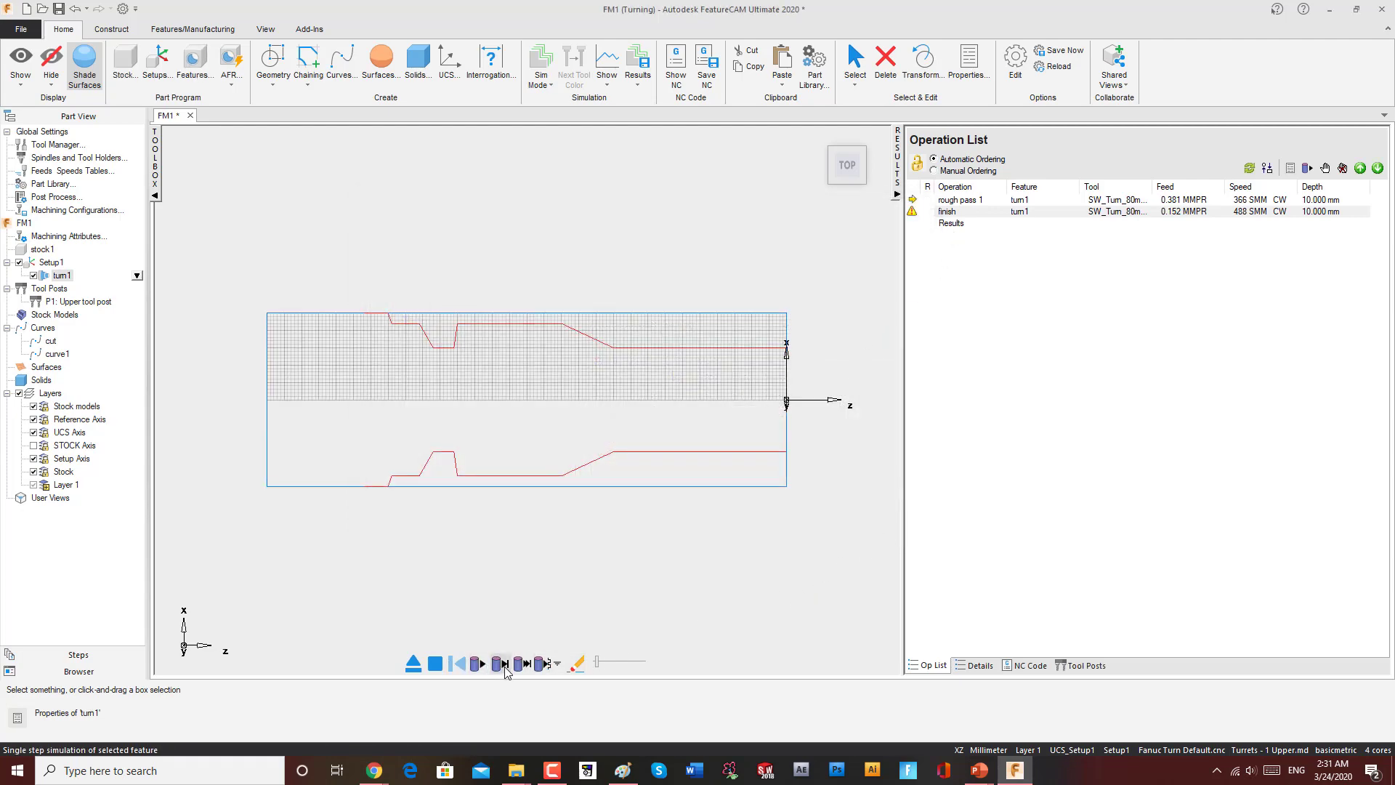
Step: Replay the simulation and browse the simulation mode and display options
left_click(481, 665)
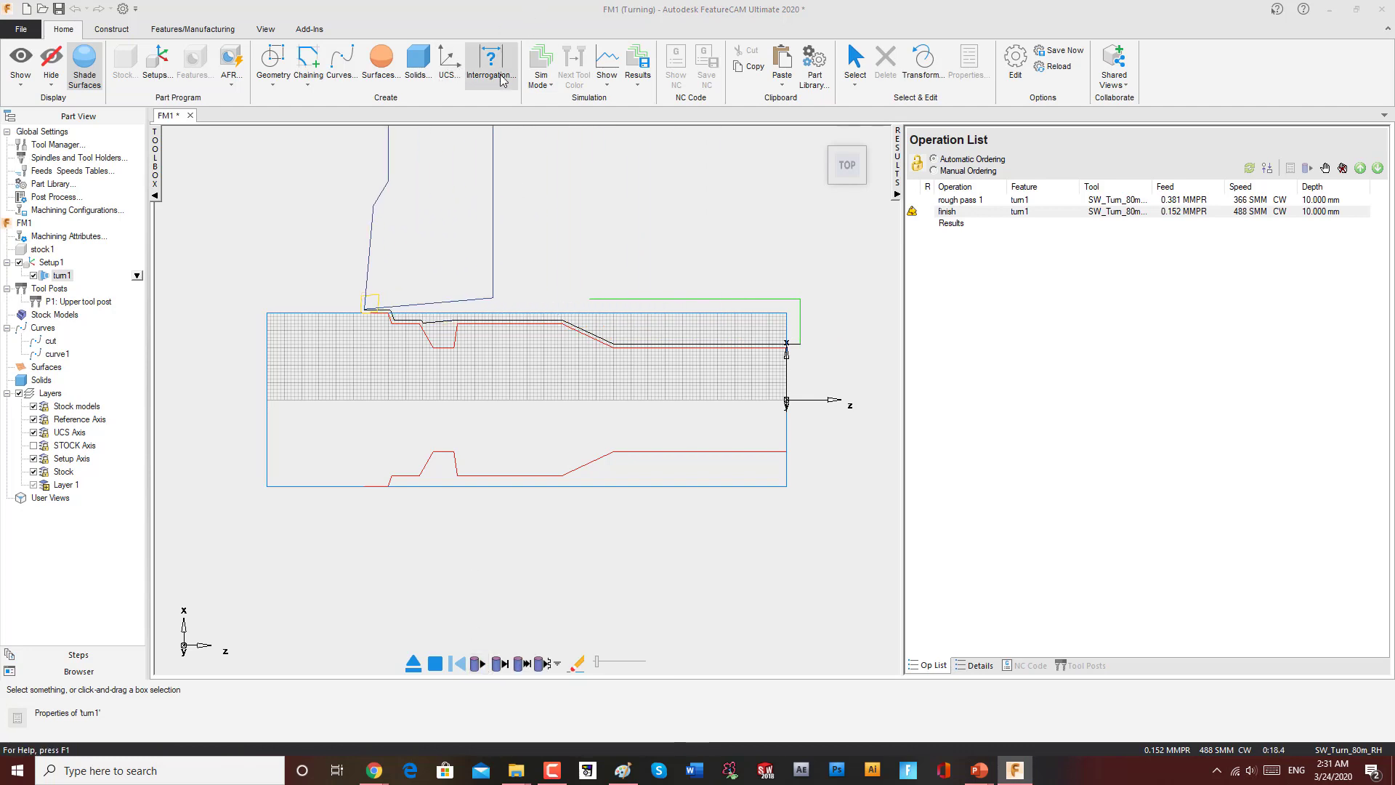
left_click(539, 89)
left_click(662, 179)
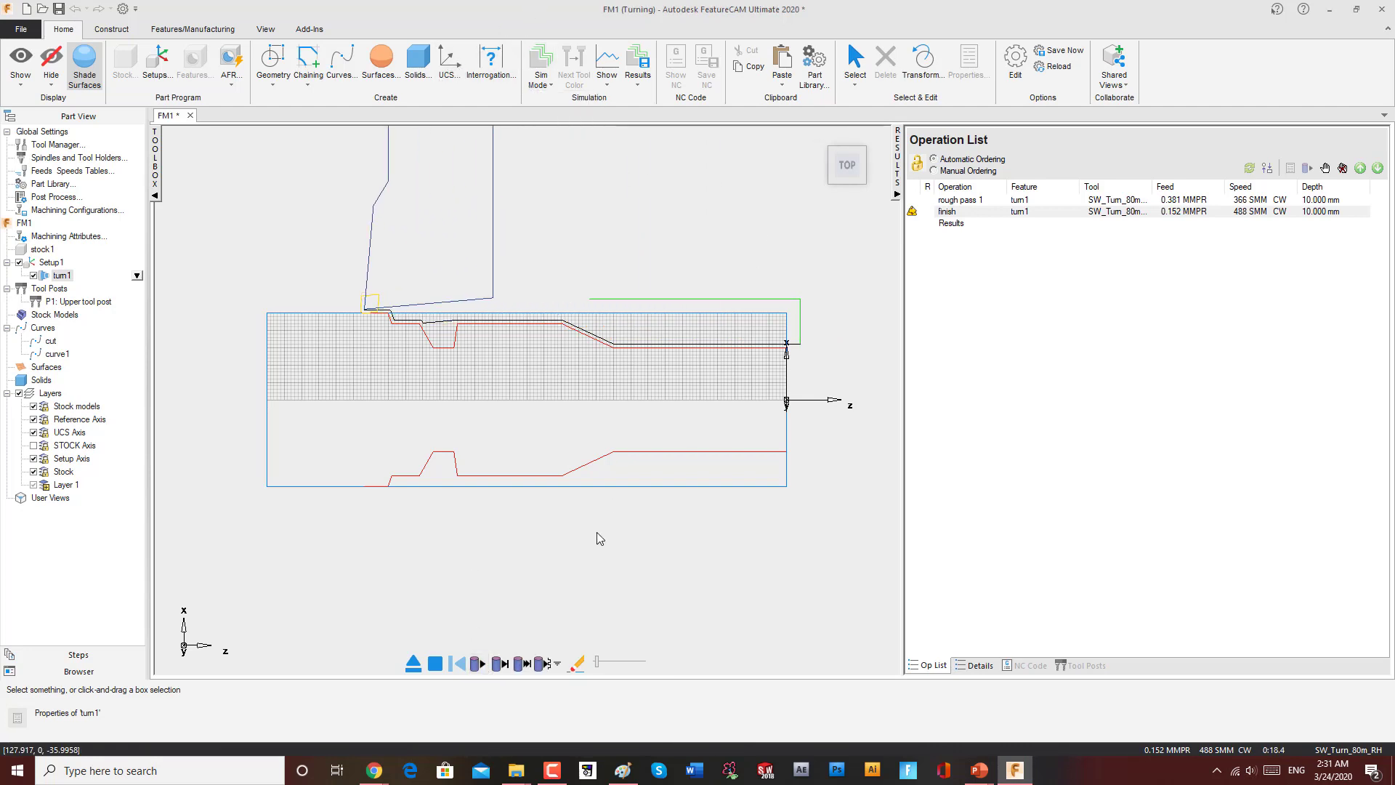
left_click(605, 88)
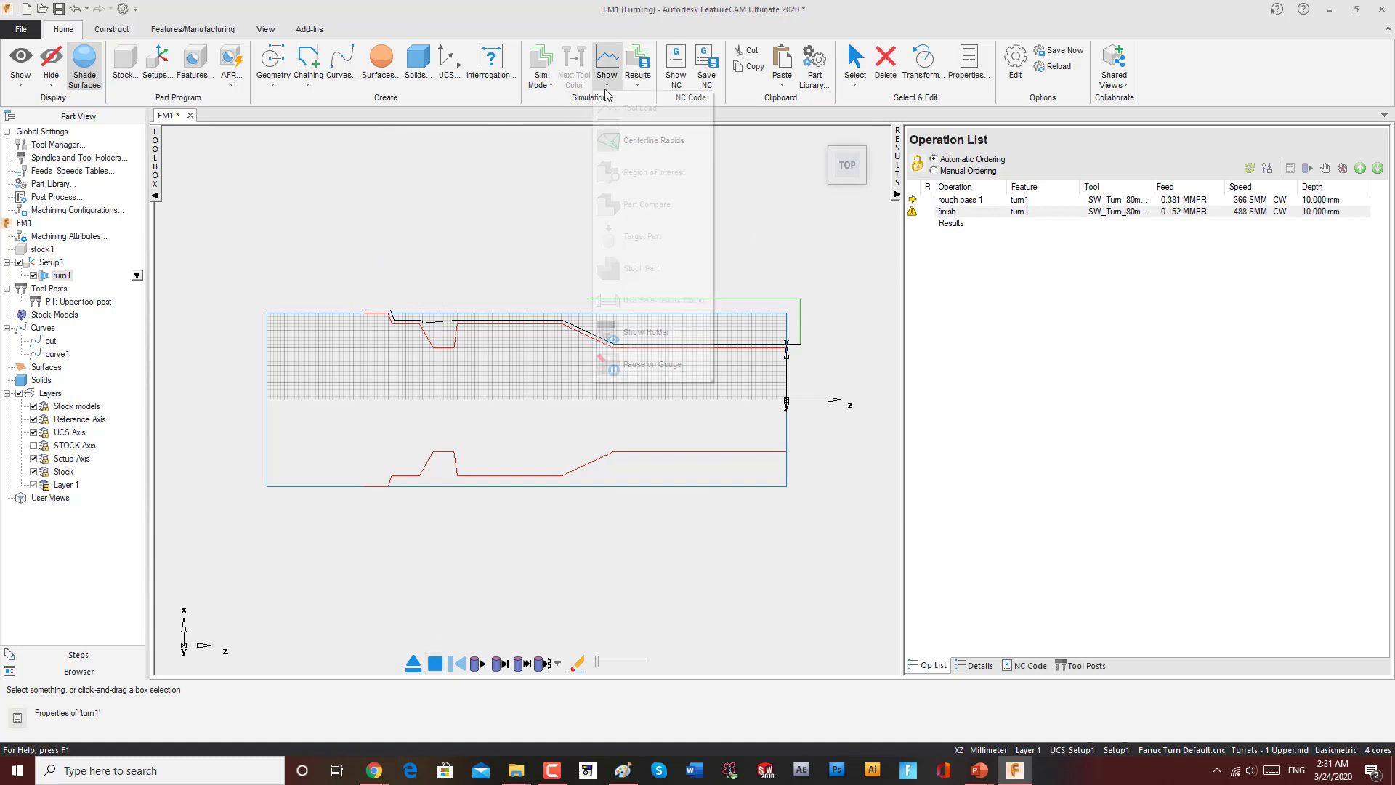
left_click(918, 267)
Step: Change the finish tool's insert shape to 35 Diamond, preview it, and save the edited tool as an override
double_click(947, 211)
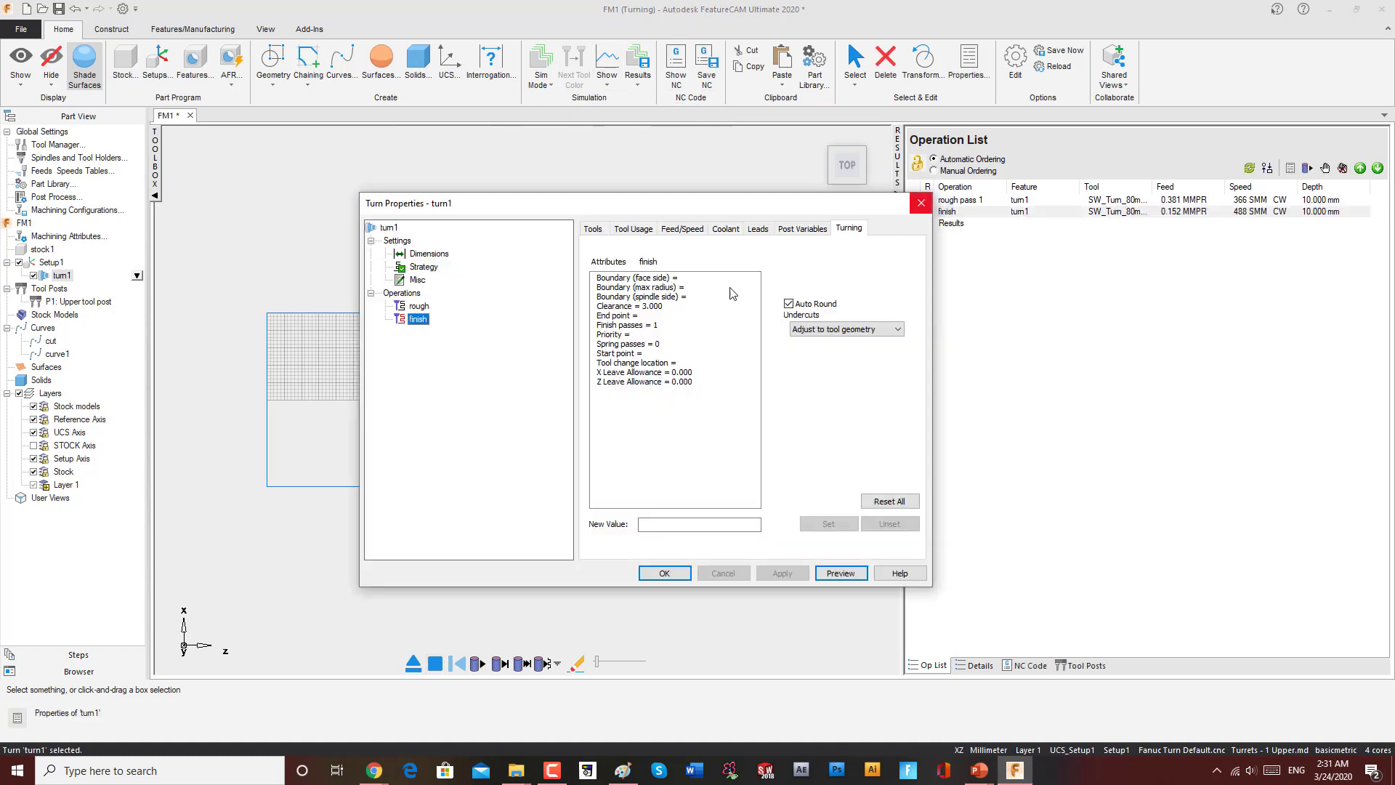
left_click(420, 306)
left_click(420, 318)
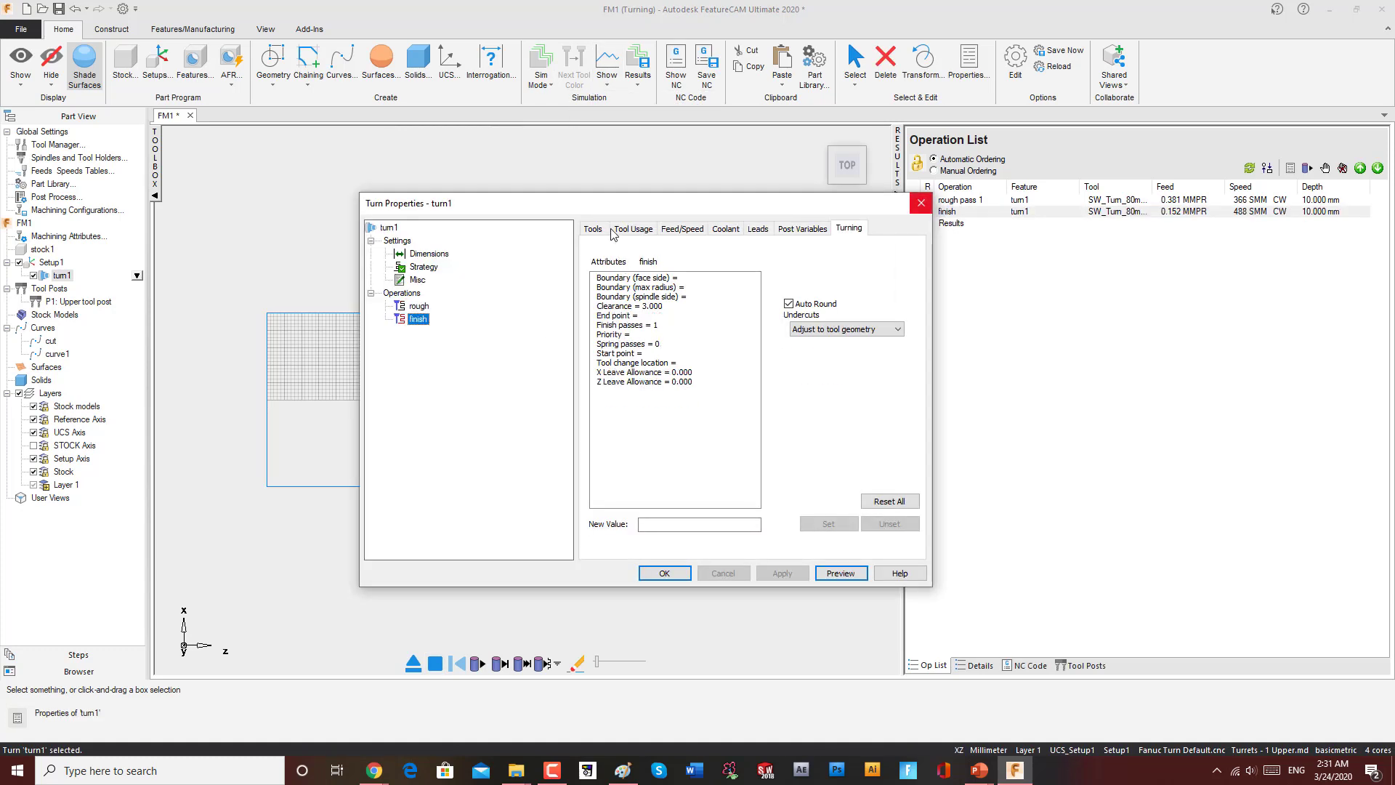
left_click(604, 230)
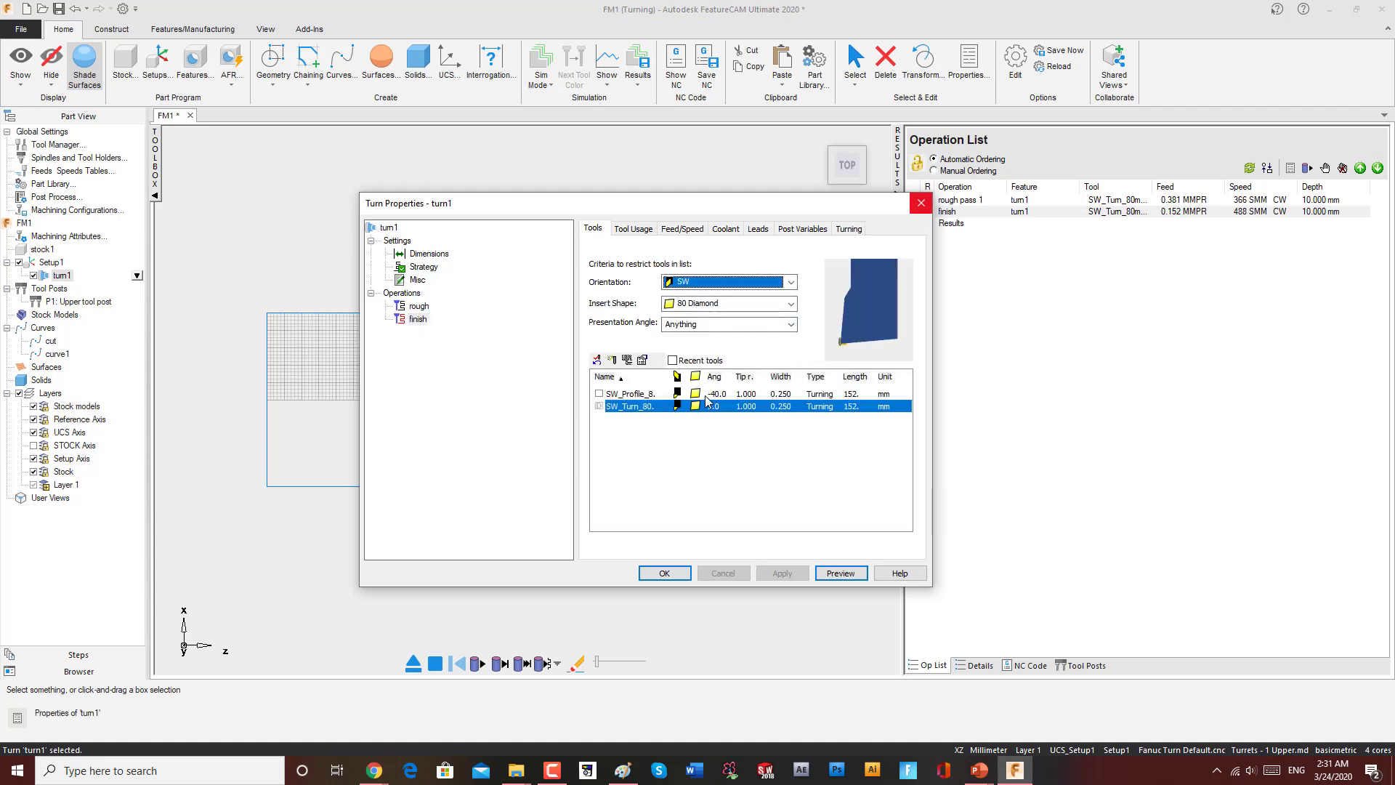
double_click(707, 400)
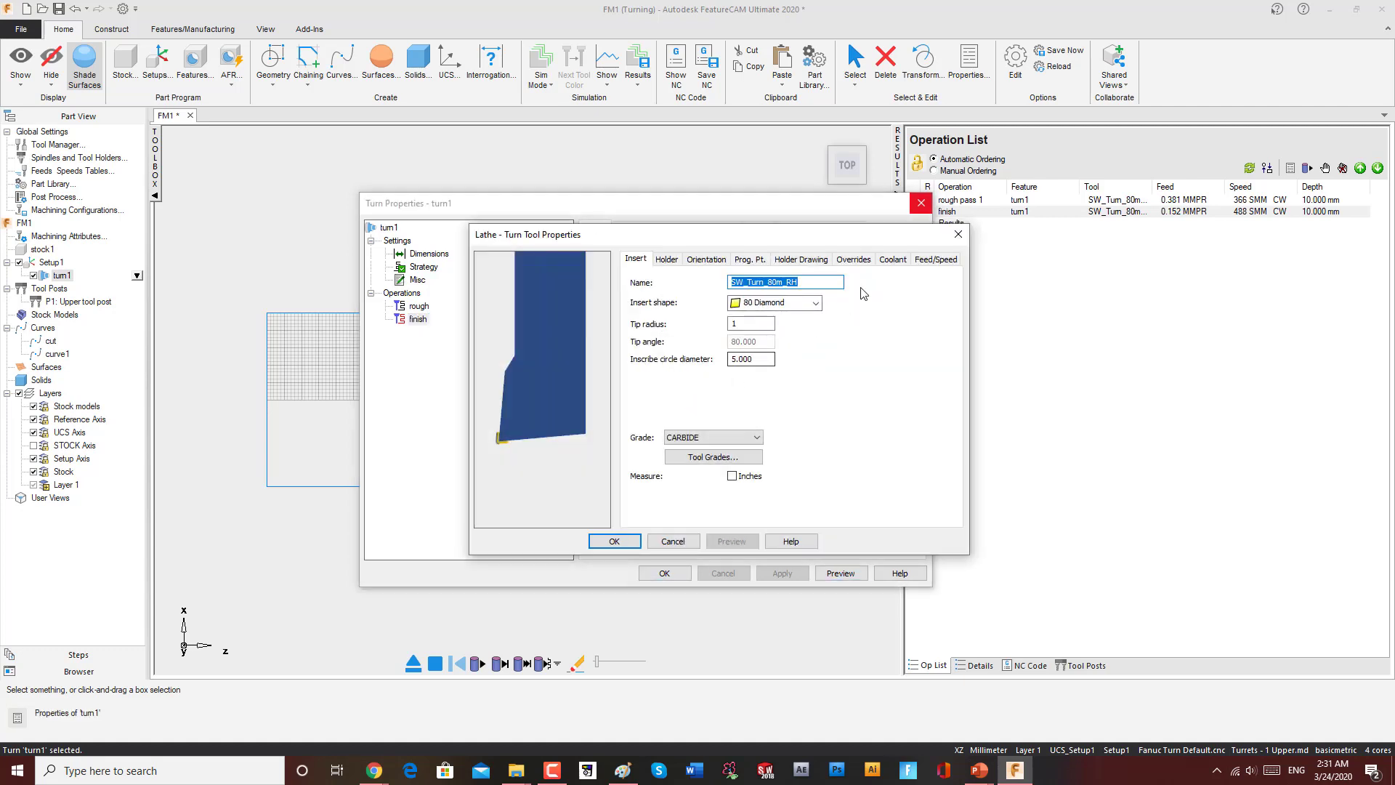
left_click(816, 302)
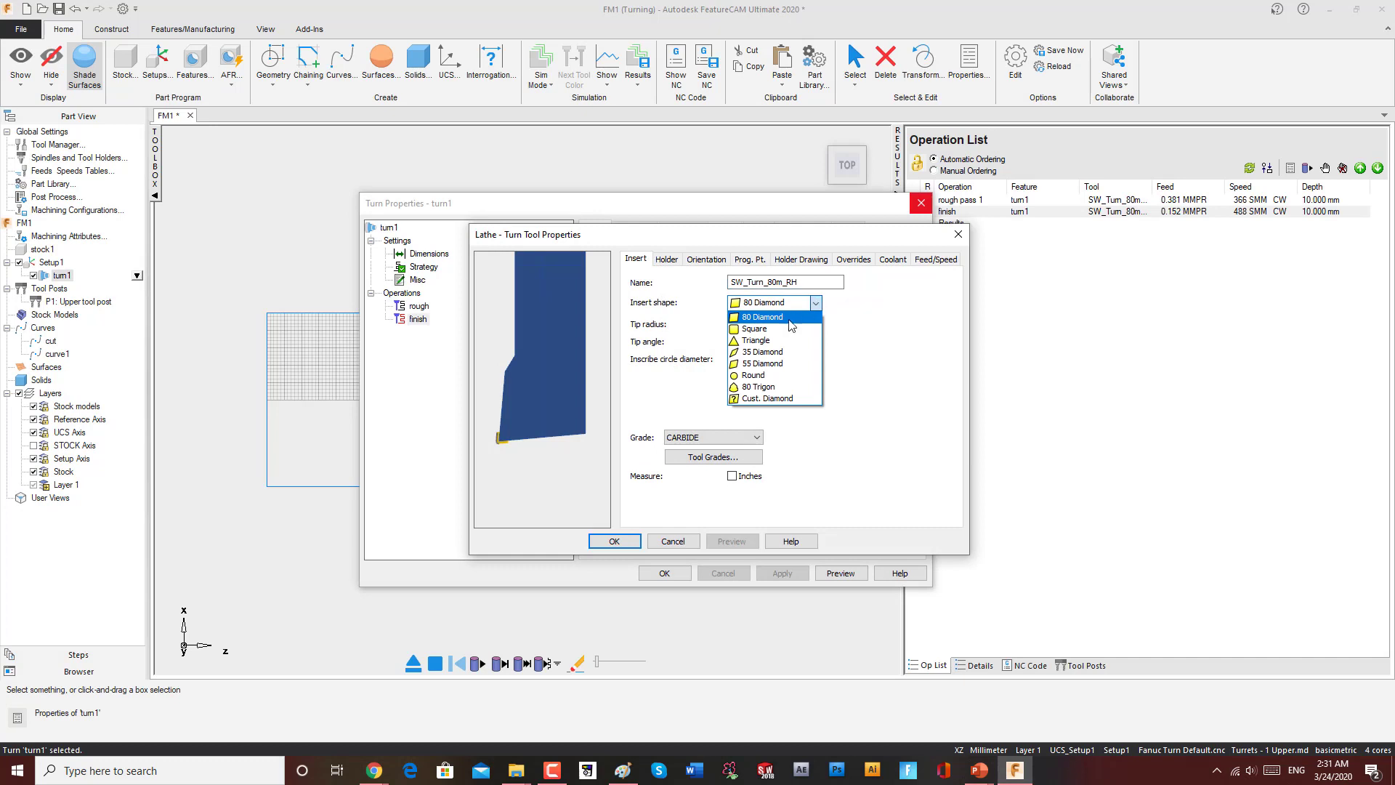
left_click(776, 352)
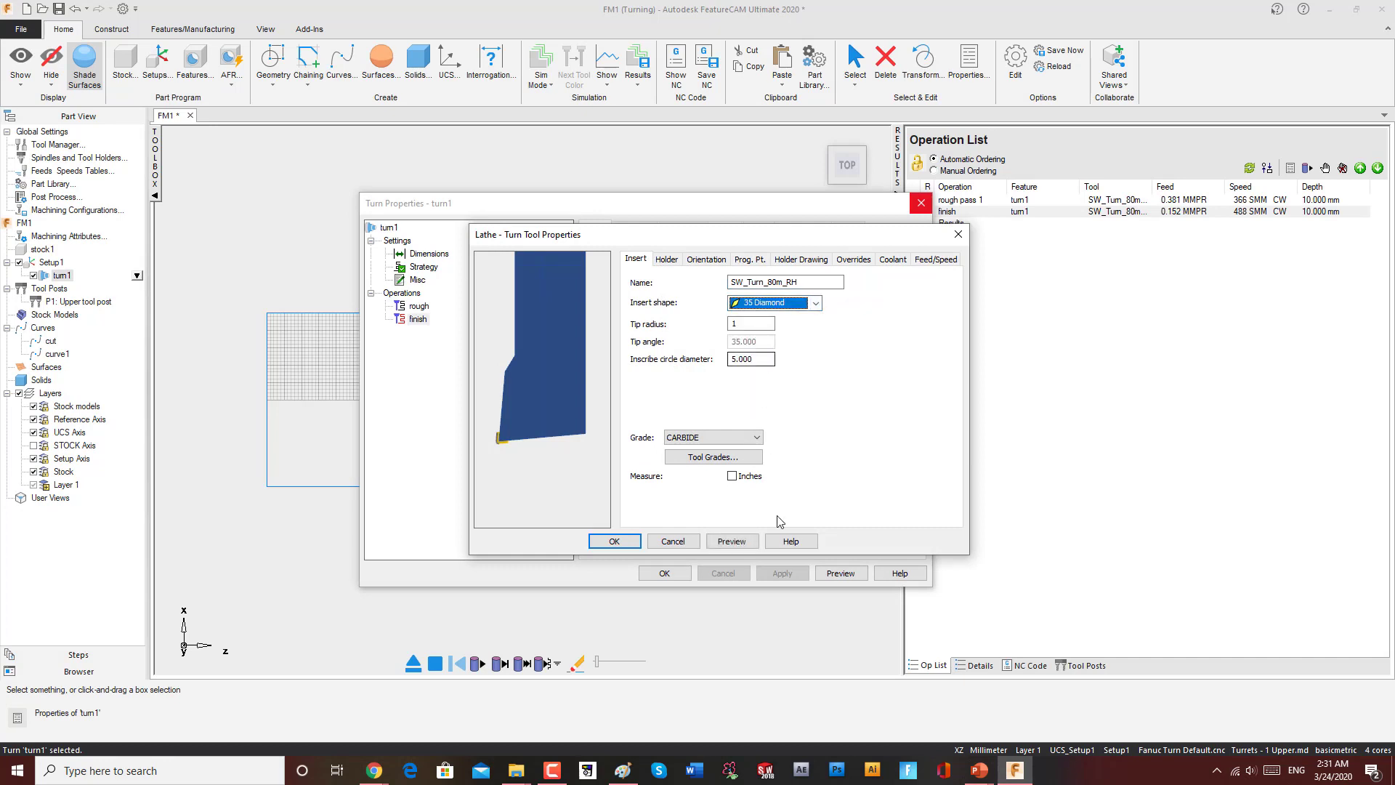
left_click(731, 540)
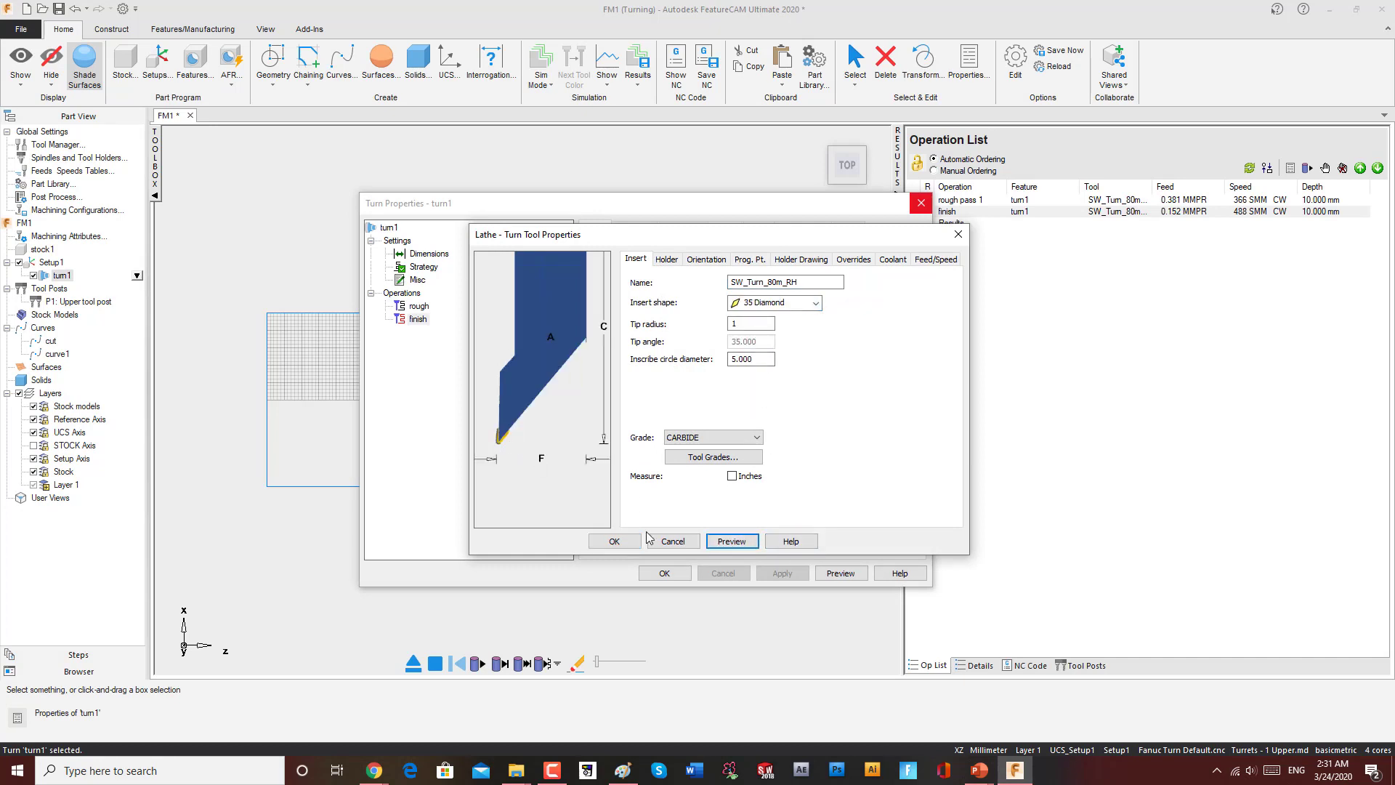
left_click(614, 541)
left_click(651, 430)
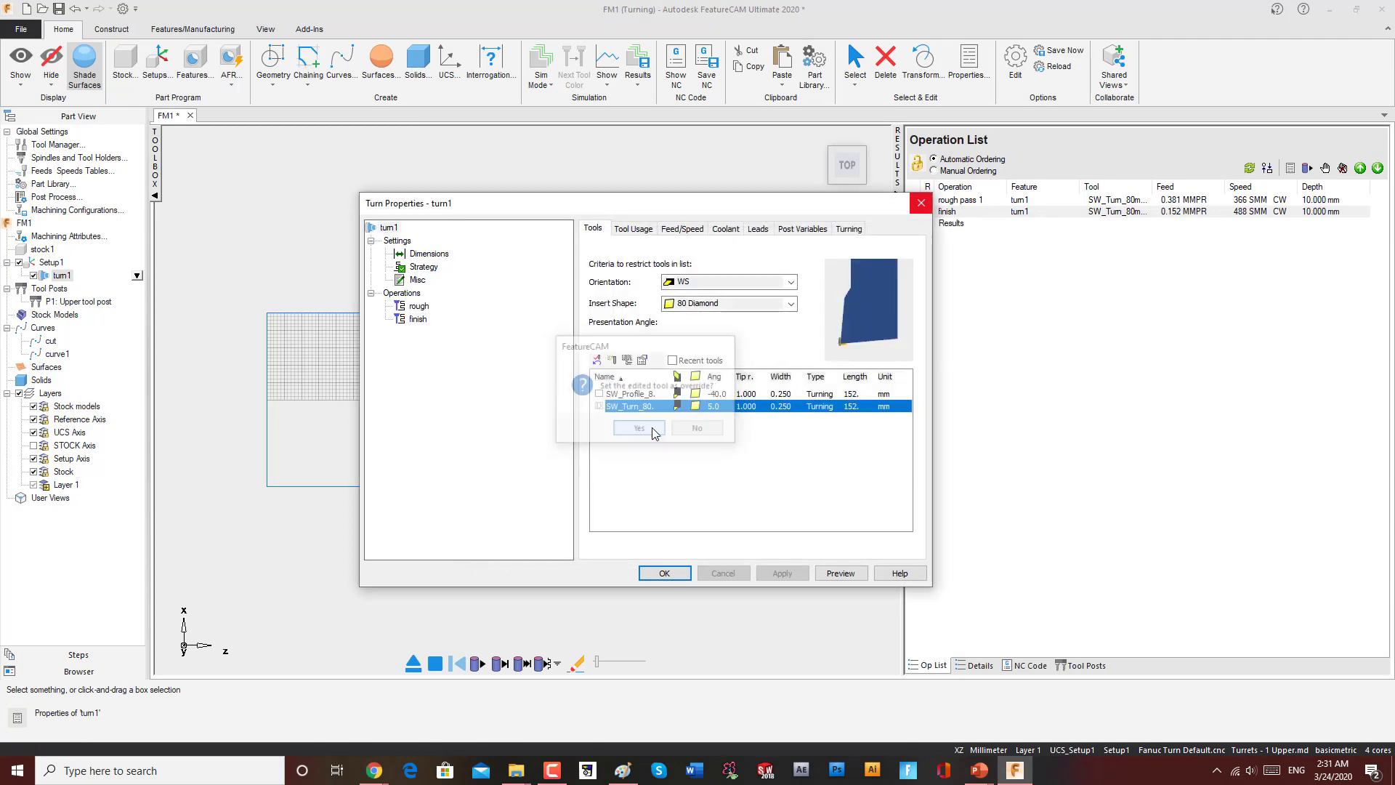
left_click(662, 573)
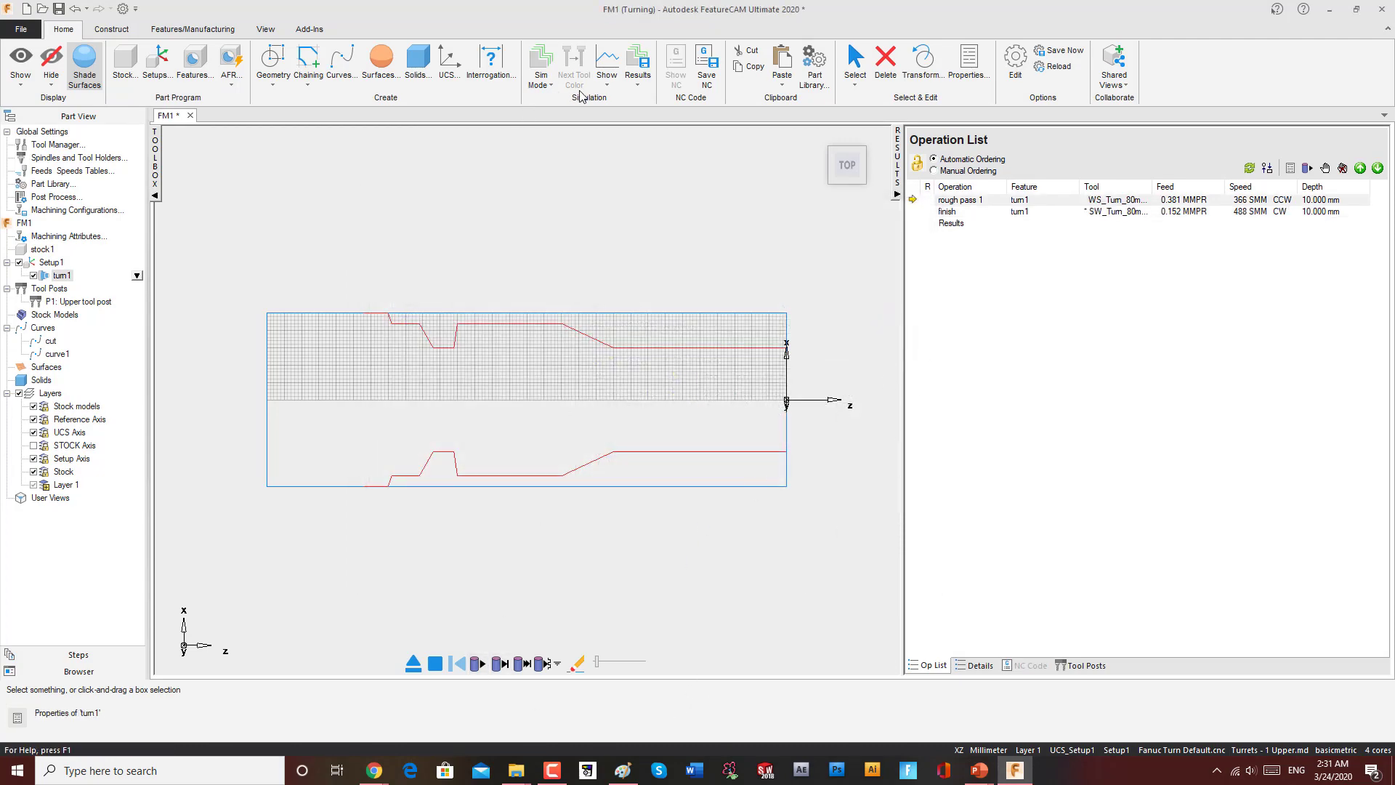
Step: Simulate the toolpaths and inspect the finish pass closely around the groove
left_click(482, 664)
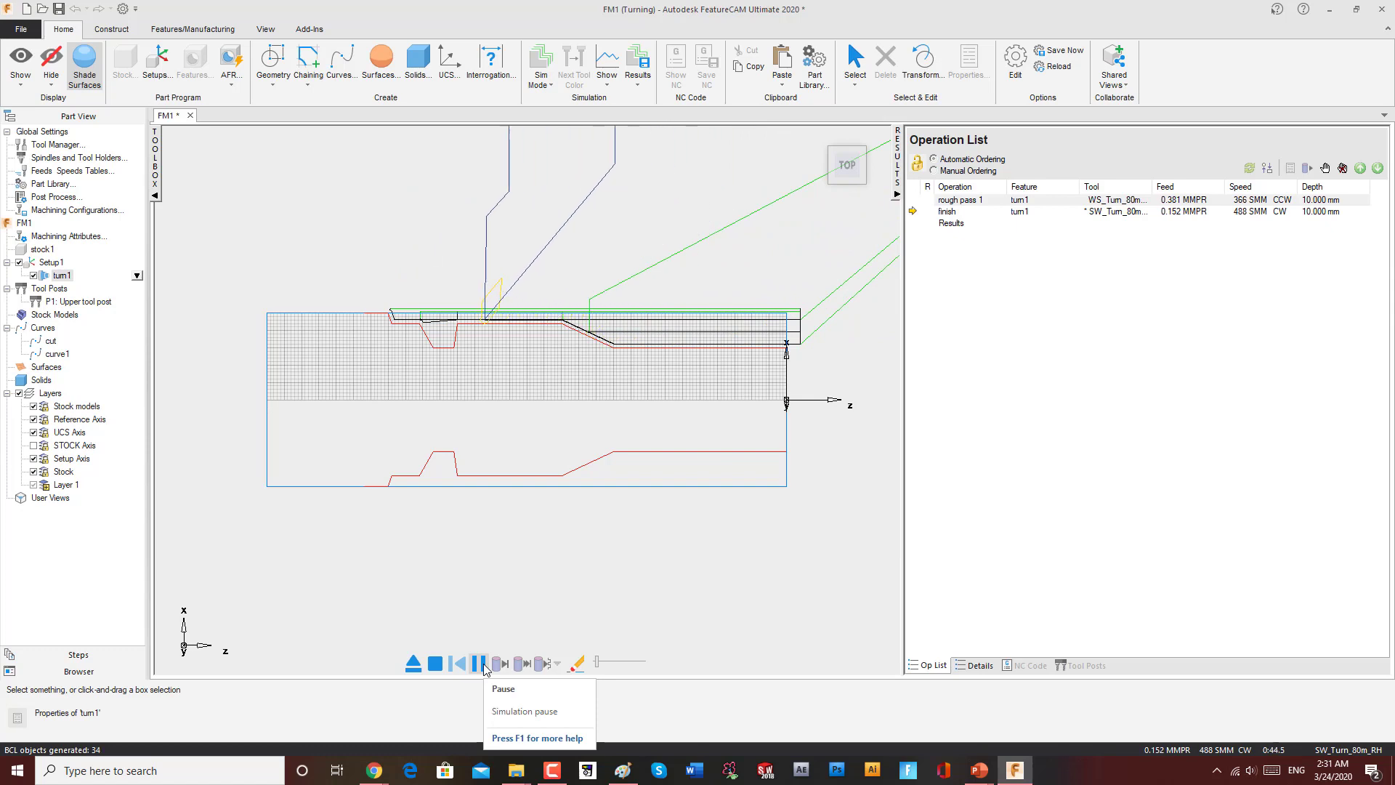
scroll(438, 324, "up", 3)
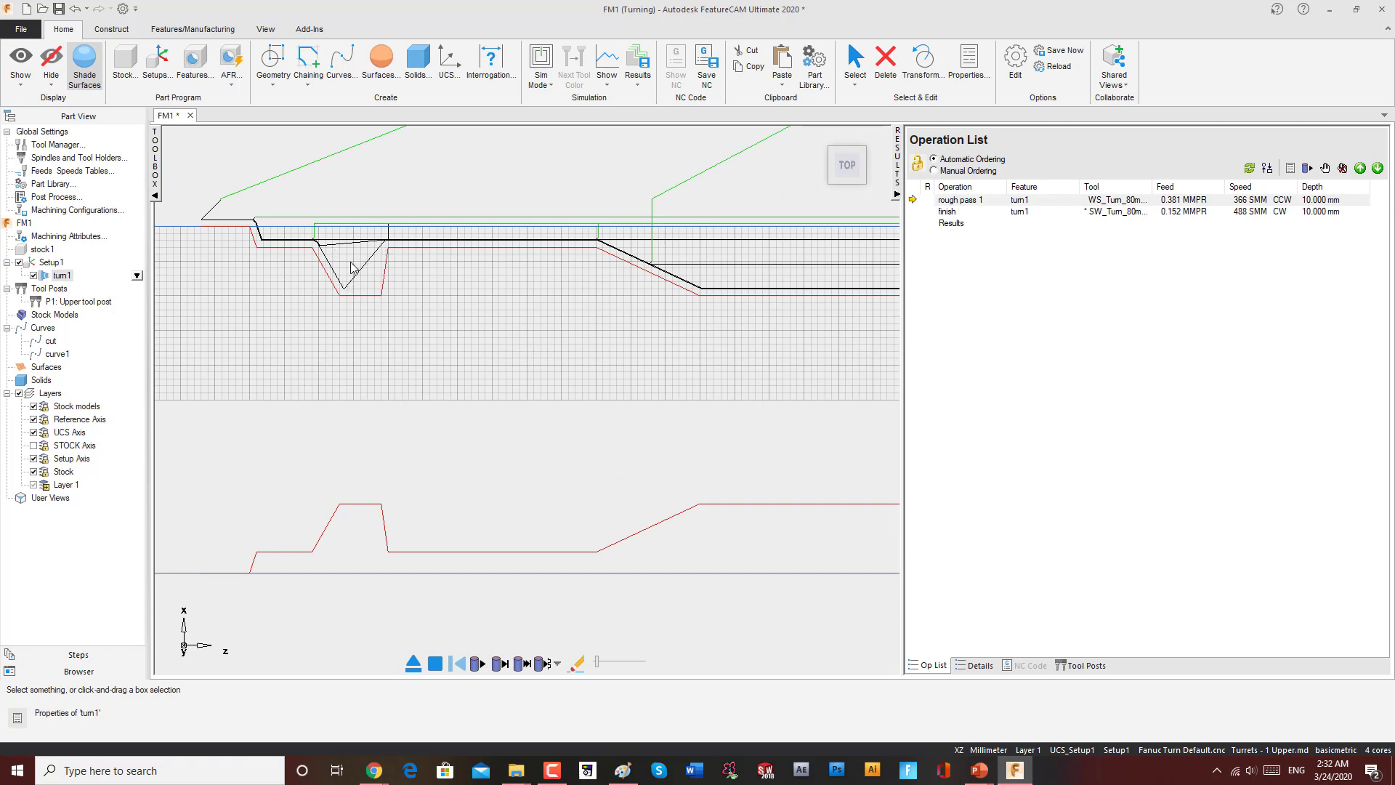
scroll(465, 315, "down", 1)
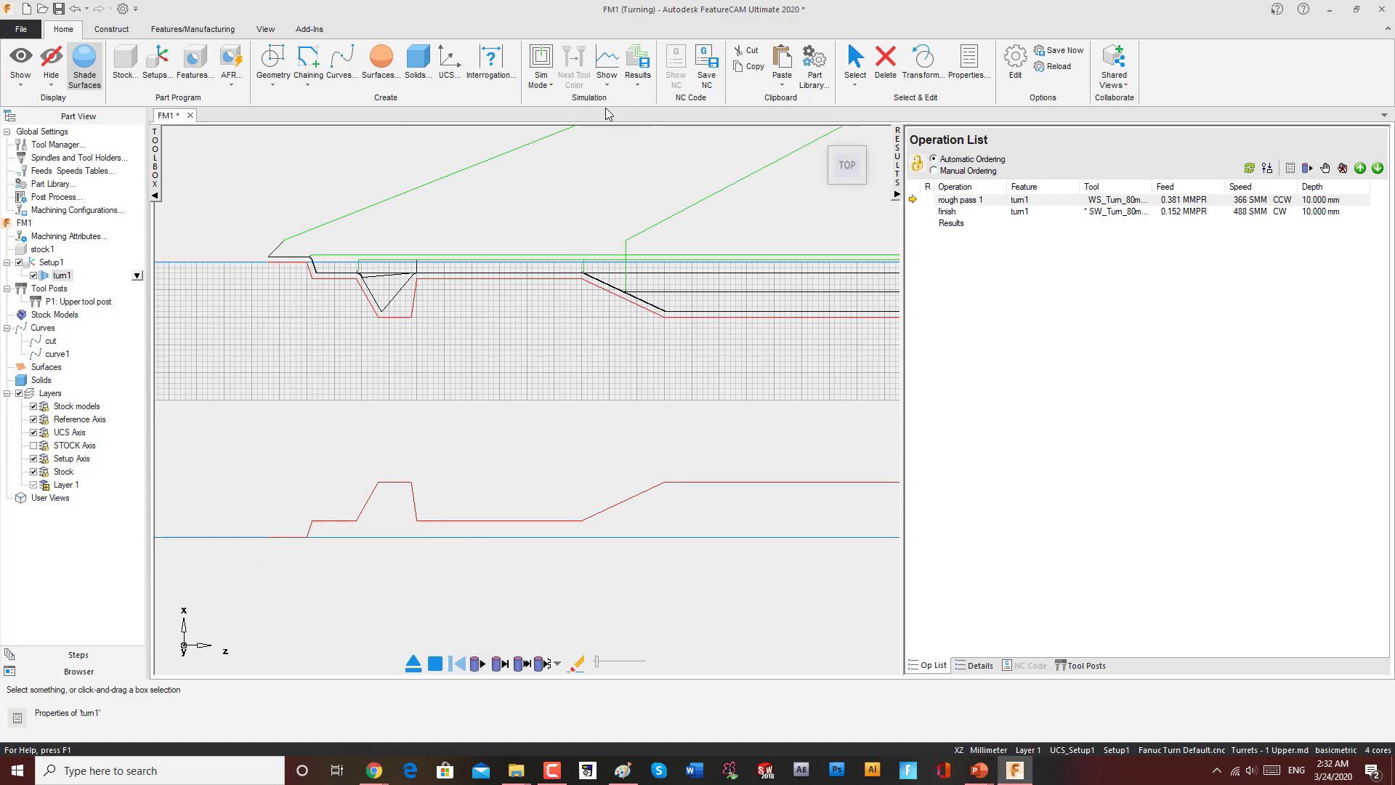
left_click(548, 85)
left_click(736, 181)
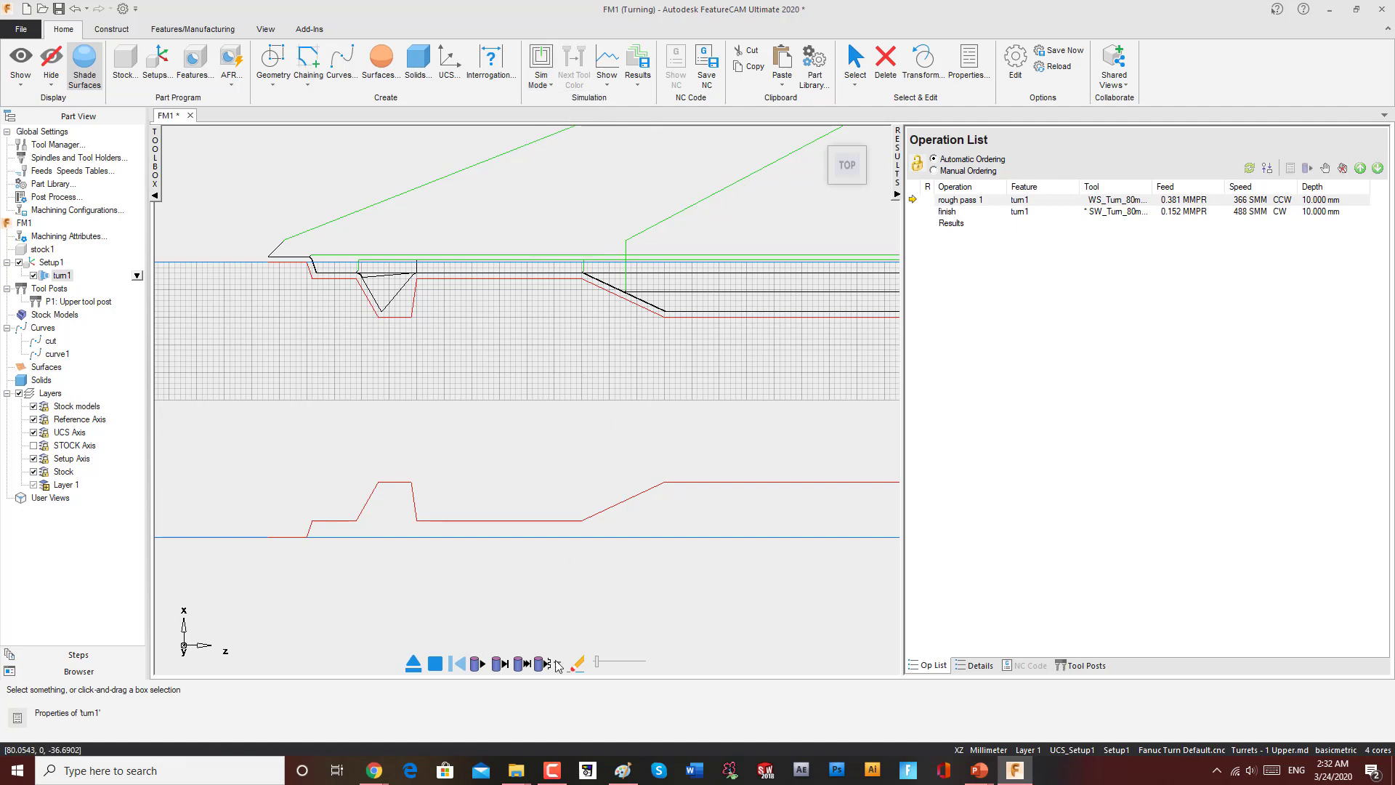
left_click(412, 663)
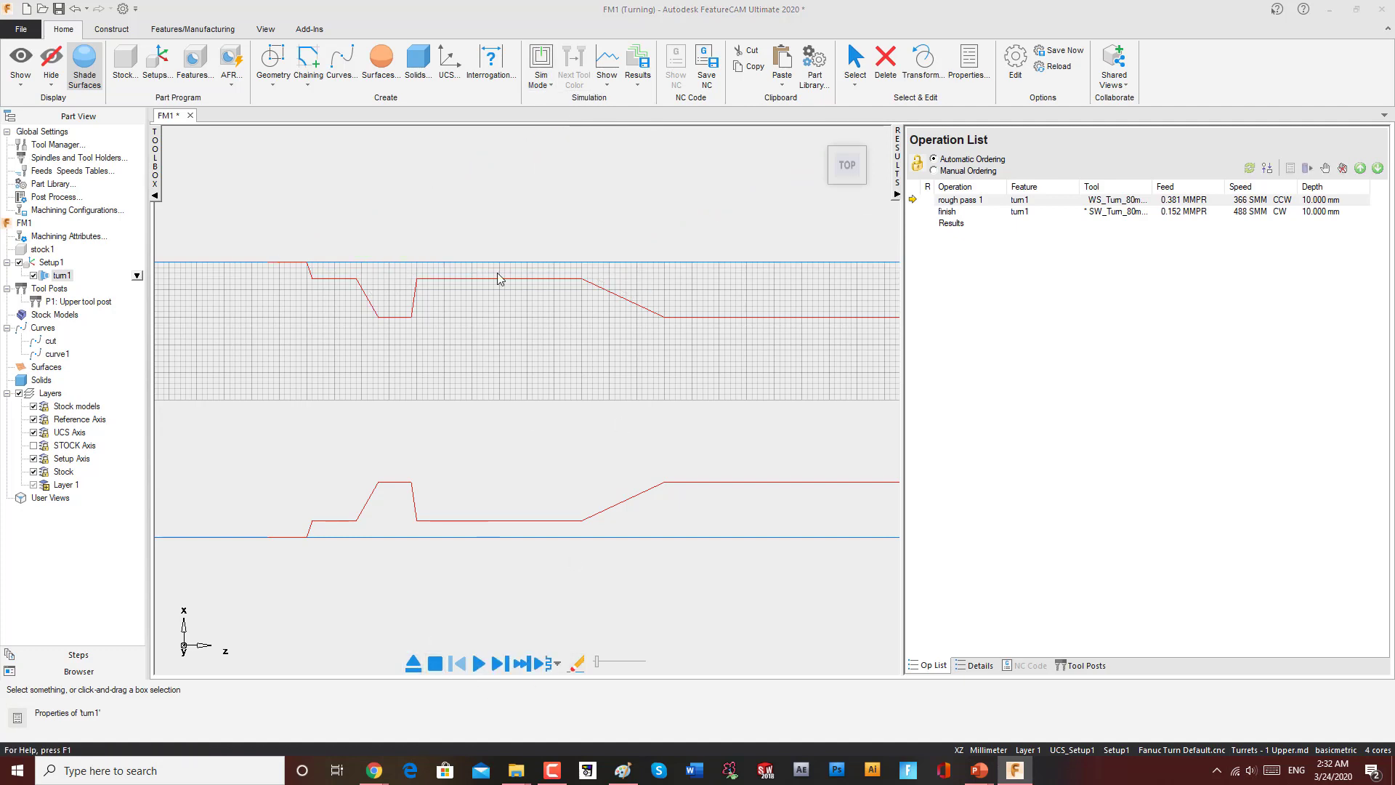
Step: Switch to 3D simulation, replay the machining, and check the finish operation on the part
left_click(548, 83)
left_click(564, 166)
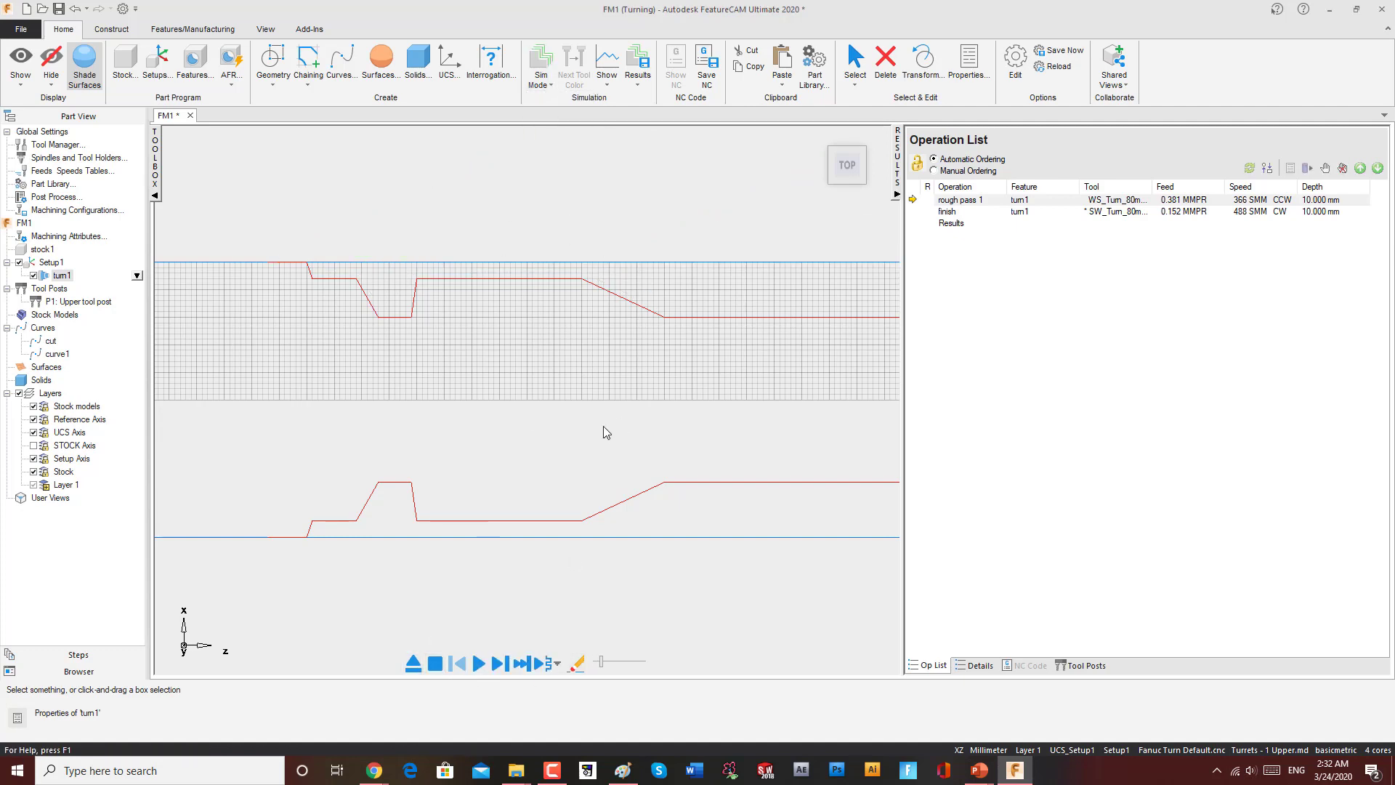
left_click(478, 663)
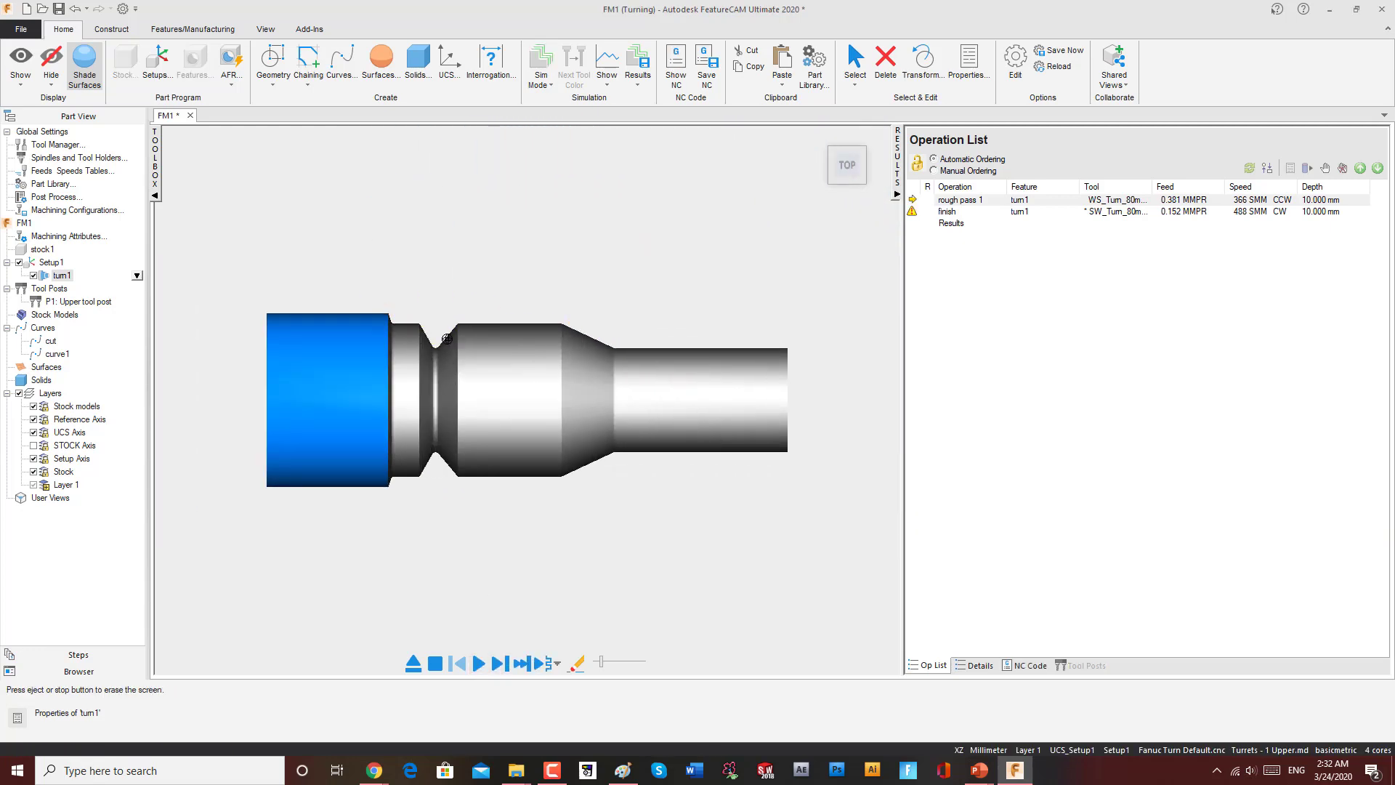
scroll(748, 271, "up", 2)
left_click(943, 213)
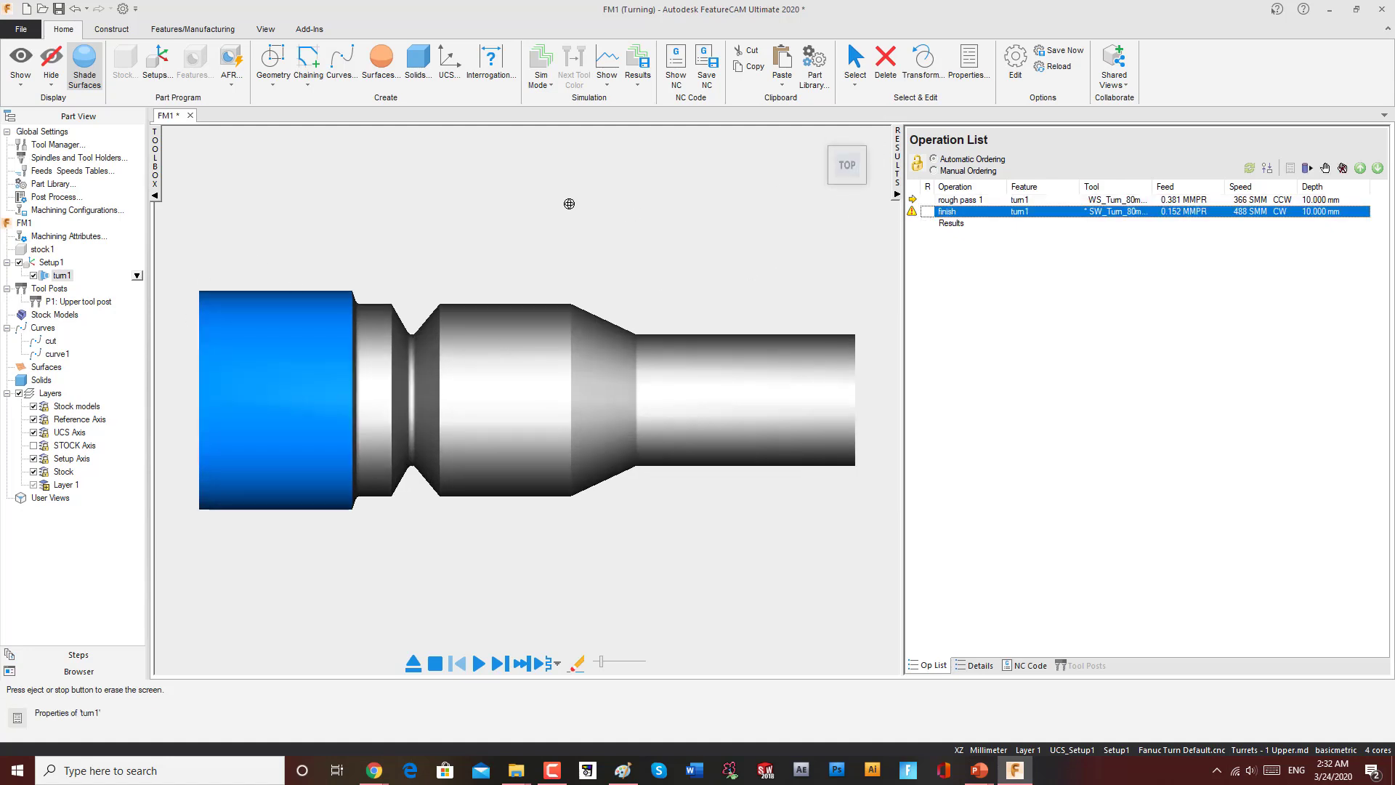
key("Escape")
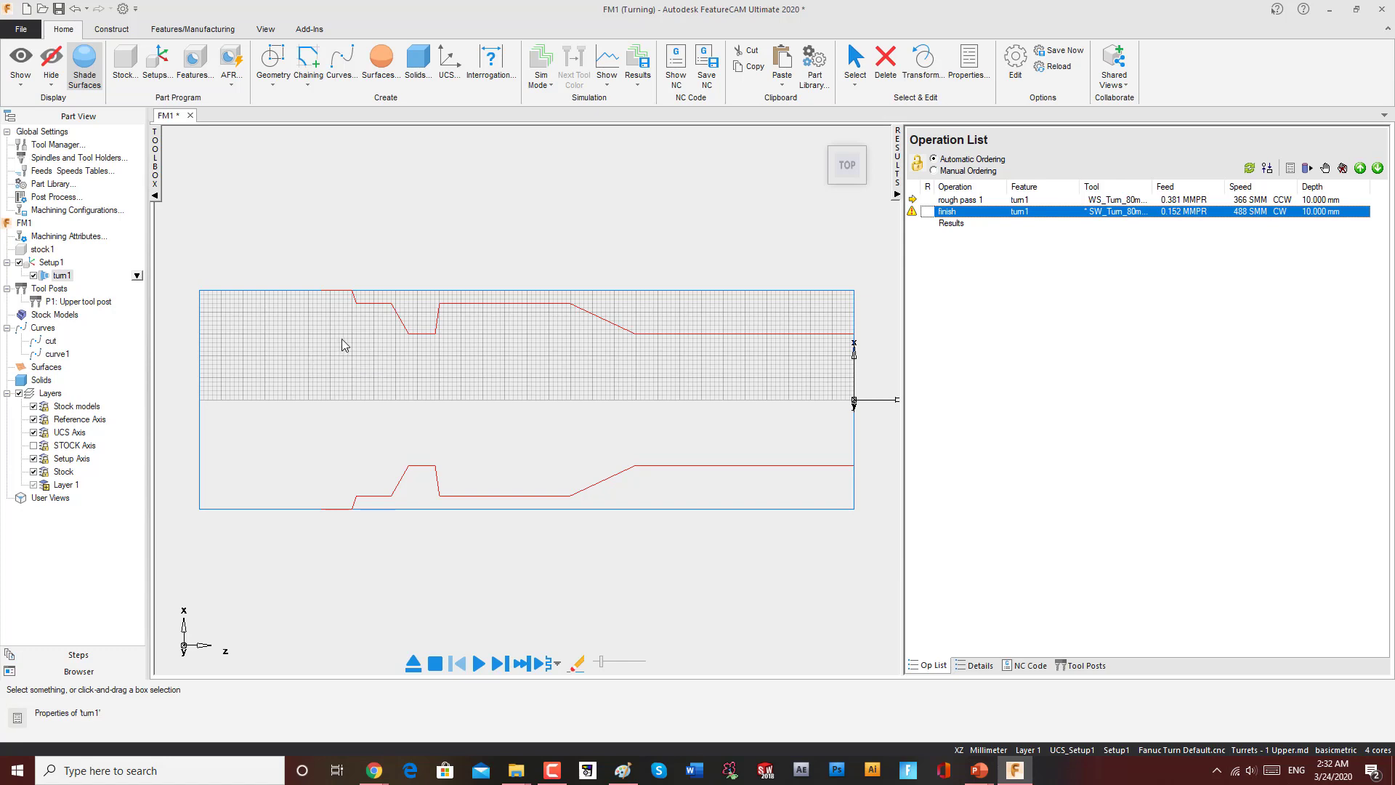
Step: Delete the turn1 feature and the curve1 profile curve from the part
left_click(413, 332)
left_click(63, 276)
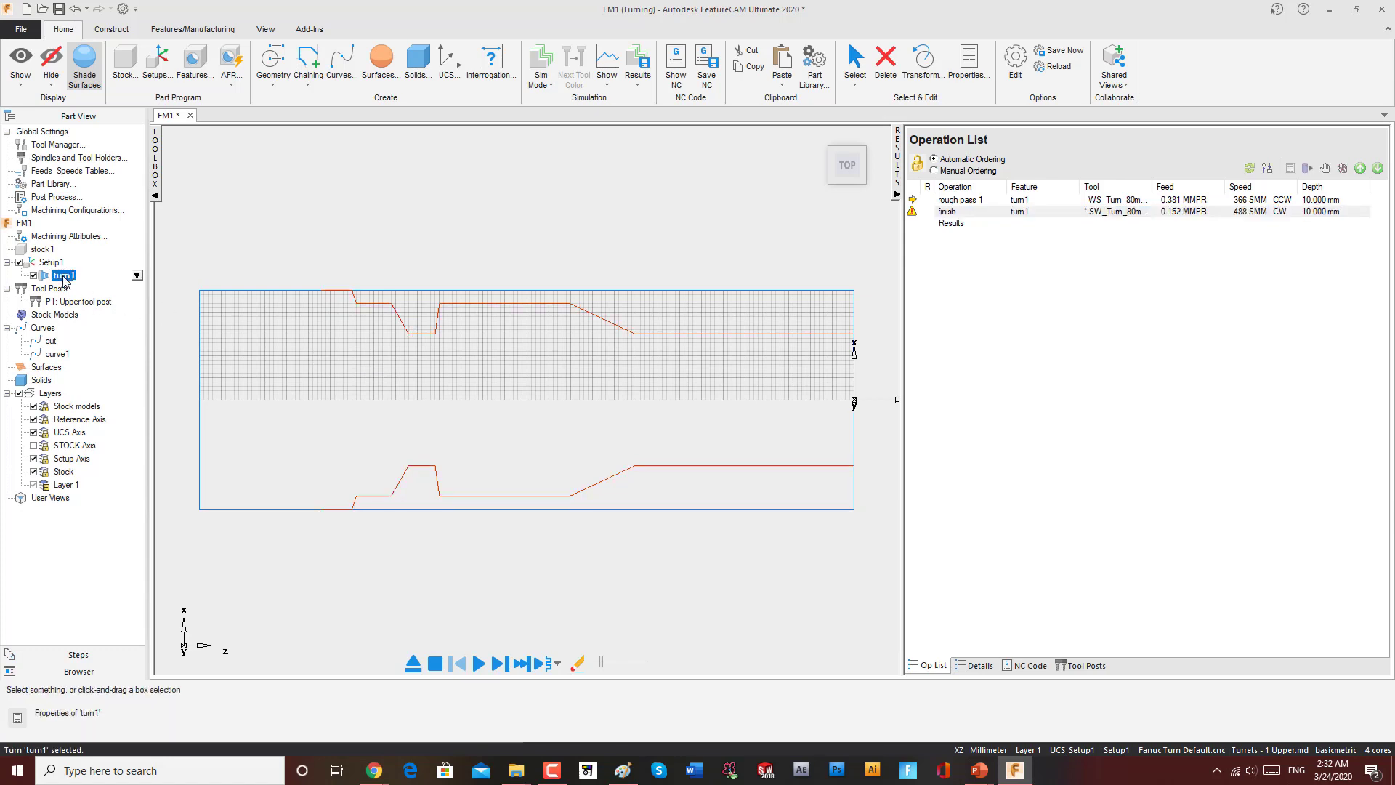
left_click(104, 287)
left_click(63, 355)
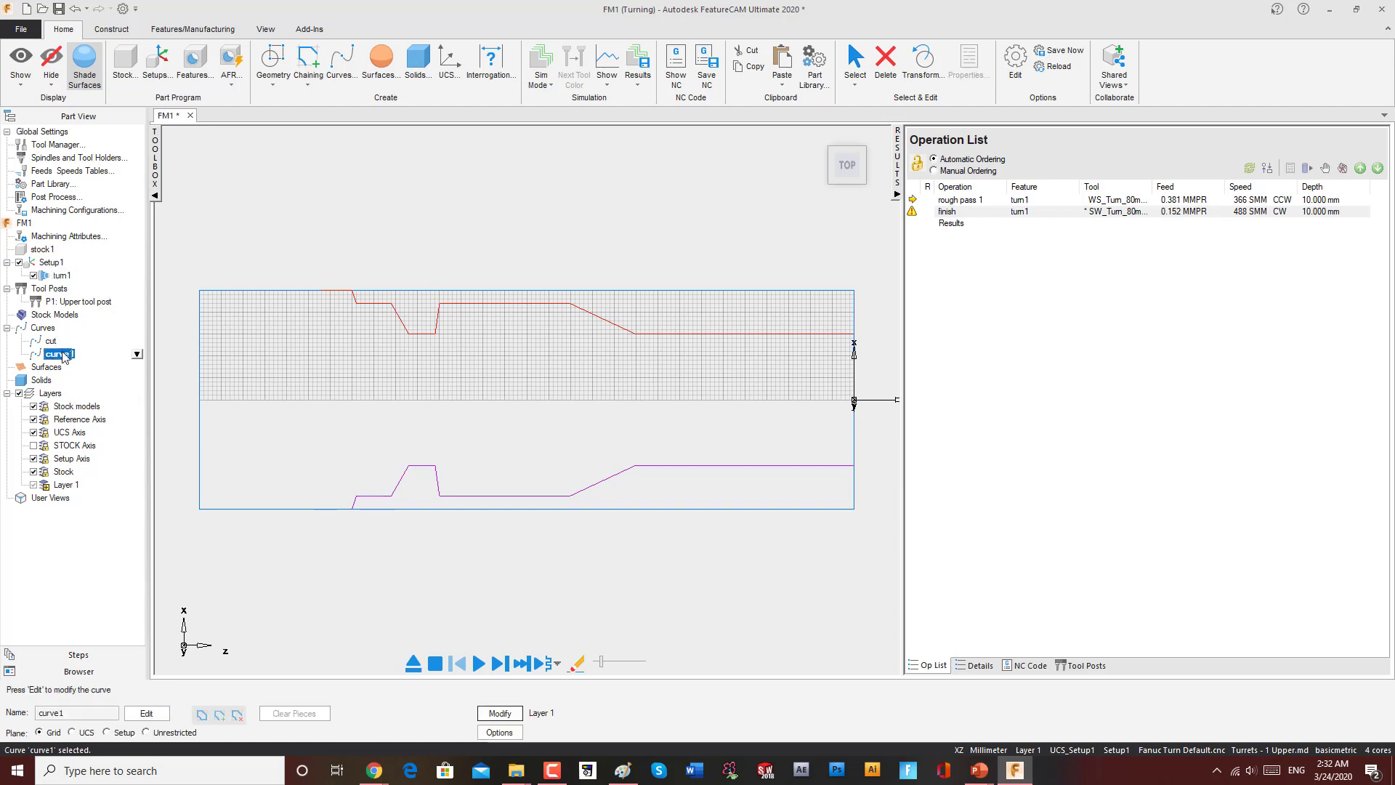
left_click(63, 277)
right_click(63, 277)
left_click(167, 386)
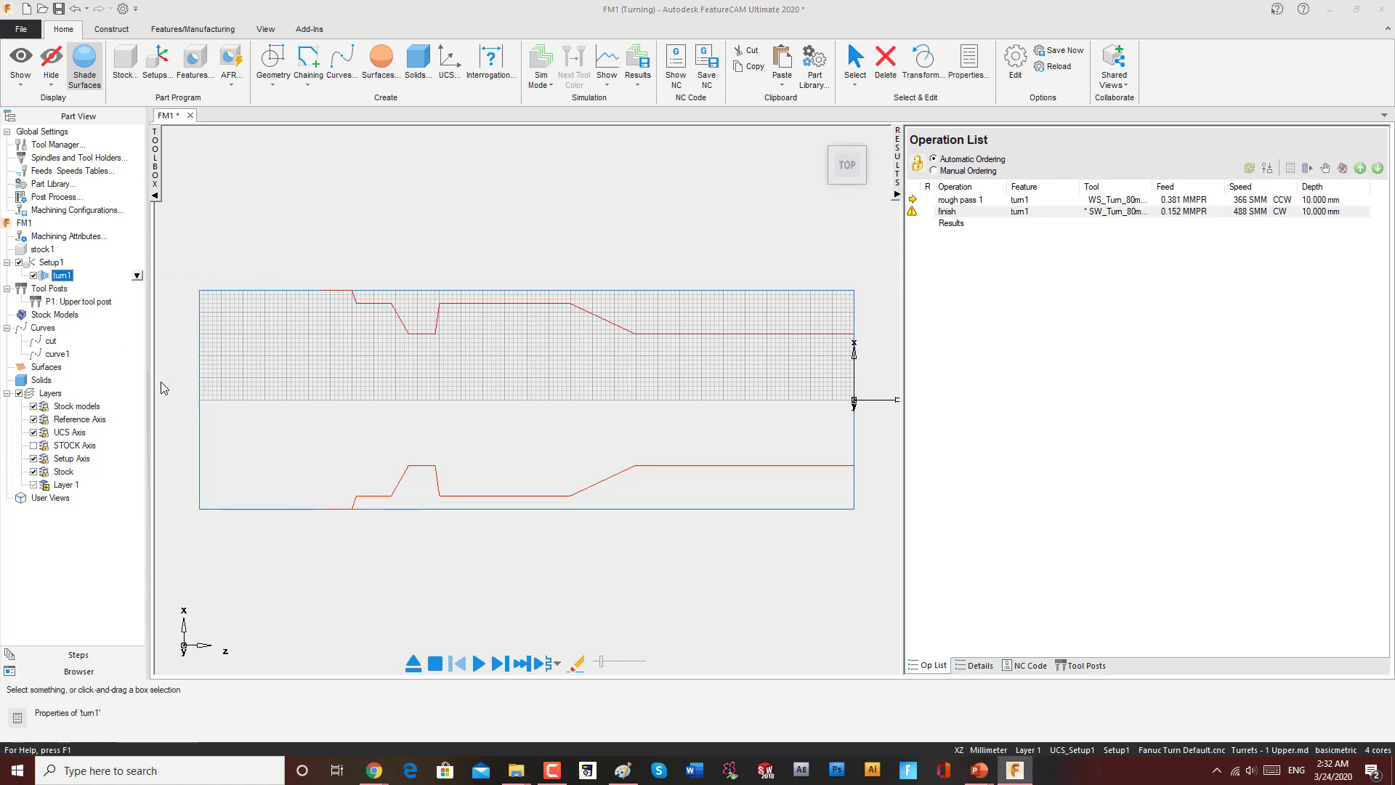
left_click(59, 327)
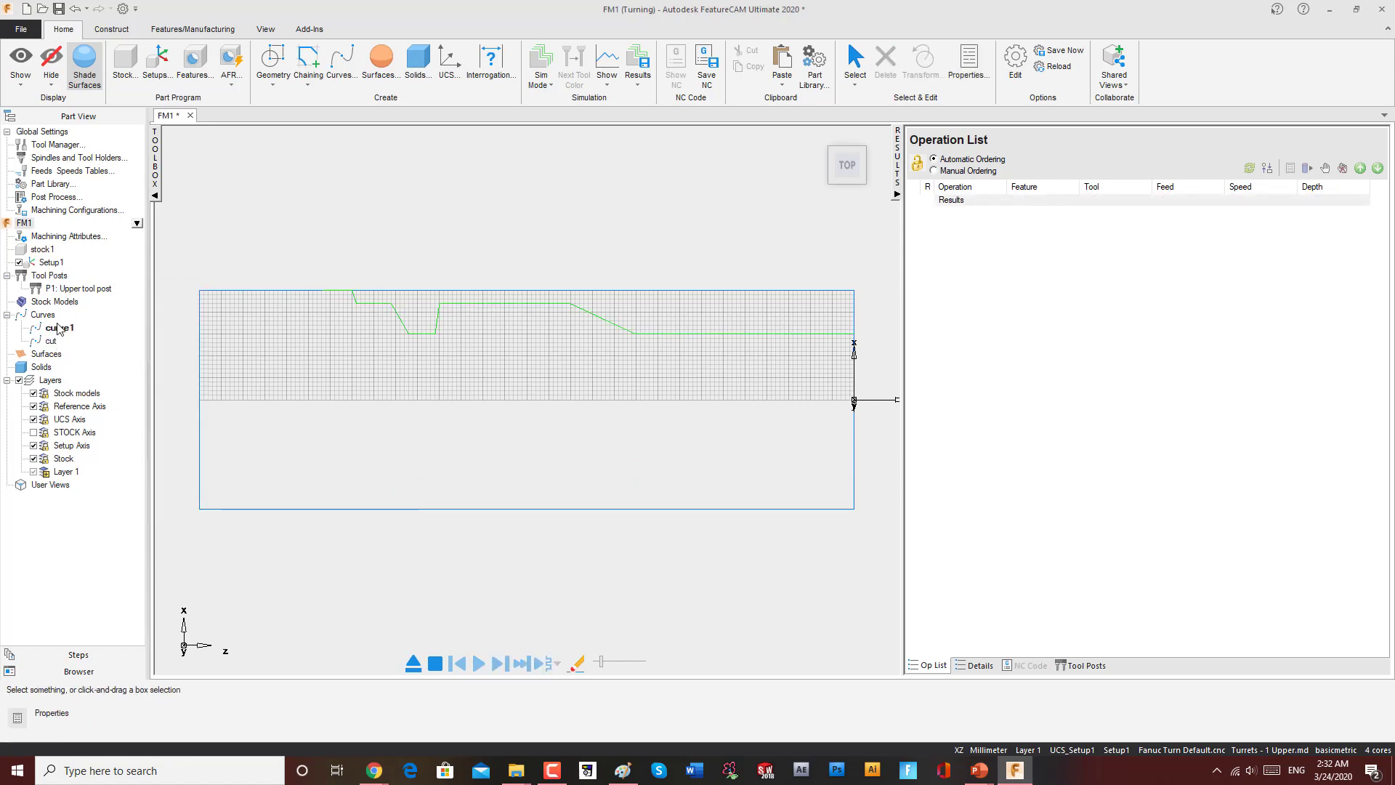
key("Delete")
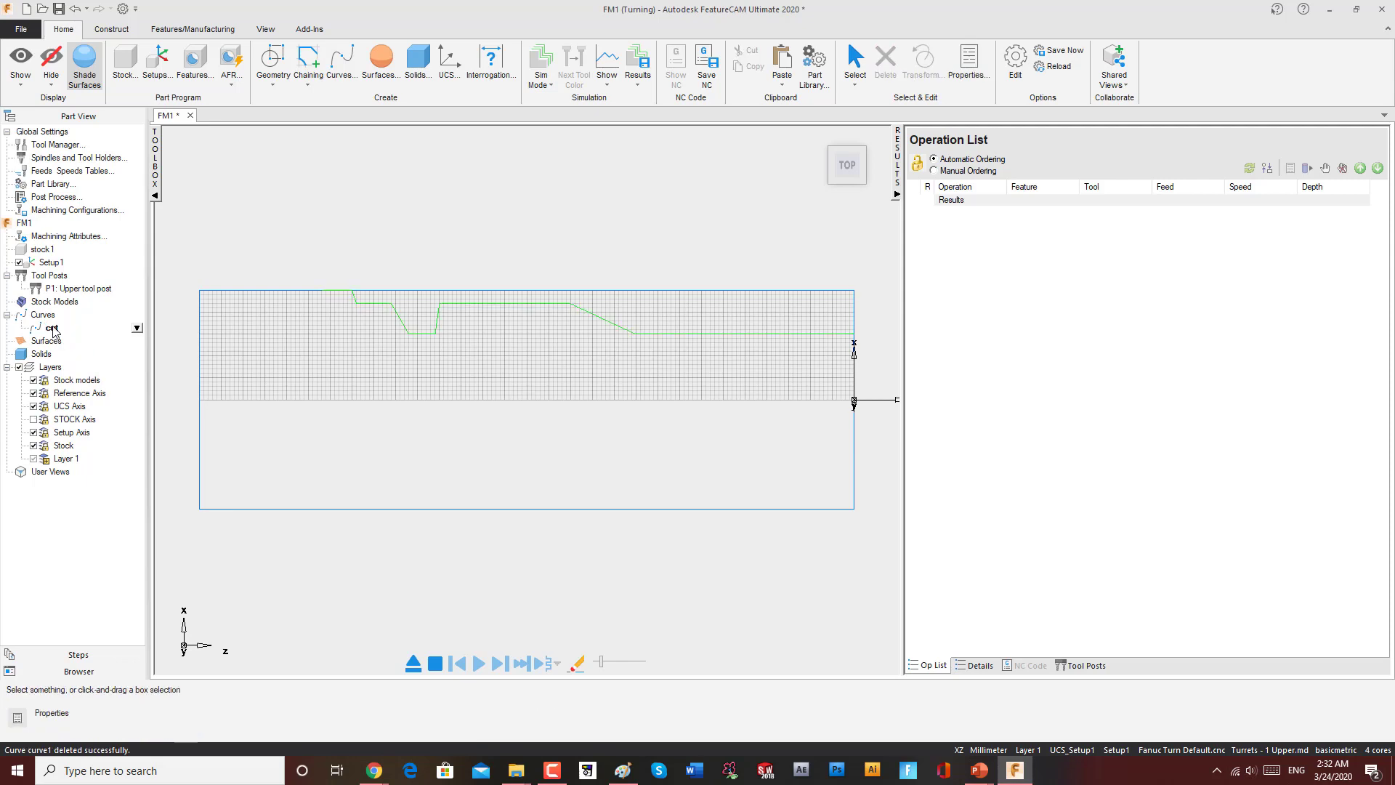
Step: Delete the remaining cut curve from the part's curves
left_click(51, 328)
left_click(402, 327)
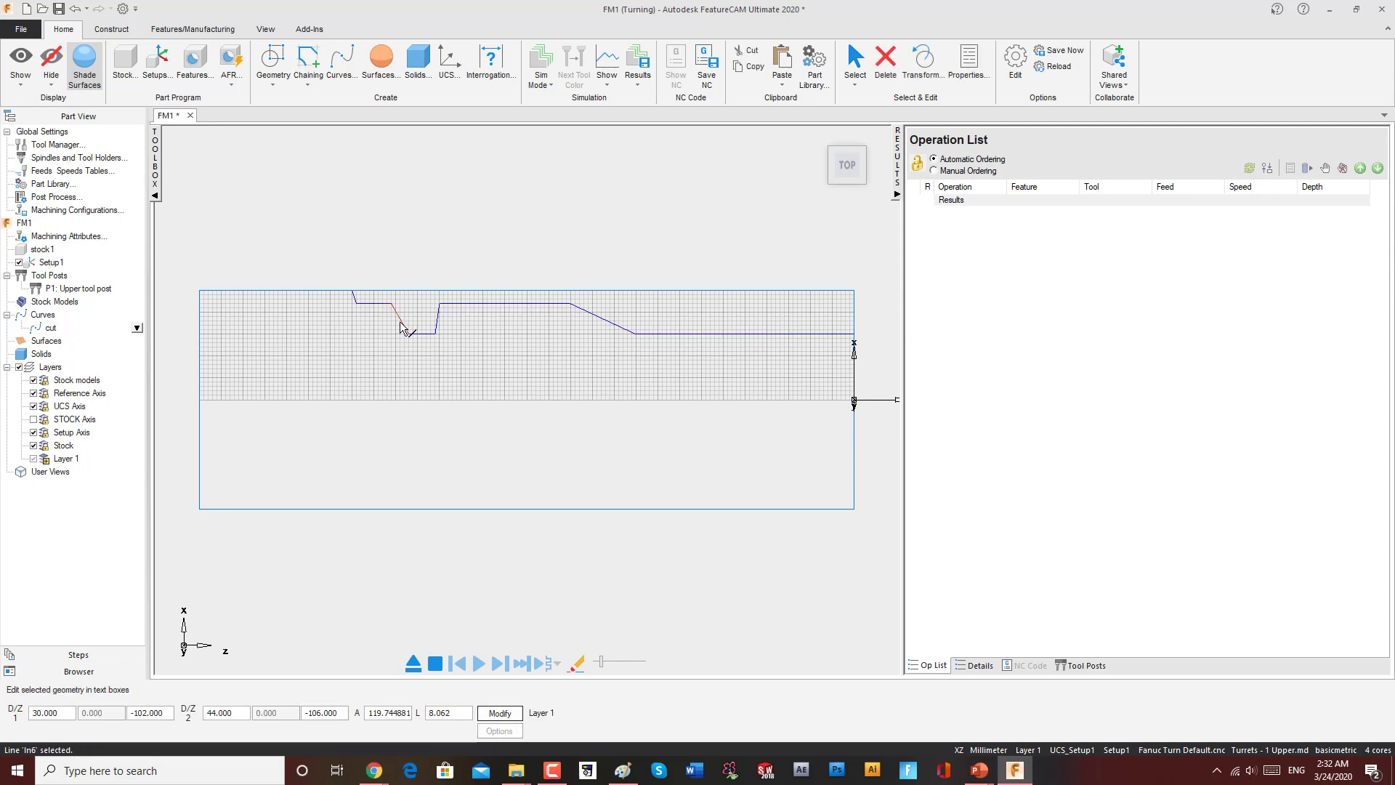
left_click(52, 329)
right_click(52, 331)
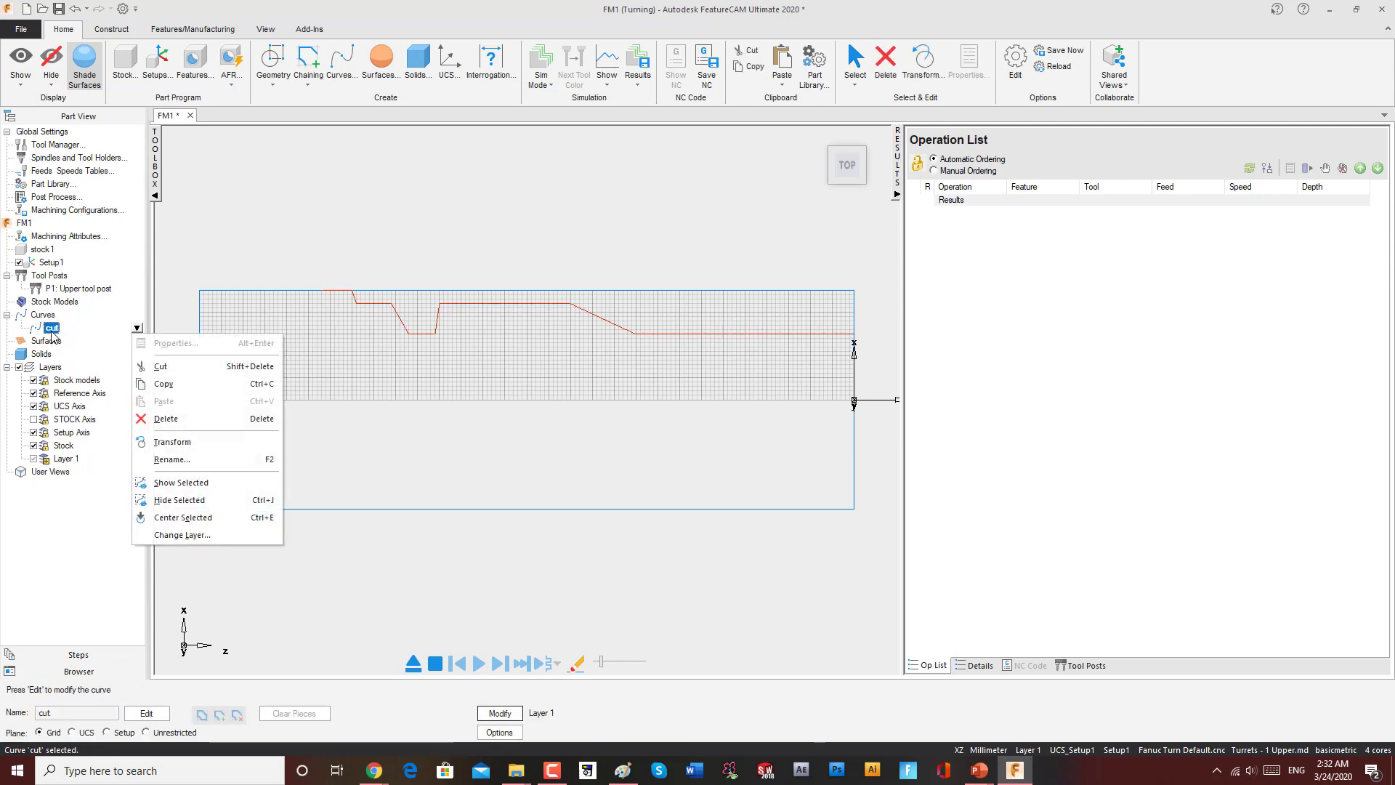
left_click(149, 418)
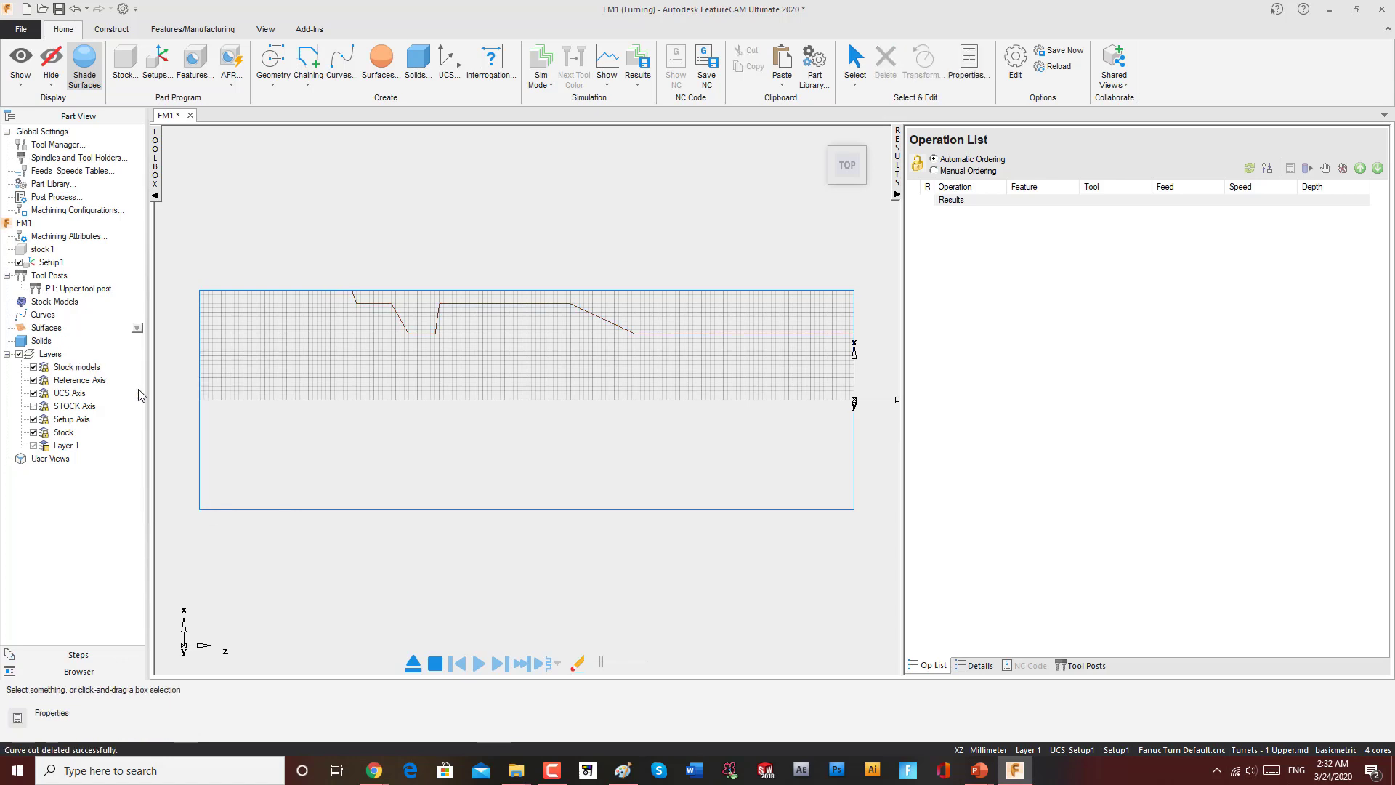
Step: Draw a line from the groove's upper right corner to the midpoint of its left slanted wall
scroll(404, 332, "up", 2)
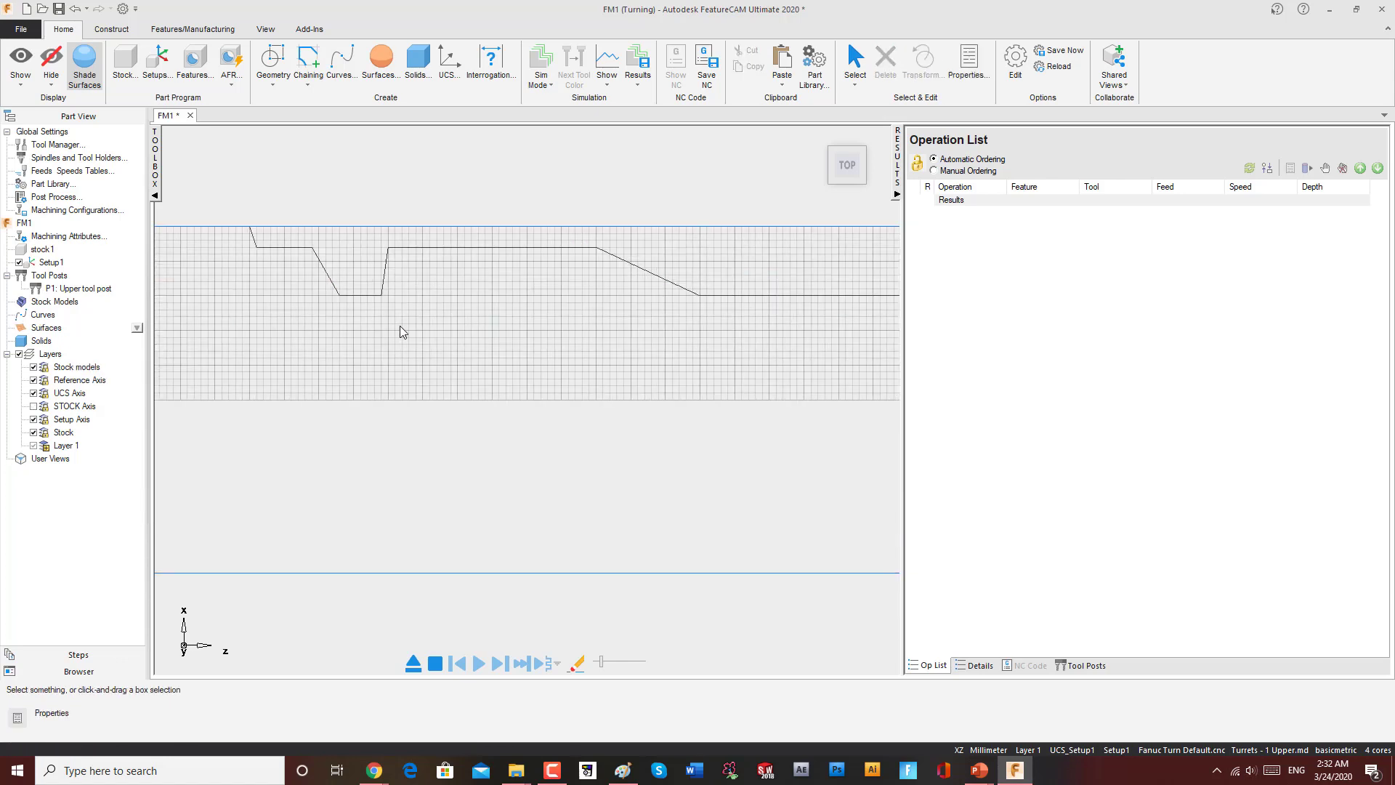
left_click(385, 275)
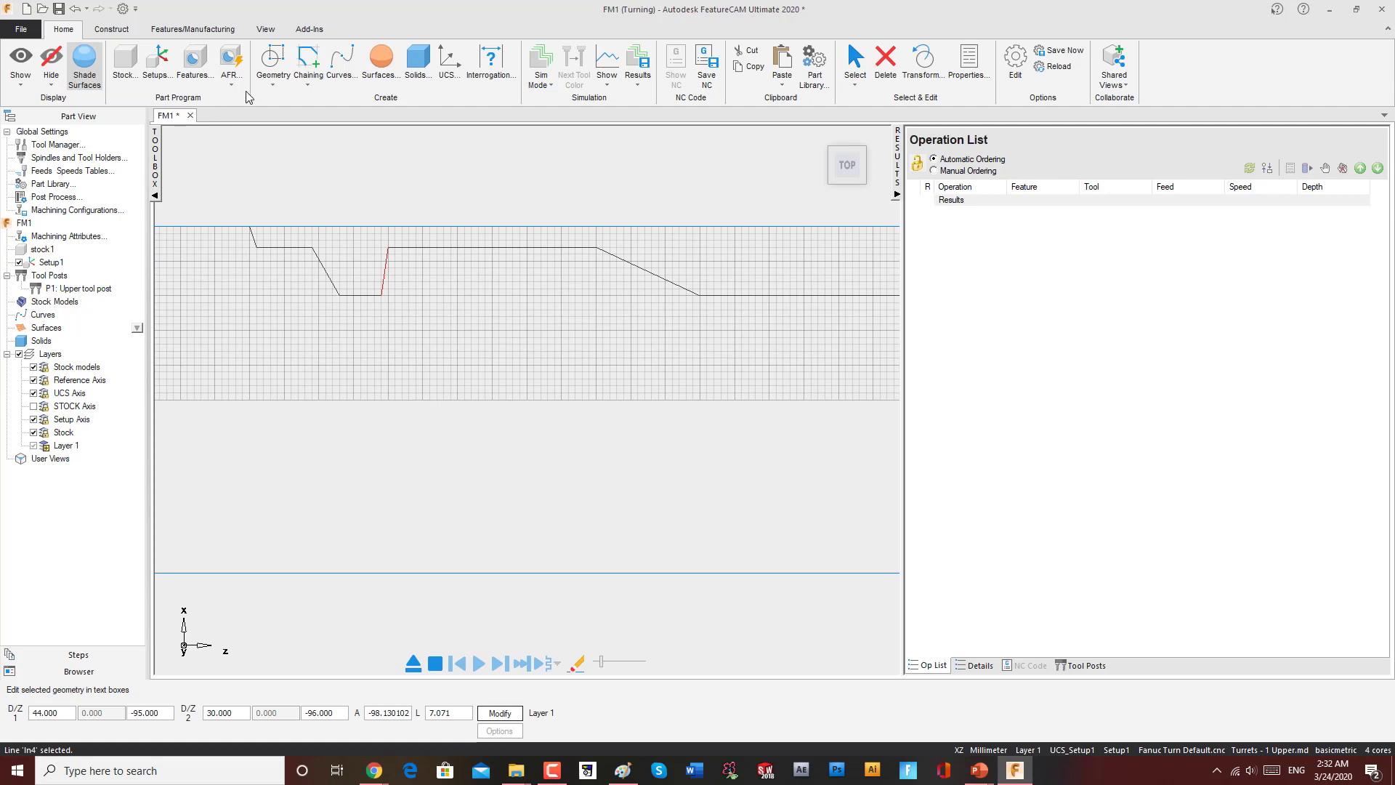
left_click(308, 84)
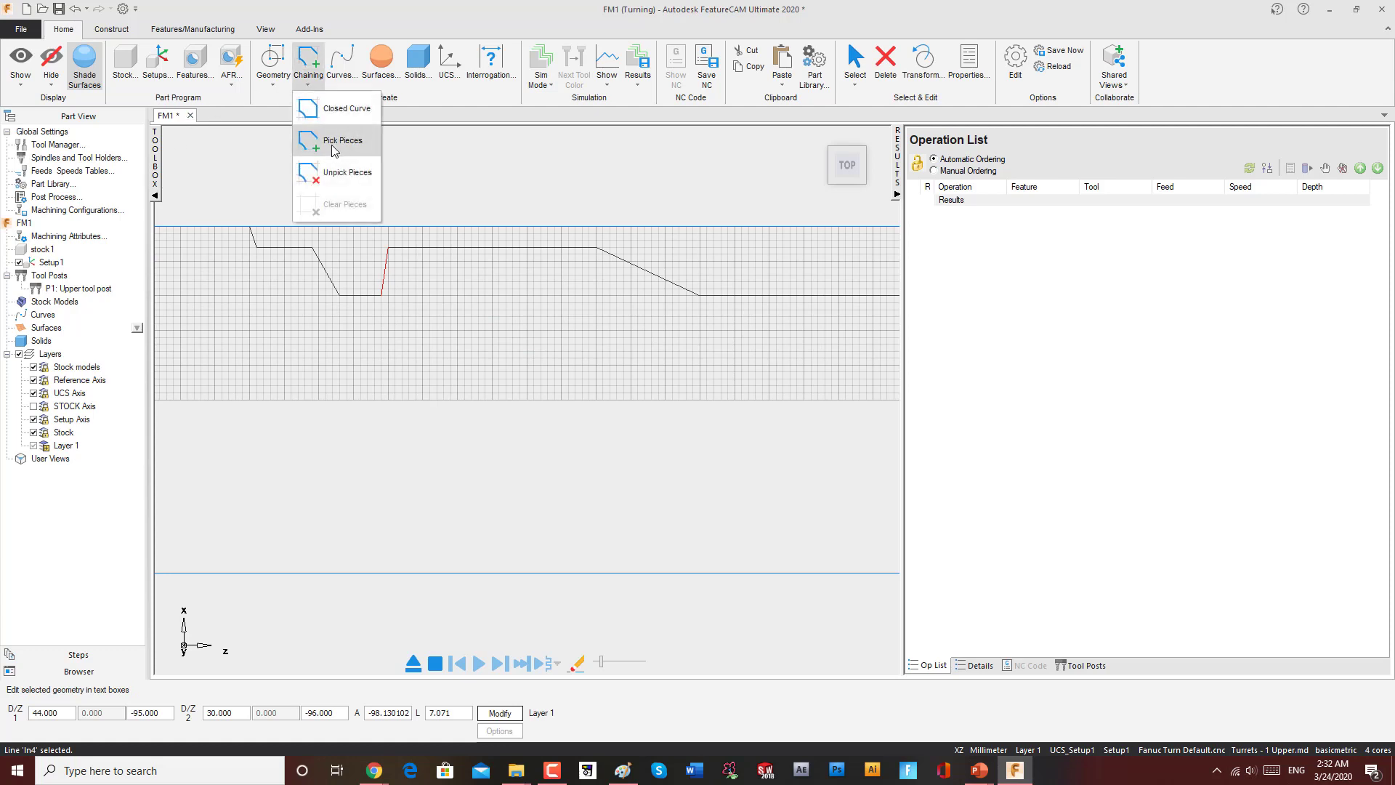
left_click(436, 280)
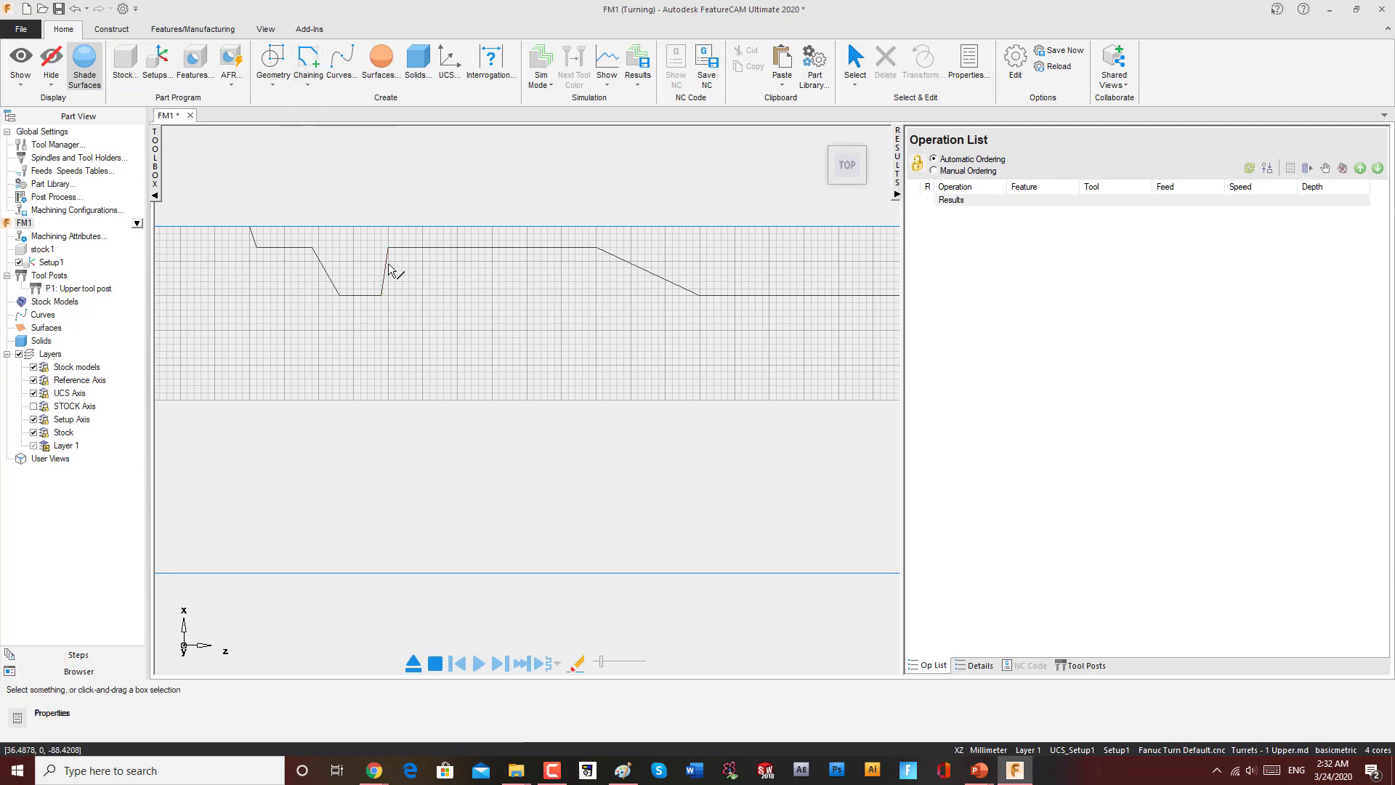
left_click(273, 76)
left_click(268, 163)
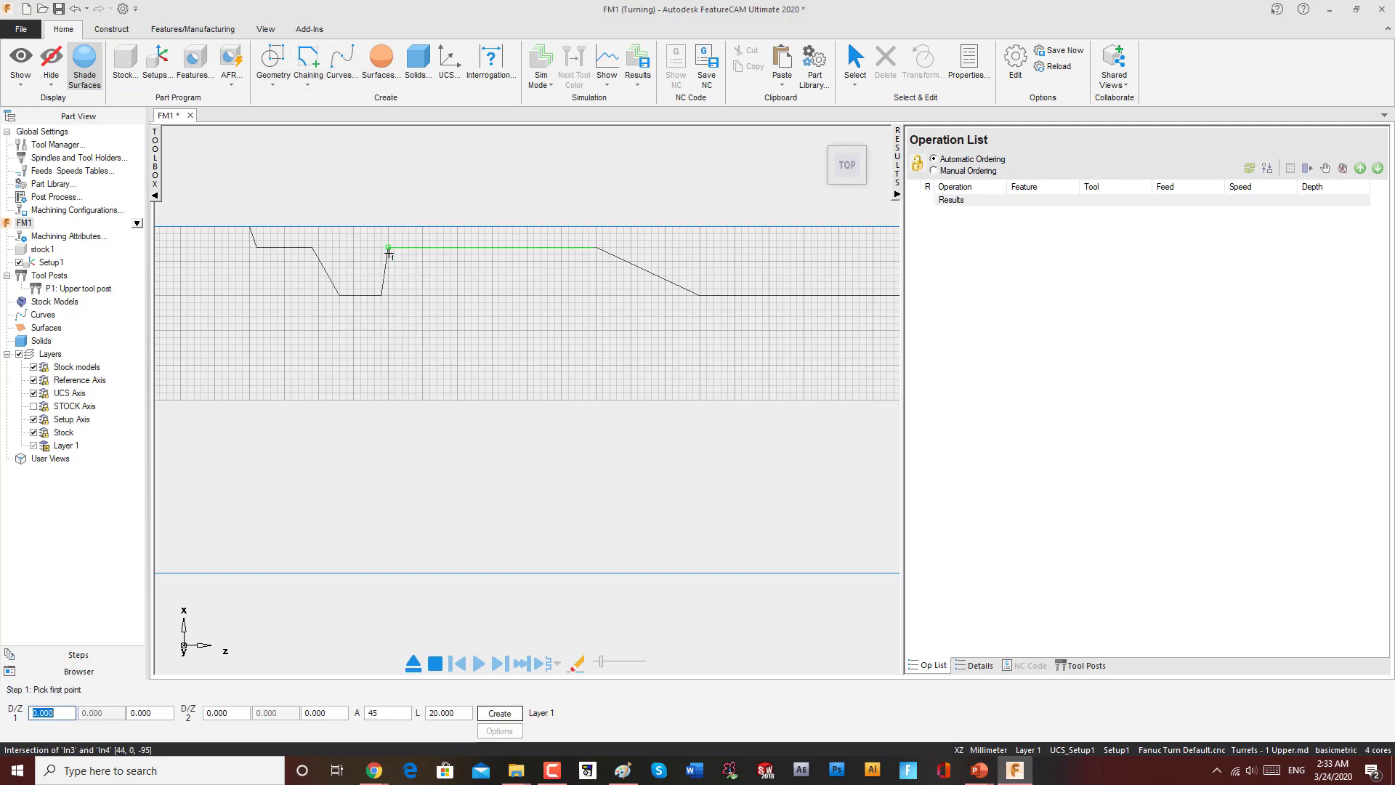
left_click(389, 249)
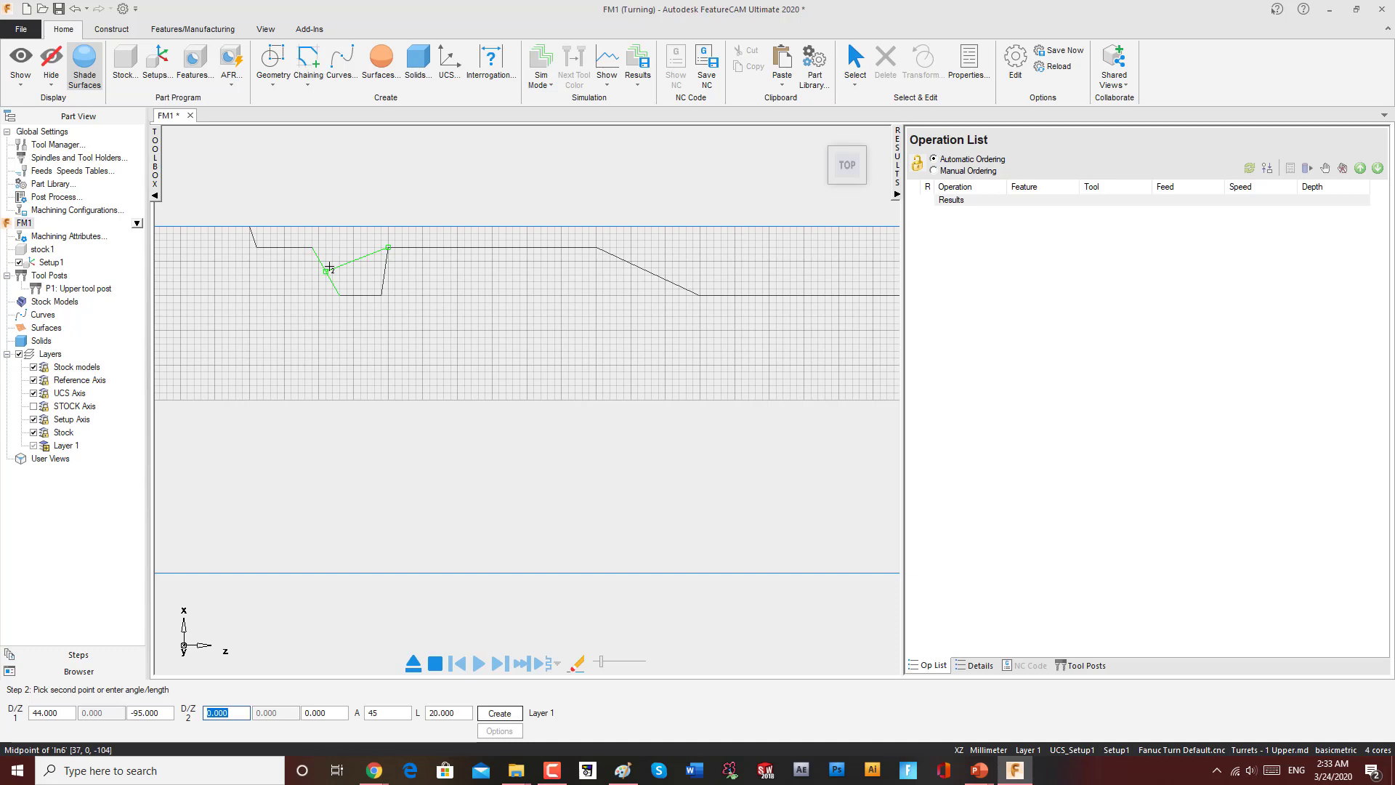
left_click(330, 267)
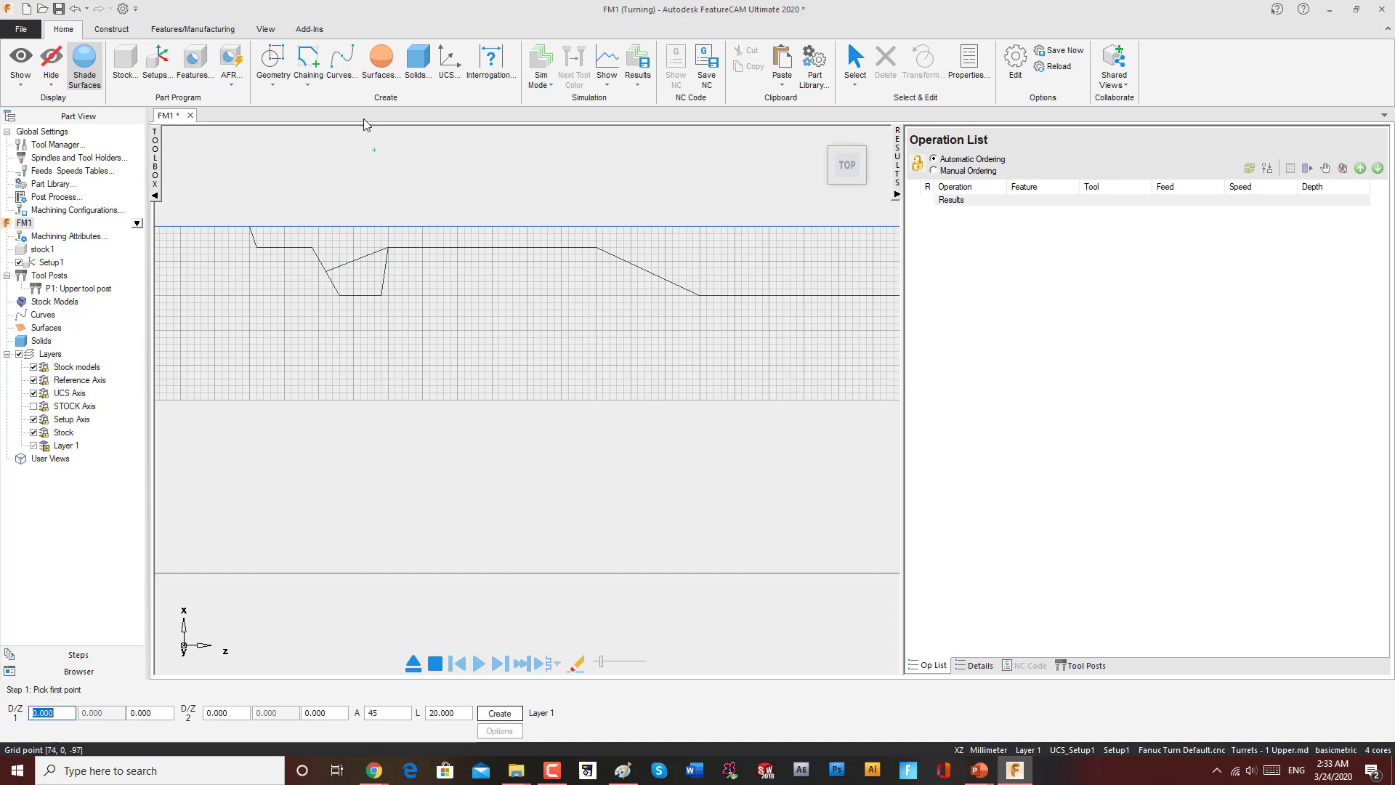
Step: Delete the groove's right vertical wall line
key("Escape")
left_click(386, 272)
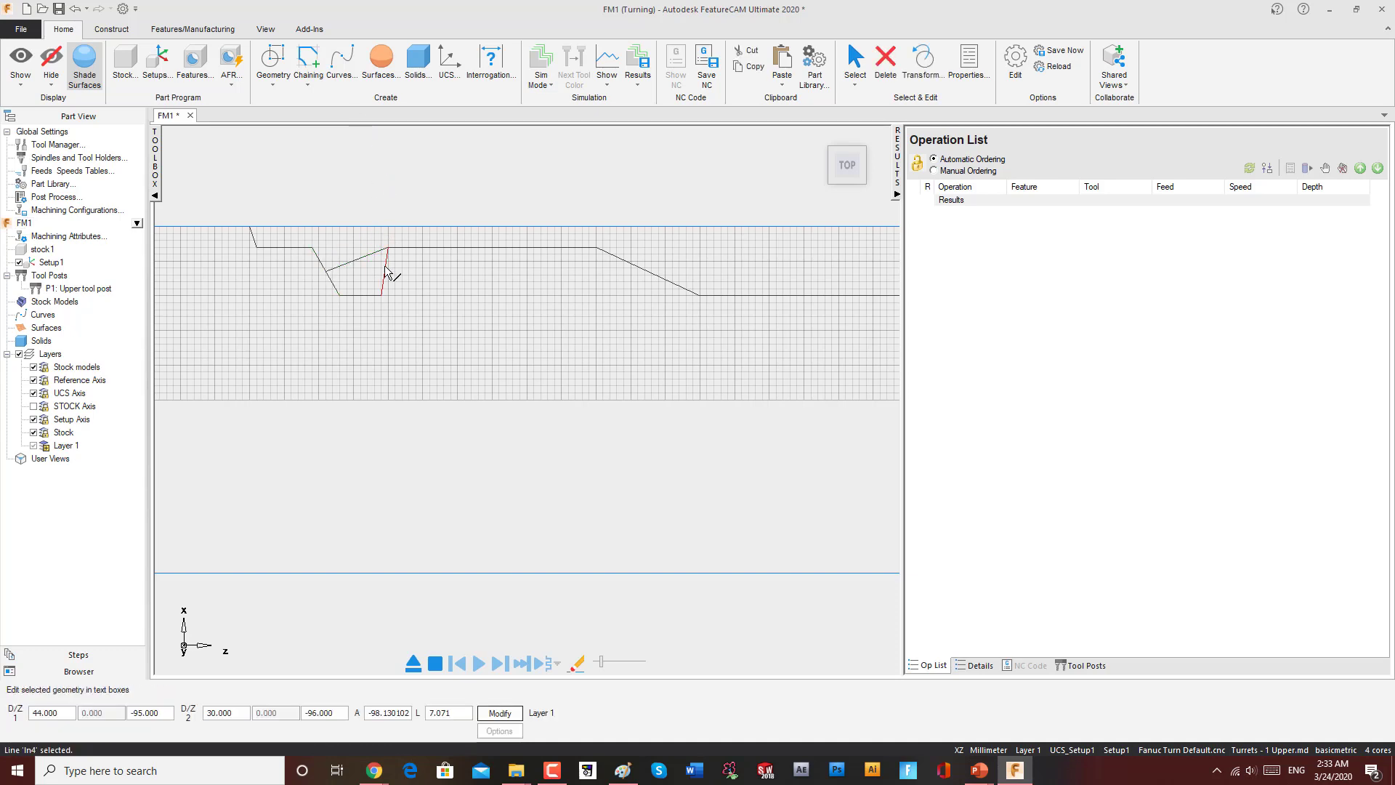
key("Delete")
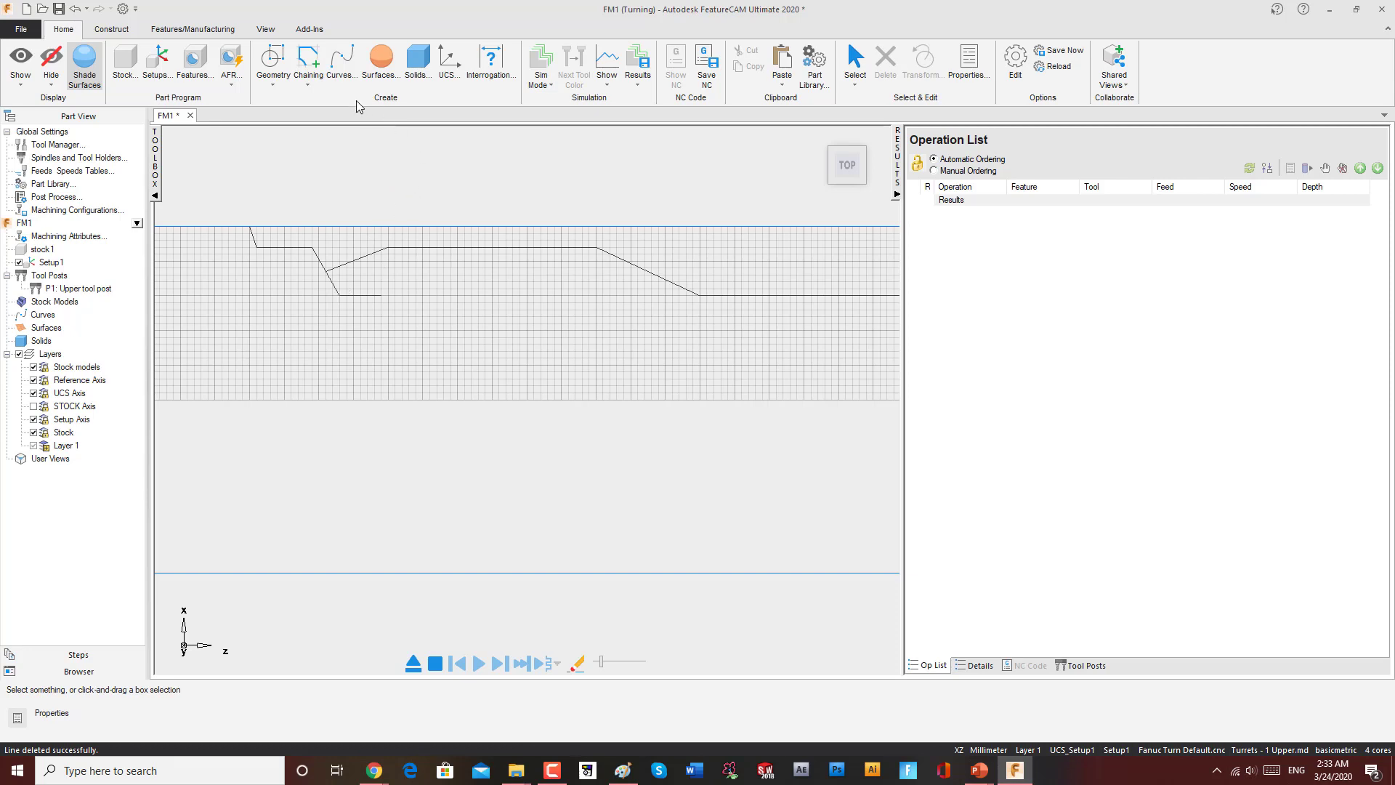
Step: Trim away the groove's floor and the lower part of its left slanted wall, leaving a V-shaped notch
left_click(273, 62)
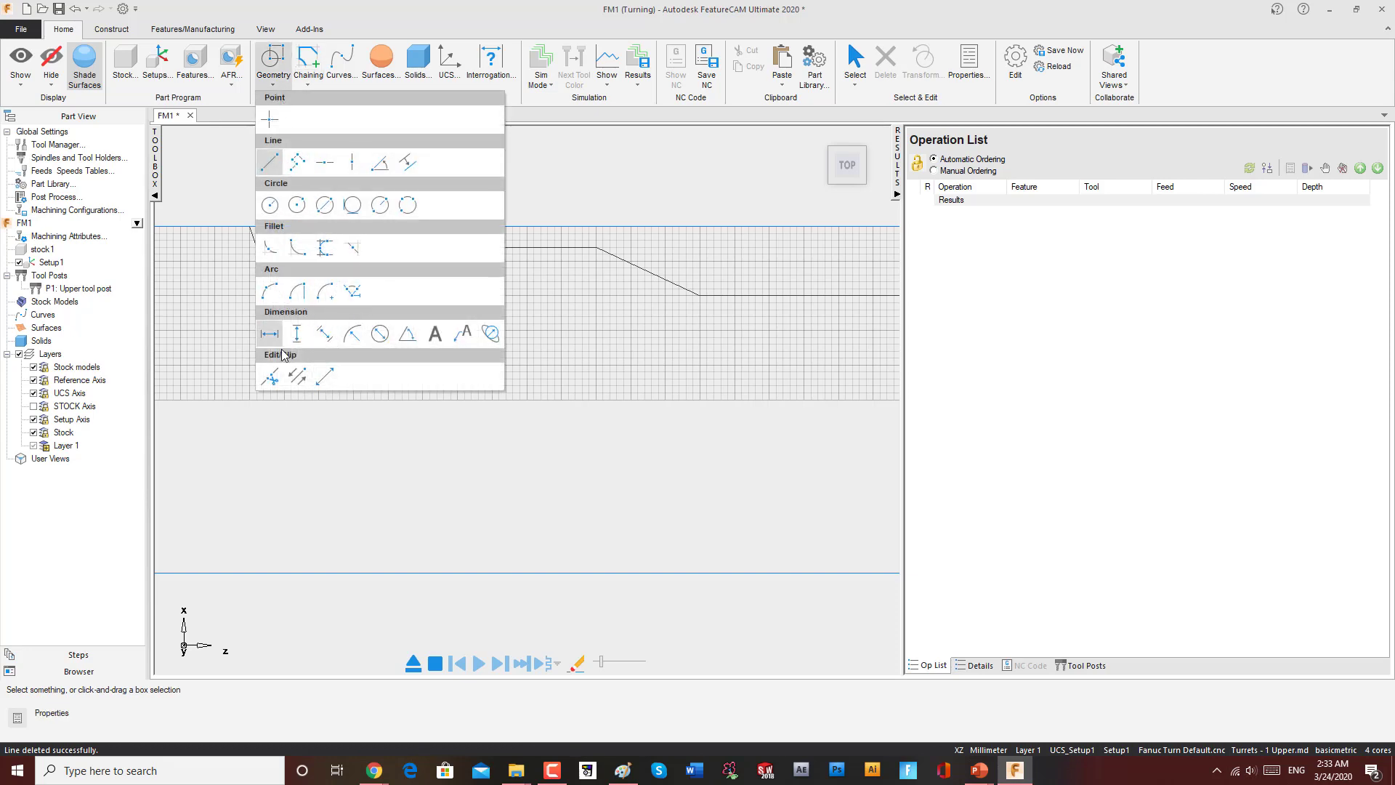
left_click(270, 376)
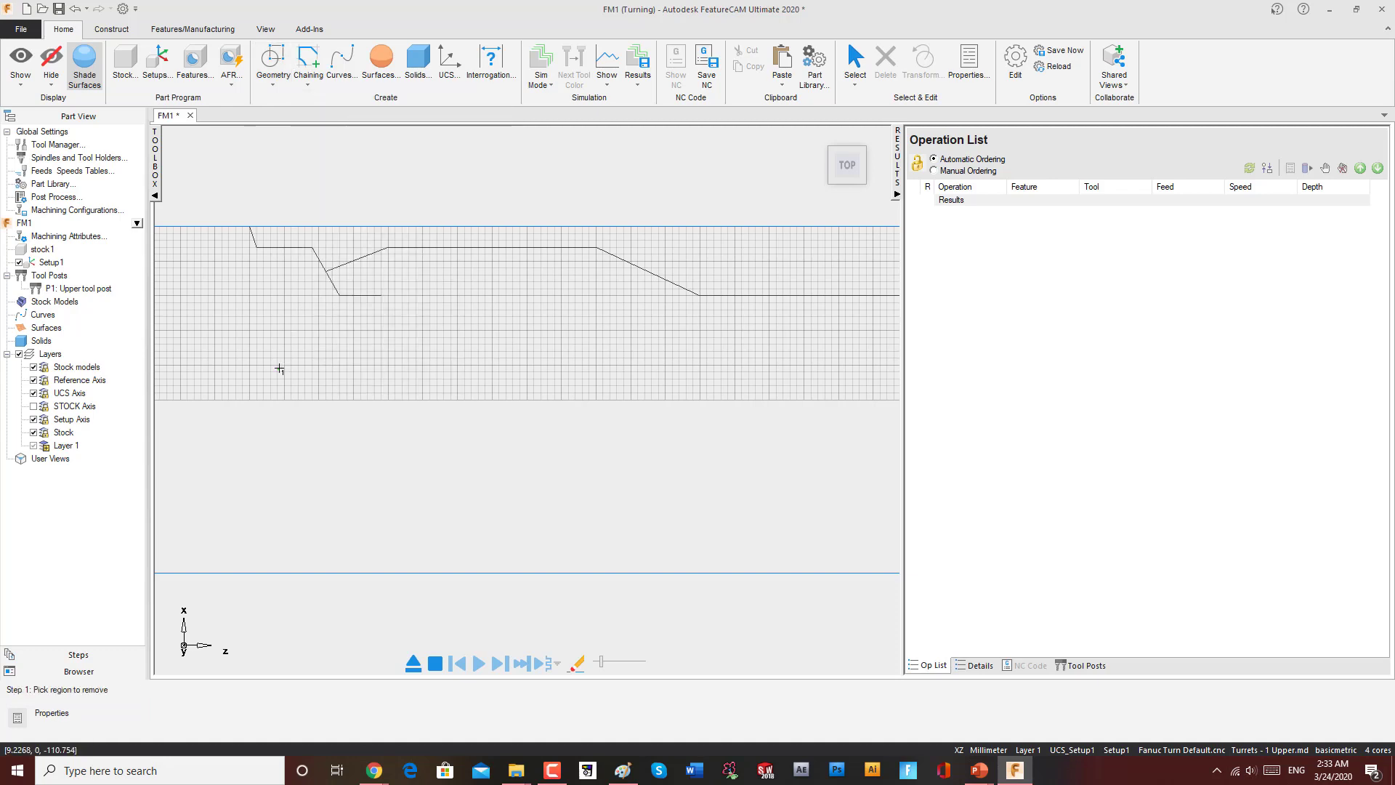
left_click(332, 282)
scroll(439, 244, "down", 2)
key("Escape")
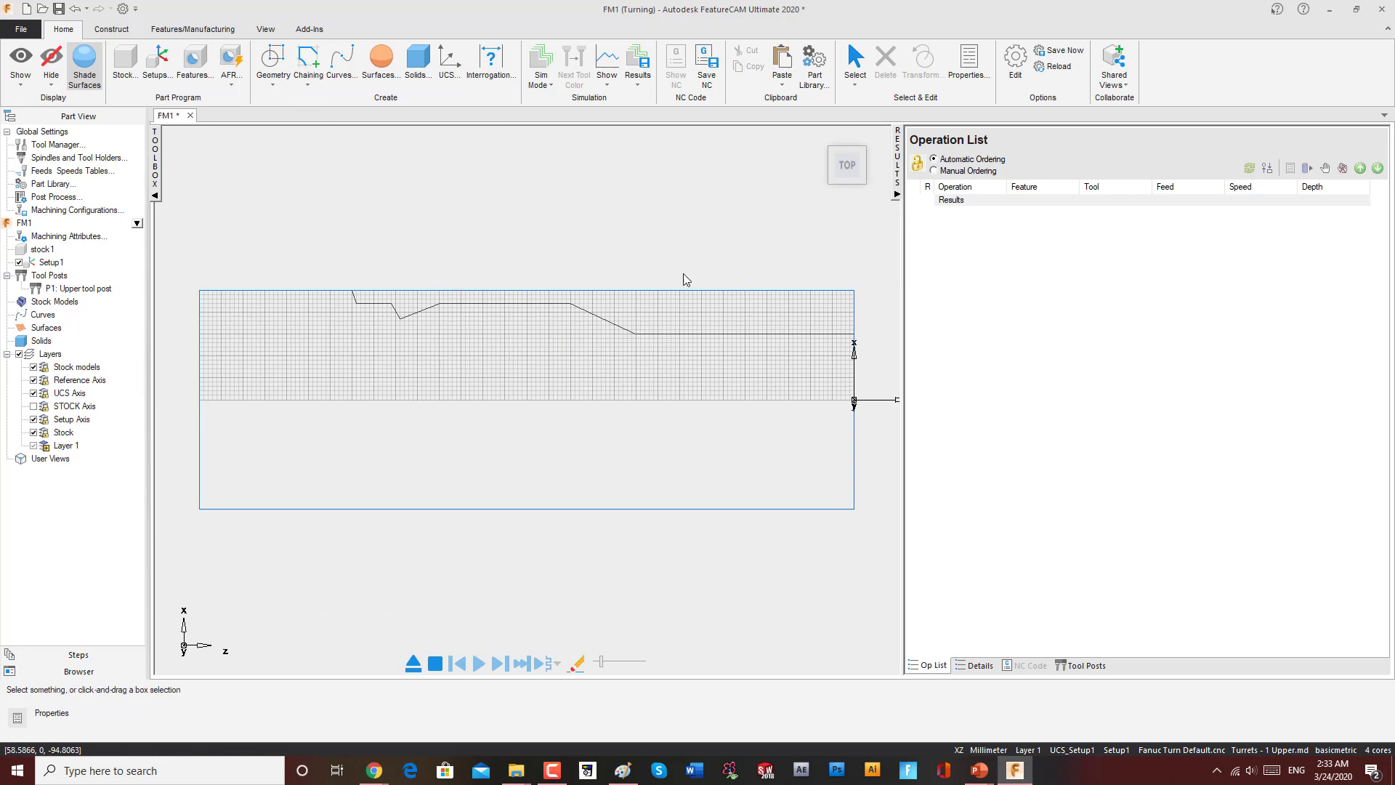
Step: Chain the modified profile segments from the right end to the left end into a new curve
left_click(822, 334)
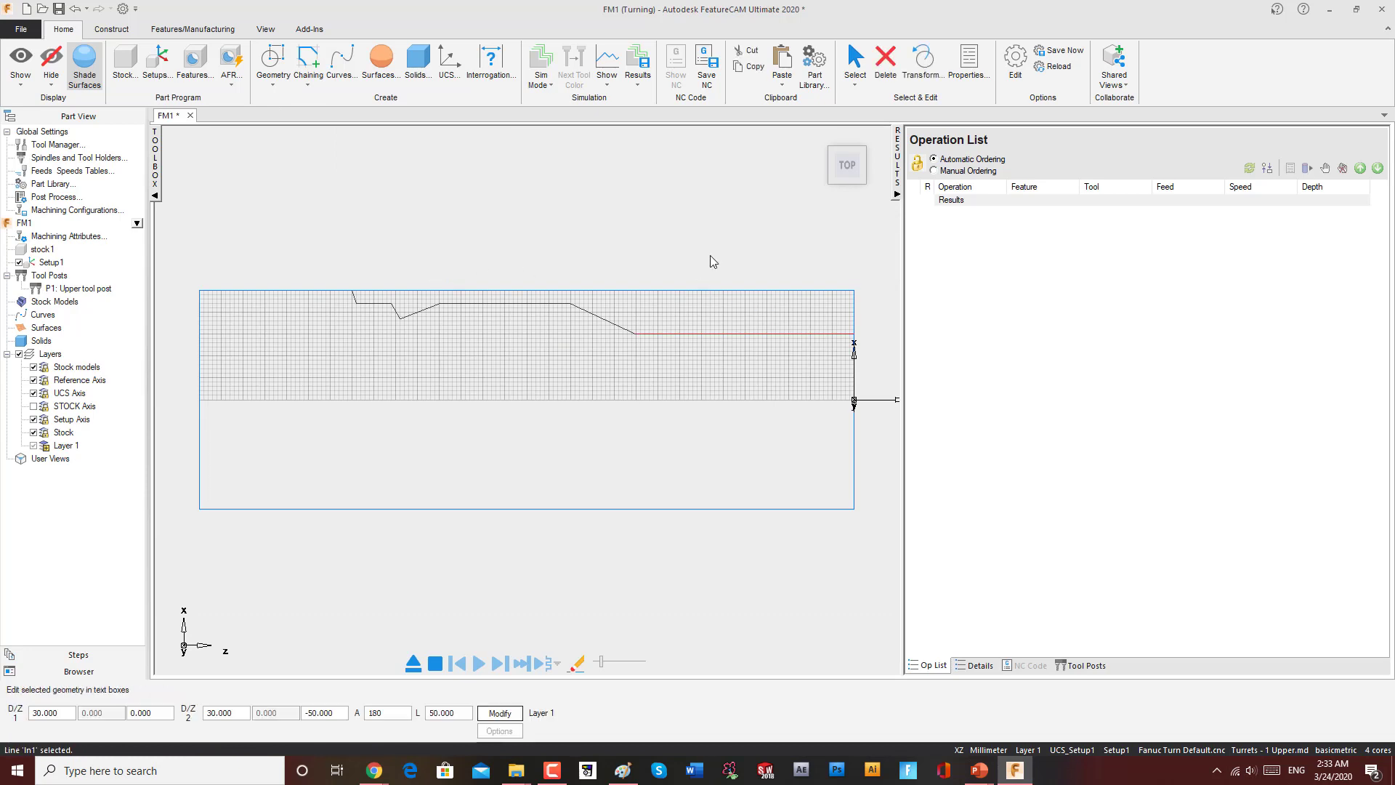
left_click(308, 78)
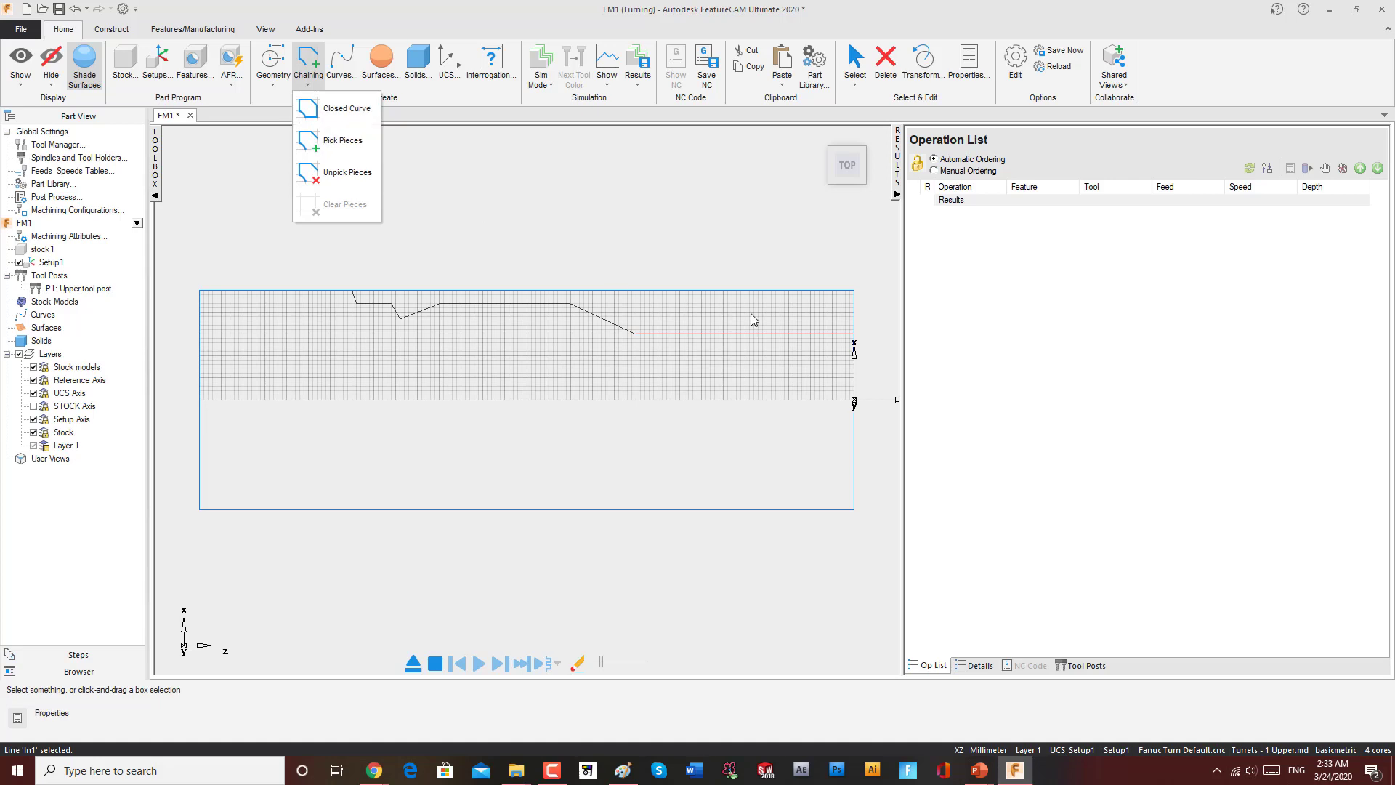
left_click(764, 344)
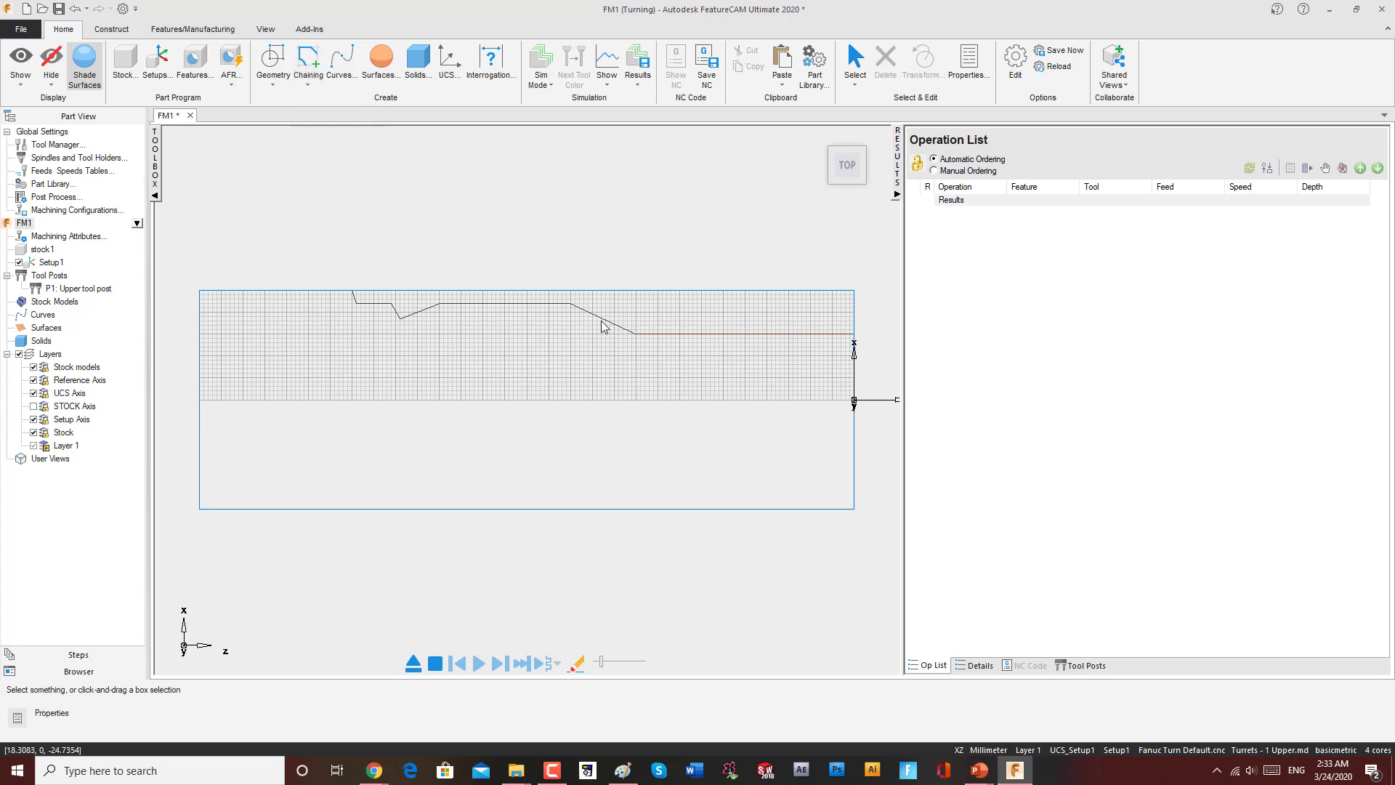
left_click(308, 82)
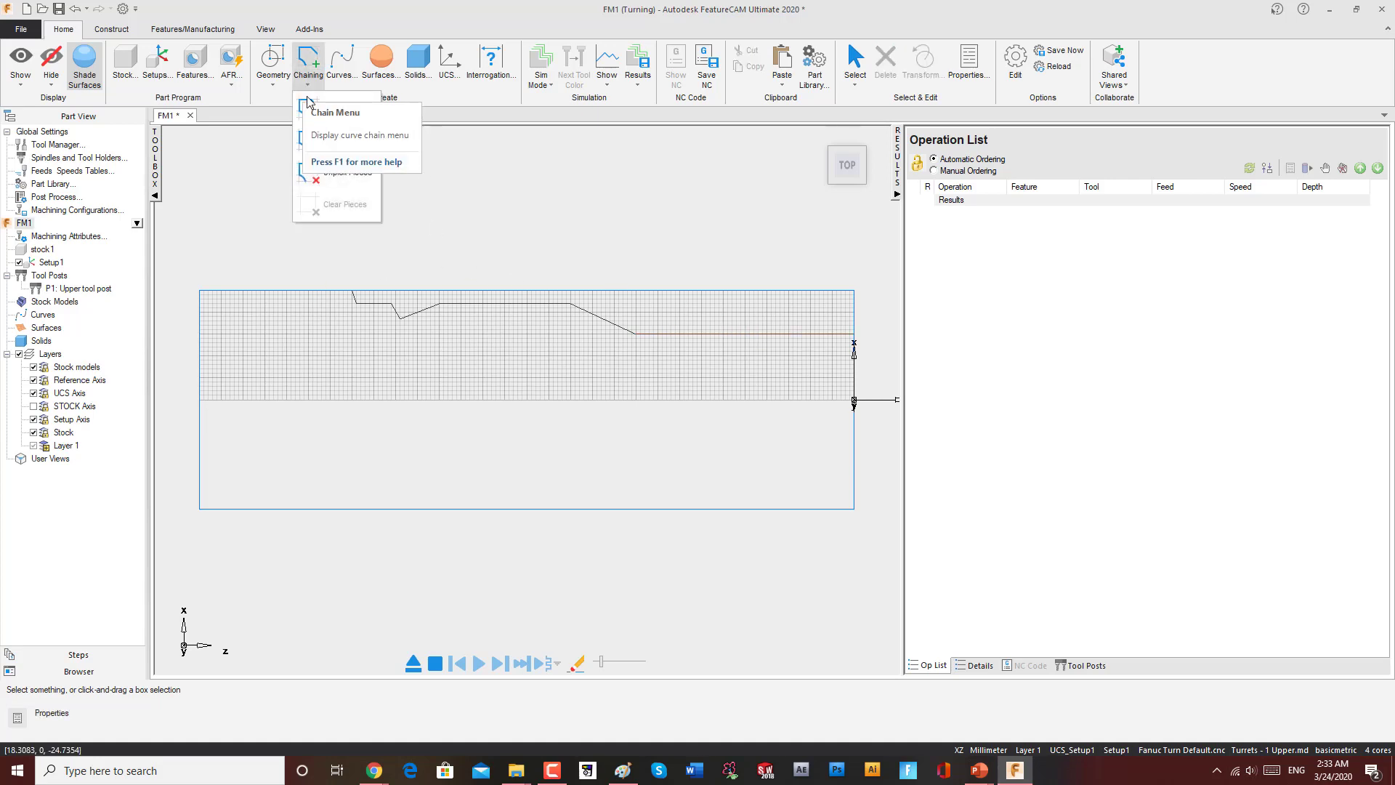
left_click(269, 188)
left_click(302, 85)
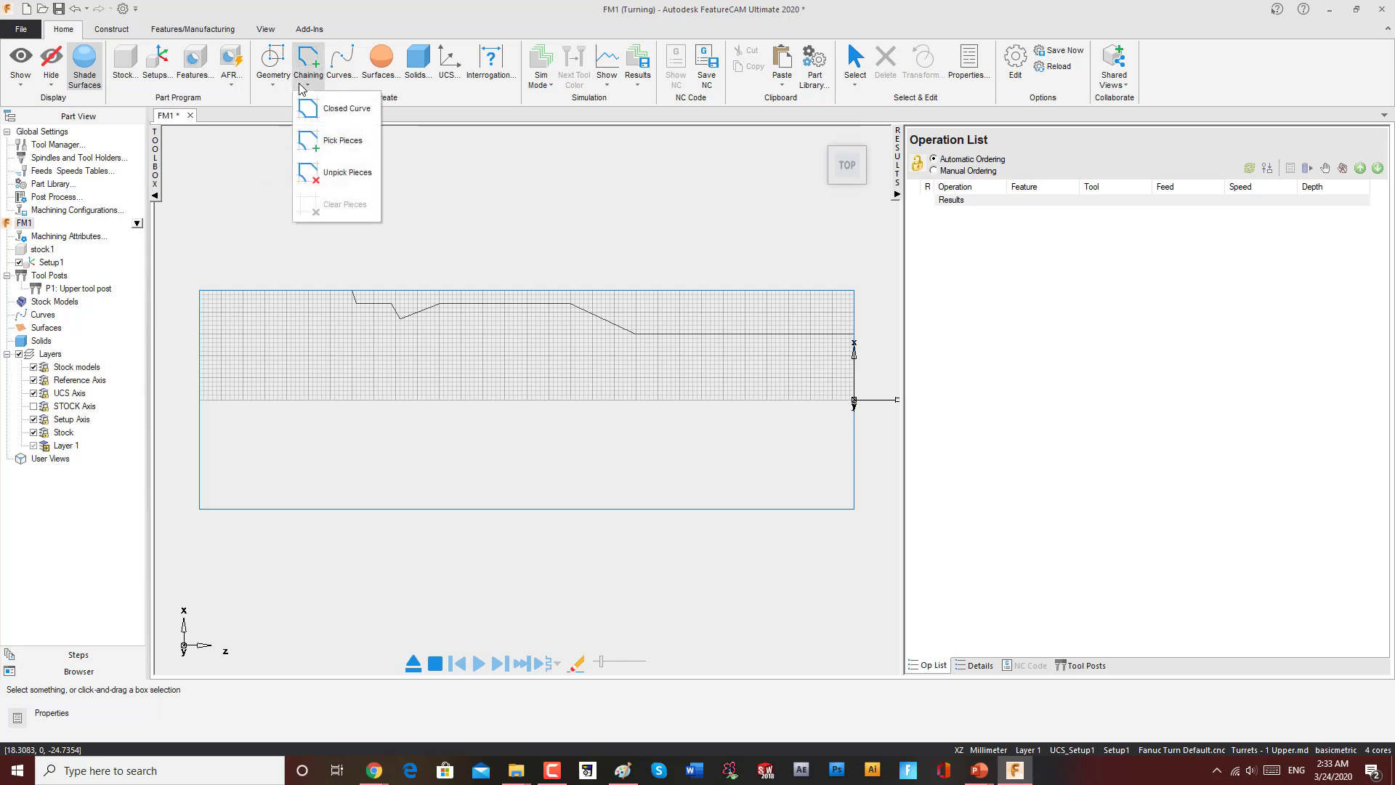
left_click(331, 140)
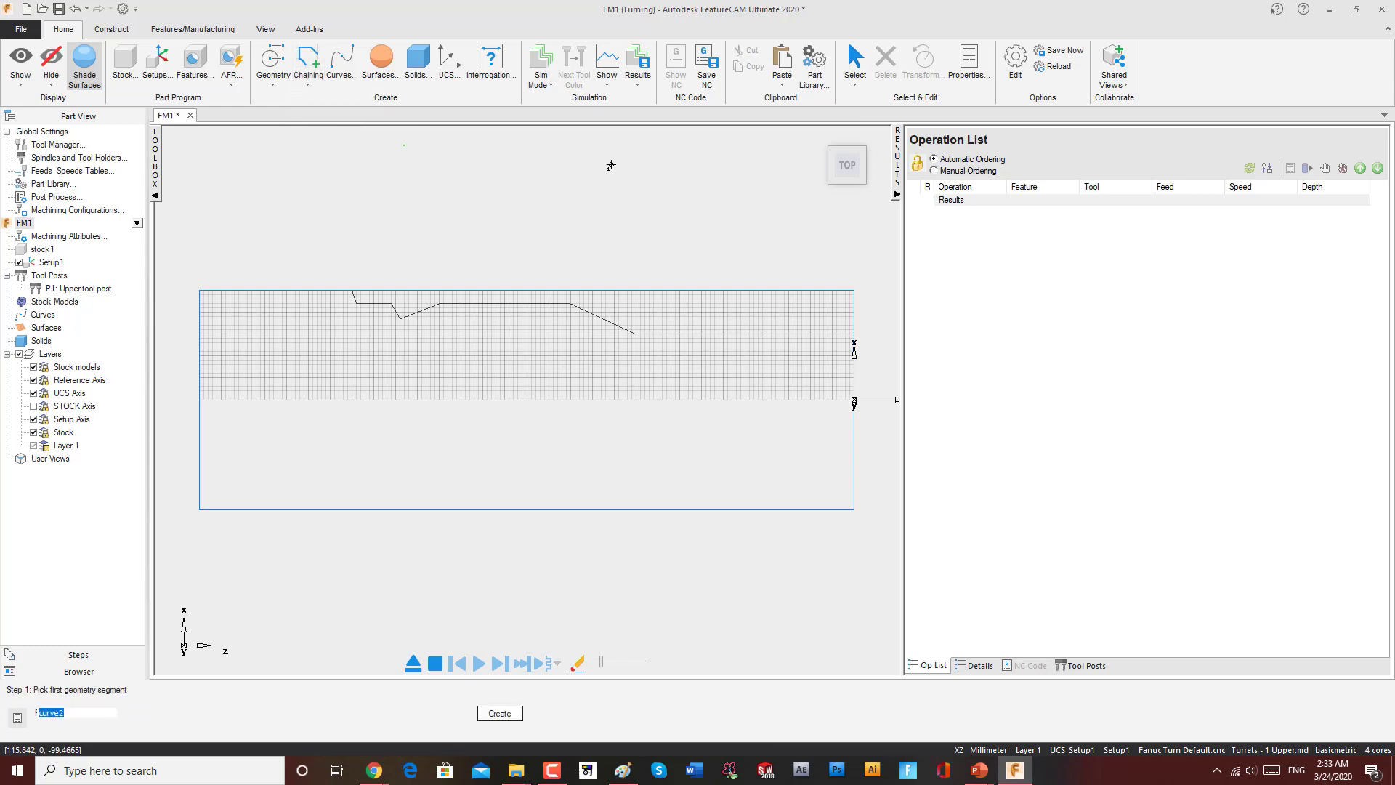
left_click(839, 333)
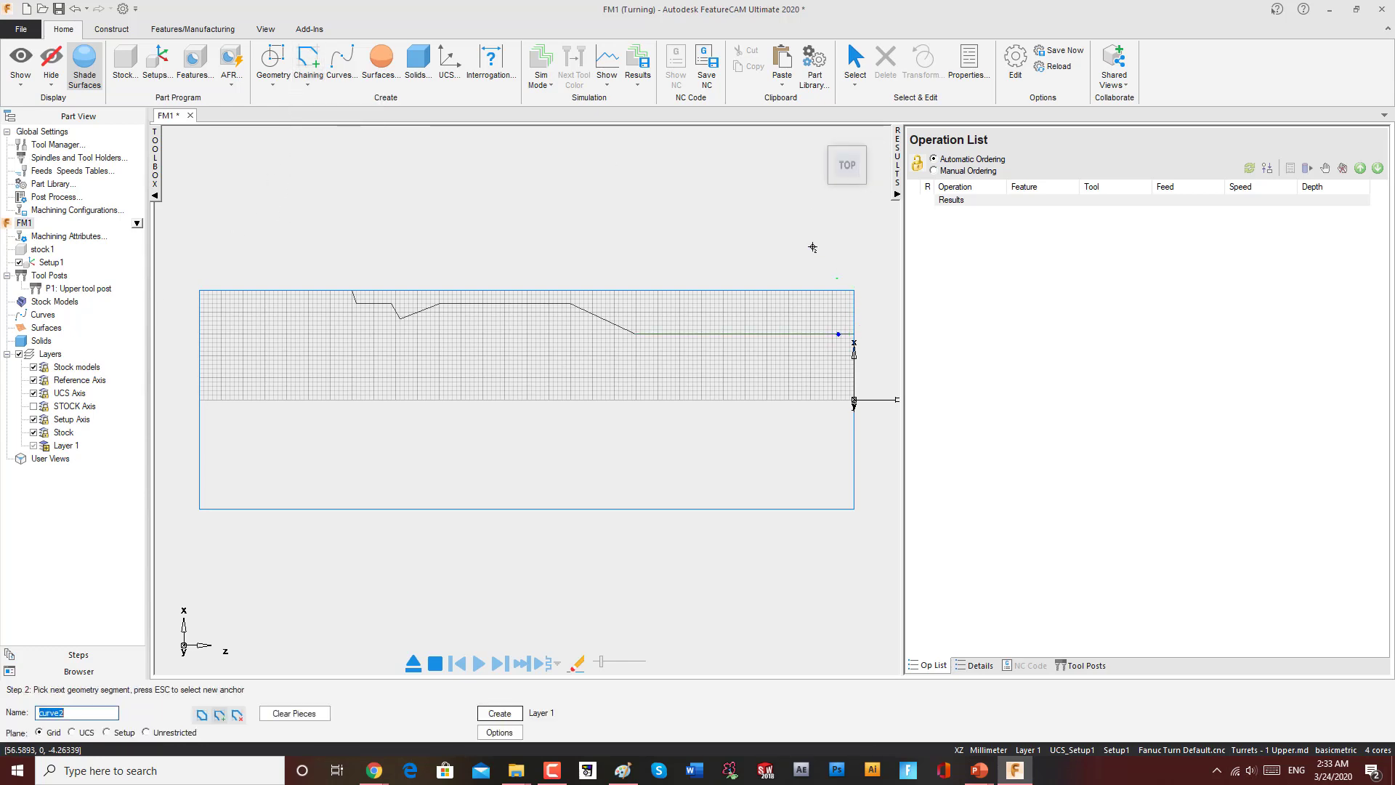
left_click(322, 290)
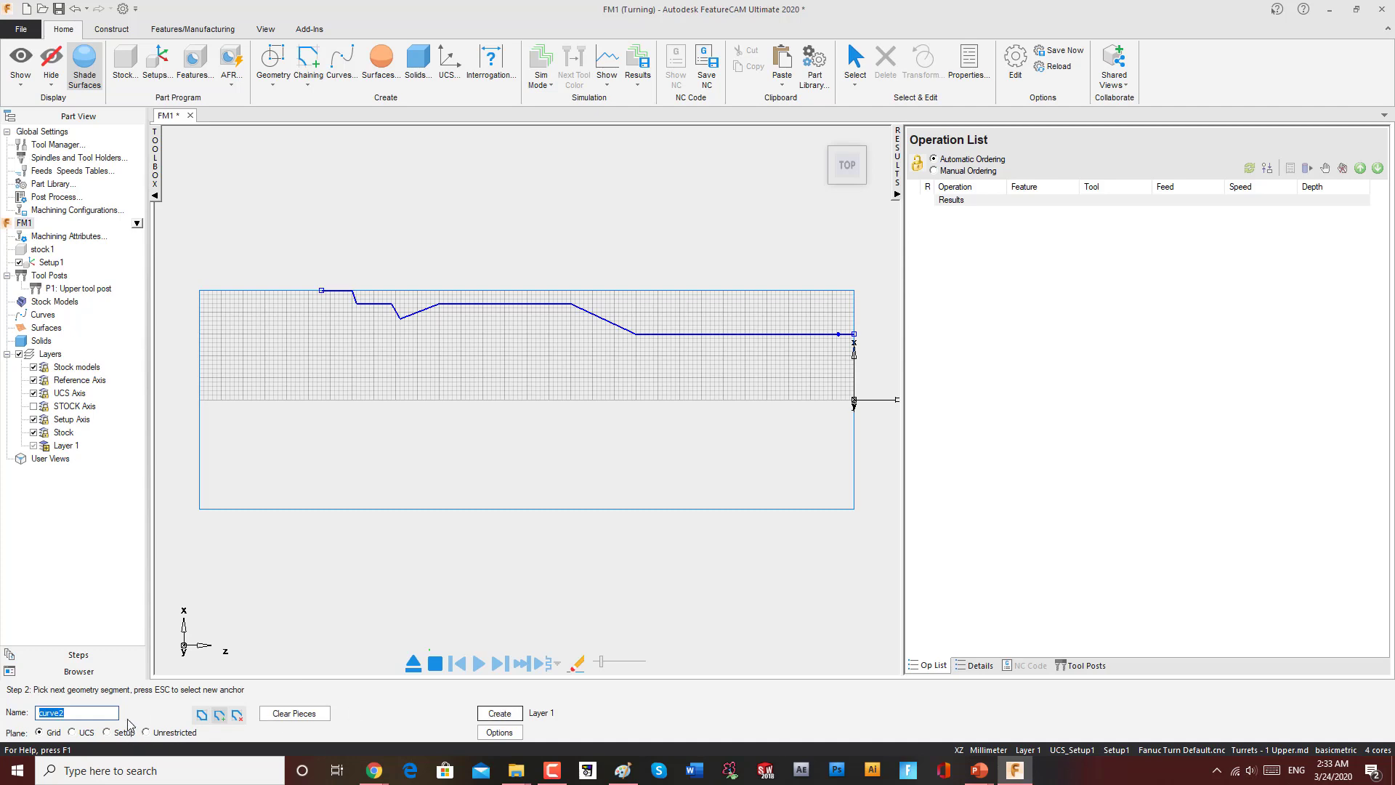
left_click(498, 712)
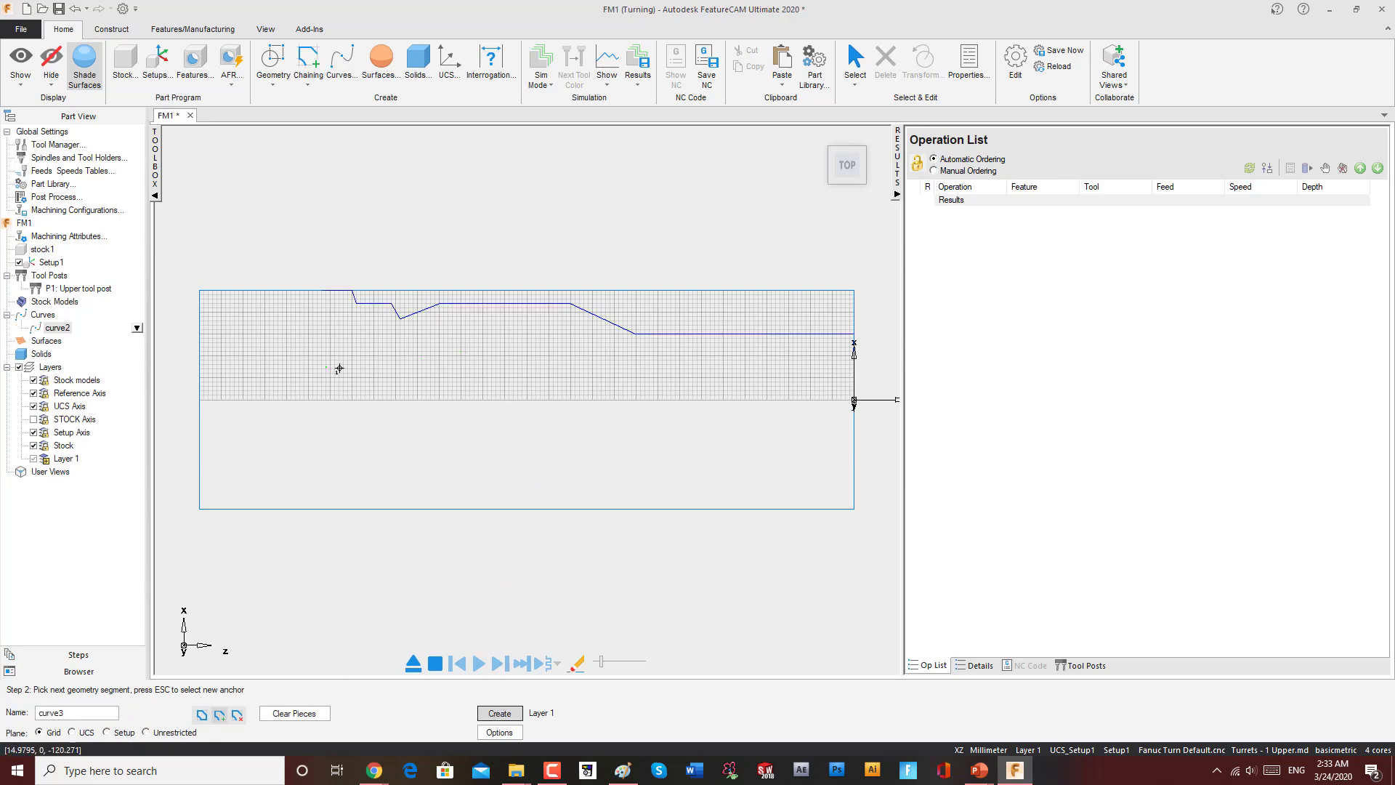
Step: Create a Turn feature from the new curve with the default location, strategies, operations and tools
left_click(195, 69)
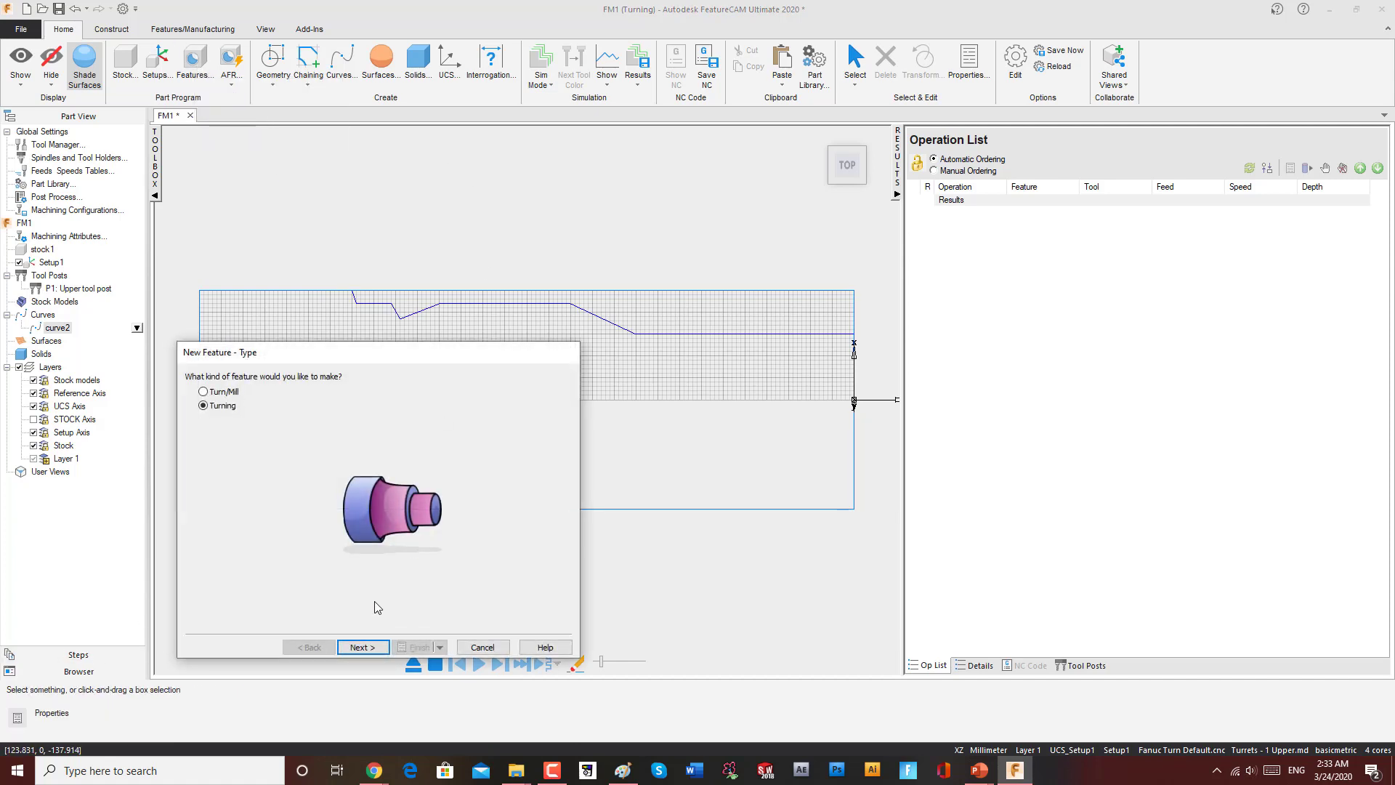
left_click(362, 647)
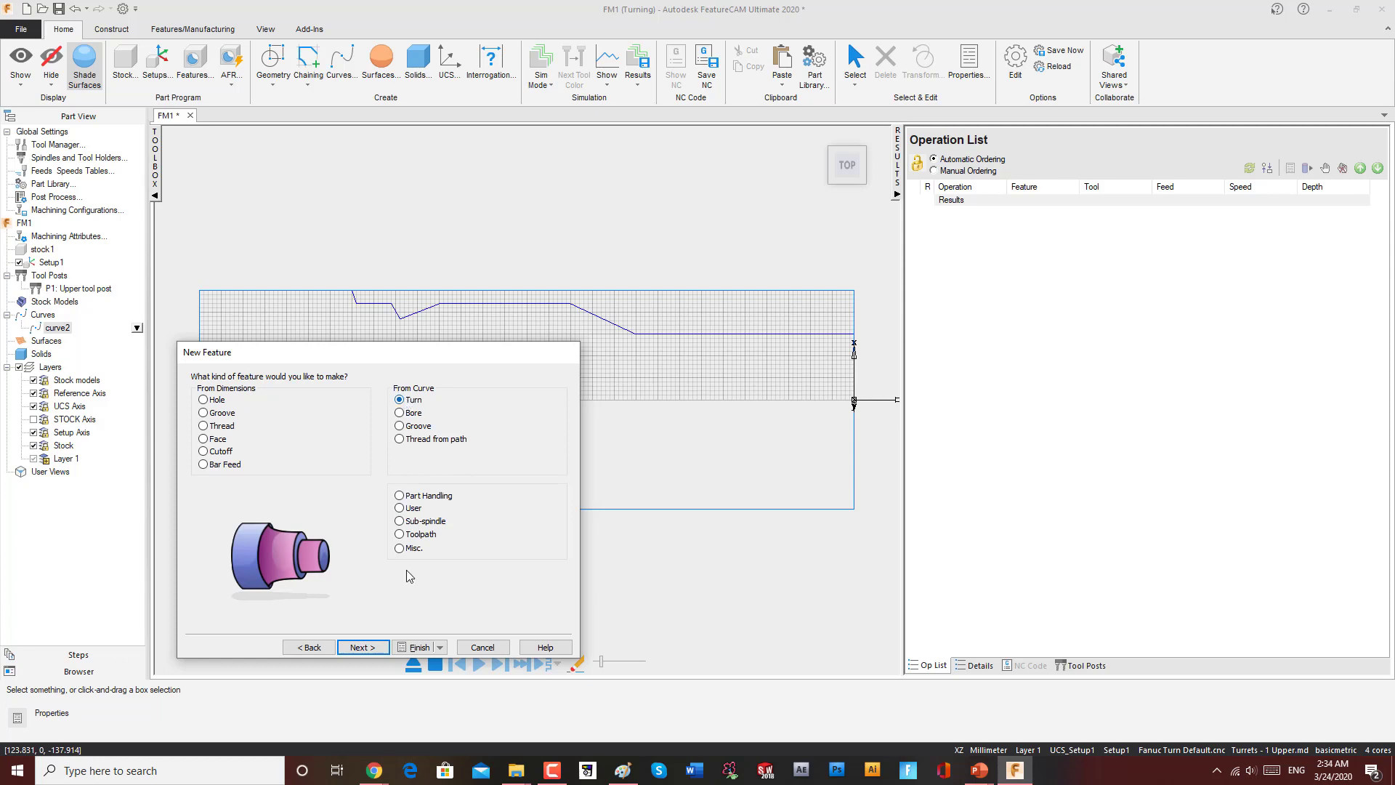
left_click(362, 647)
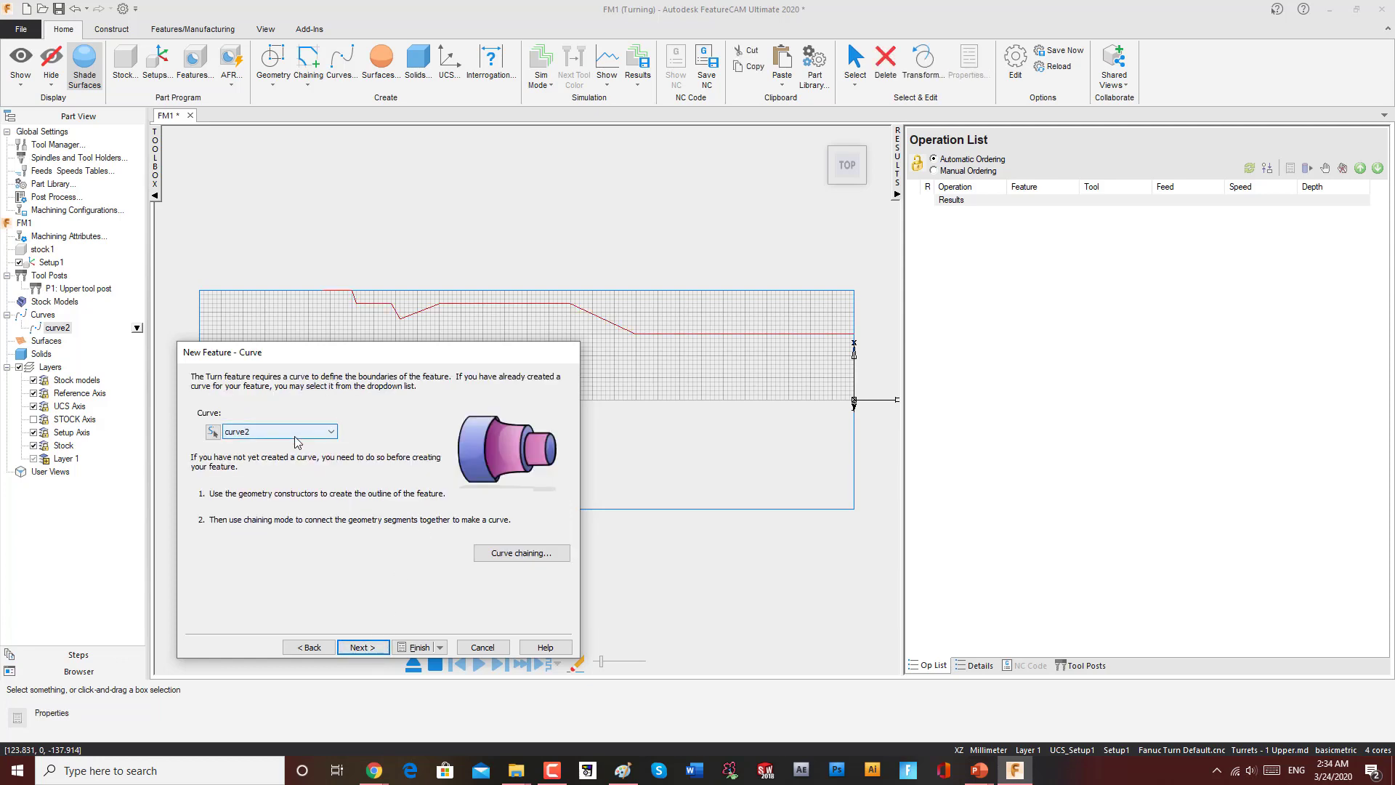
left_click(362, 647)
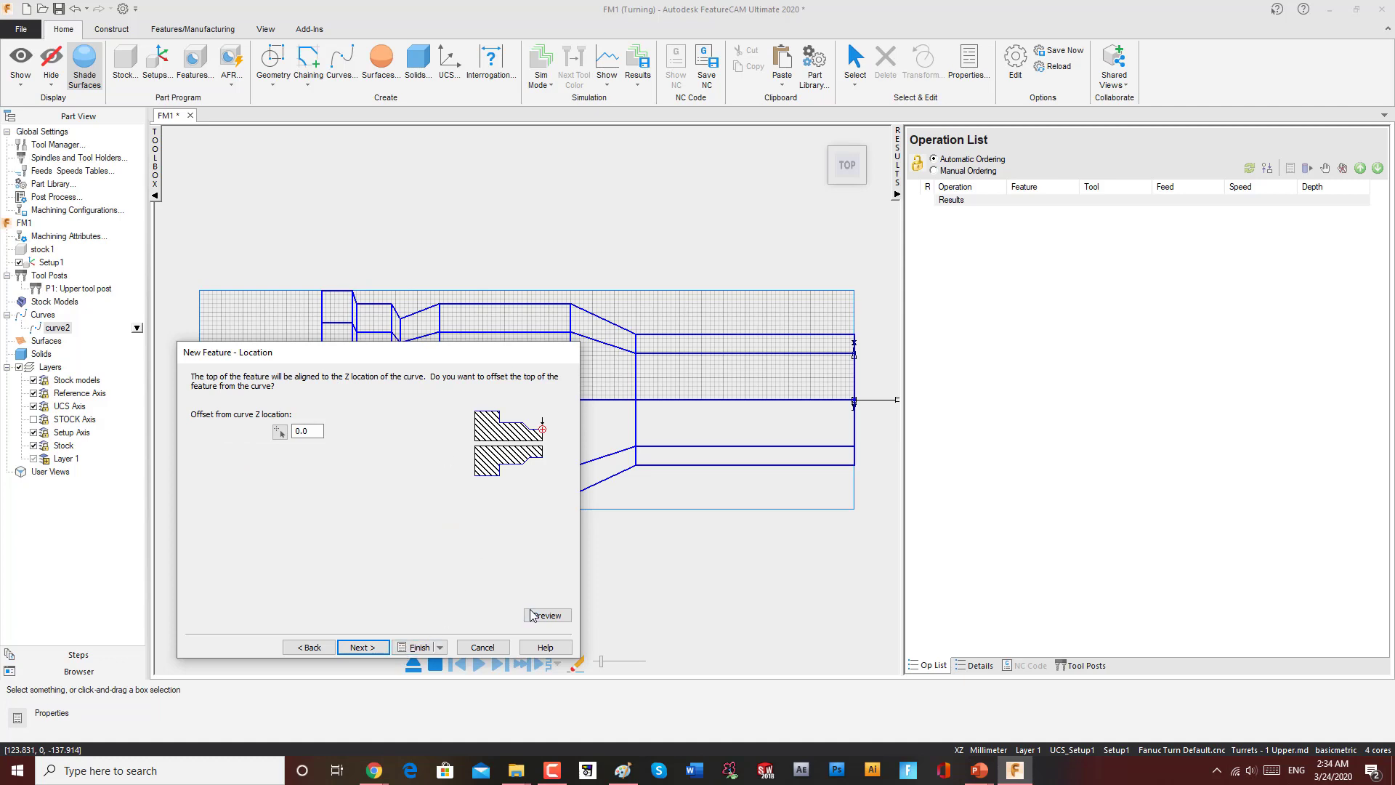
left_click(365, 648)
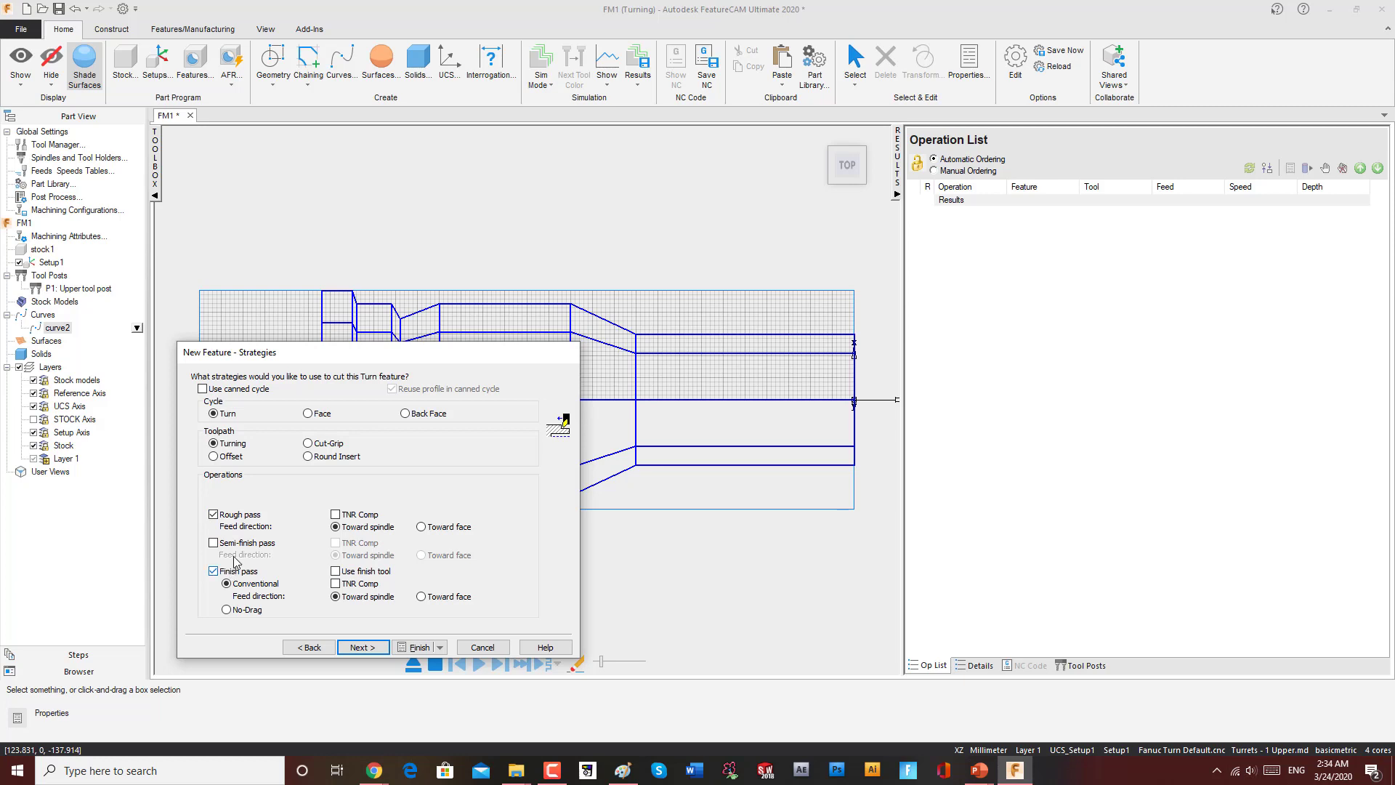
left_click(363, 647)
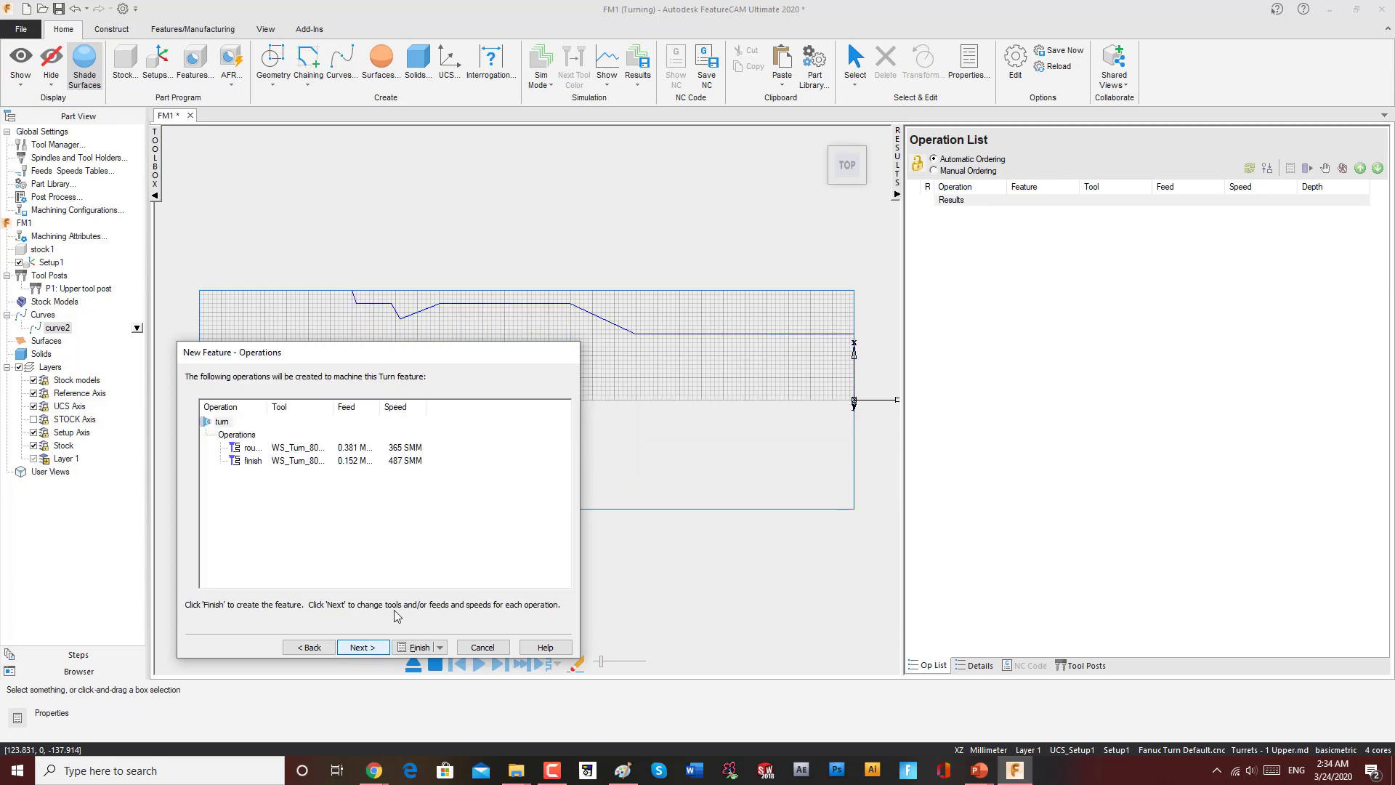
left_click(363, 647)
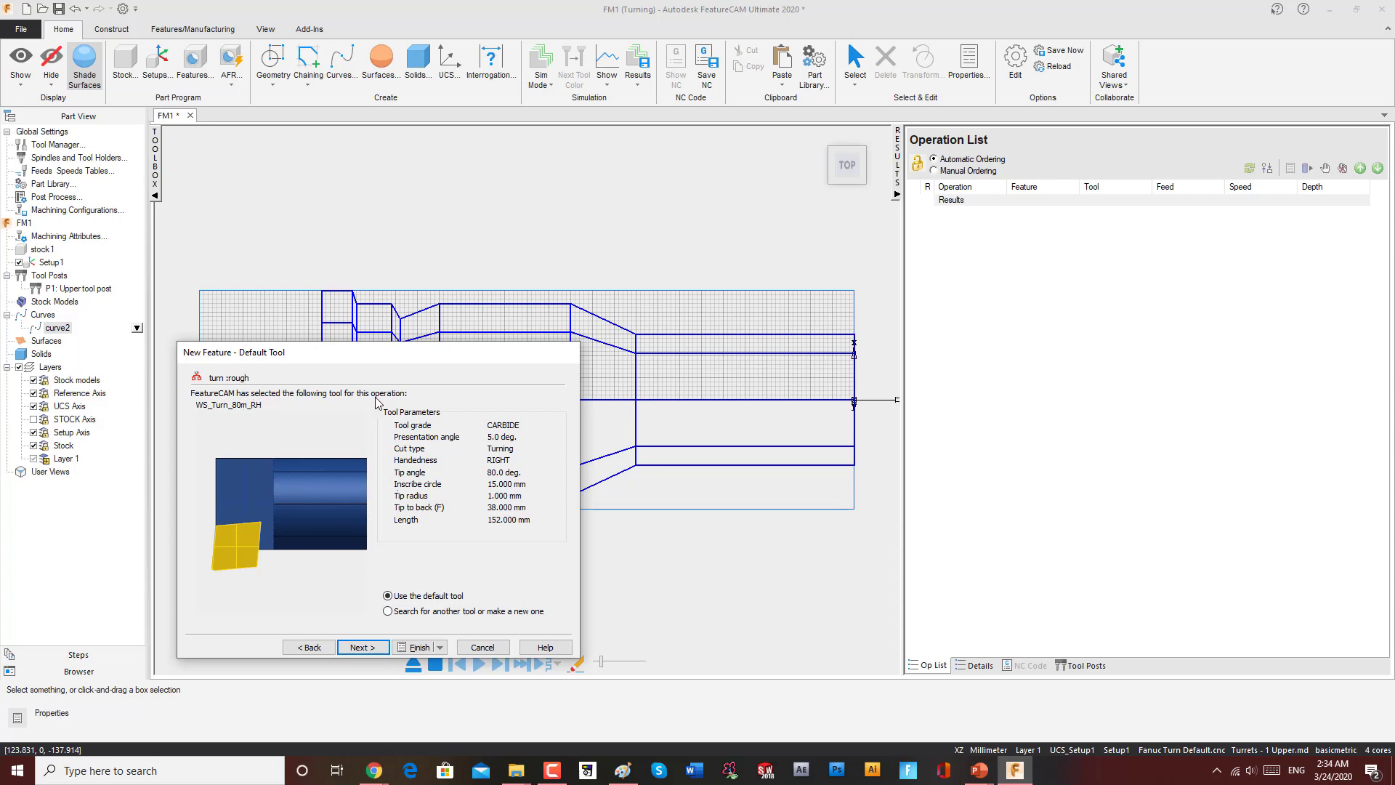
left_click(418, 647)
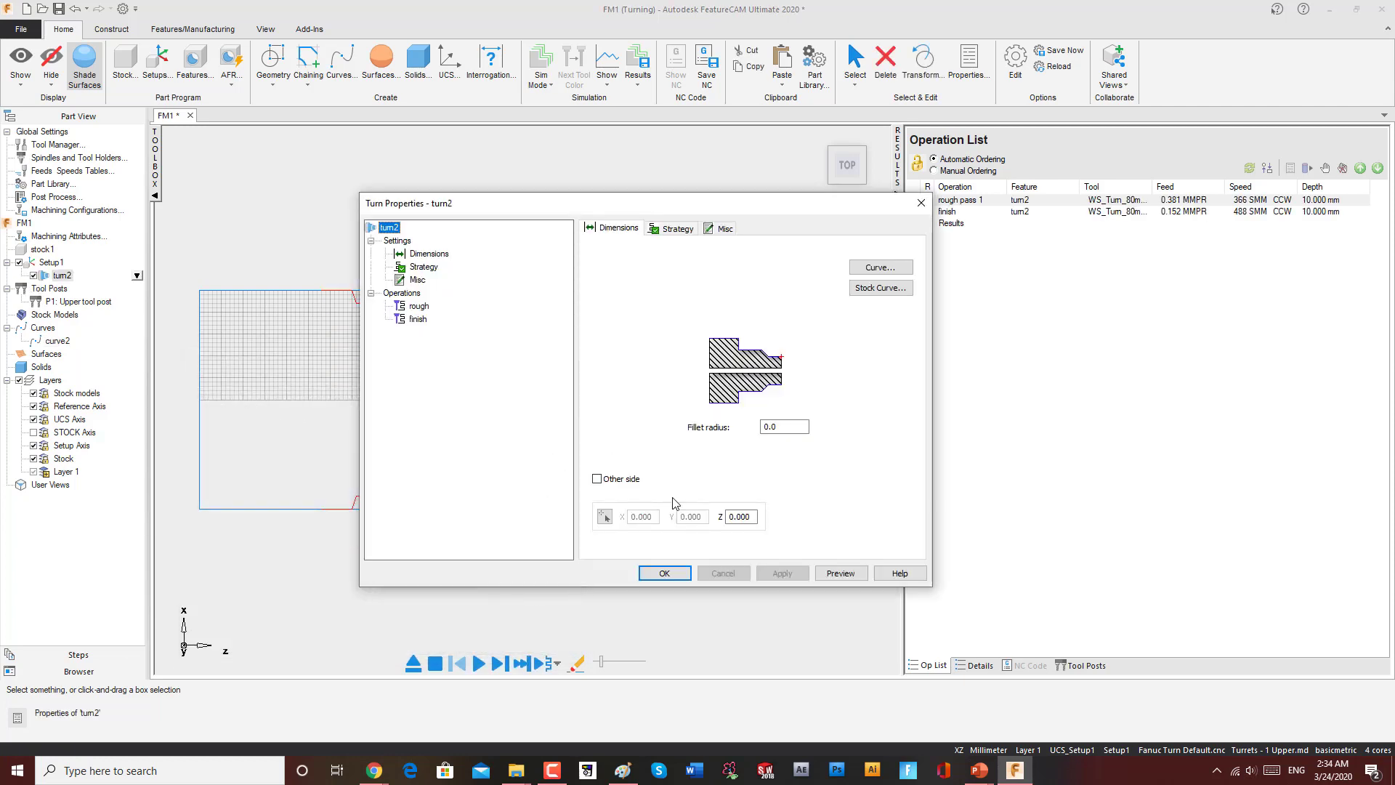
left_click(664, 573)
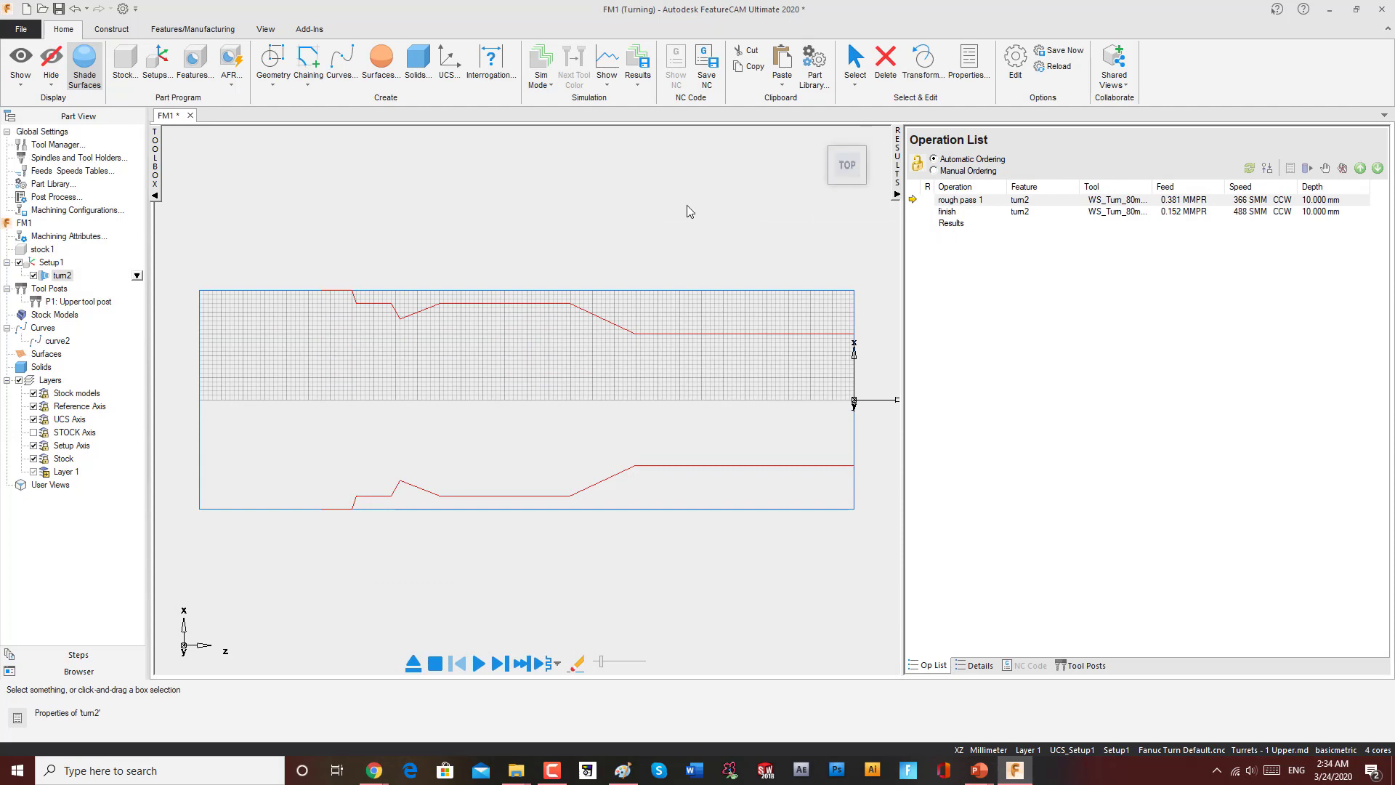
Step: Switch the simulation to 3D mode and run the toolpath simulation
left_click(544, 81)
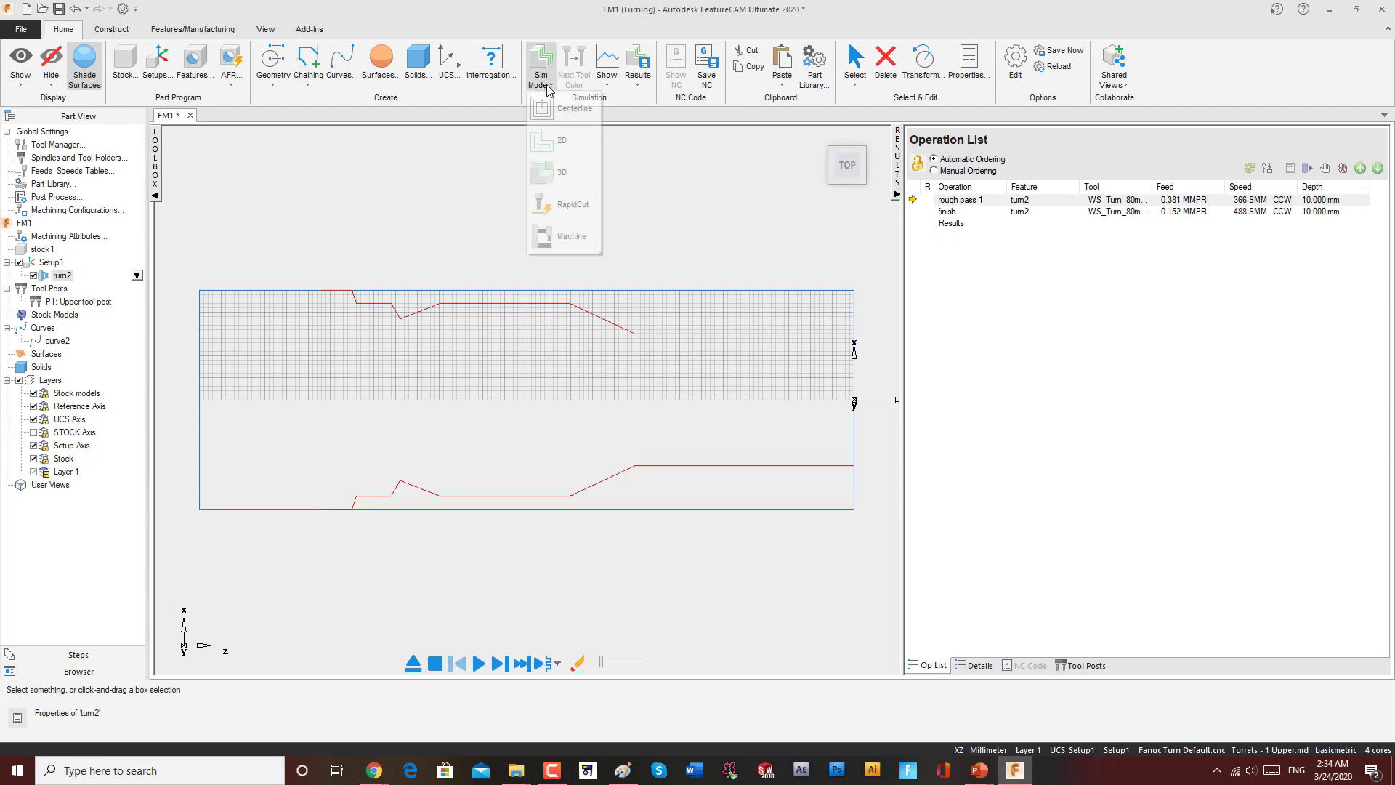
left_click(563, 171)
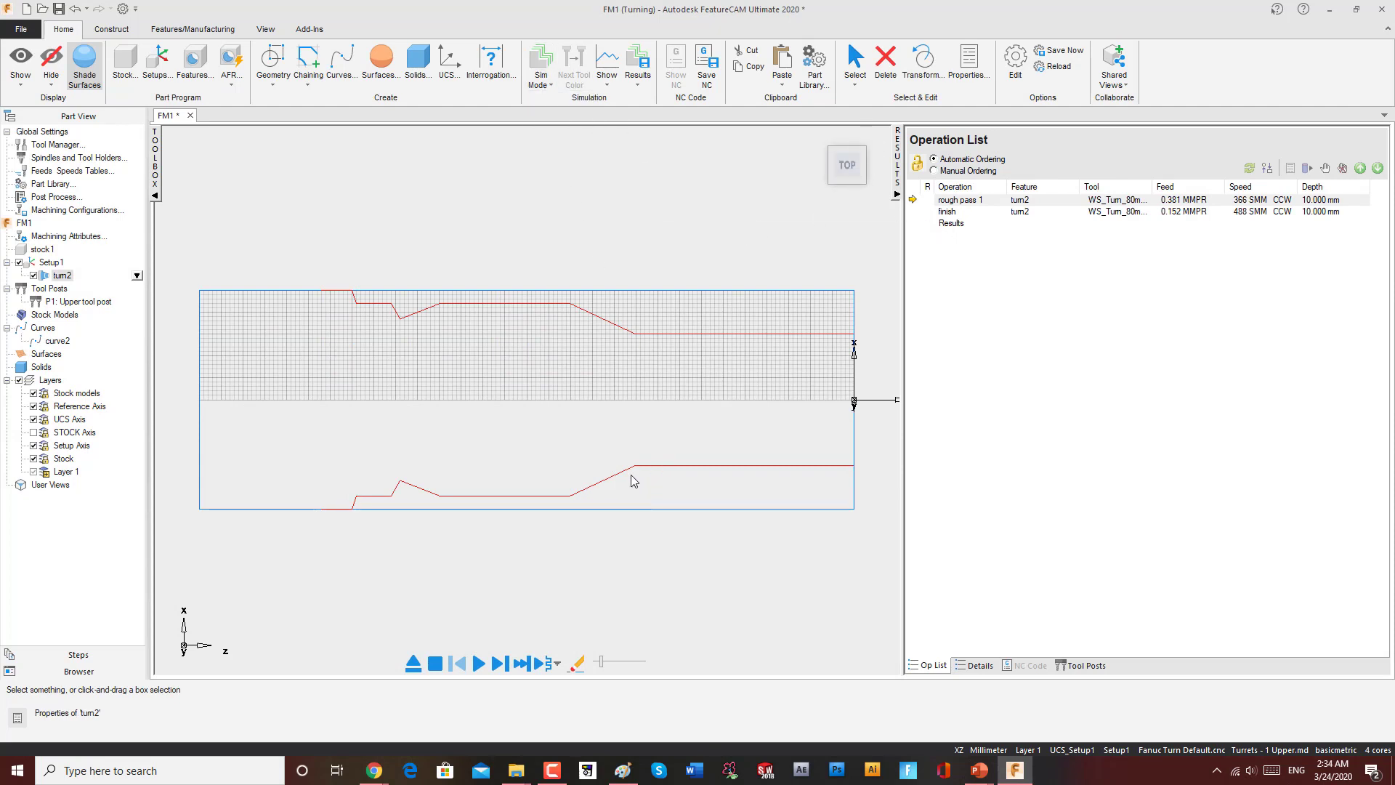
left_click_drag(618, 527, 573, 554)
middle_click_drag(663, 479, 639, 507)
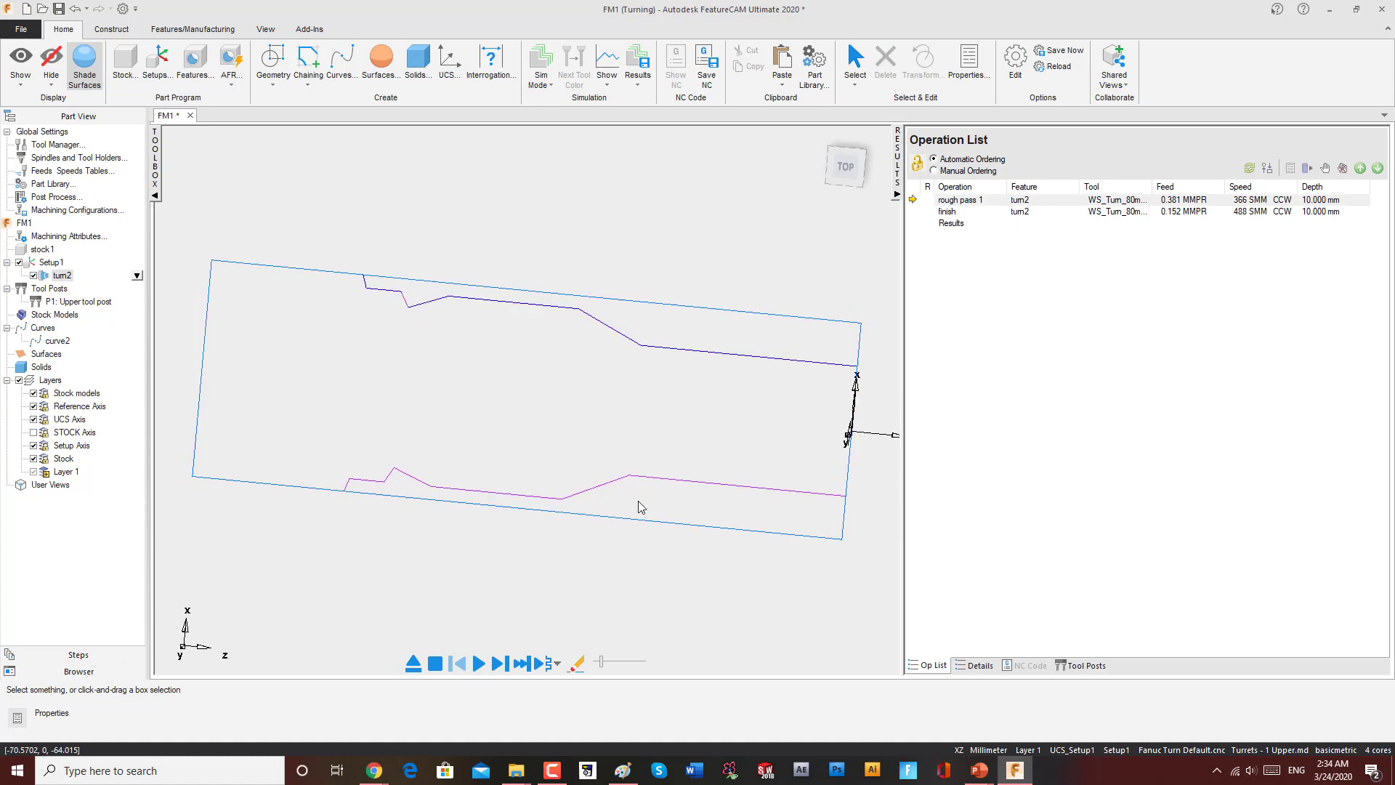
left_click(479, 664)
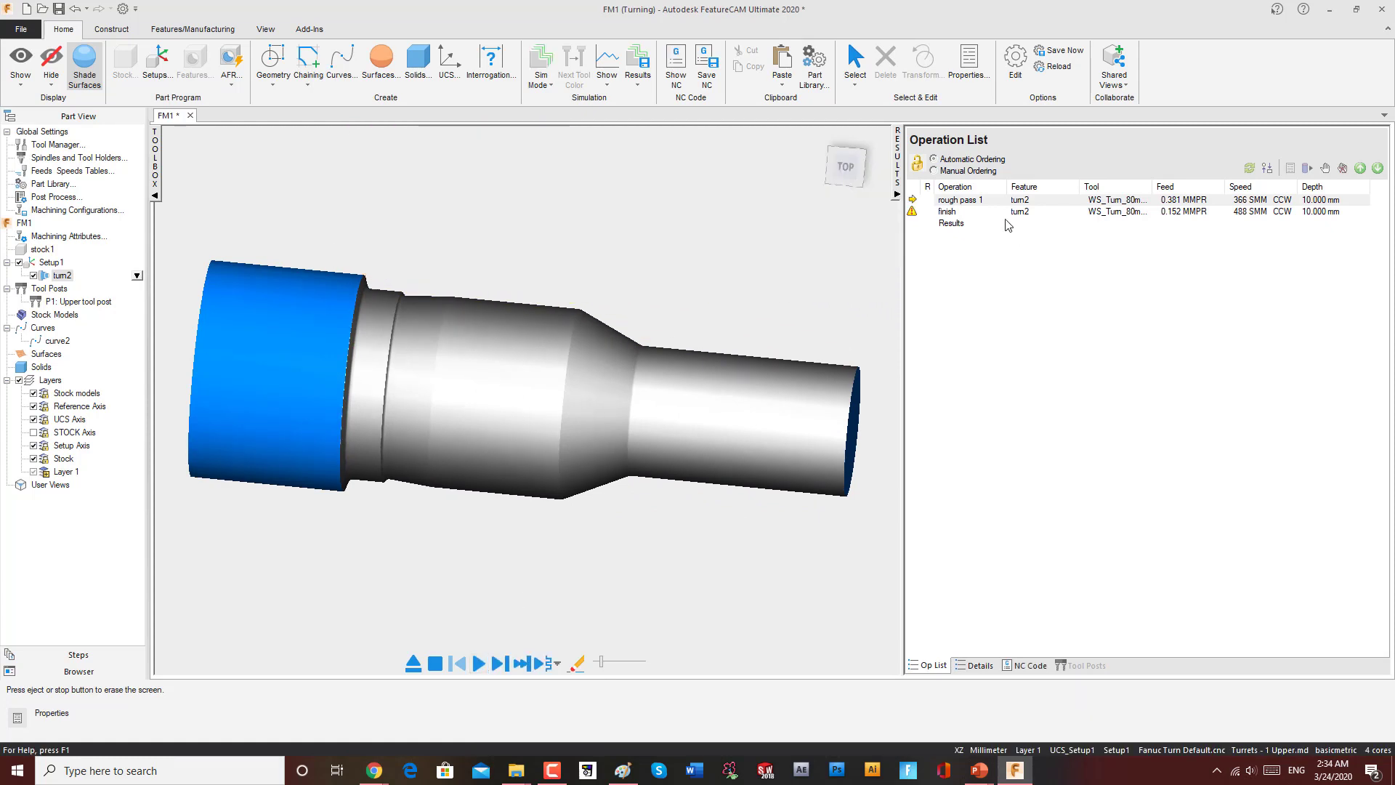
Step: Edit the turn2 finish operation's turning tool, changing its insert shape to 35 Diamond without setting it as an override
left_click(944, 212)
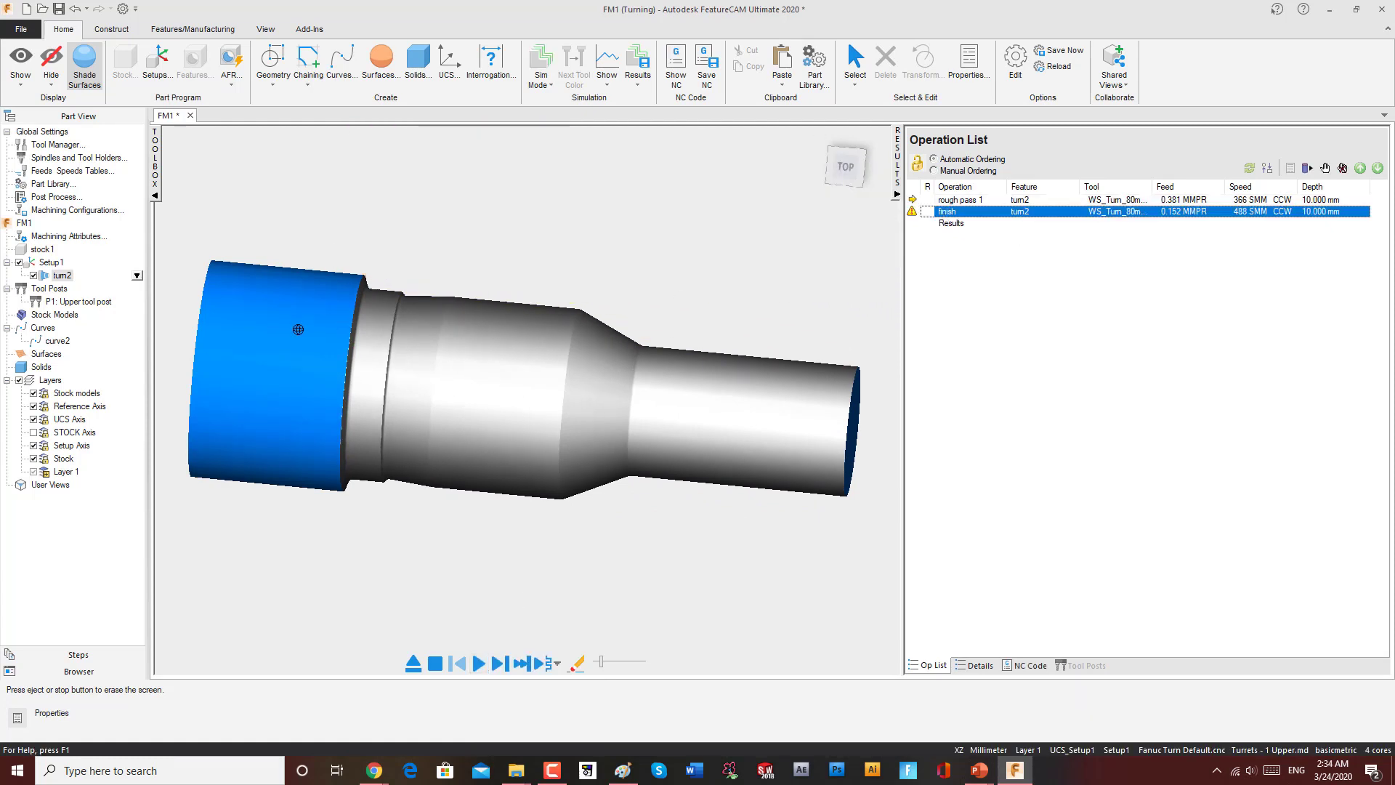
double_click(62, 276)
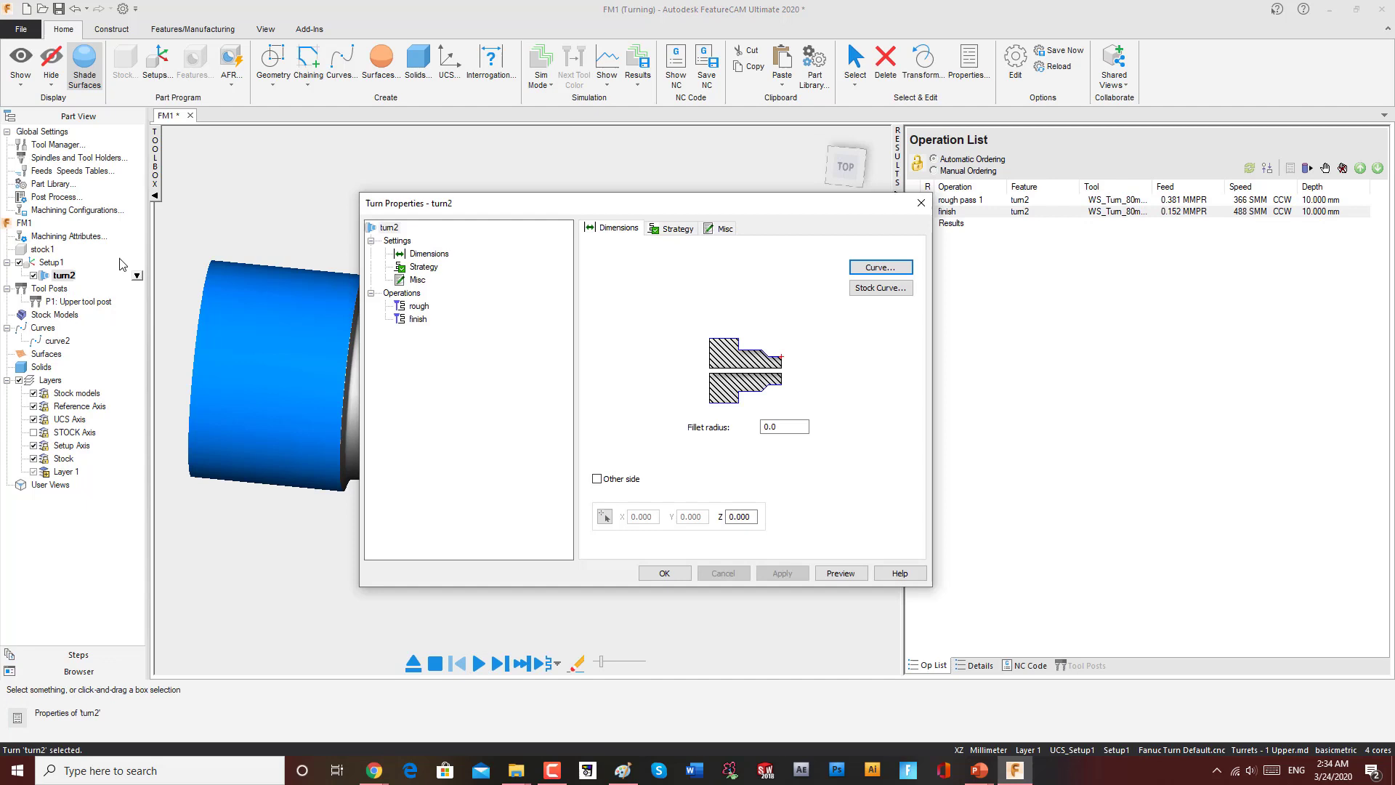
left_click(417, 325)
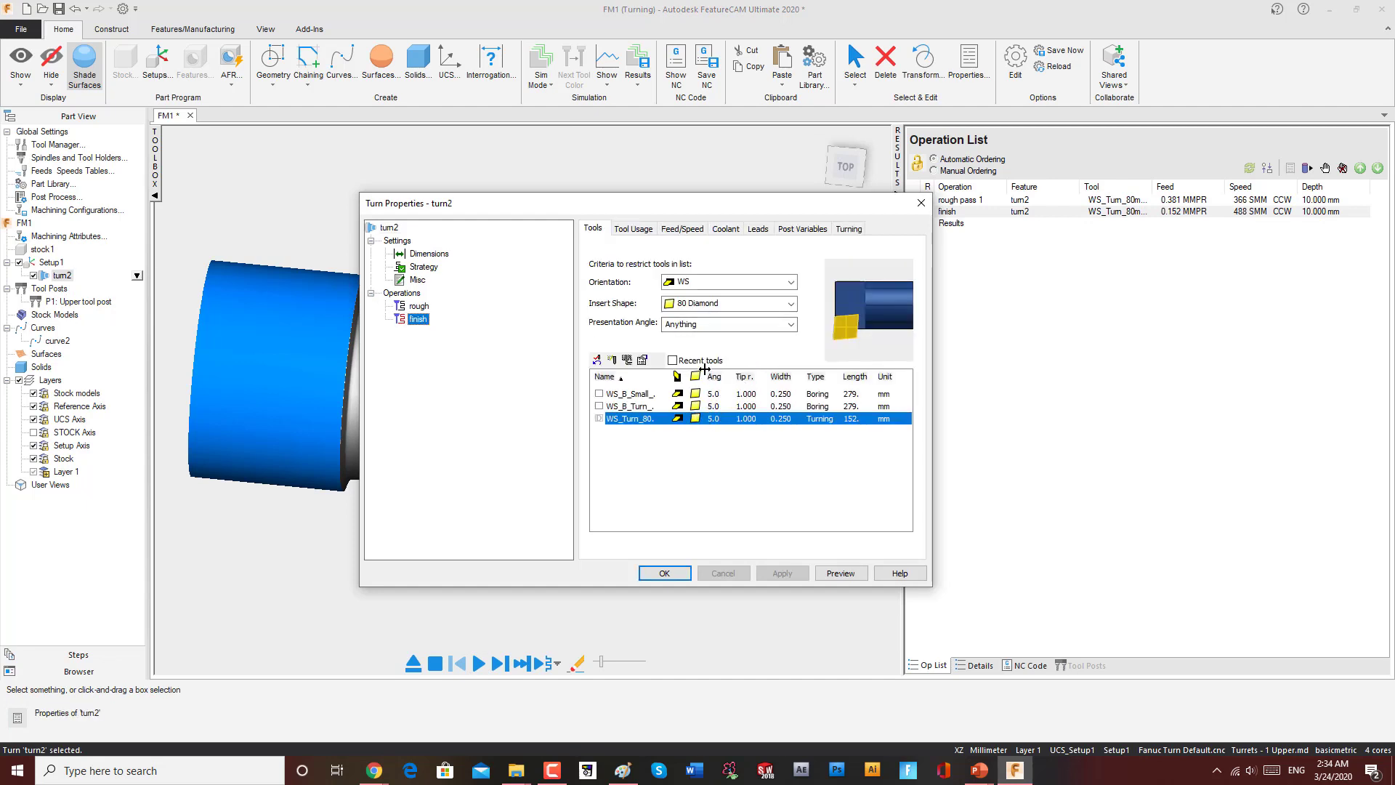
double_click(695, 418)
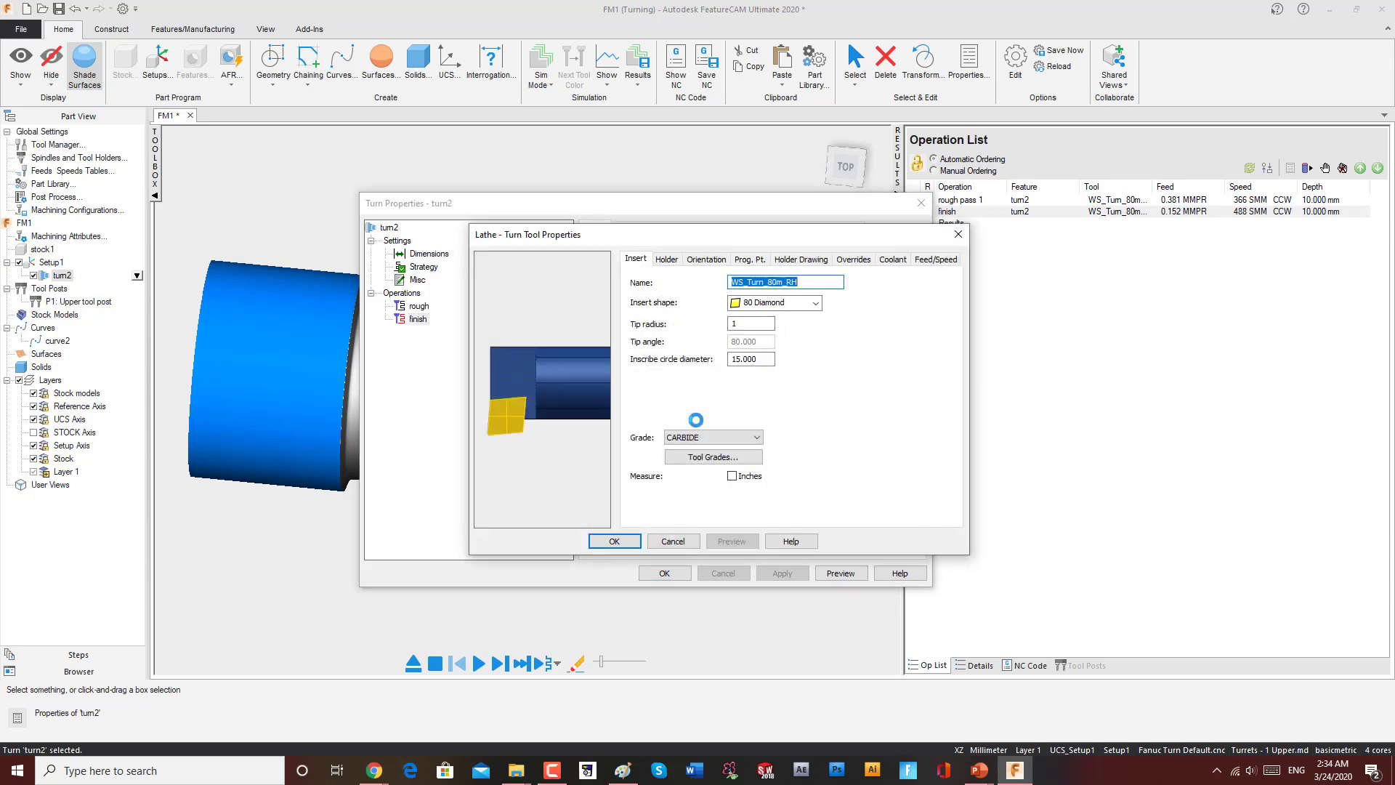
left_click(959, 234)
left_click(424, 322)
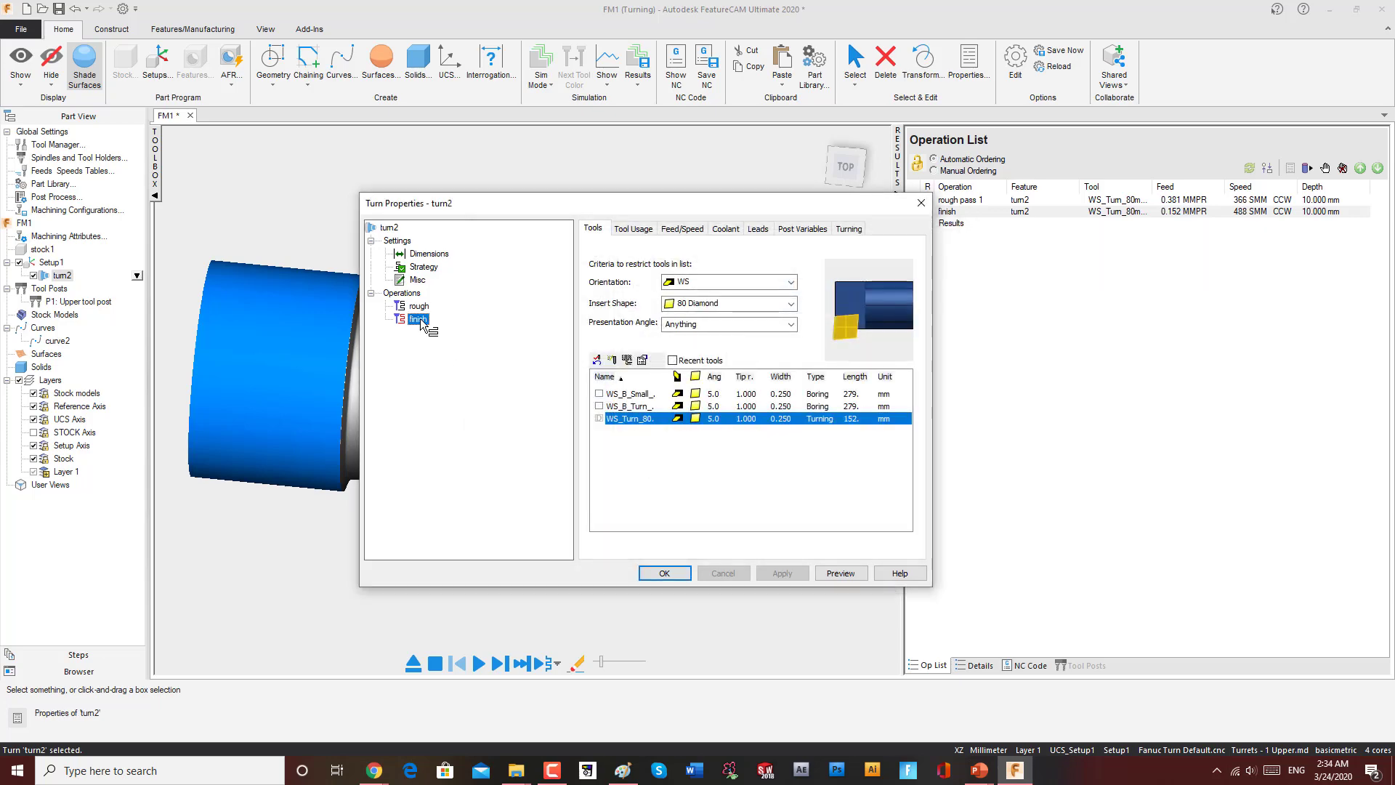
double_click(702, 420)
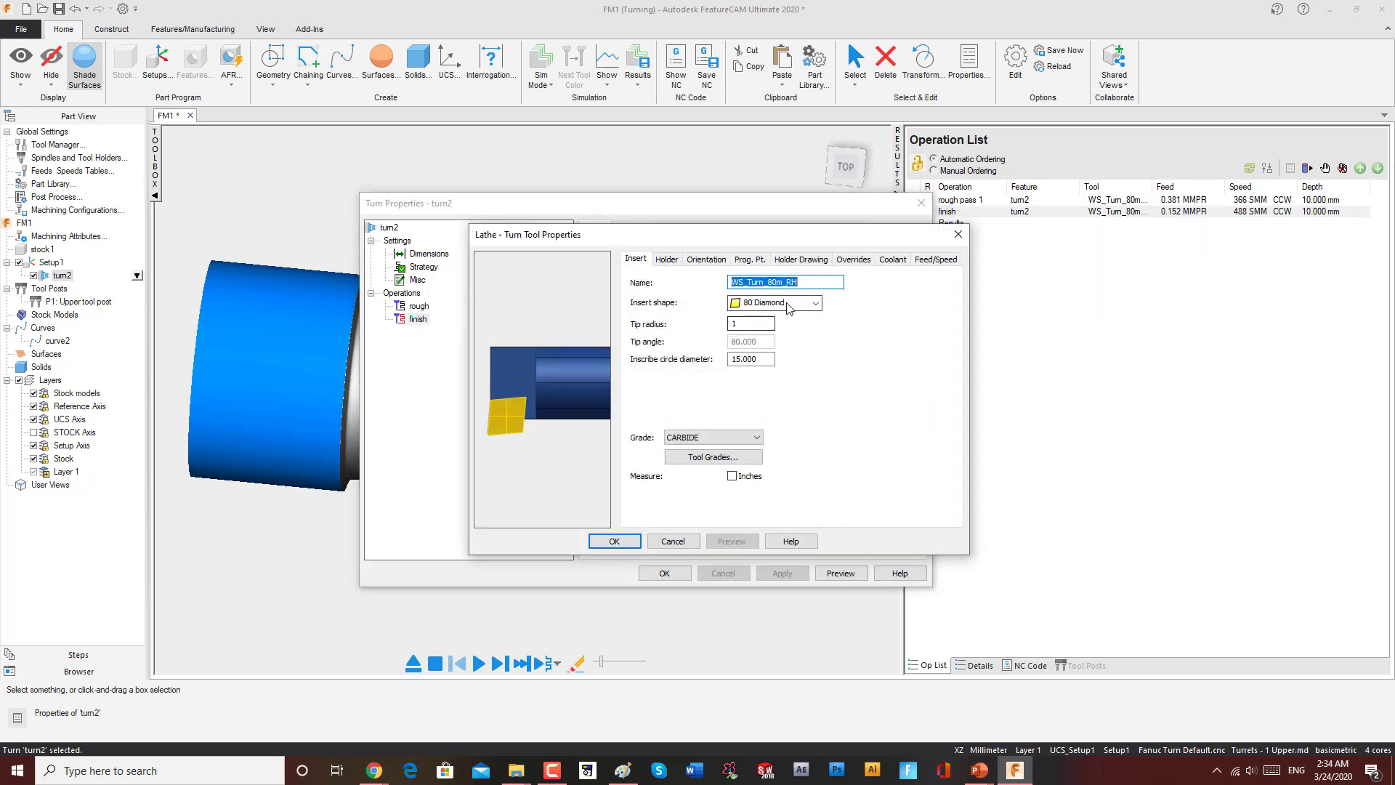
left_click(814, 302)
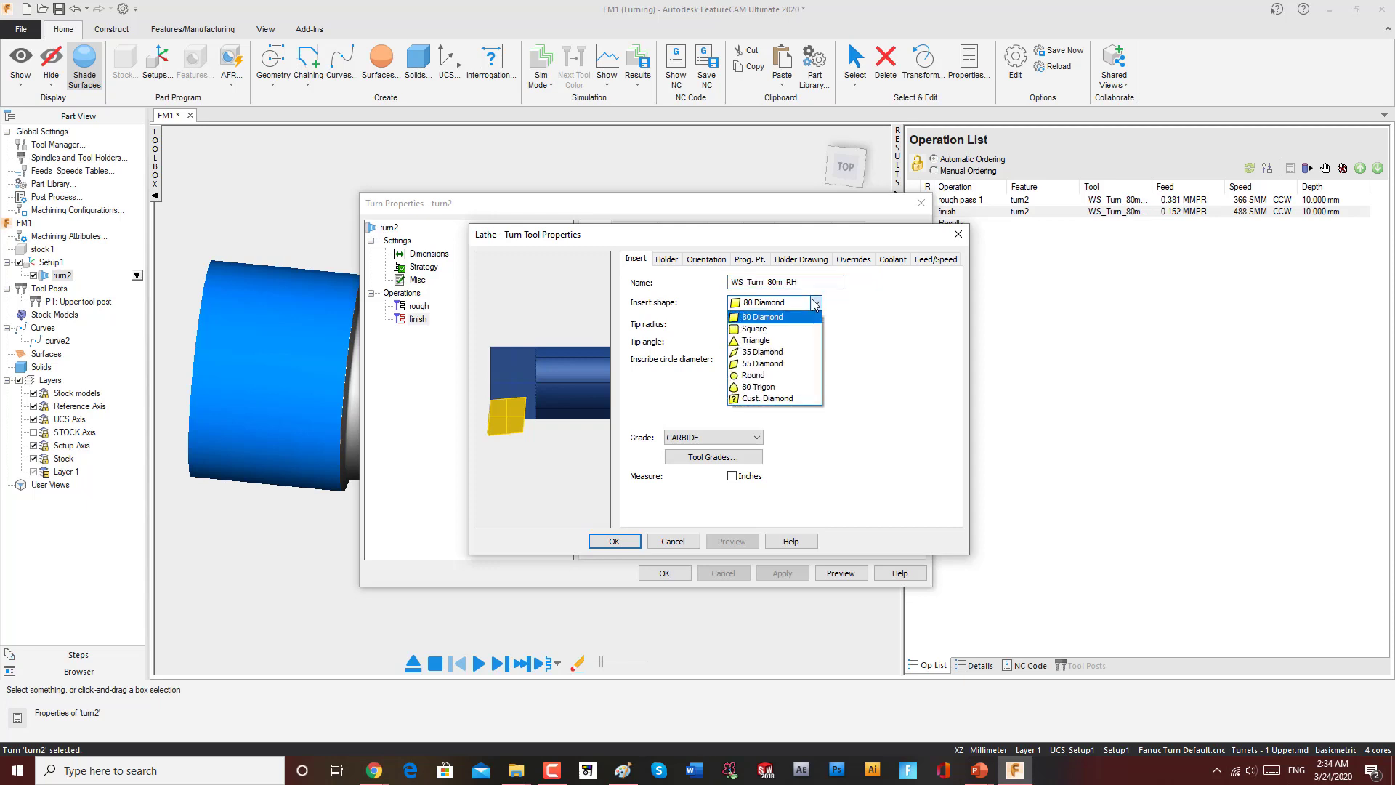
left_click(764, 353)
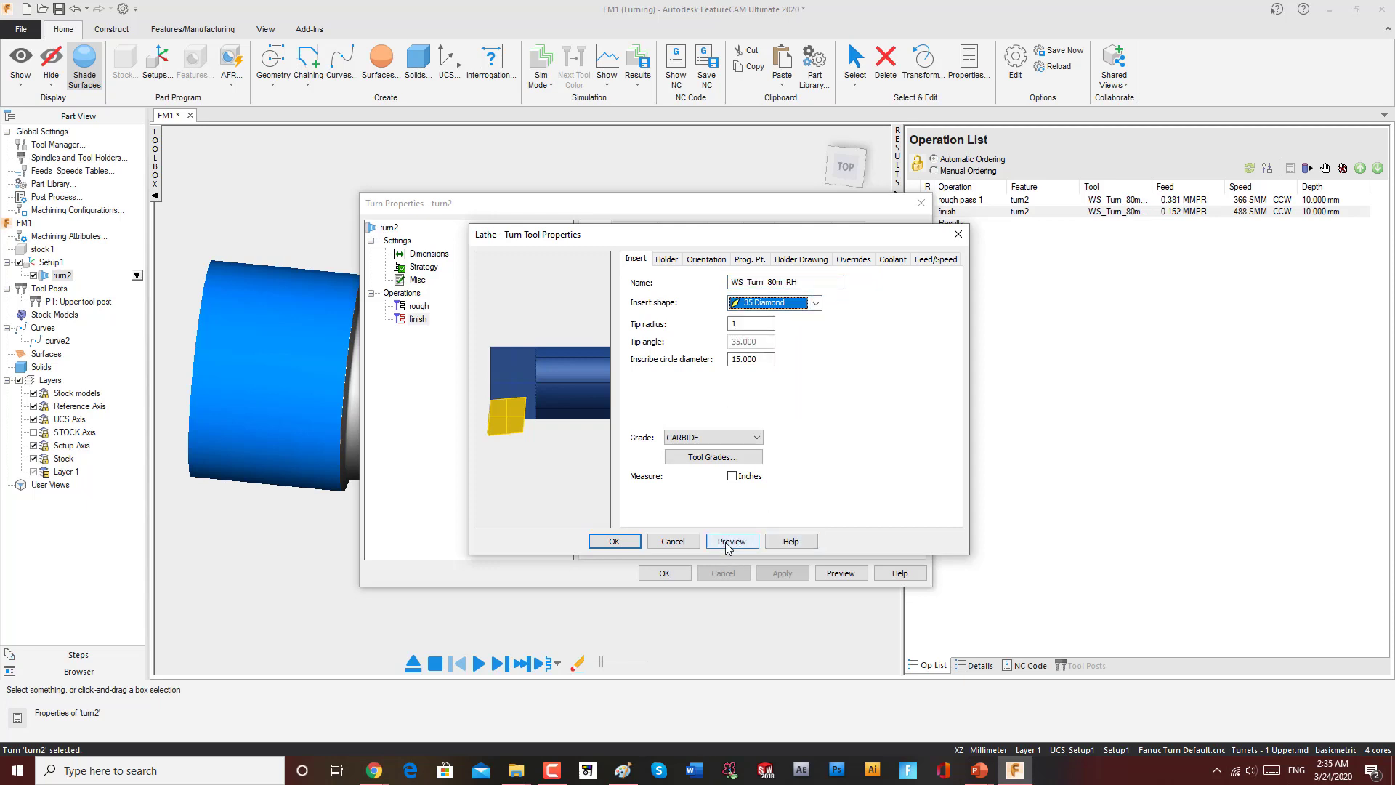
left_click(629, 542)
left_click(698, 429)
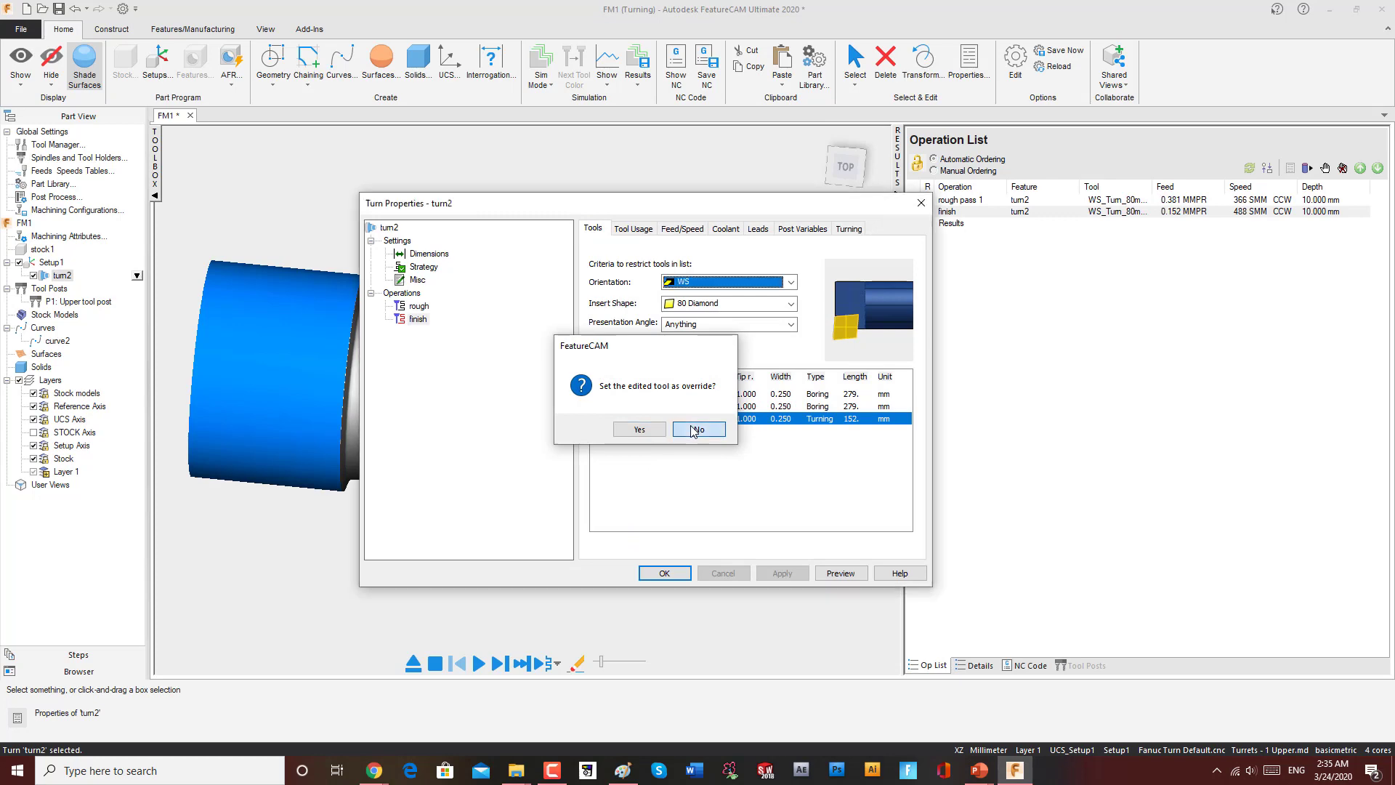
left_click(688, 576)
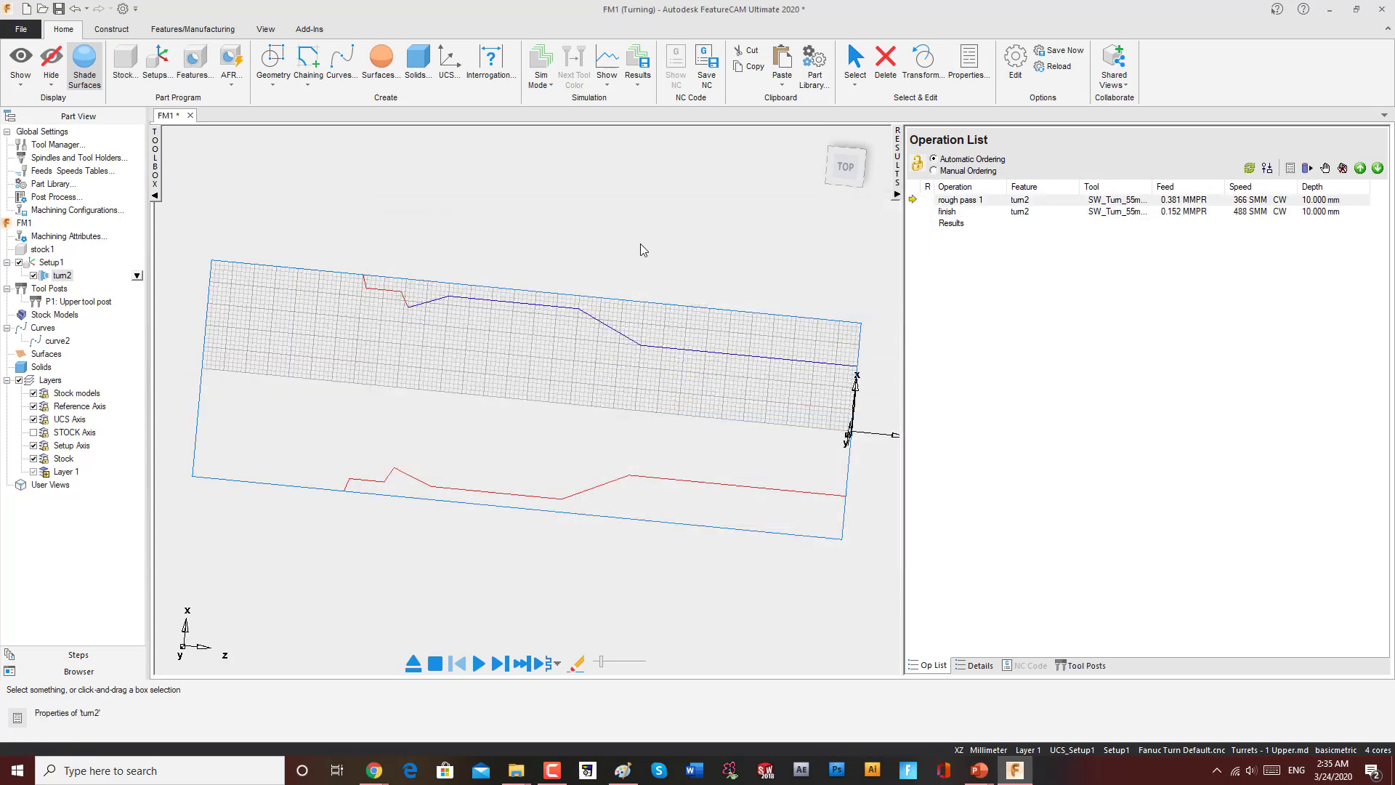
Step: Rerun the 3D simulation with the updated tool from the top view
left_click(479, 662)
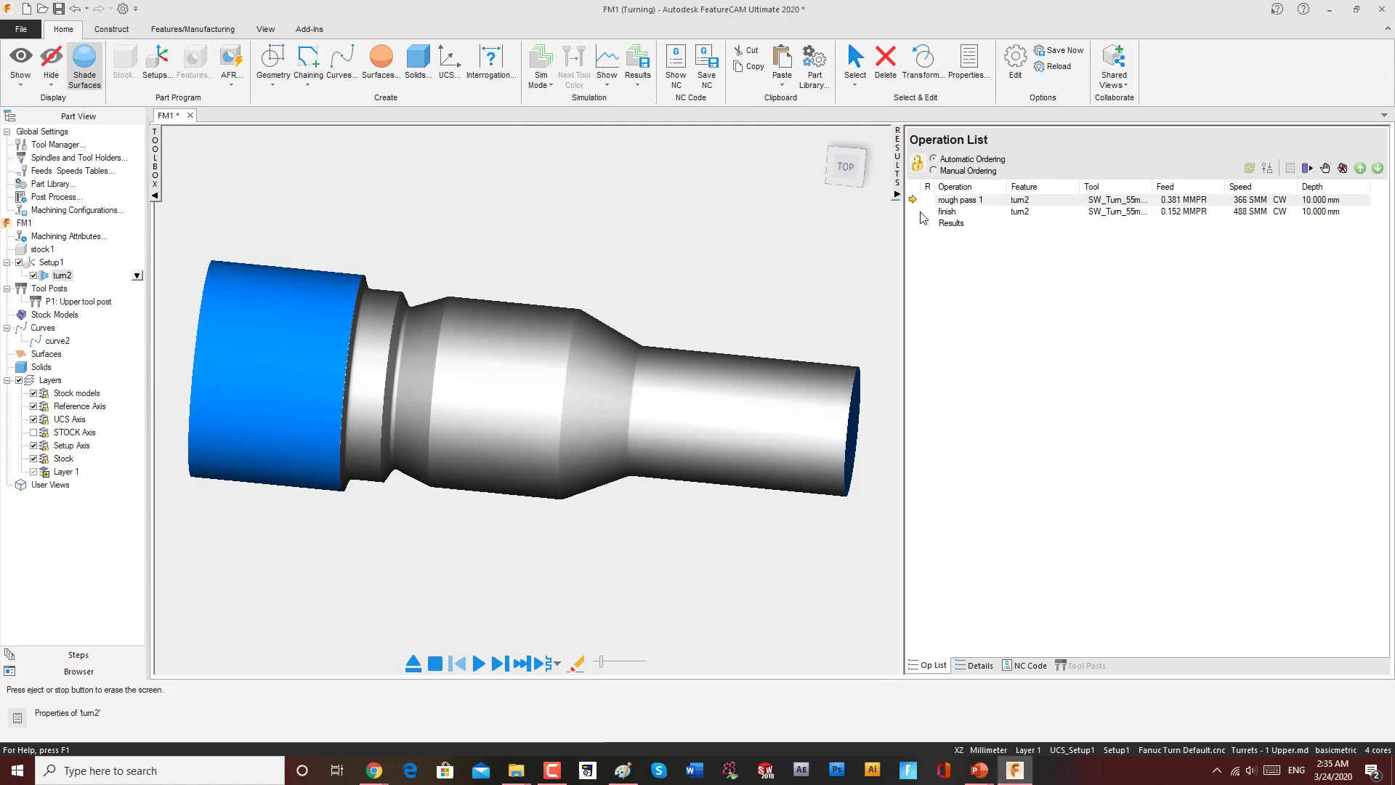
left_click(845, 165)
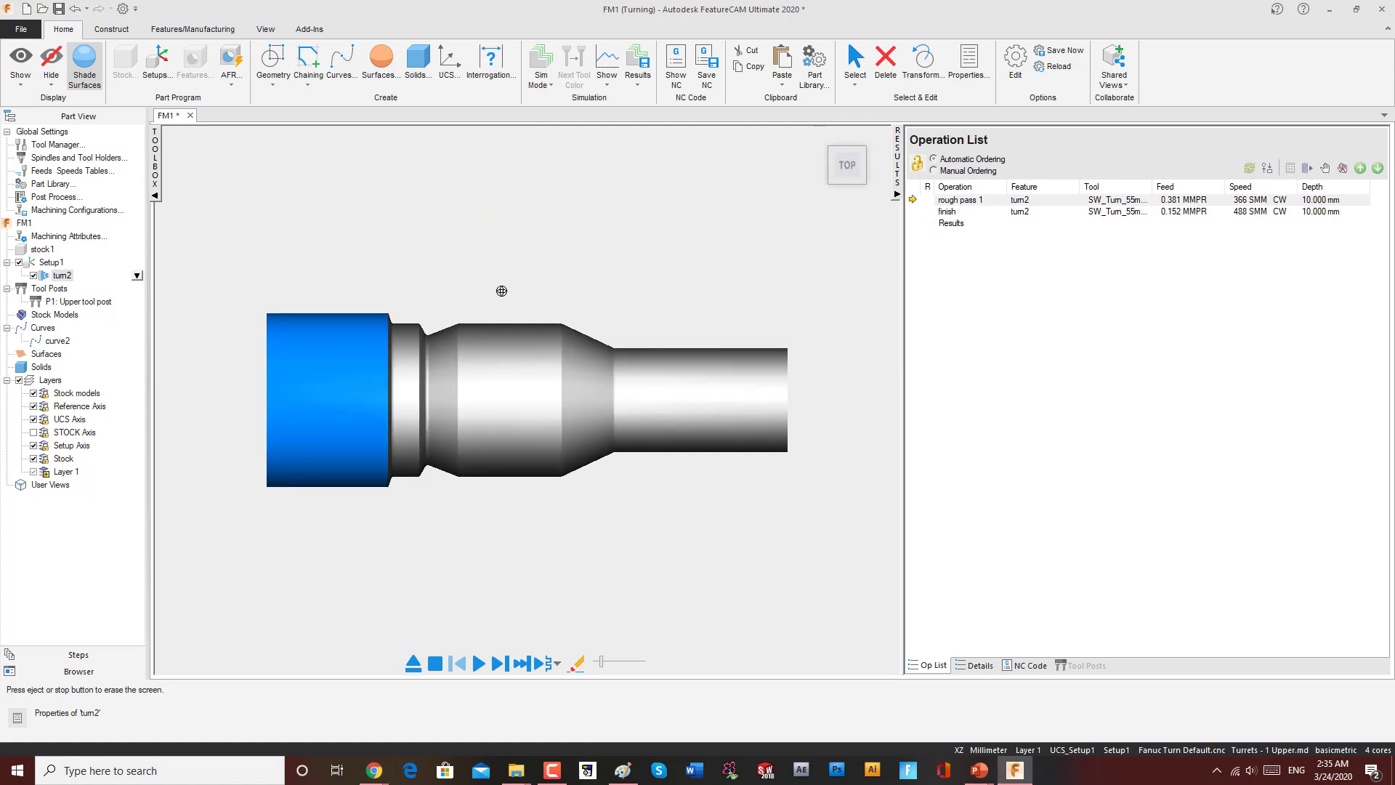
scroll(408, 345, "up", 2)
scroll(404, 314, "down", 1)
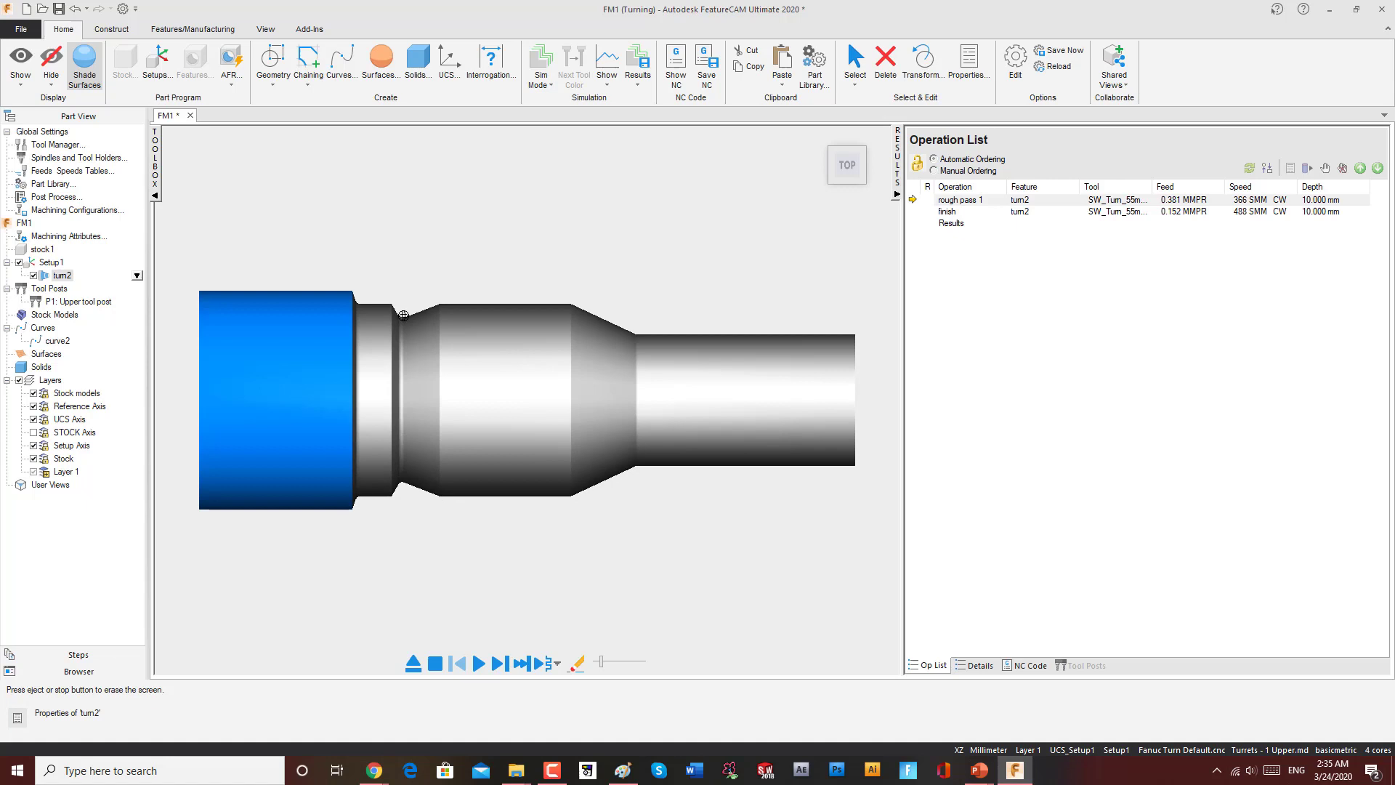
left_click(435, 663)
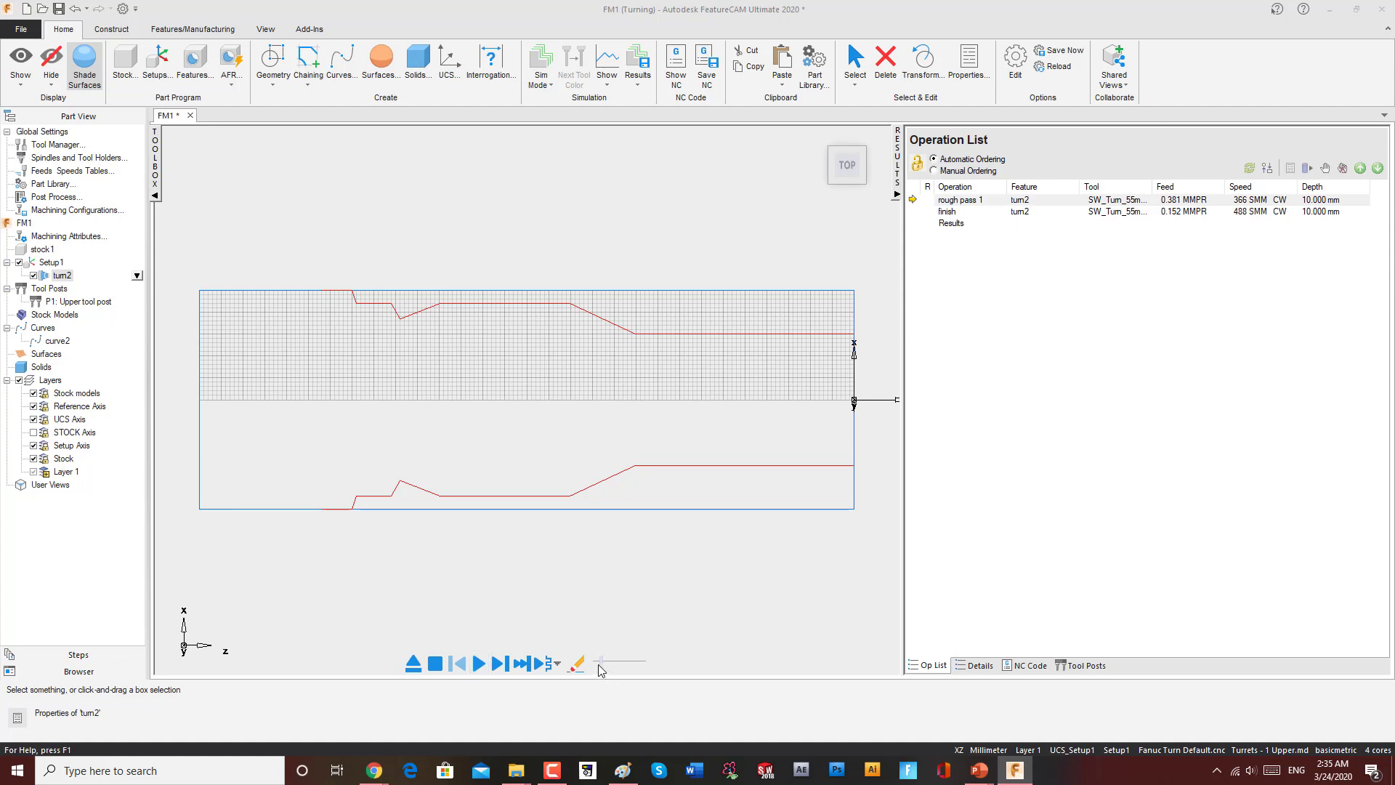
left_click(479, 664)
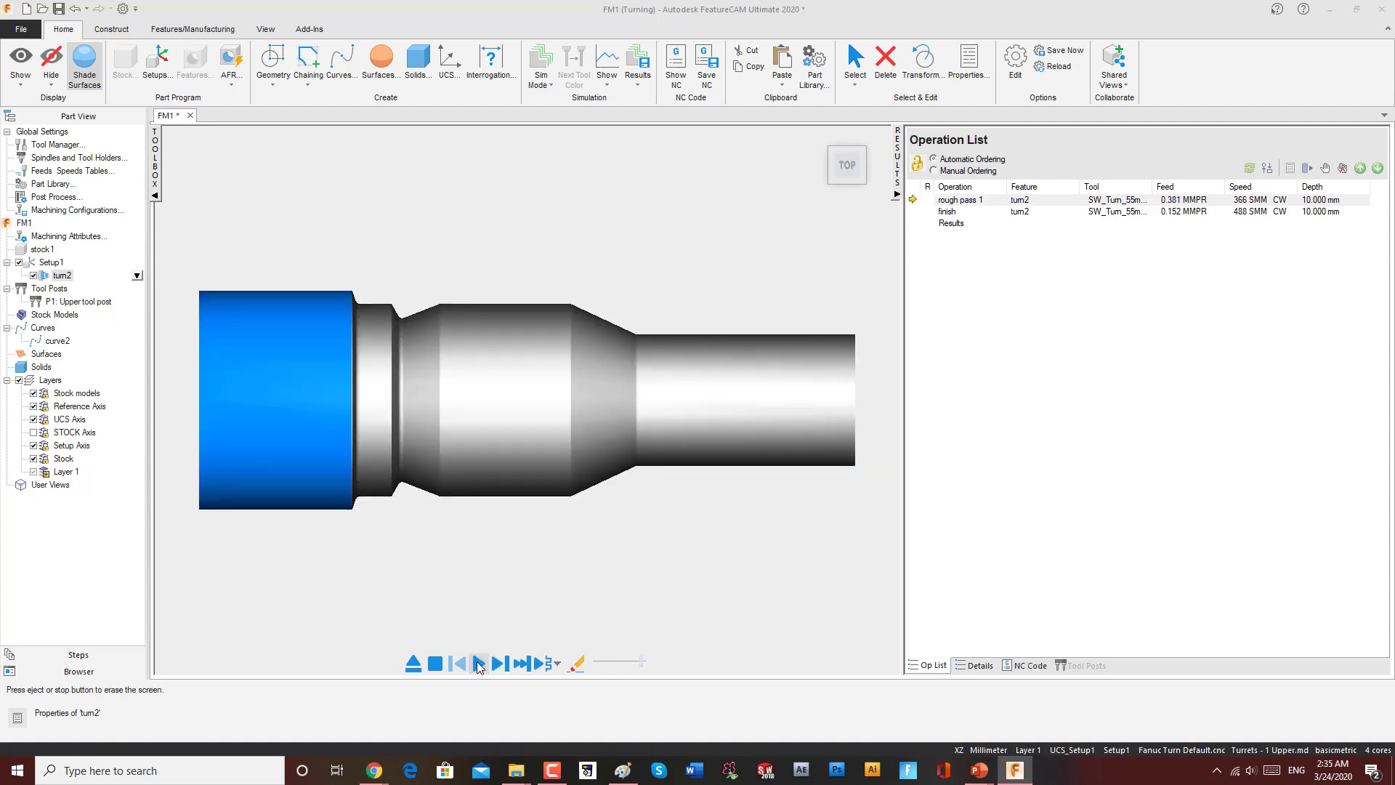
left_click(435, 665)
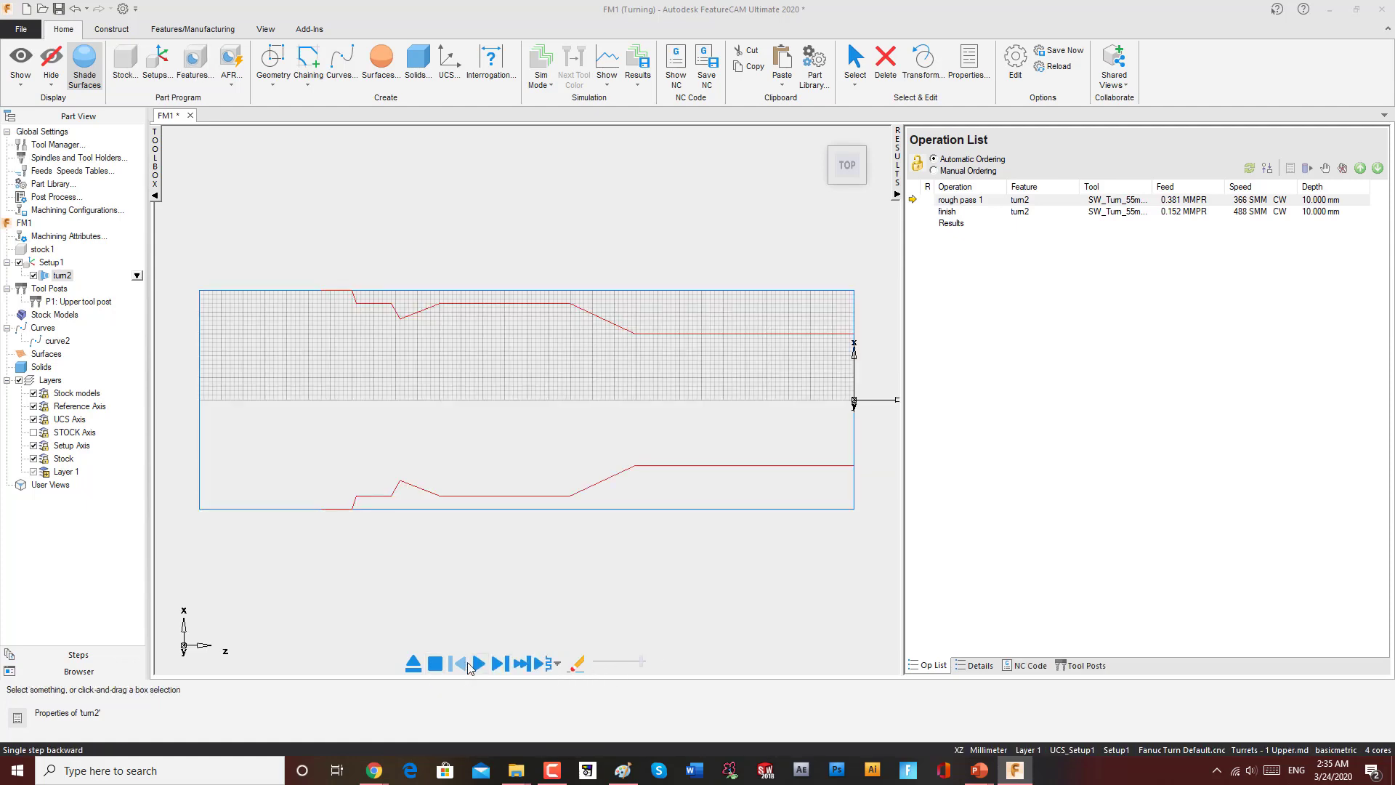
left_click(479, 663)
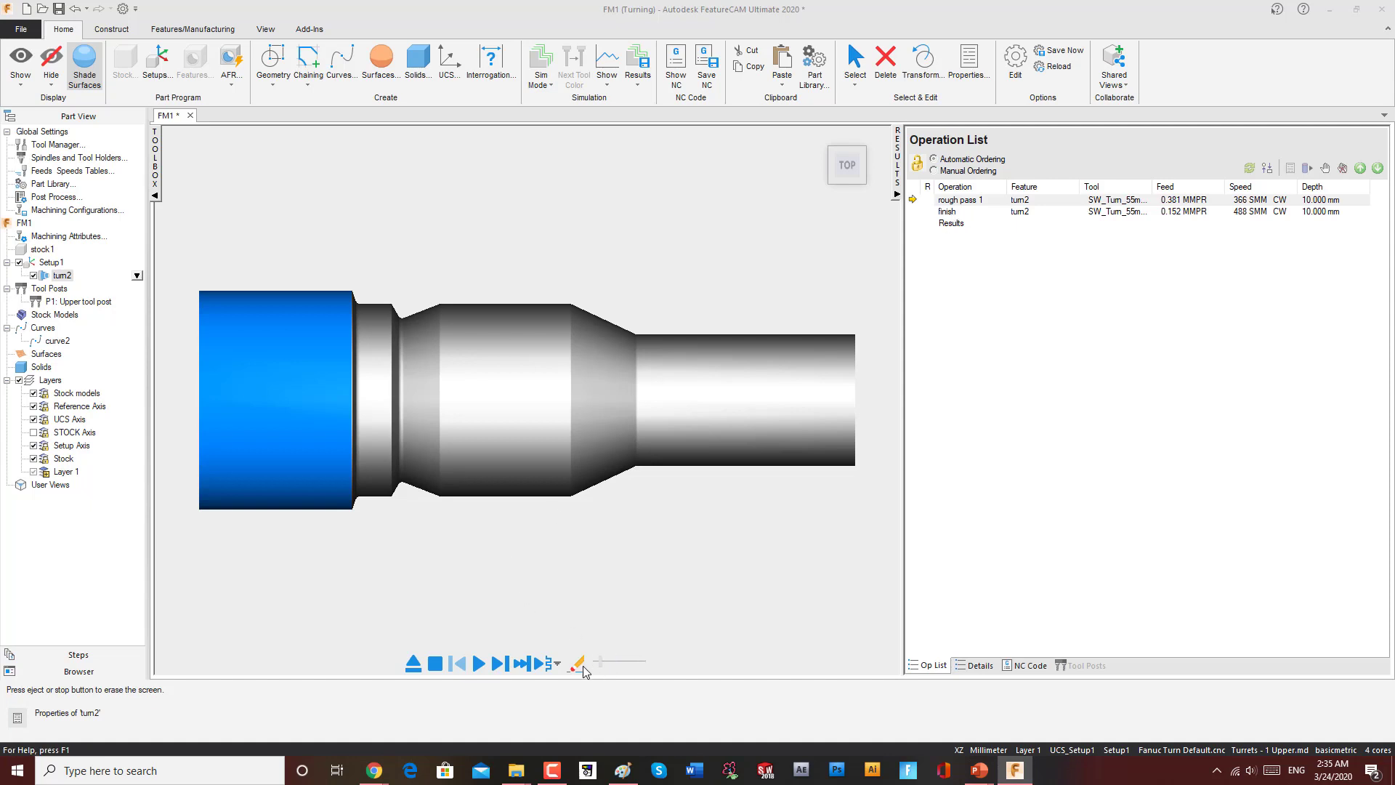
Step: Step through the simulation move by move to watch the tool cut the profile, then exit the simulation
left_click(479, 663)
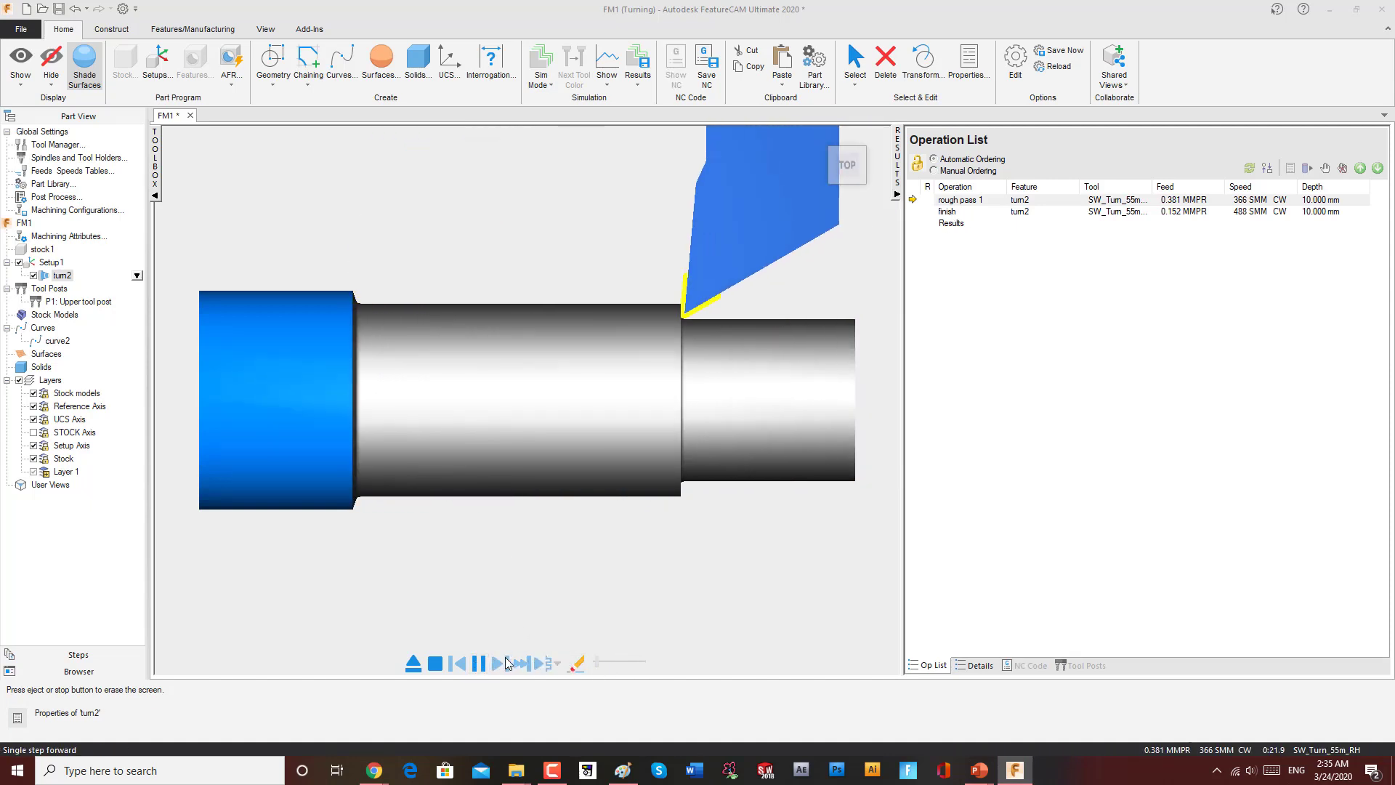
left_click(478, 663)
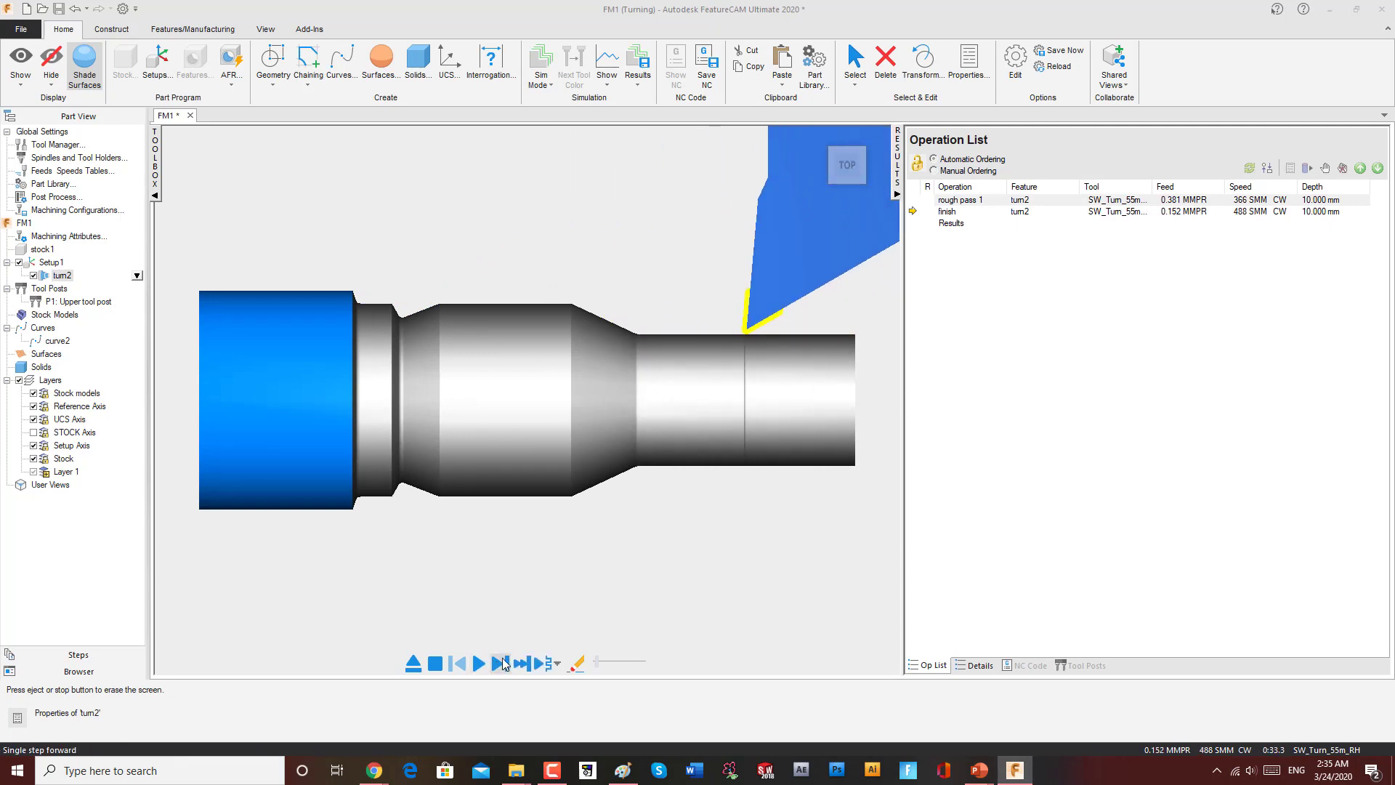
left_click(503, 663)
left_click(503, 663)
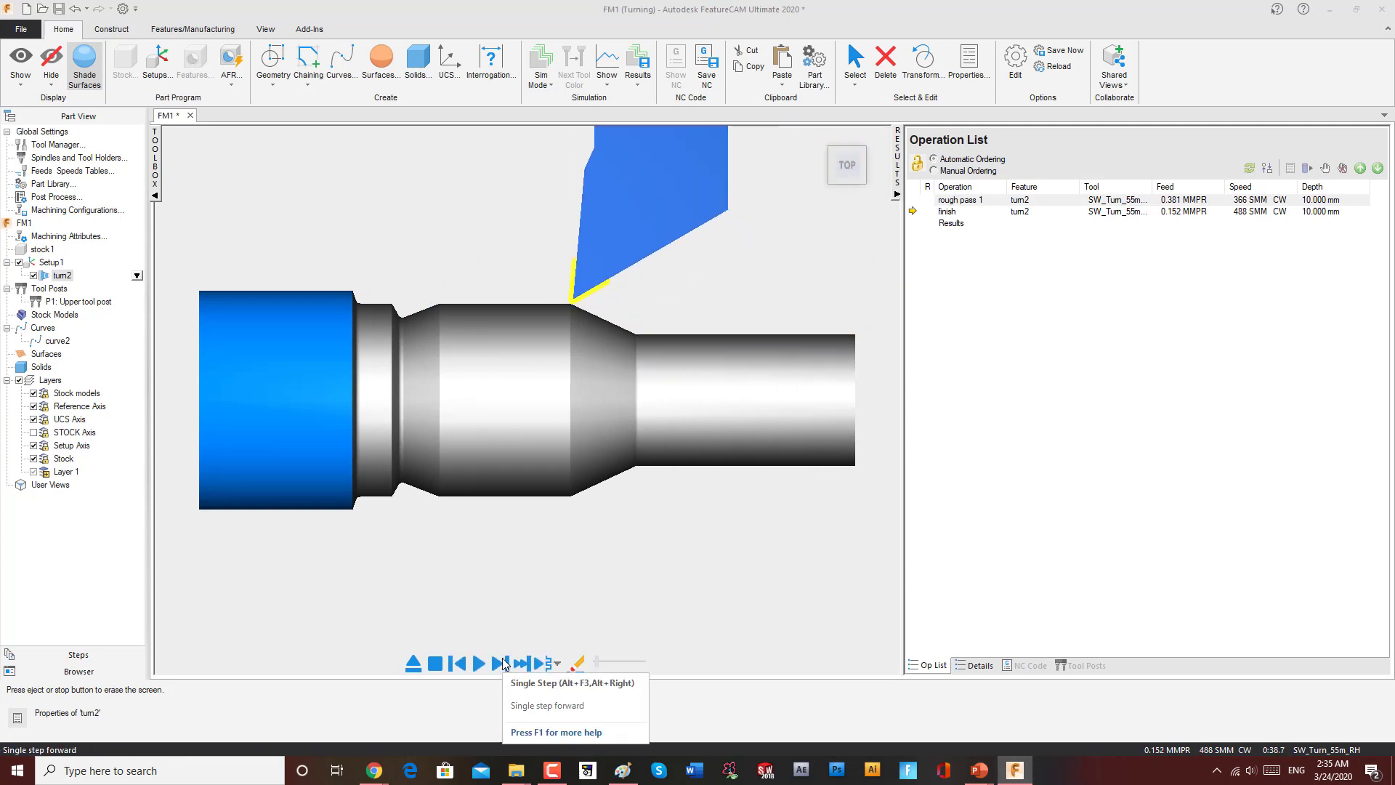
left_click(503, 663)
left_click(503, 664)
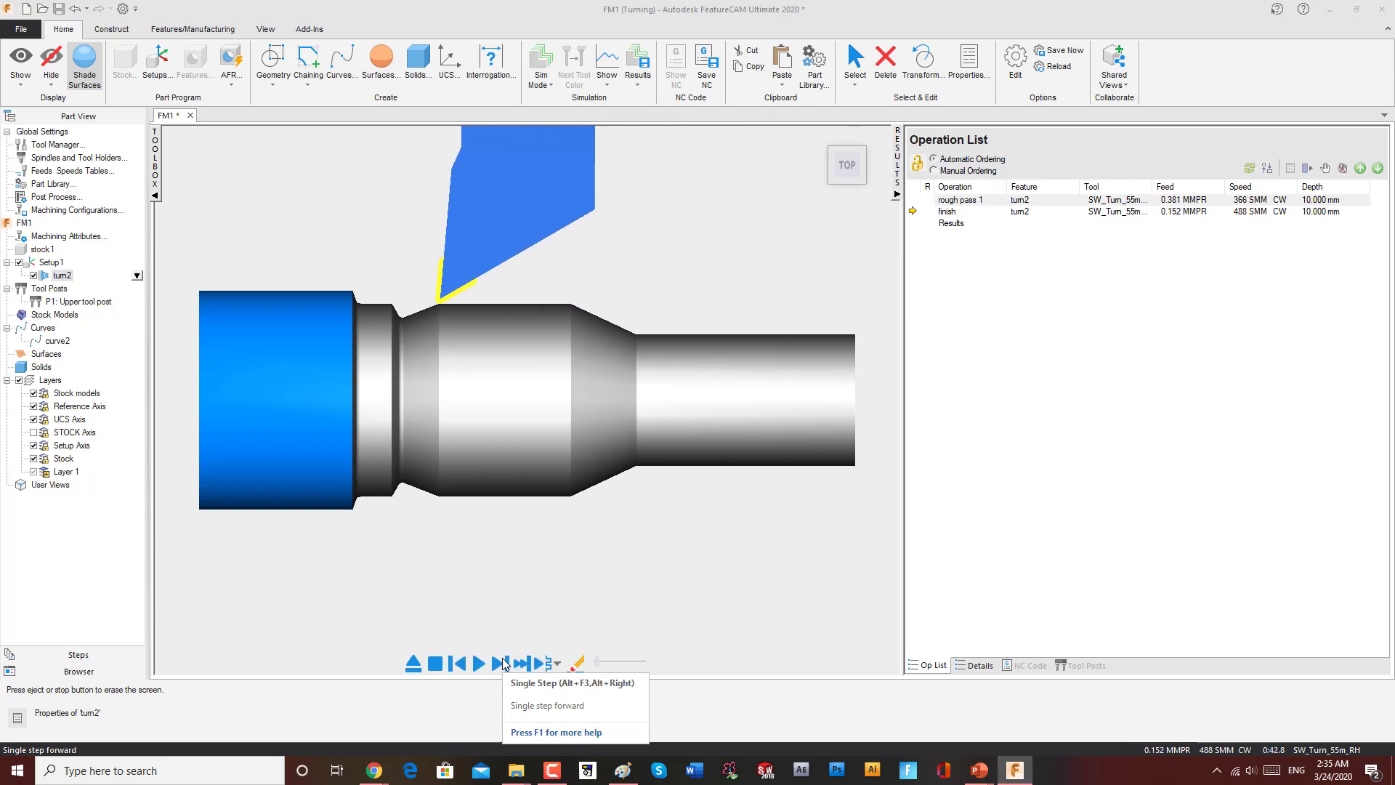
left_click(503, 663)
left_click(503, 664)
left_click(502, 663)
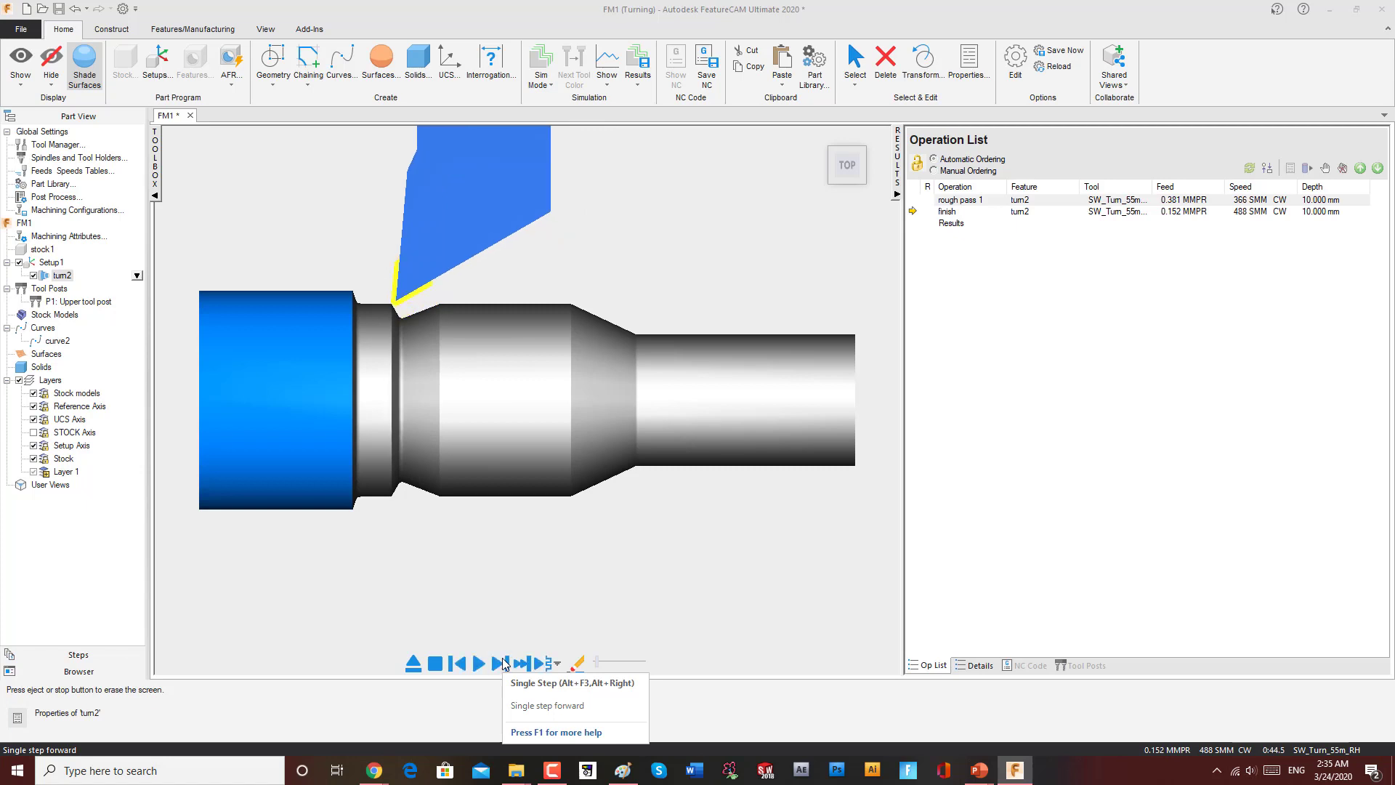
left_click(502, 663)
left_click(503, 663)
left_click(502, 663)
left_click(503, 663)
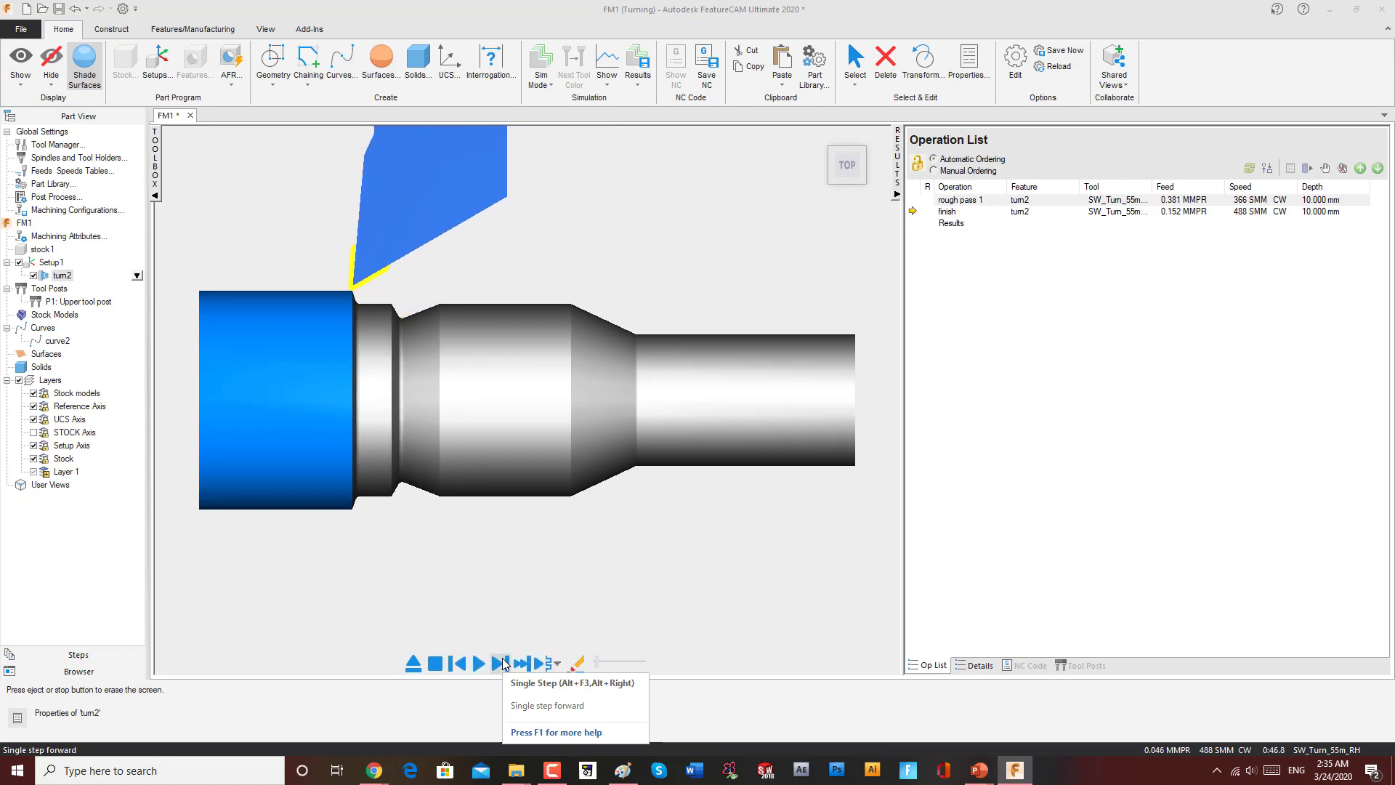
left_click(503, 664)
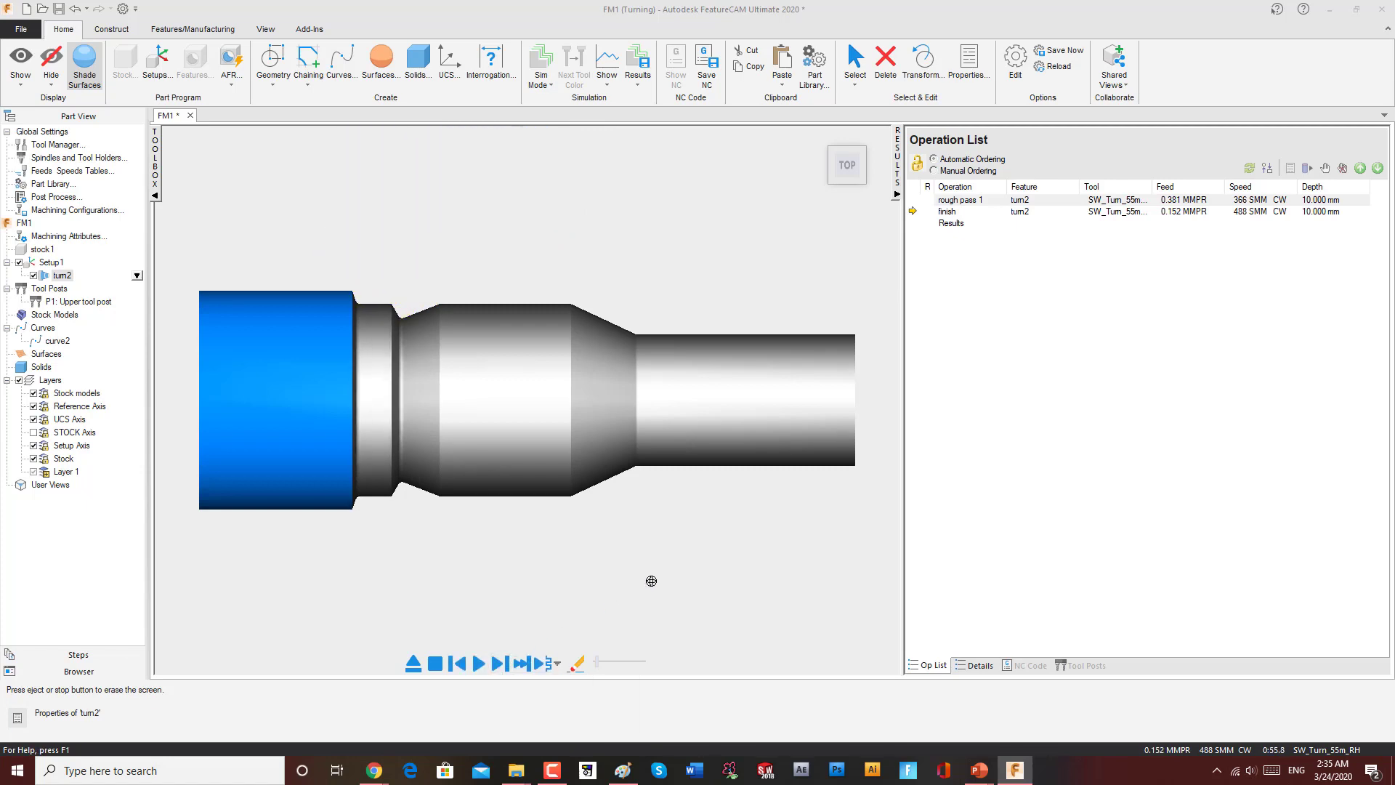
left_click(413, 662)
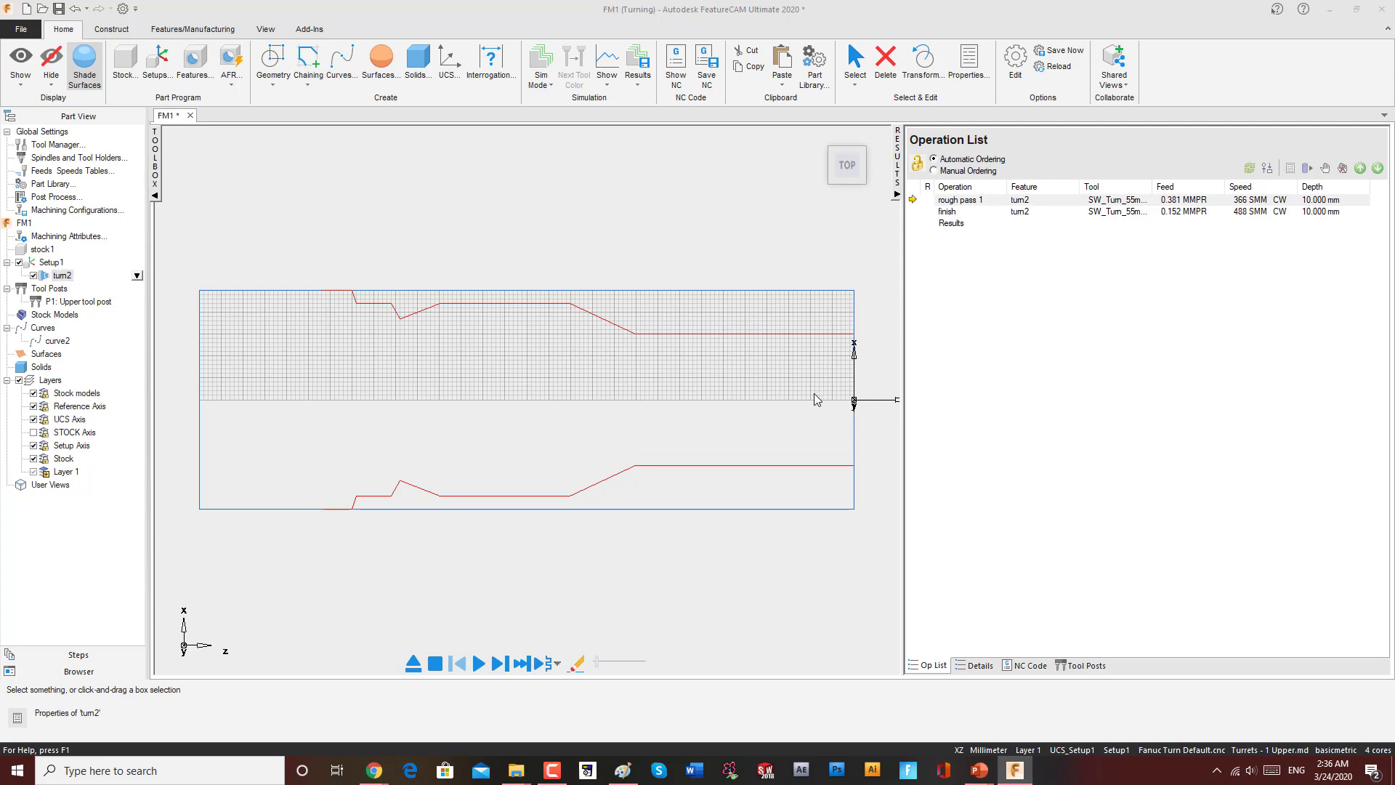
Step: Draw a horizontal line at 18 mm from about Z 7 to Z -64 across the part's right section
scroll(458, 411, "down", 2)
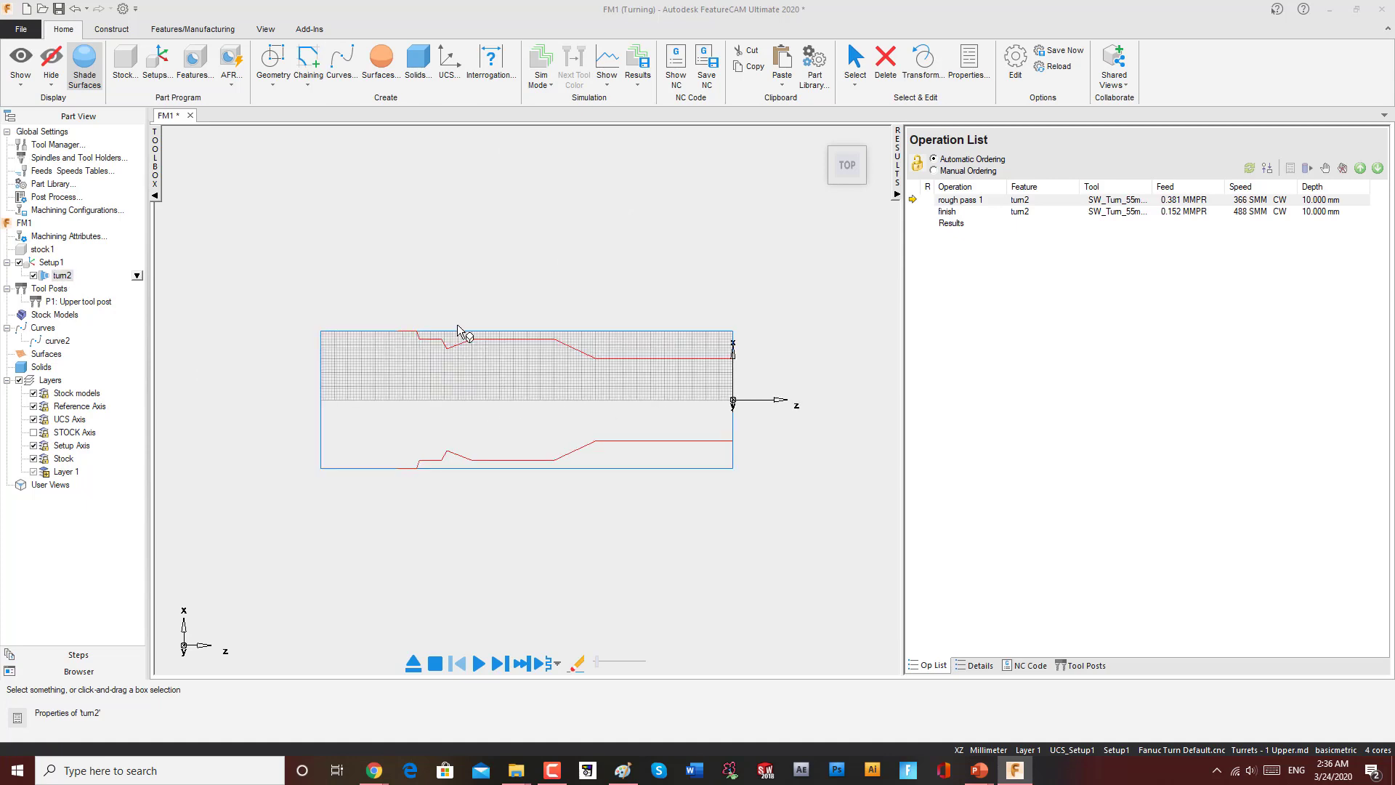
left_click(308, 69)
left_click(276, 85)
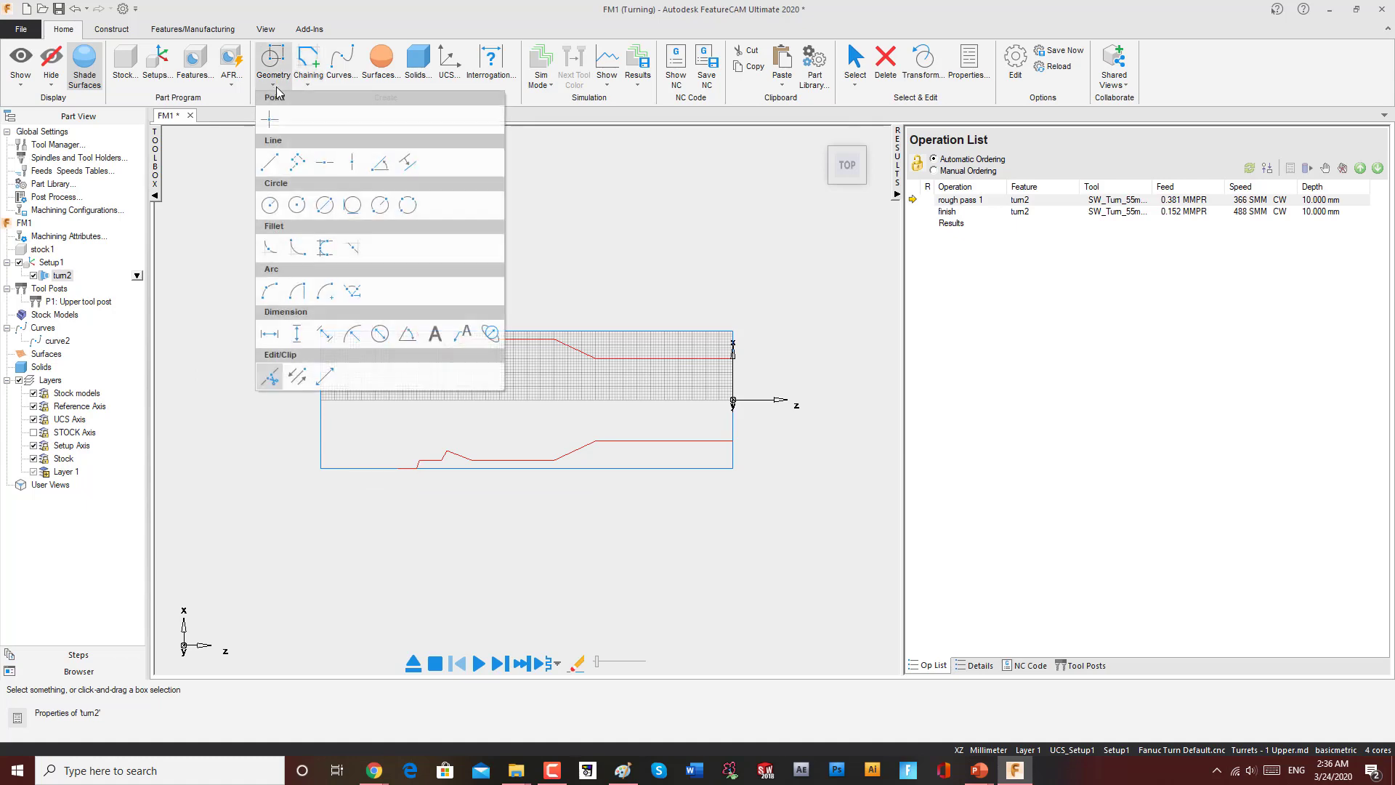
left_click(277, 157)
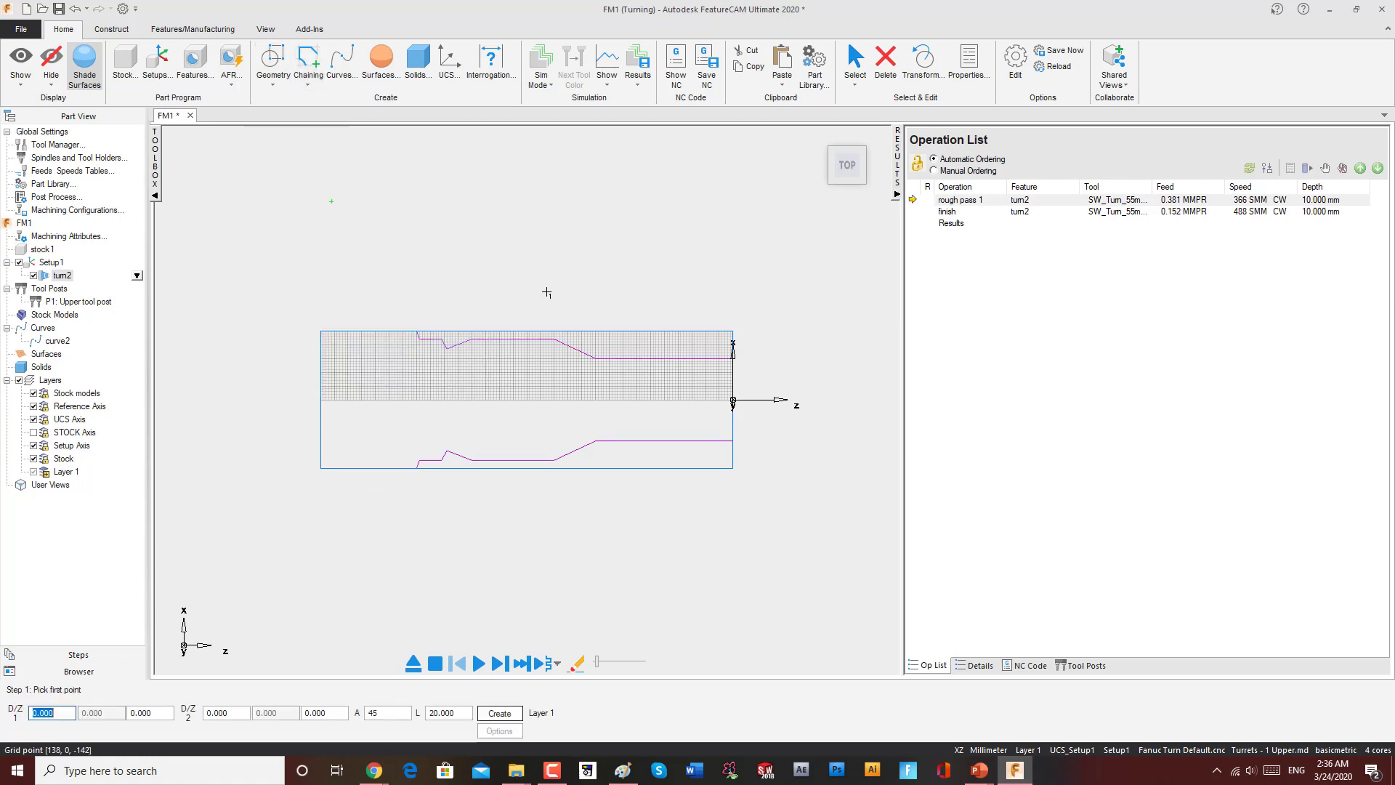
left_click(754, 374)
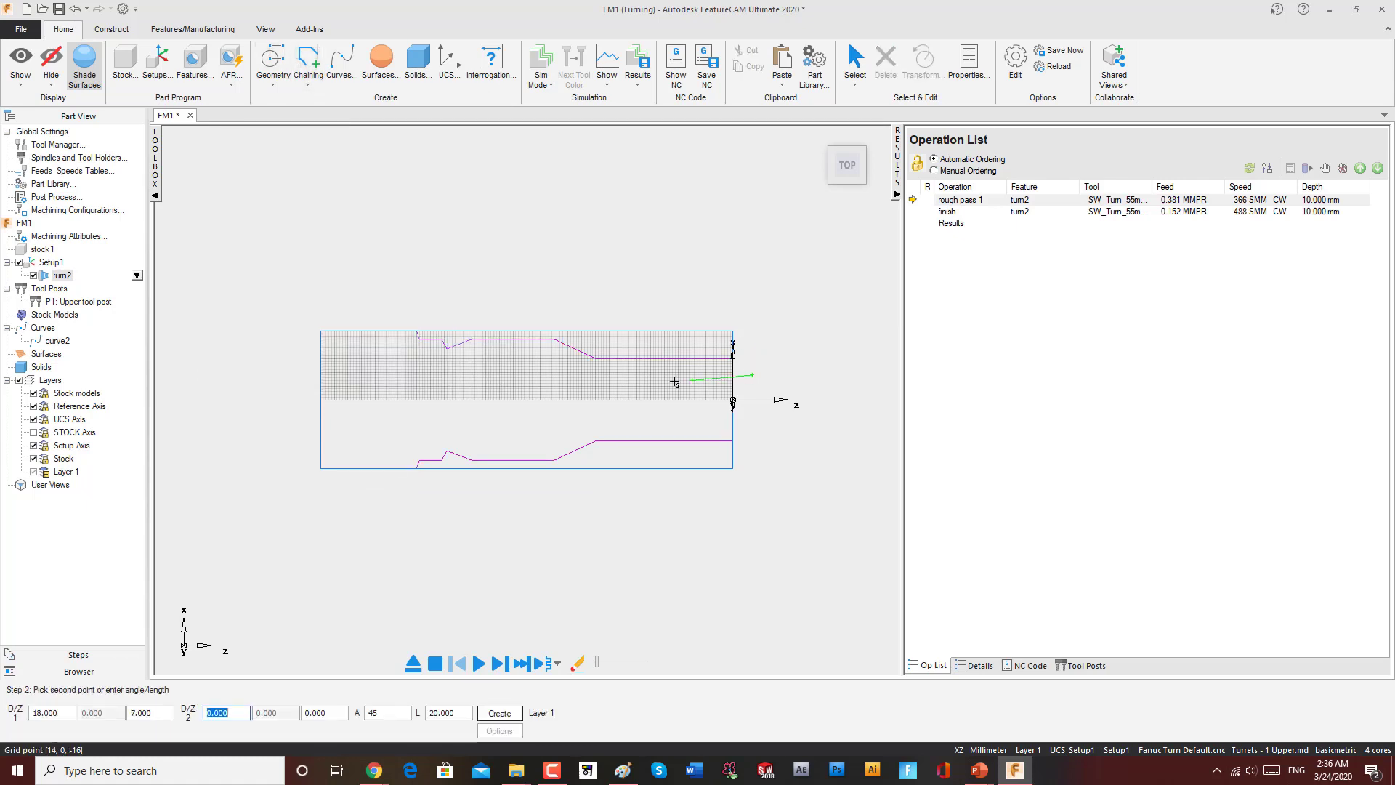
left_click(558, 374)
Step: Chain the horizontal line into a new curve
left_click(309, 87)
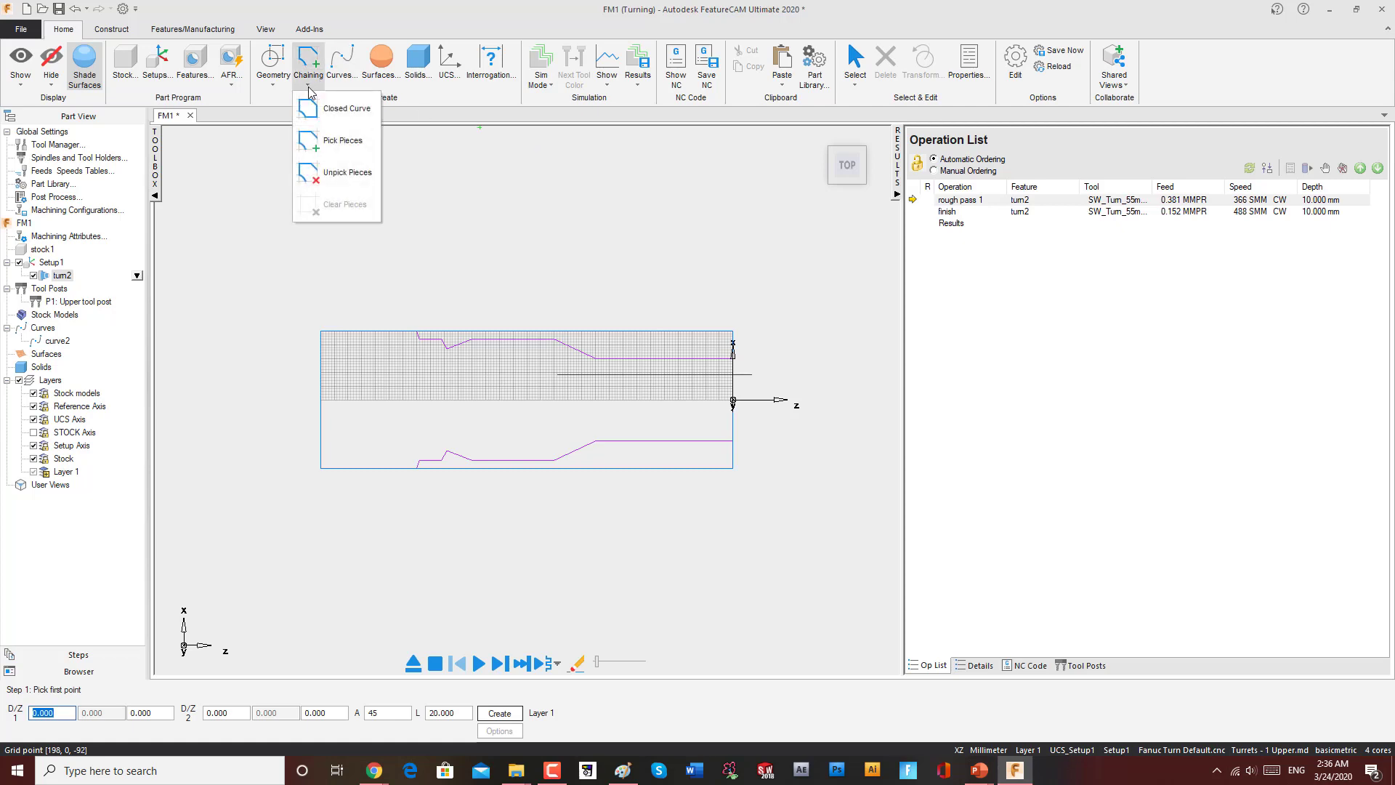
left_click(320, 141)
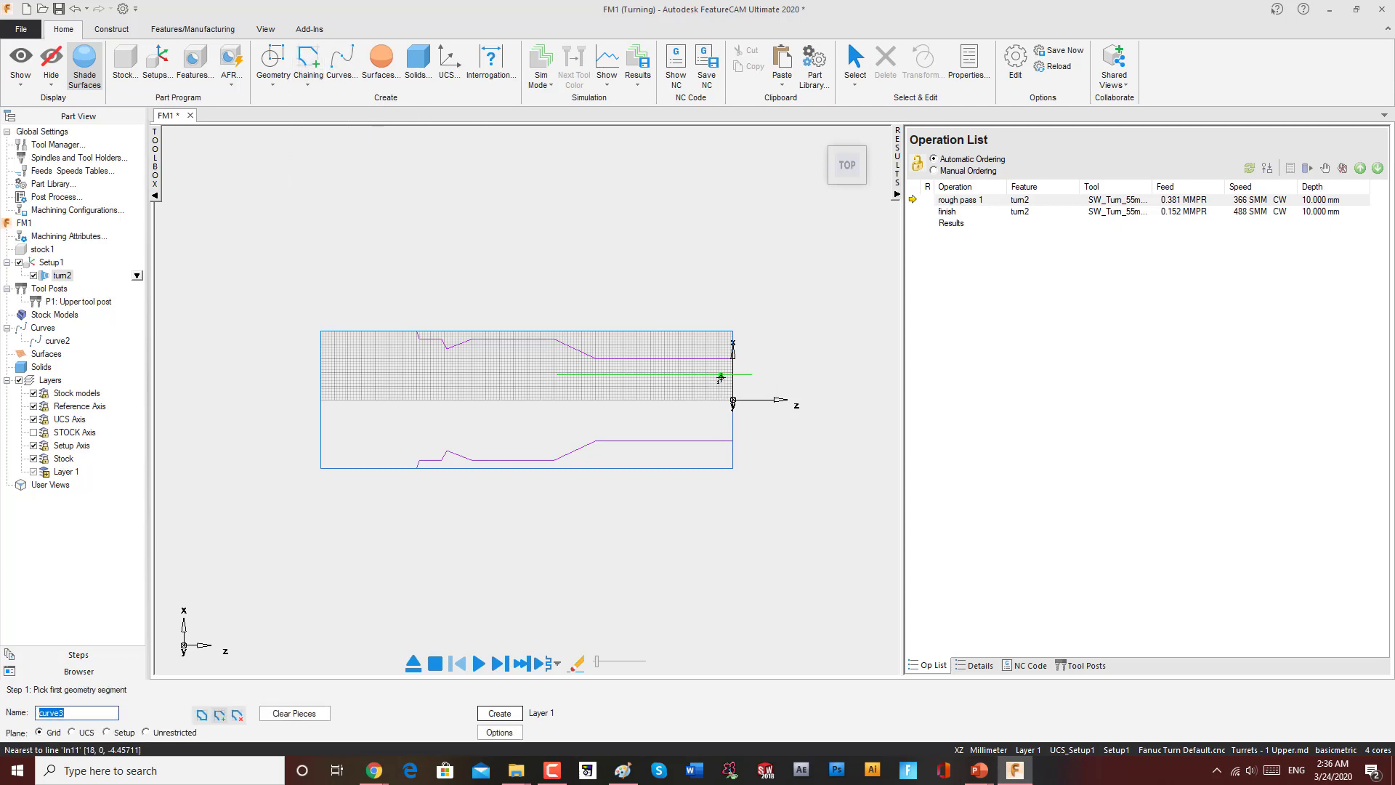
left_click(720, 377)
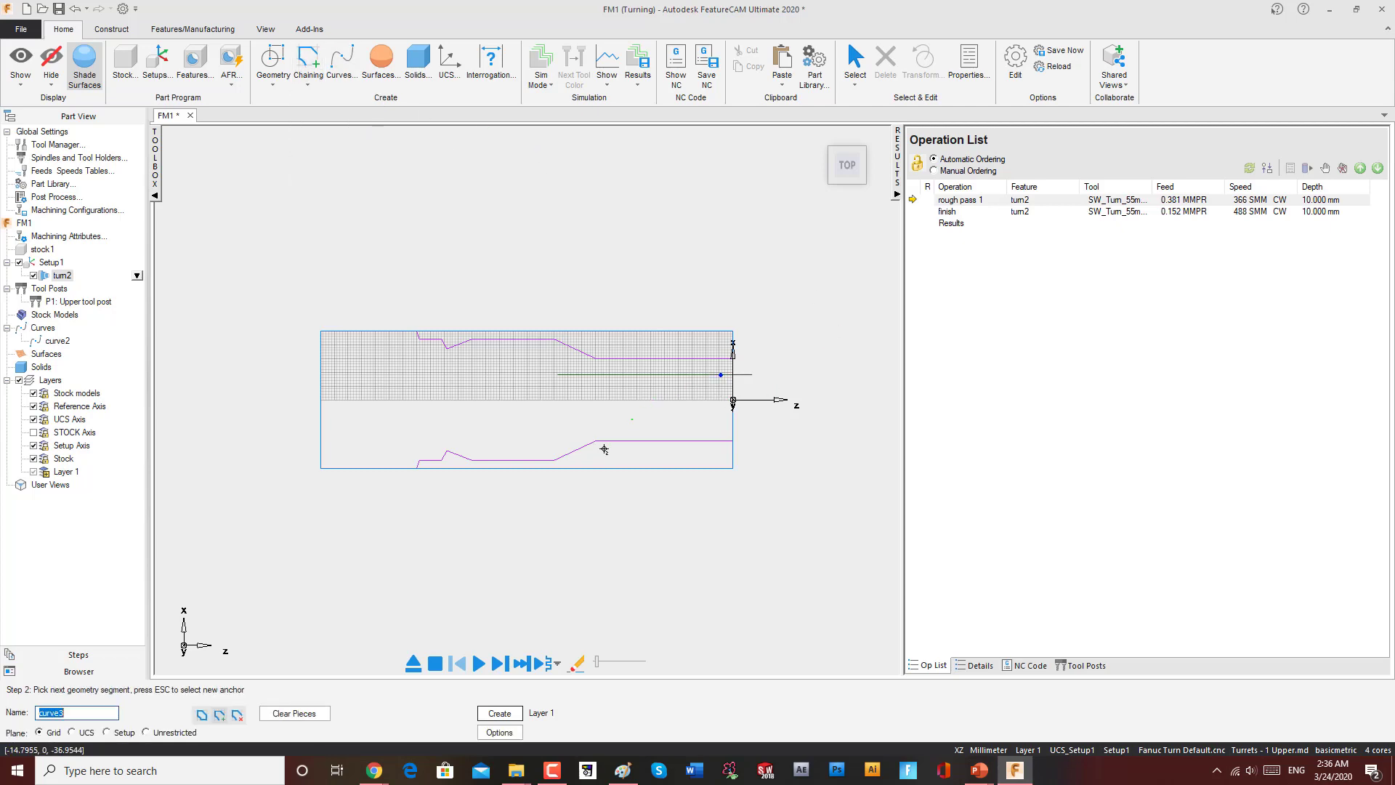
left_click(578, 377)
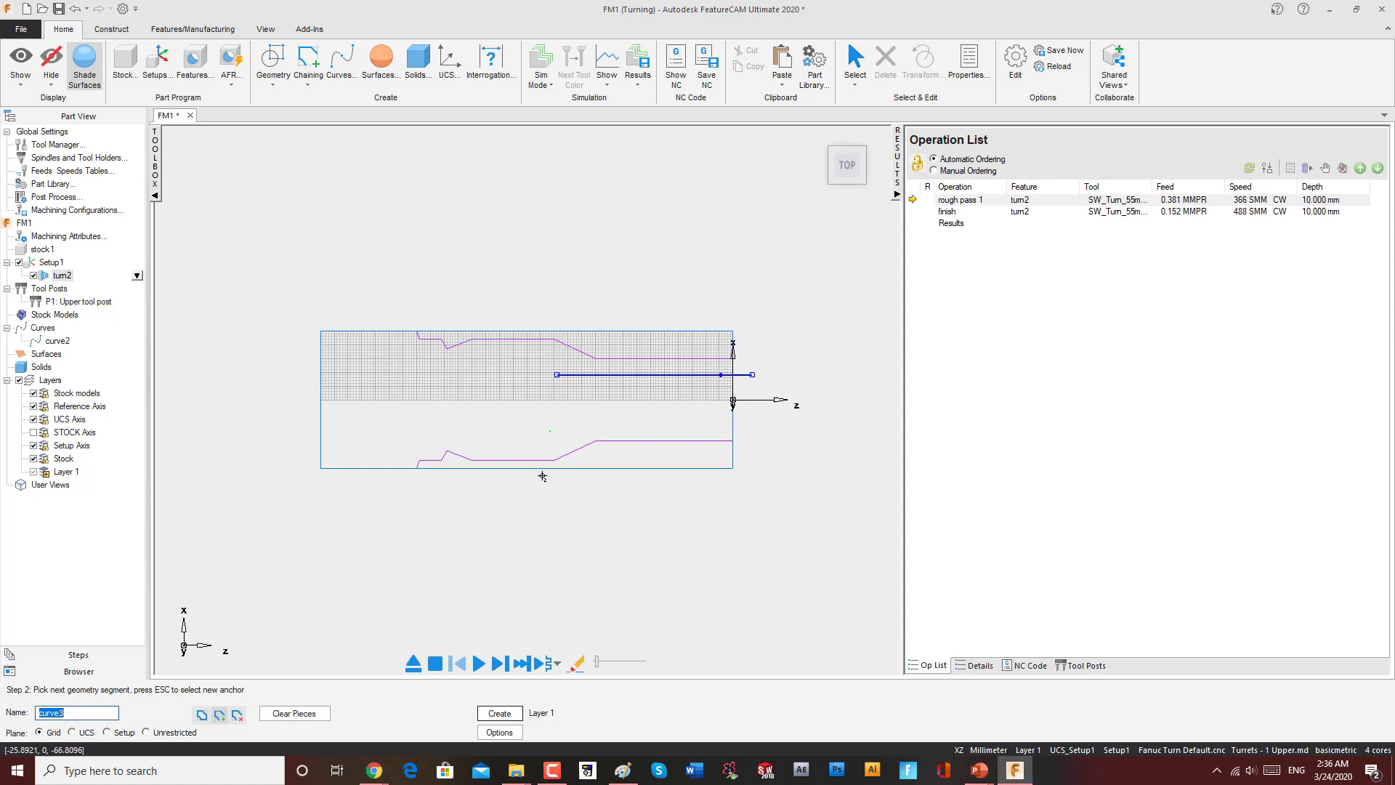
left_click(499, 713)
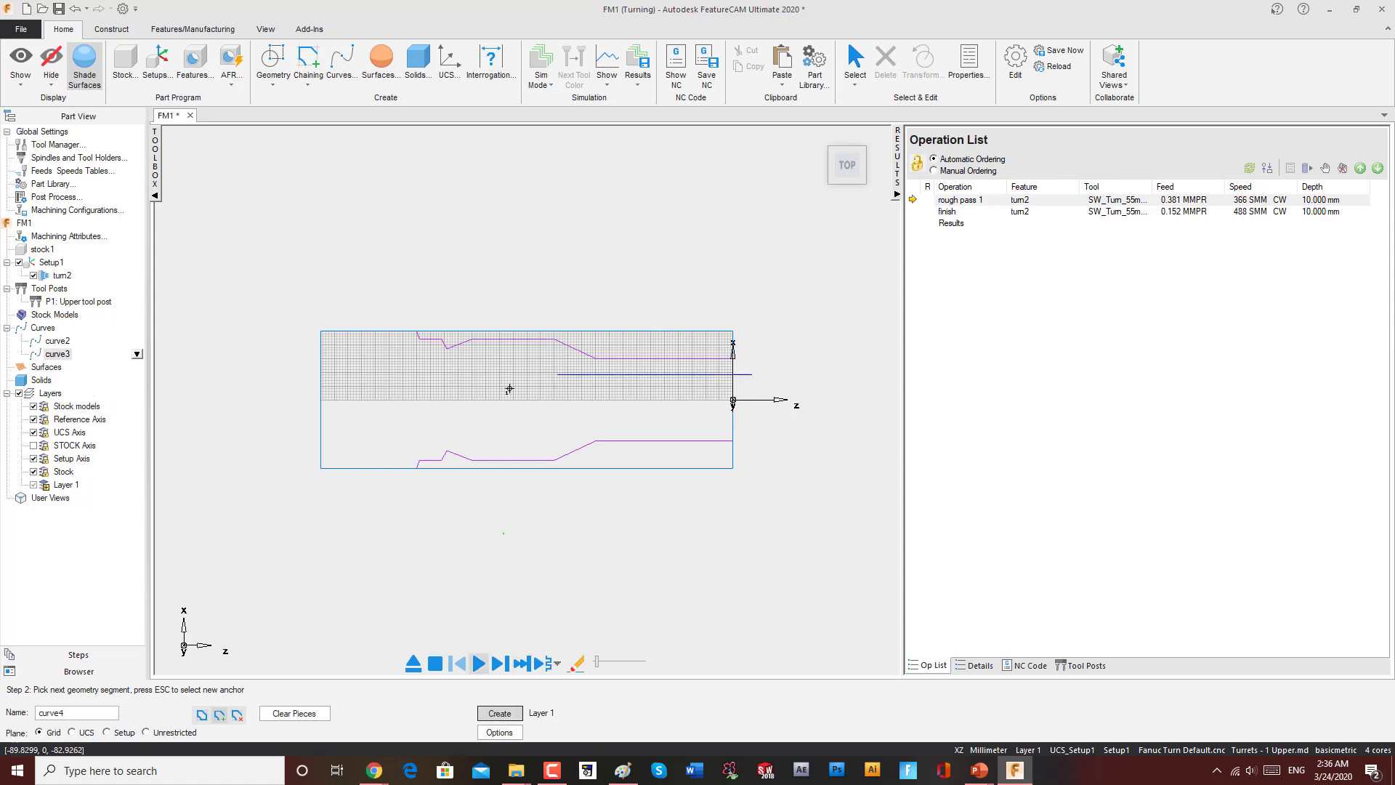
Step: Create a Turning Bore feature from curve3 with the default rough and finish operations
left_click(209, 52)
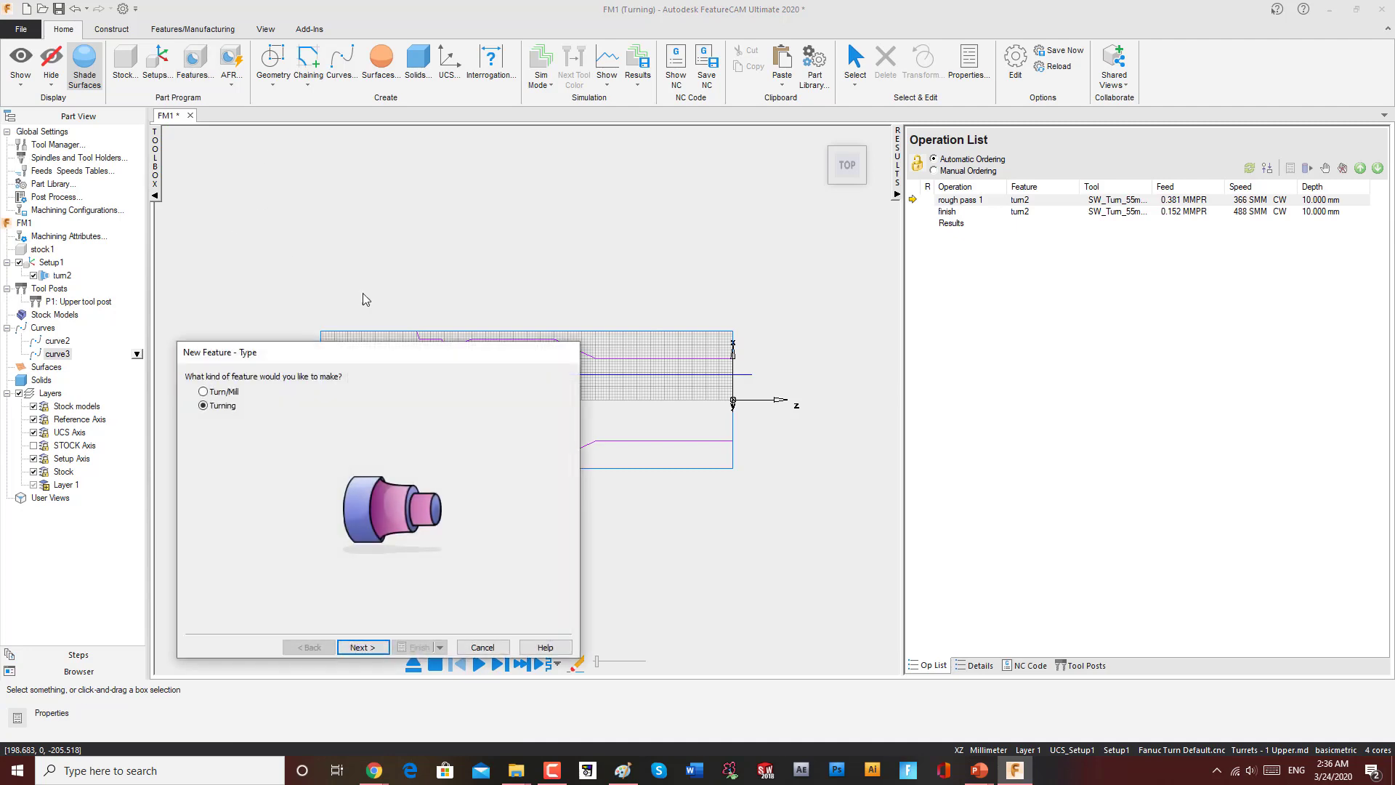
left_click(362, 647)
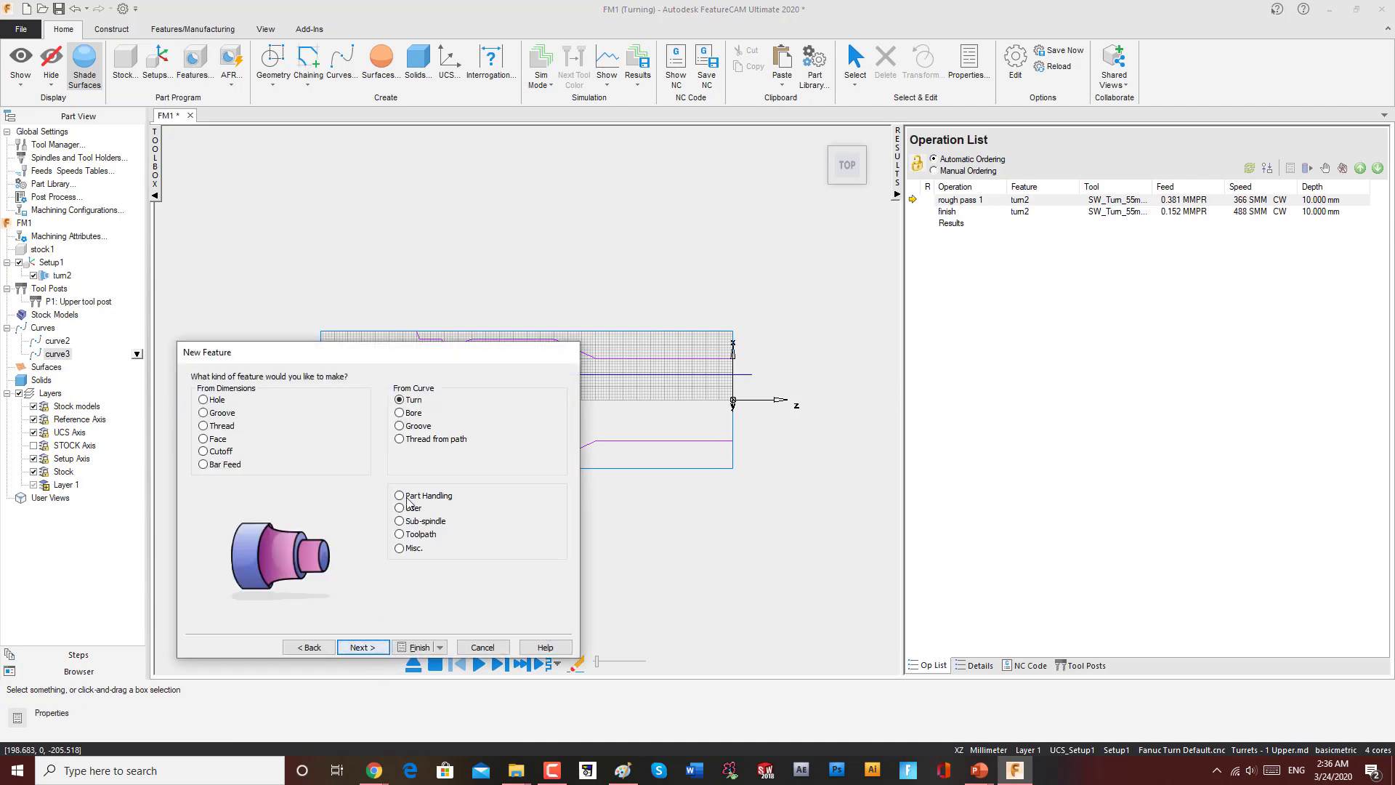
left_click(400, 413)
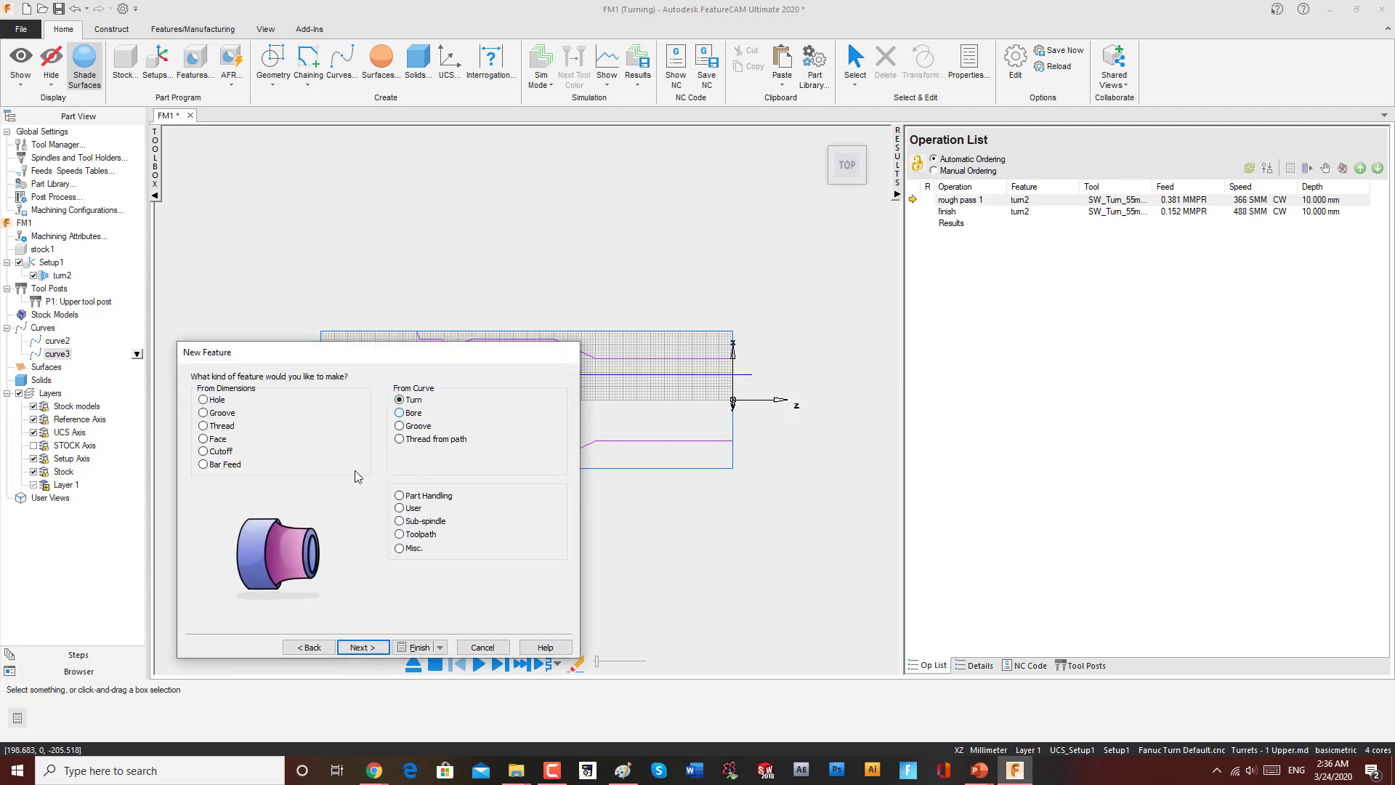
left_click(364, 647)
left_click_drag(526, 353, 389, 172)
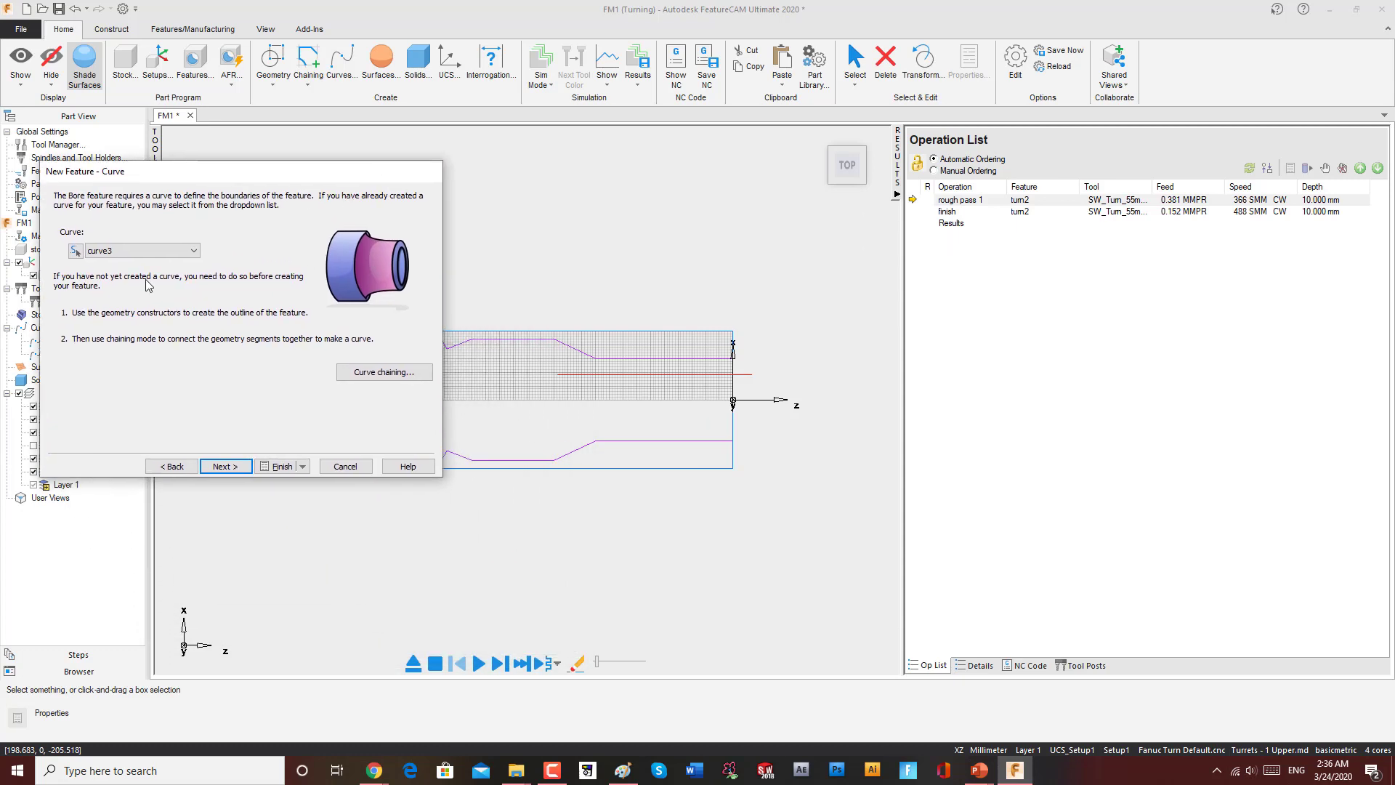
left_click(225, 465)
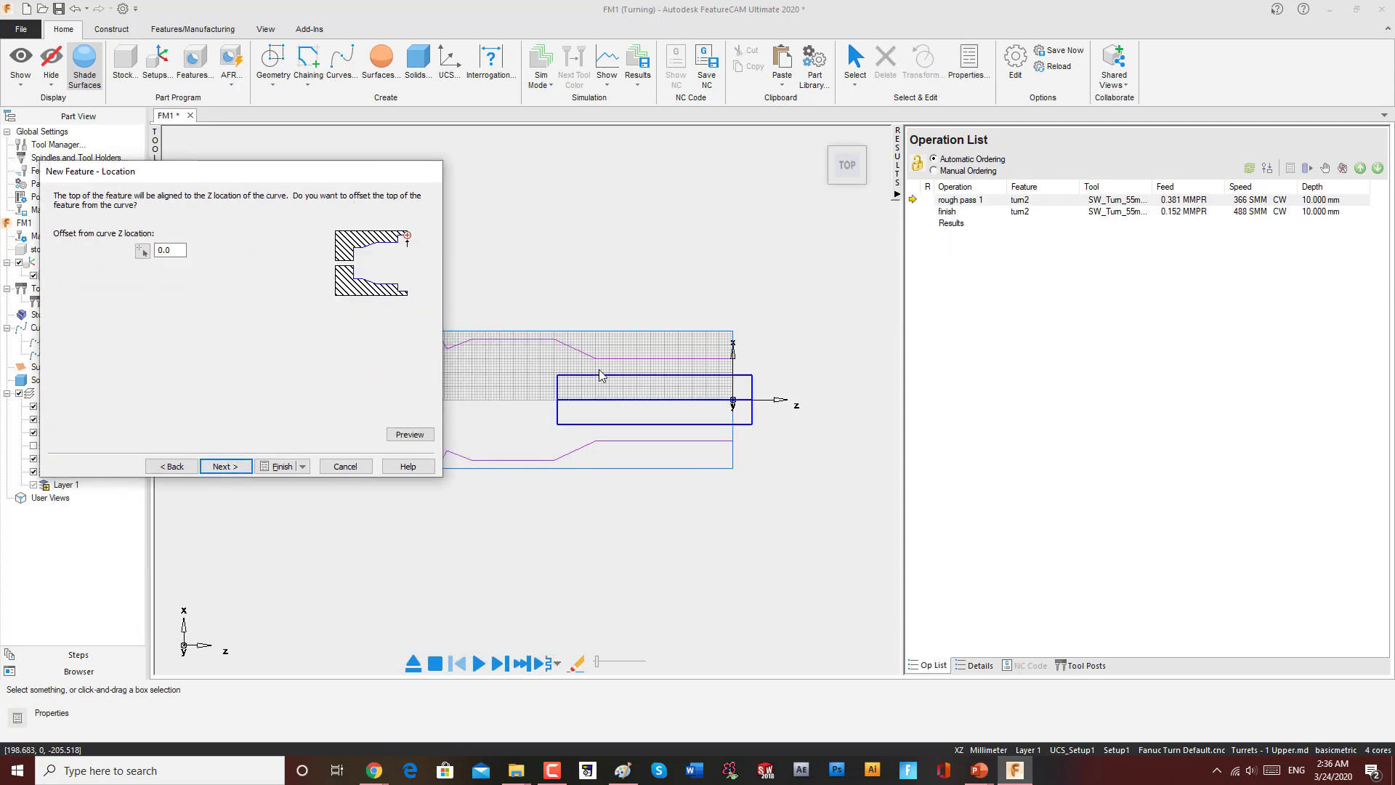
left_click(225, 465)
left_click(225, 466)
left_click(280, 467)
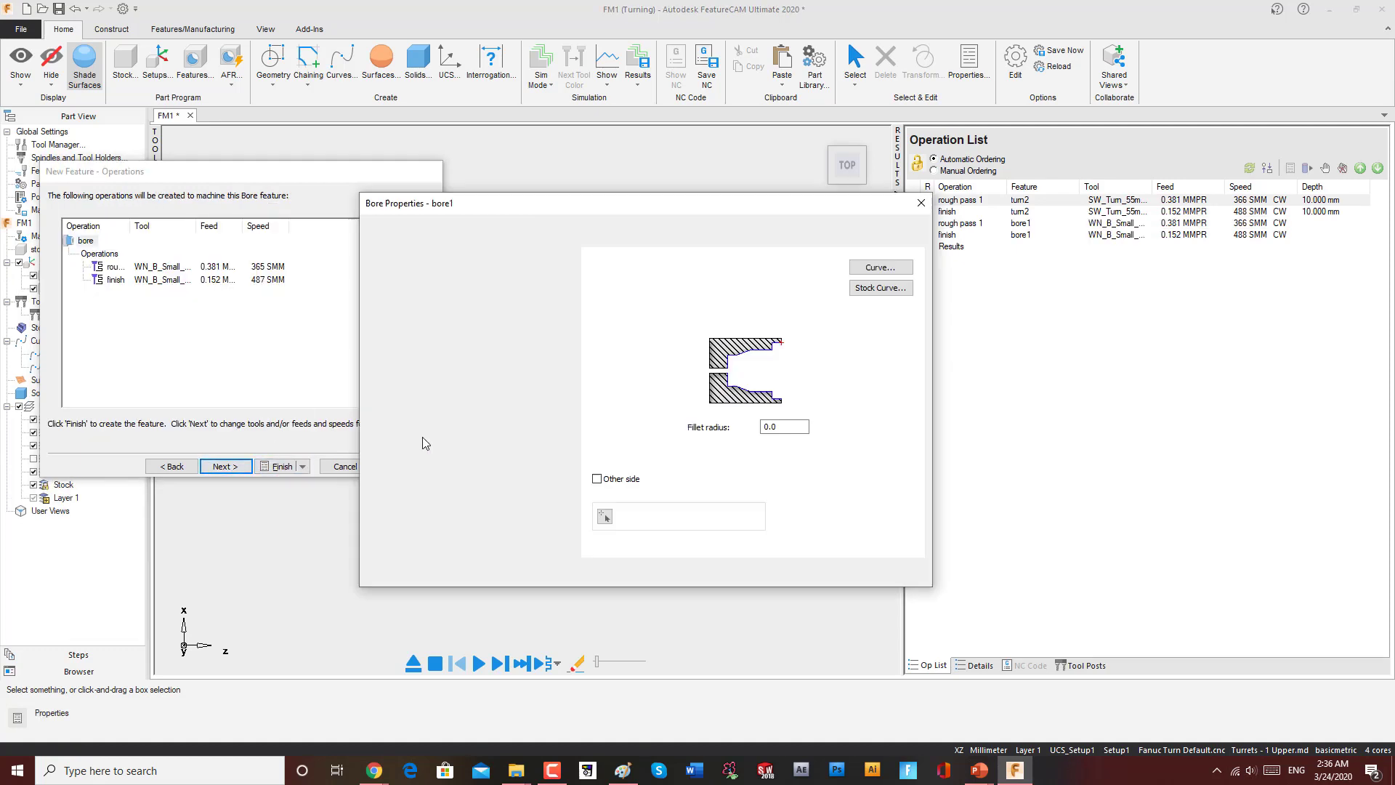
left_click(696, 573)
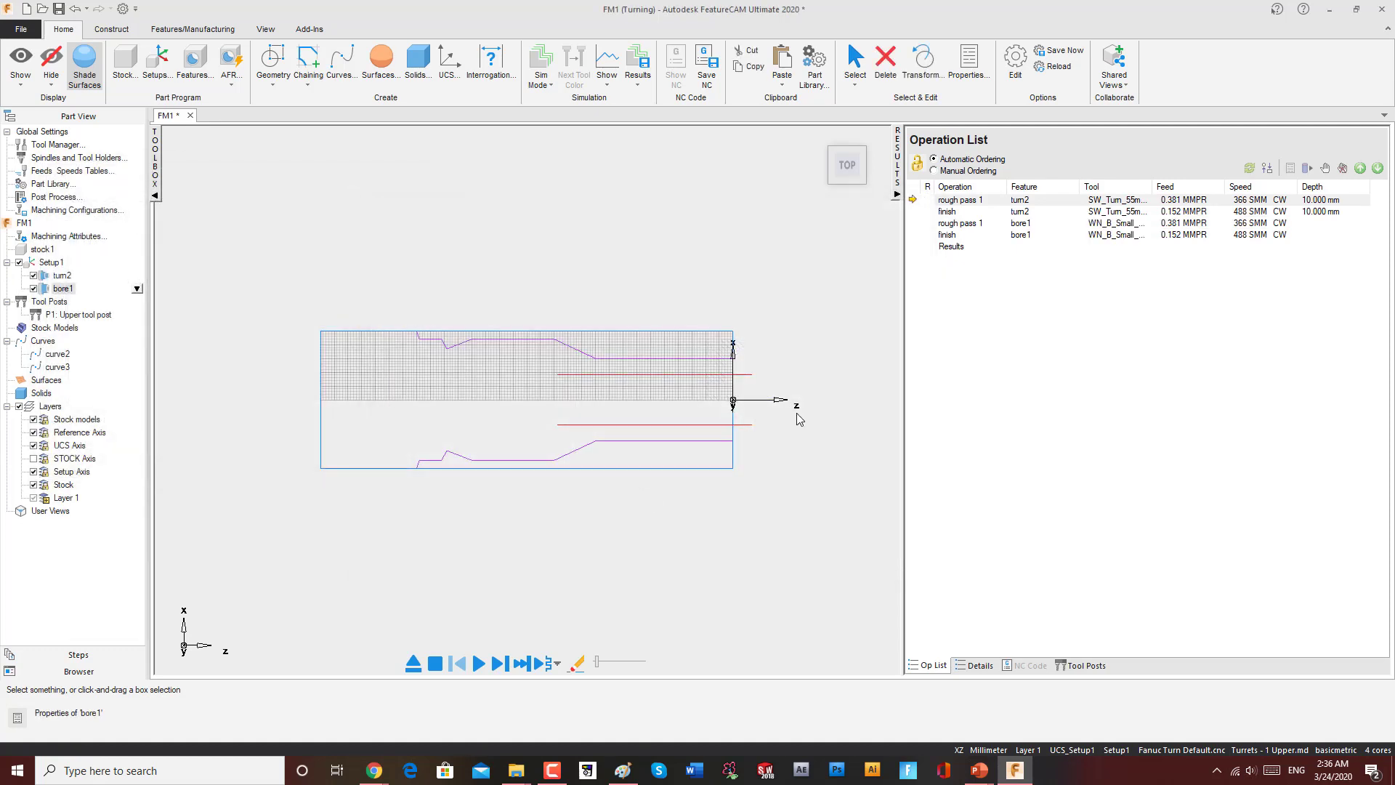
Step: Run the 3D simulation of the bore operations and dismiss the possible-gouge warning
middle_click_drag(798, 418, 738, 436)
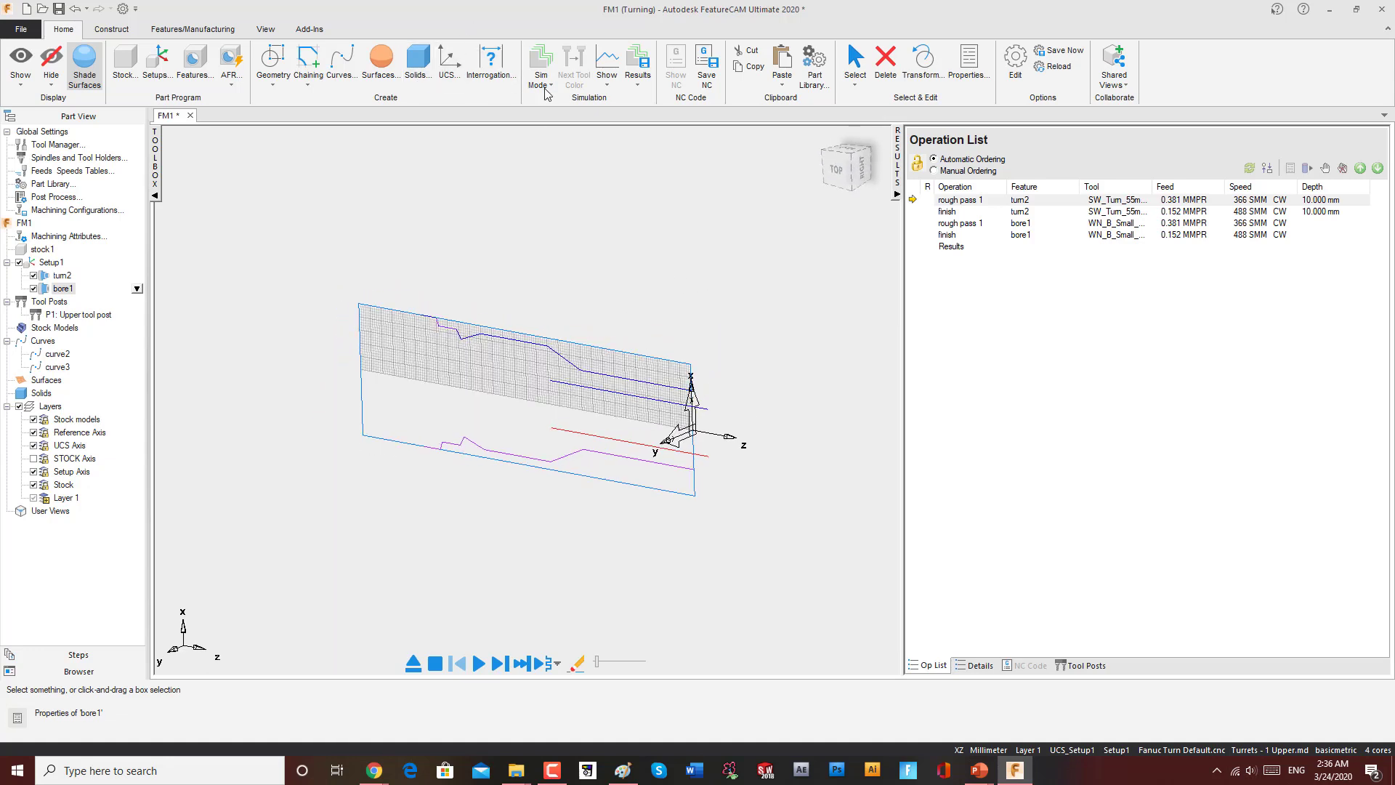
left_click(545, 85)
left_click(554, 235)
left_click(478, 662)
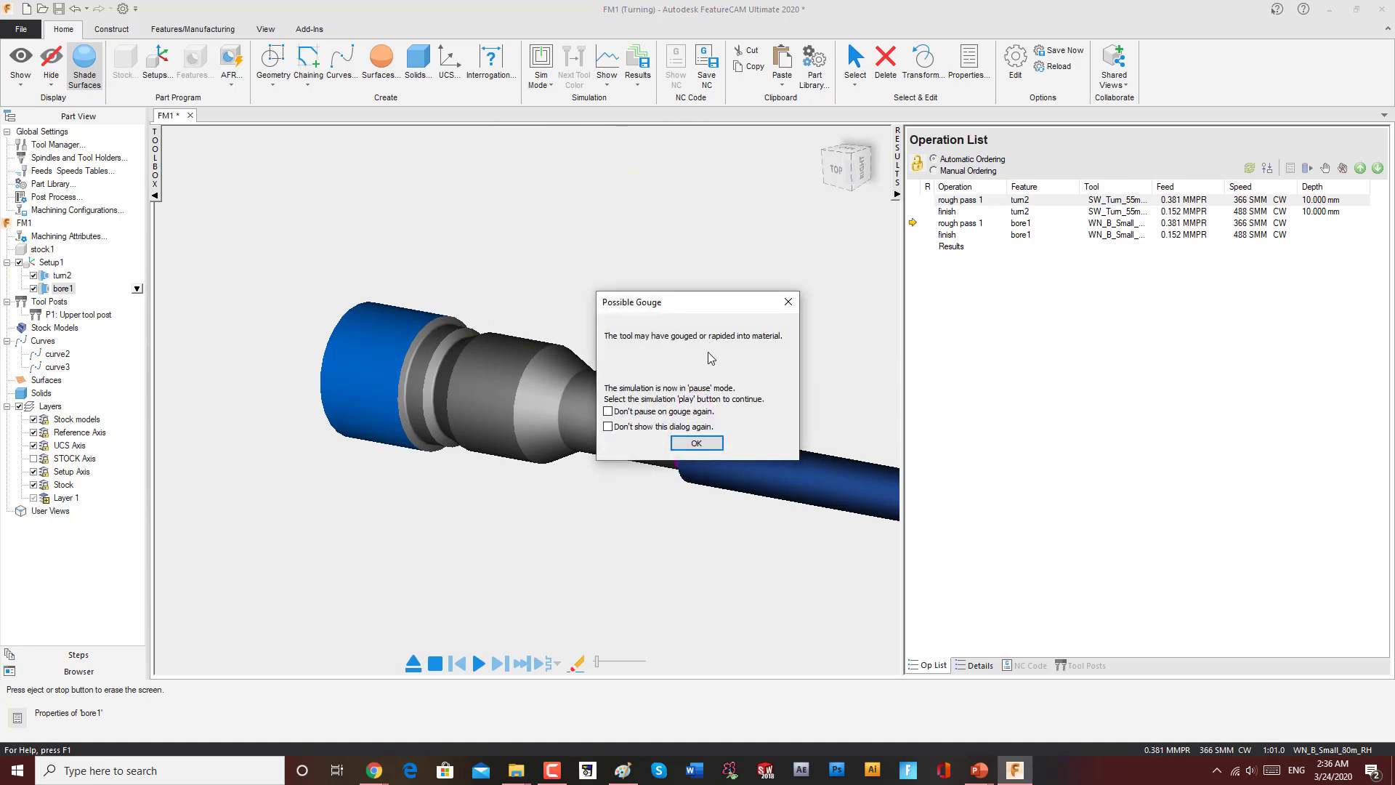
left_click(794, 302)
Step: Orbit and zoom around the simulated part to examine the bore cut
scroll(723, 460, "up", 3)
scroll(731, 454, "down", 3)
middle_click_drag(661, 506, 709, 425)
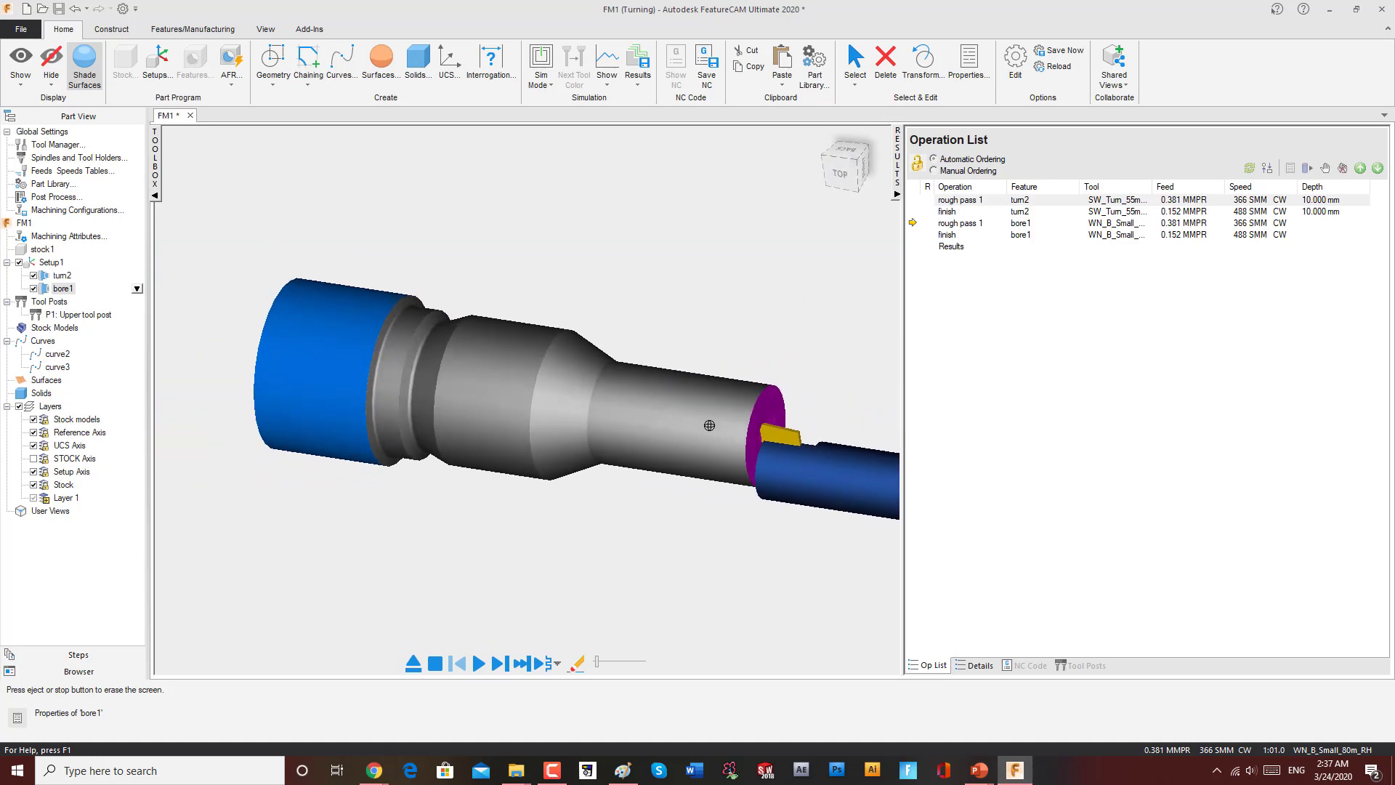
middle_click_drag(443, 512, 473, 483)
scroll(839, 495, "up", 1)
scroll(810, 415, "down", 3)
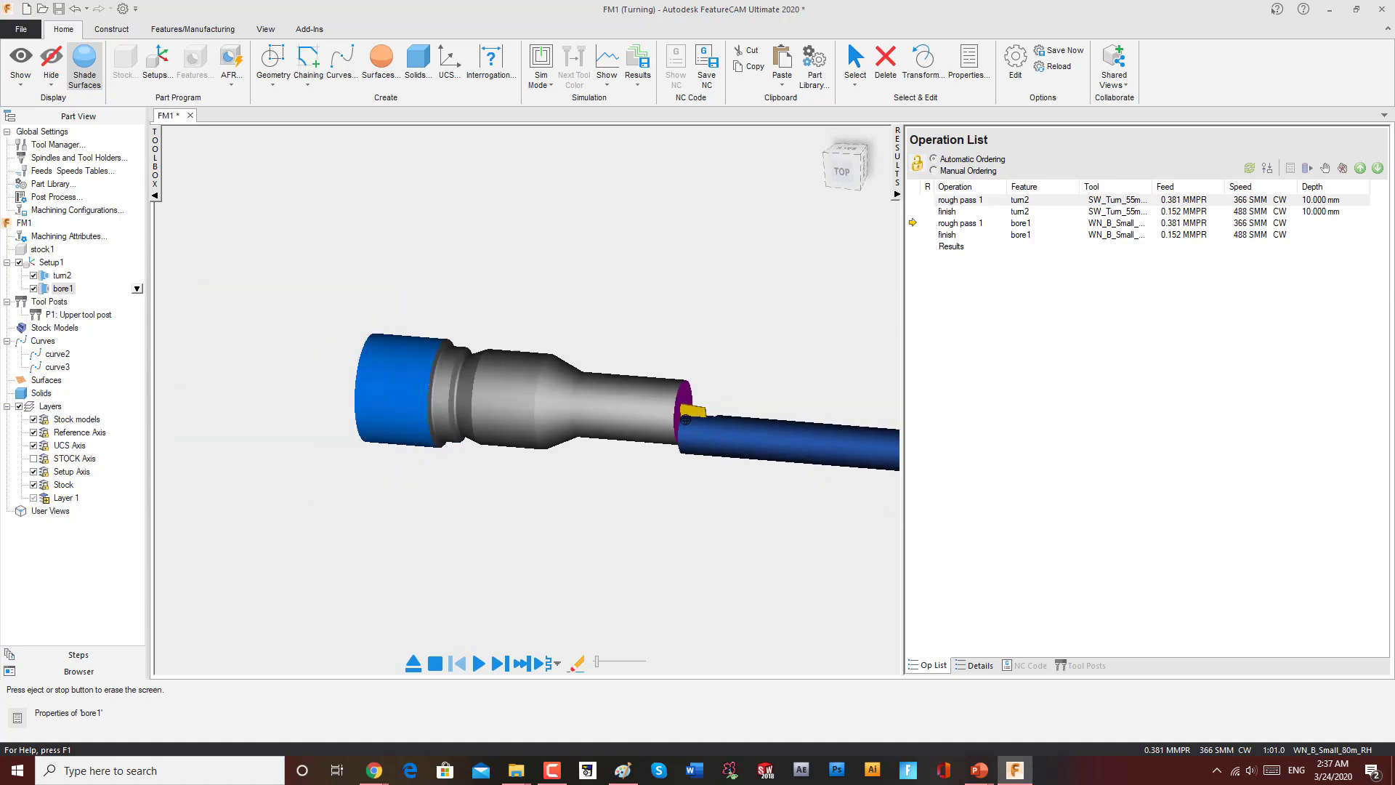
scroll(686, 419, "down", 1)
scroll(656, 407, "down", 1)
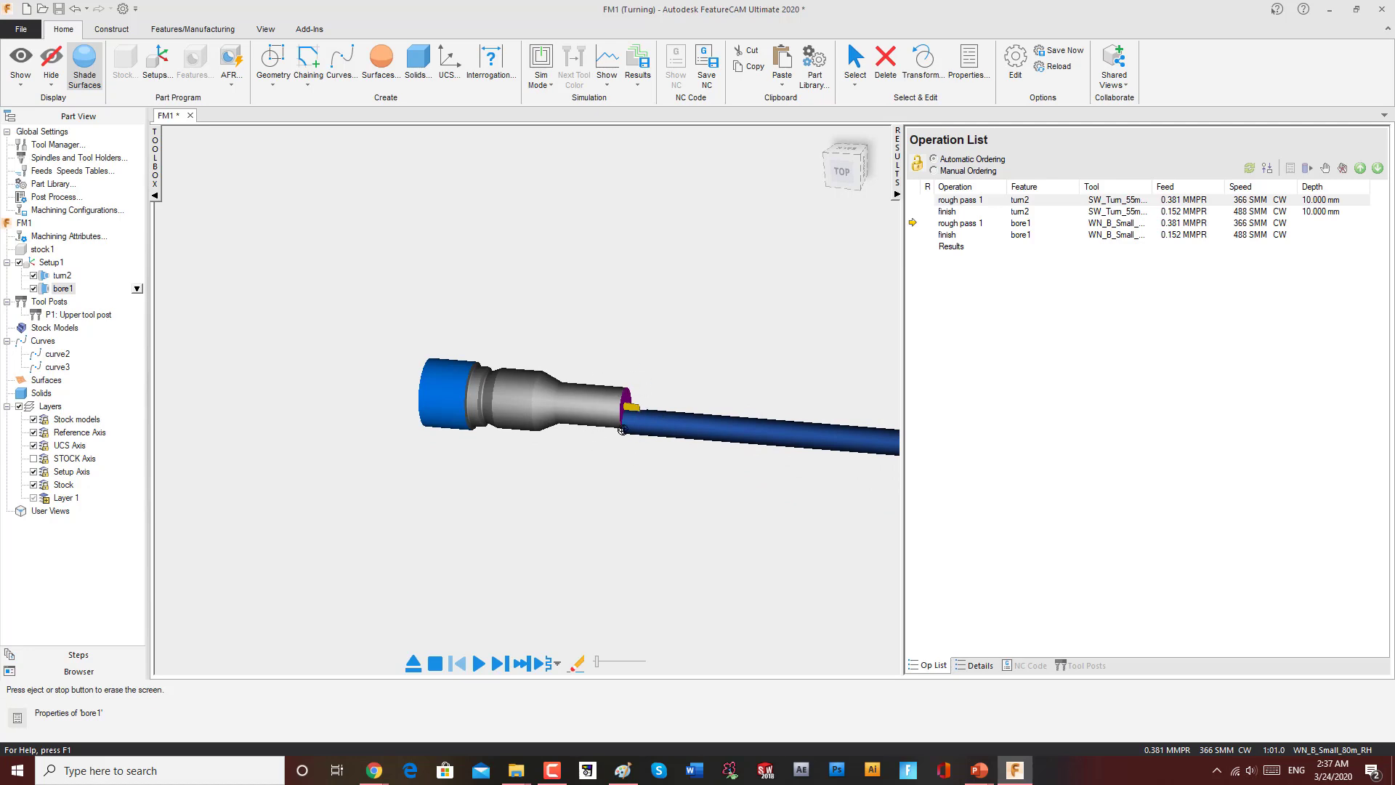
scroll(648, 430, "up", 2)
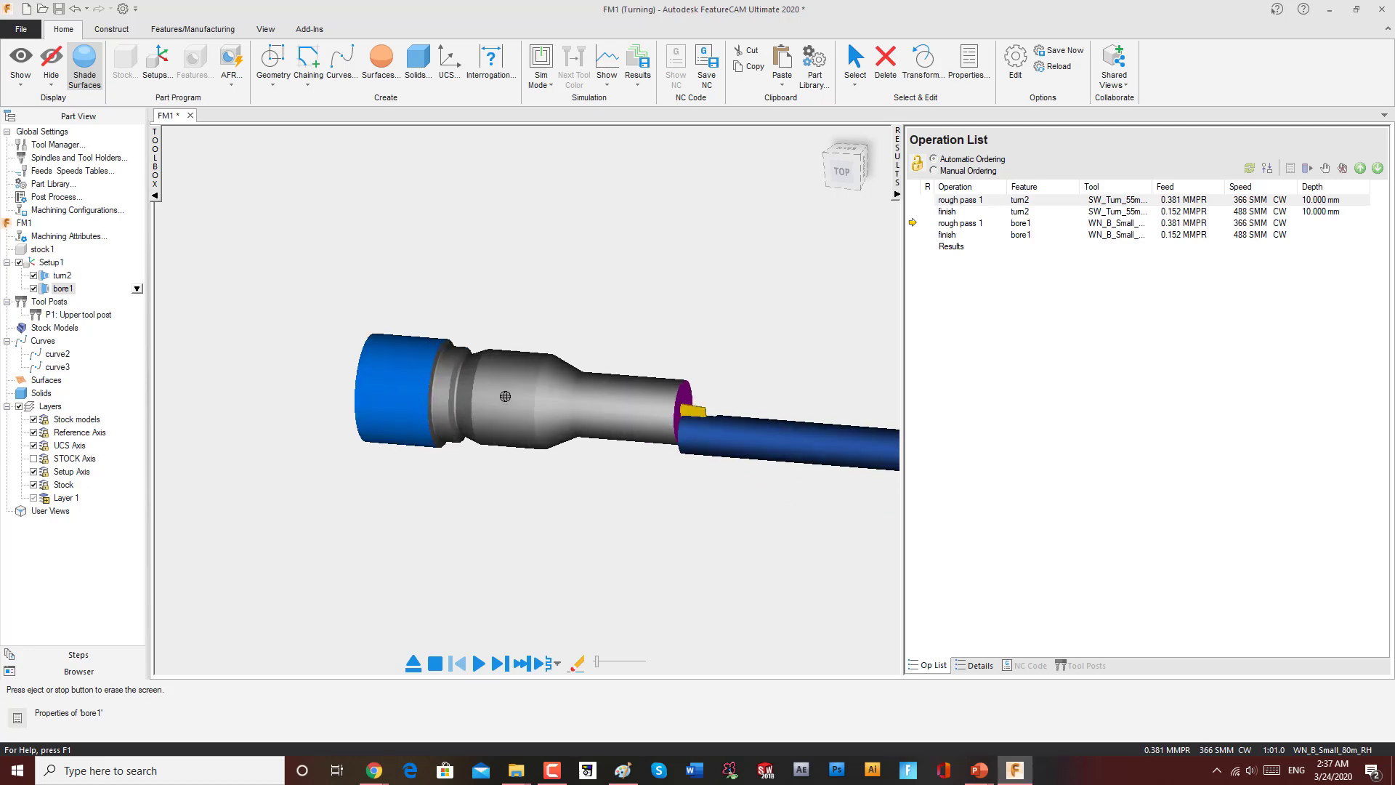
Step: Delete the turn2 feature from Setup1, viewing from the top
left_click(62, 275)
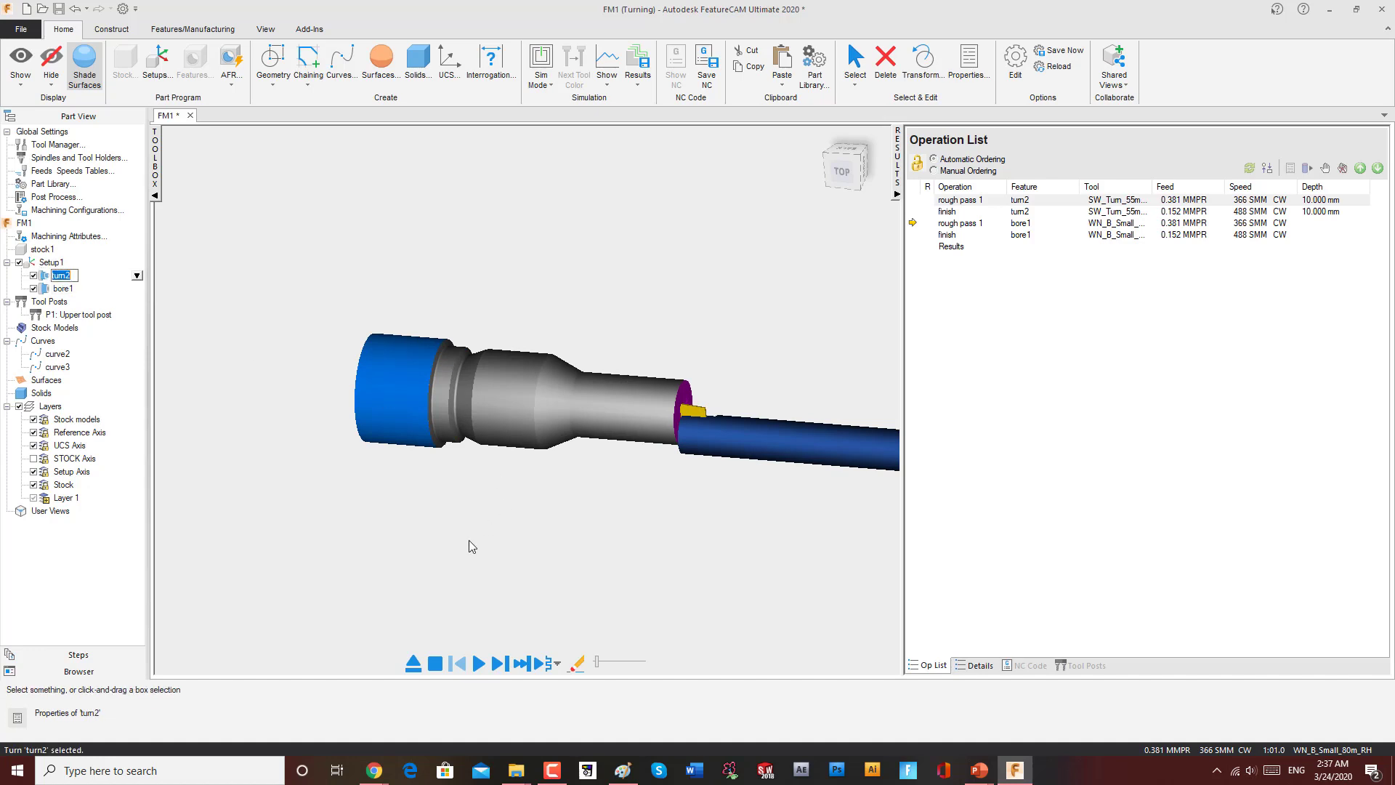
middle_click_drag(563, 479, 585, 448)
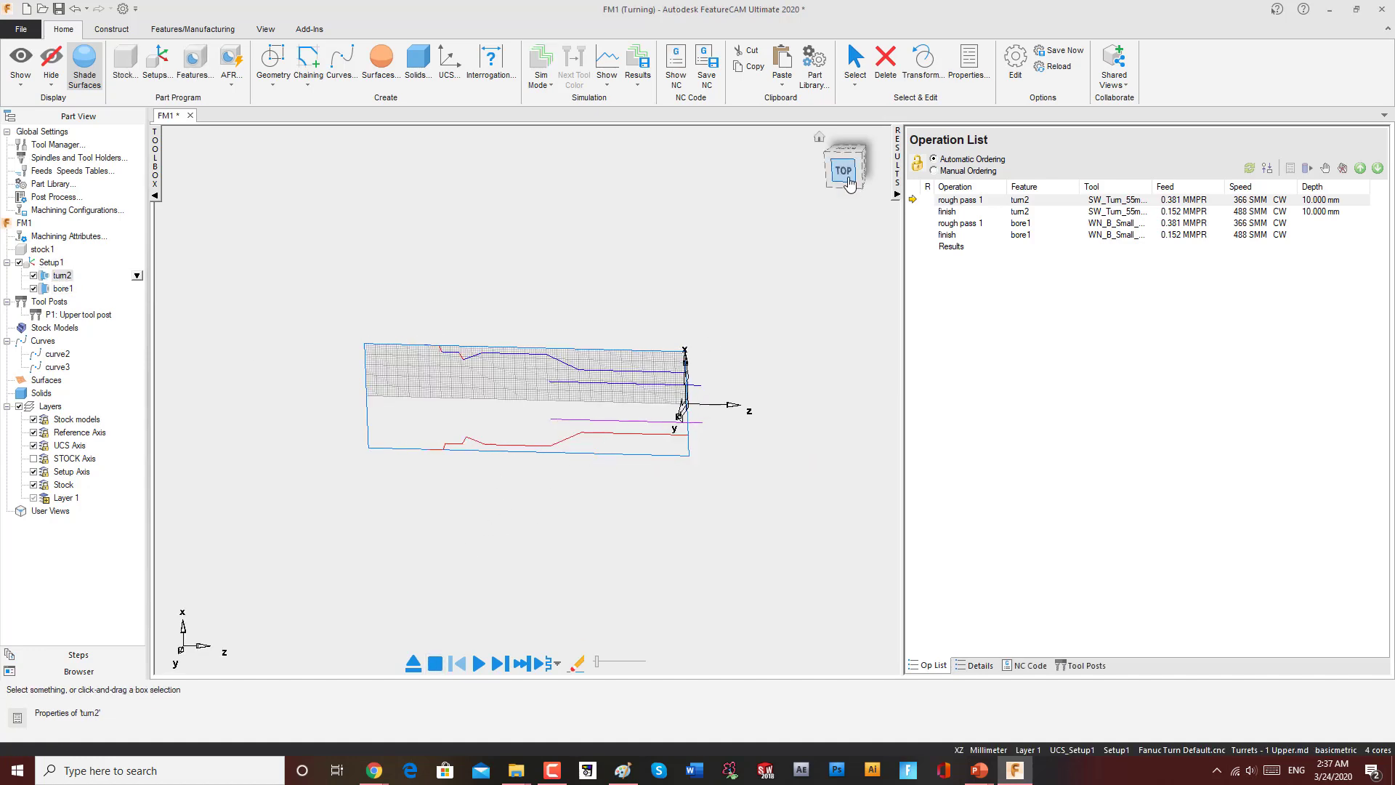
left_click(848, 176)
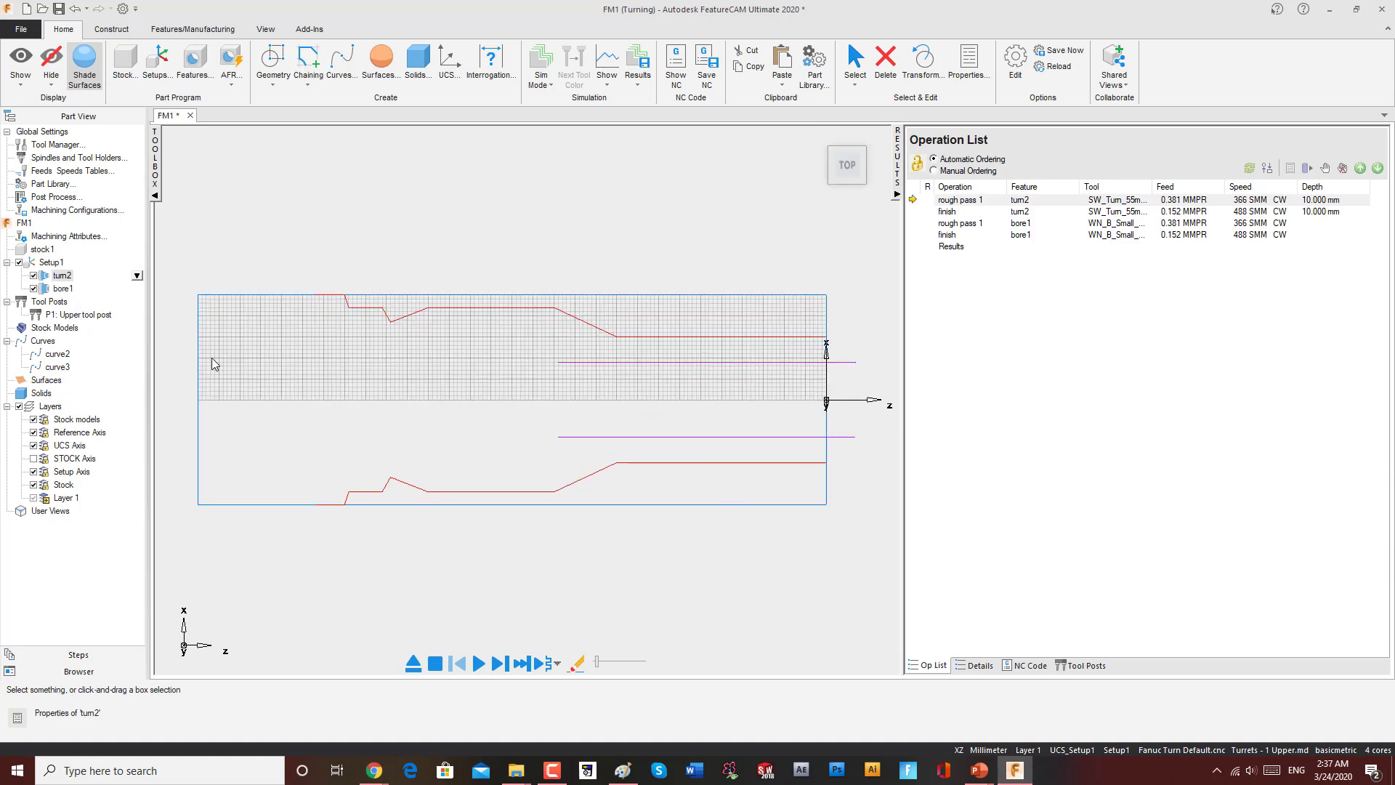
right_click(64, 276)
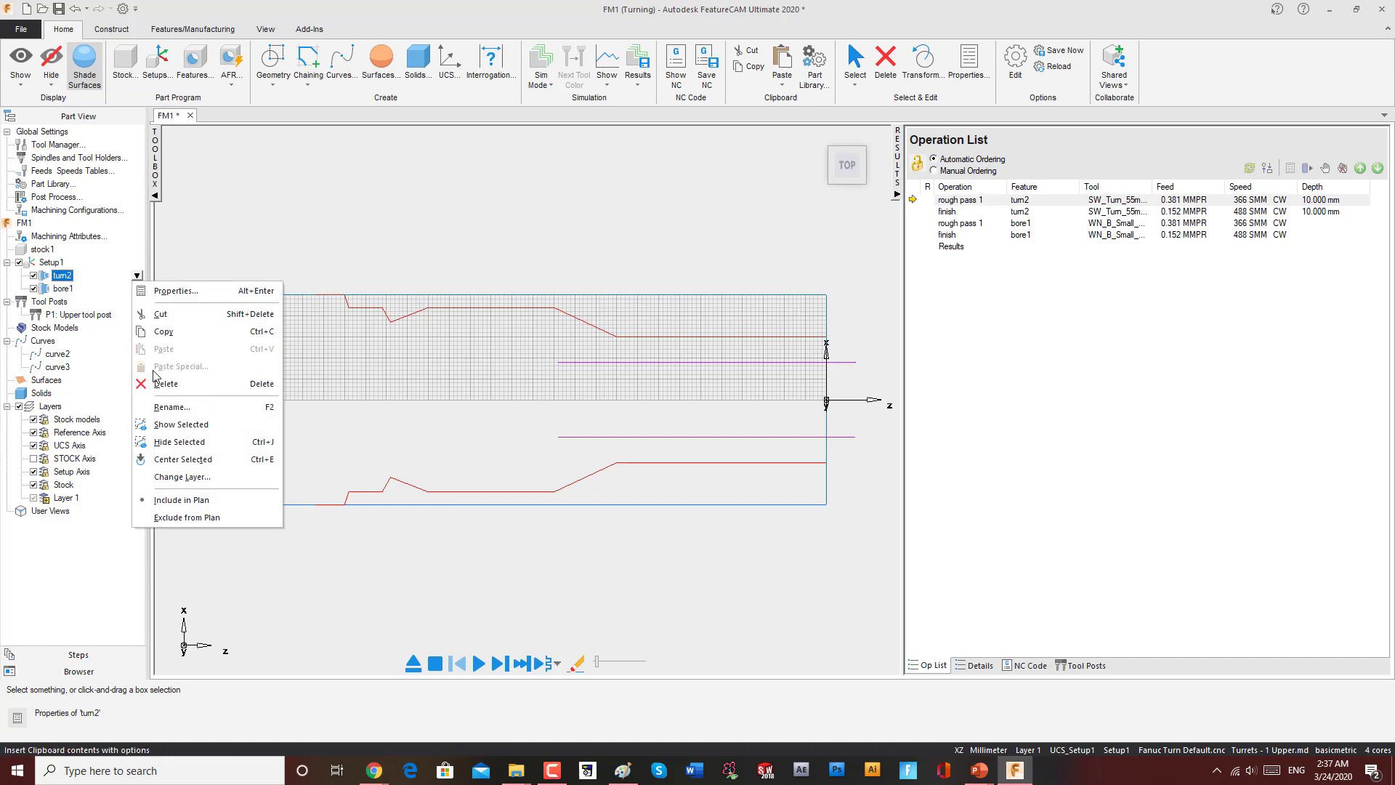
left_click(161, 384)
Step: Delete curve2 and the remaining outer profile lines
left_click(61, 340)
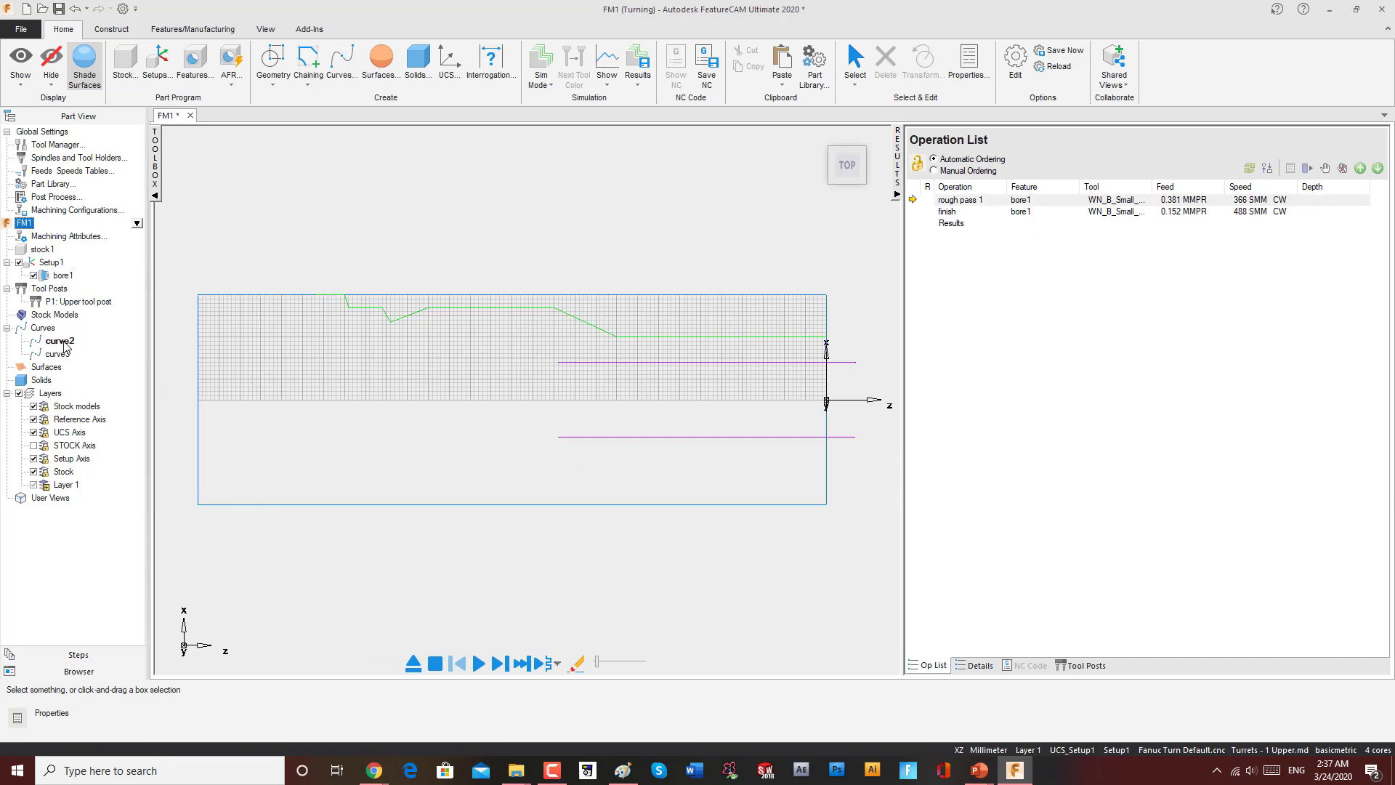
right_click(64, 343)
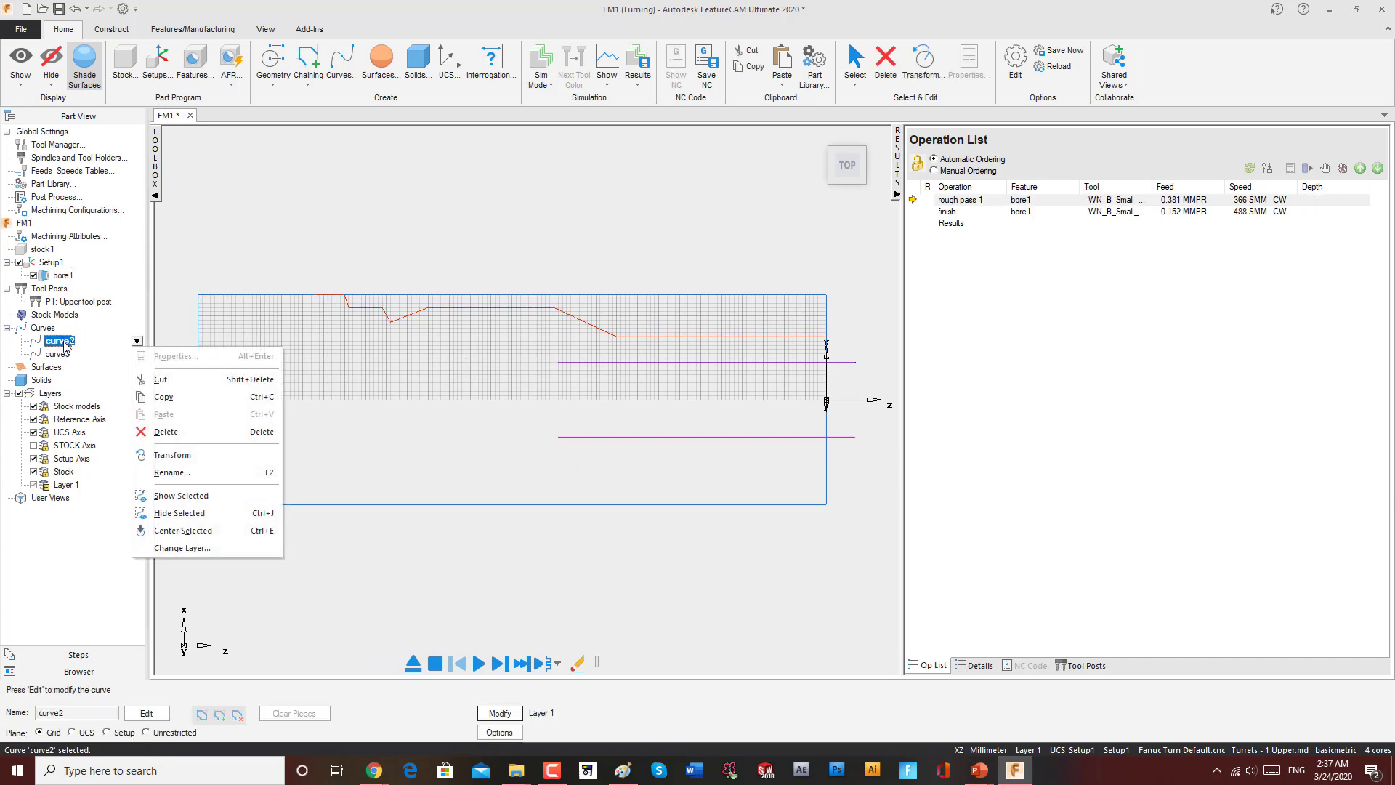
left_click(163, 427)
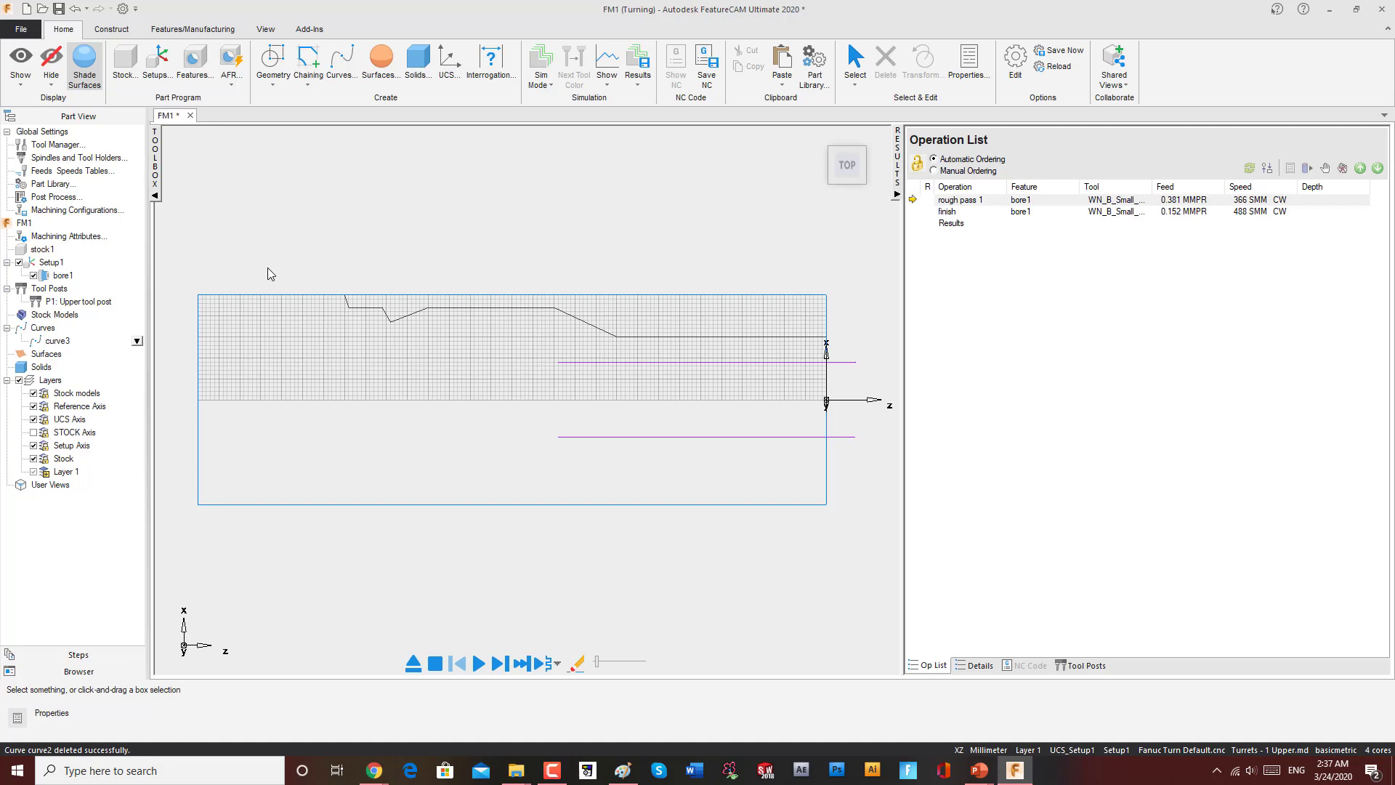
left_click_drag(268, 269, 860, 354)
key("Delete")
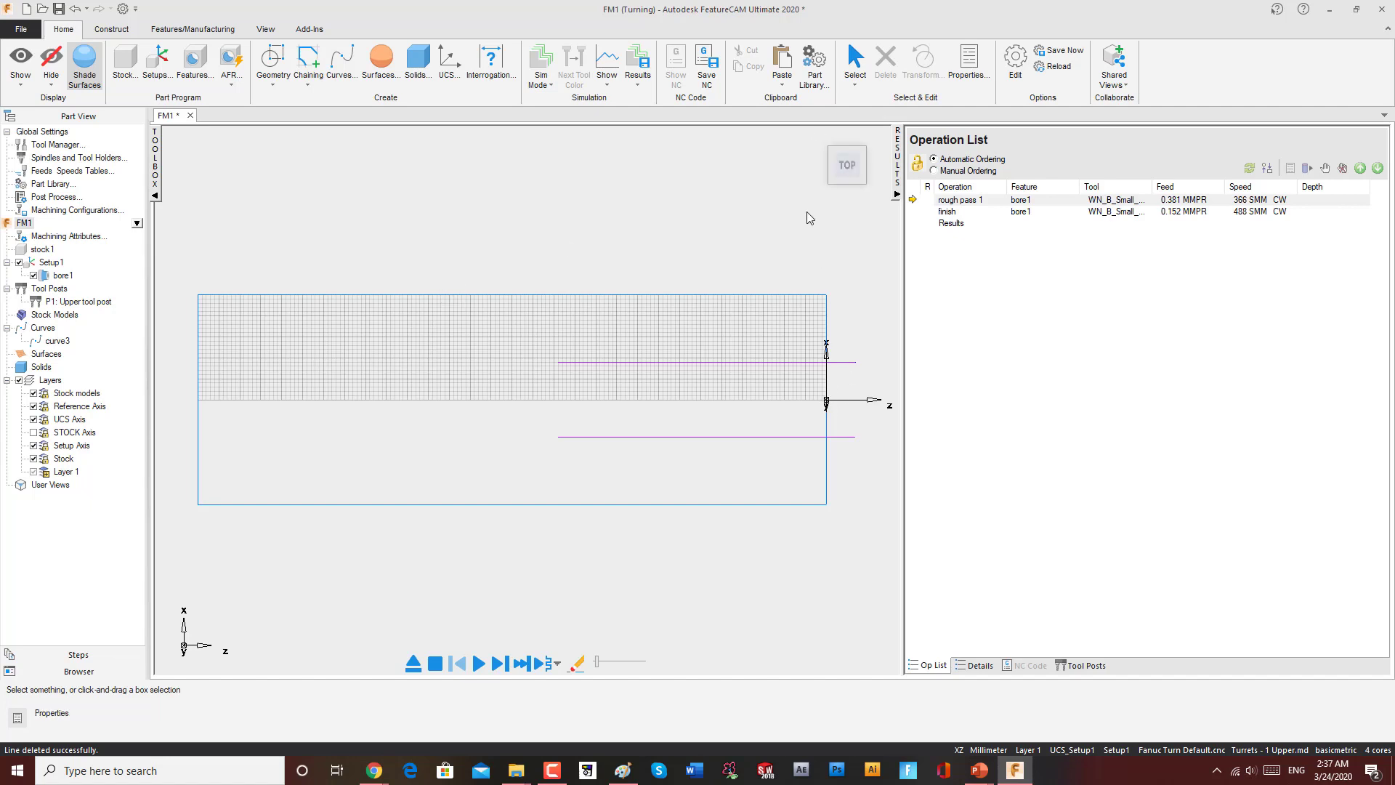
Step: Set the stock's outer diameter to 100 mm and apply the change
middle_click_drag(699, 273, 727, 324)
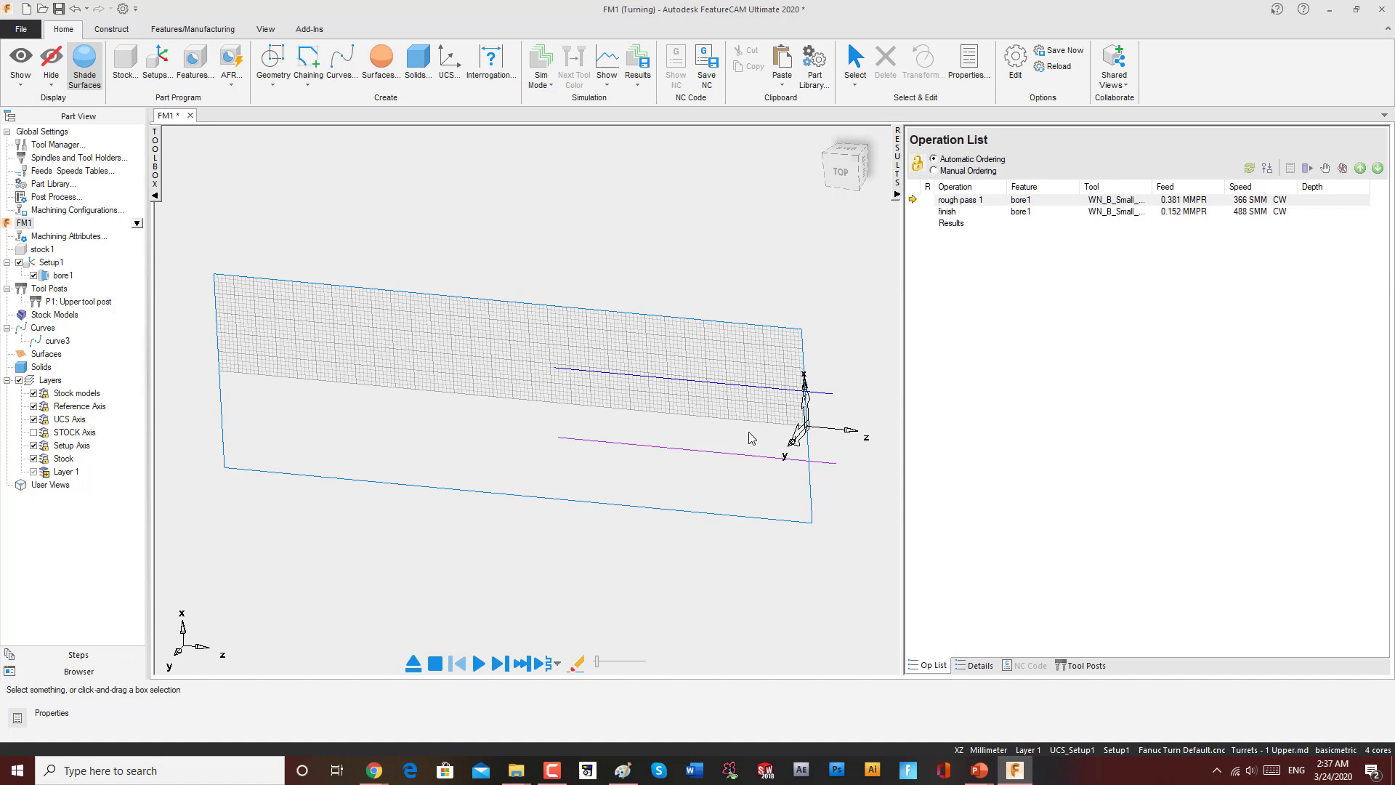
double_click(41, 249)
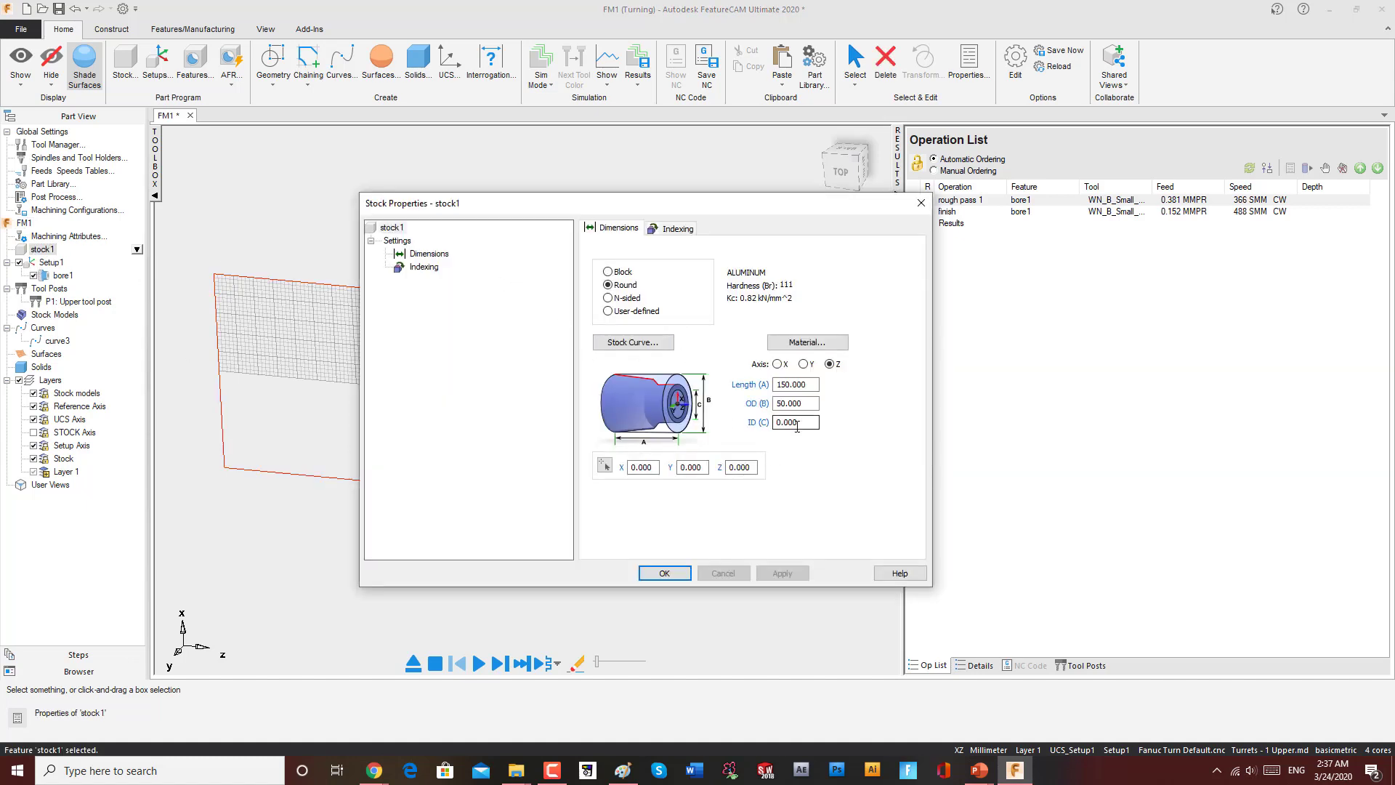
left_click_drag(808, 403, 754, 406)
type("100")
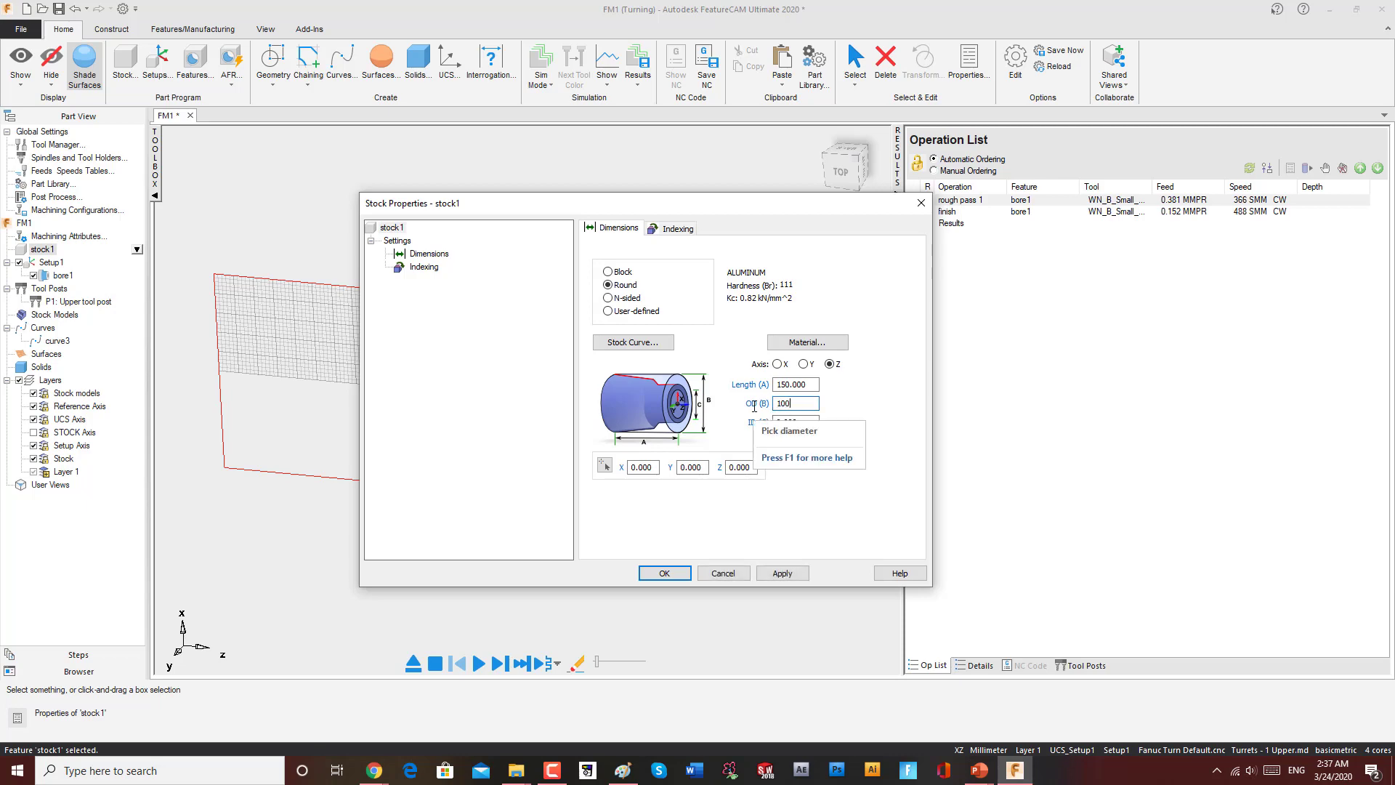
left_click(782, 574)
left_click(664, 574)
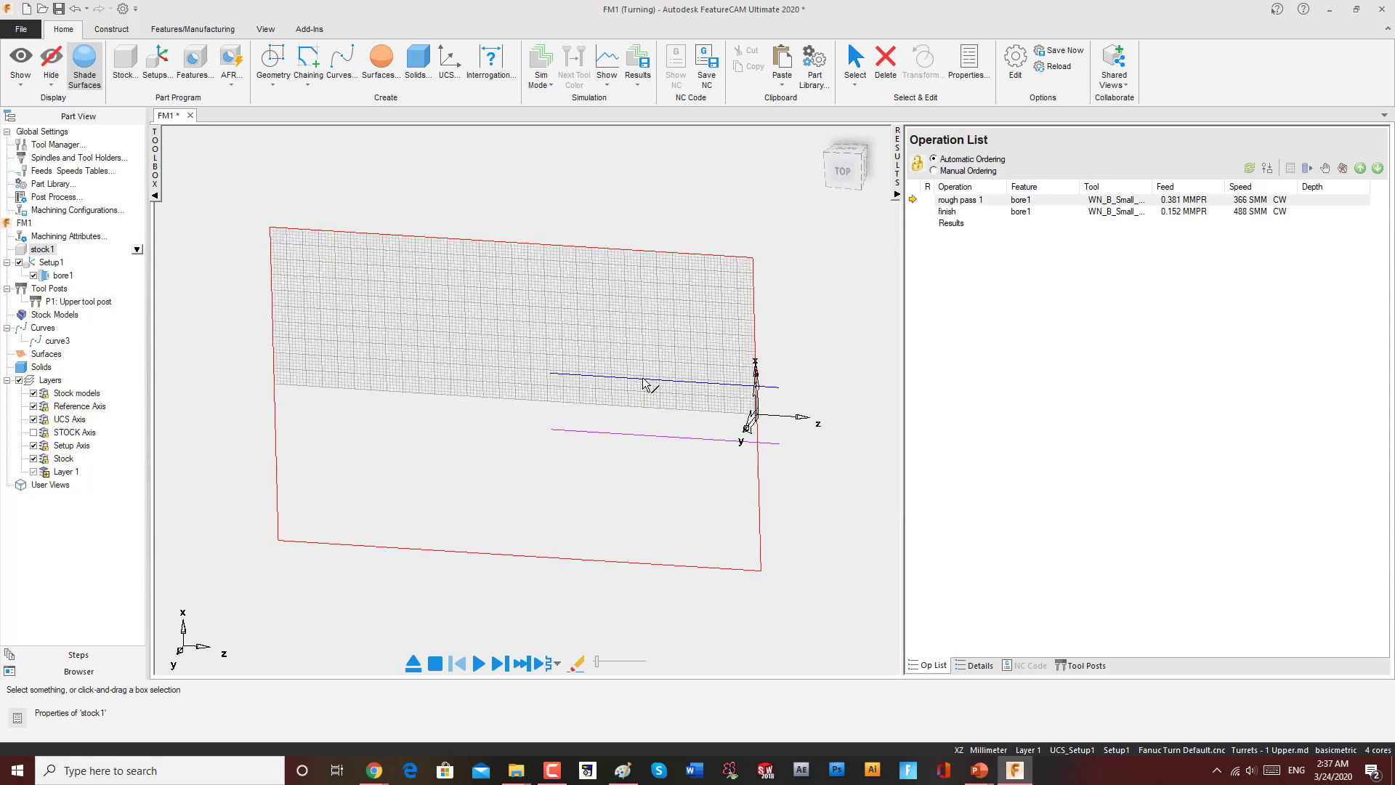
Step: Delete curve3, confirm the warning, and delete all remaining lines from the top view
left_click(643, 379)
left_click(843, 170)
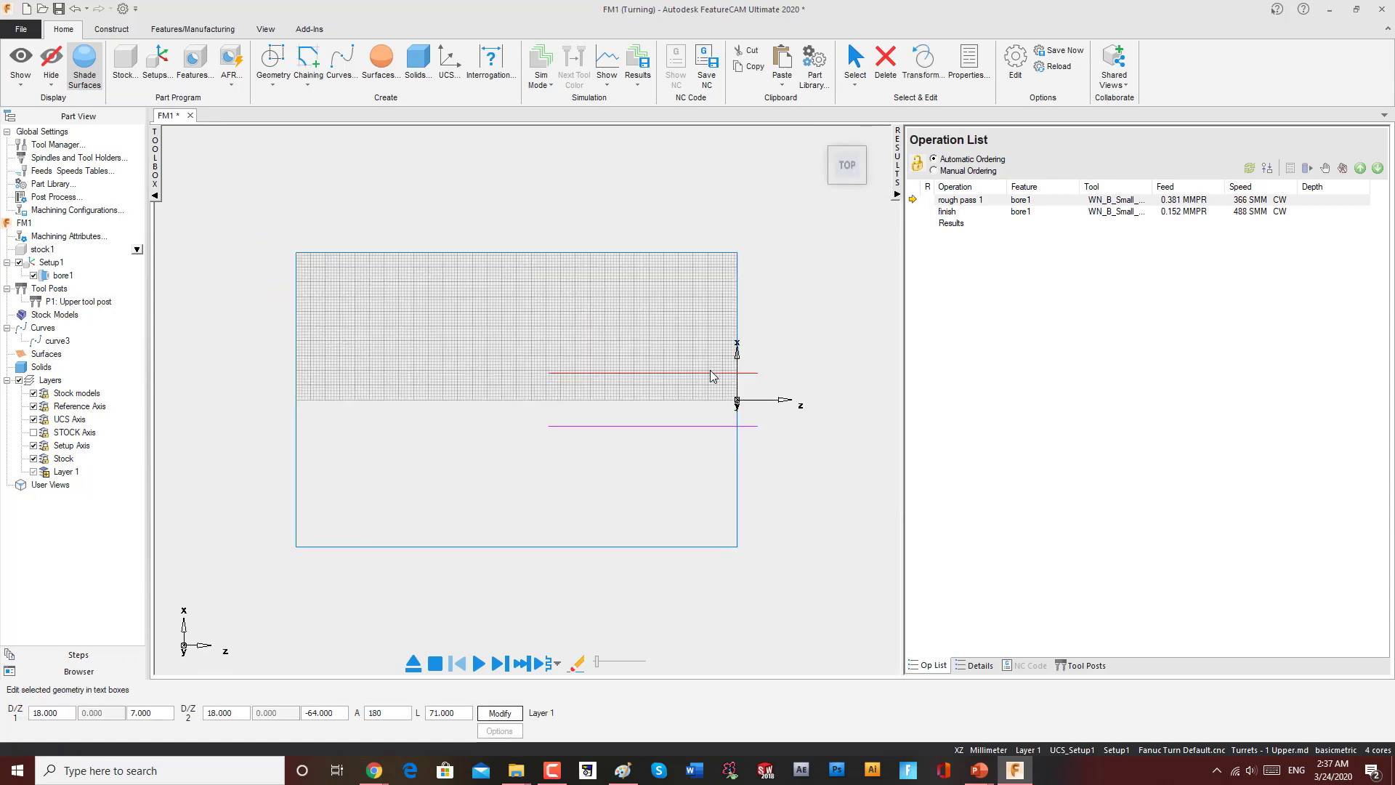
left_click(57, 340)
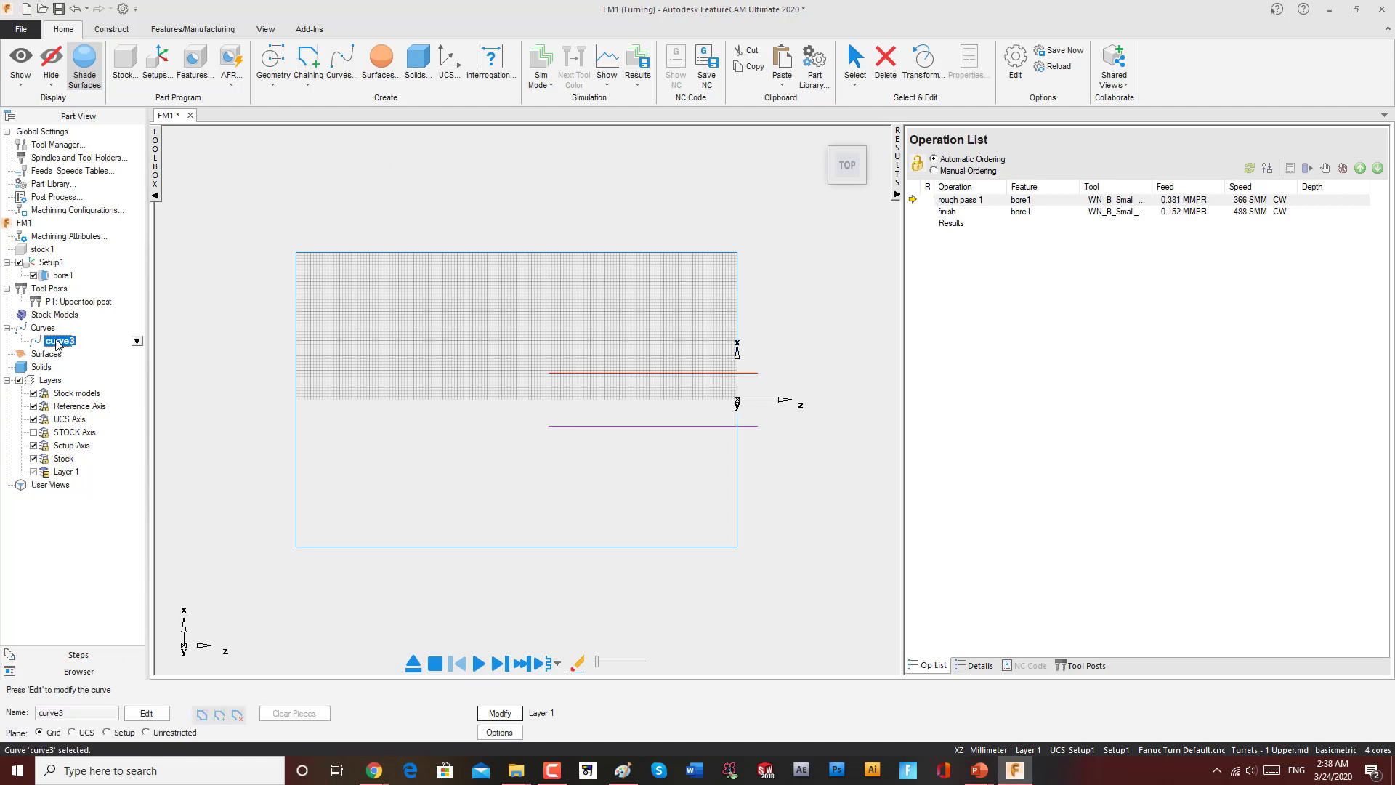
right_click(58, 341)
left_click(165, 431)
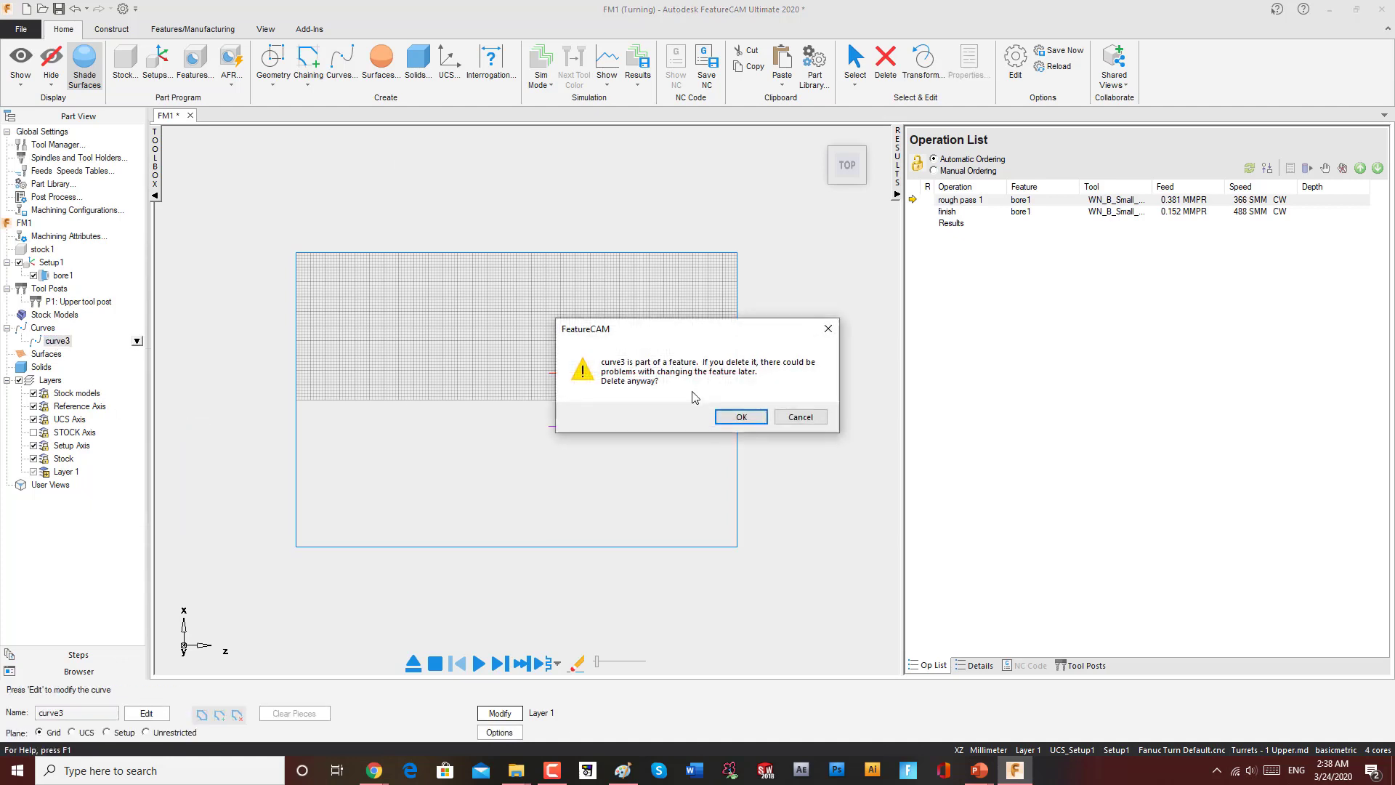
left_click(726, 415)
left_click_drag(816, 329, 548, 477)
key("Delete")
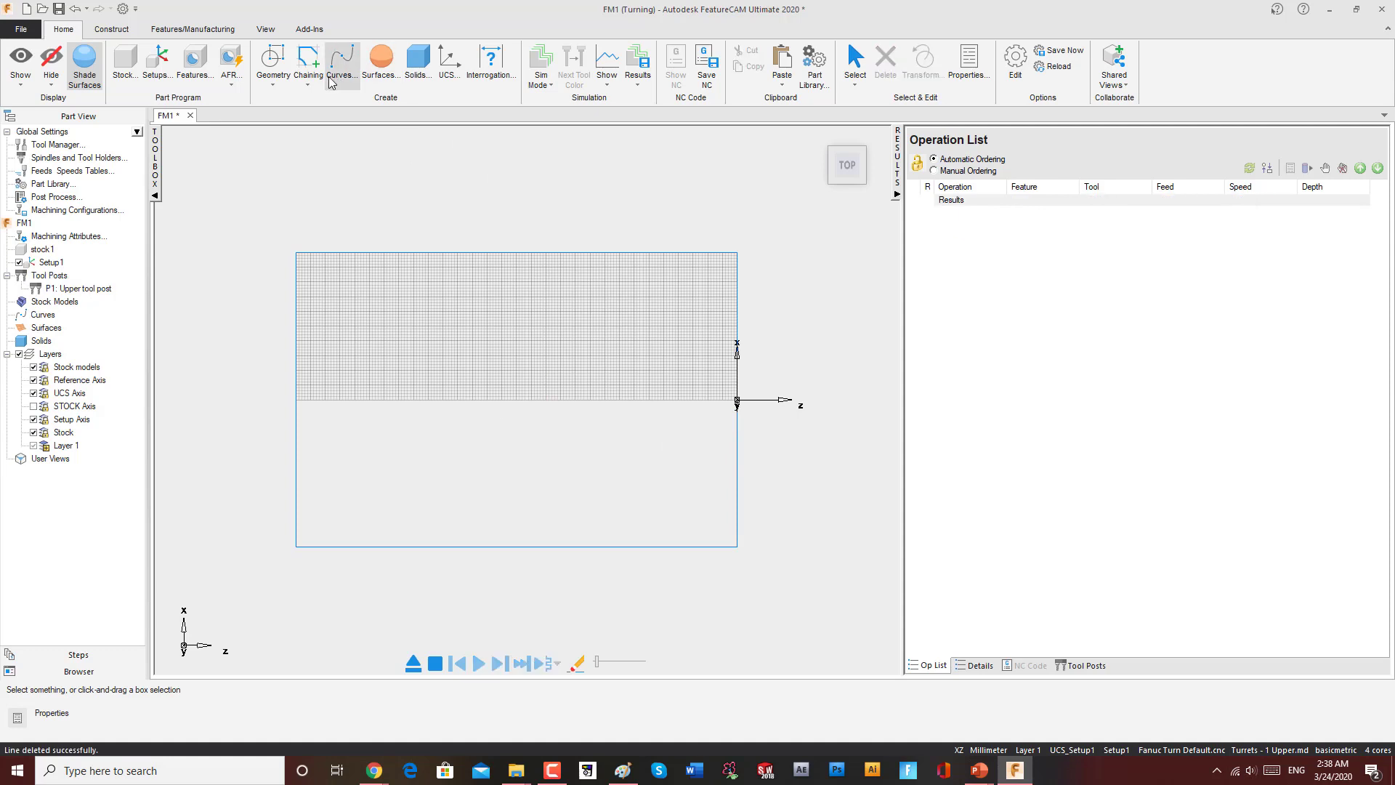
Step: Draw a horizontal line about 77 mm long at diameter 70, from Z 17 to Z -60
left_click(273, 62)
left_click(272, 162)
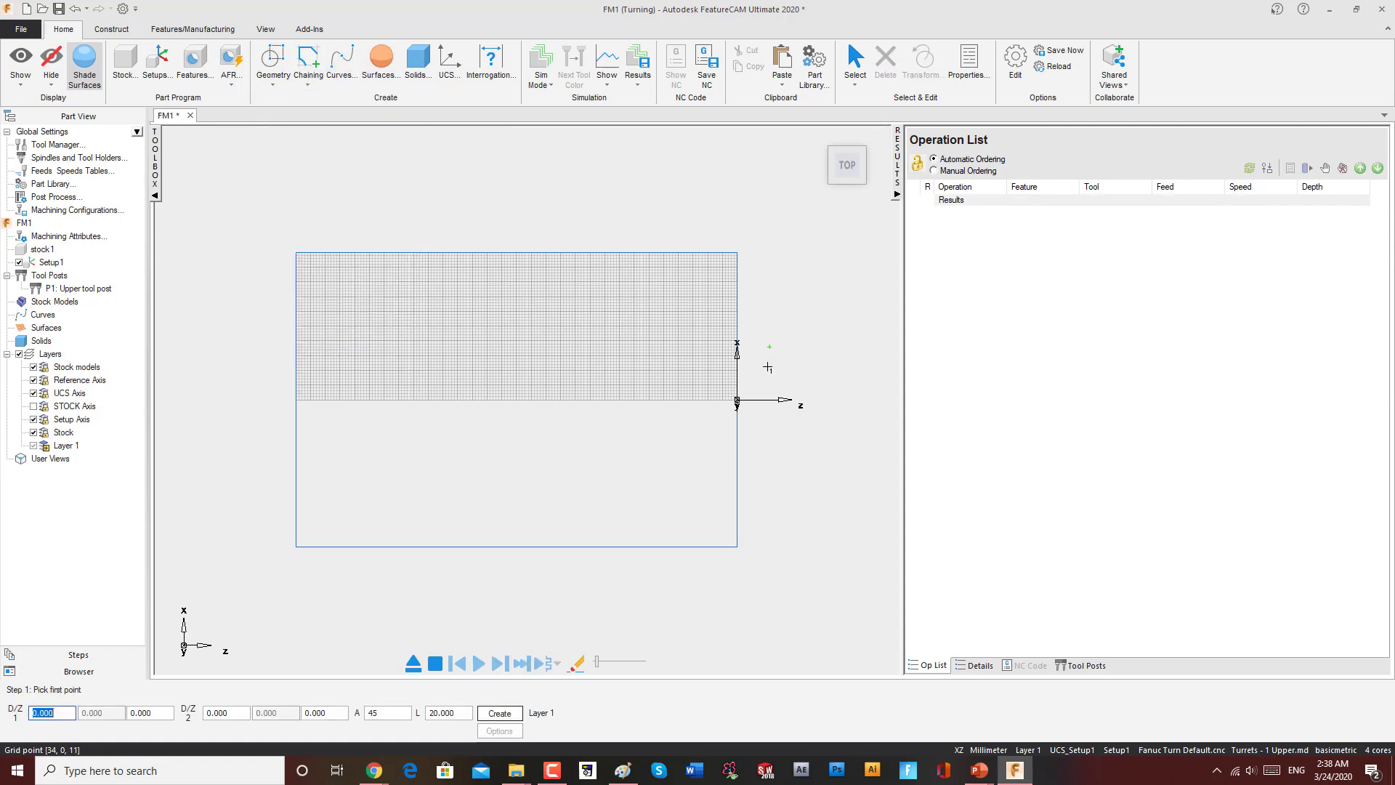
left_click(788, 298)
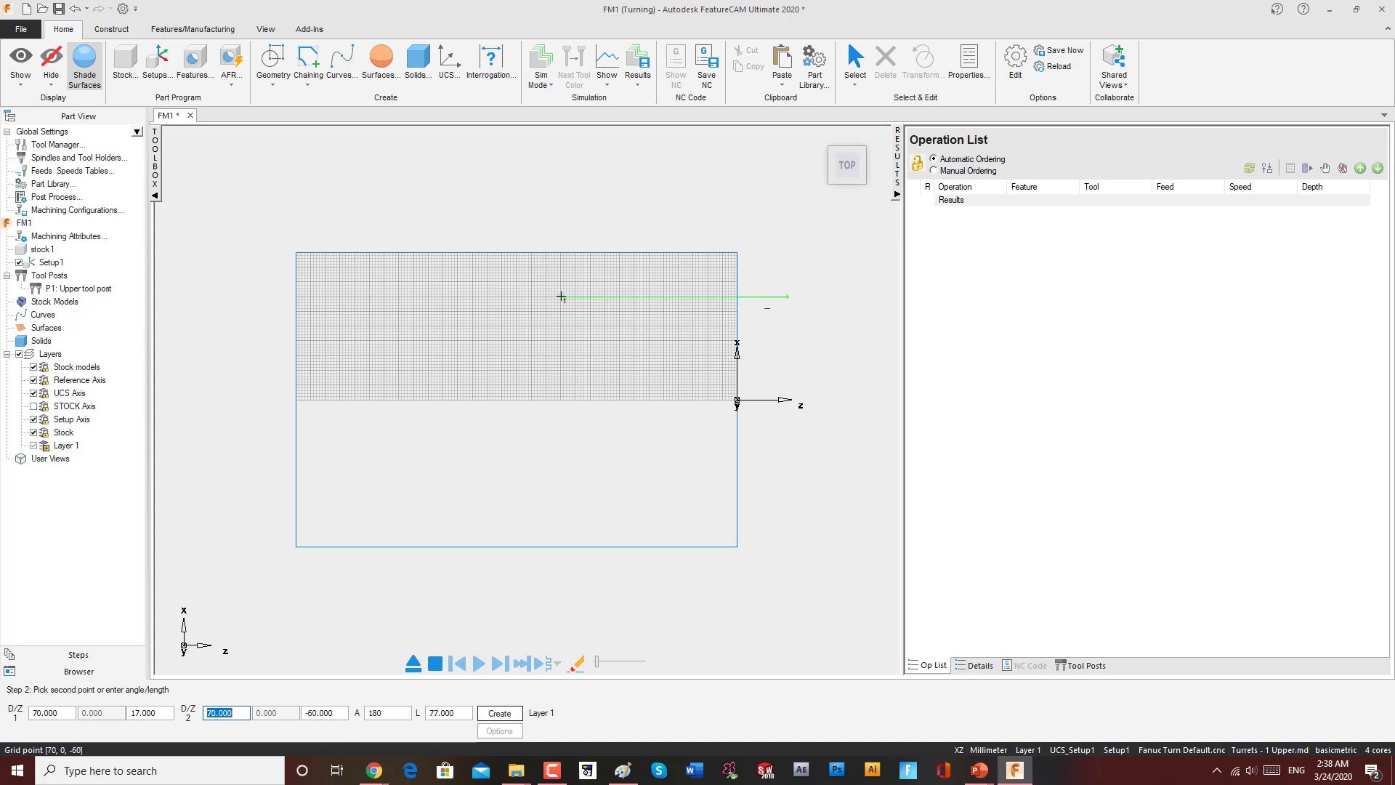
left_click(561, 296)
Step: Chain the new line into a curve using Closed Curve chaining and create it
left_click(310, 90)
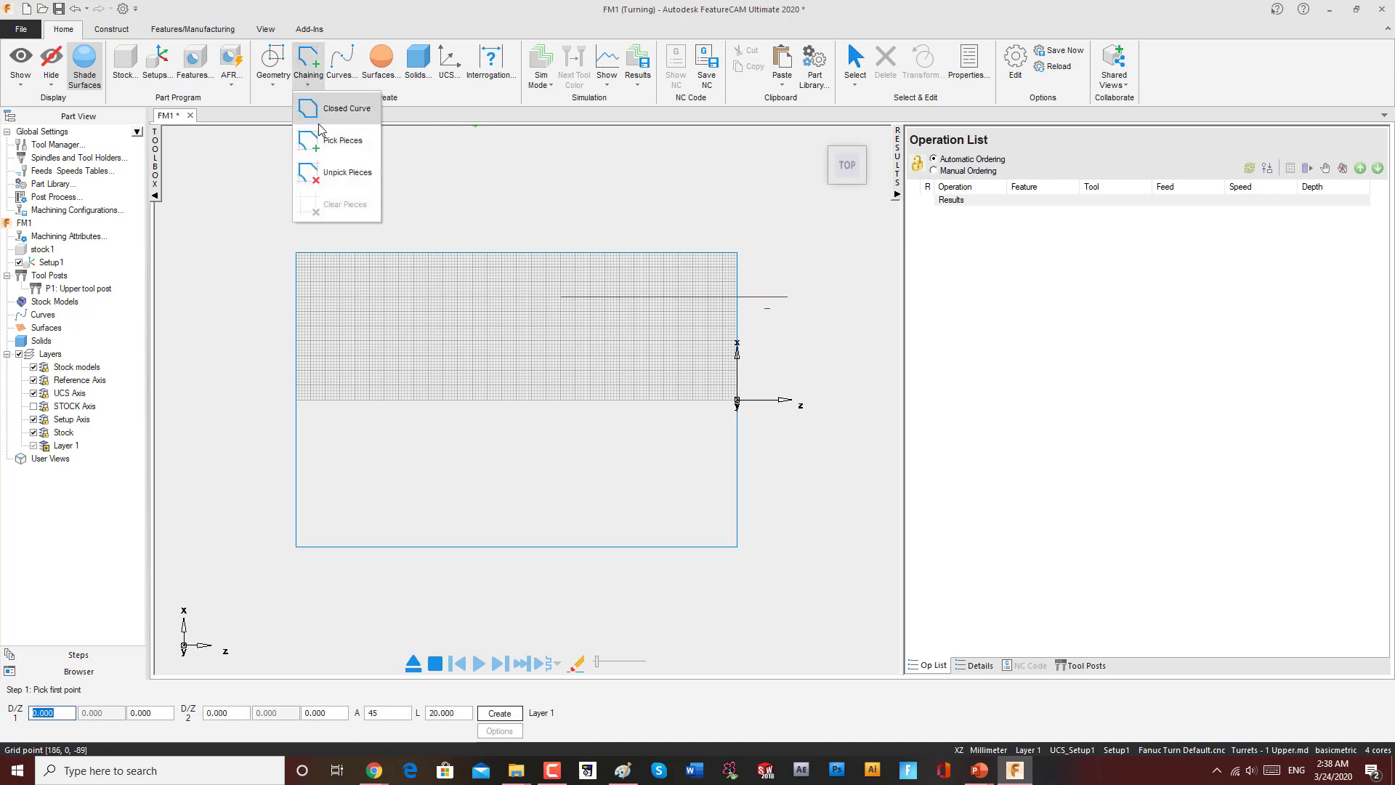
left_click(326, 109)
left_click(689, 291)
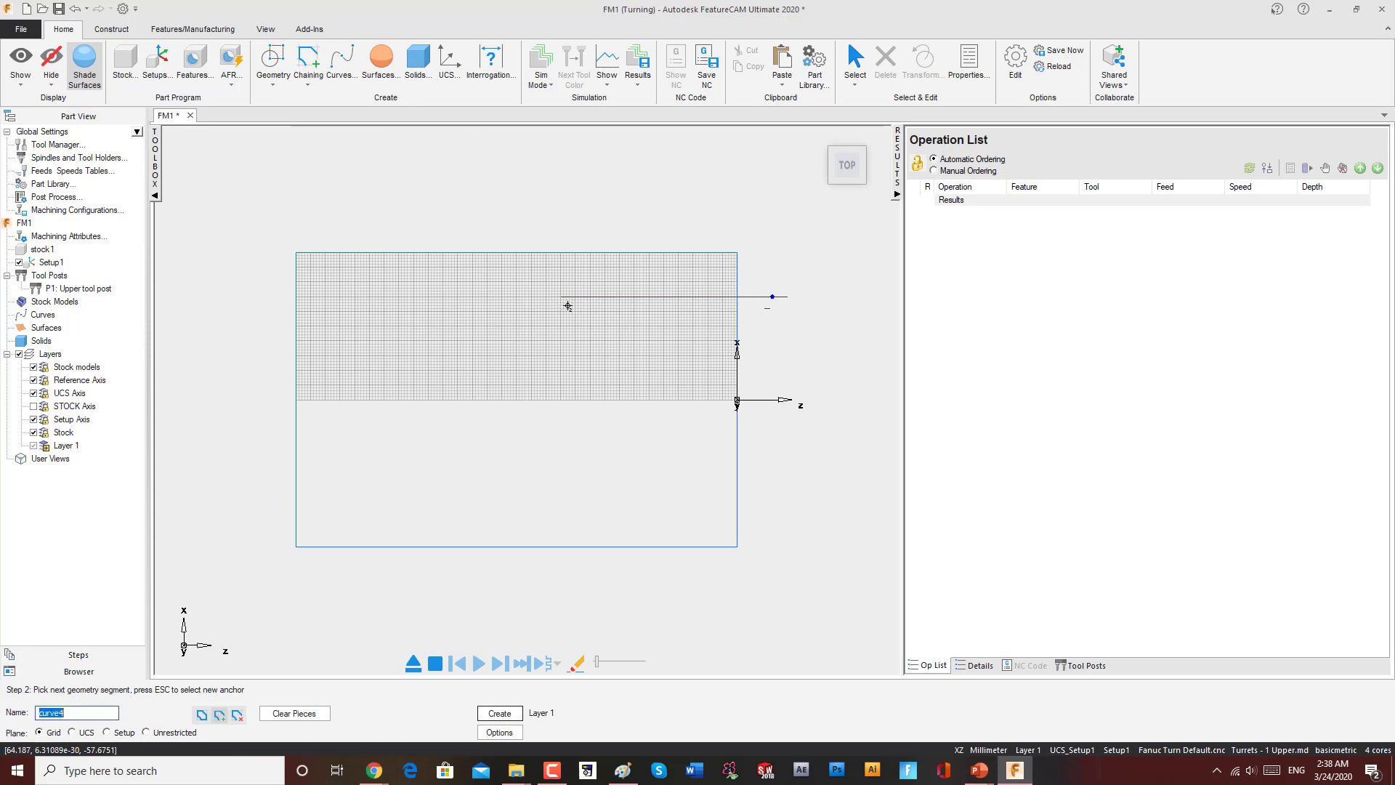
left_click(567, 298)
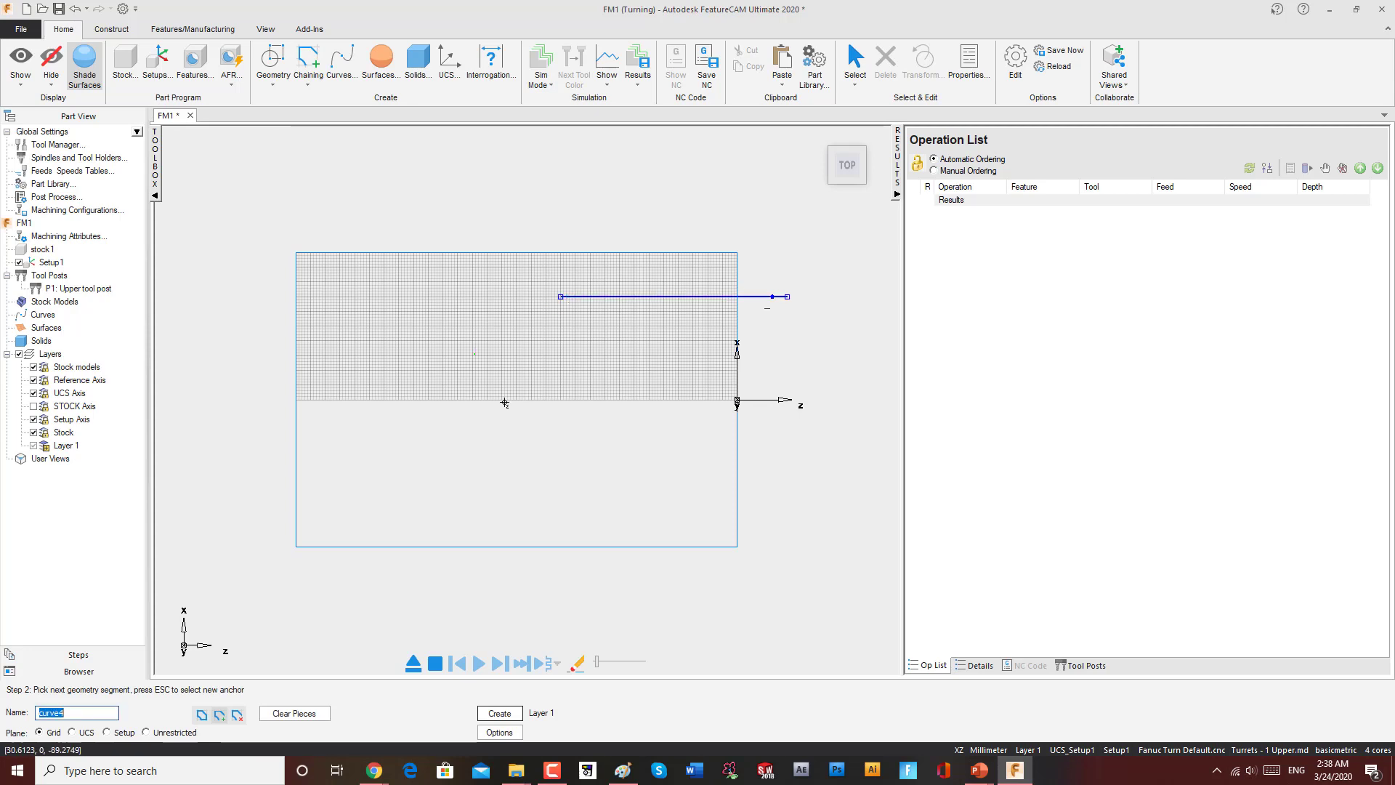
left_click(500, 713)
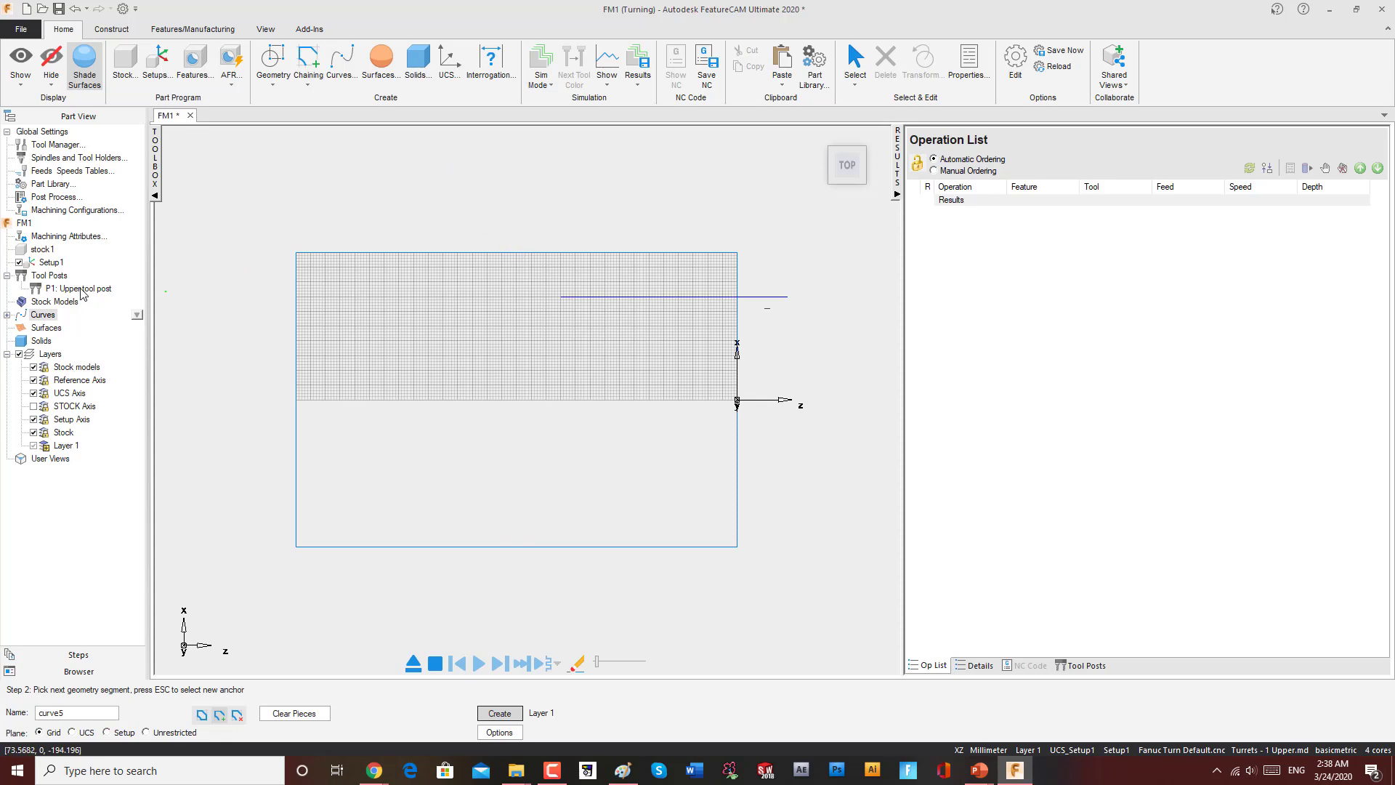
Step: Create a Bore feature from curve4 with default location and strategies, and accept its properties
left_click(44, 249)
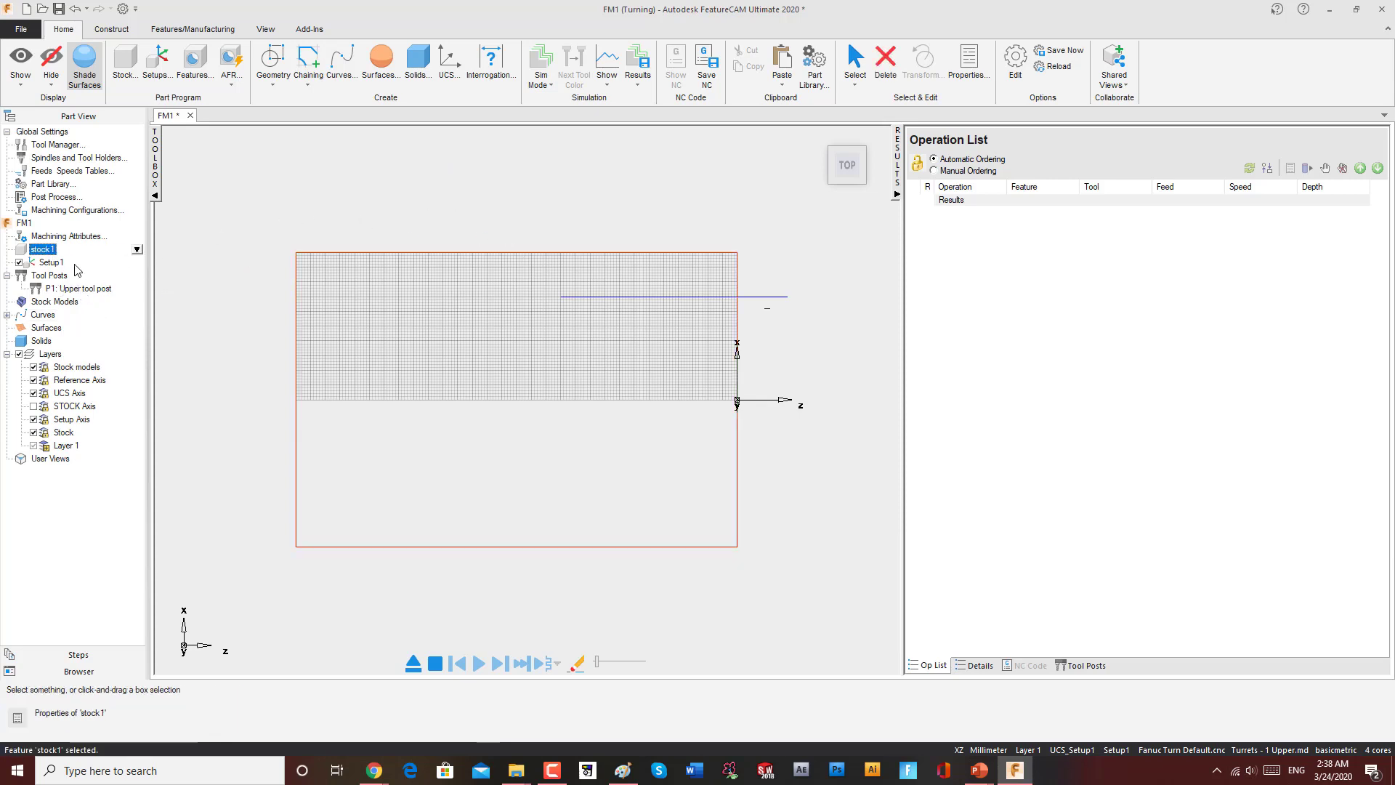
left_click(193, 64)
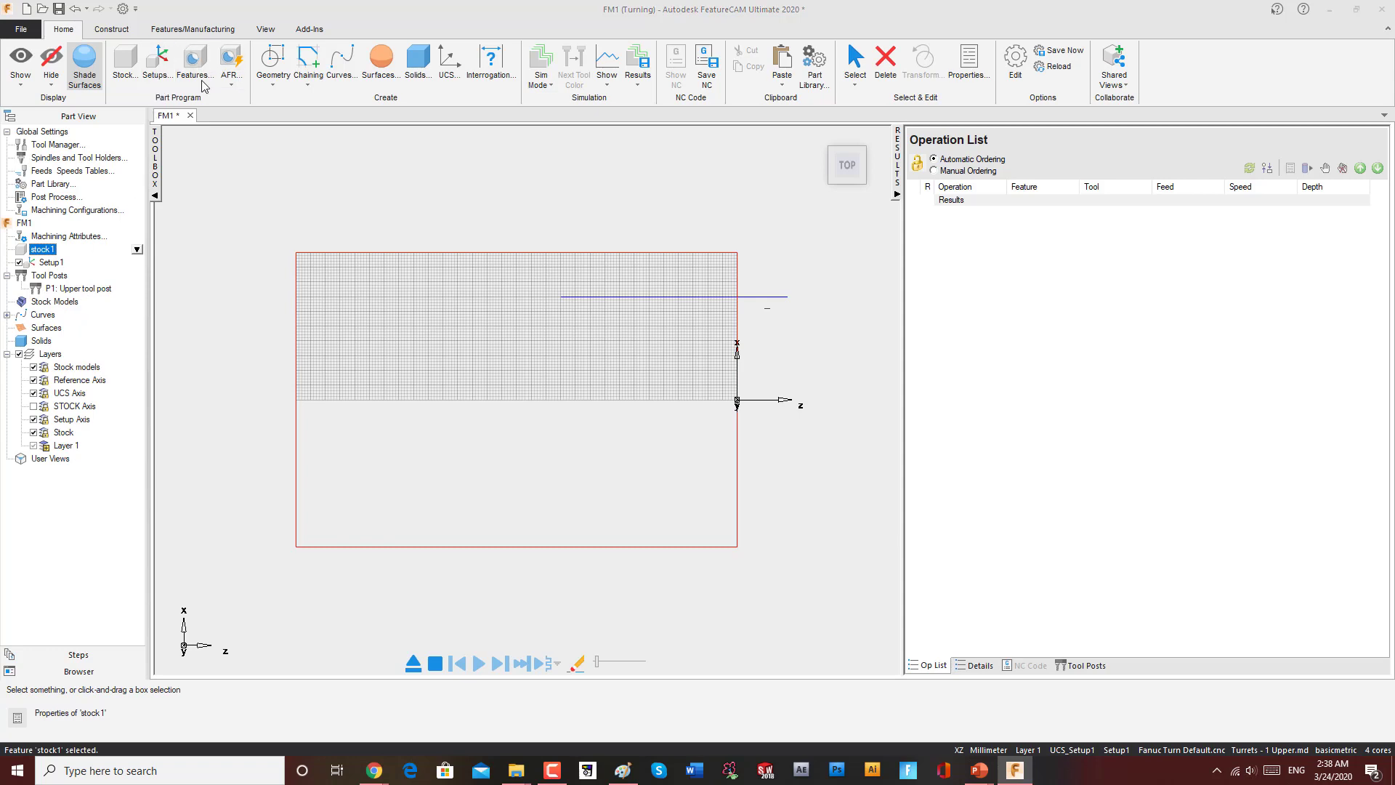
left_click(232, 466)
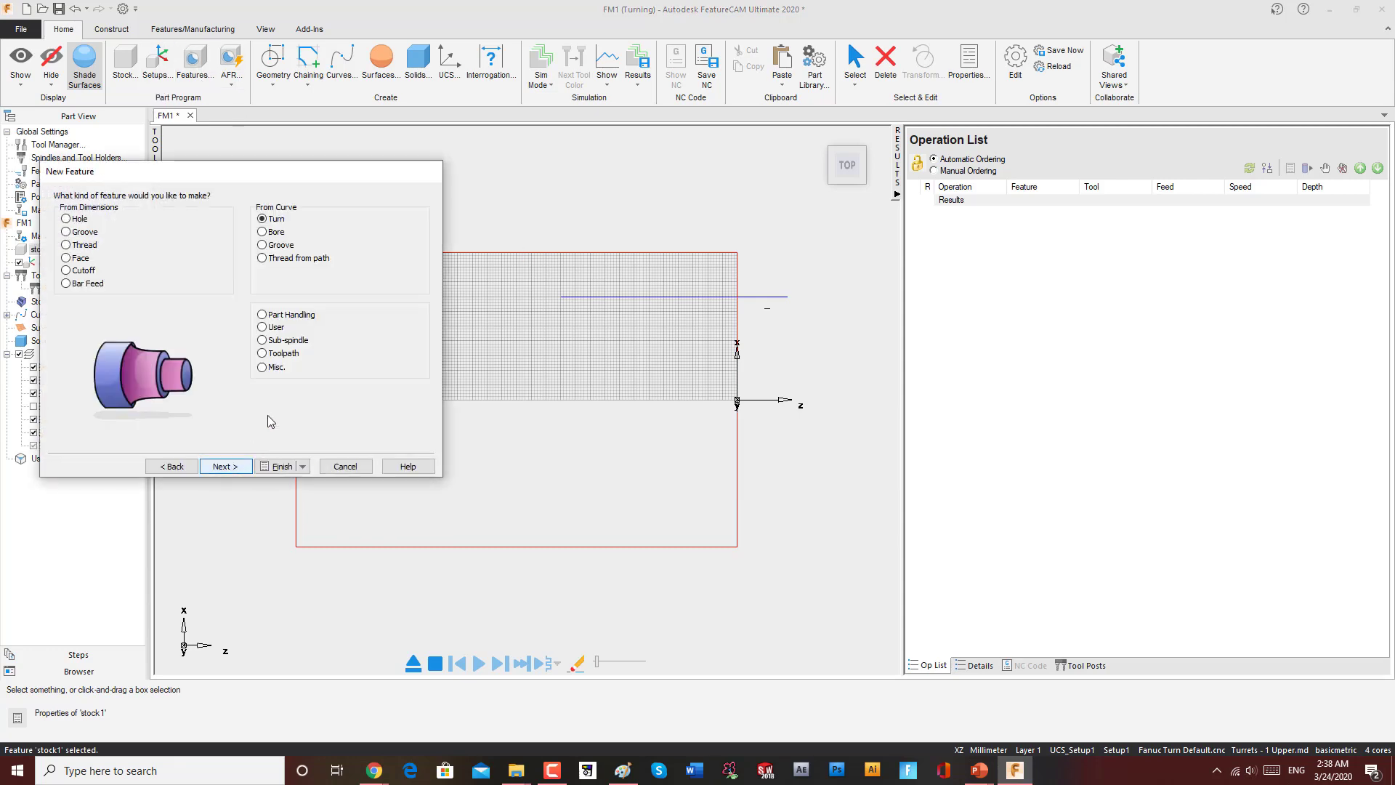
left_click(261, 232)
left_click(231, 465)
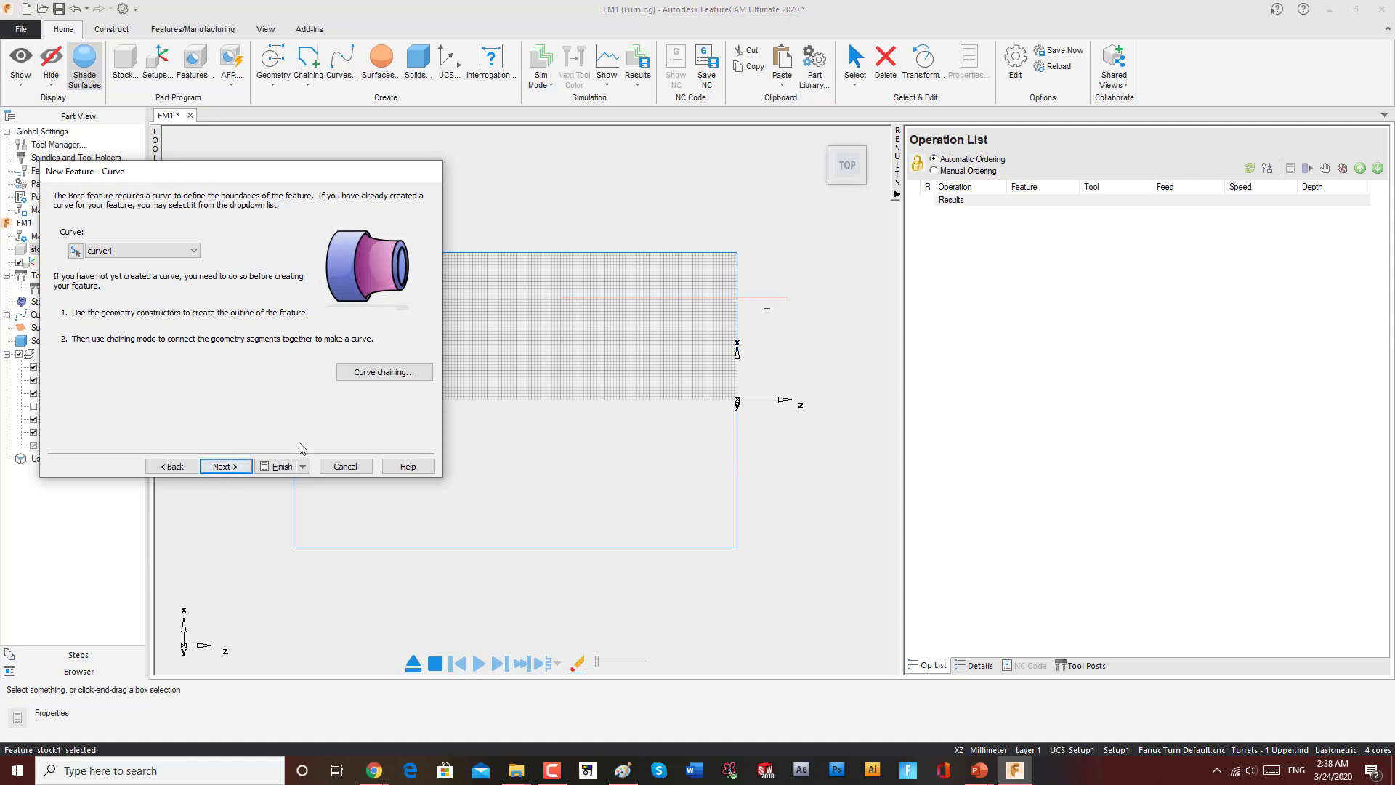
left_click(231, 466)
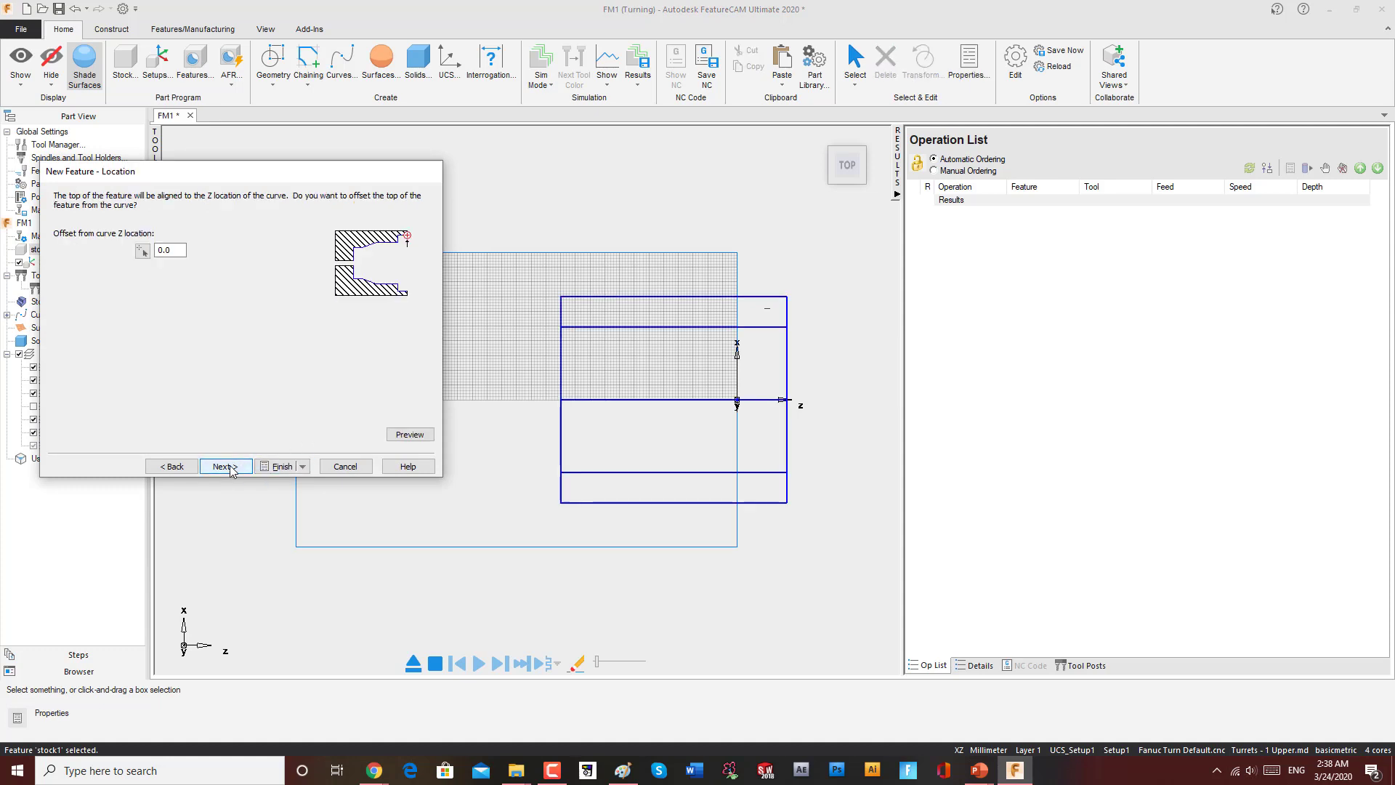
left_click(231, 467)
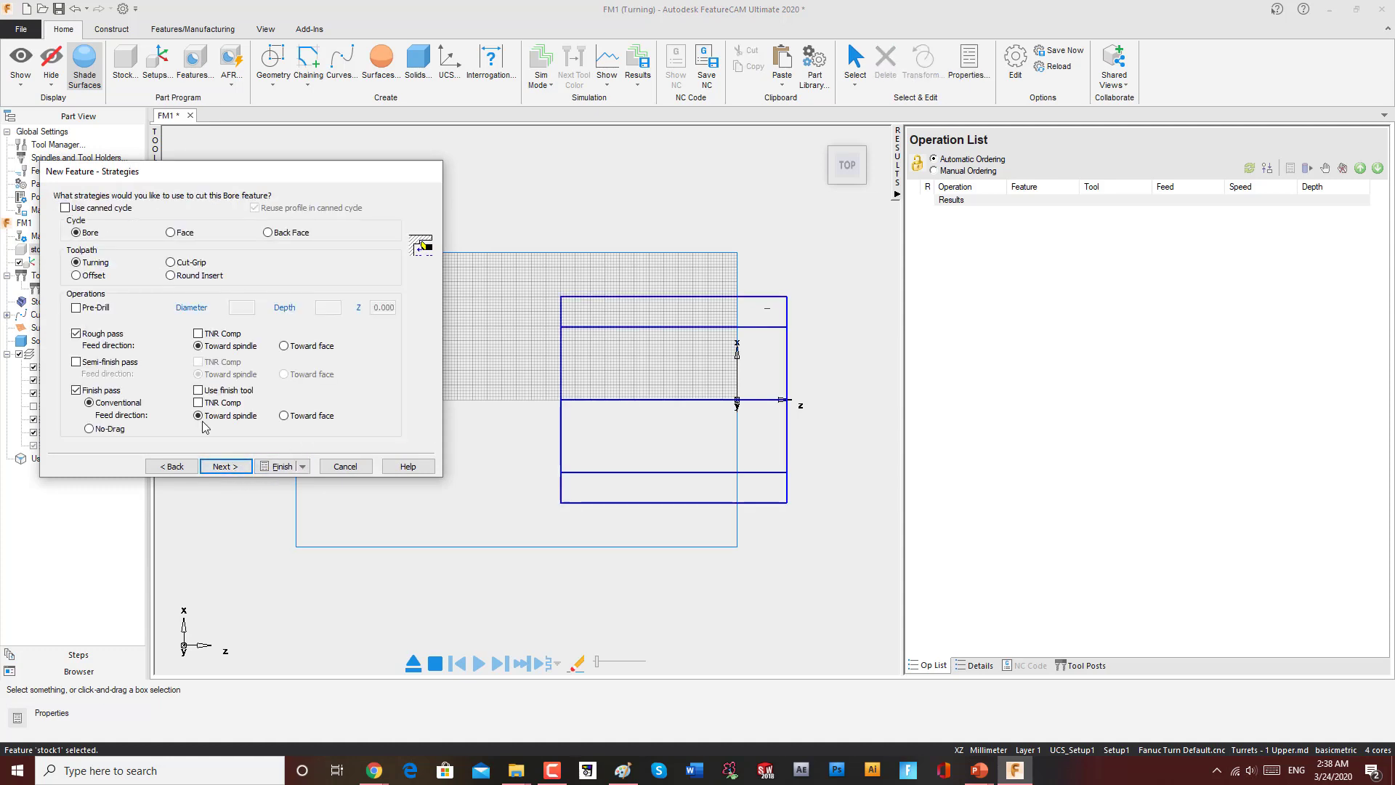
left_click(278, 465)
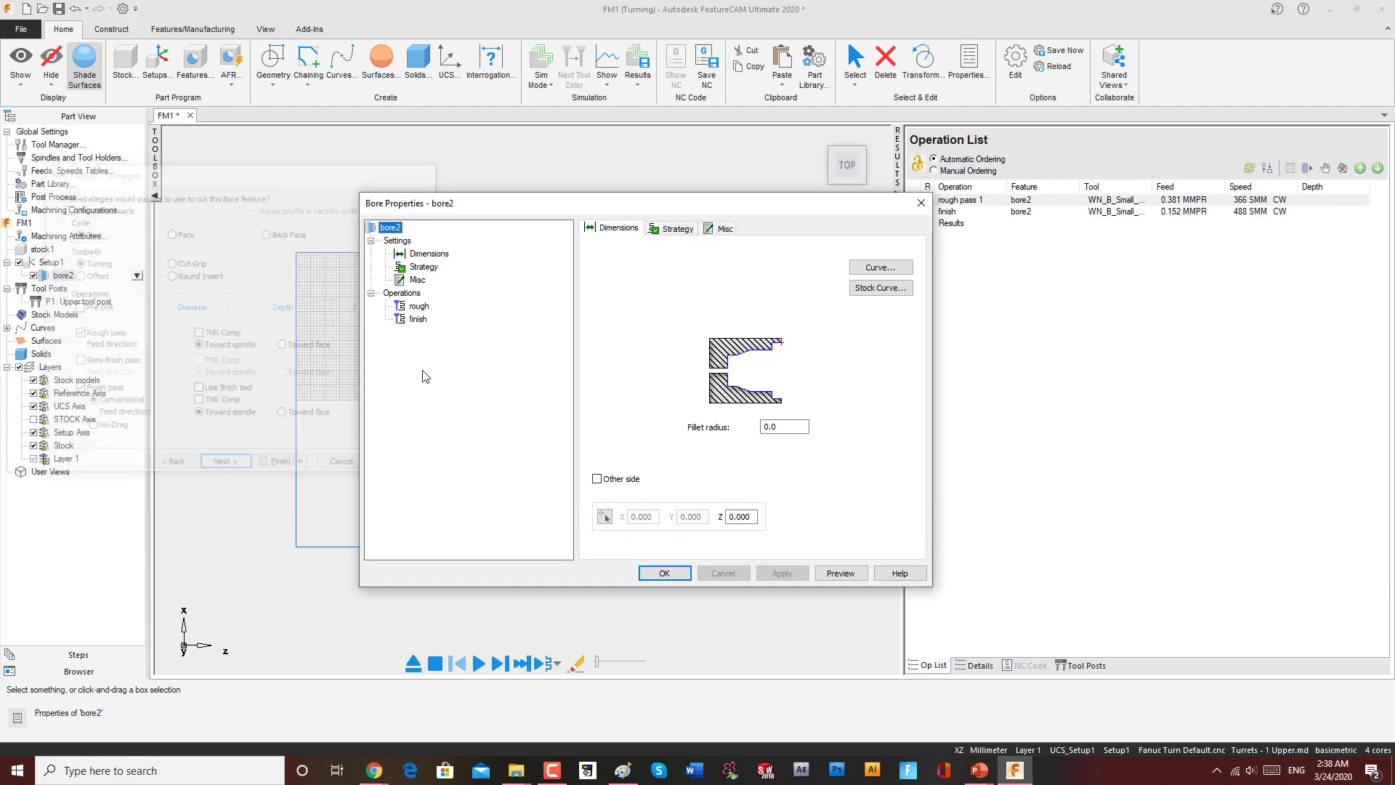
left_click(670, 578)
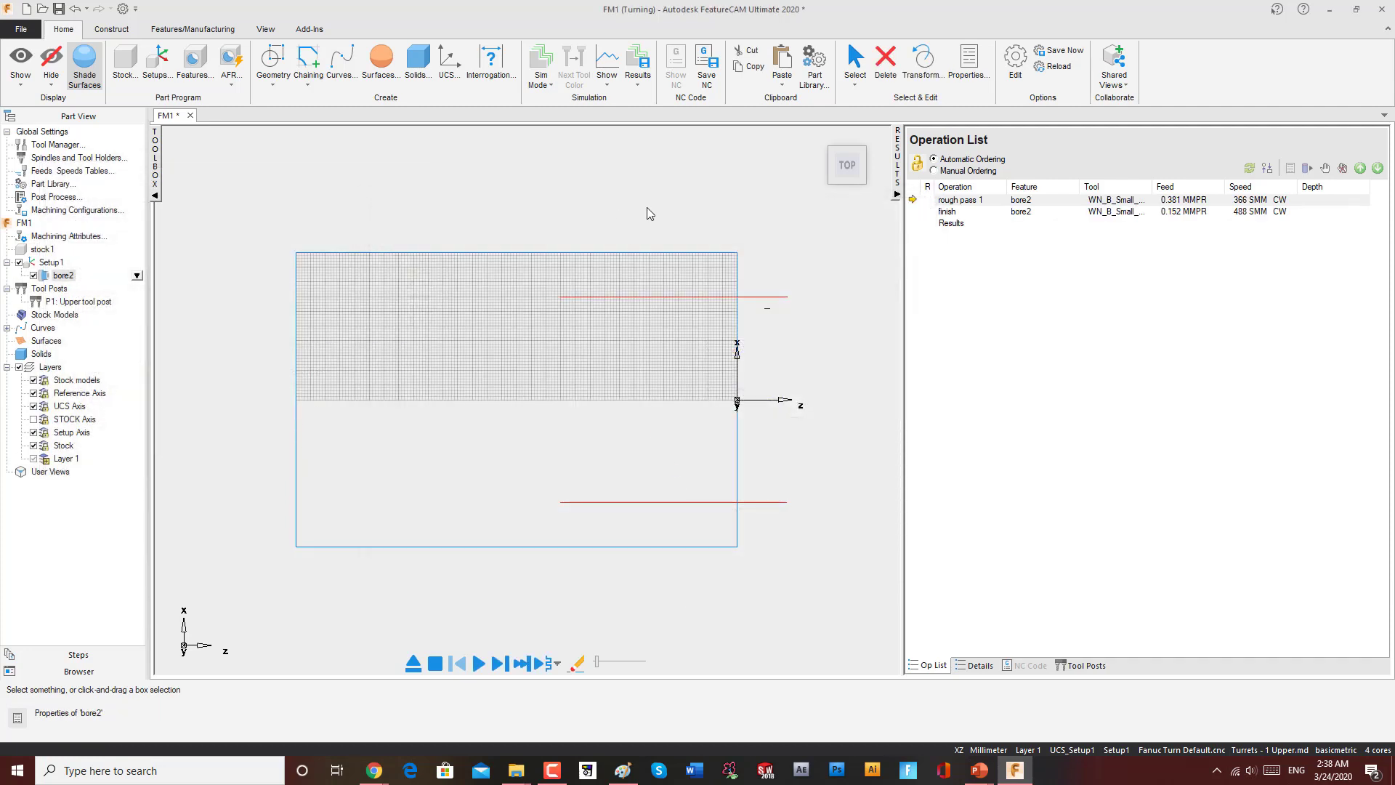
Step: Run a 3D simulation of the bore2 toolpaths, dismiss the gouge warning, and stop the simulation
left_click(540, 85)
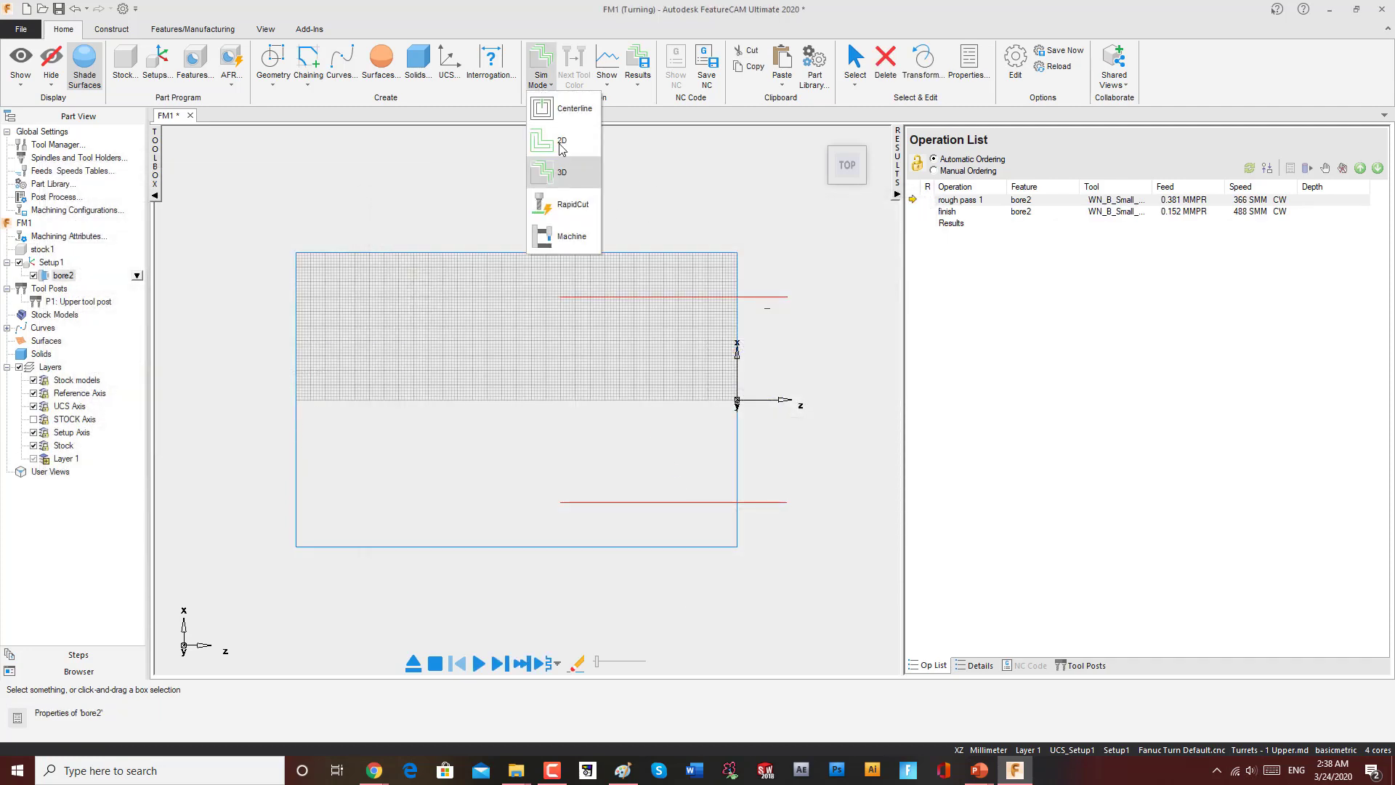
left_click(559, 171)
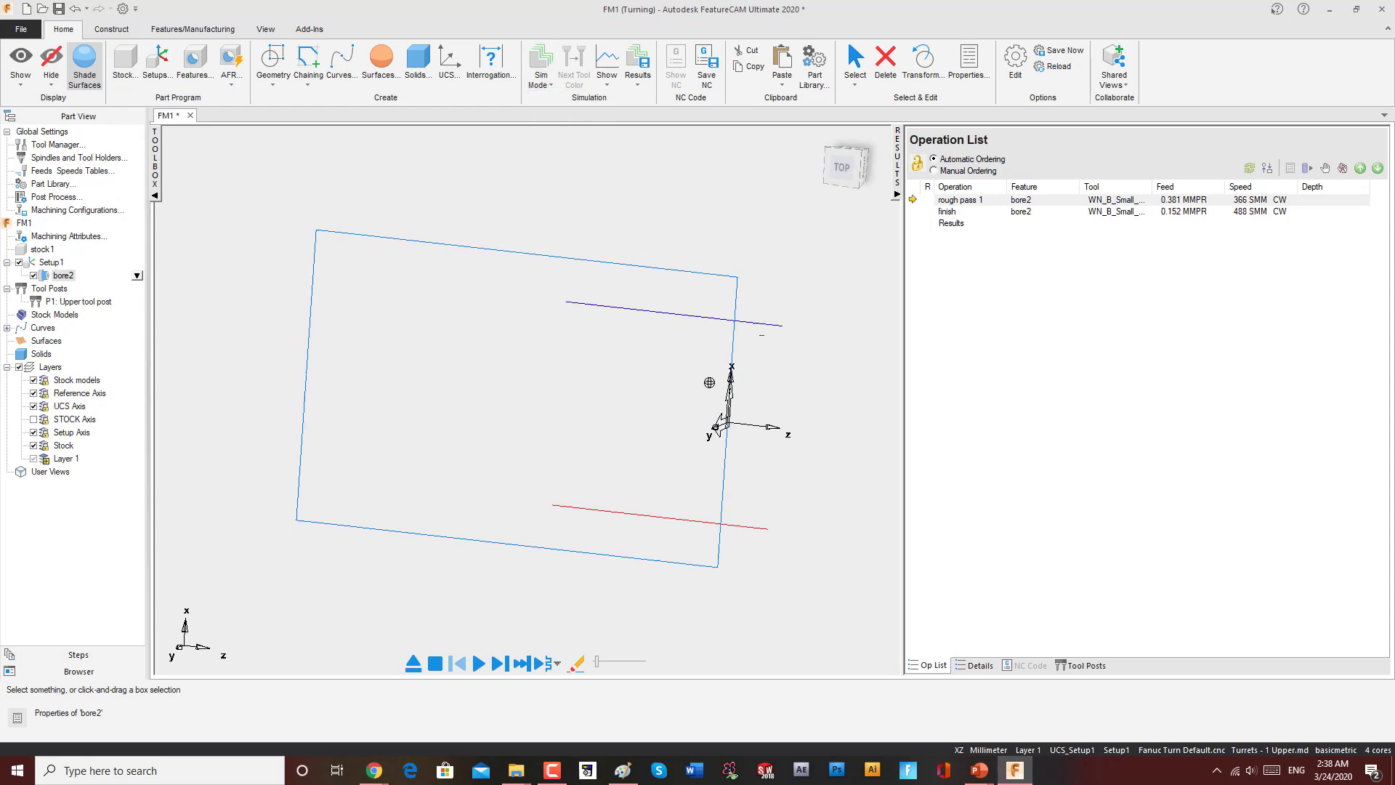
left_click(479, 664)
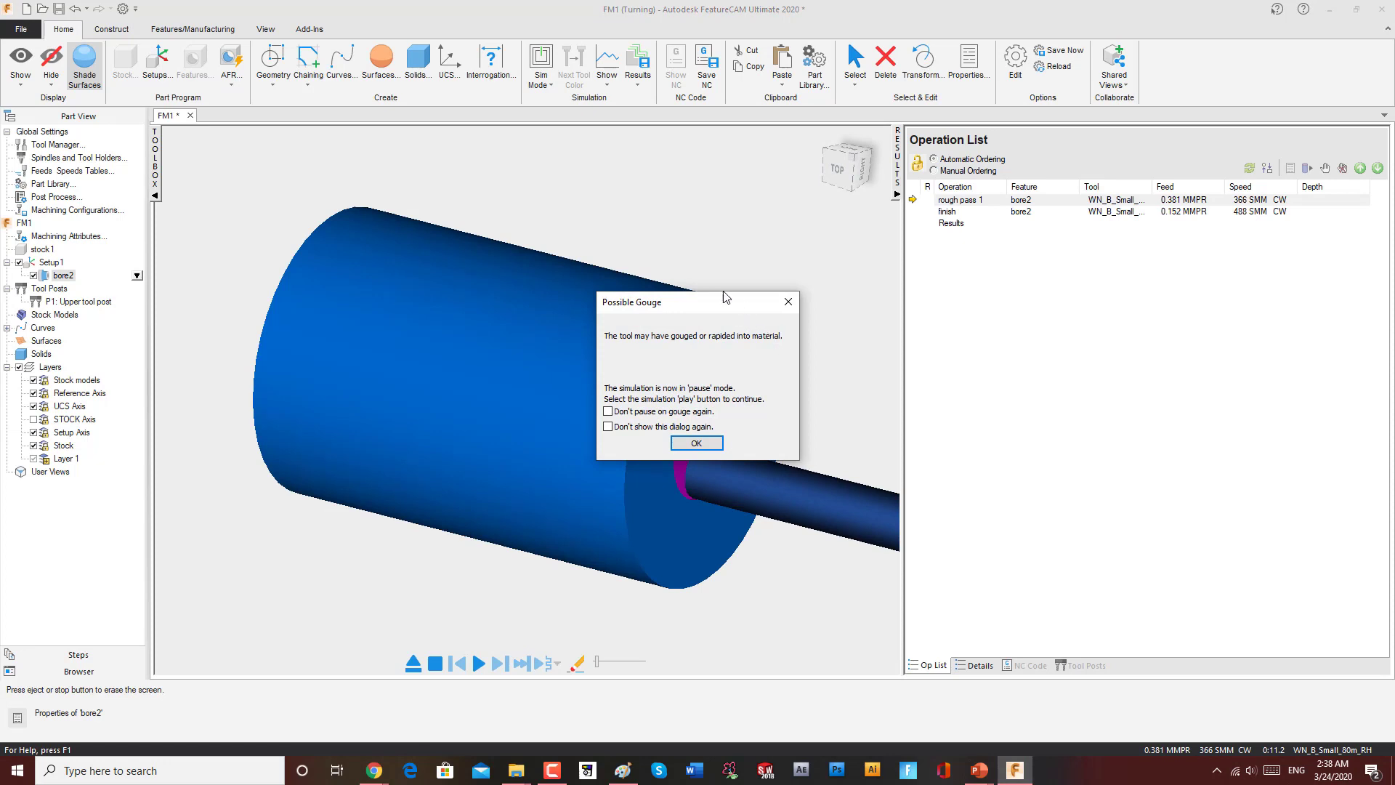
left_click_drag(723, 296, 648, 203)
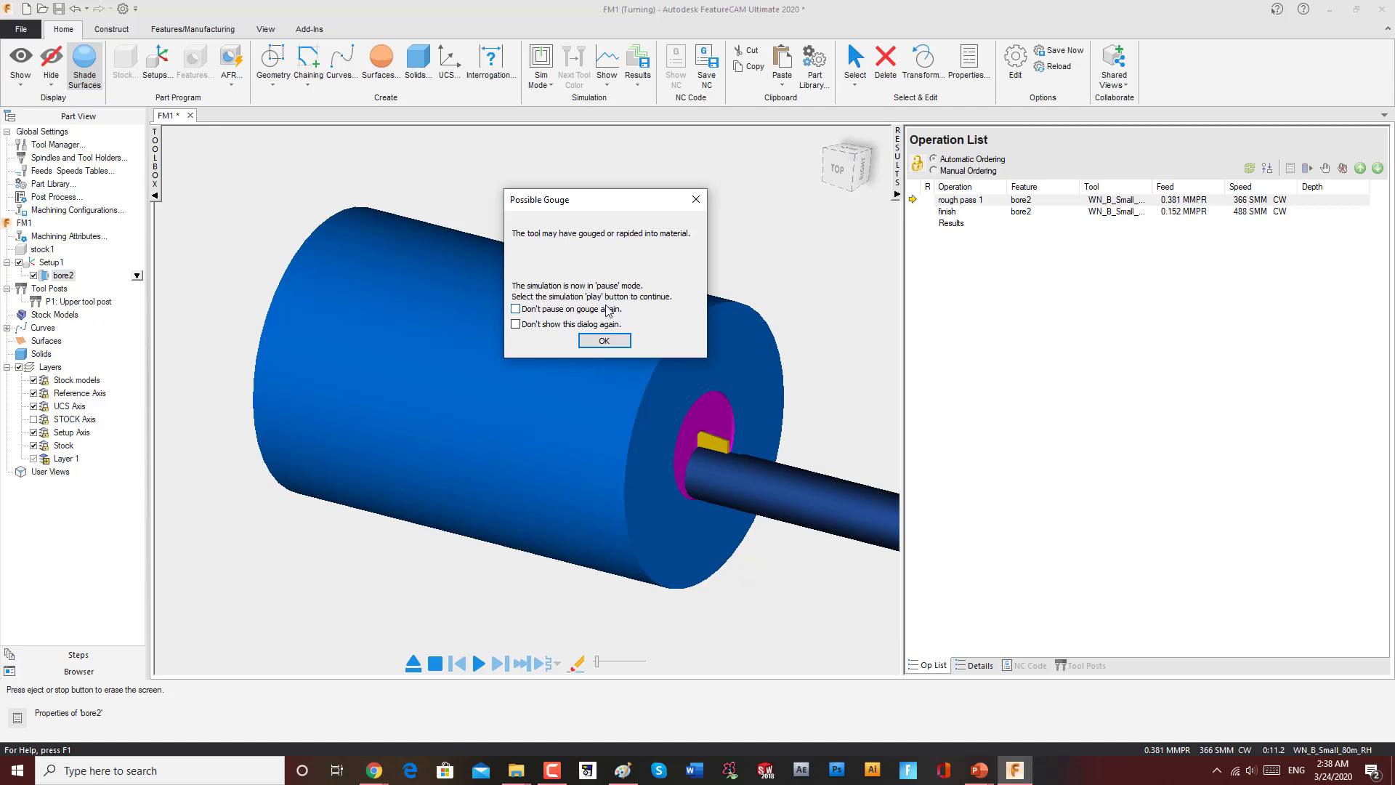
left_click(694, 200)
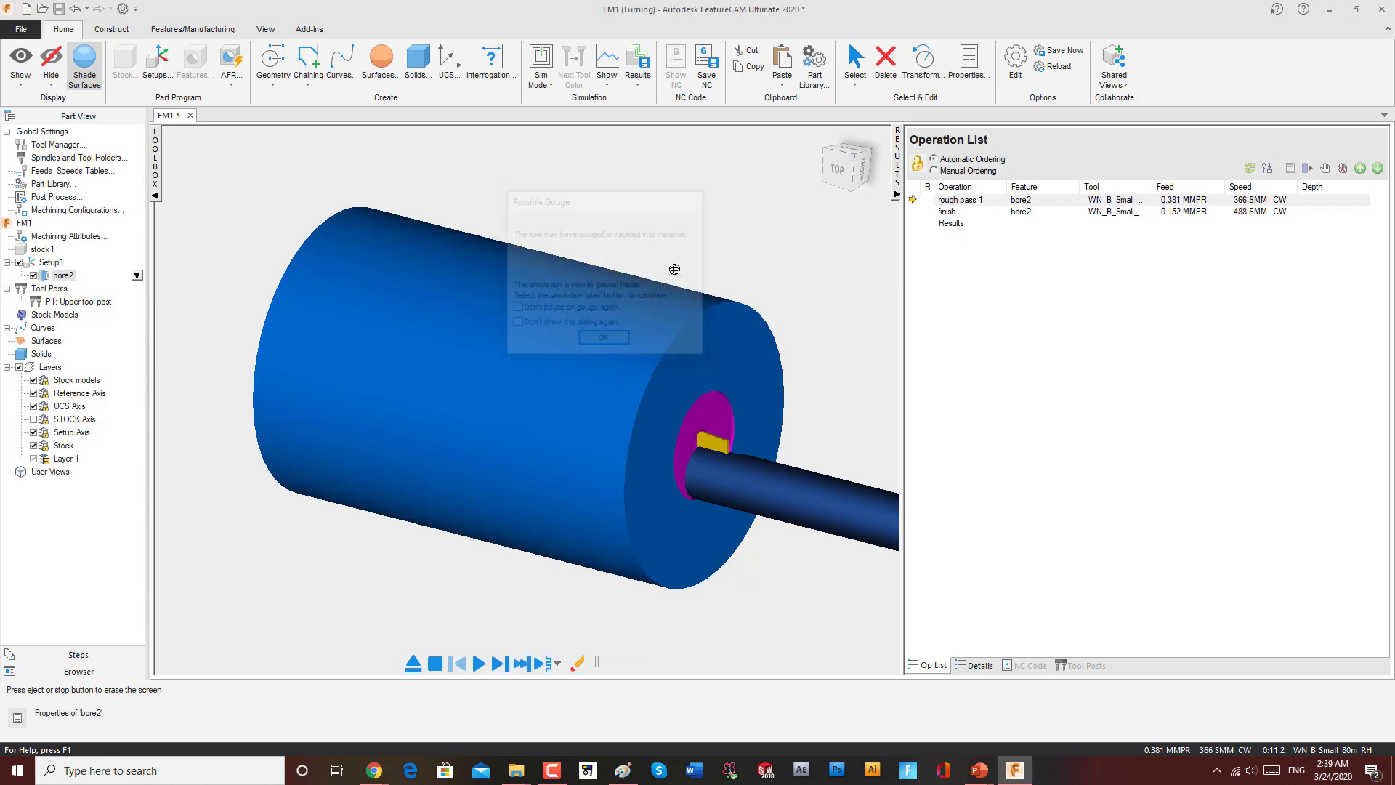
left_click_drag(698, 444, 739, 436)
middle_click_drag(740, 436, 817, 445)
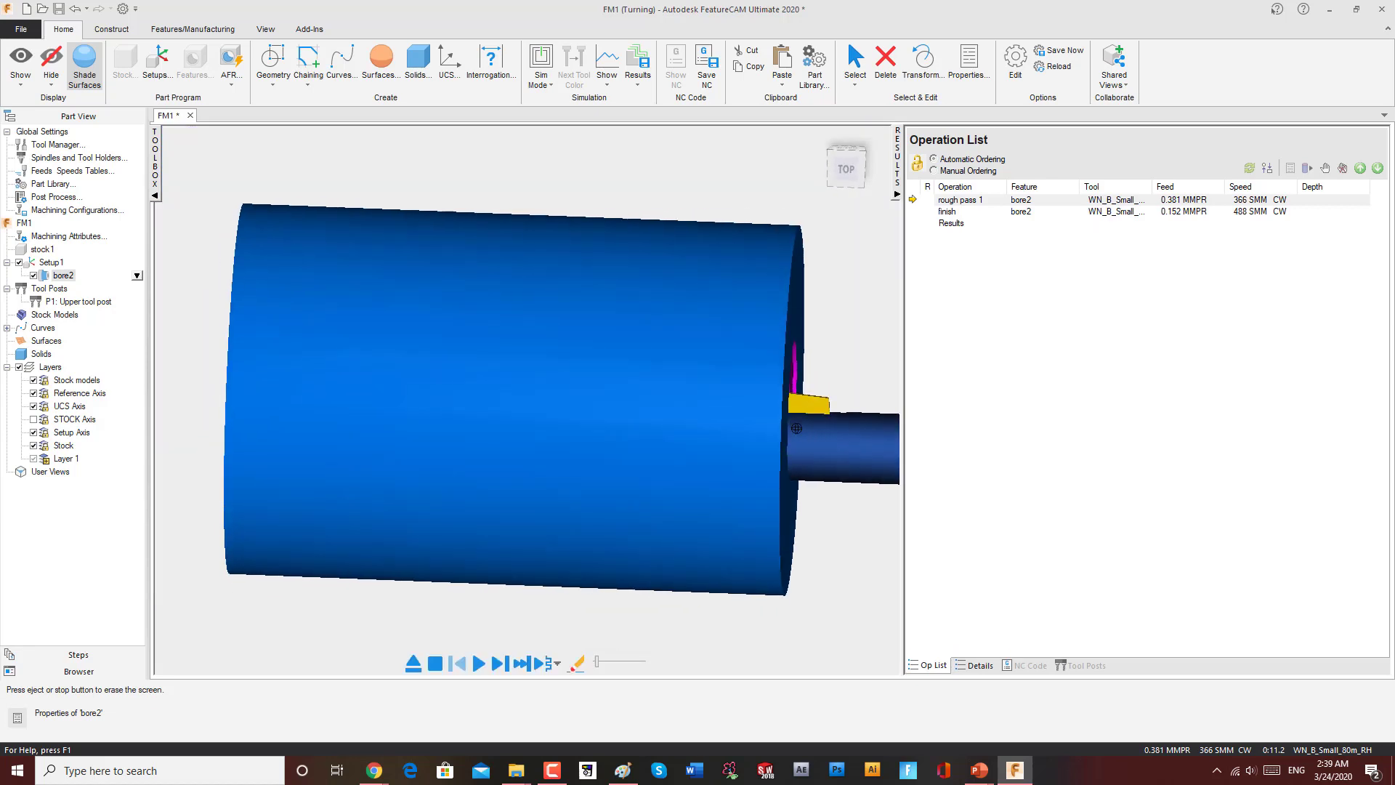
scroll(746, 401, "down", 2)
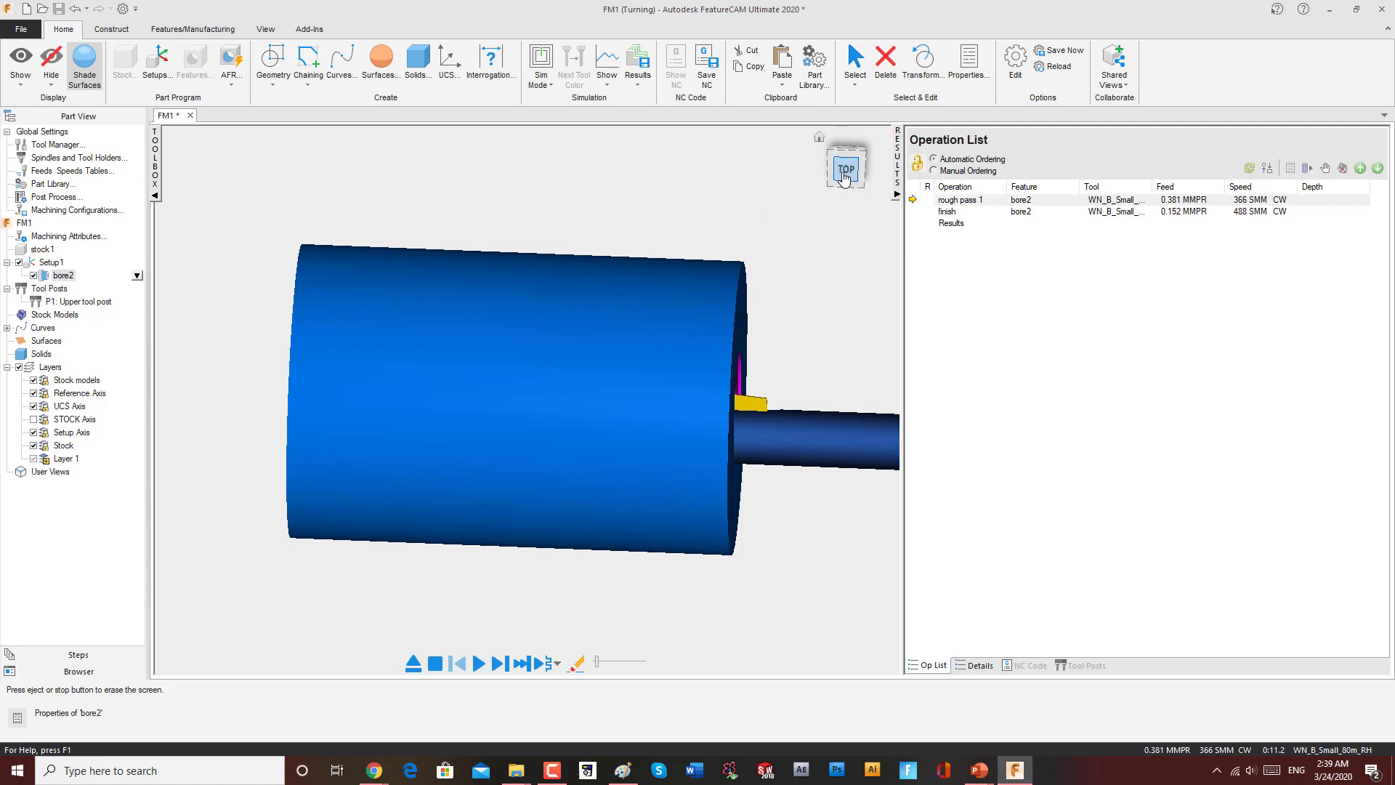
left_click(846, 169)
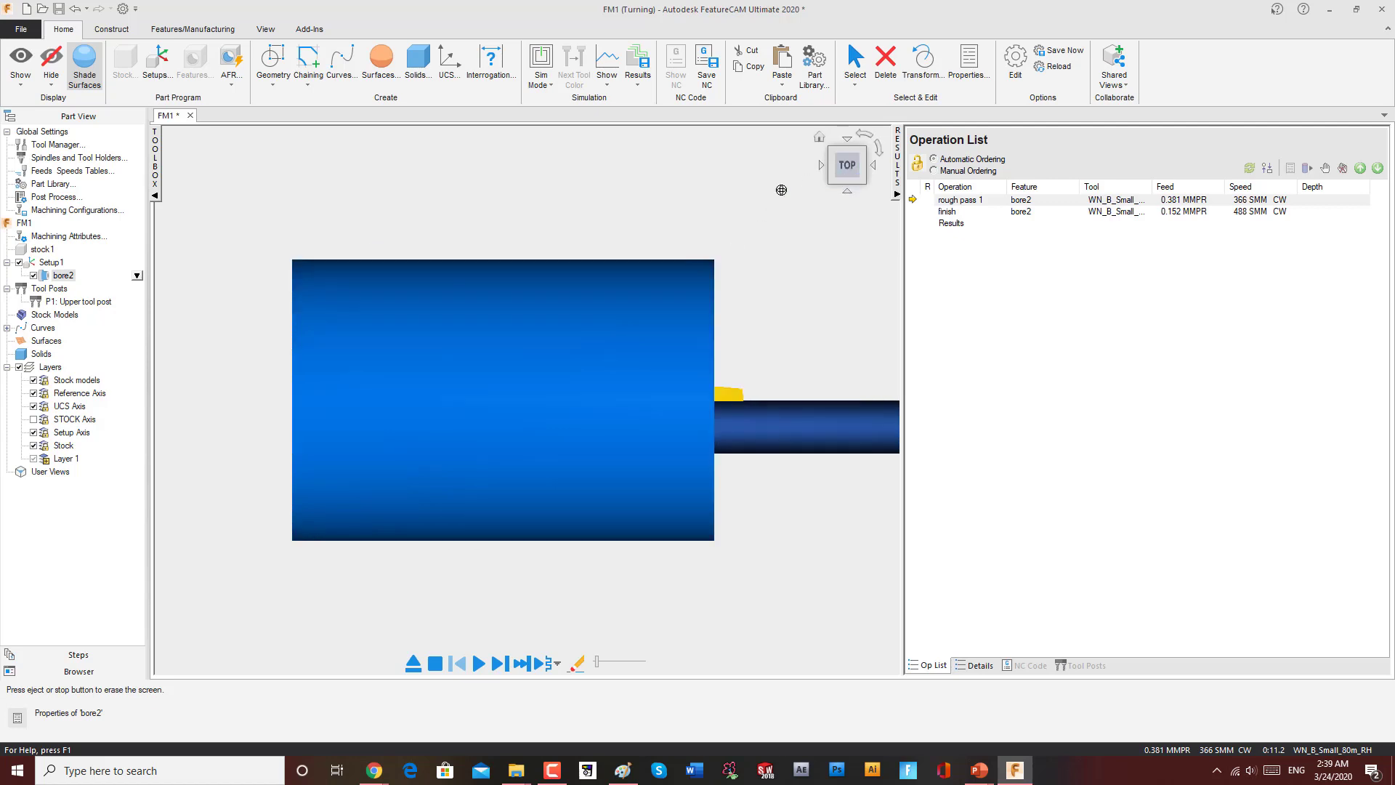
left_click(436, 663)
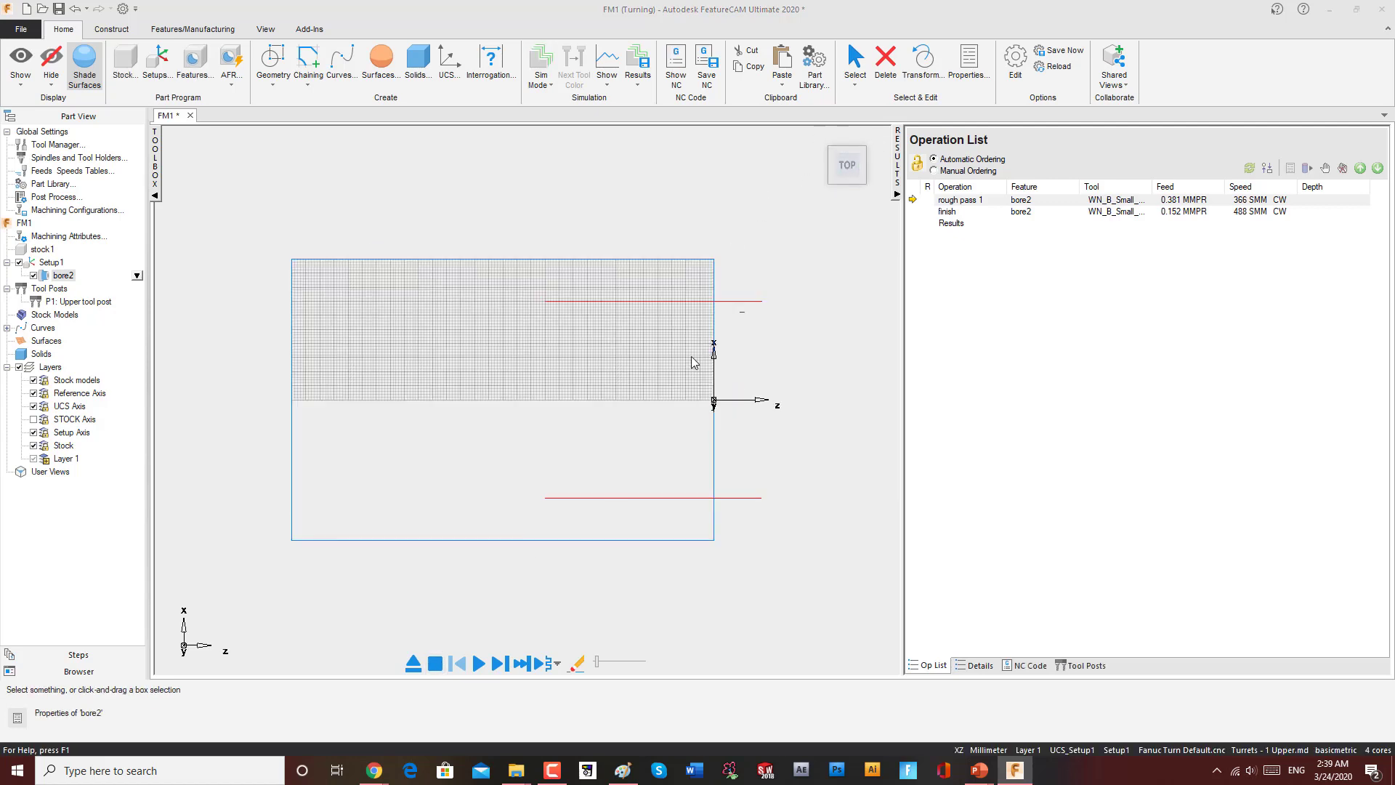
Step: Set the stock's inner diameter to 60 mm, apply it, and close the stock properties
double_click(41, 249)
left_click_drag(800, 422, 772, 422)
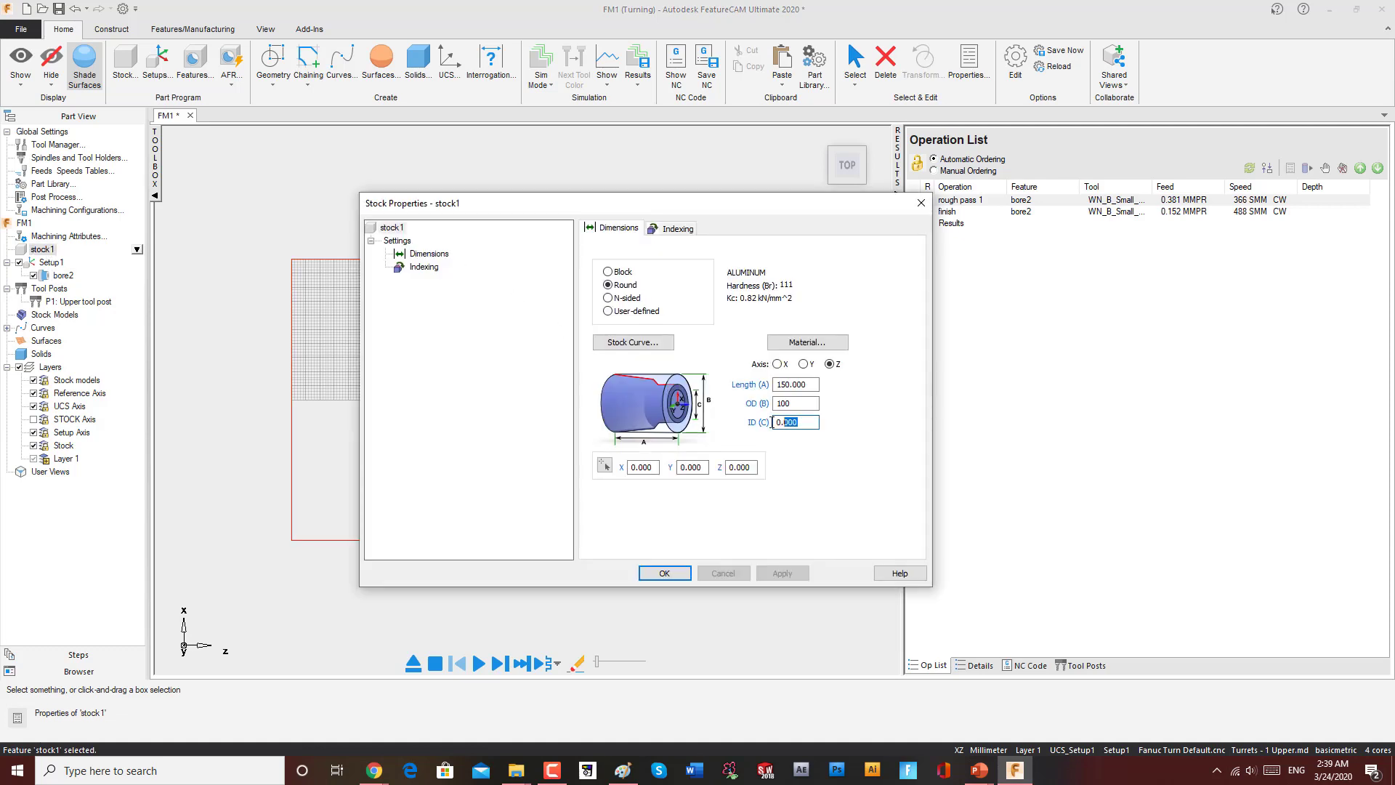
left_click_drag(873, 204, 532, 159)
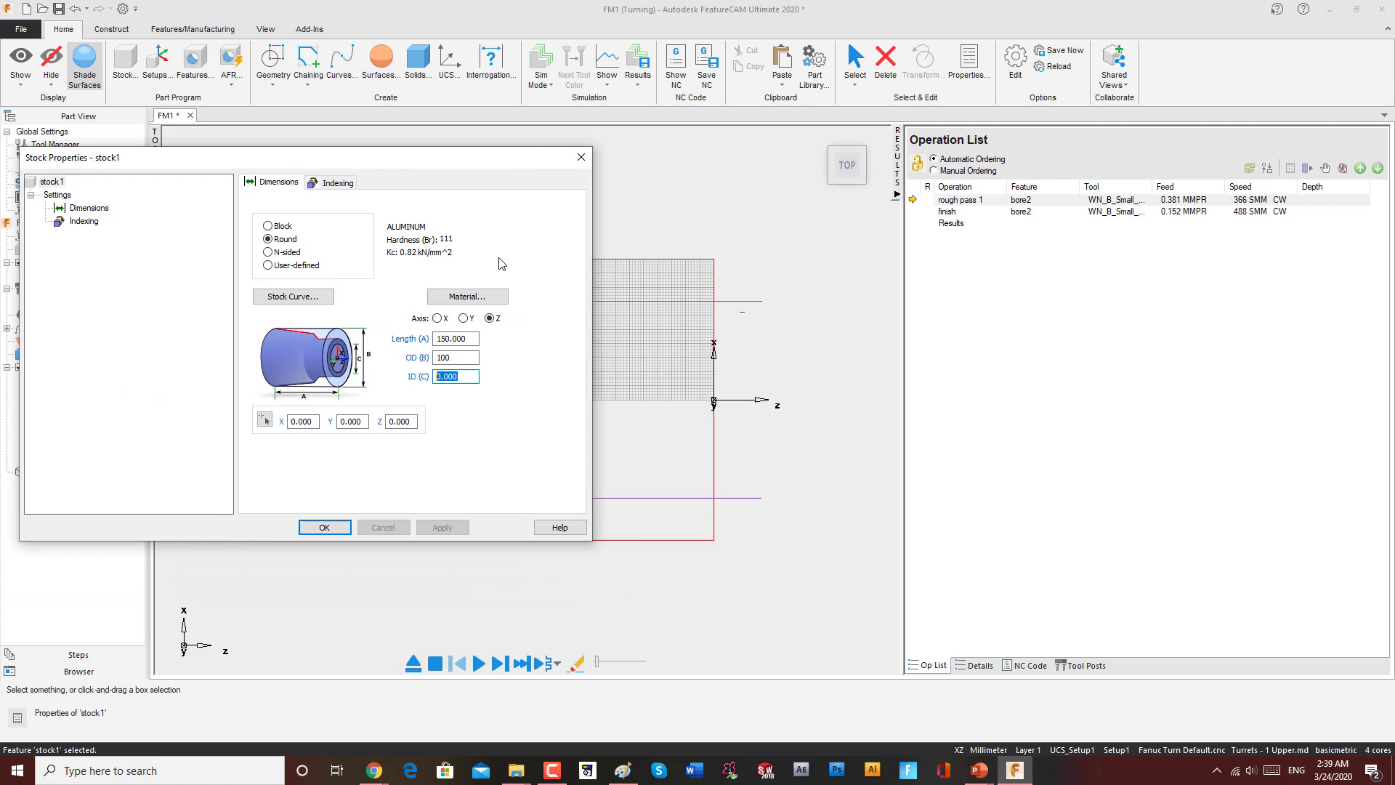
type("70")
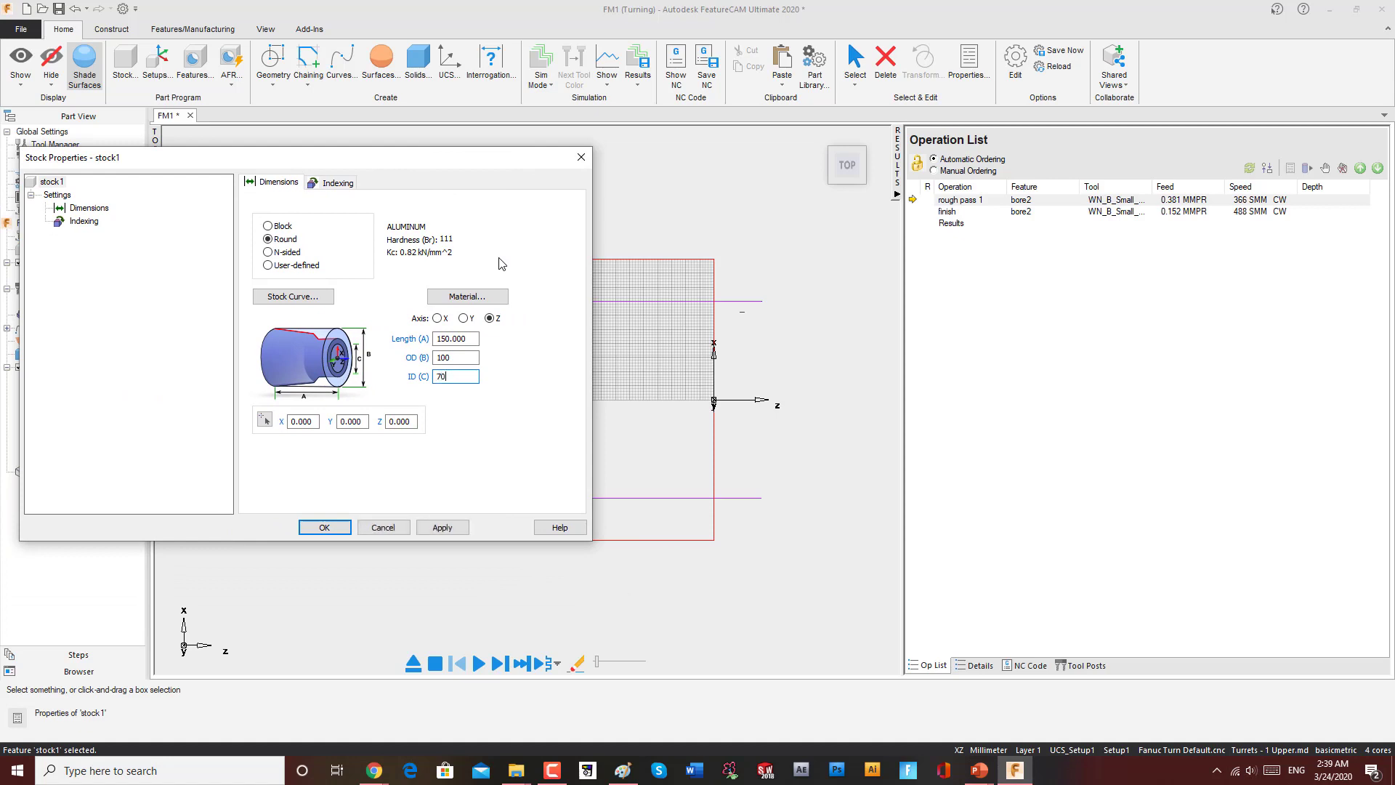
left_click(442, 527)
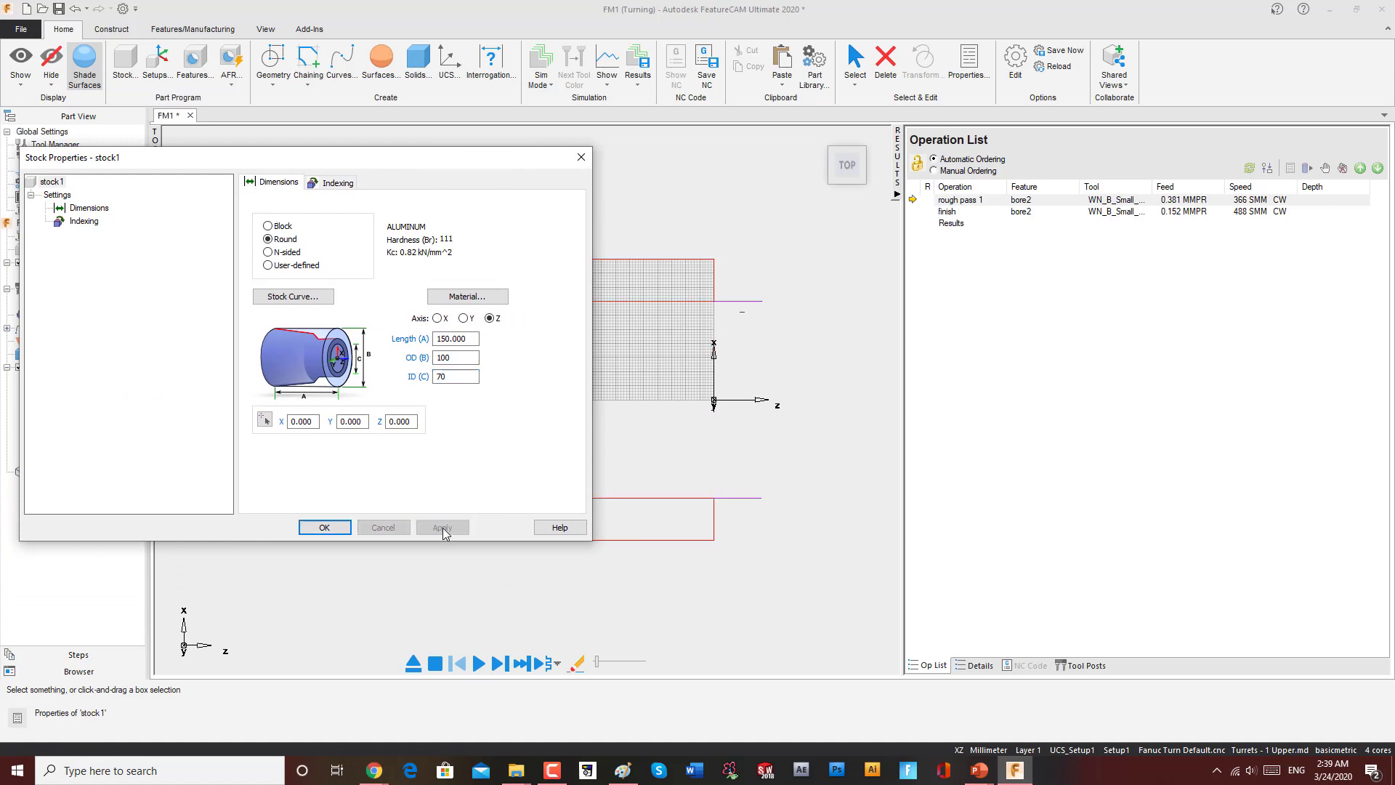
double_click(455, 376)
type("6")
left_click(451, 525)
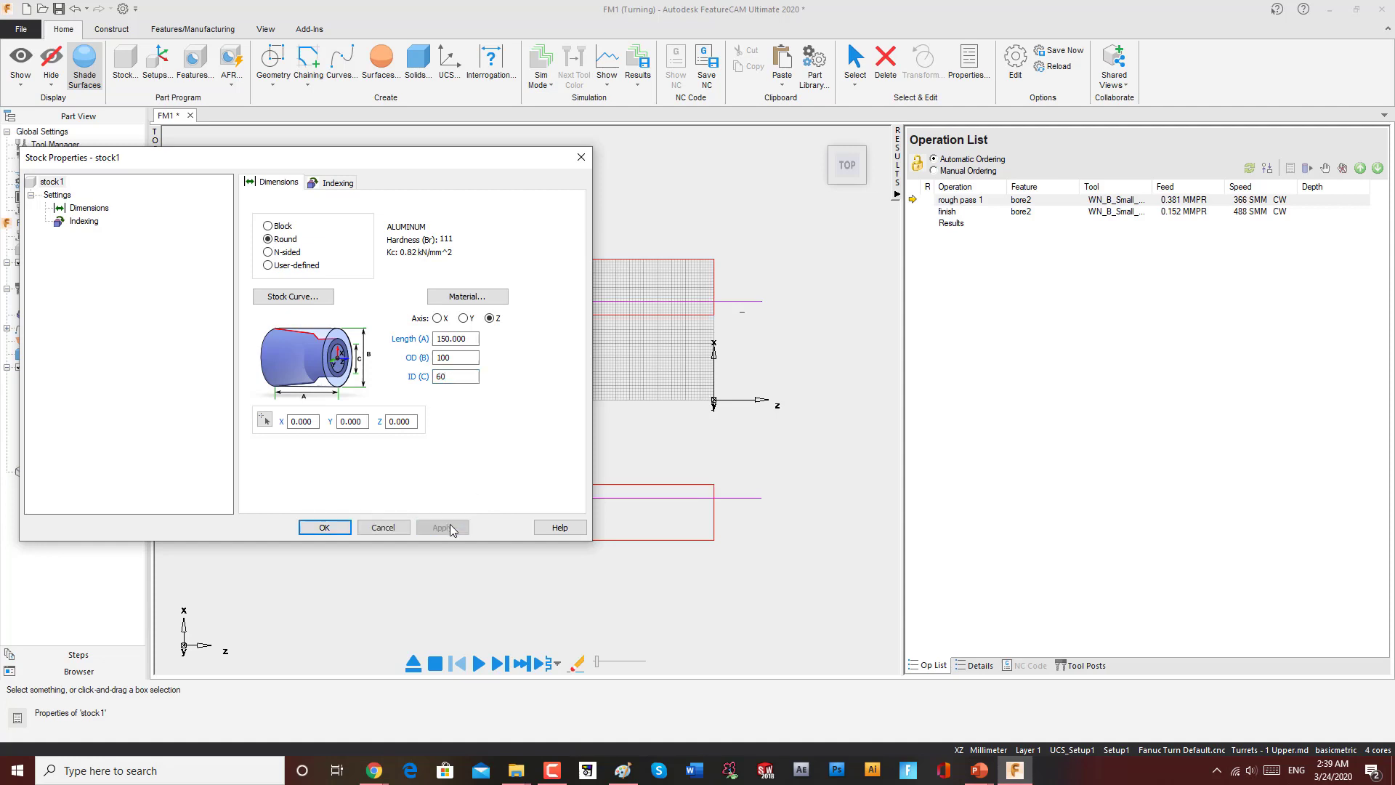
left_click(324, 528)
Step: Run the simulation and orbit around the hollow stock to inspect the bore
middle_click_drag(765, 299, 676, 360)
left_click(477, 661)
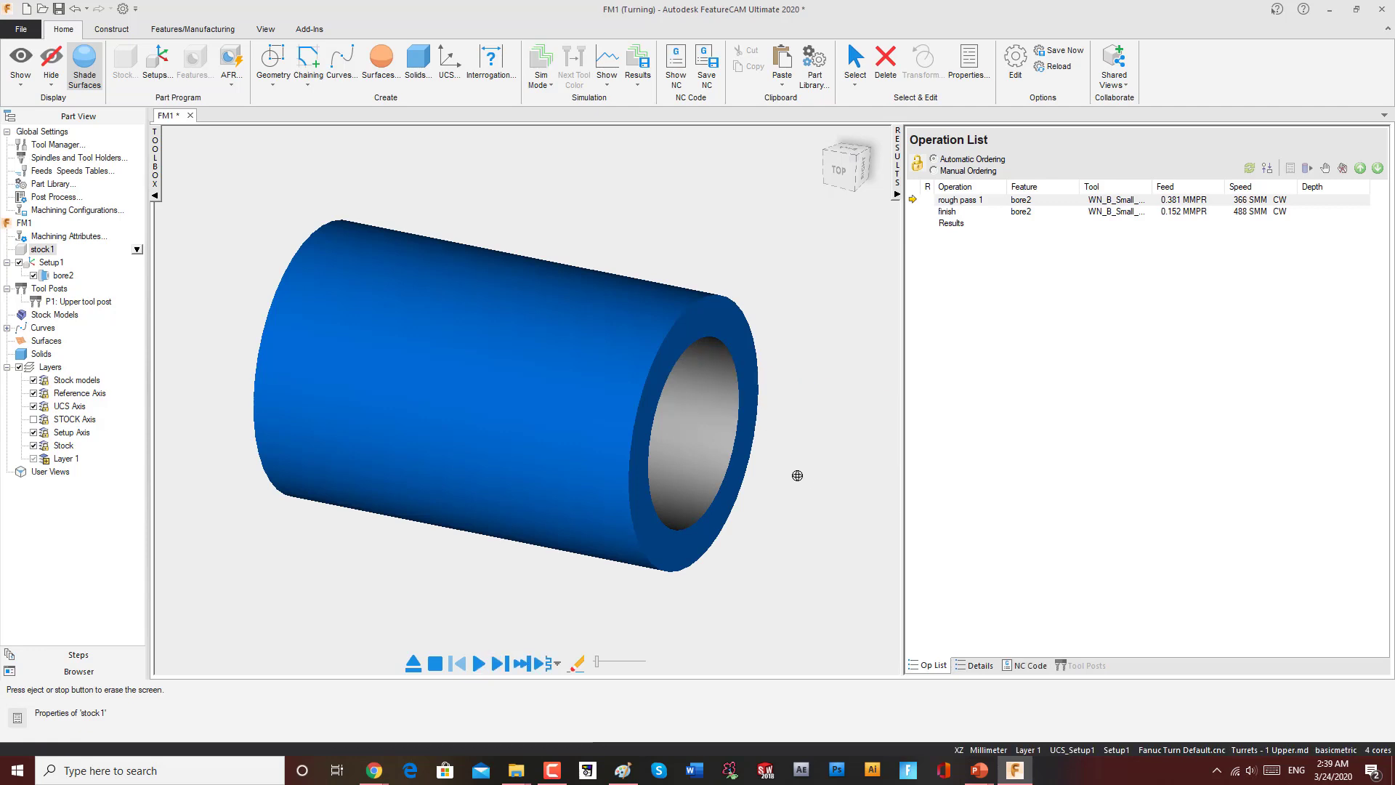
middle_click_drag(797, 473, 716, 441)
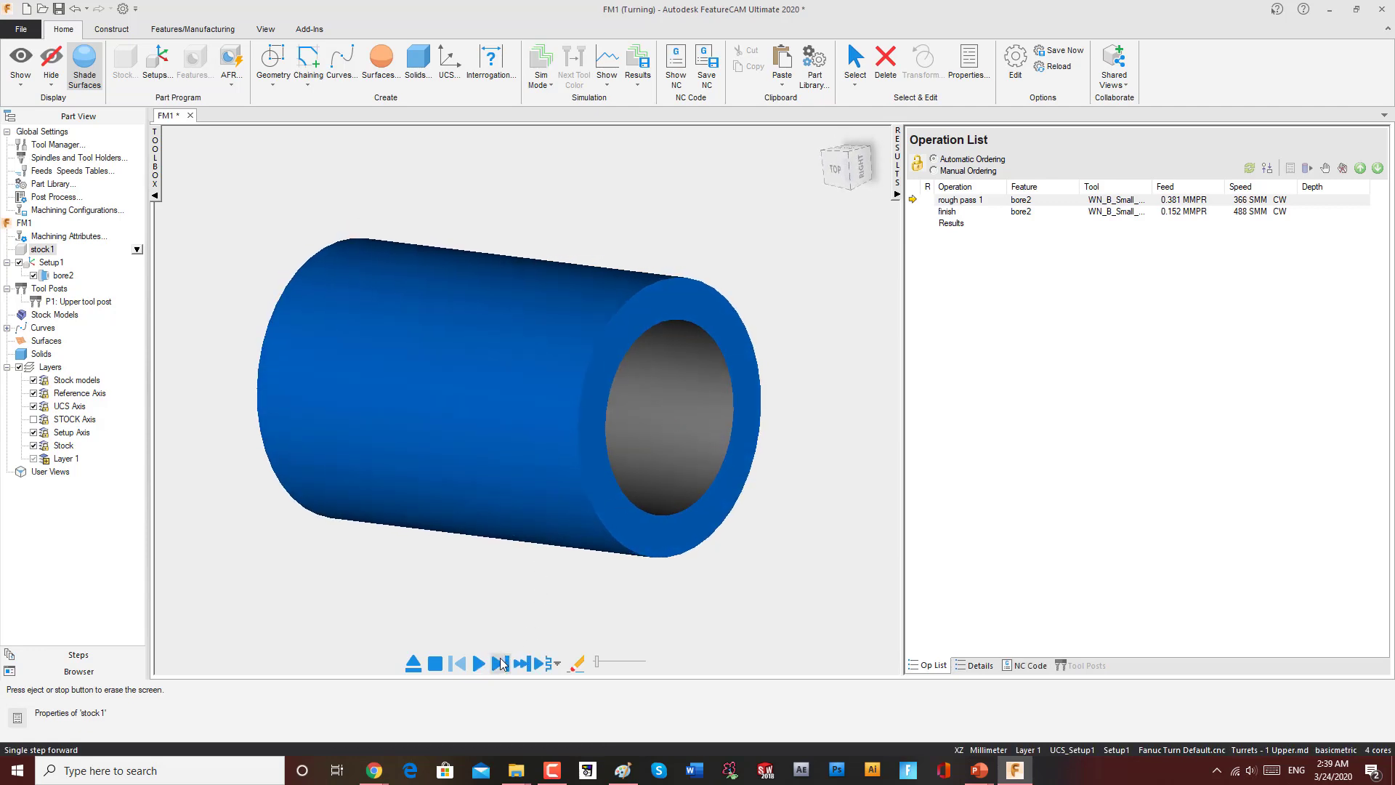
middle_click_drag(593, 526, 644, 518)
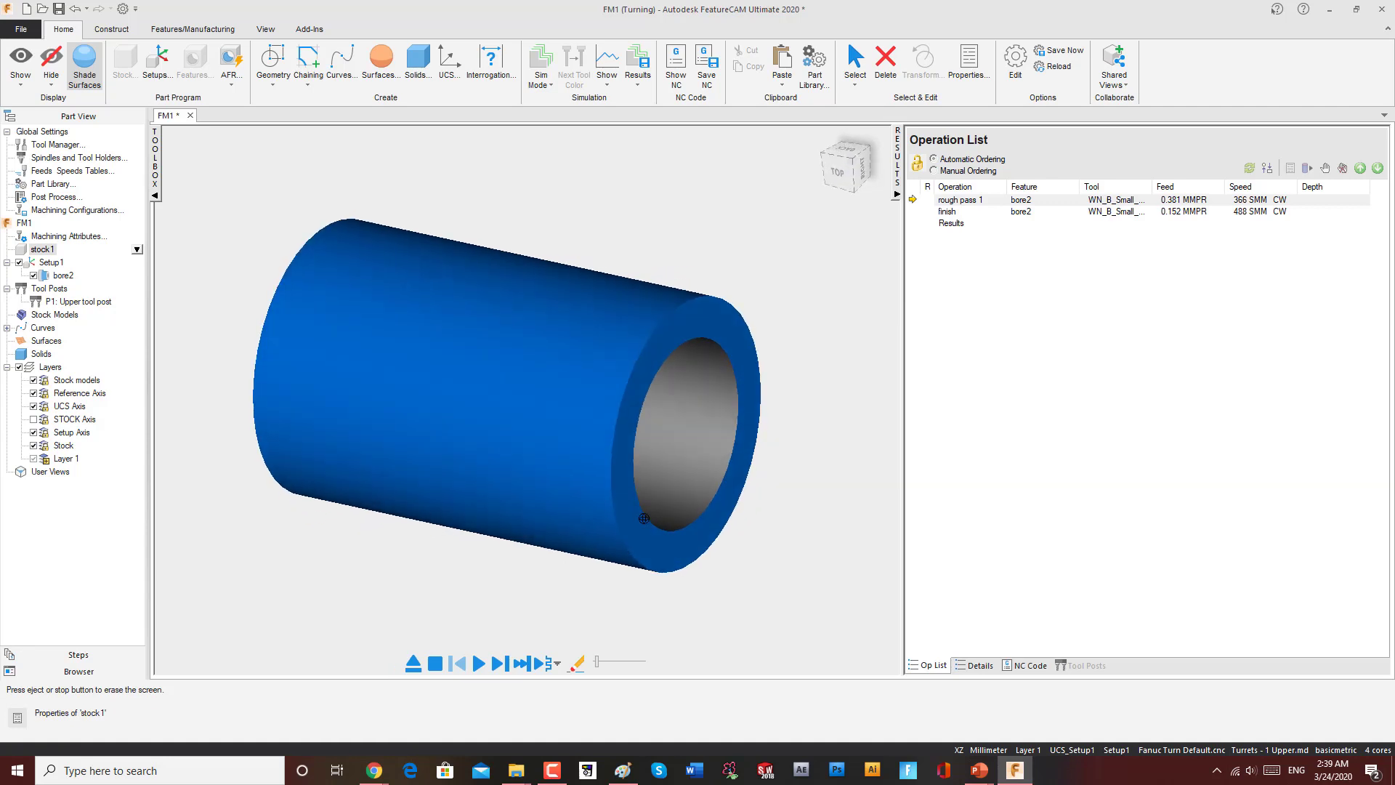
scroll(828, 511, "up", 2)
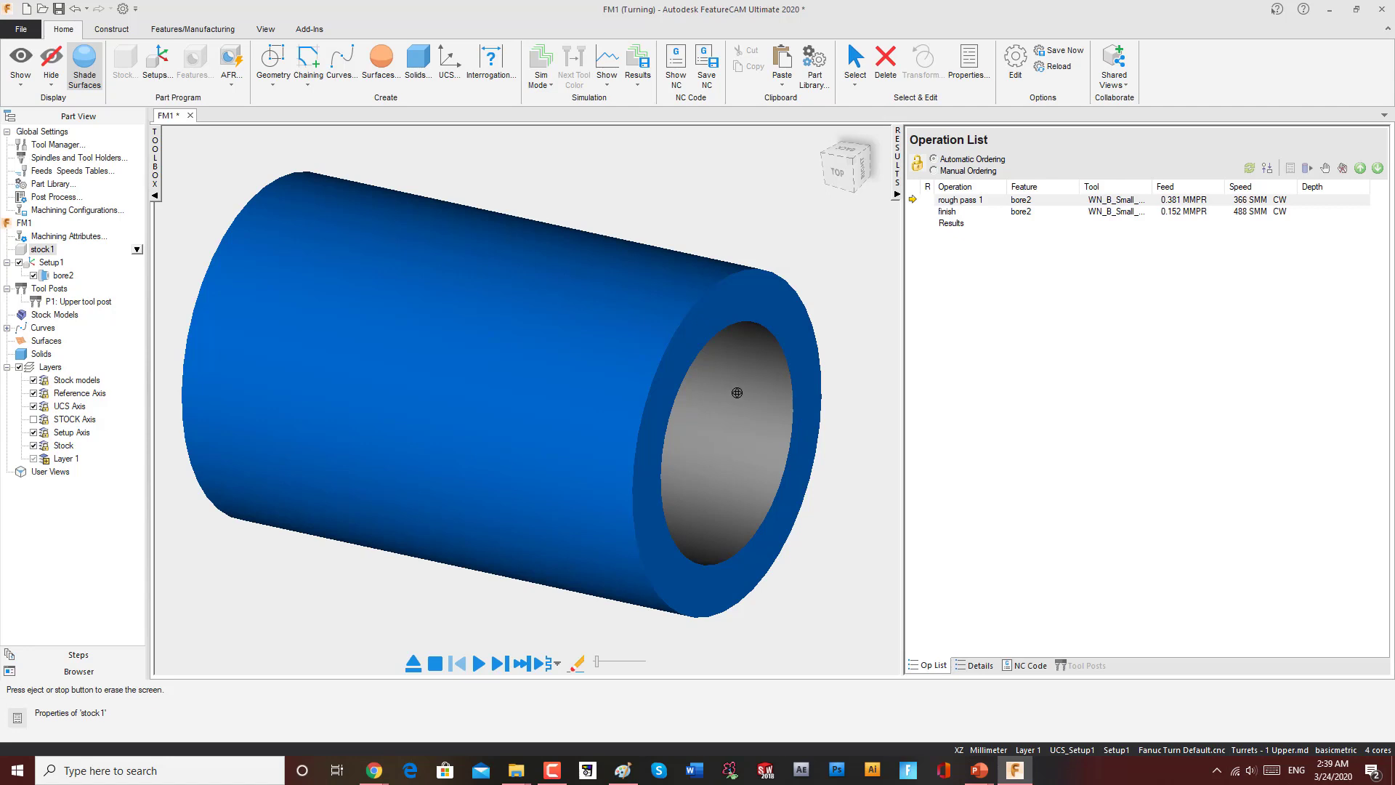
middle_click_drag(711, 378, 571, 335)
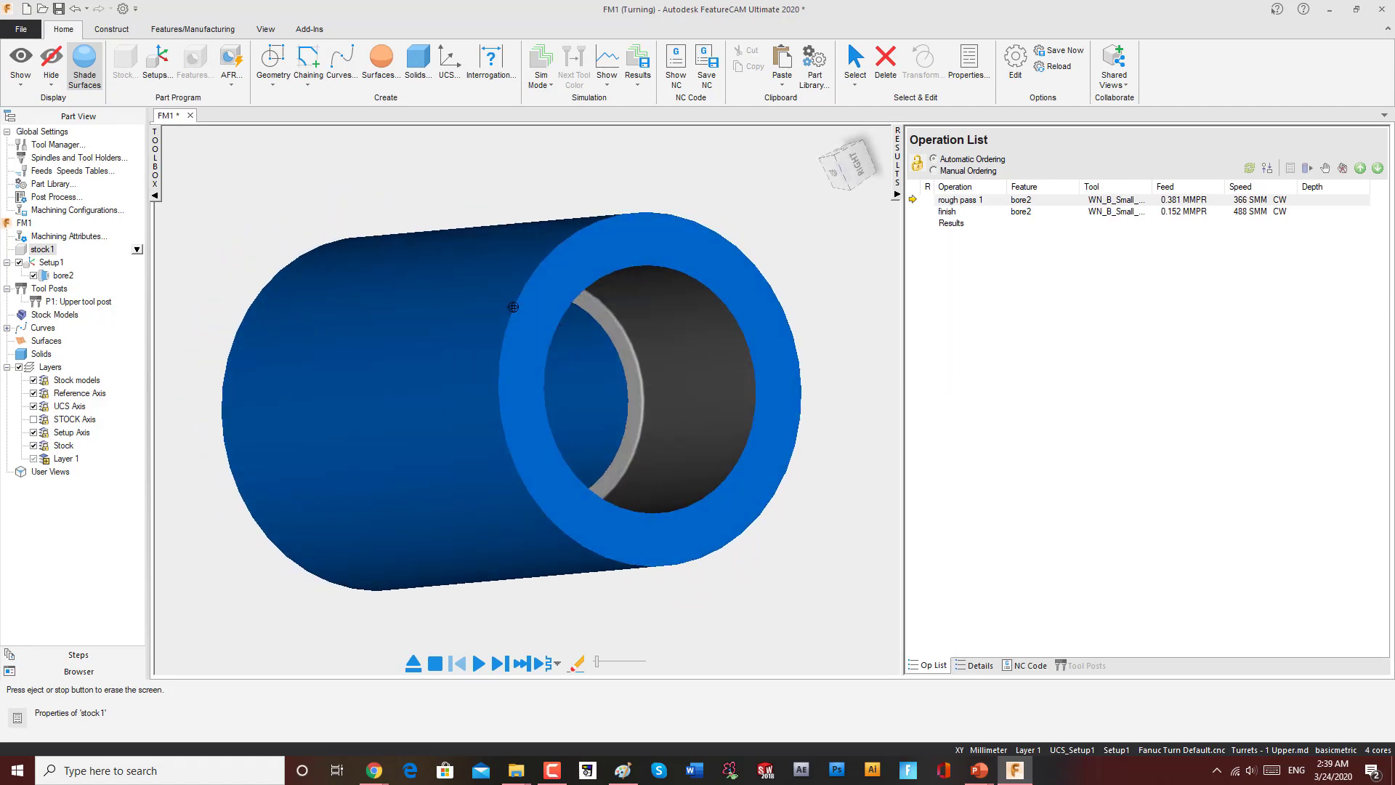
Step: Set the stock's inner diameter to 0 mm, apply it, and close the stock properties
double_click(43, 249)
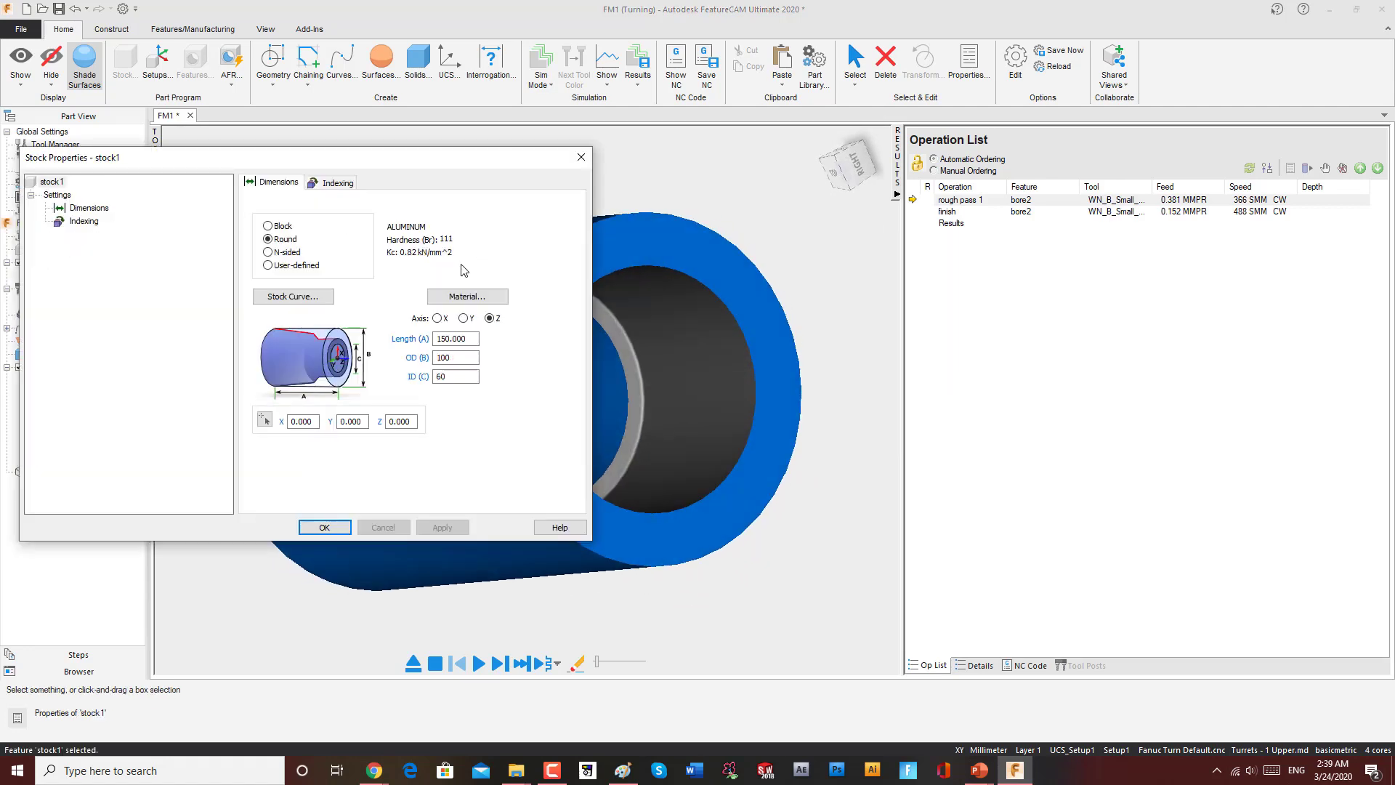
left_click(457, 377)
type("60")
left_click_drag(460, 379, 367, 374)
type("0")
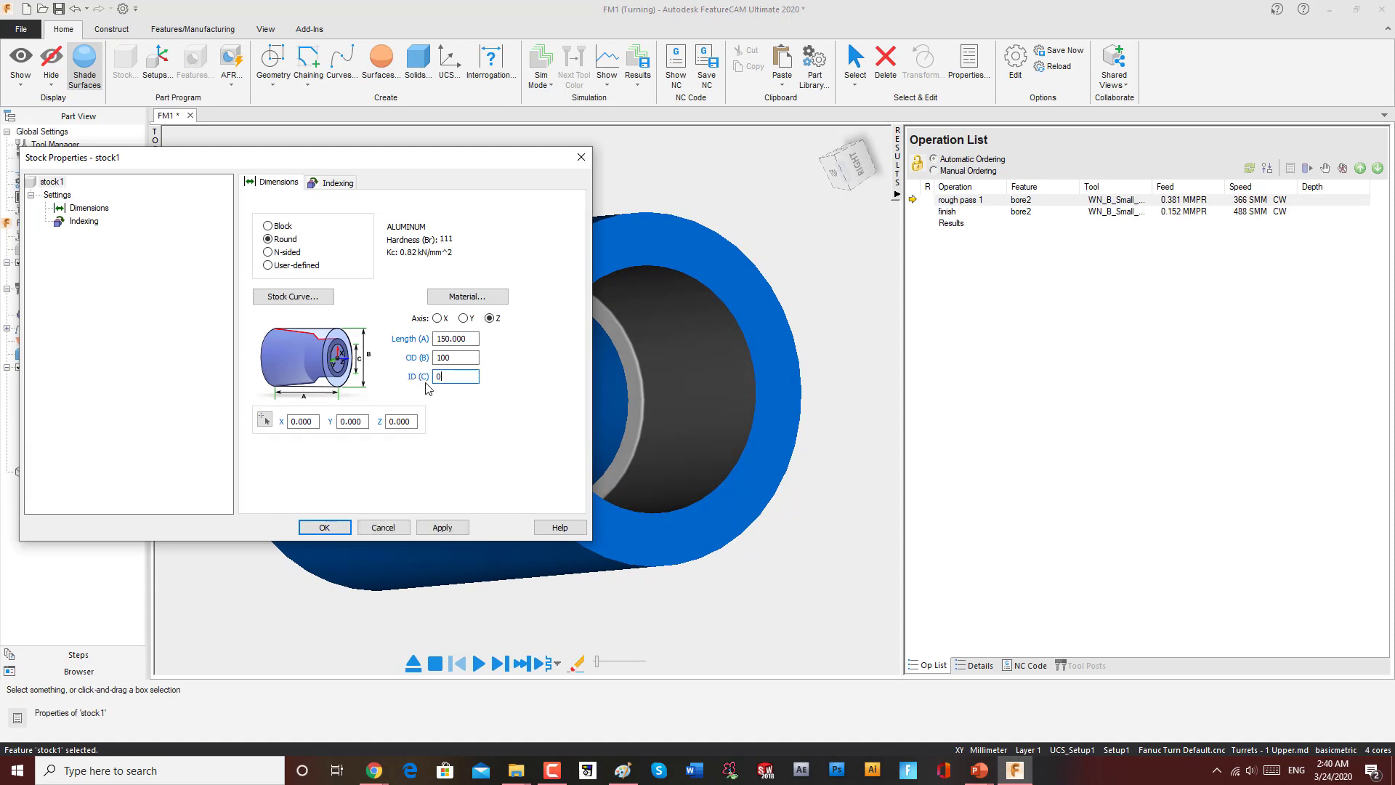
left_click(425, 527)
left_click(324, 527)
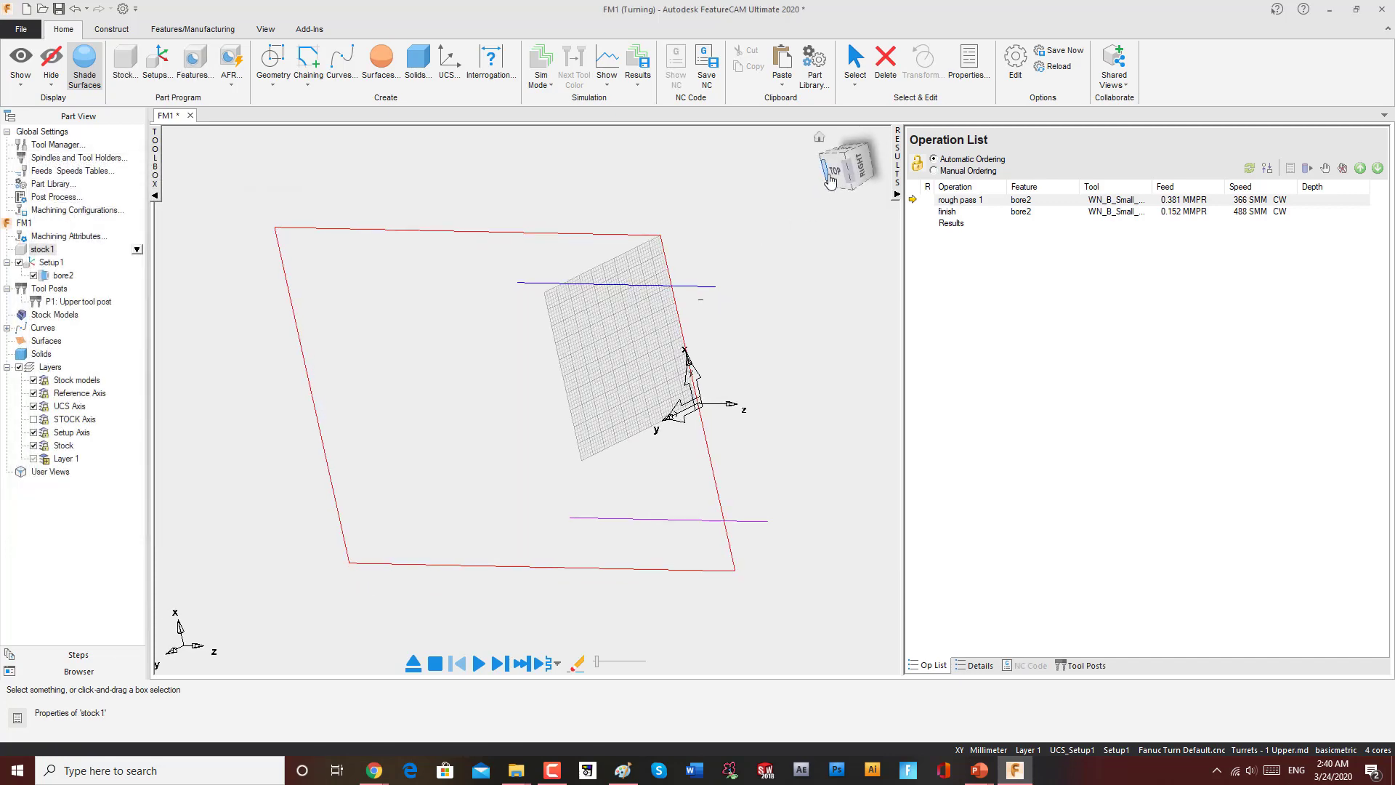
Step: Start a new Turning feature of type Hole made from dimensions
left_click(845, 173)
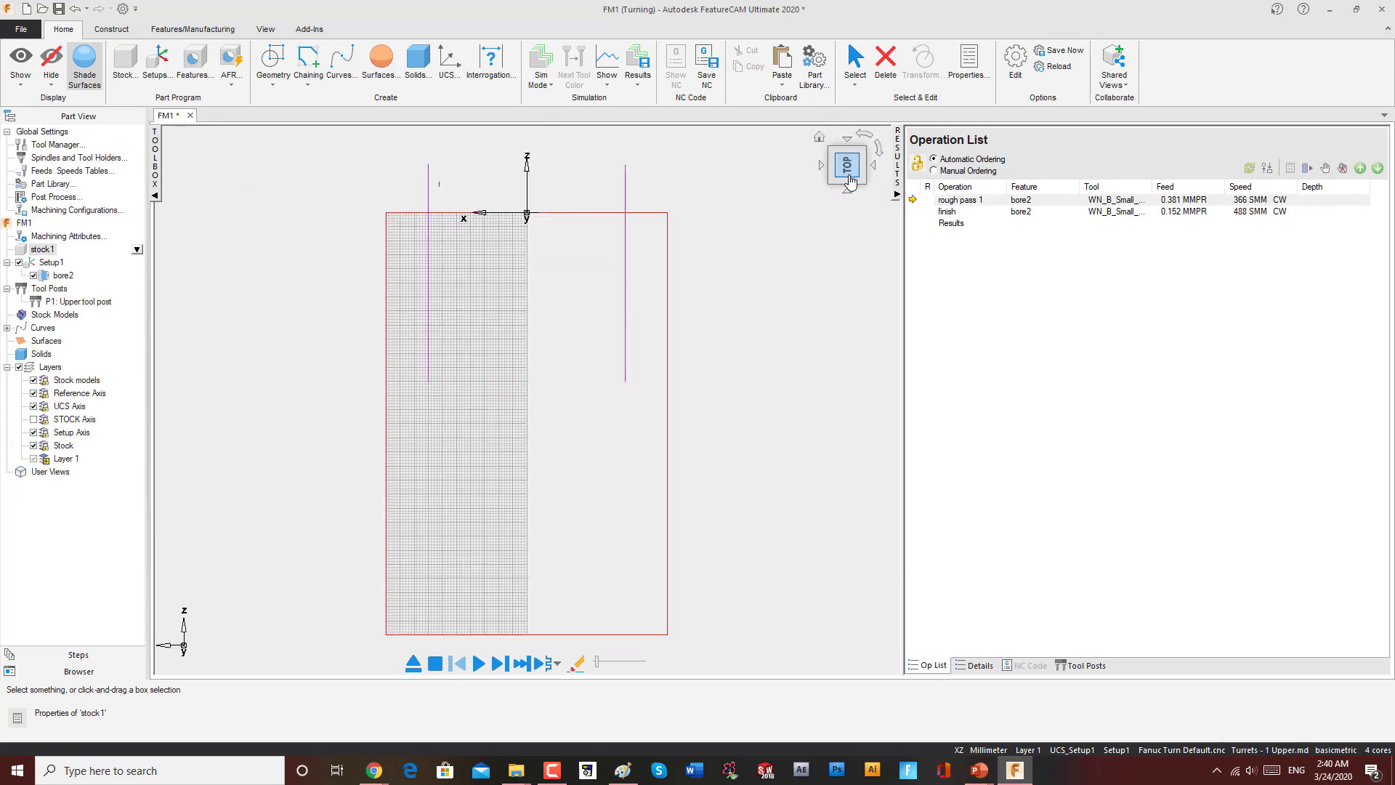
left_click(878, 150)
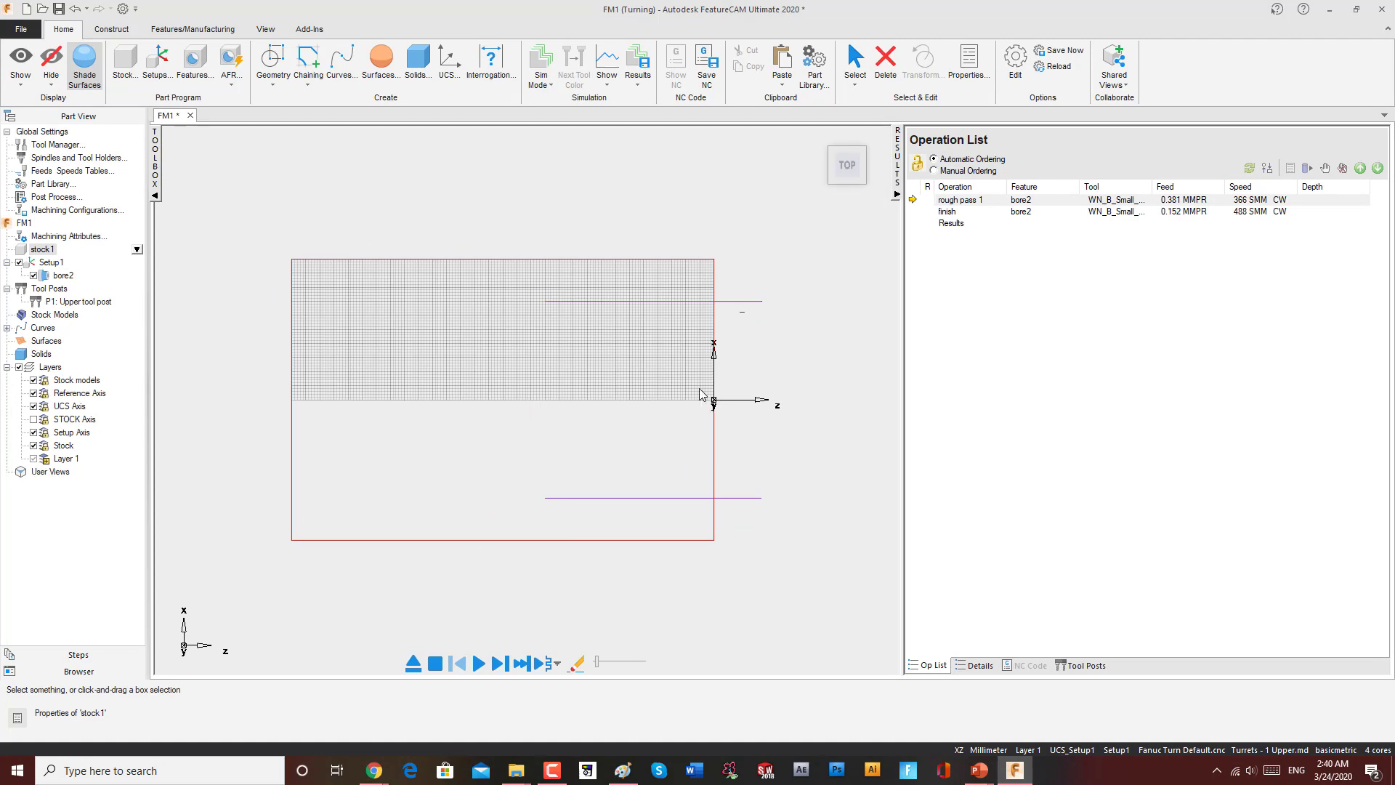
left_click(194, 62)
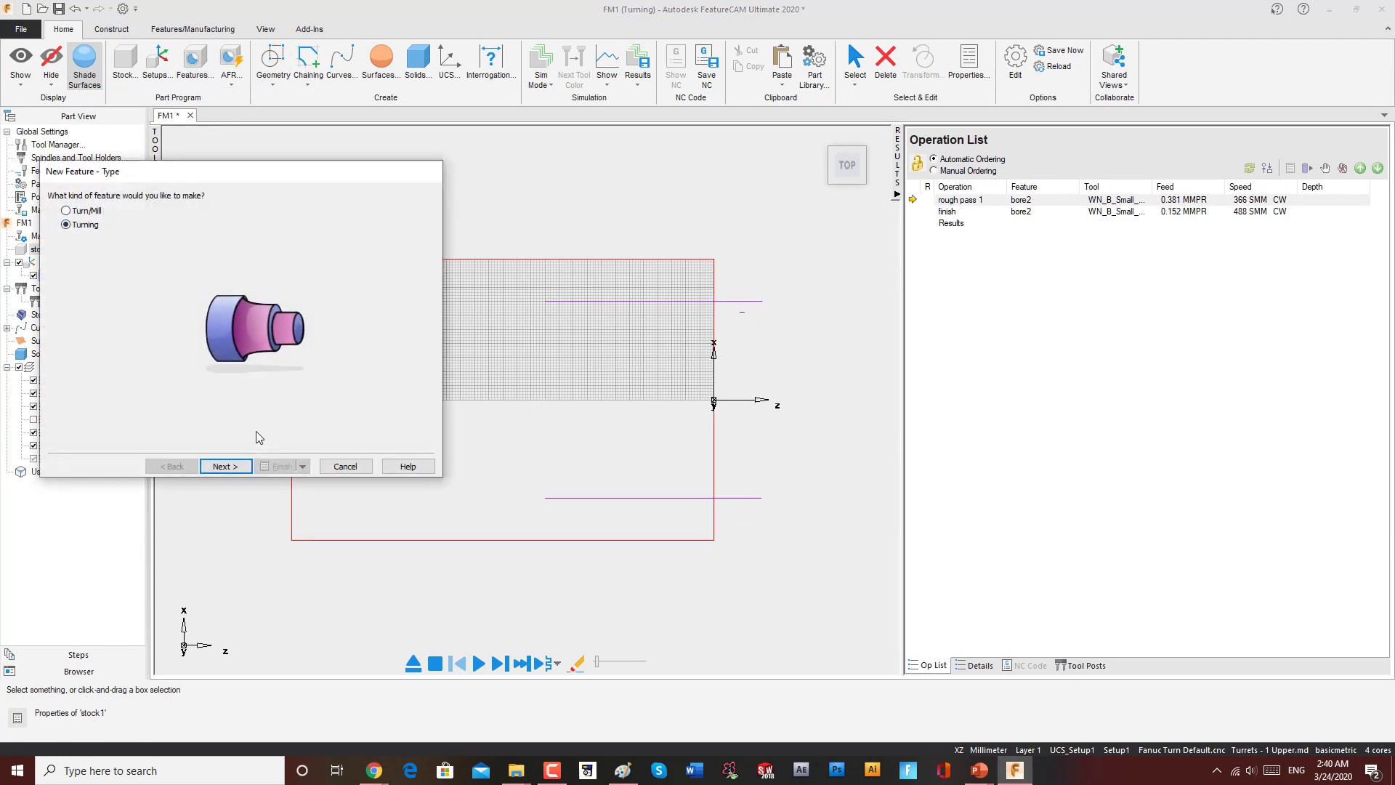
left_click(231, 466)
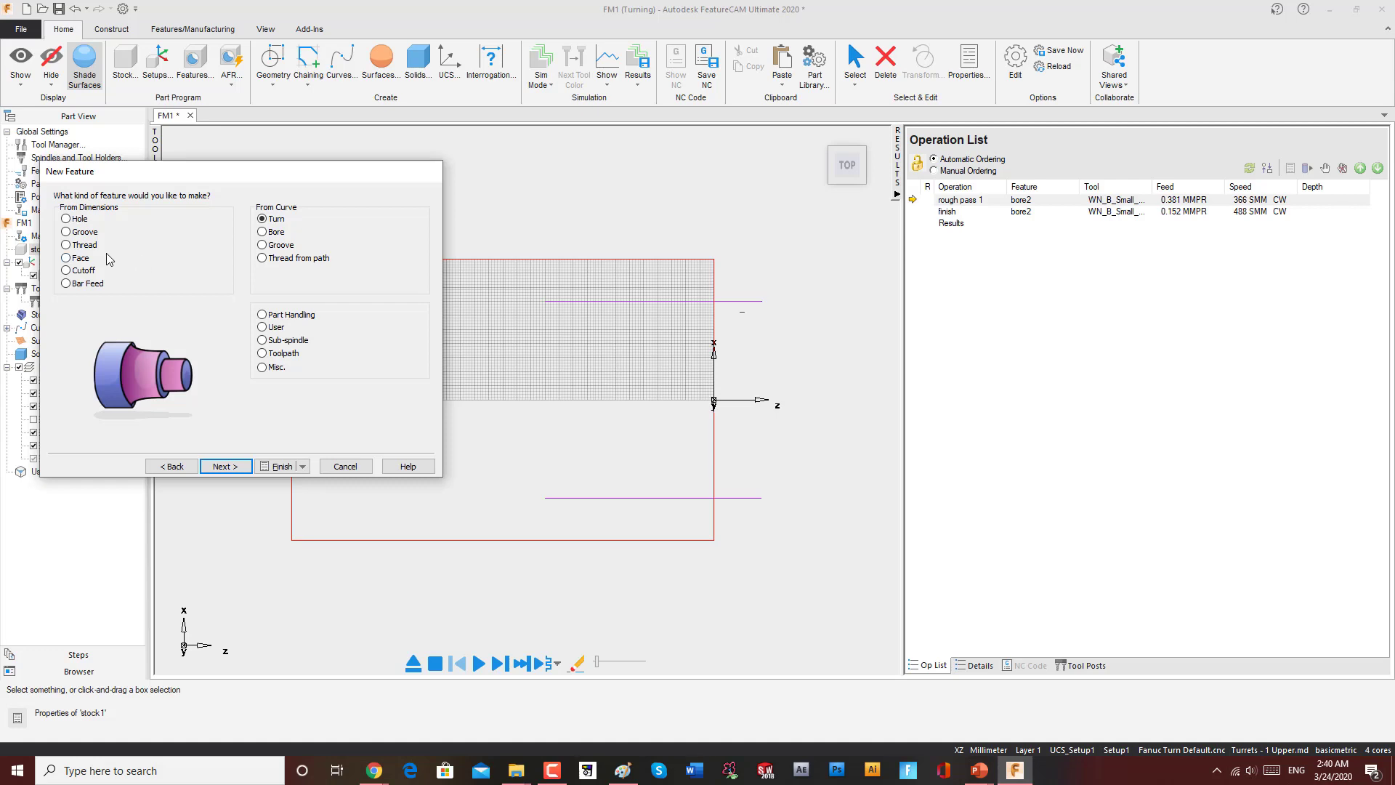
left_click(66, 219)
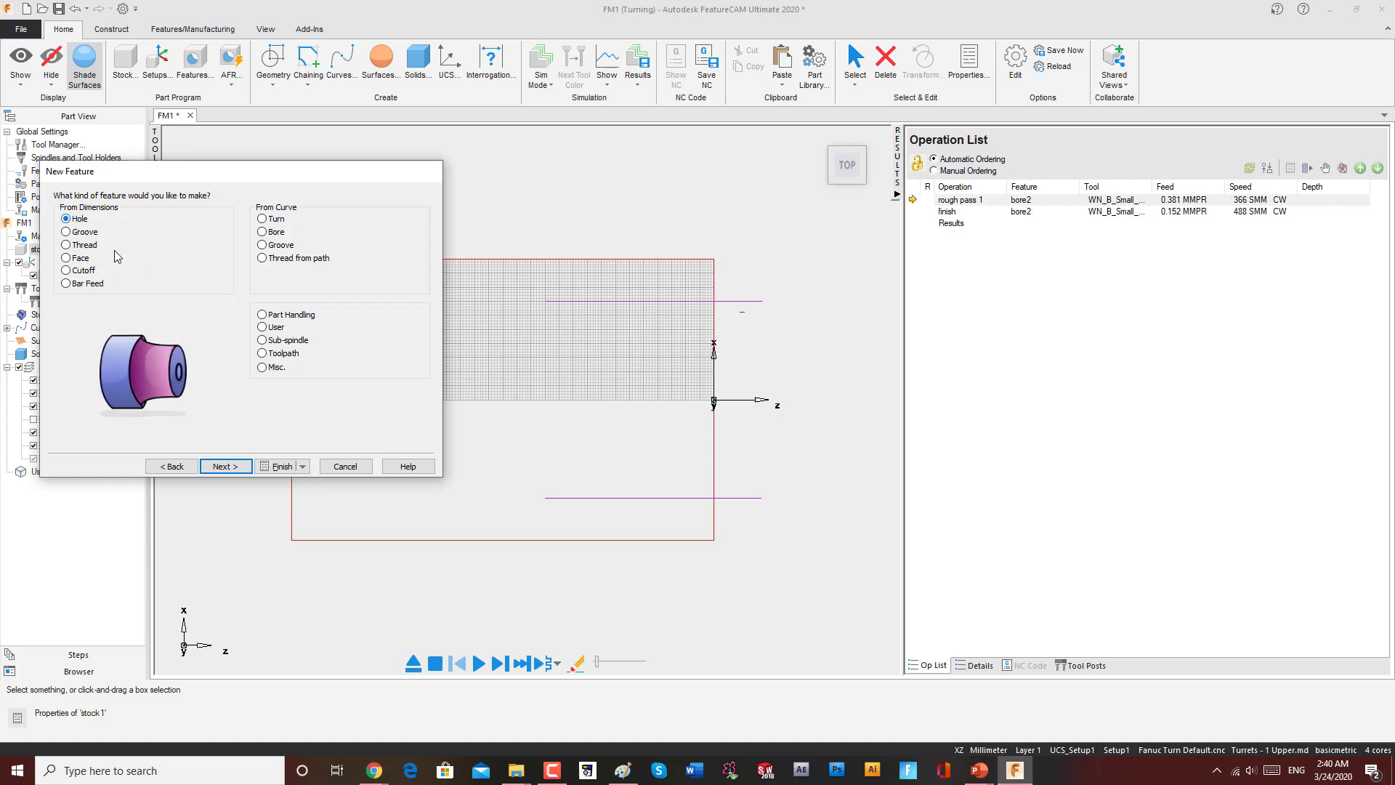
left_click(234, 467)
Step: Set the plain hole's diameter to 40 mm and preview it
double_click(159, 343)
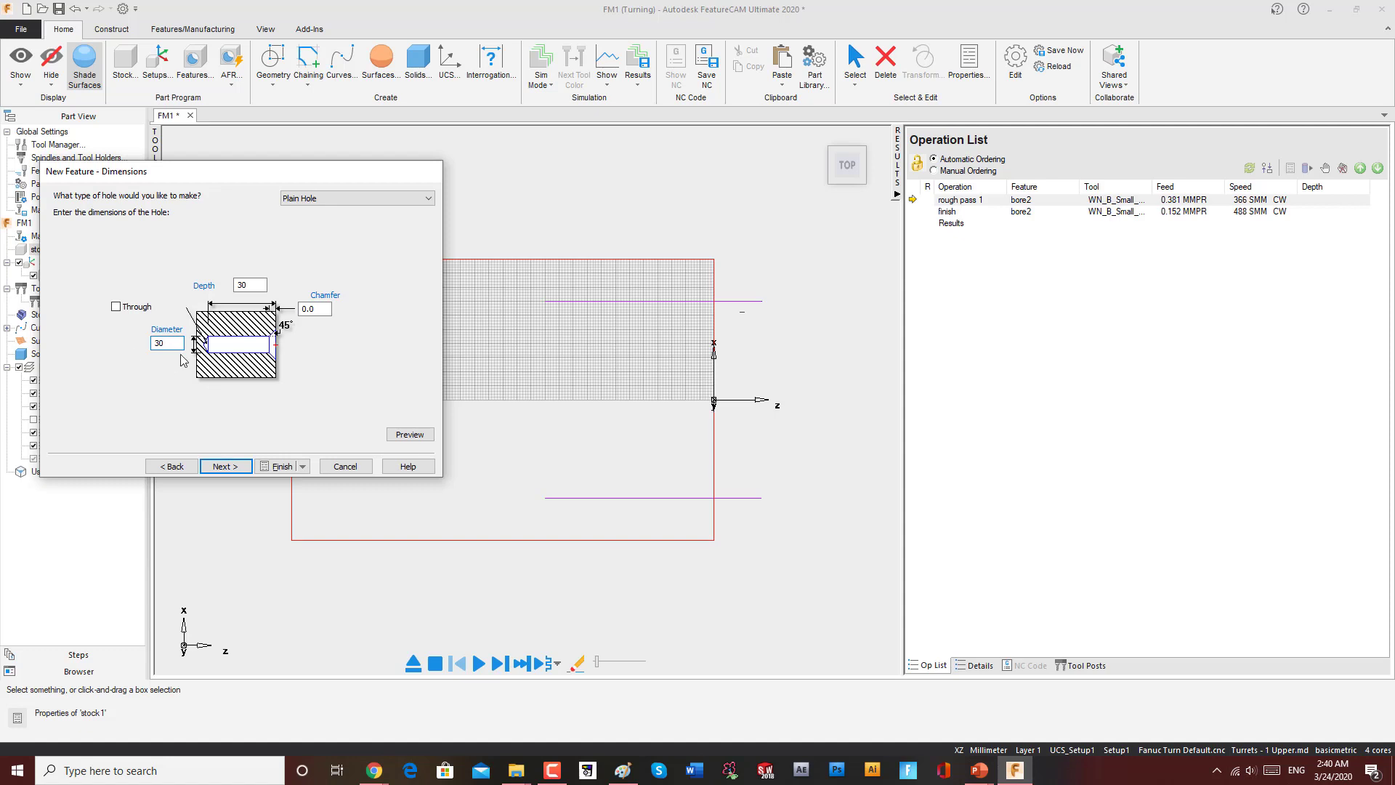
left_click(404, 434)
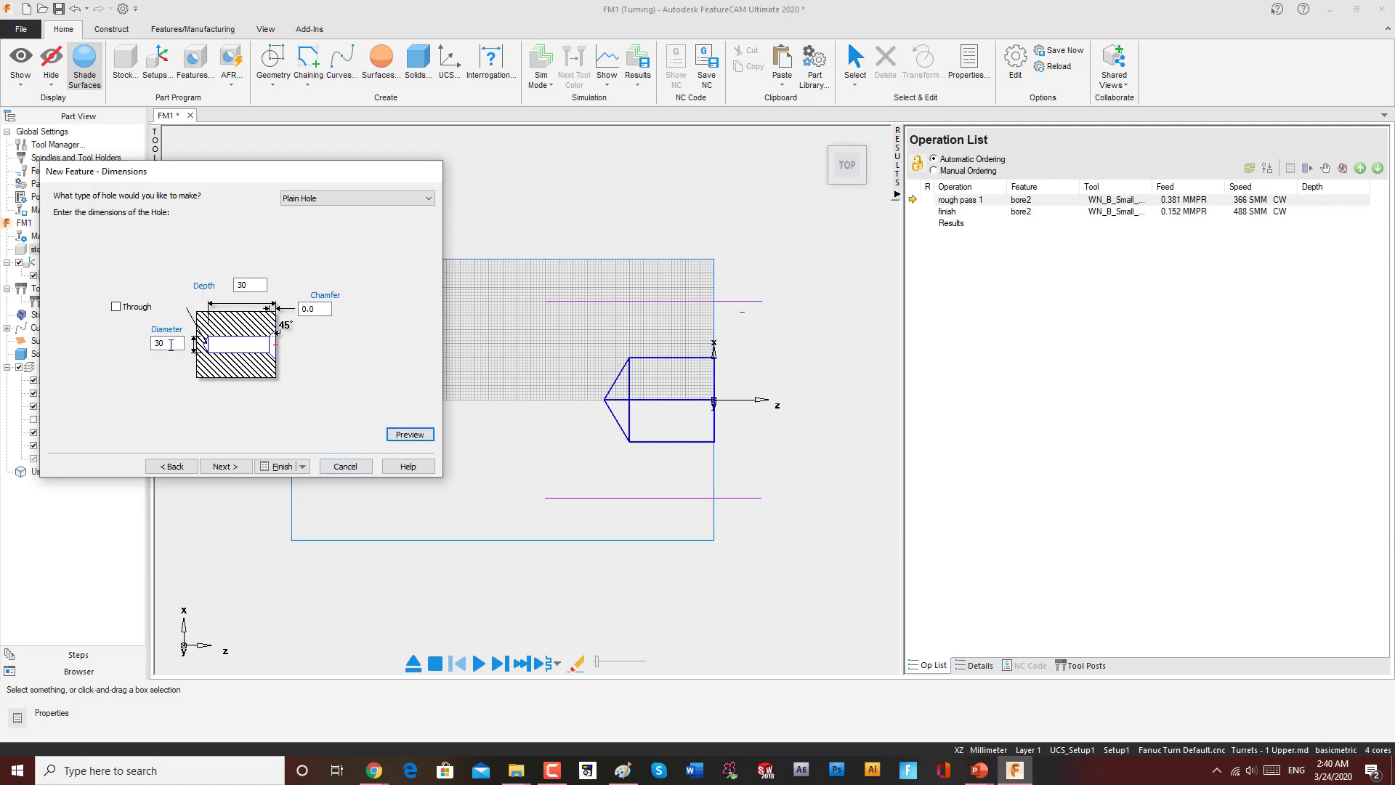
double_click(159, 343)
type("40")
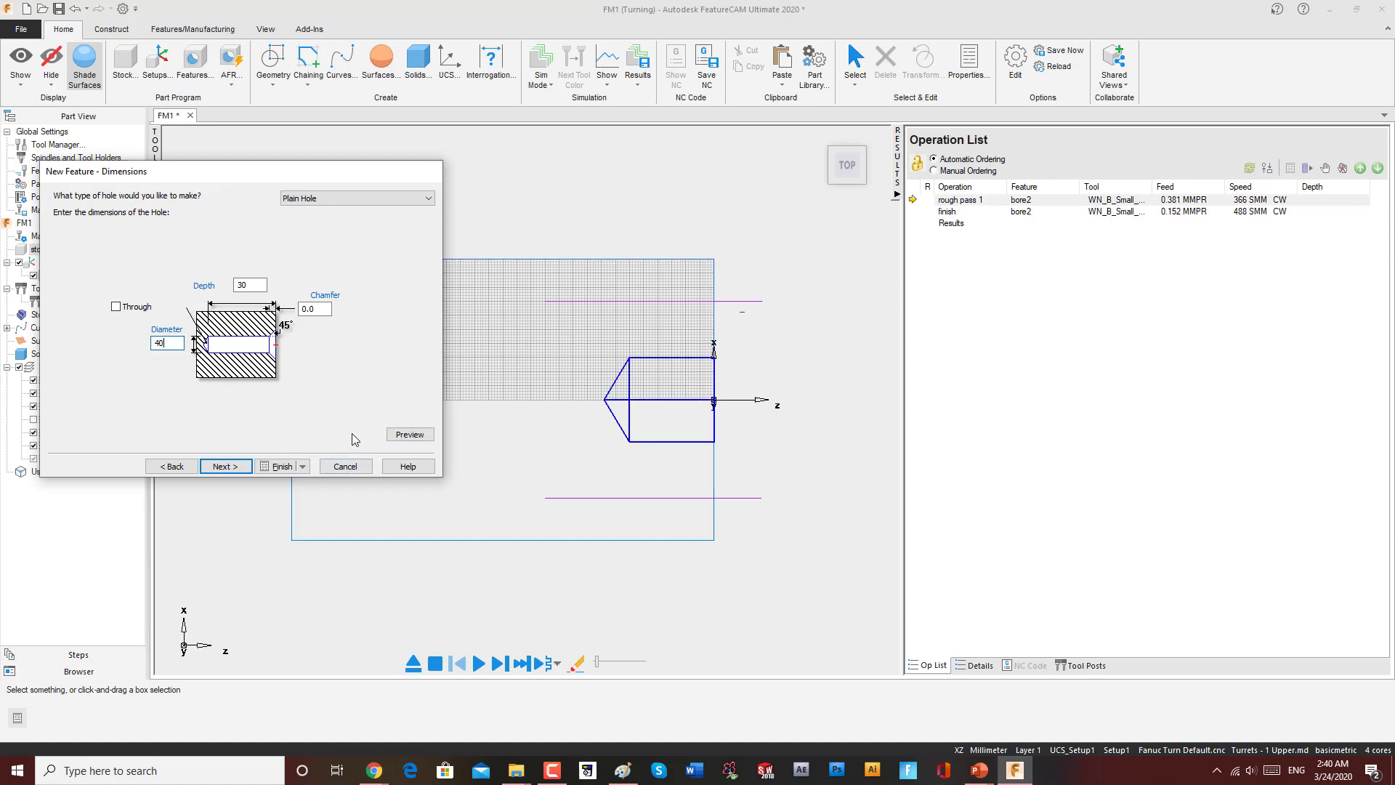
left_click(407, 435)
Step: Set the hole depth to 100 mm, preview, finish the feature, and accept its properties
double_click(249, 285)
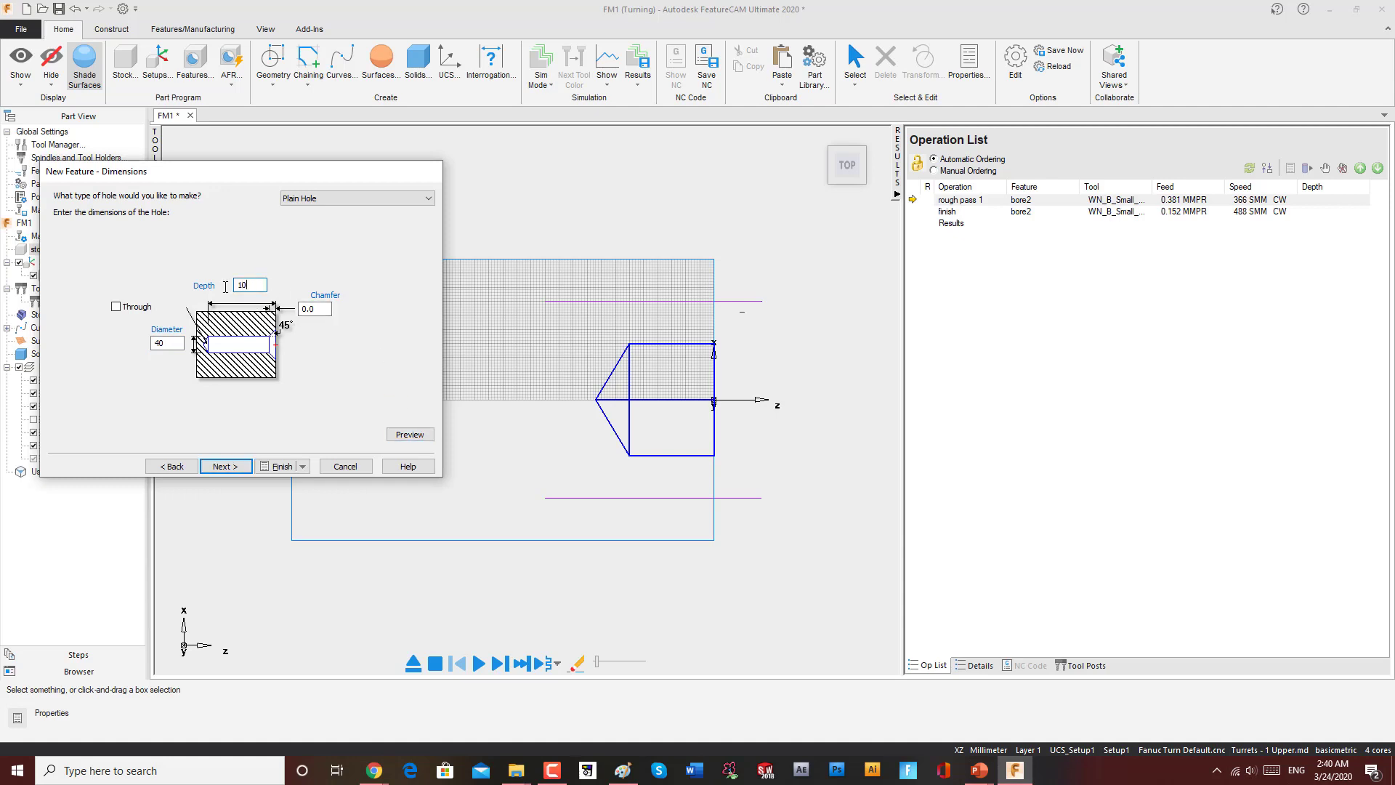
left_click(407, 434)
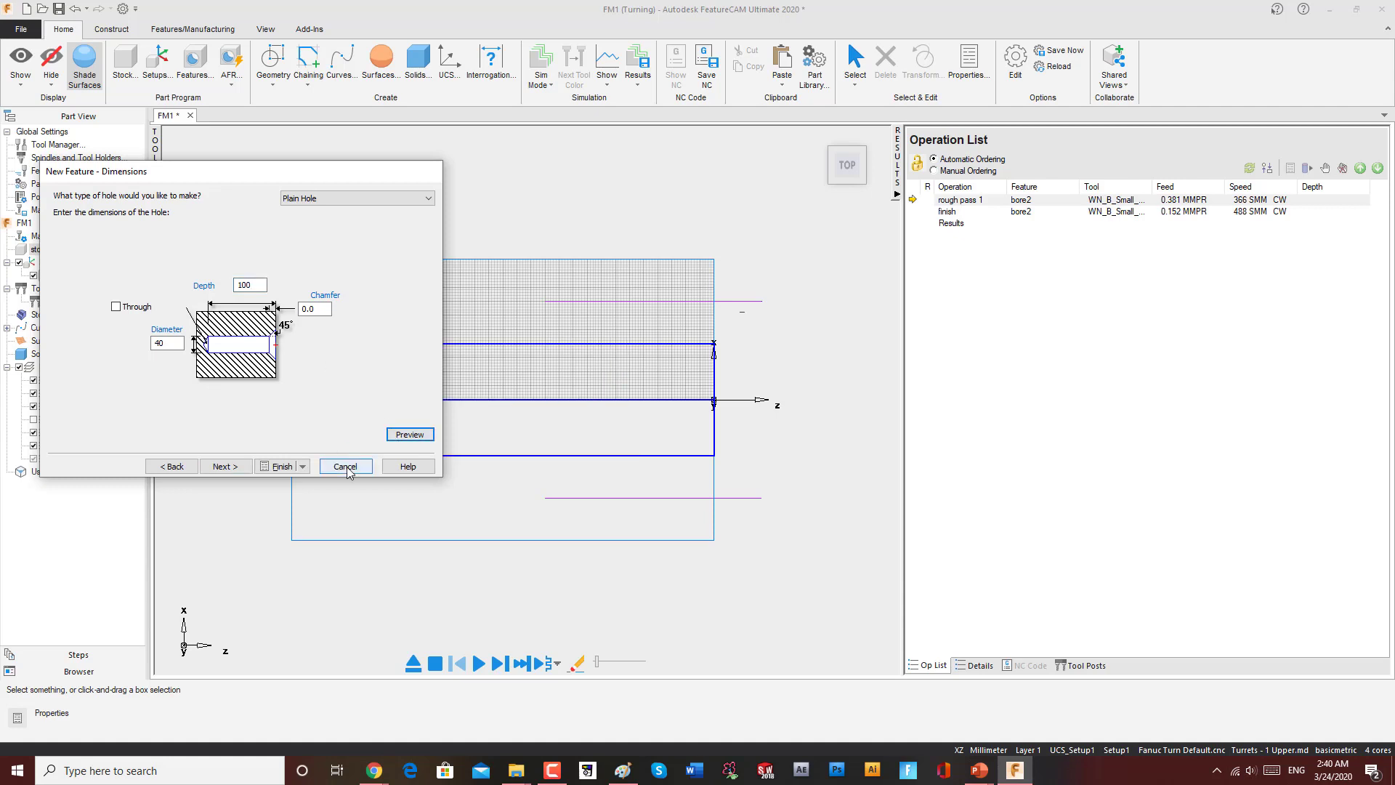
left_click(282, 466)
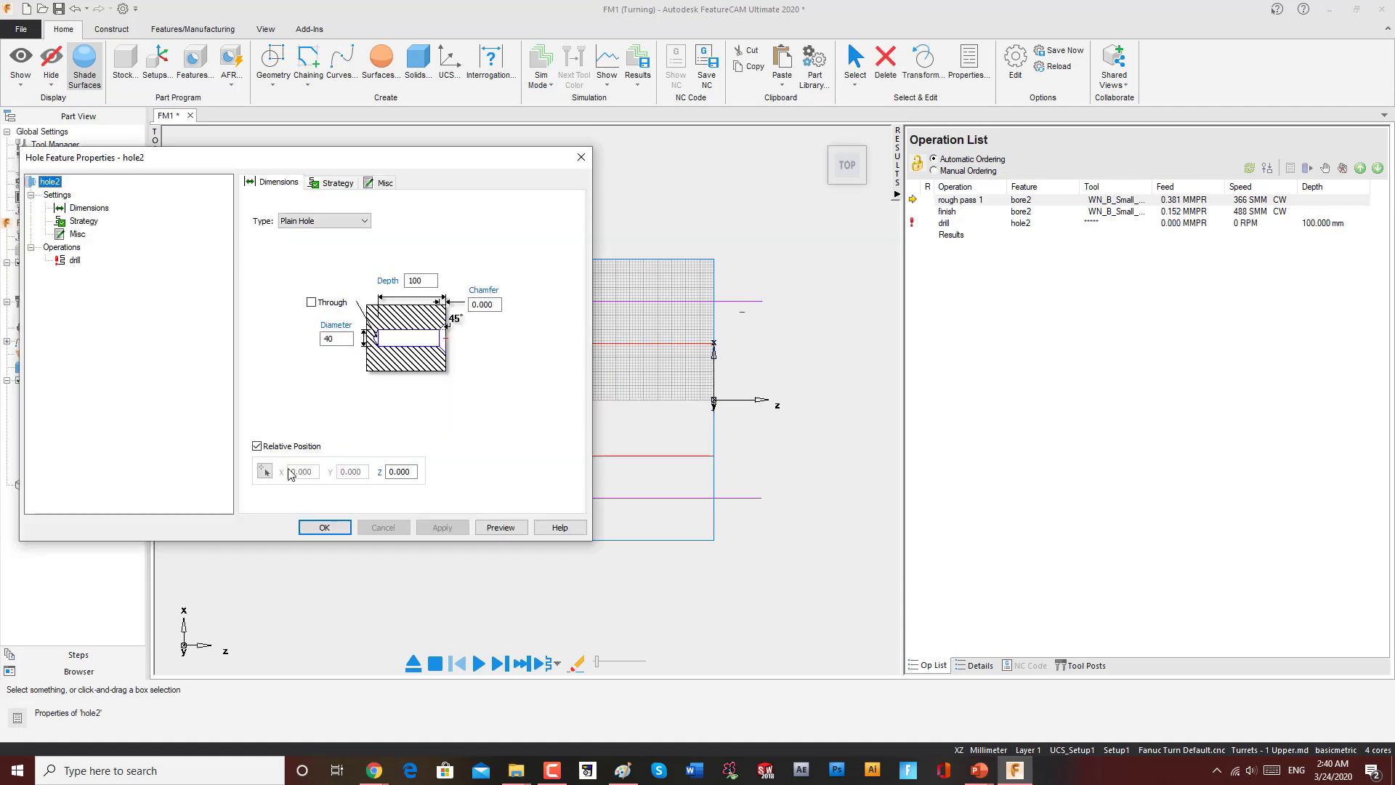
left_click(334, 531)
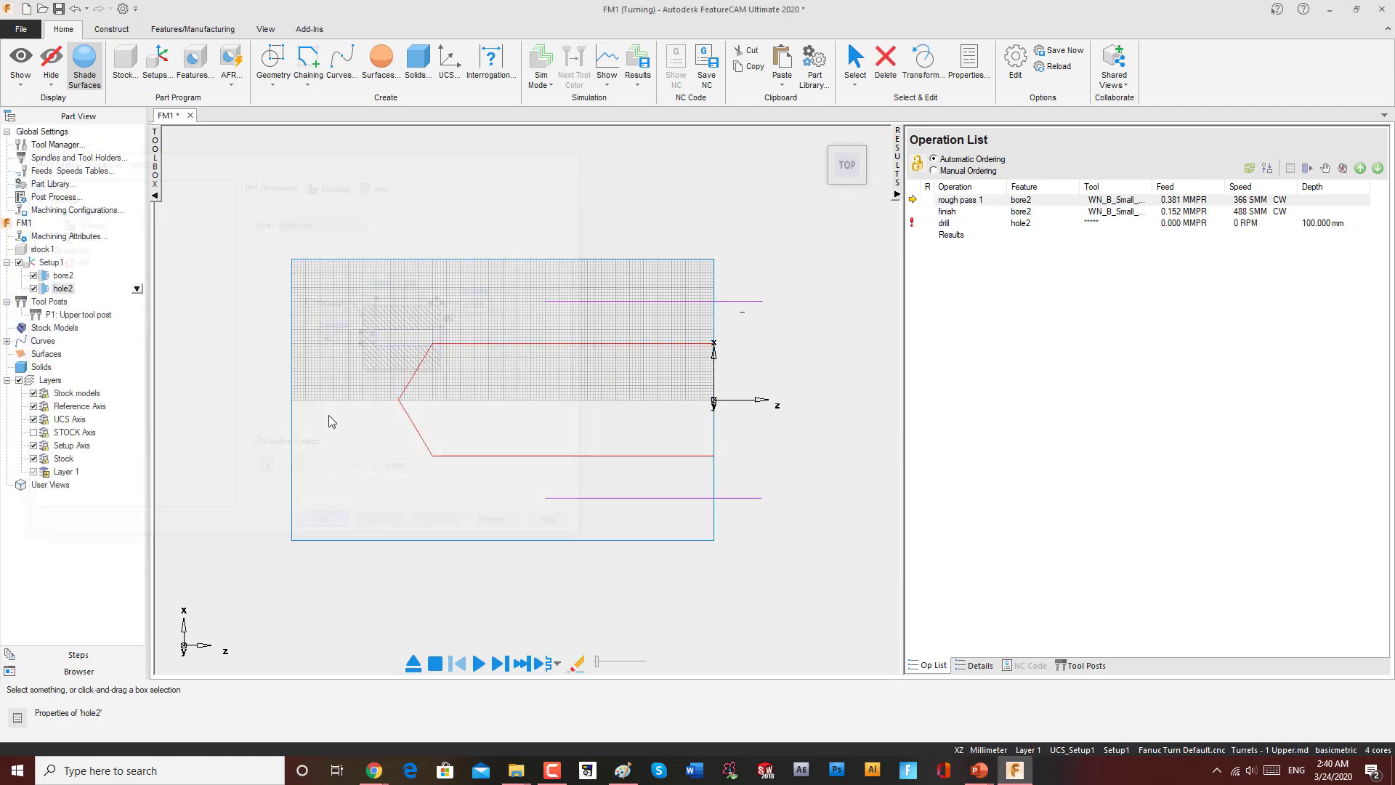
Step: Run the toolpath simulation and decline visiting the first code generation error
left_click(65, 277)
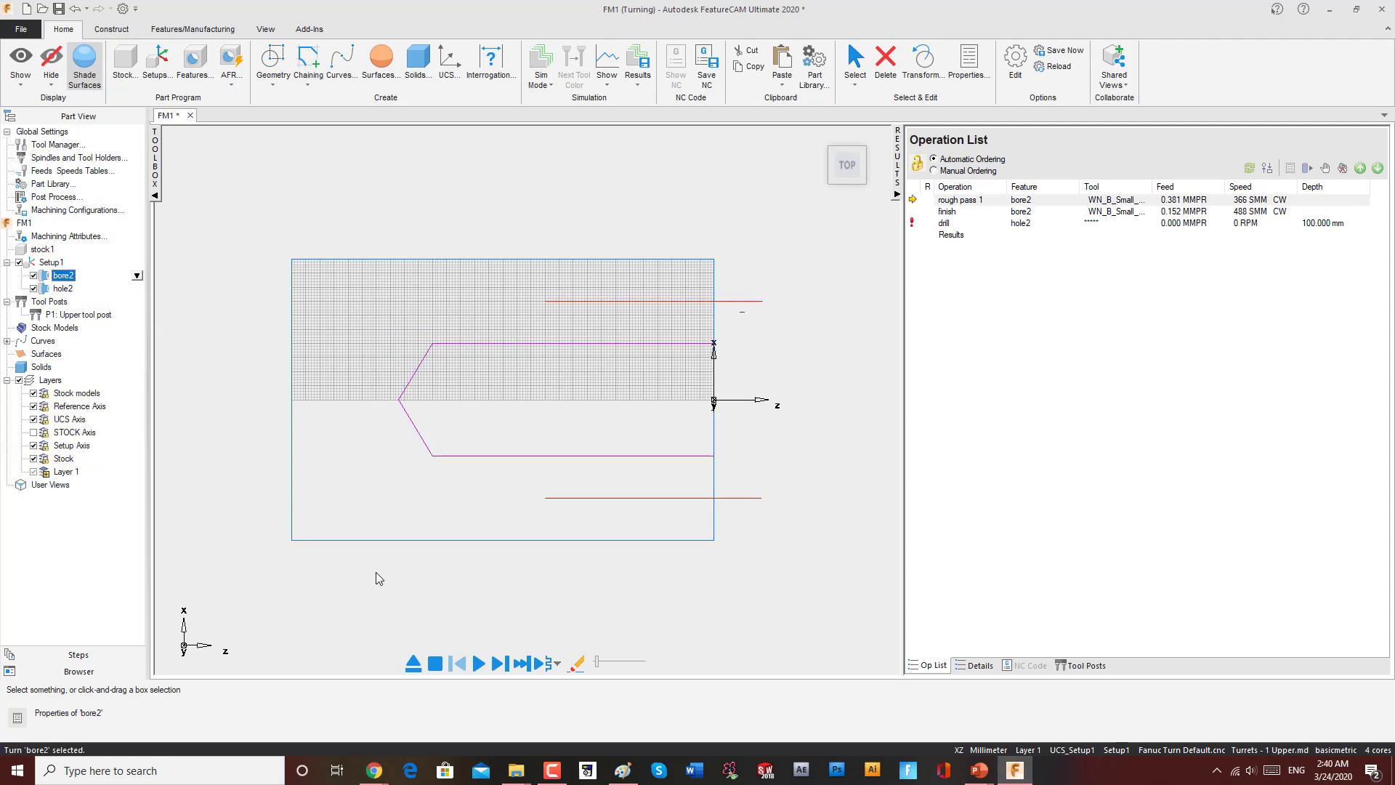
middle_click_drag(644, 573, 558, 333)
left_click(479, 664)
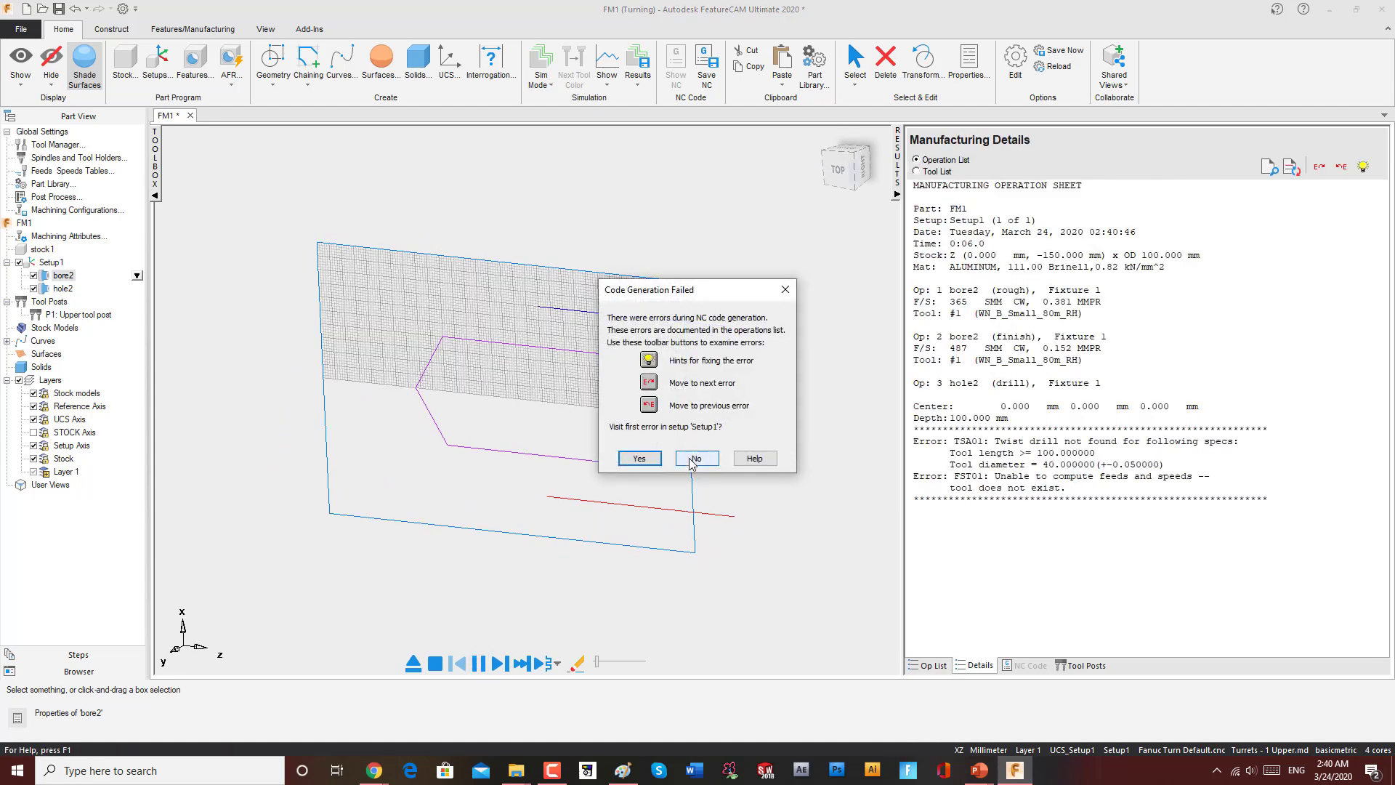
left_click(694, 459)
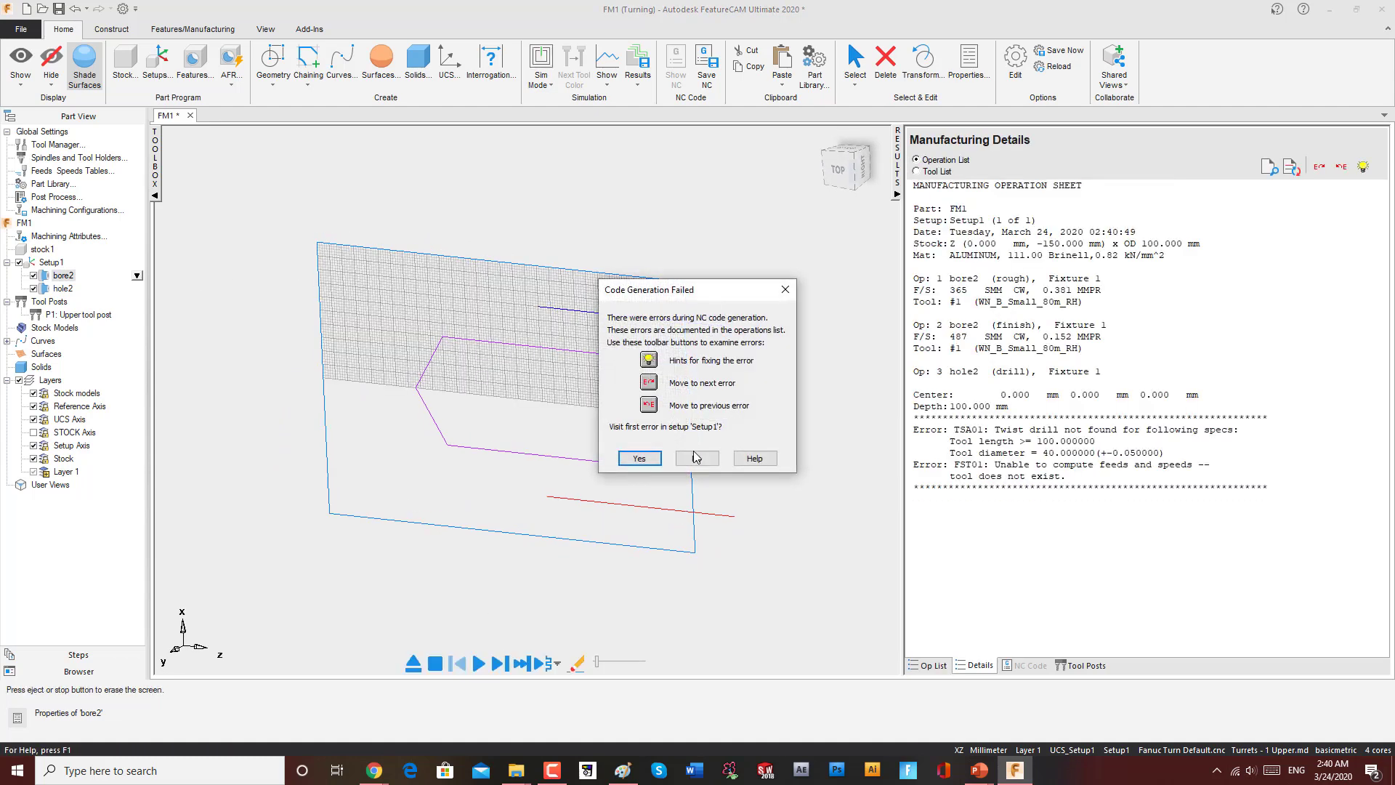
left_click(695, 458)
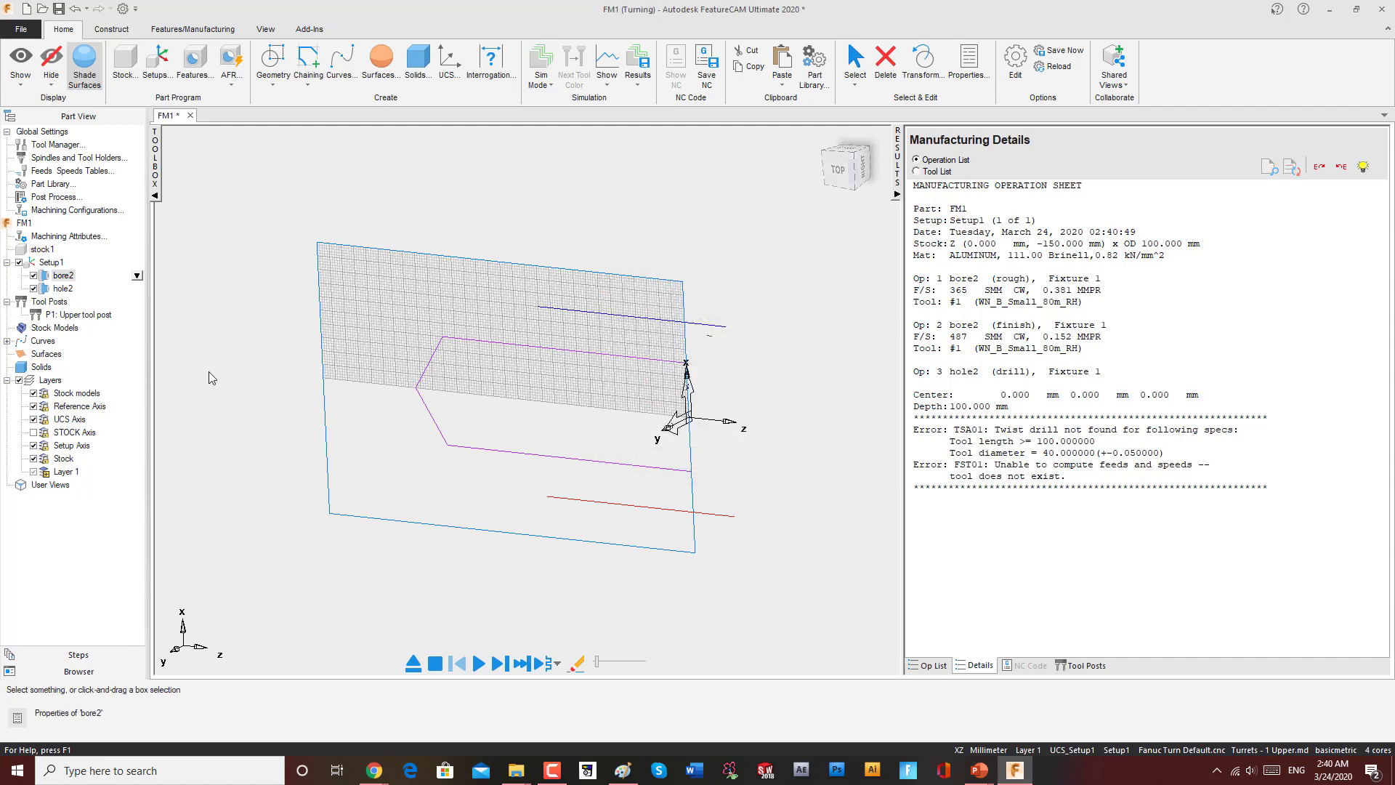
Step: Reorder the features in Setup1 so hole2 comes before bore2
left_click(63, 275)
left_click(63, 289)
left_click_drag(62, 277, 71, 301)
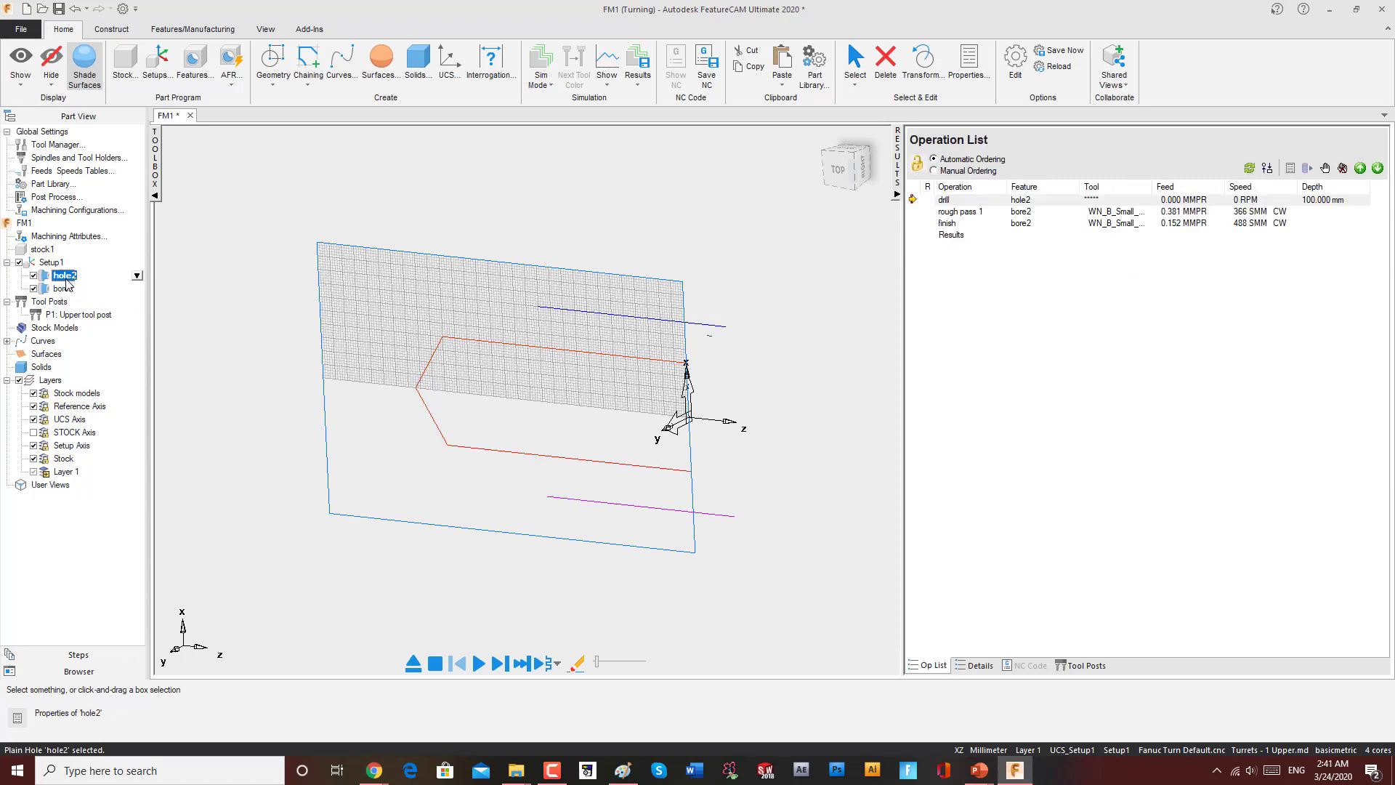
Step: Run the simulation again, decline the error visit, and switch the simulation mode to 3D
left_click(481, 659)
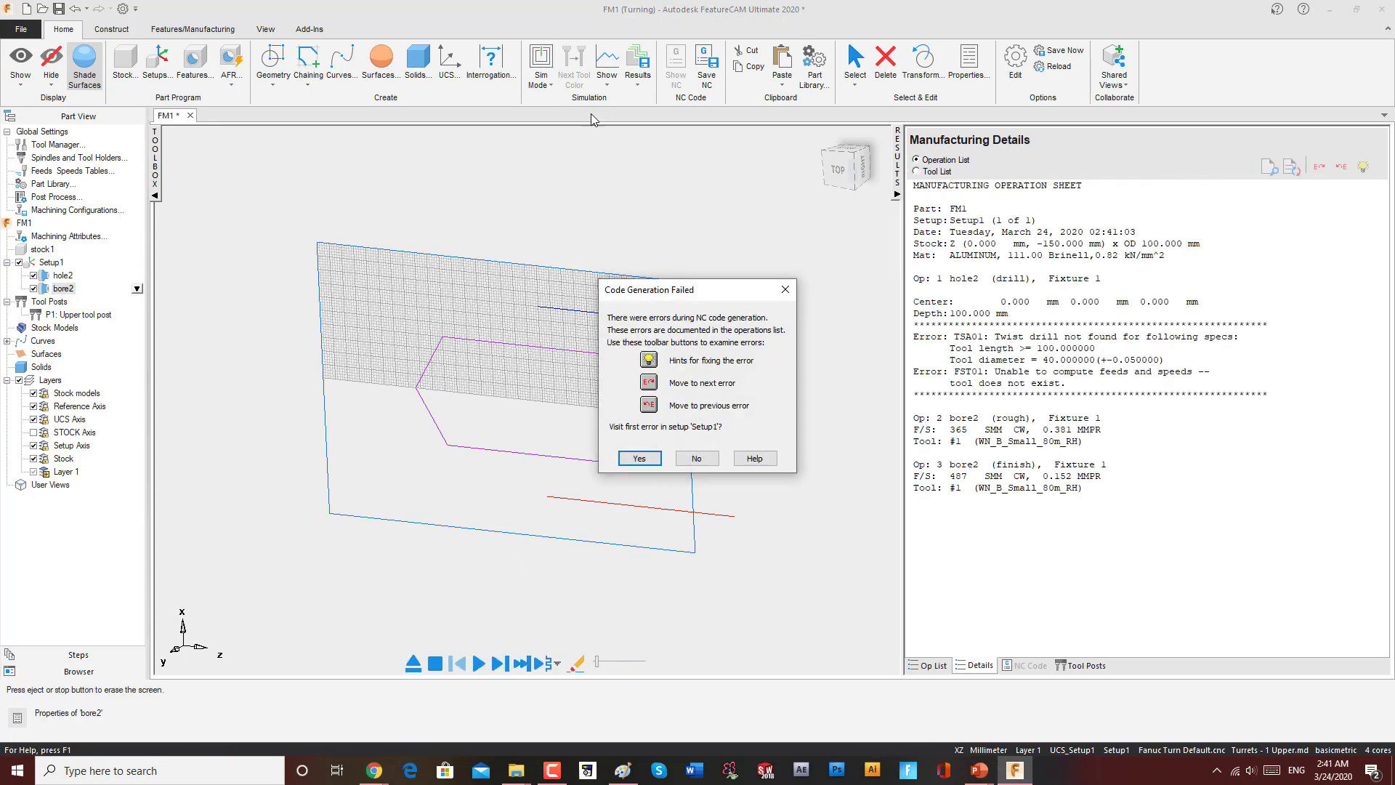
left_click(698, 458)
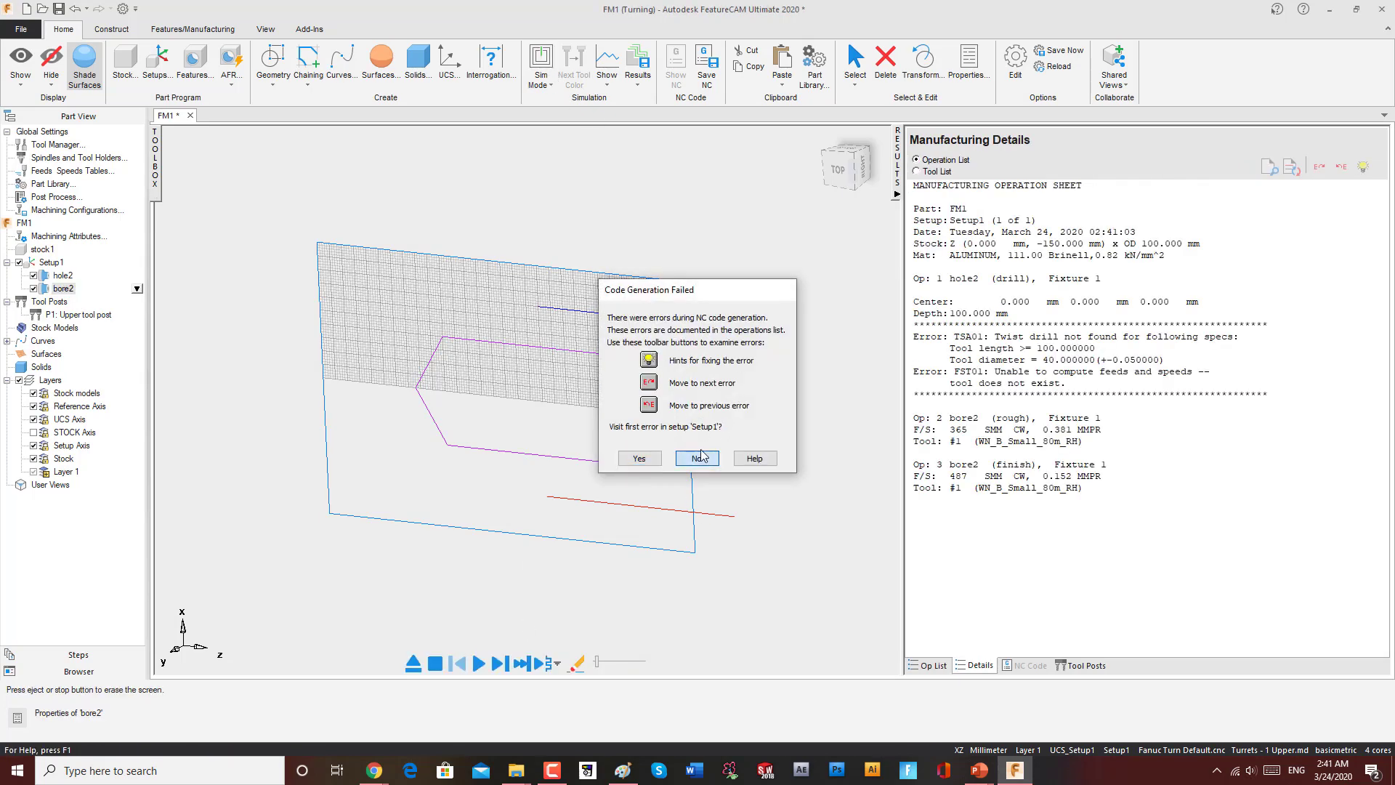
left_click(550, 87)
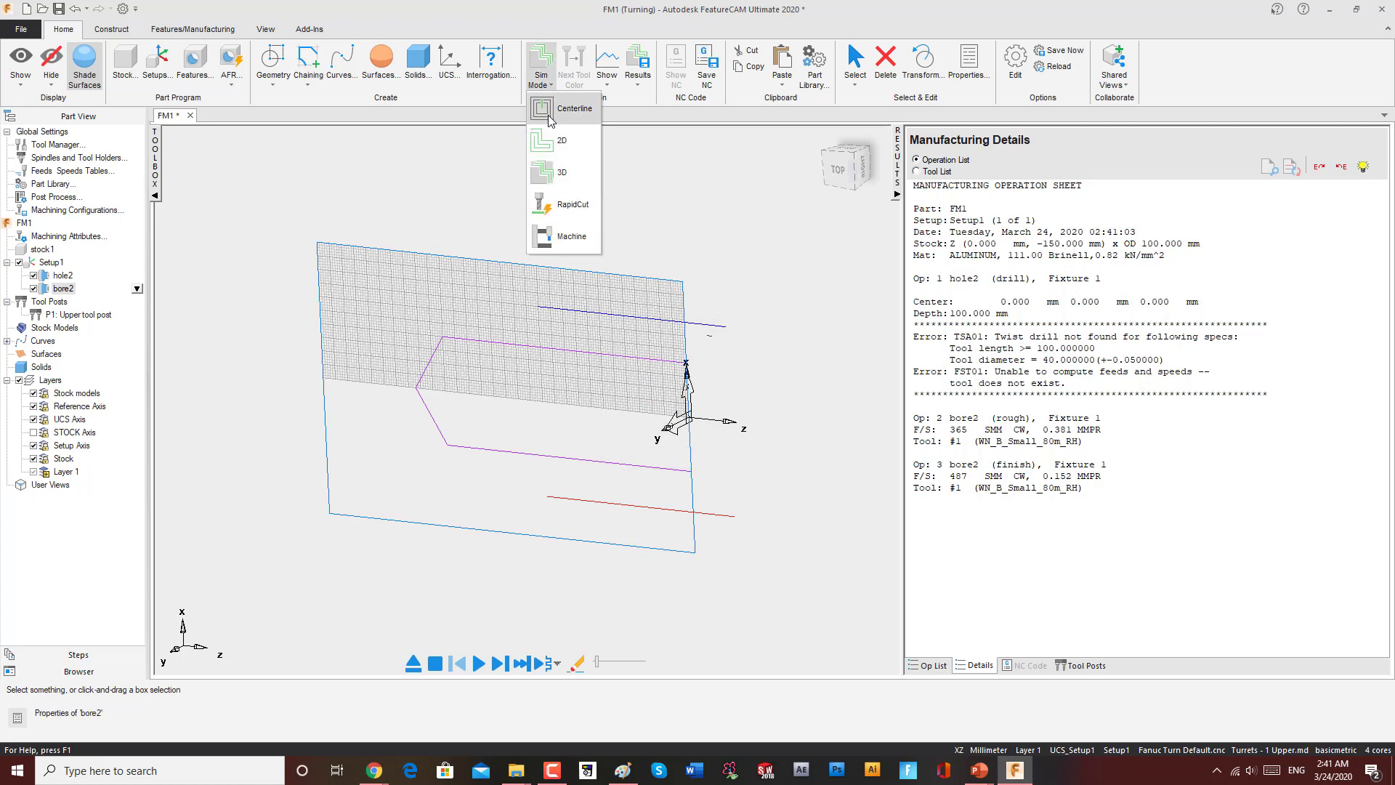
left_click(561, 174)
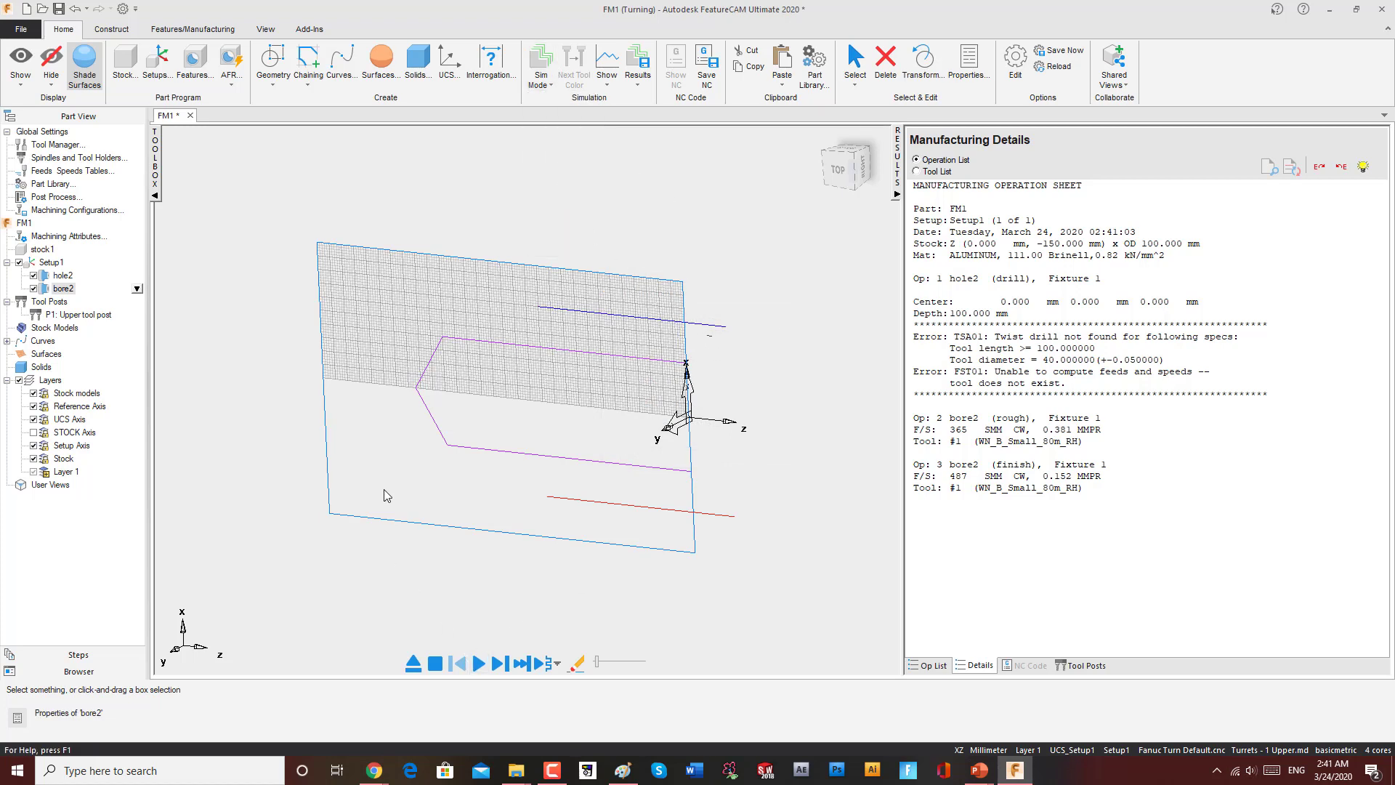
Step: Open the drill operation properties of hole2 and restrict the tool group to Twist Drill
left_click(64, 277)
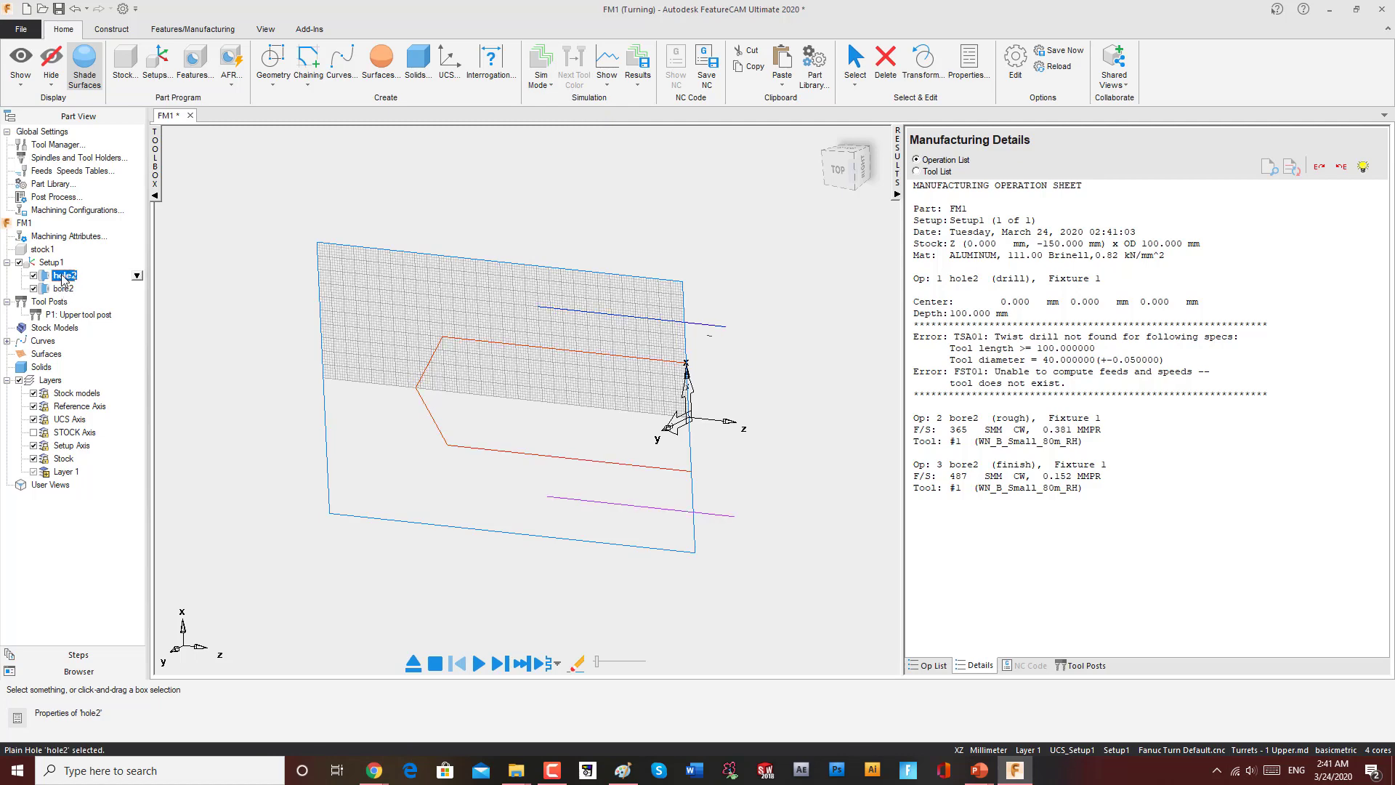
double_click(63, 277)
left_click(75, 261)
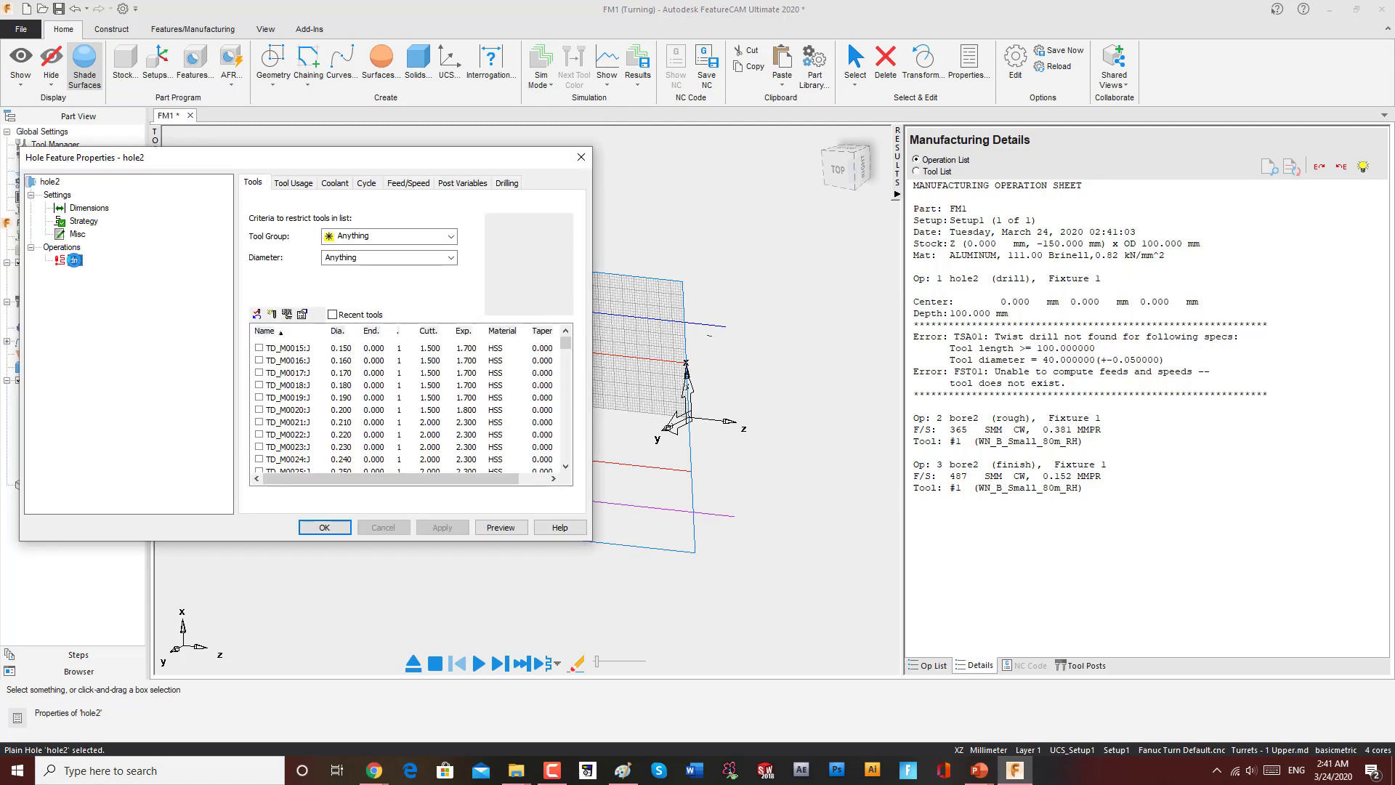
left_click(403, 234)
left_click(364, 264)
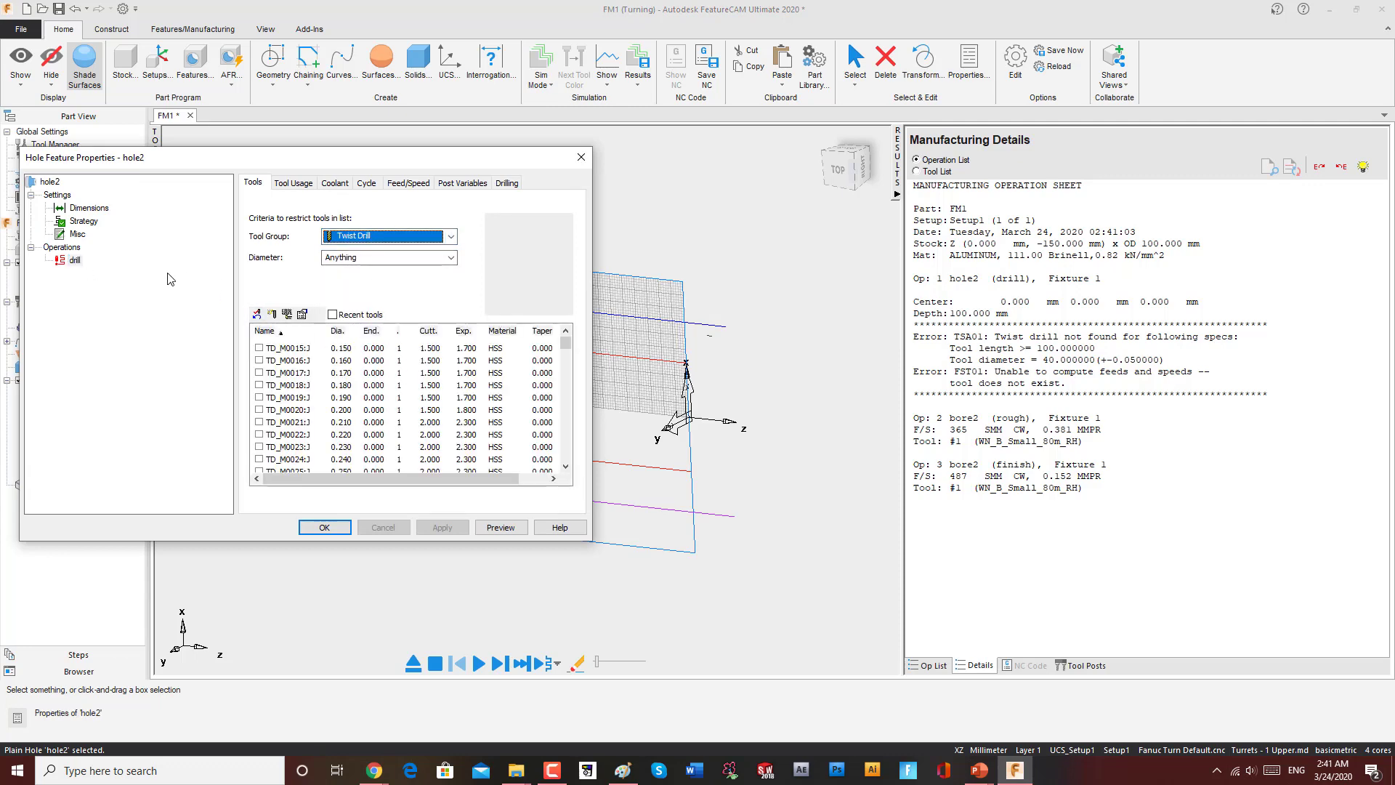
Step: Review hole2's dimensions and browse the drill operation's full tool list
left_click_drag(525, 161, 800, 144)
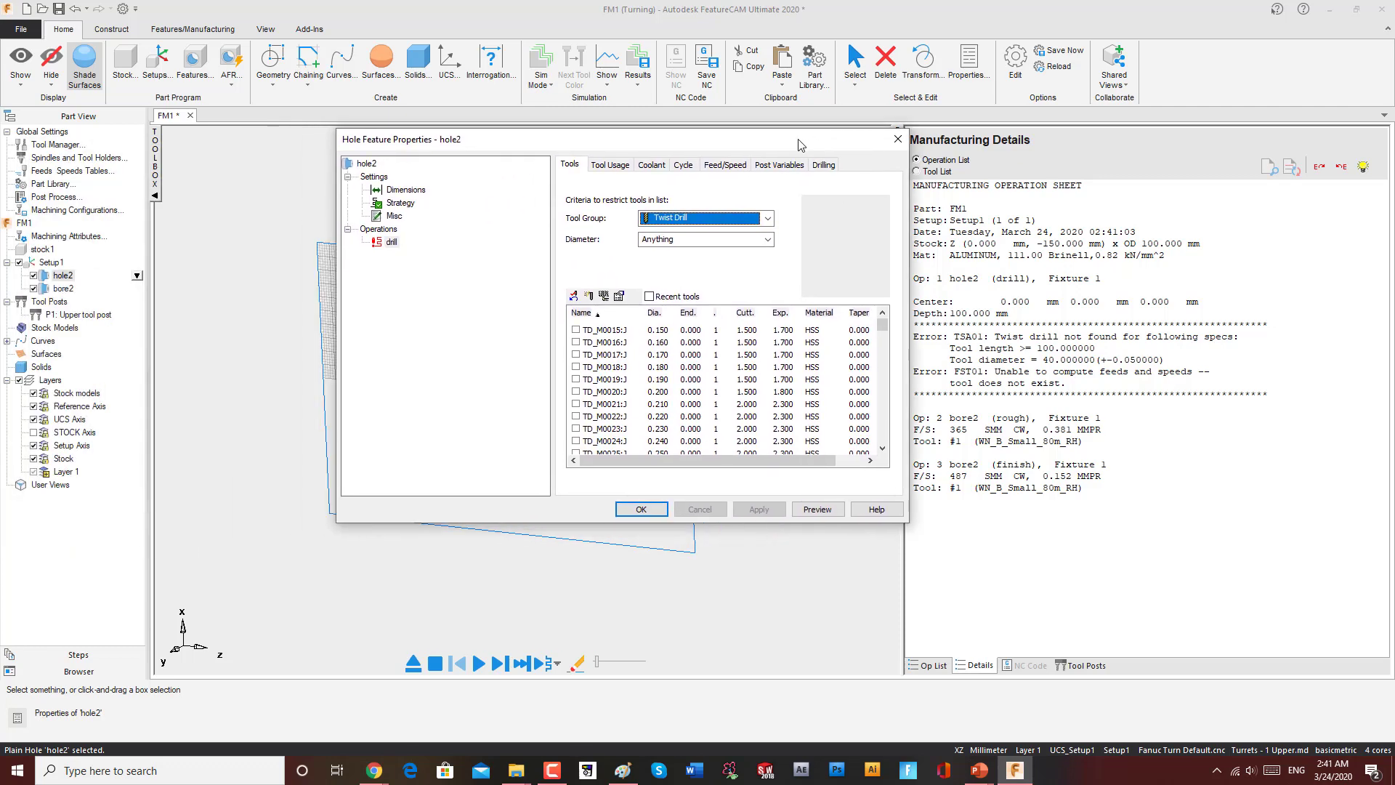
left_click(404, 191)
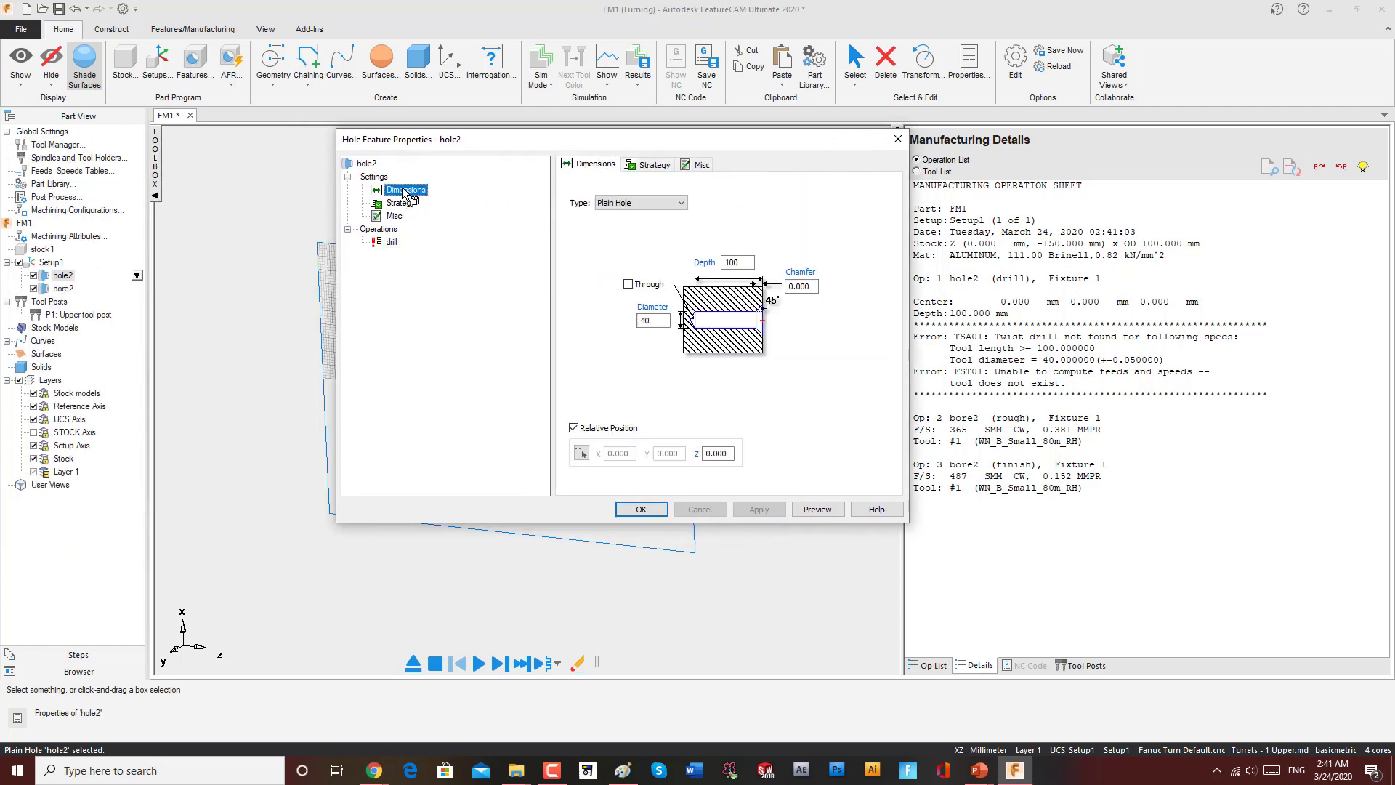
left_click(392, 242)
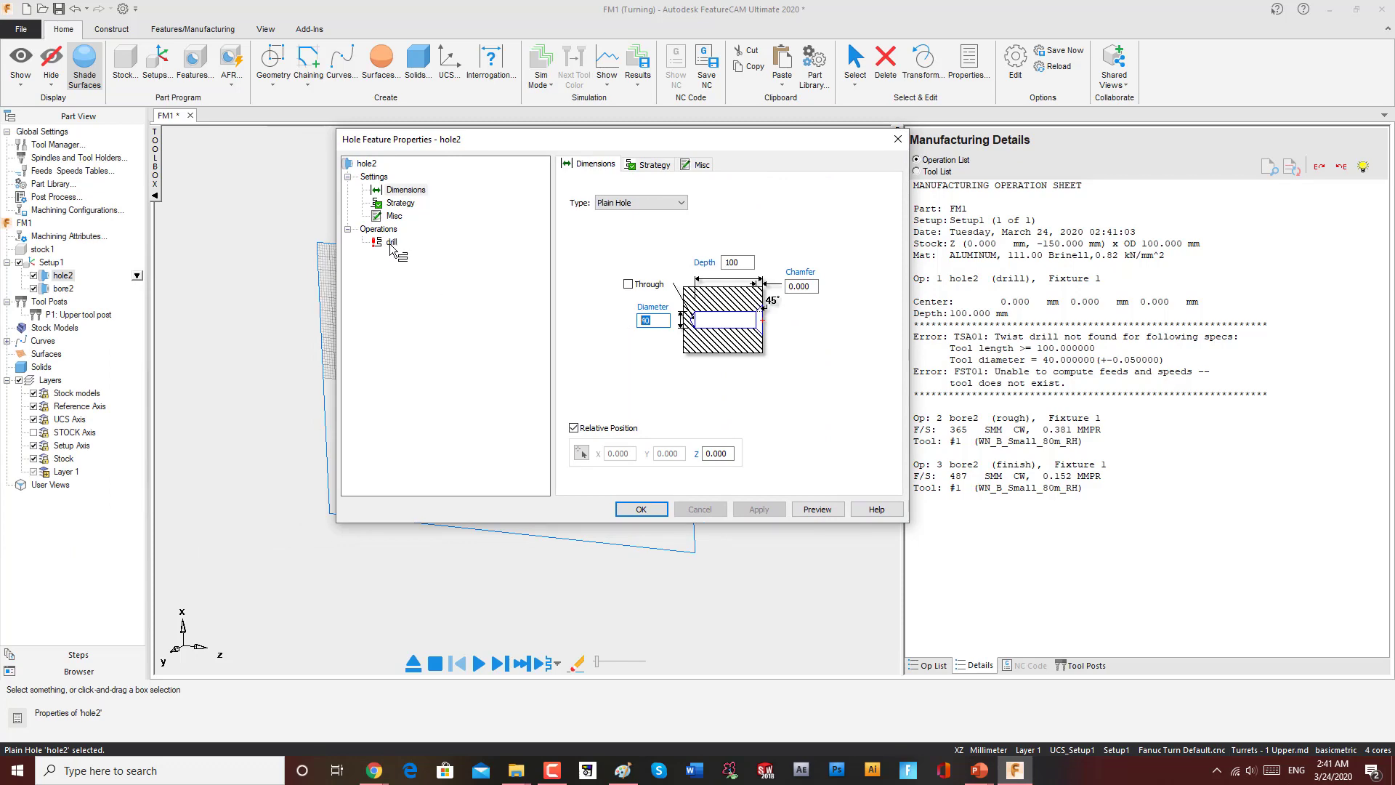
left_click(737, 240)
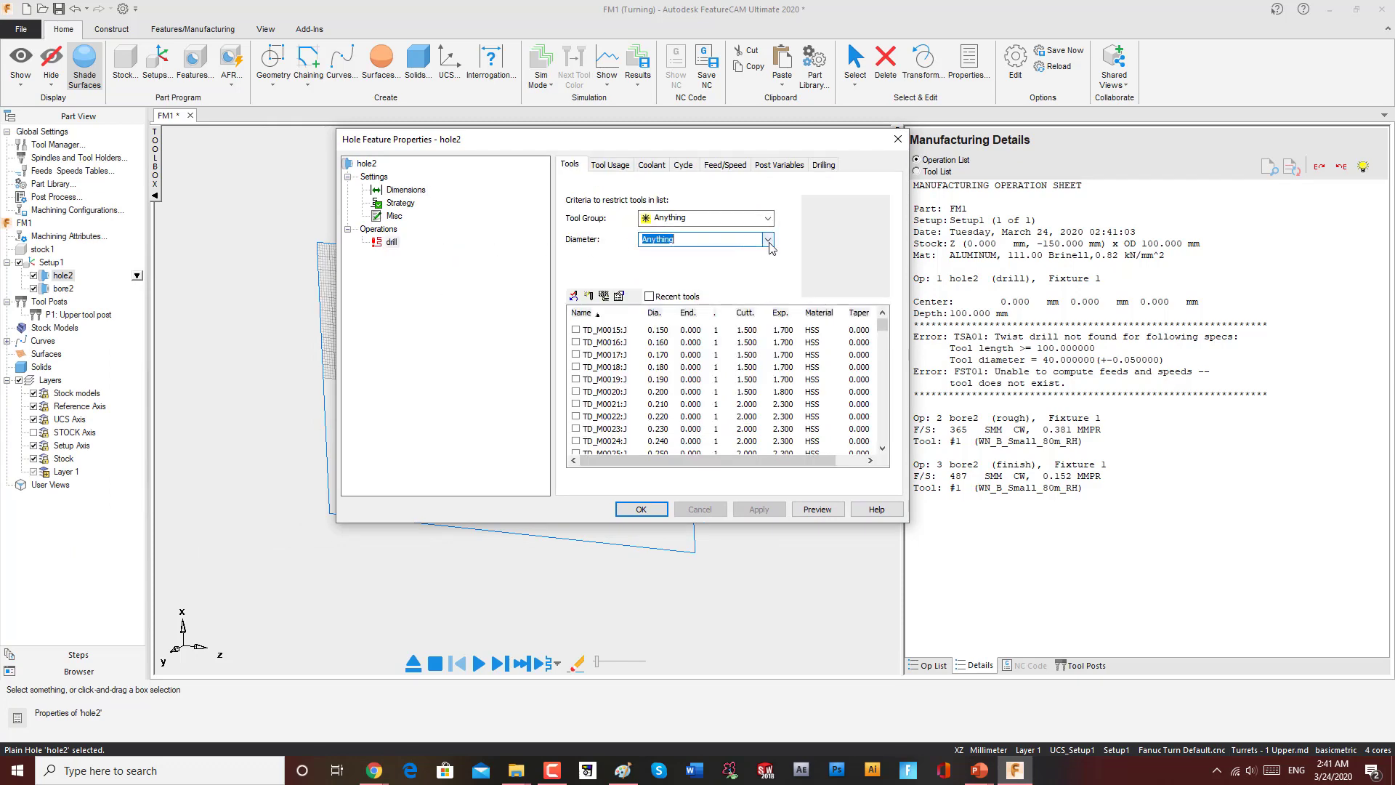
scroll(717, 411, "down", 5)
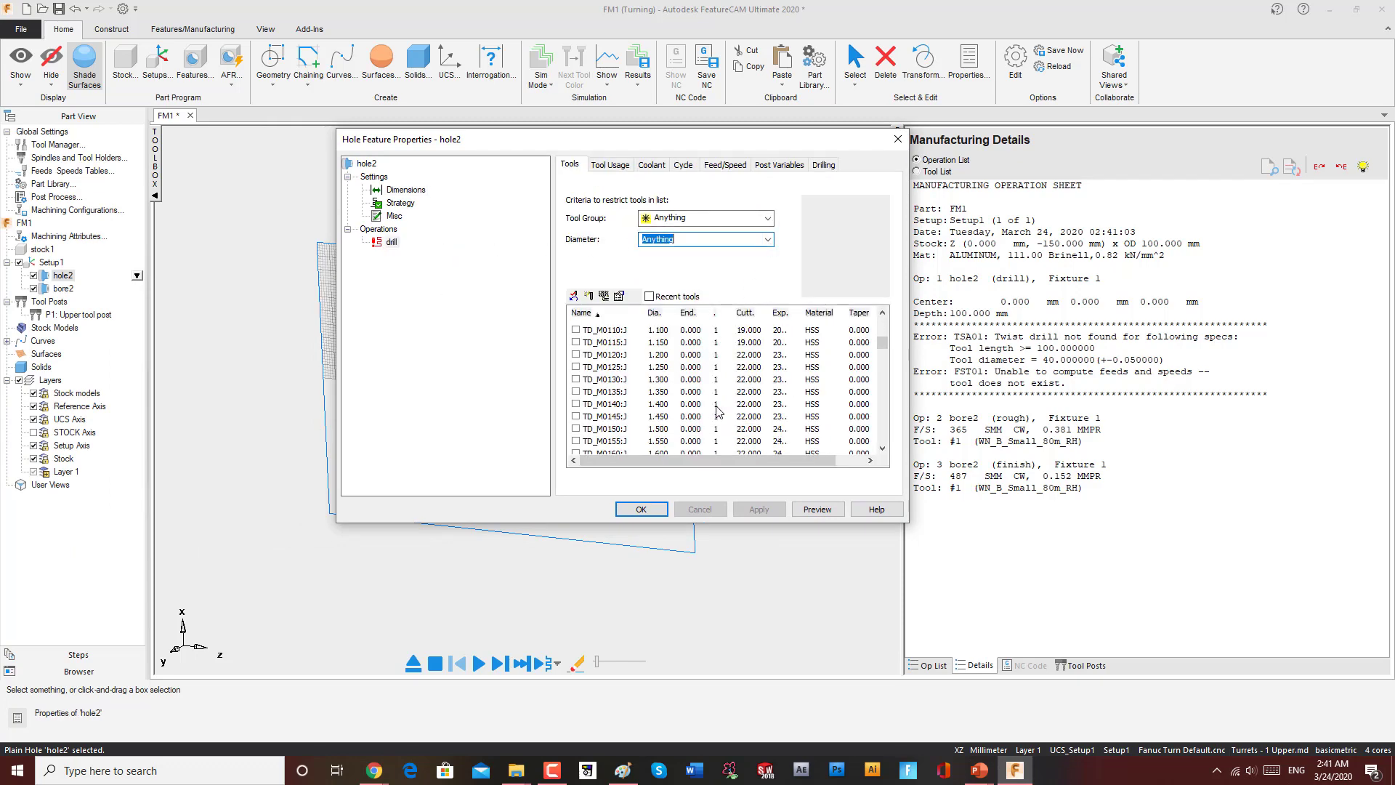
scroll(717, 411, "down", 10)
left_click(667, 380)
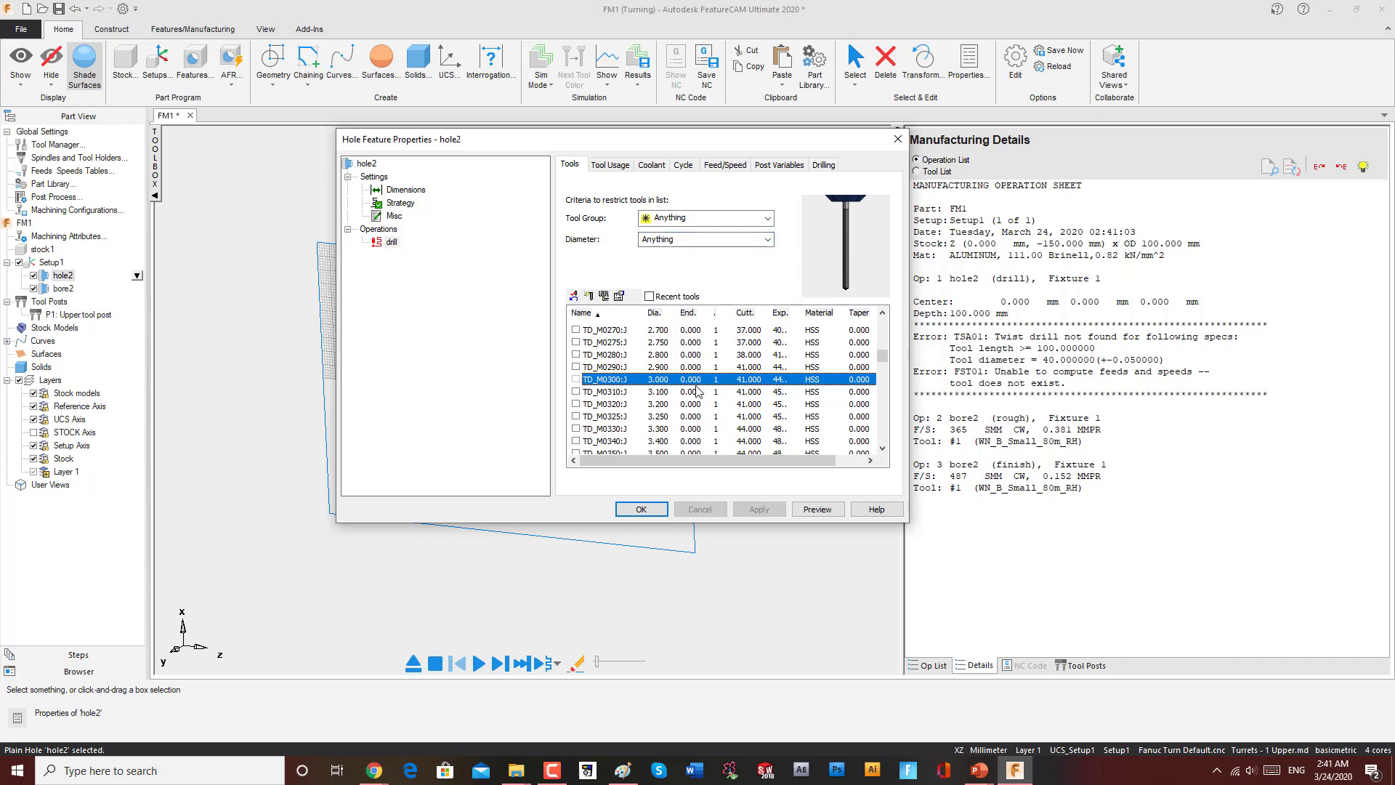
scroll(722, 399, "down", 8)
scroll(828, 363, "down", 20)
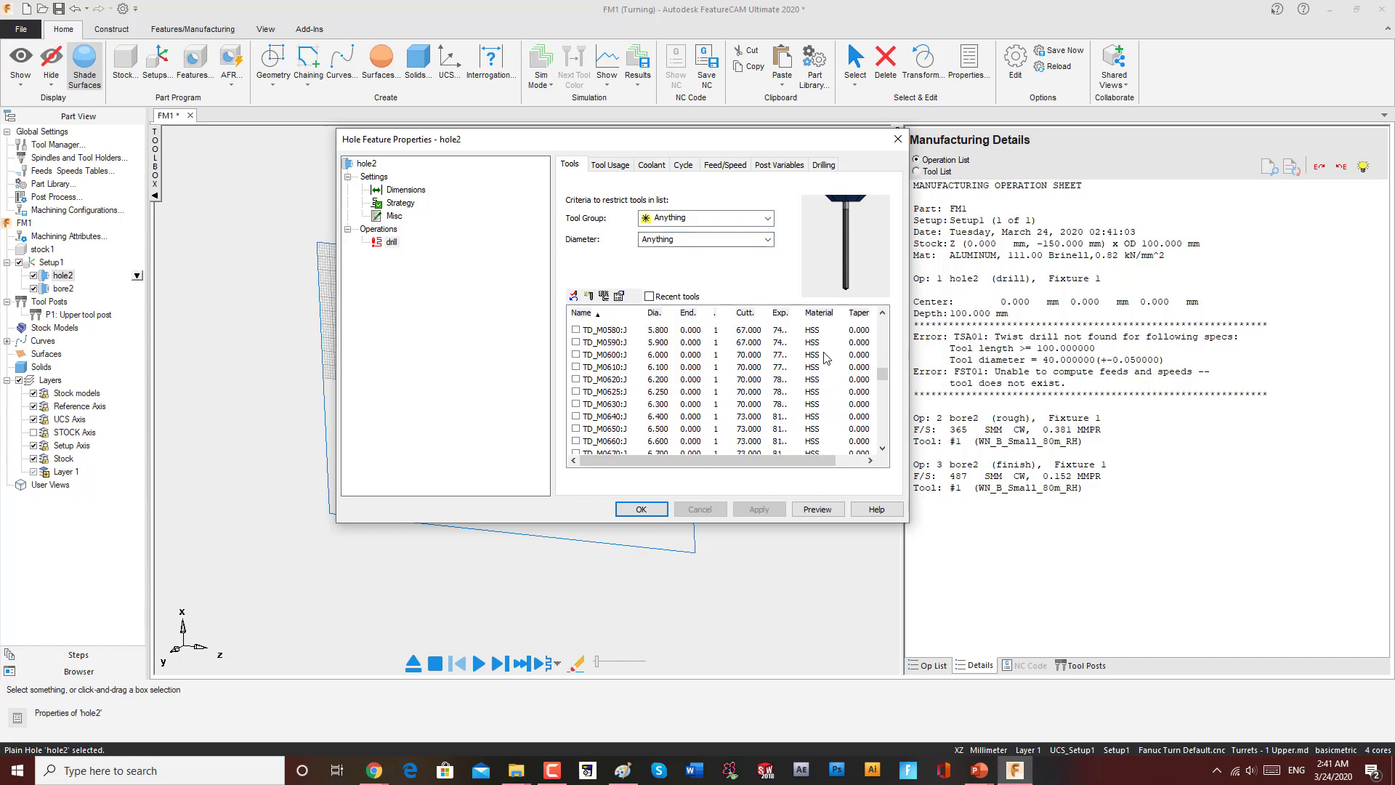
scroll(726, 425, "down", 10)
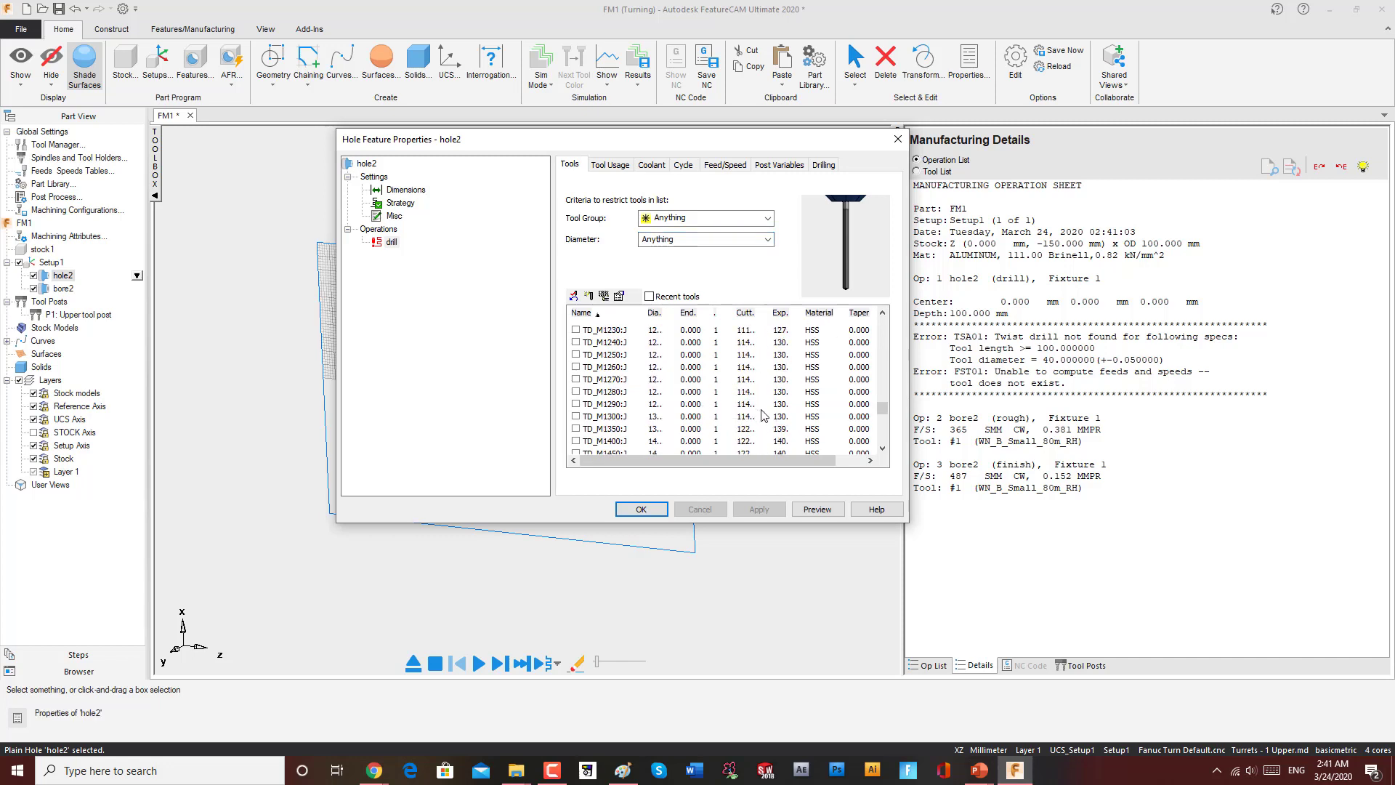
scroll(683, 426, "down", 20)
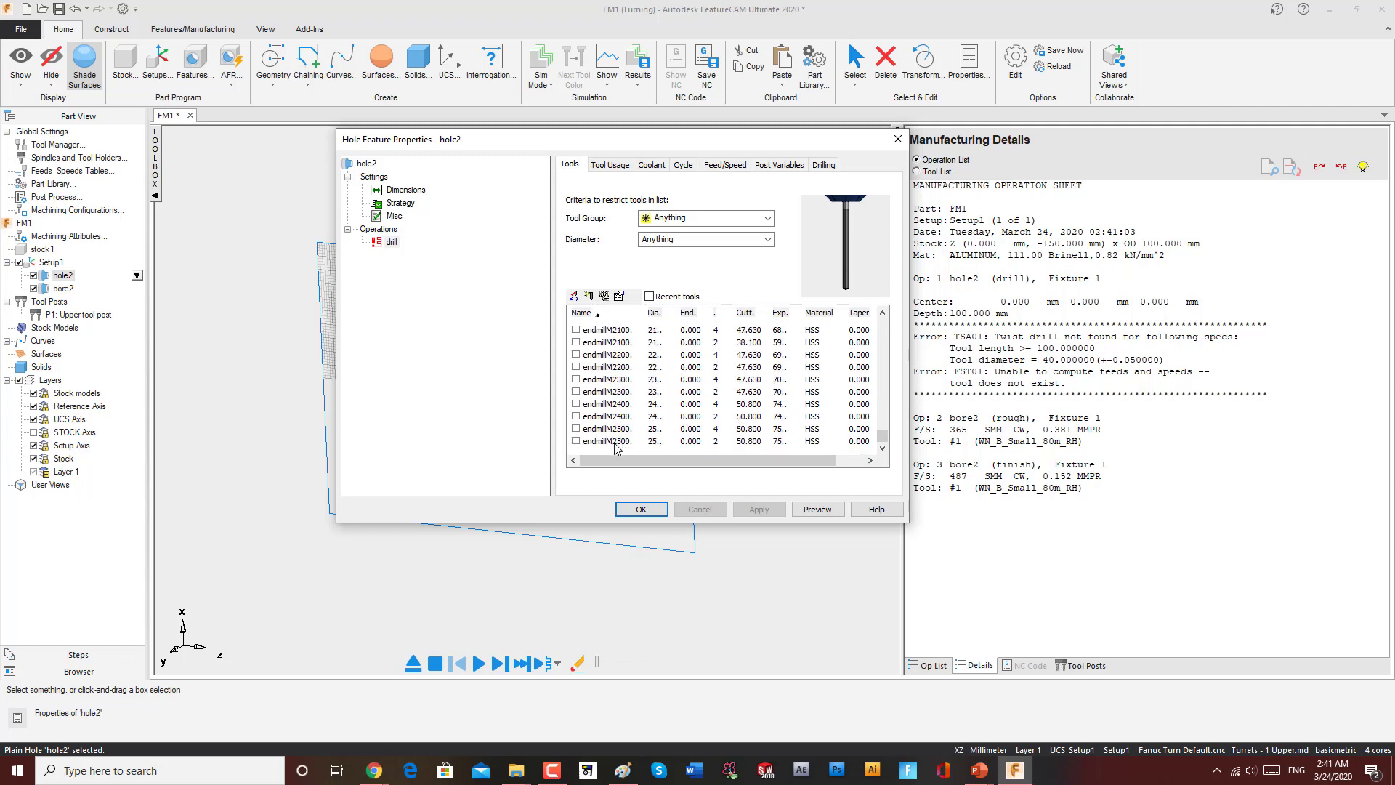
left_click(614, 441)
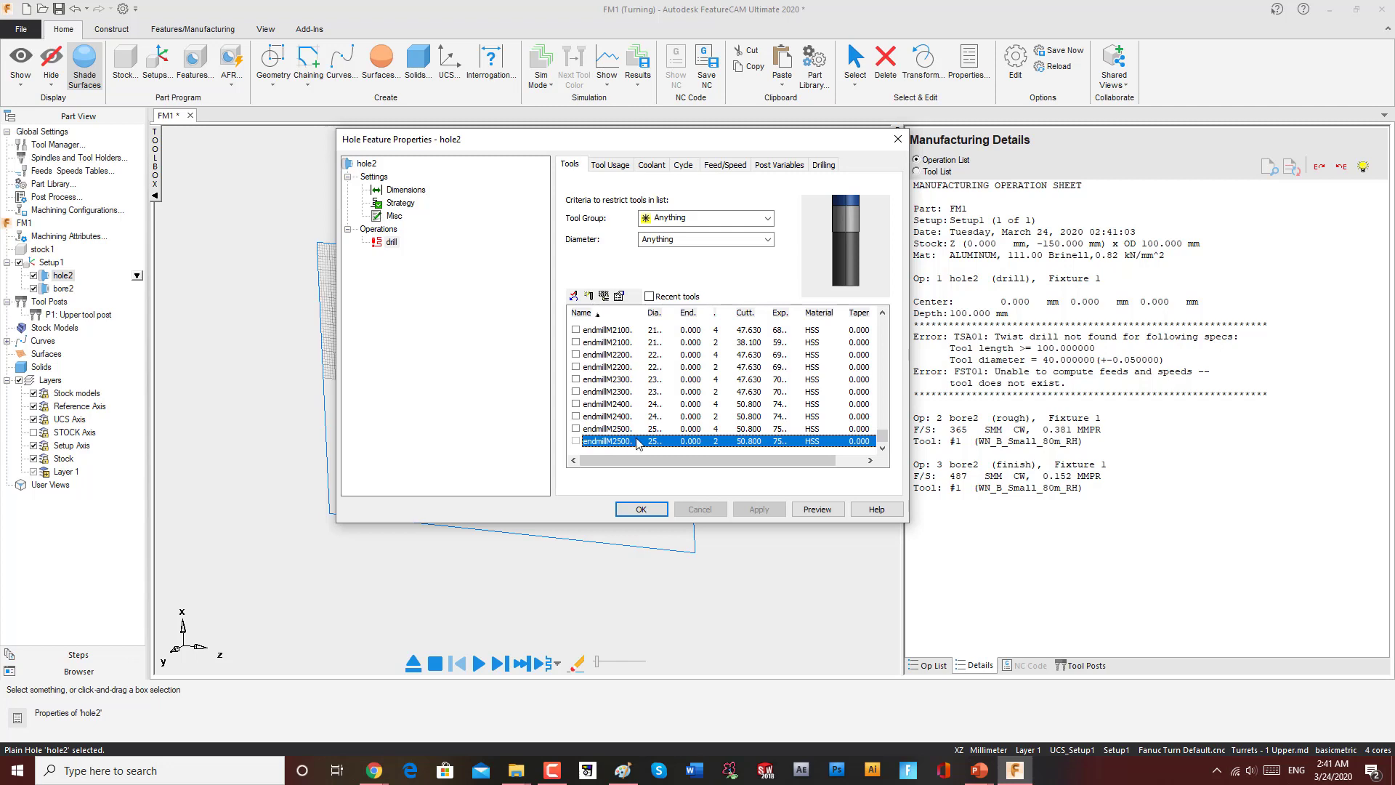
Step: Restrict the drill operation's tool group to Twist Drill and select the TD_M2550:T drill
scroll(630, 443, "up", 10)
left_click(768, 218)
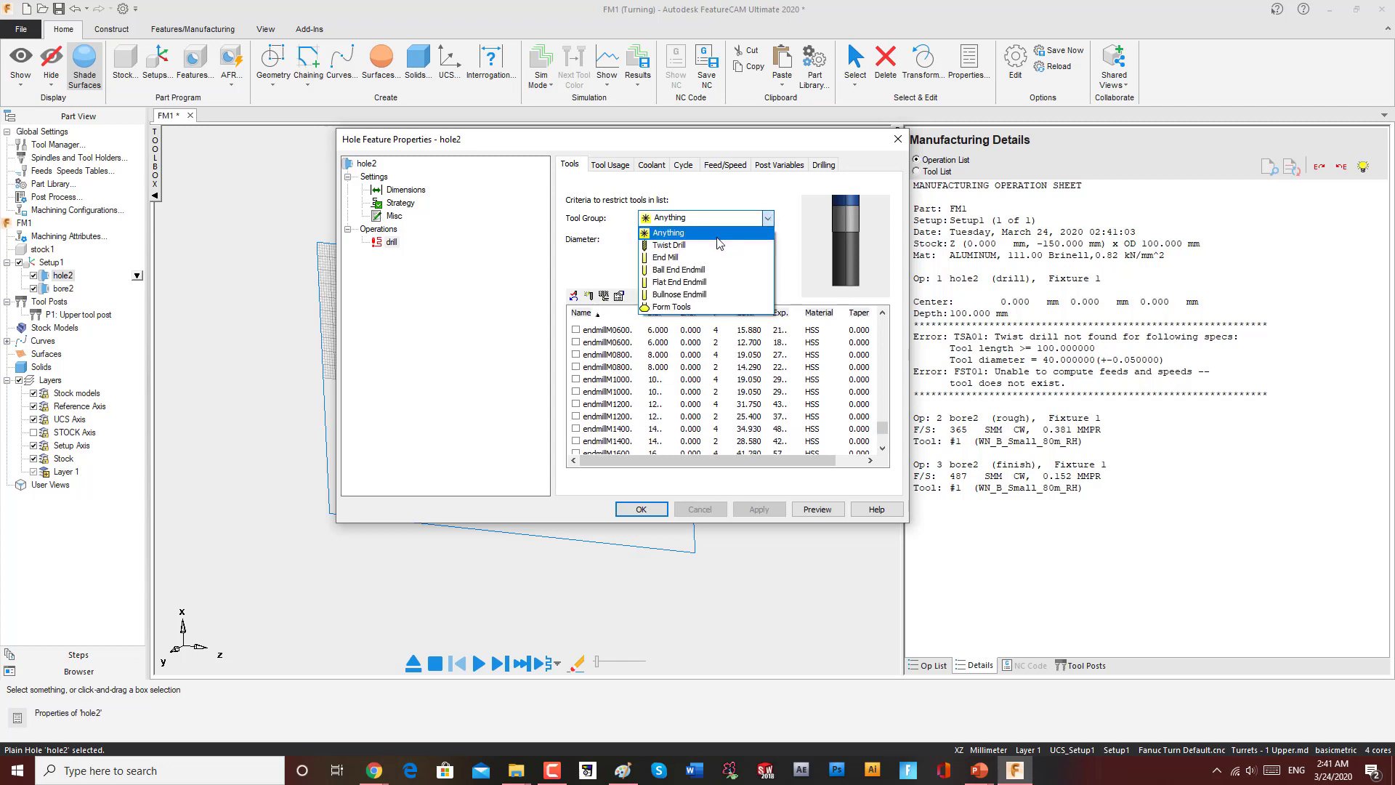
left_click(693, 244)
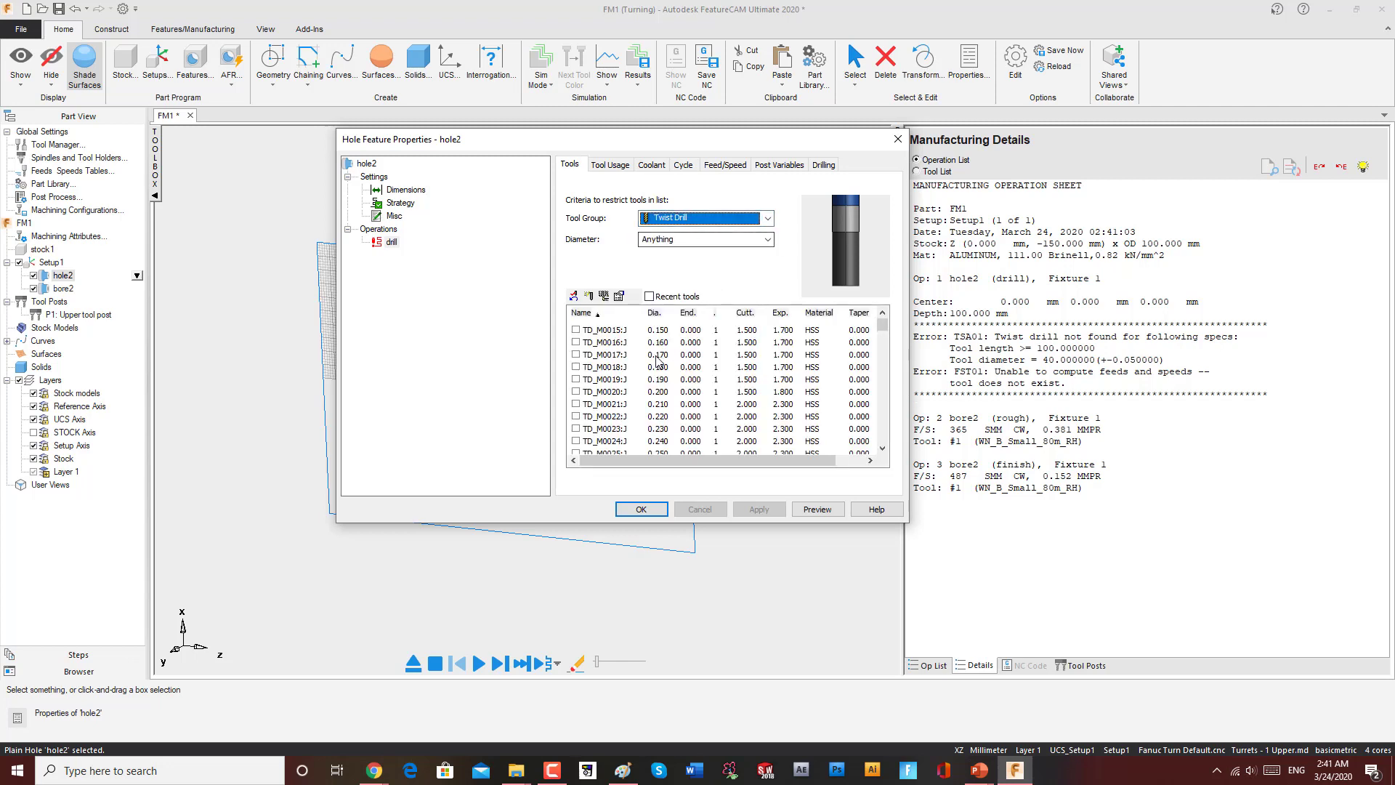
left_click_drag(882, 325, 879, 447)
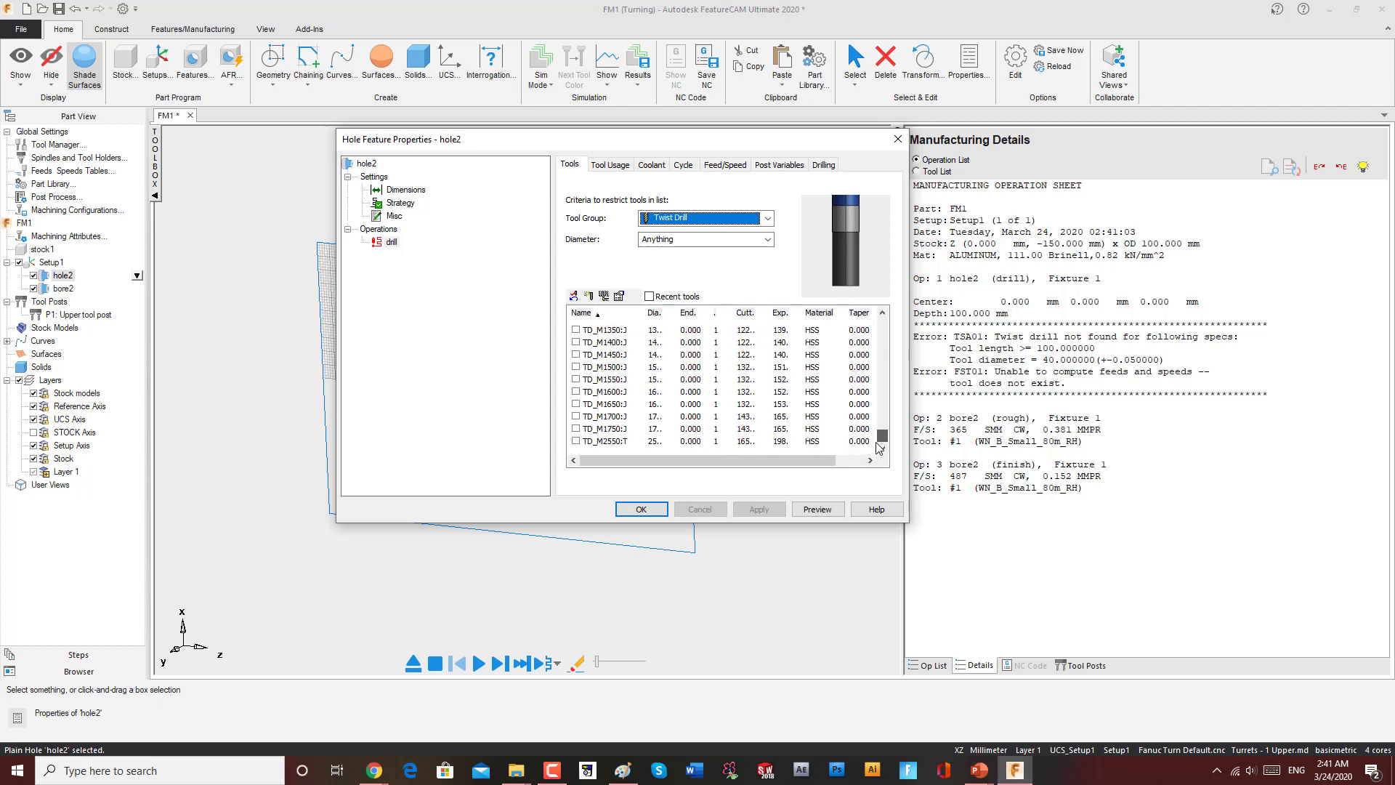
left_click(614, 442)
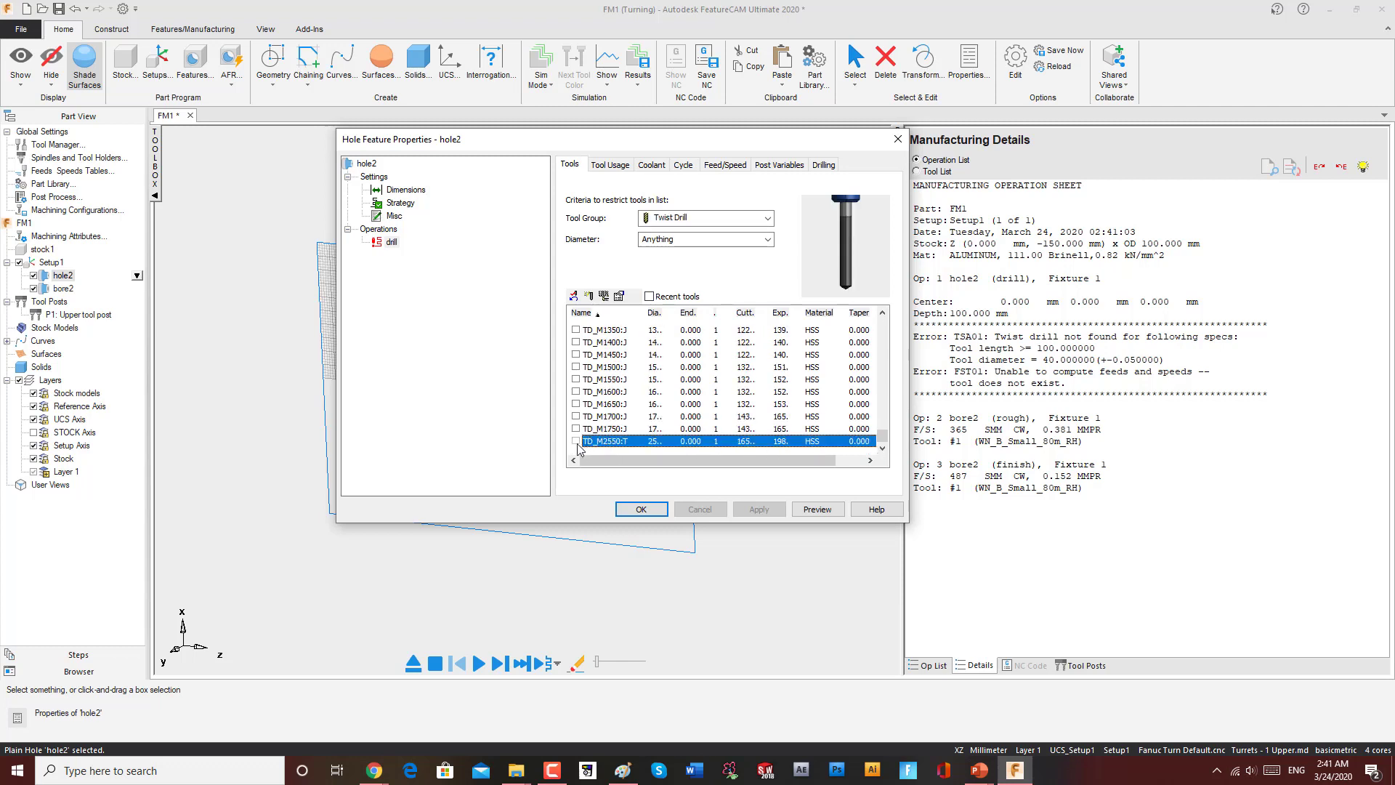
left_click(576, 441)
left_click(767, 513)
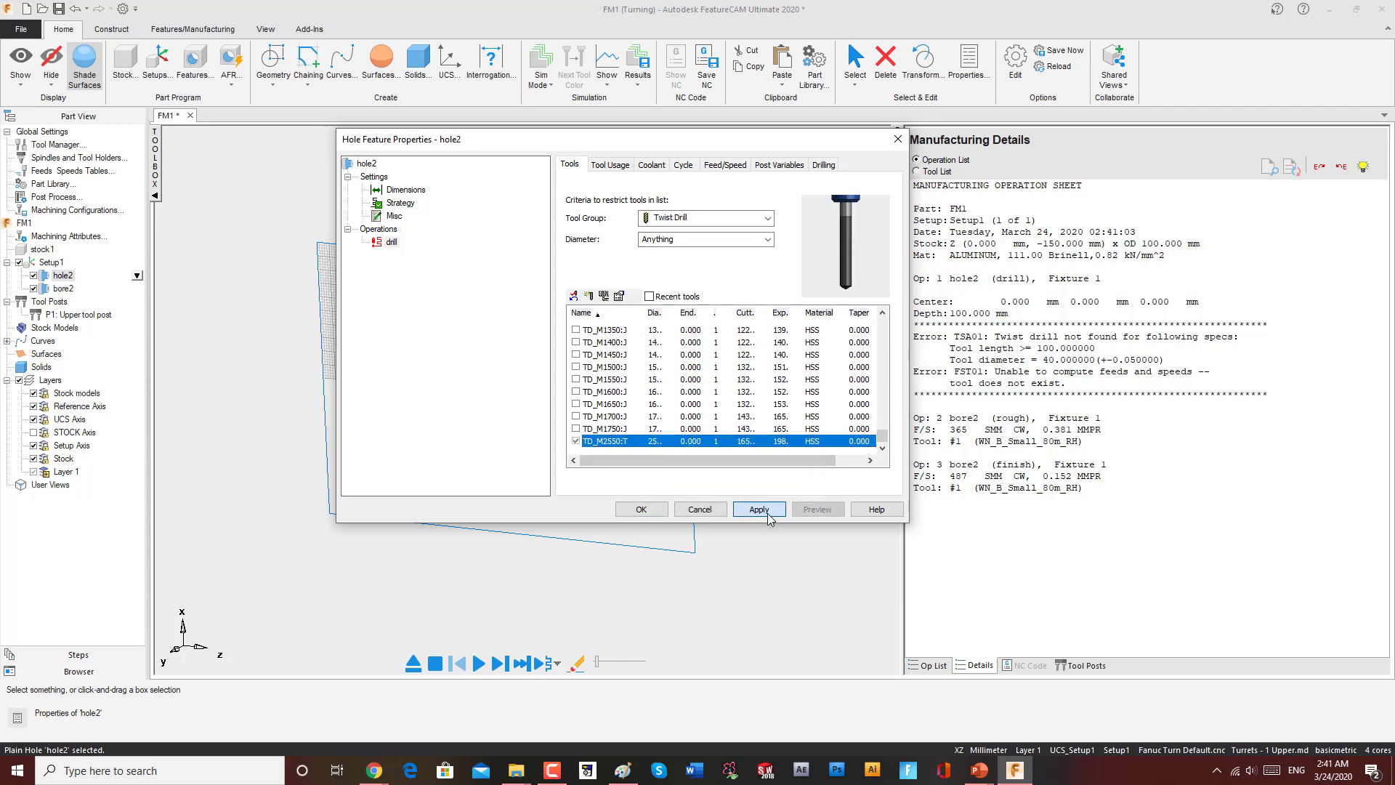
Step: Set the TD_M2550:T drill's shank diameter and diameter to 35 mm and apply the changes to hole2
double_click(642, 443)
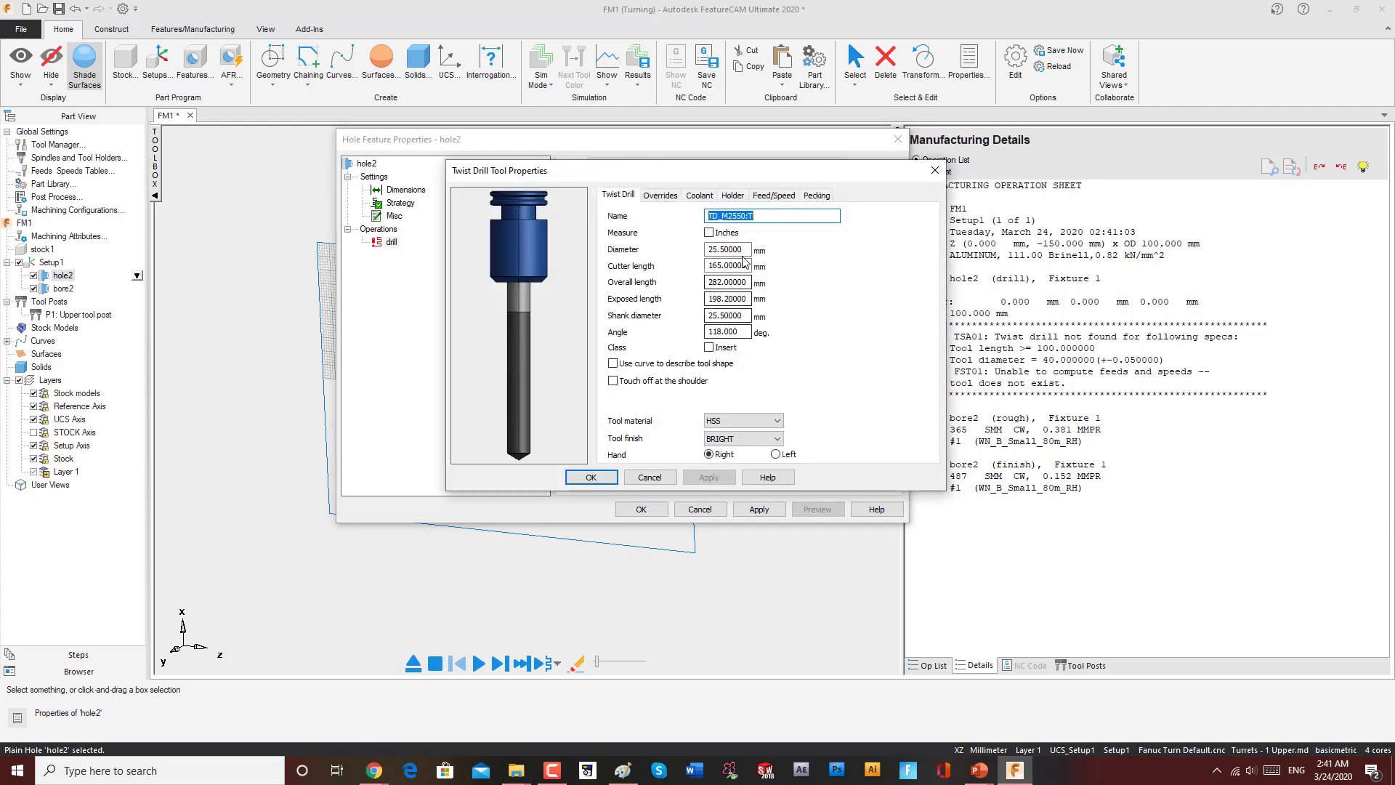
left_click(747, 316)
left_click_drag(748, 316, 682, 324)
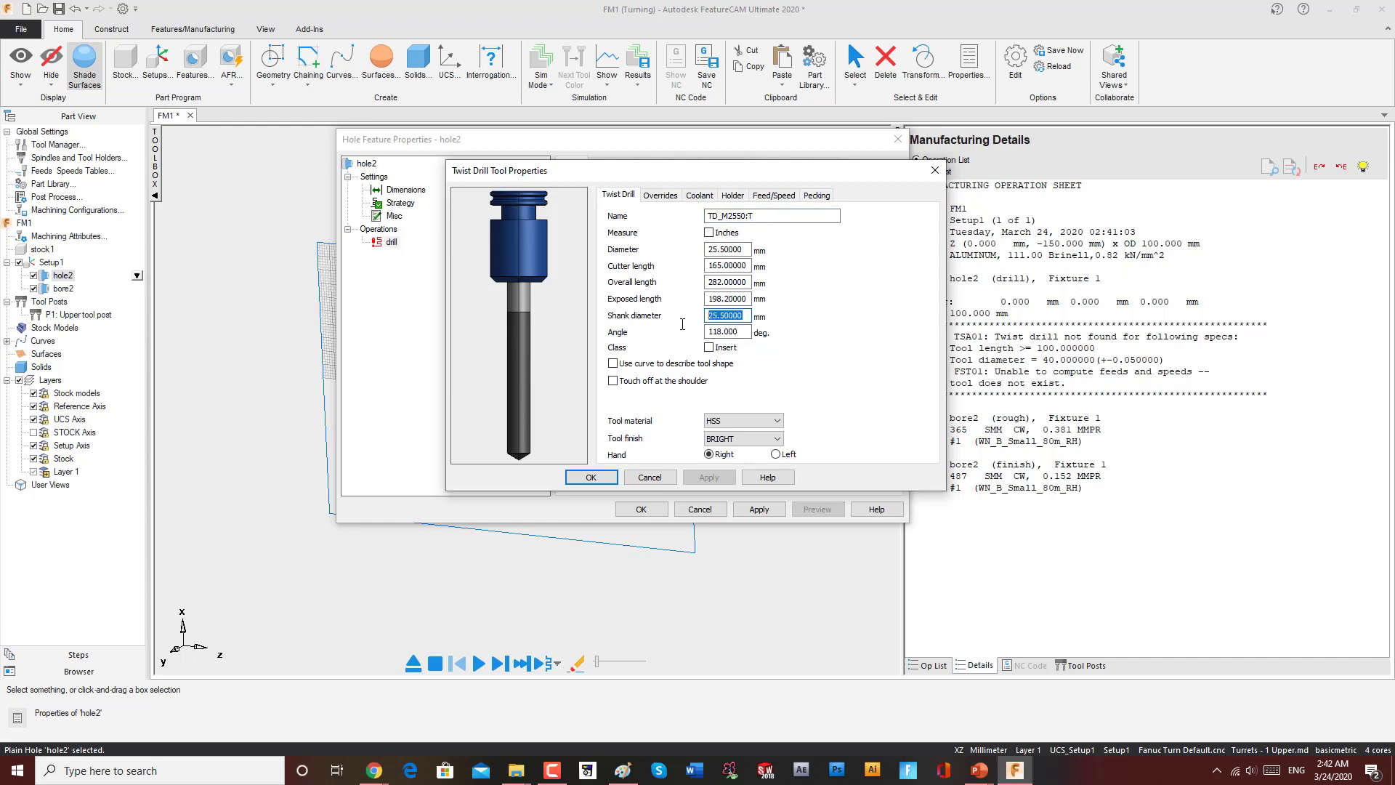
type("35")
left_click(709, 477)
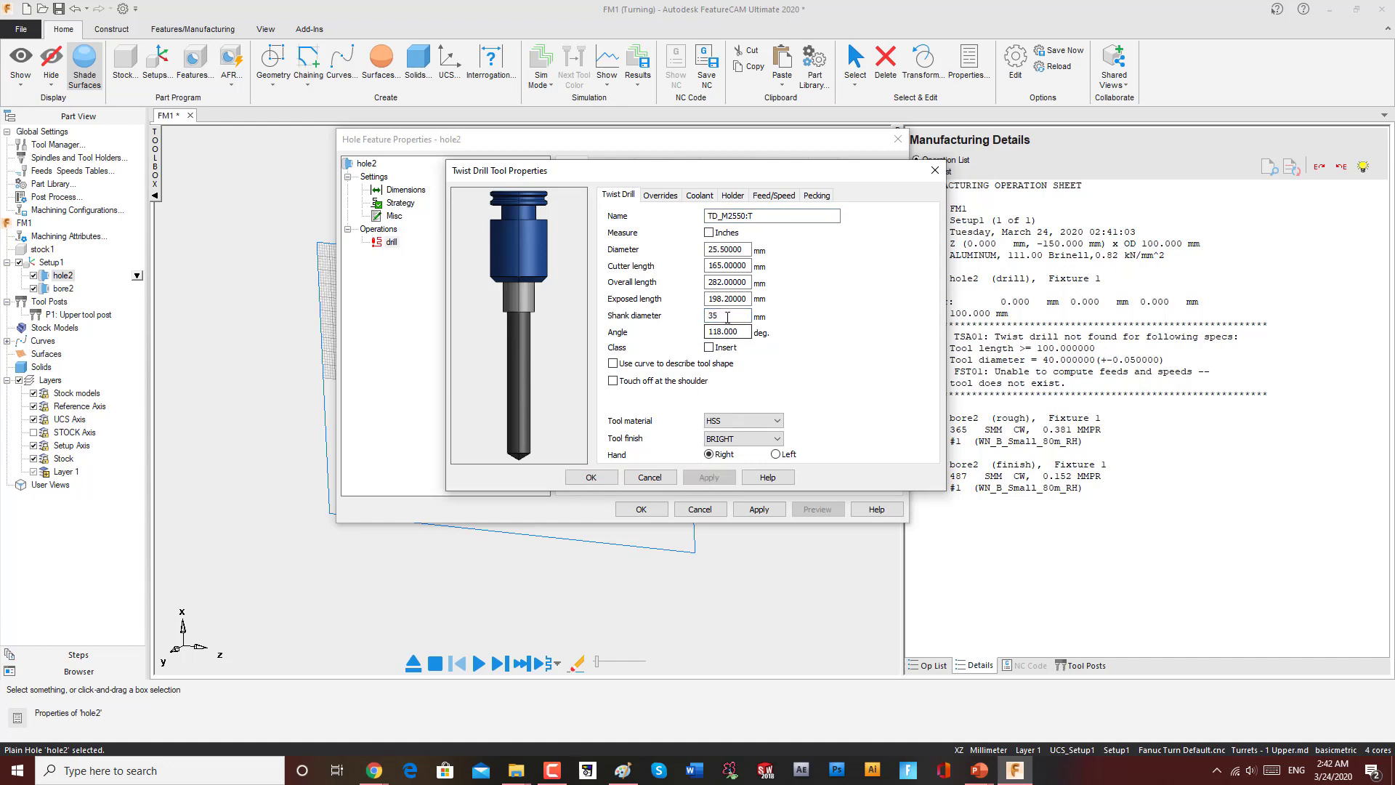
left_click_drag(747, 249, 679, 258)
type("3")
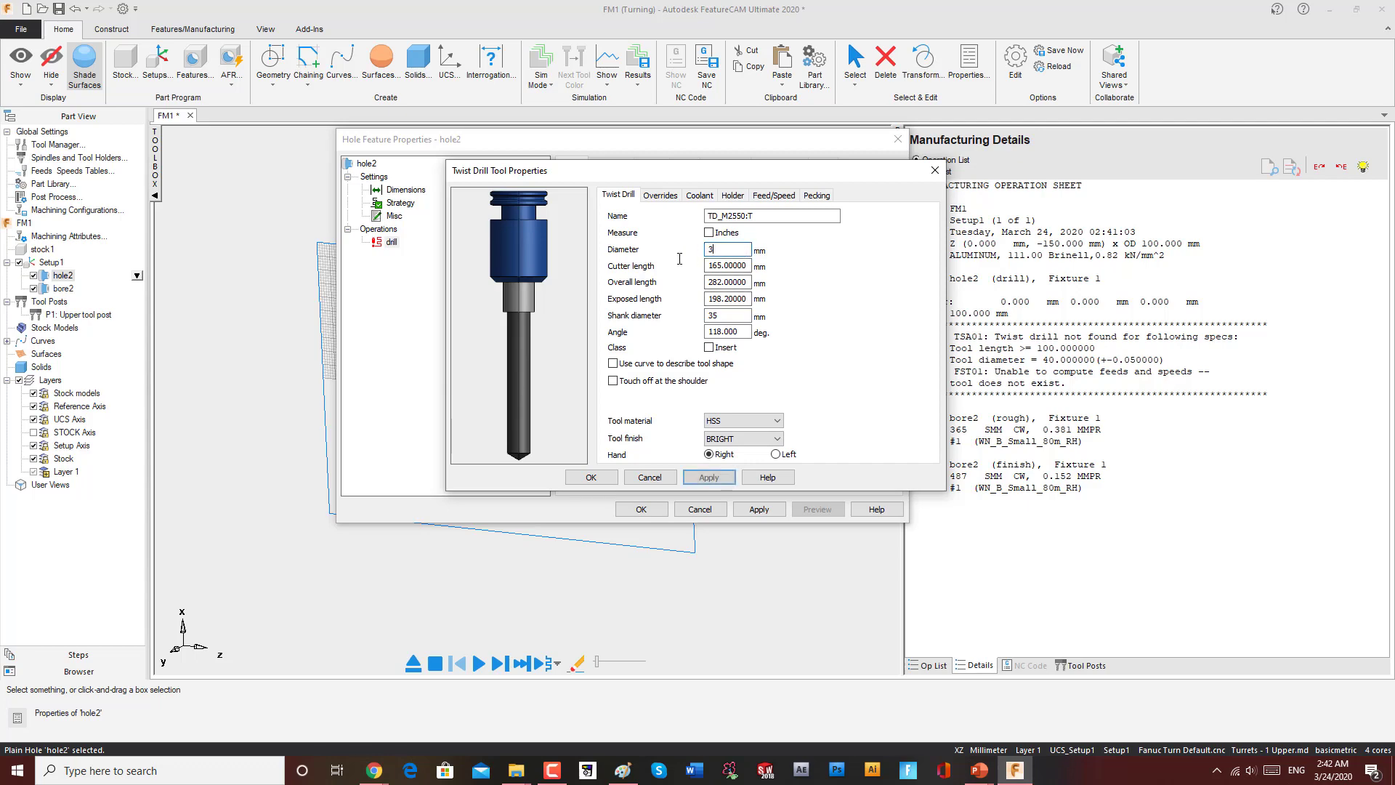
type("5")
left_click(709, 478)
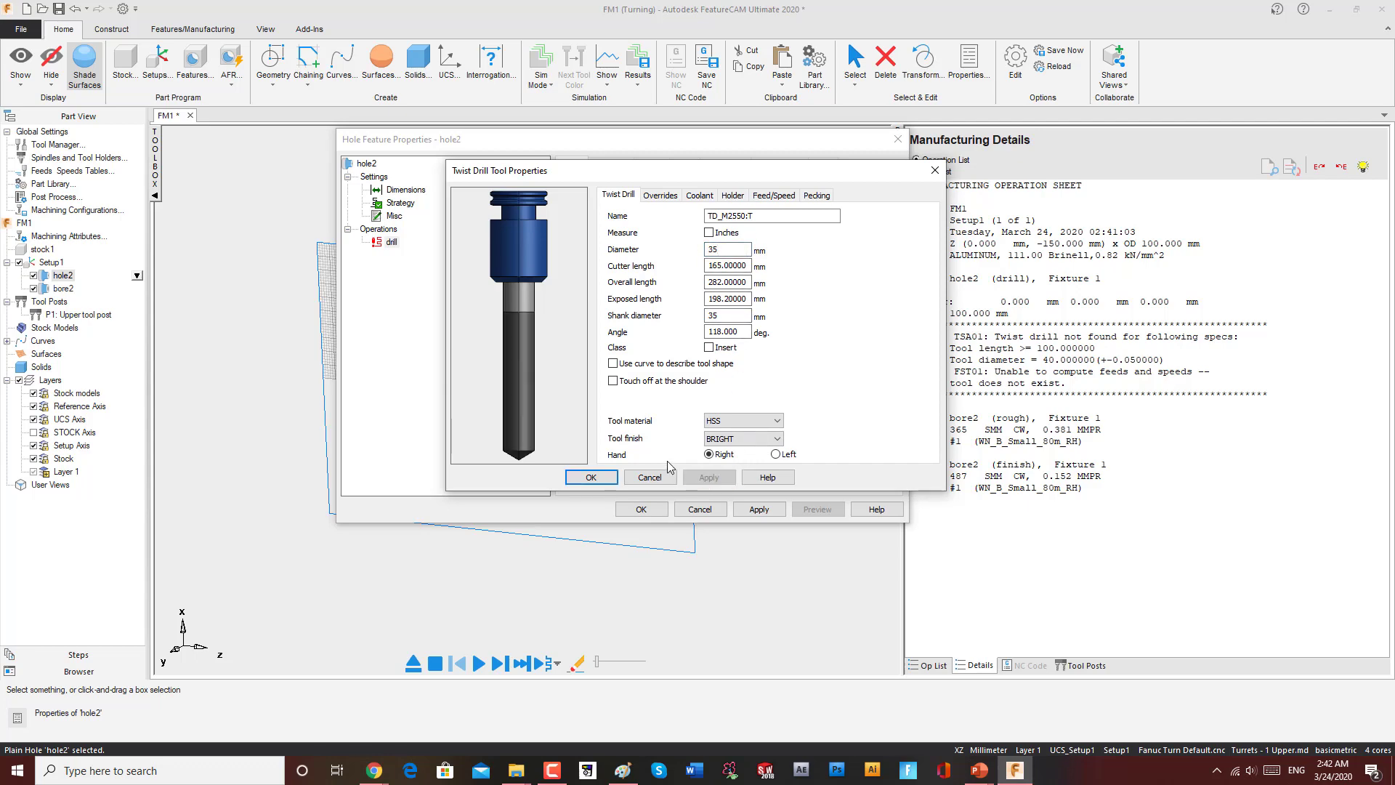
left_click(591, 477)
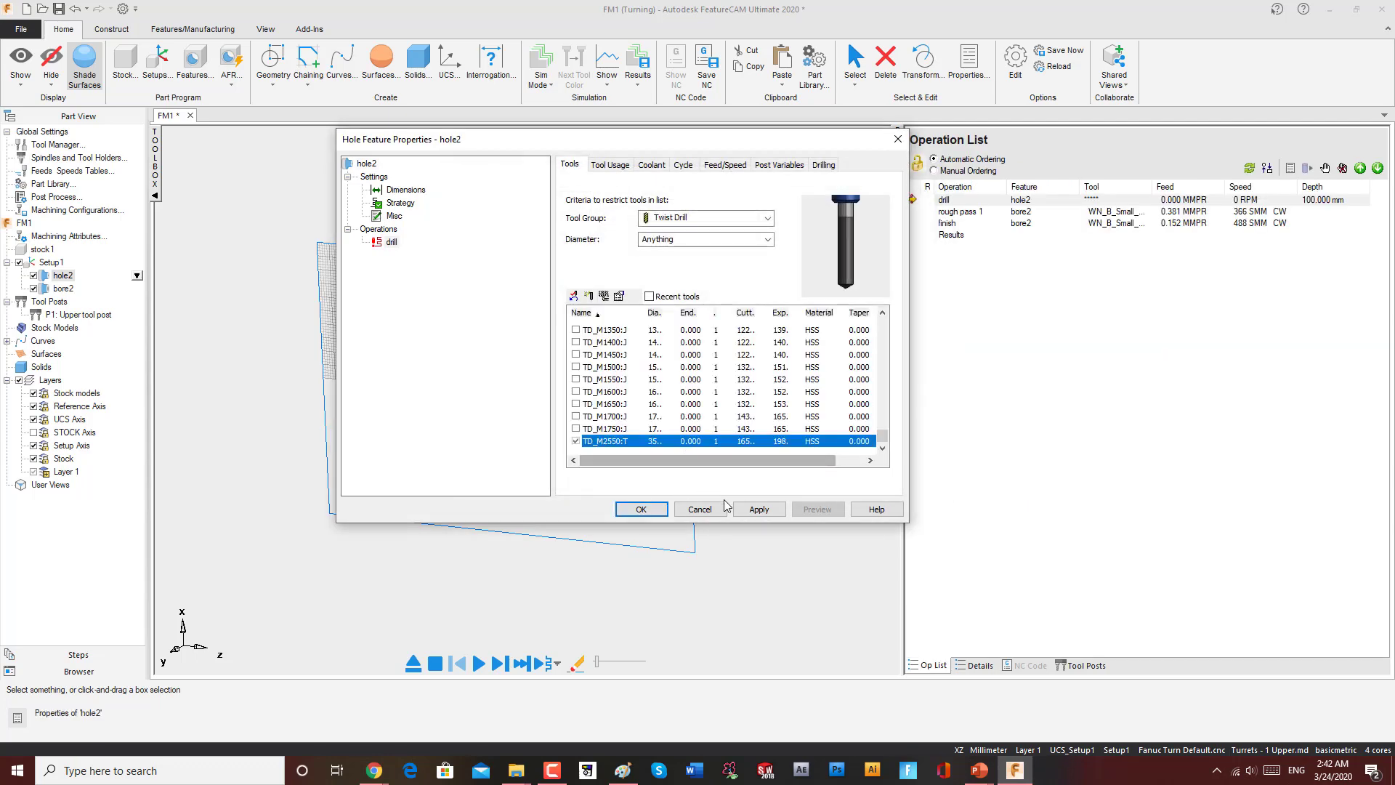
left_click(758, 511)
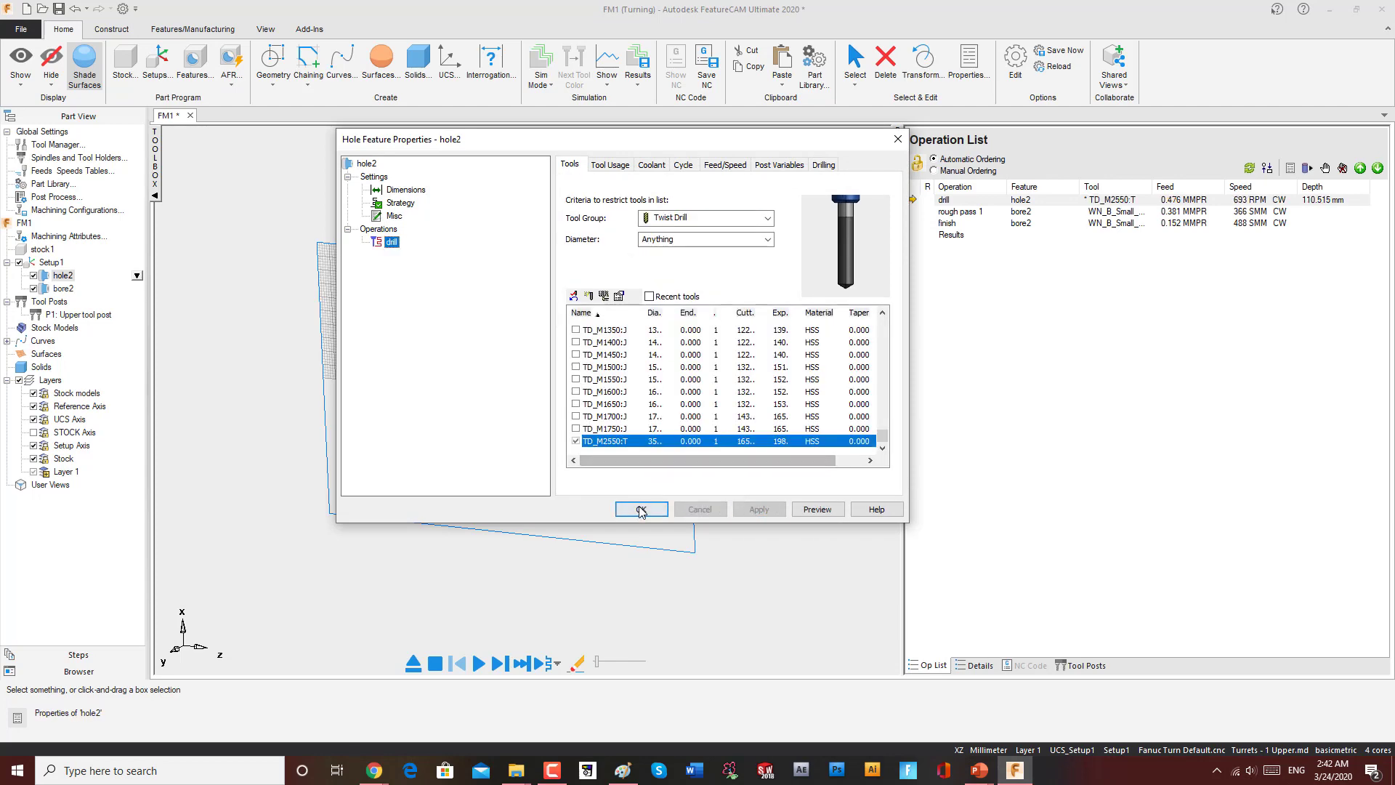
left_click(642, 509)
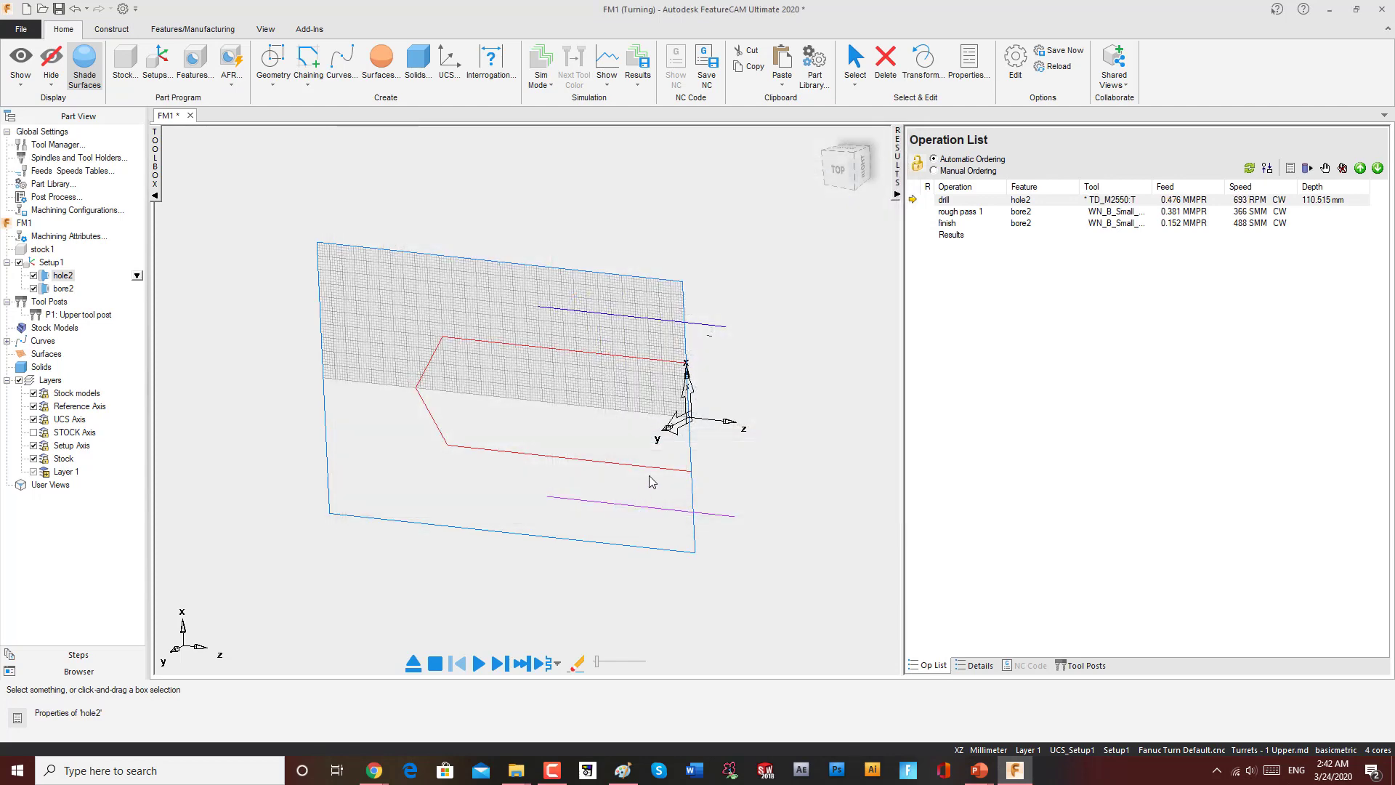
Step: Run the toolpath simulation with the new drill
left_click(478, 662)
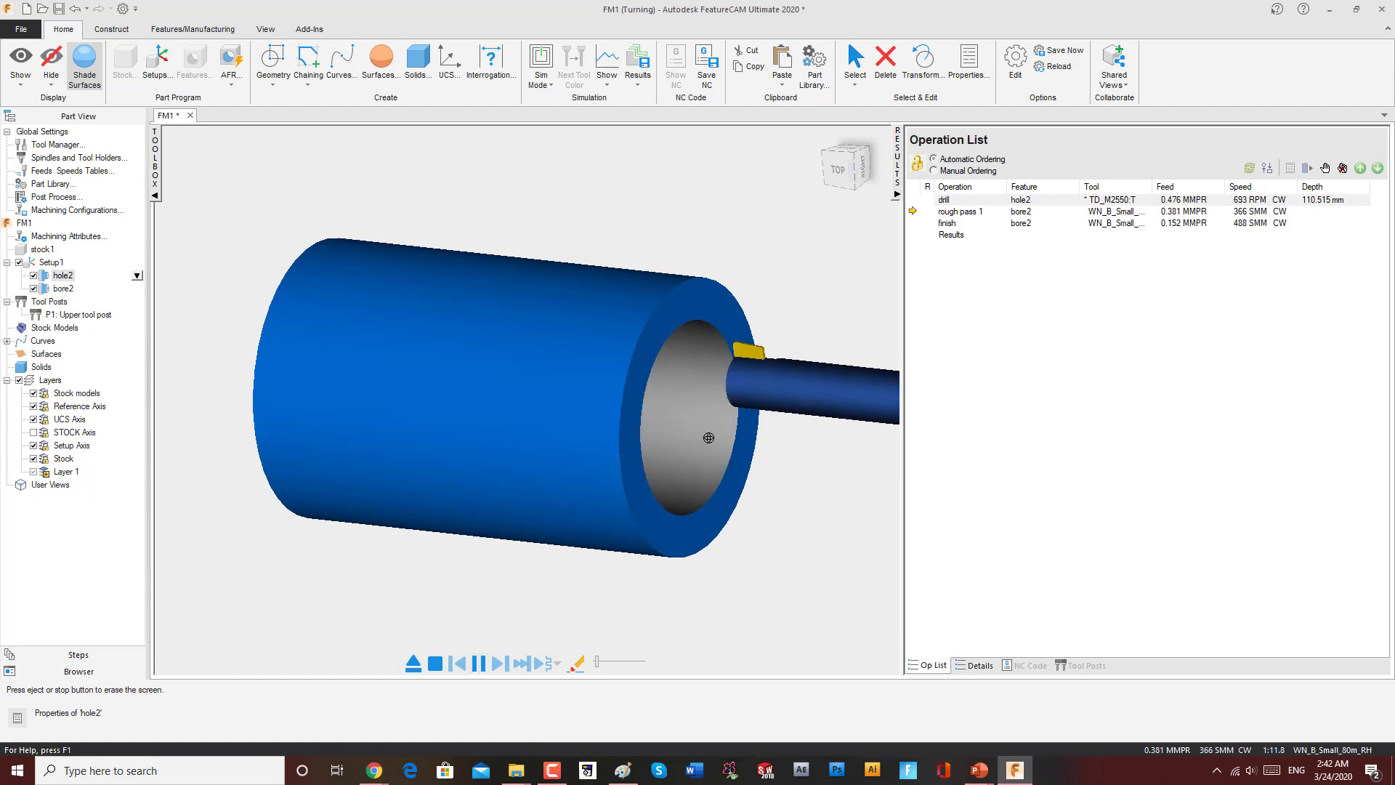
left_click_drag(762, 438, 600, 434)
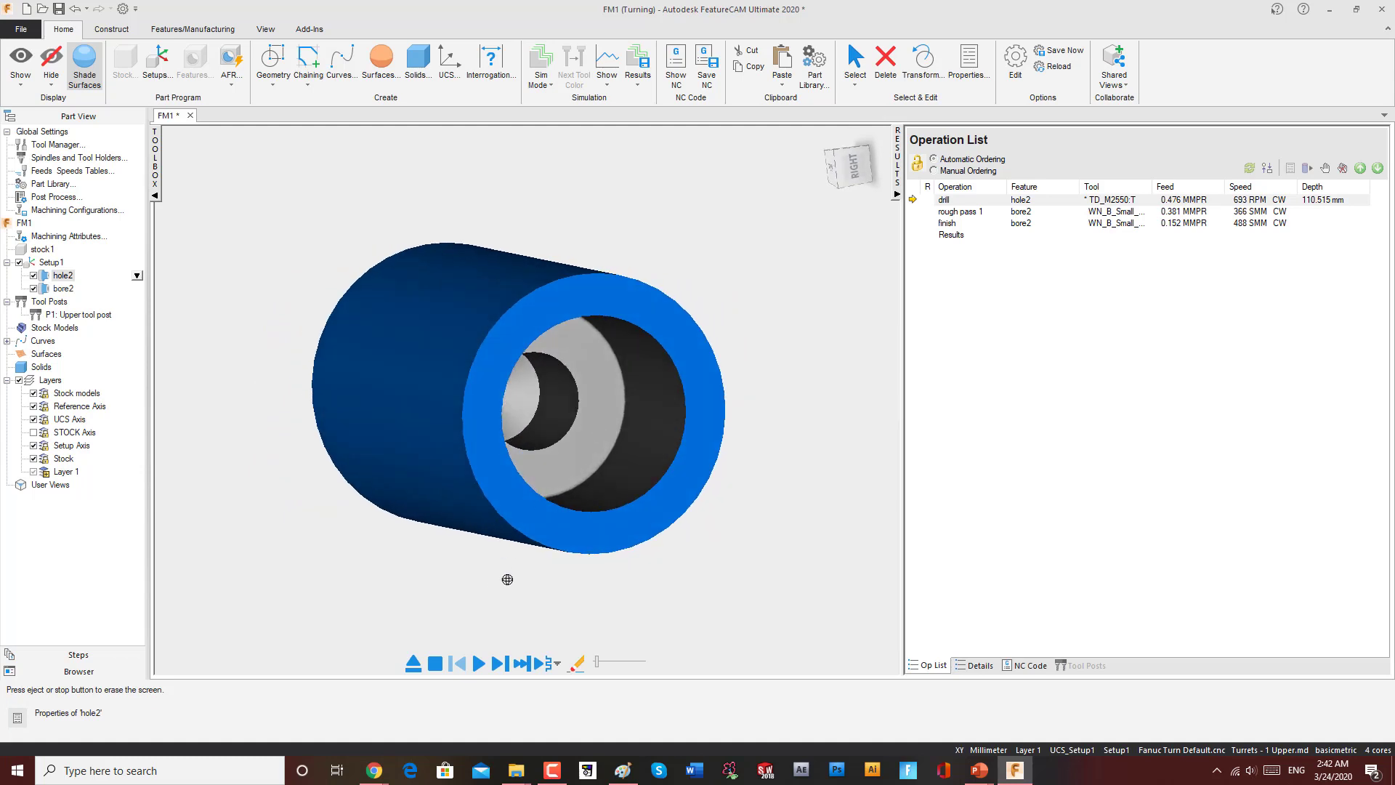
Step: Review hole2's drill operation settings and select the hole2 and bore2 features in Setup1
double_click(62, 276)
left_click(390, 242)
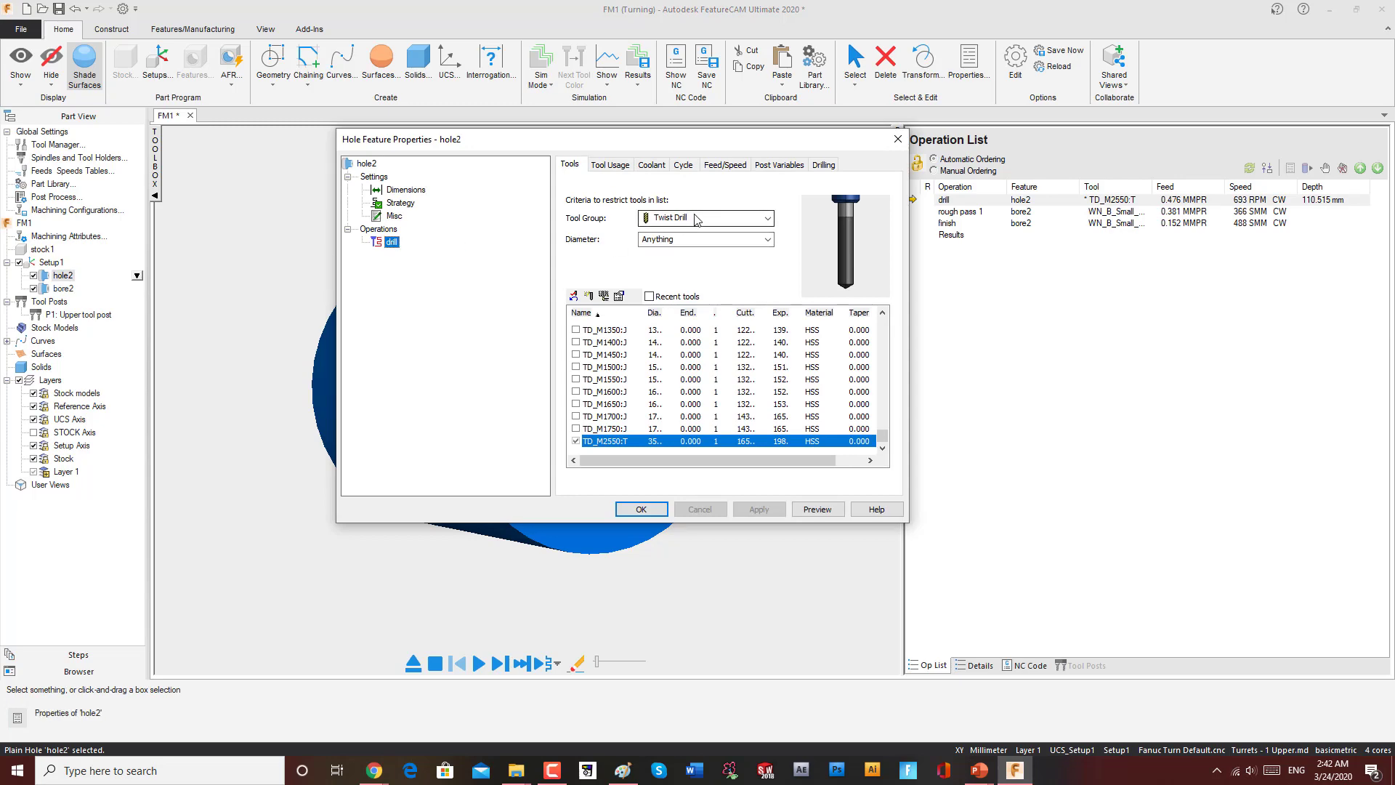
left_click(898, 138)
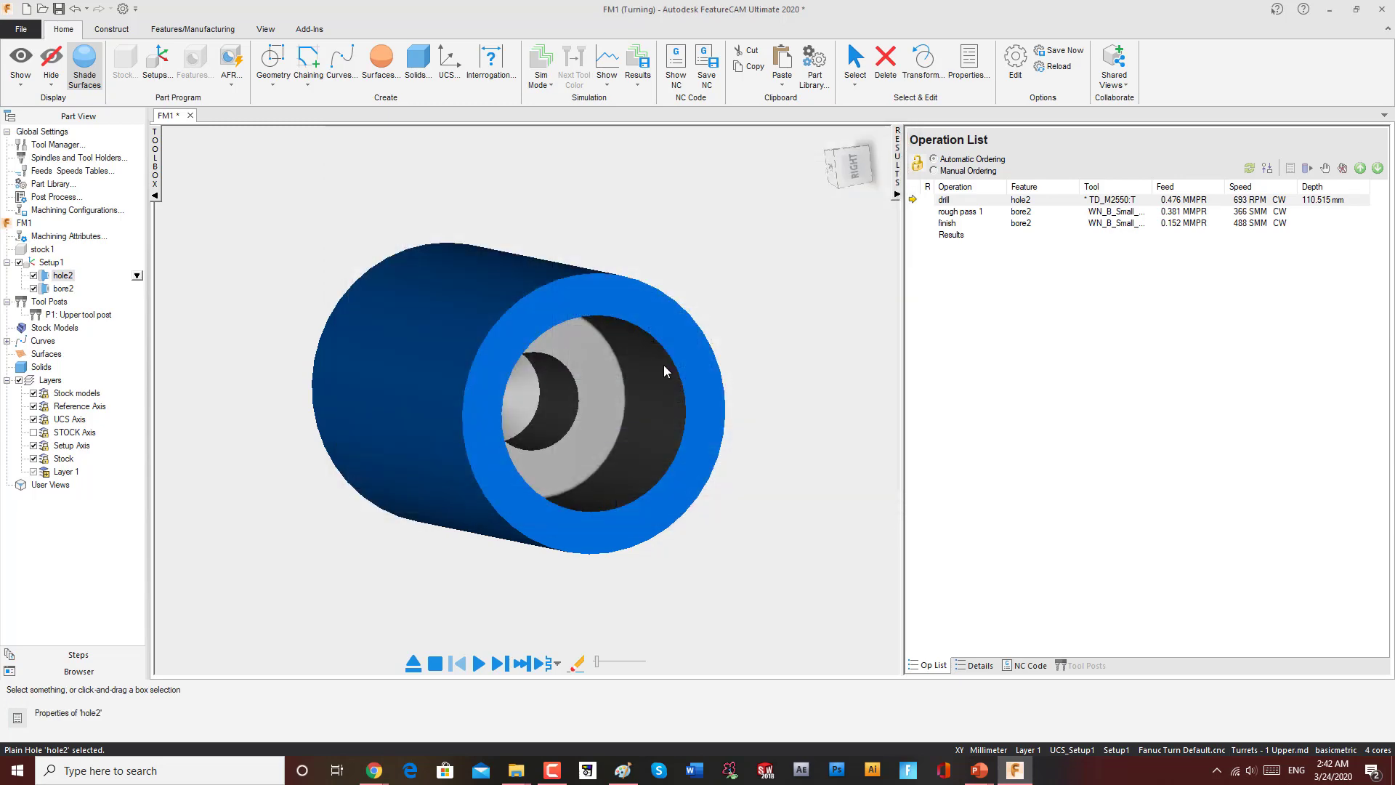
left_click(64, 288)
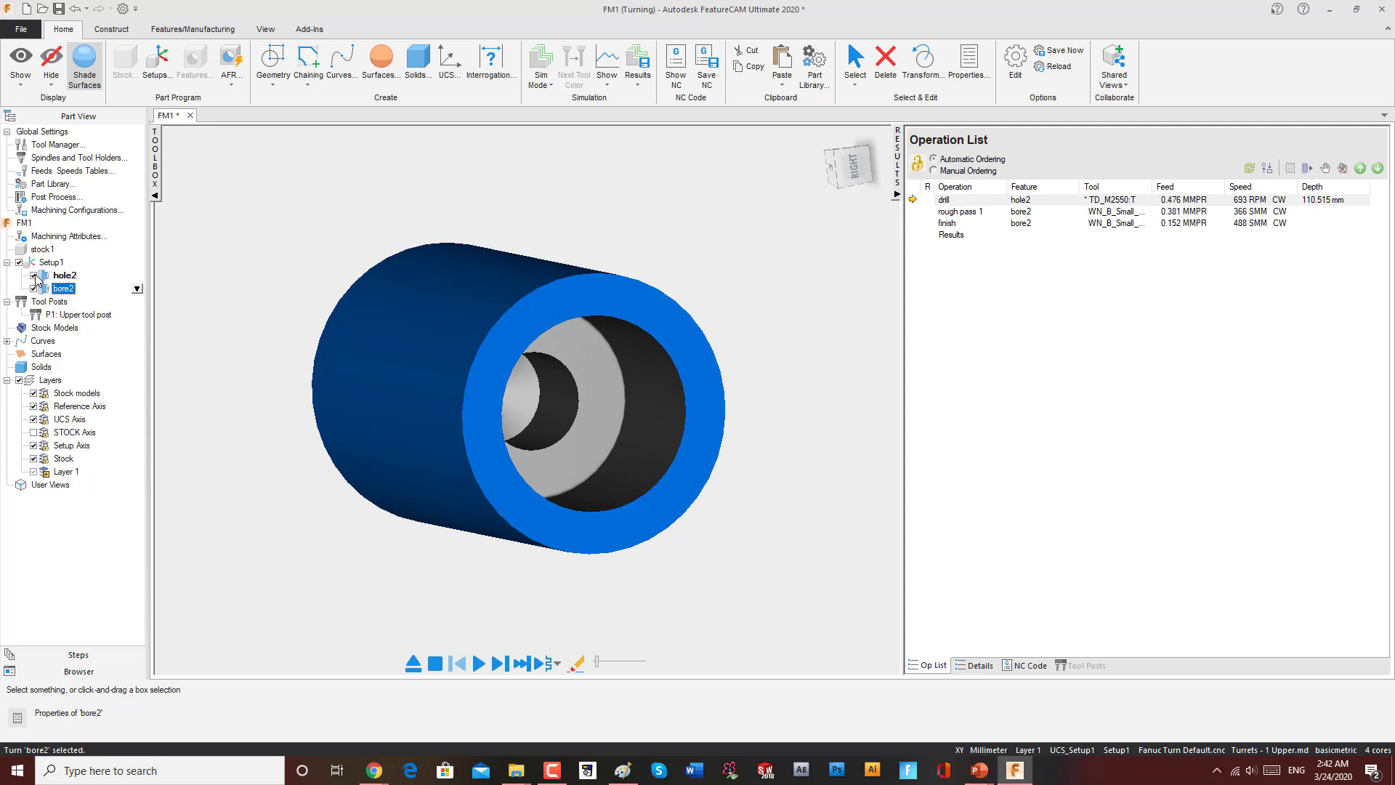
left_click(63, 275)
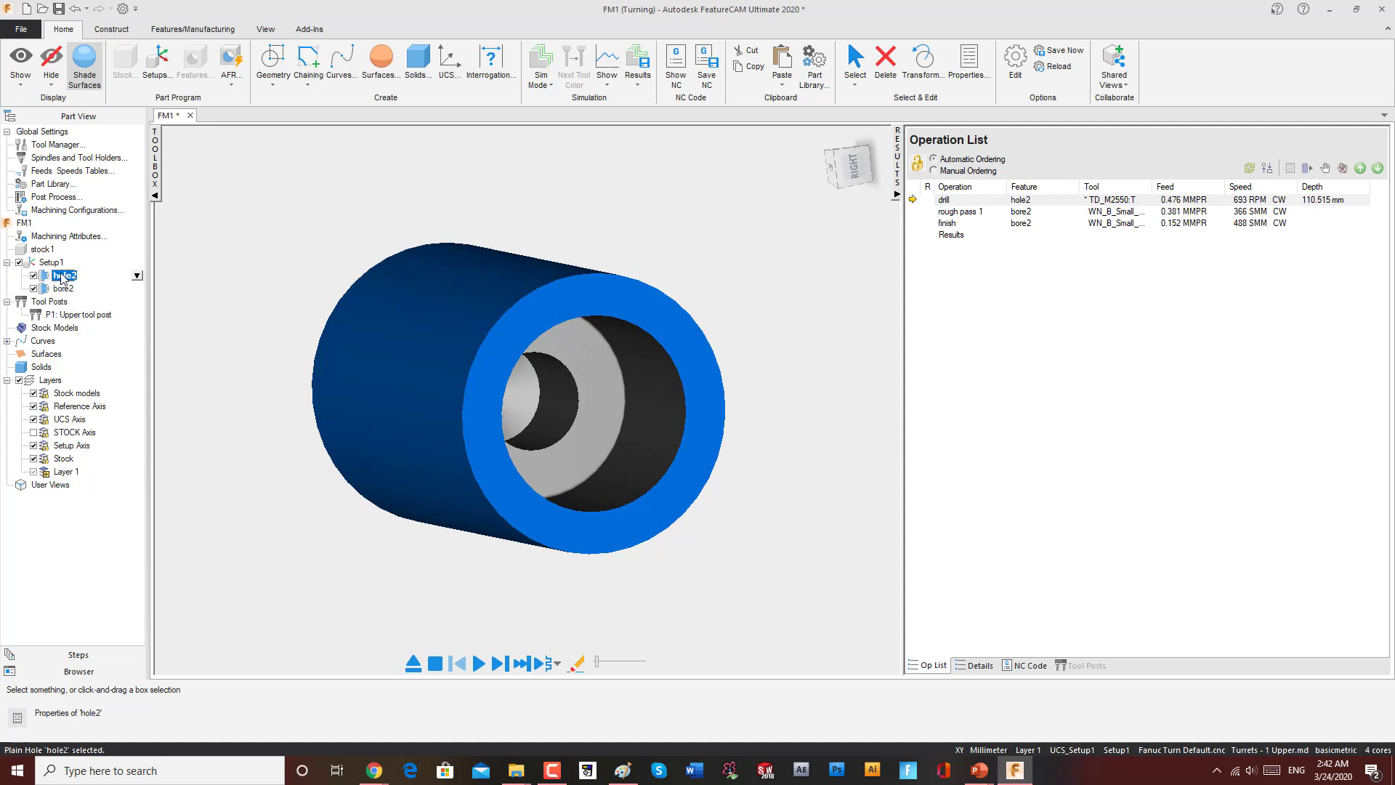
left_click(64, 288)
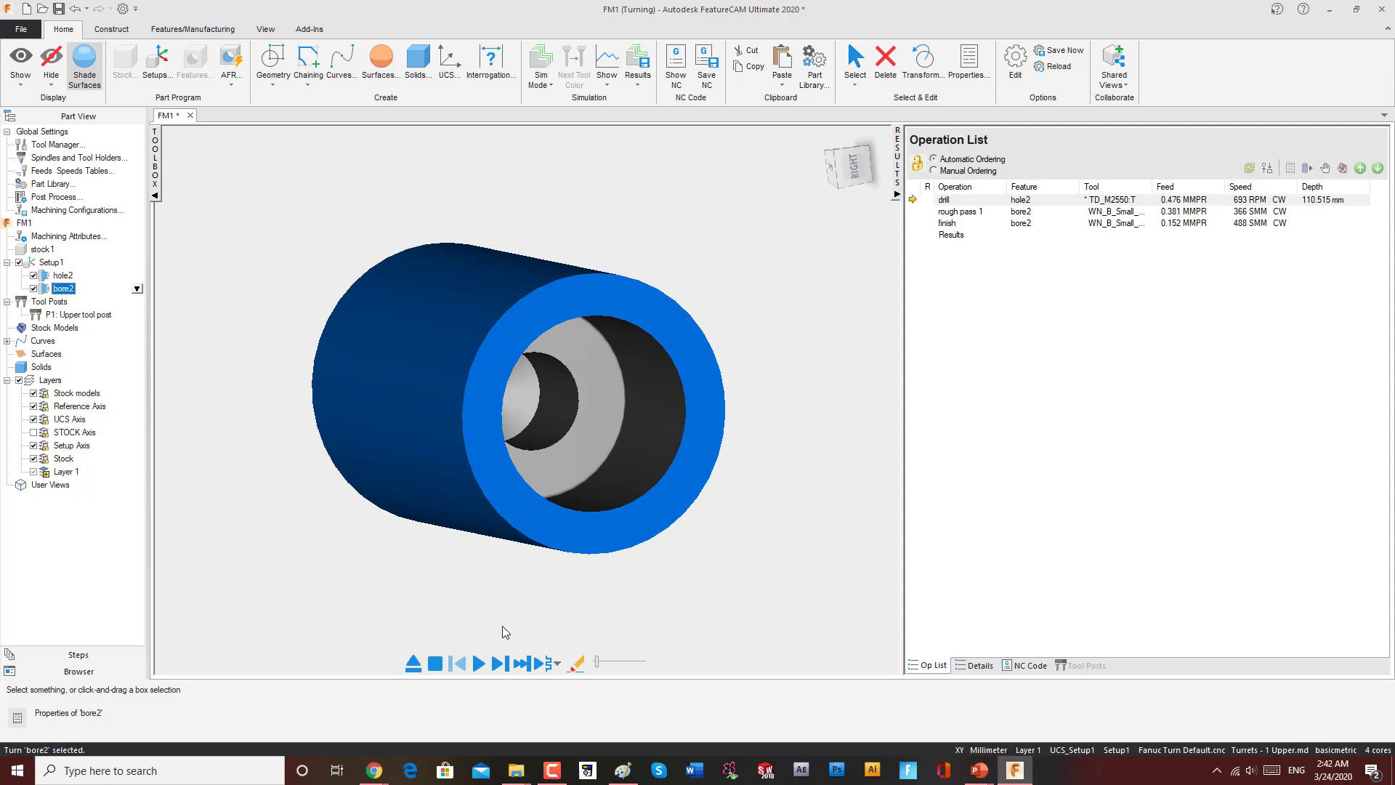
Step: Replay the toolpath simulation
left_click(479, 664)
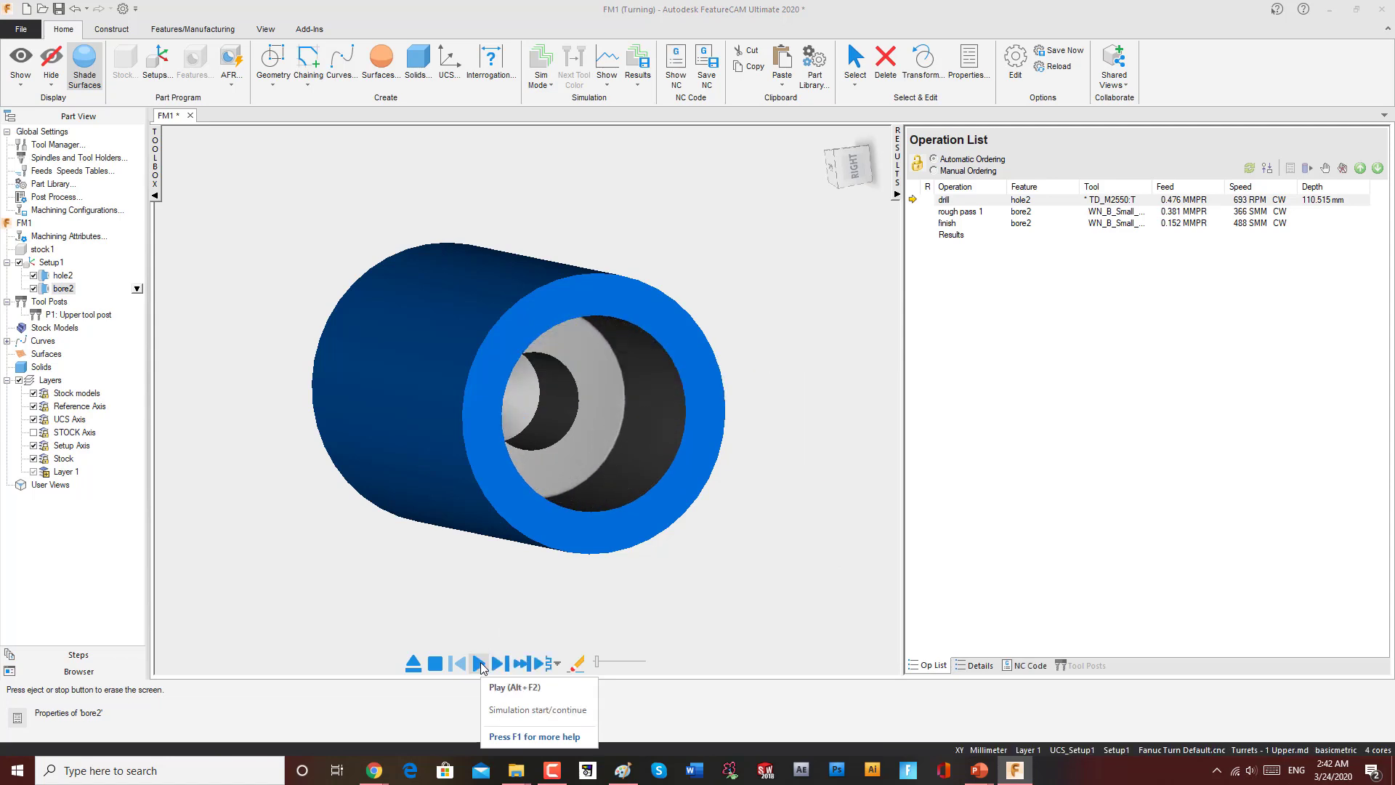
middle_click_drag(480, 600, 526, 631)
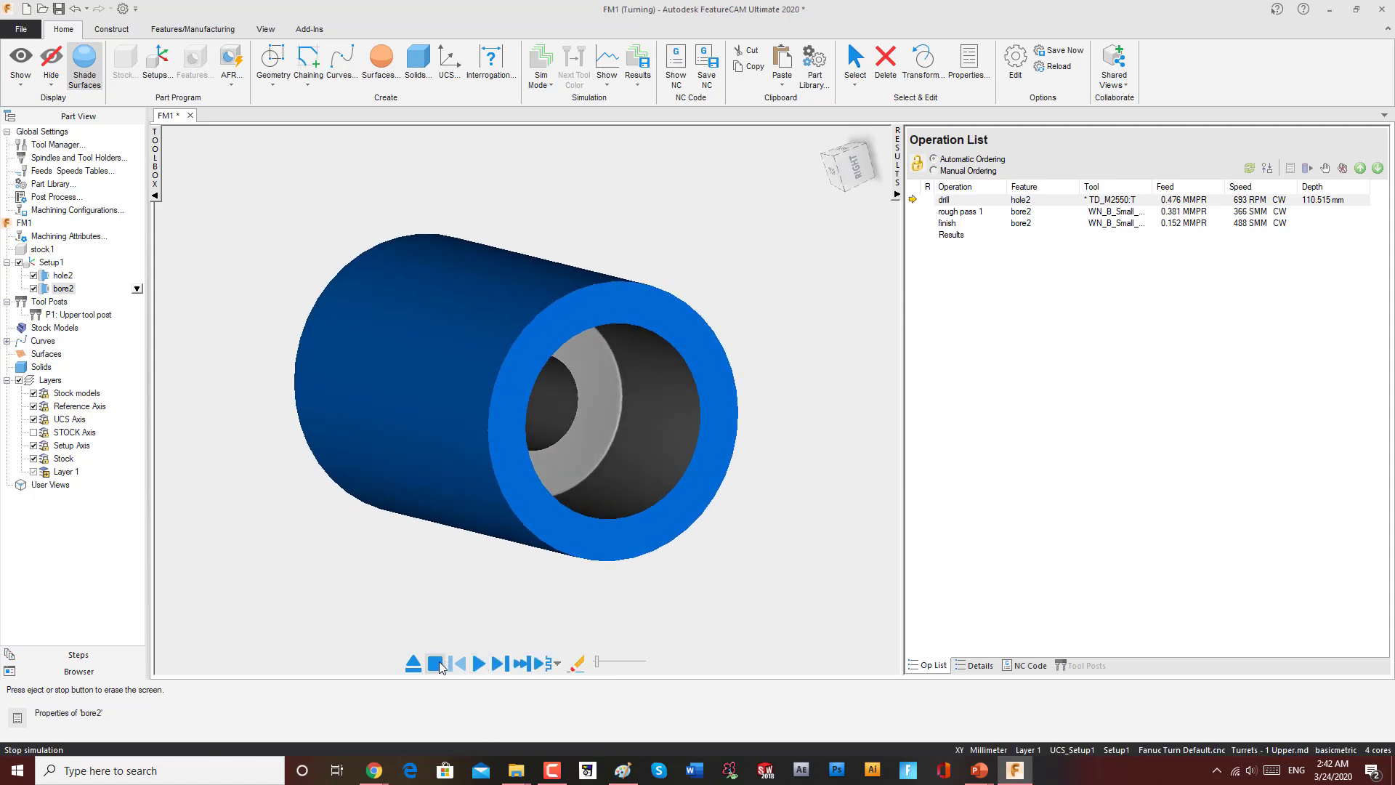